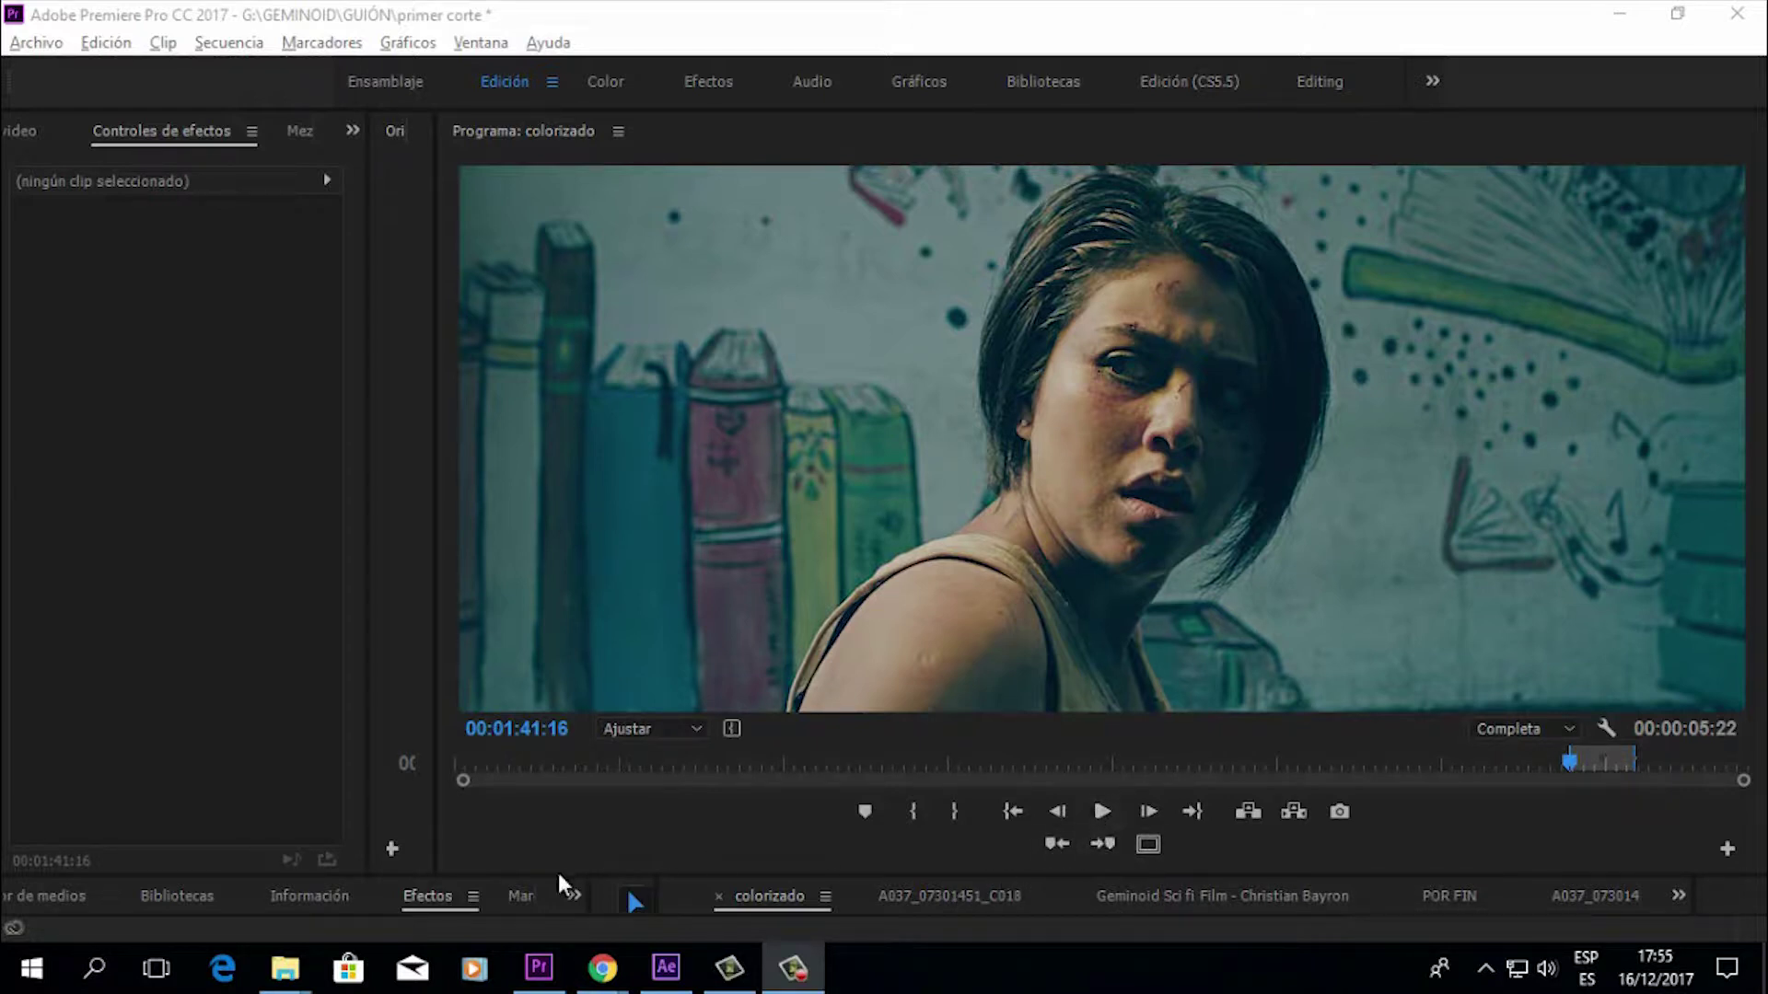
Step: Play the finished shot in the colorizado sequence, stop at the title and return to the close-up of the woman
drag(433, 875, 430, 877)
click(1101, 811)
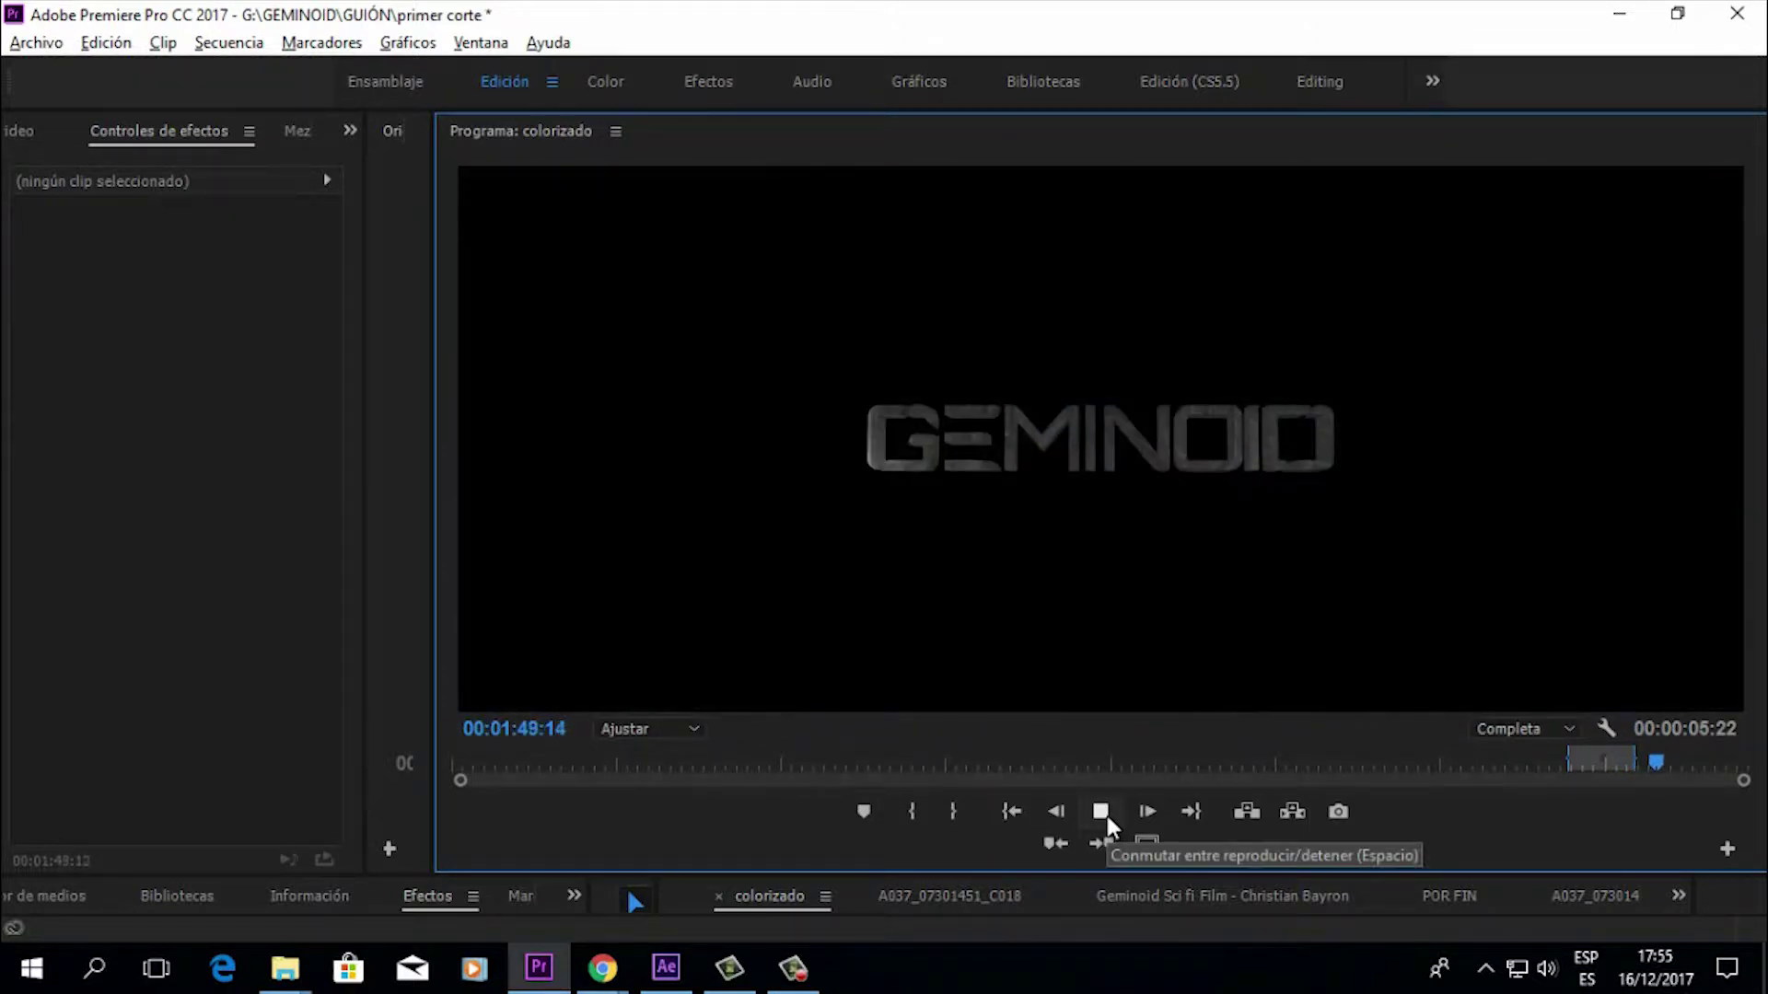
click(1101, 811)
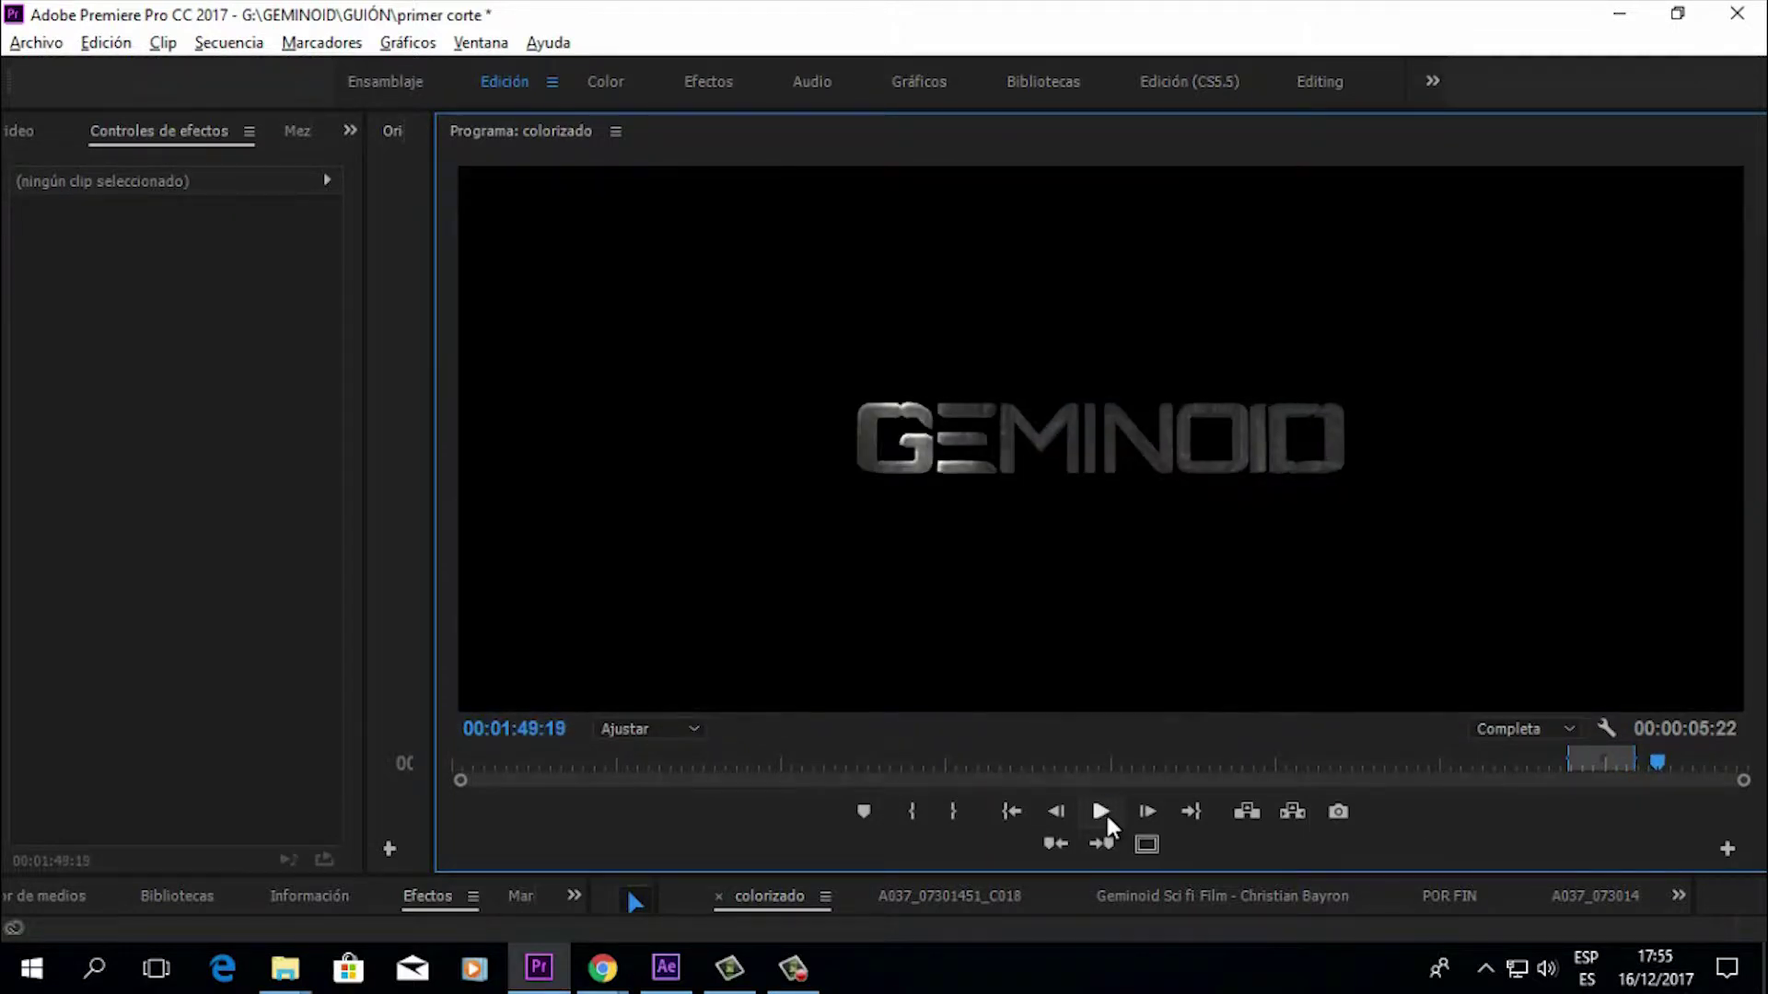
drag(1658, 765, 1574, 765)
Step: Set the program monitor's playback resolution to 1/4 and replay the shot from the close-up to the title
click(1565, 725)
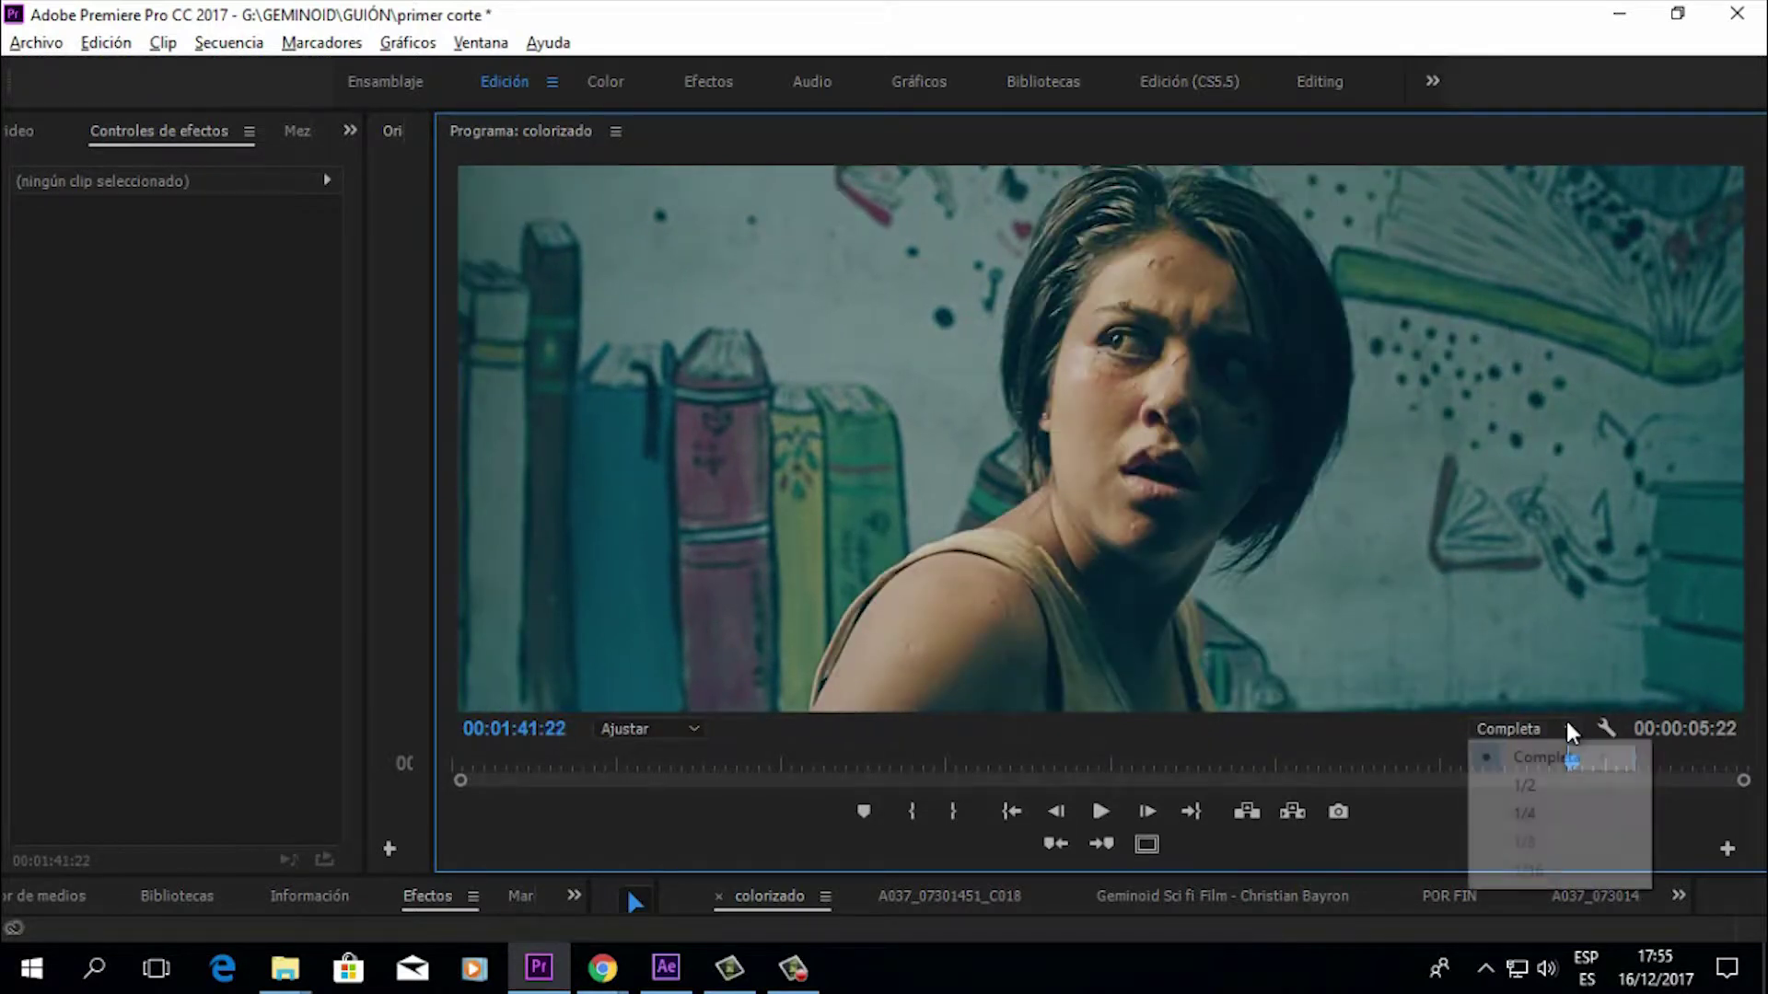
click(1532, 813)
drag(1572, 765, 1569, 765)
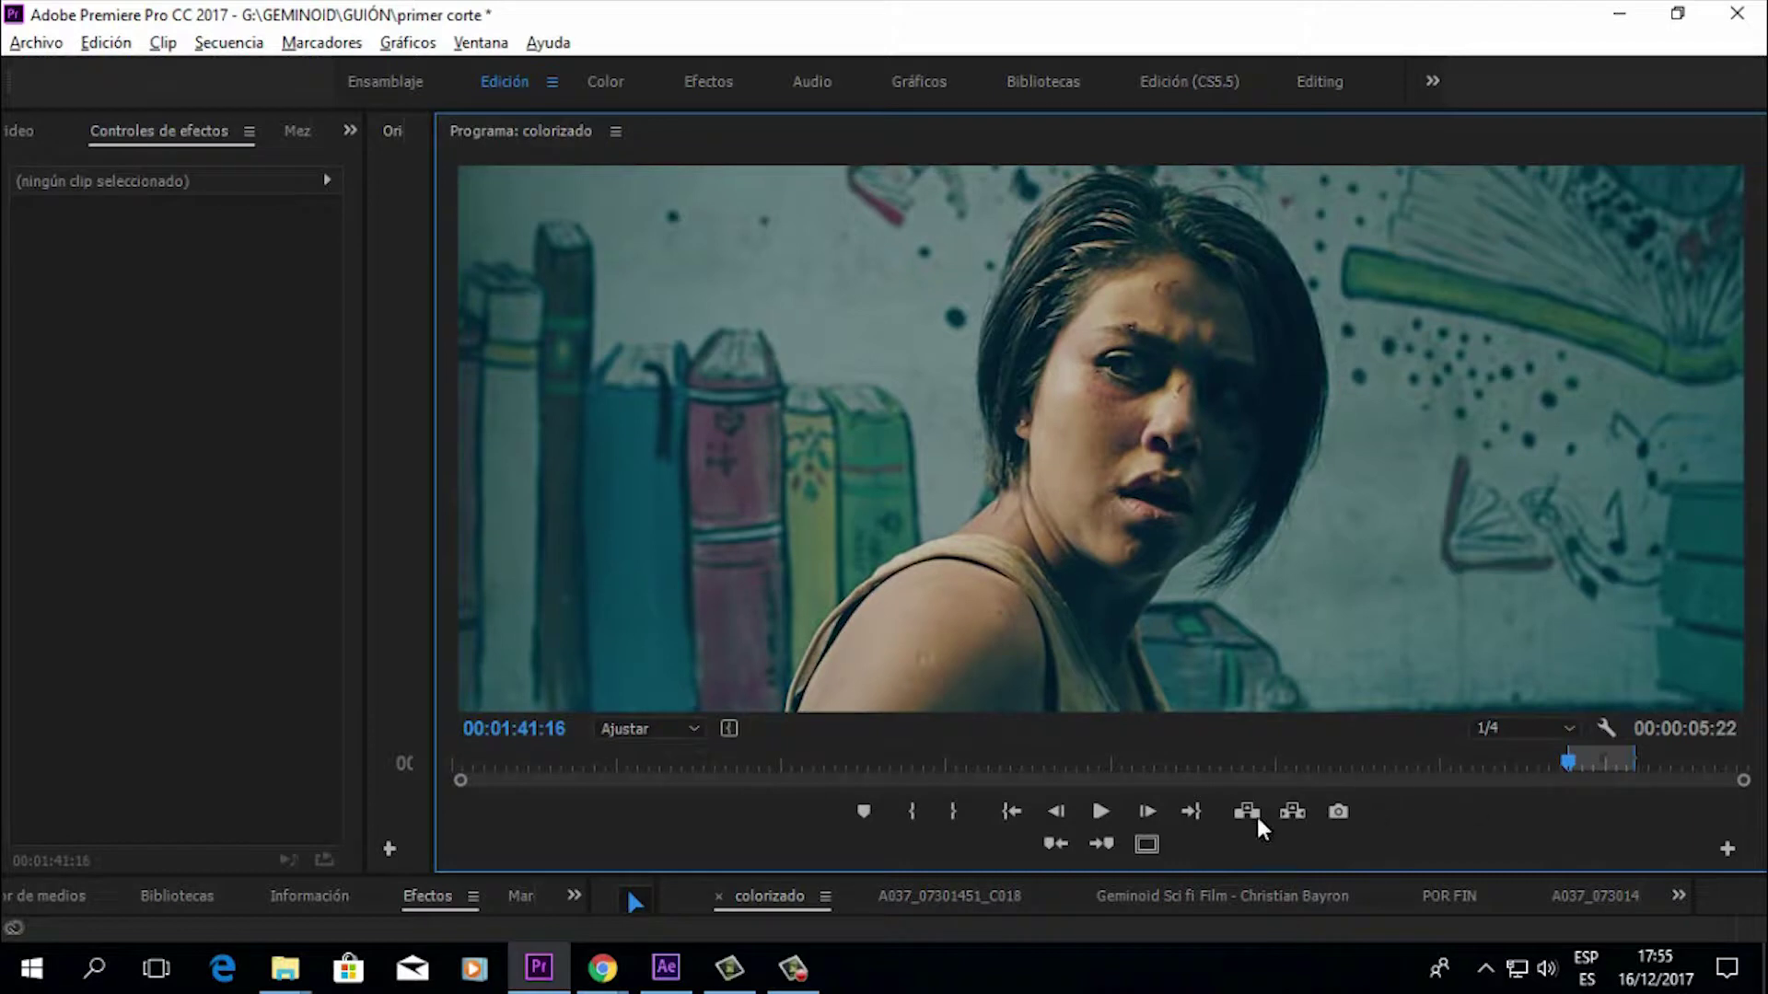
click(1101, 819)
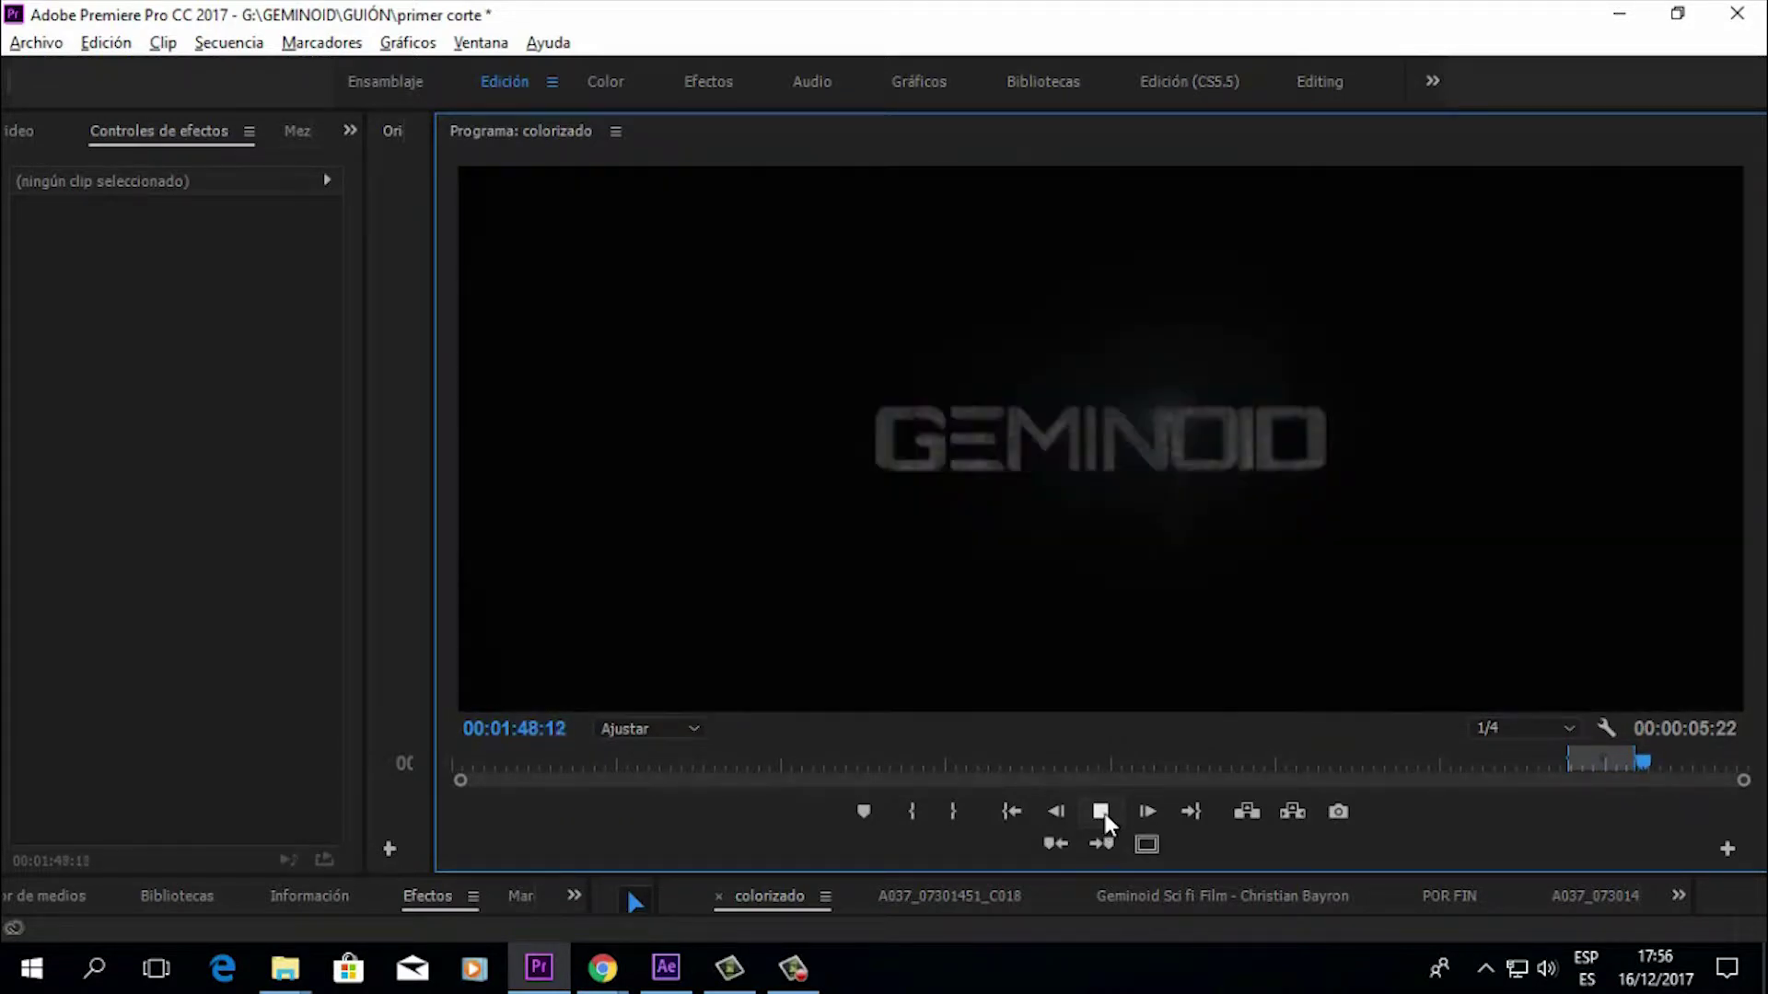
click(1101, 813)
Step: Scrub back to the shot of the woman seen from behind at the window, at about 00:01:44:23
drag(1647, 762, 1595, 765)
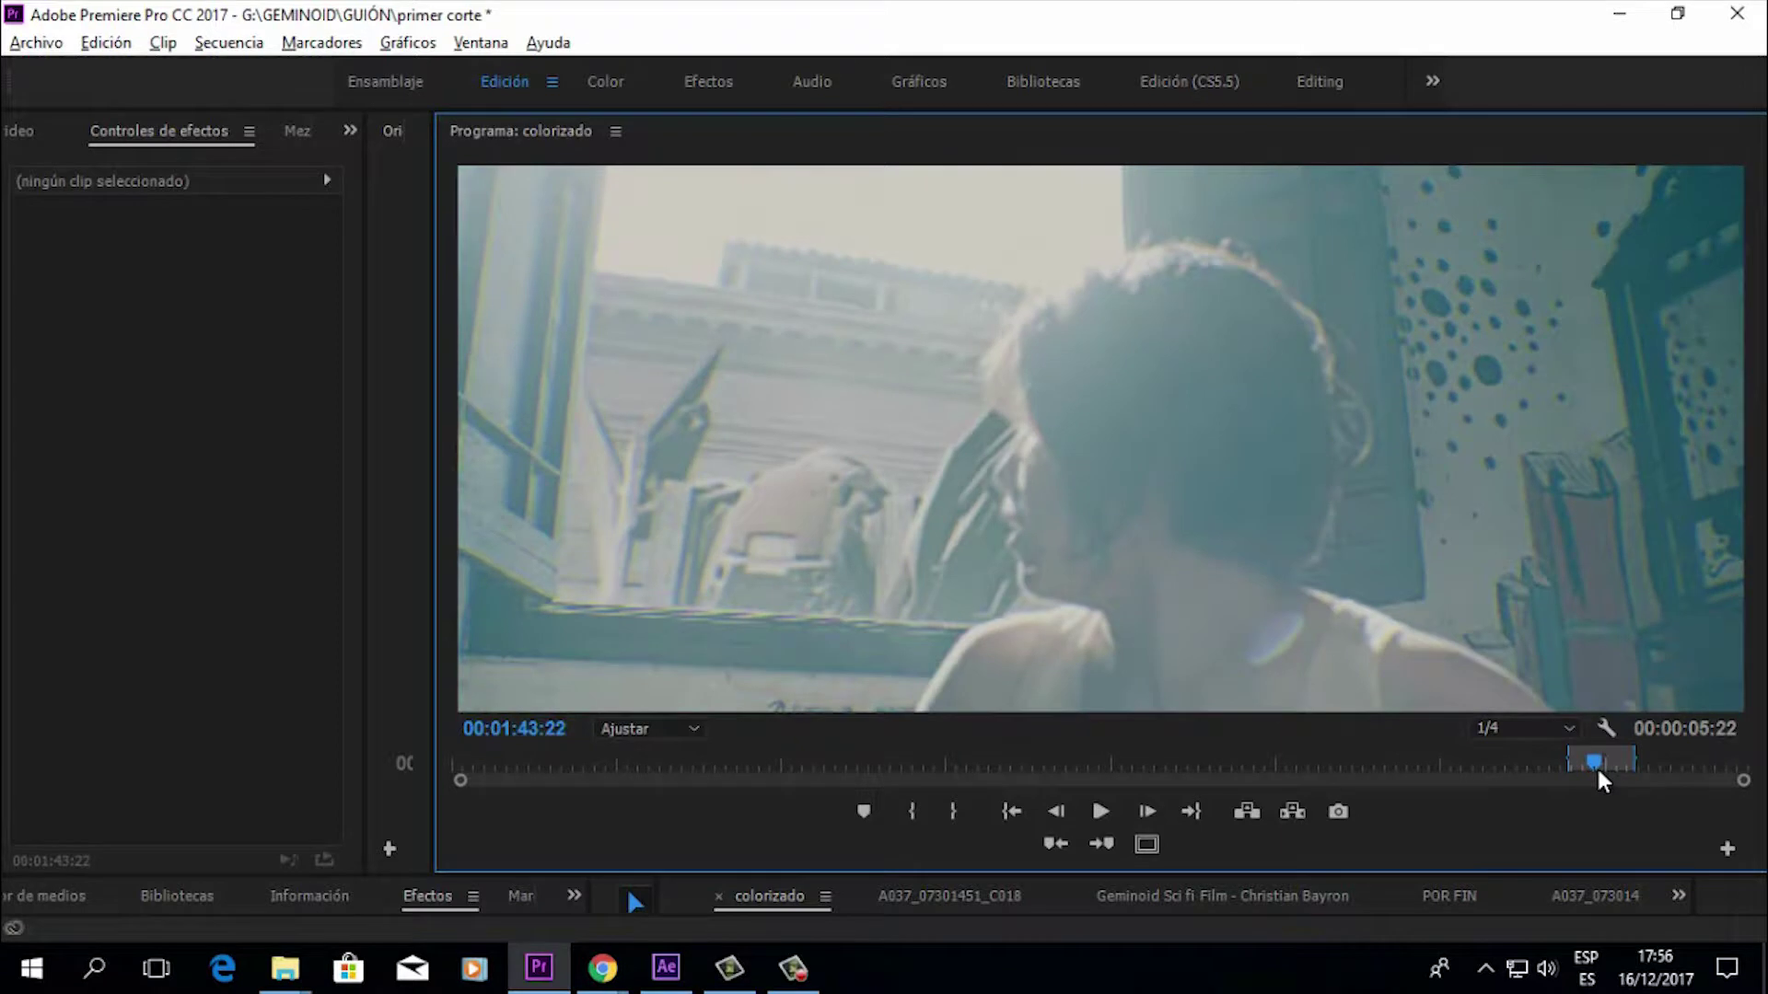
mouse_move(1601, 763)
mouse_down()
mouse_move(1638, 766)
mouse_move(1609, 785)
mouse_up()
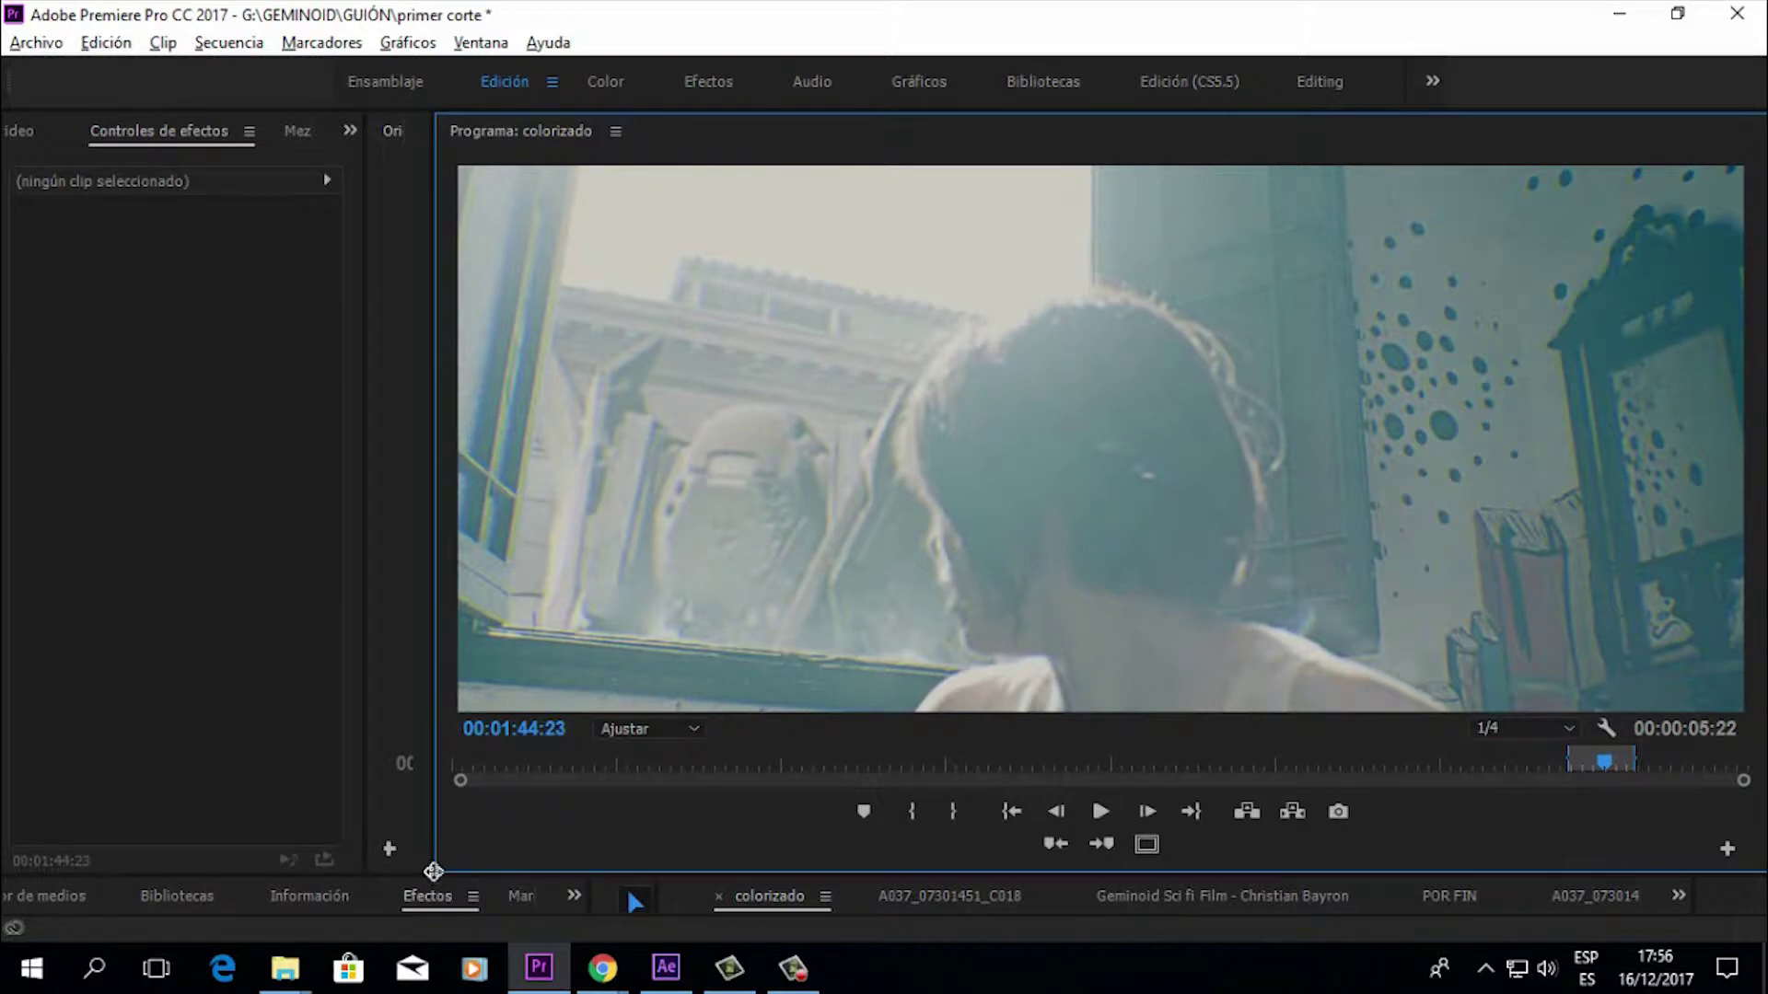
drag(429, 873, 673, 618)
Step: Switch to After Effects, open the fx littel/primer corte composition and go to frame 00069
mouse_move(717, 986)
click(670, 978)
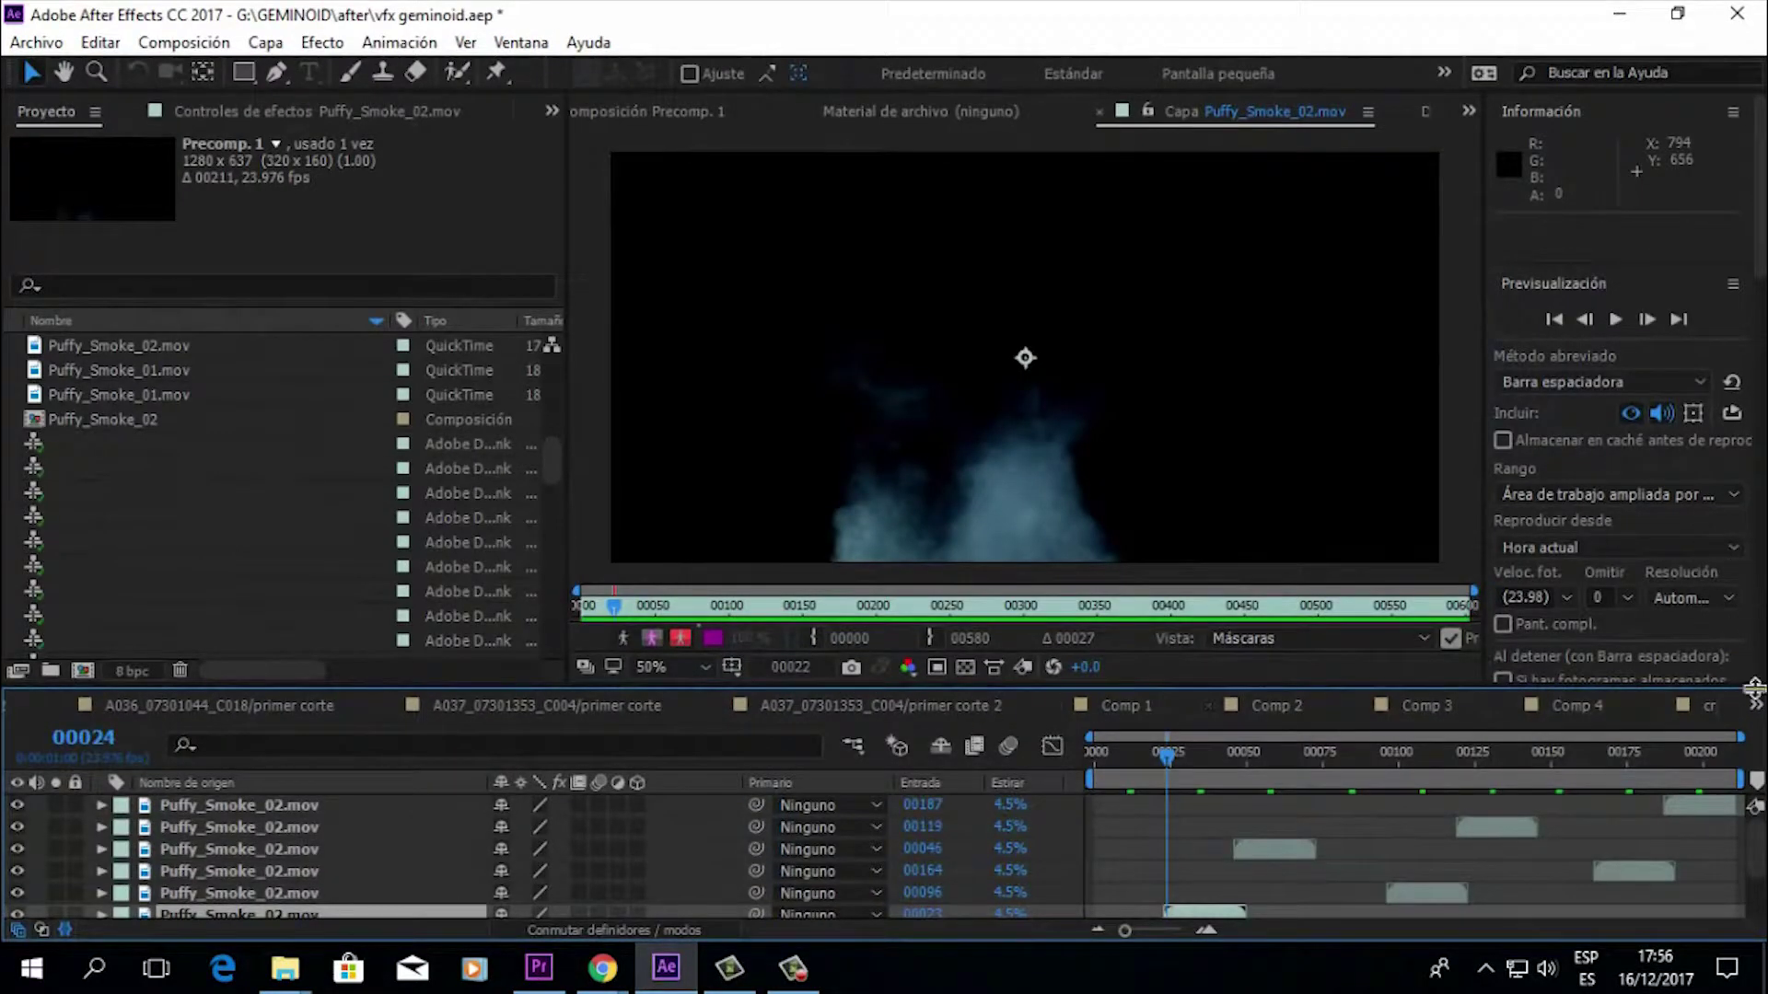
click(1756, 707)
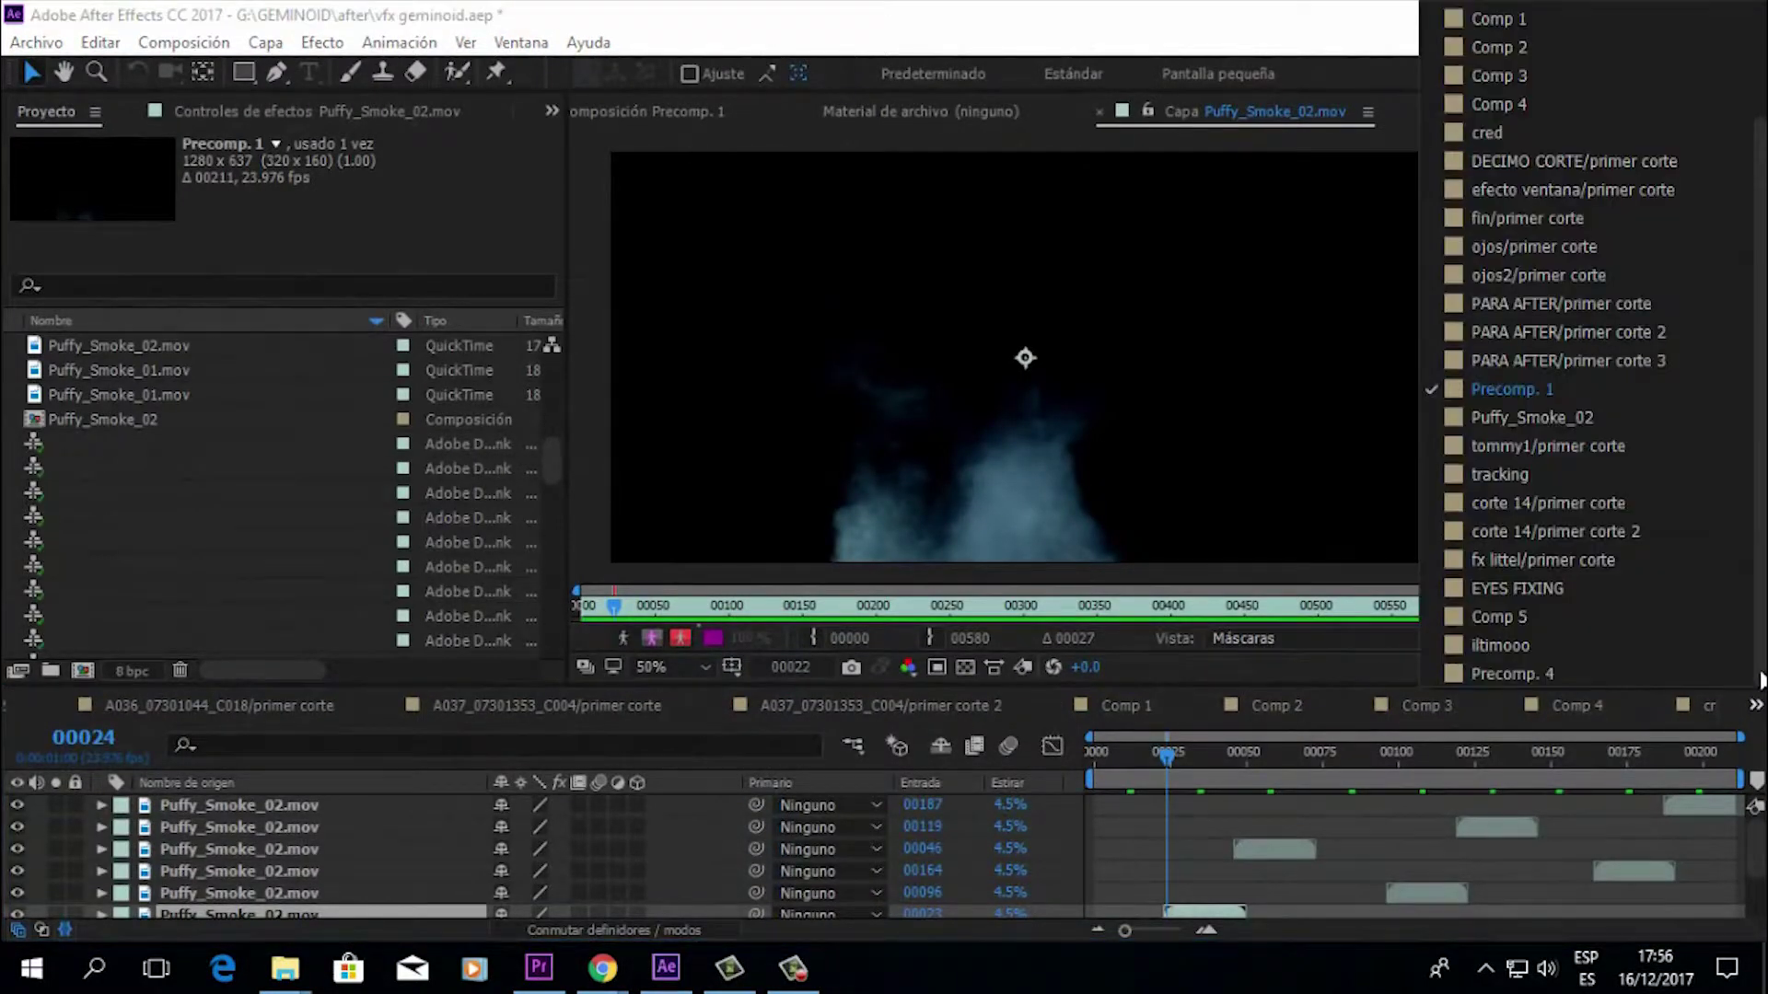
click(1578, 558)
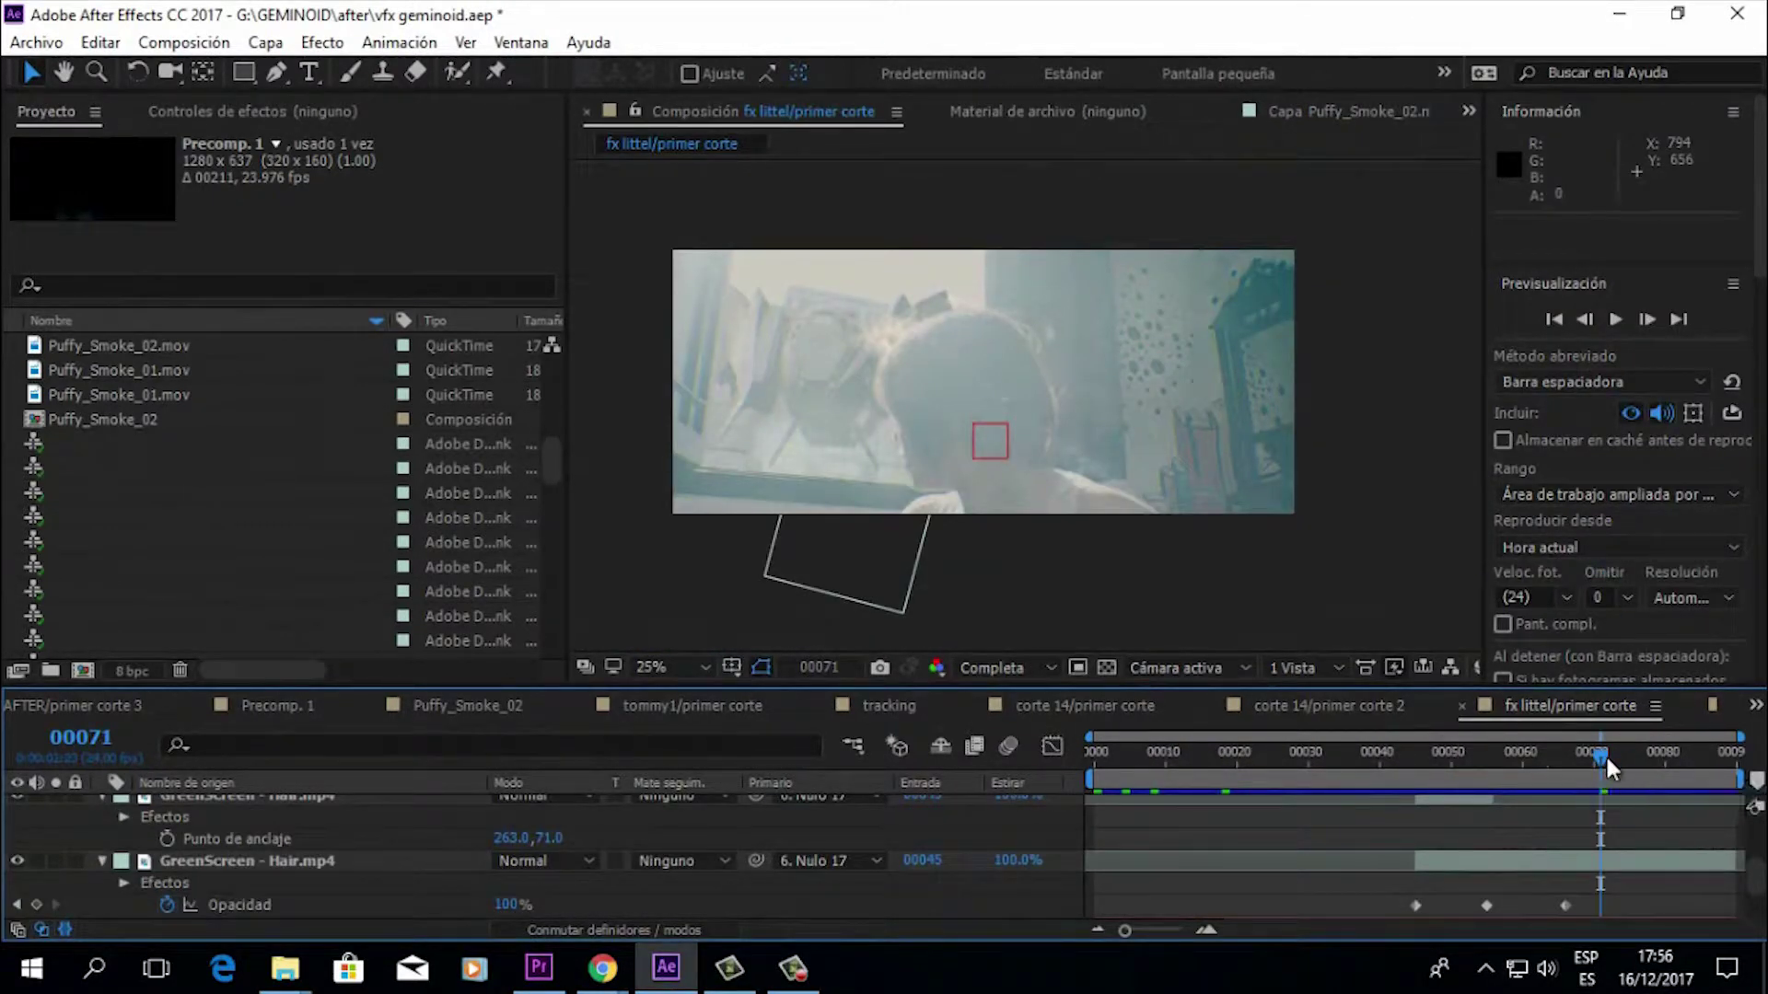
mouse_move(1607, 753)
mouse_down()
mouse_move(1622, 750)
mouse_move(1562, 749)
mouse_move(1587, 754)
mouse_up()
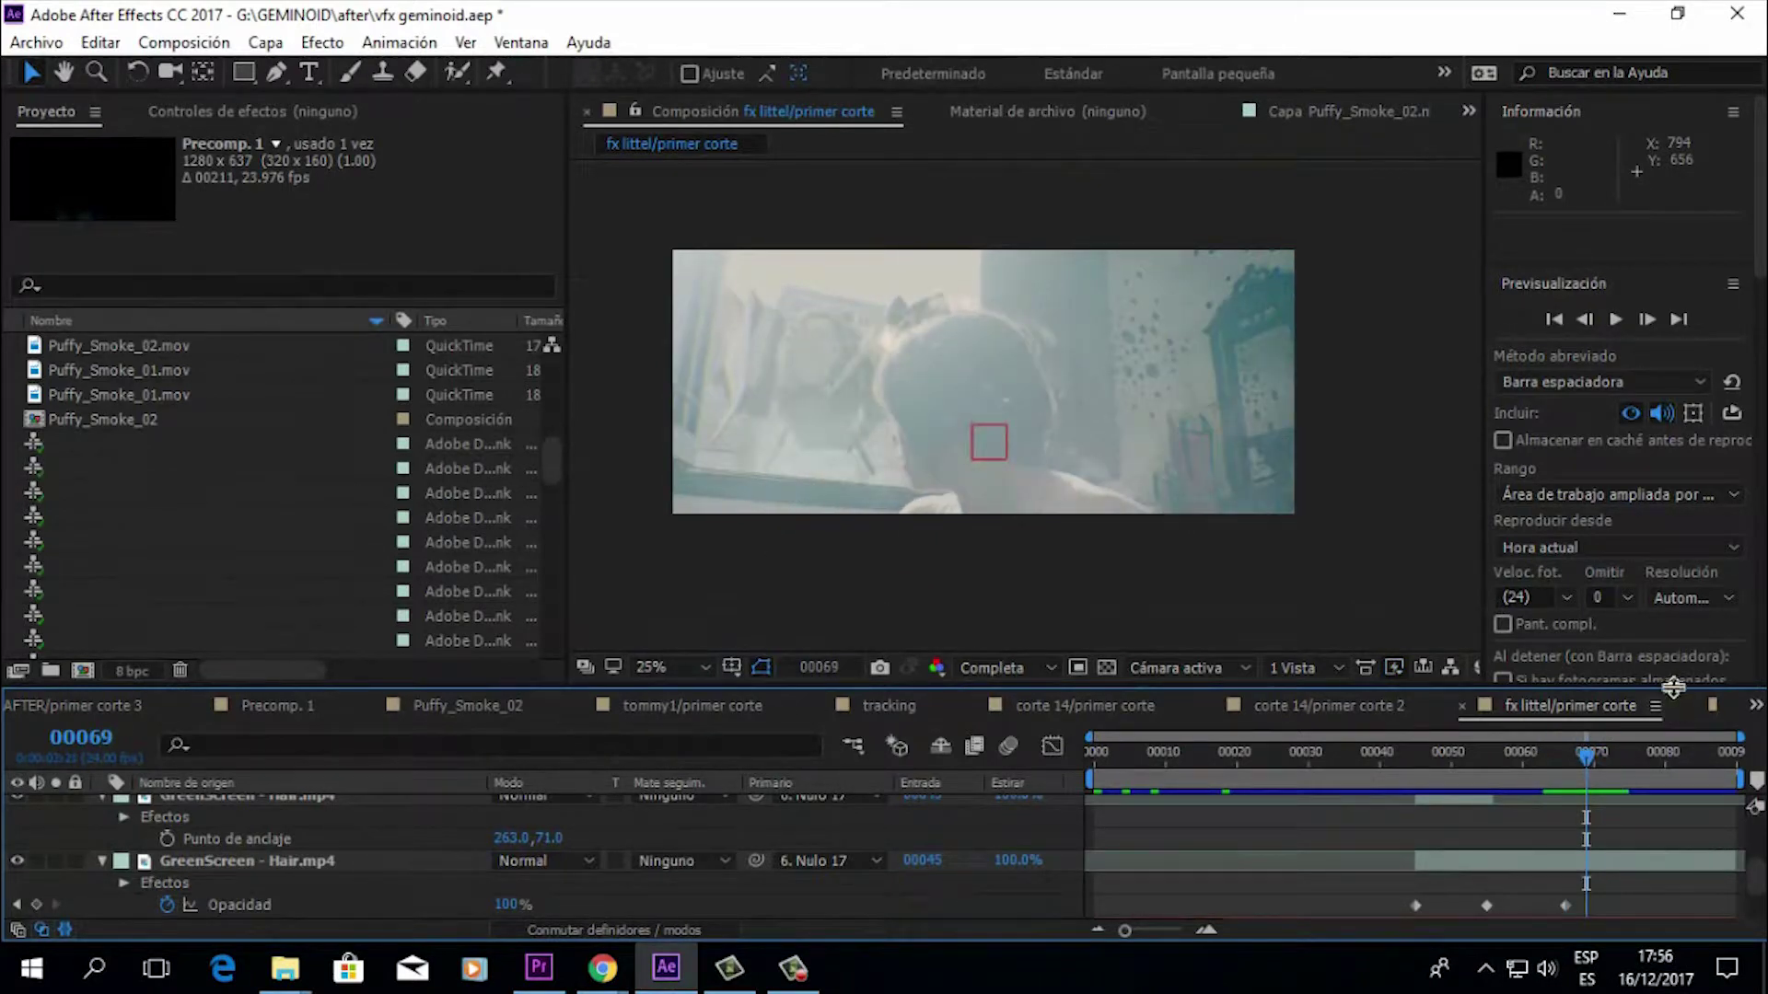
Step: Enlarge the timeline, look through the composition's layers and show the effect controls of the Capa de ajuste 14 layer
drag(1673, 686, 1673, 585)
scroll(1758, 751, up, 2)
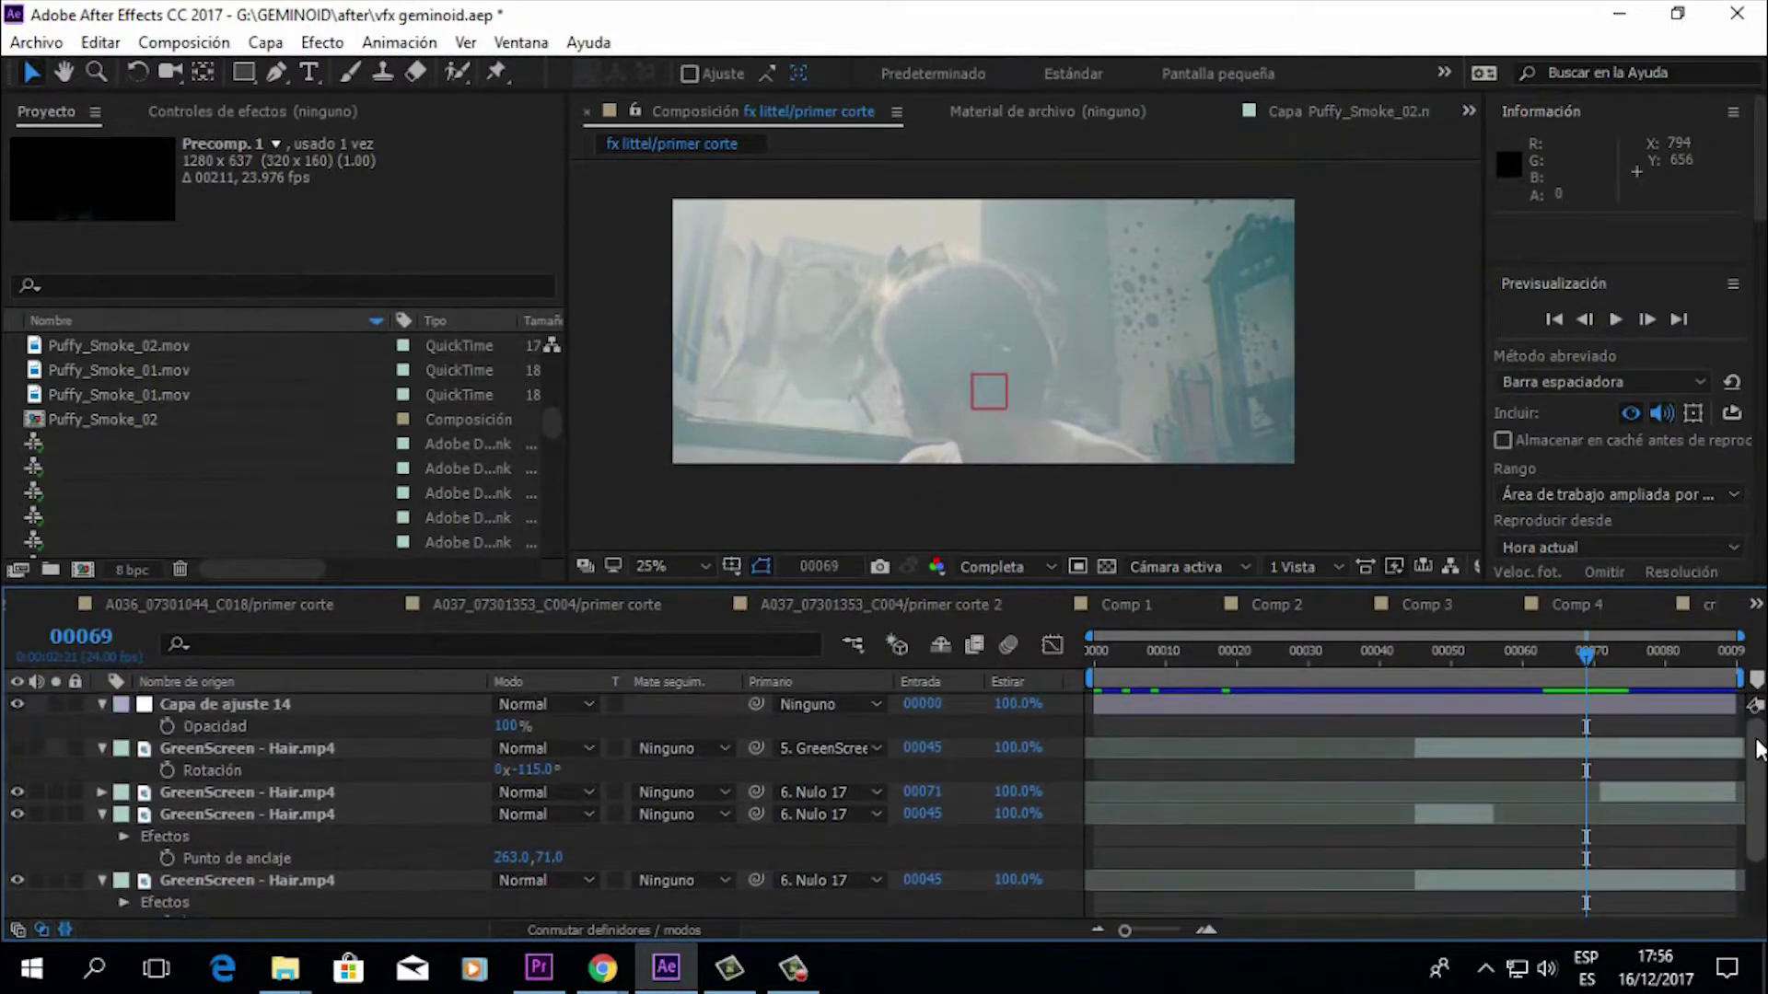
scroll(1759, 741, down, 4)
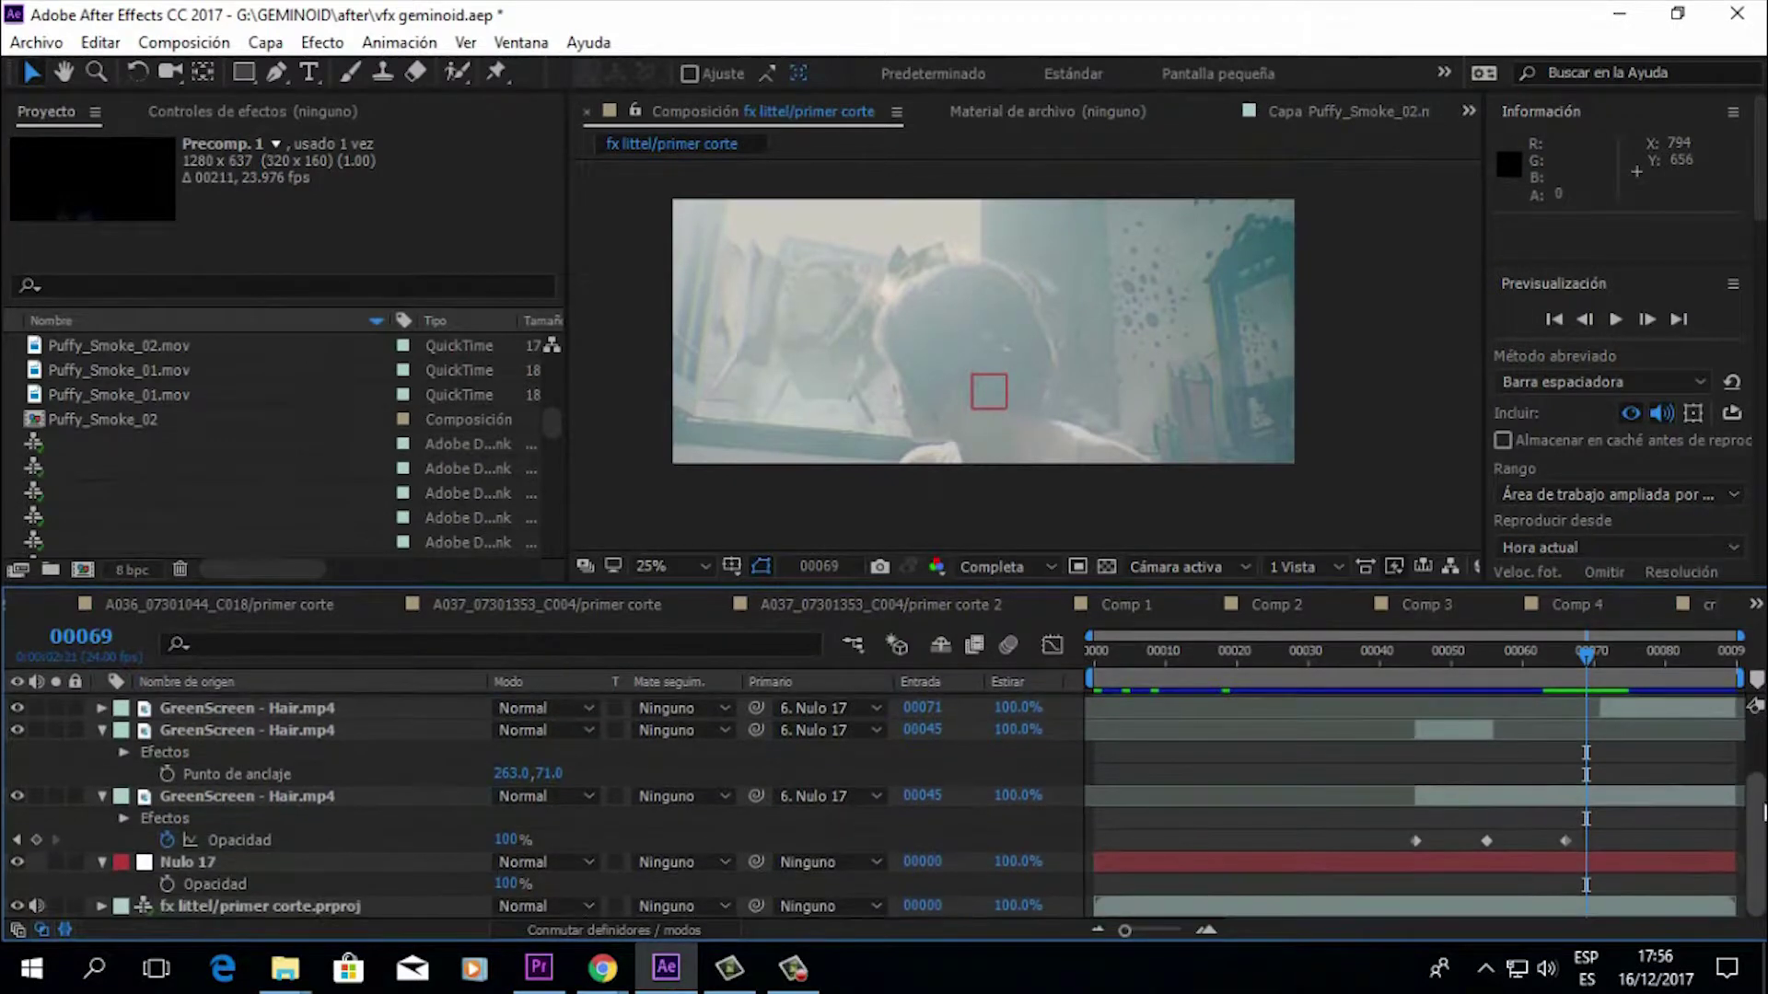
scroll(1621, 709, up, 4)
click(1604, 704)
click(261, 111)
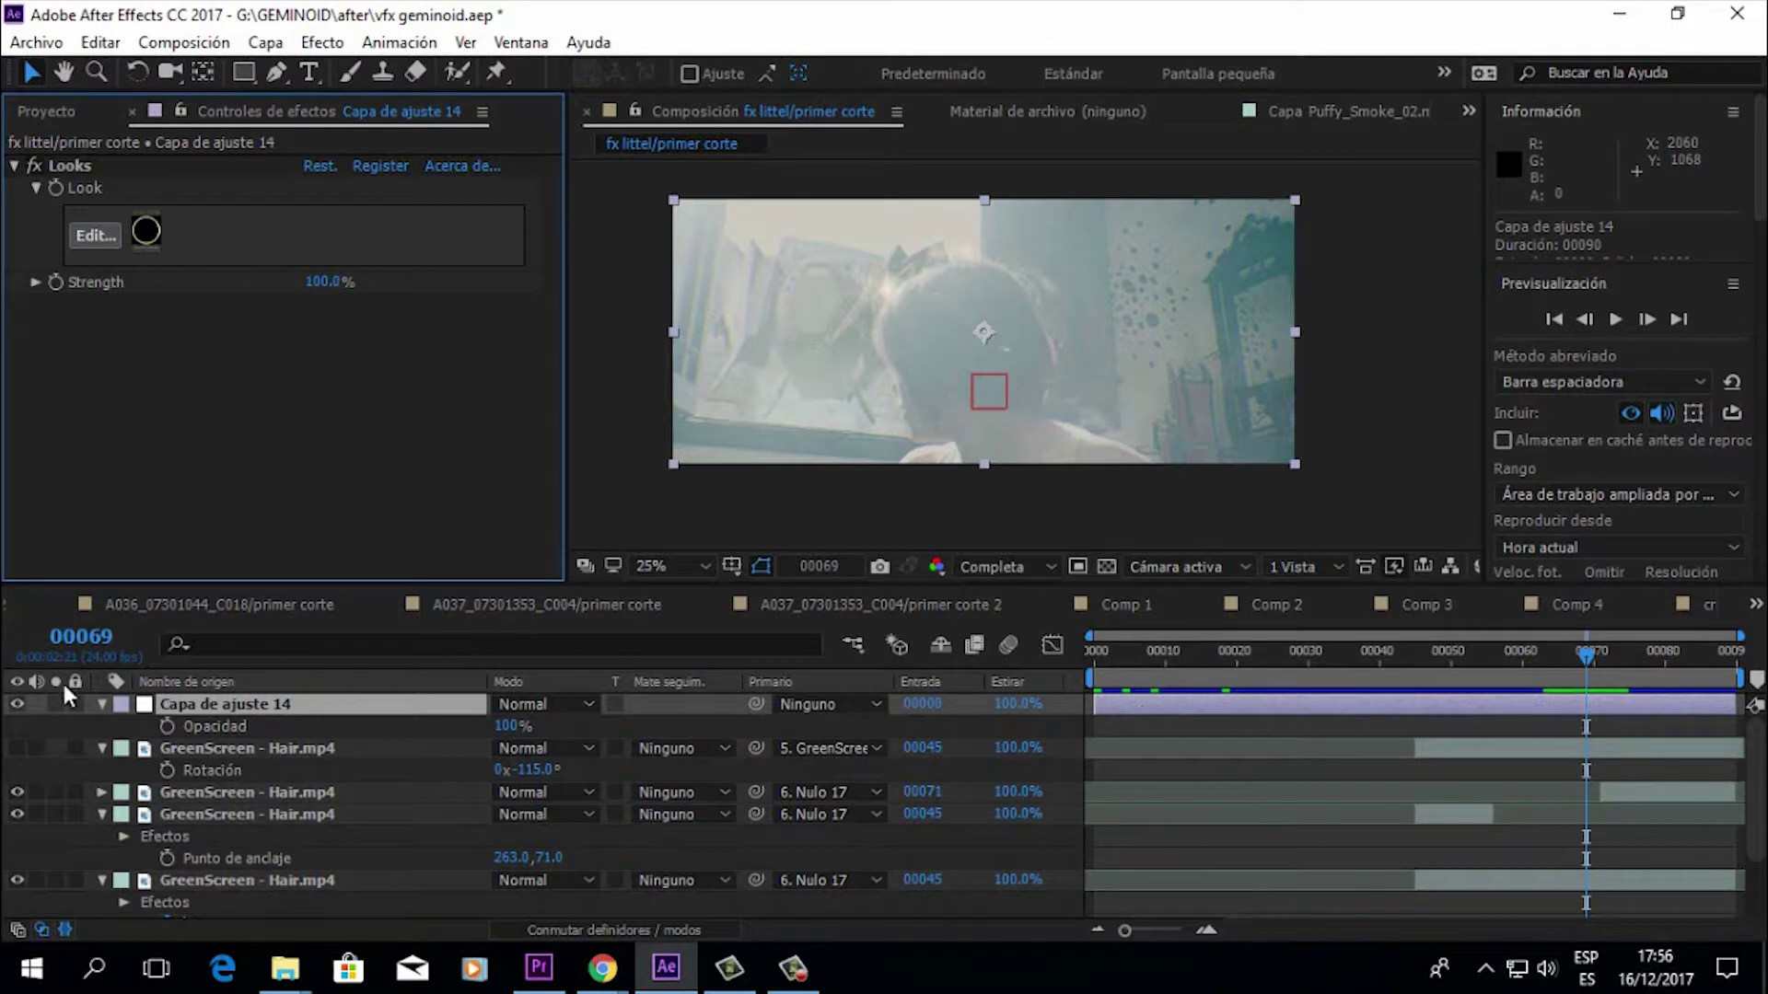
Step: Compare the shot with and without Capa de ajuste 14 and inspect its Looks effect's Chromatic Aberration settings without changing them
click(17, 706)
click(17, 706)
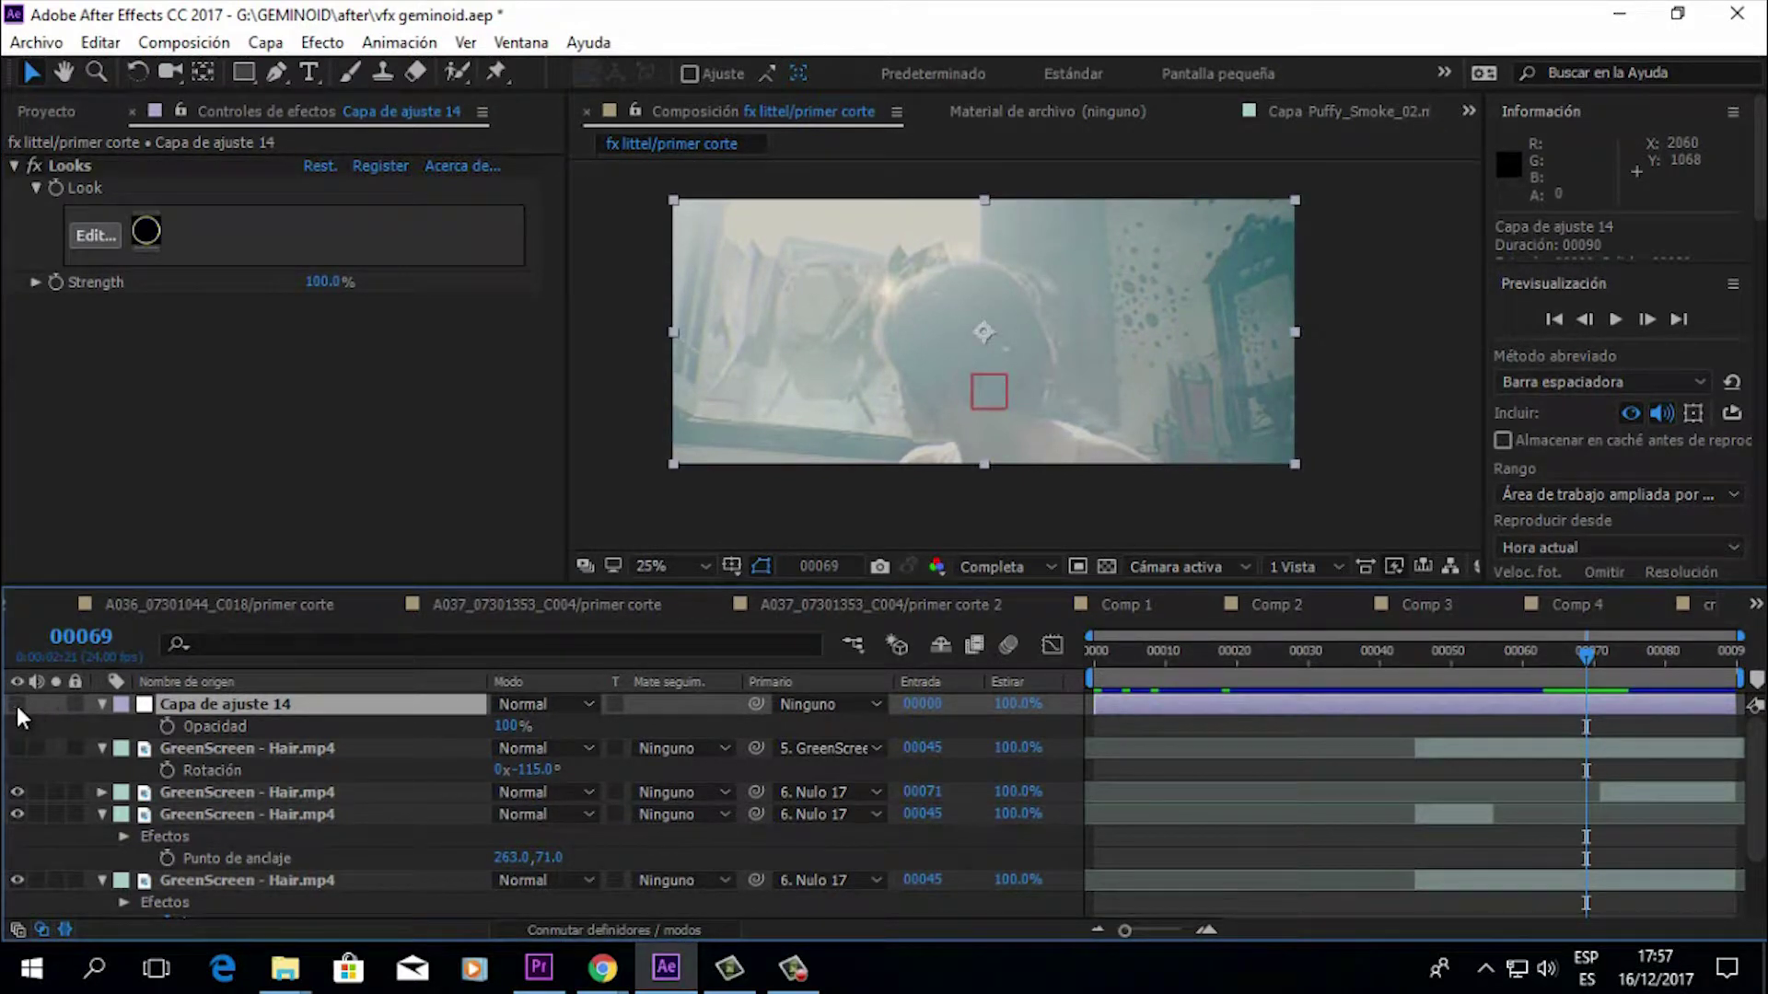
click(102, 241)
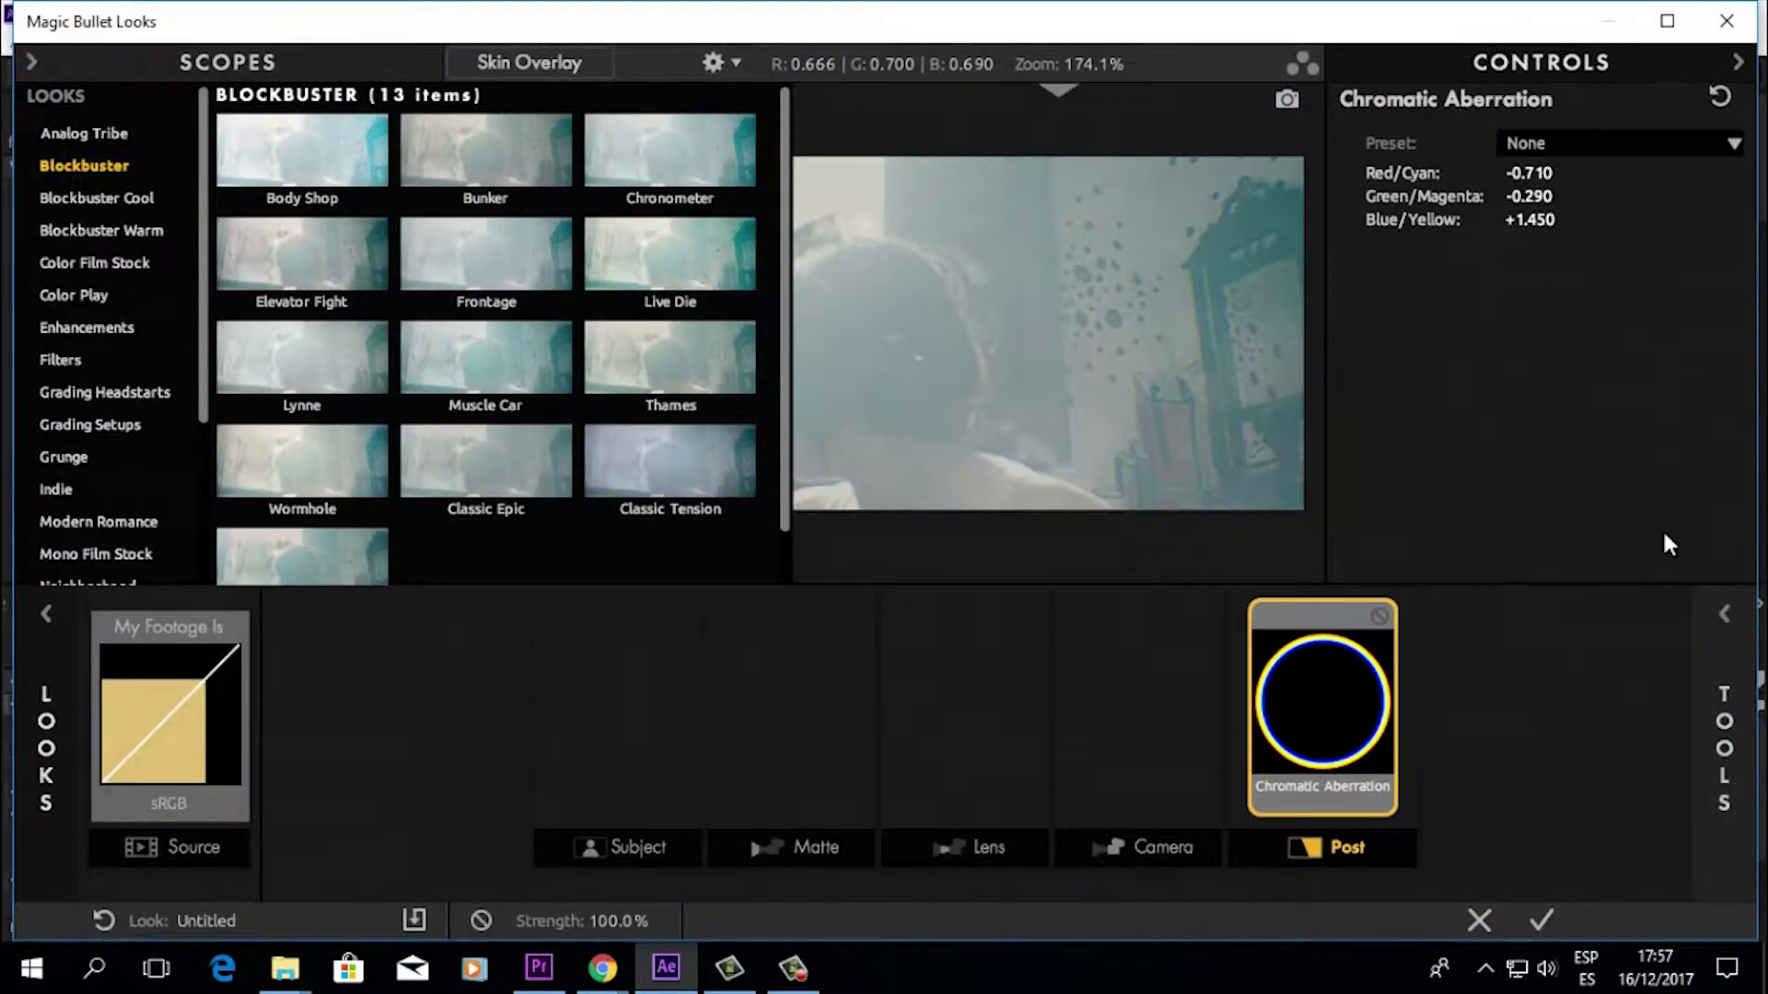
click(1726, 22)
mouse_move(1540, 661)
mouse_down()
mouse_move(1494, 666)
mouse_move(1555, 656)
mouse_up()
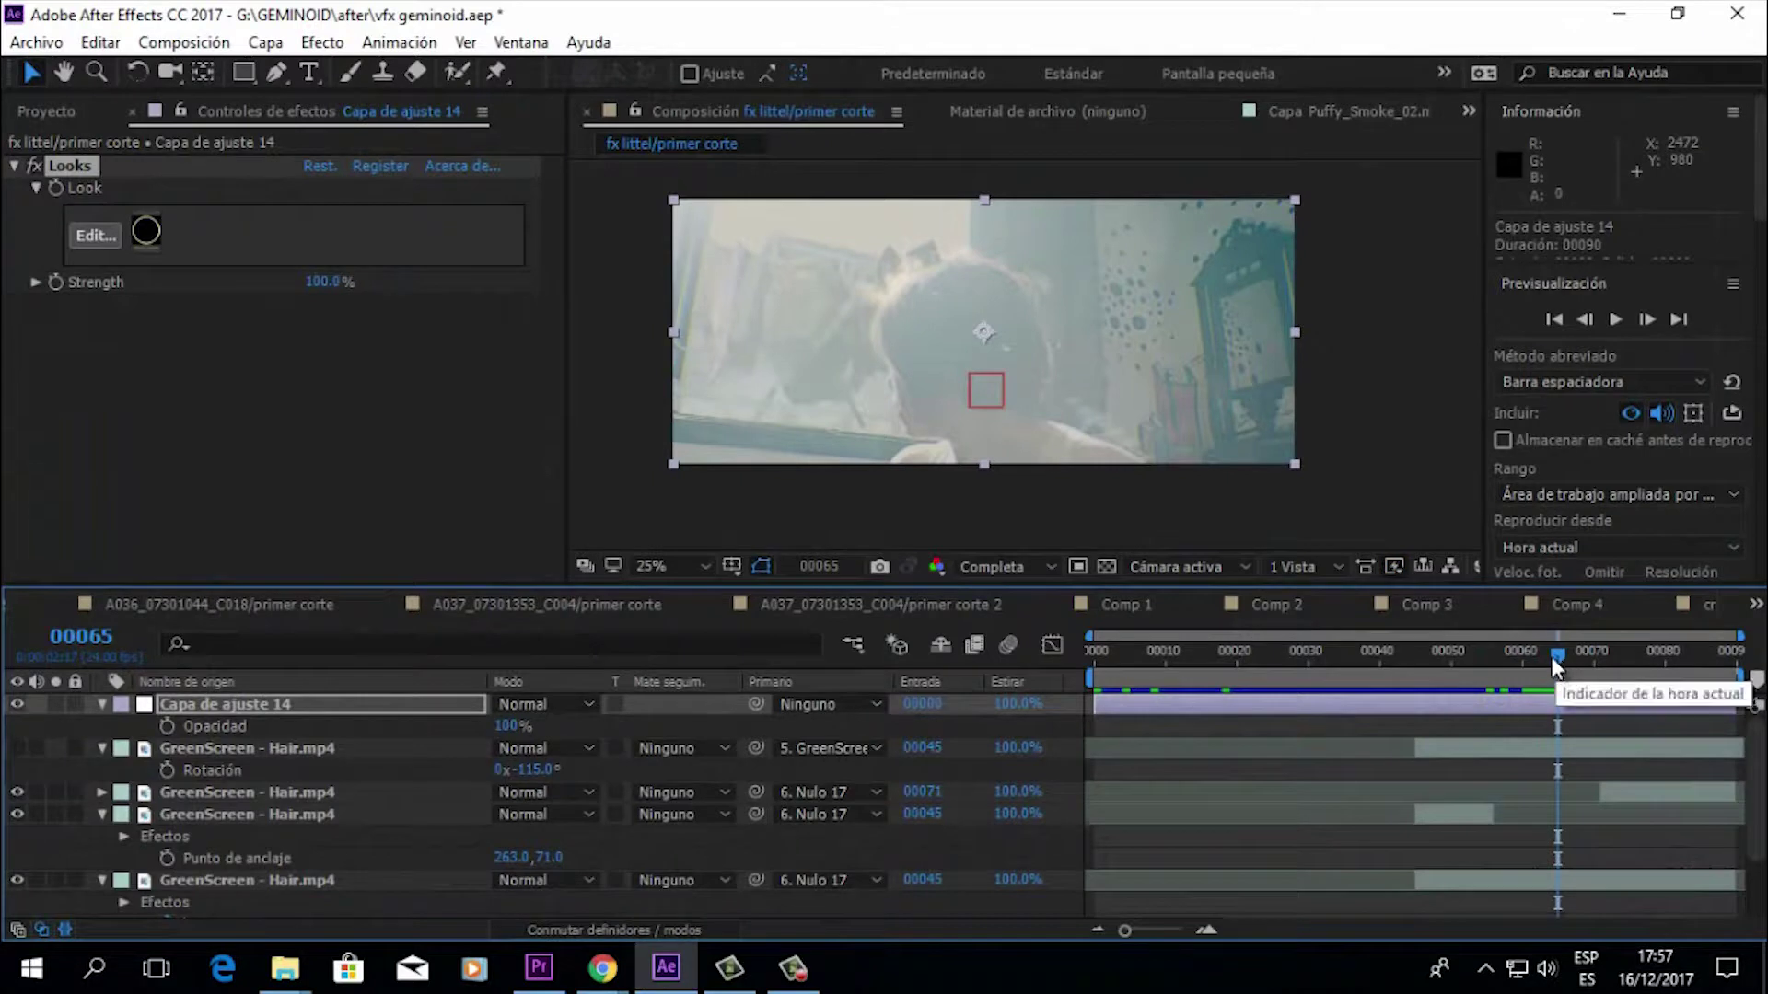
click(1545, 650)
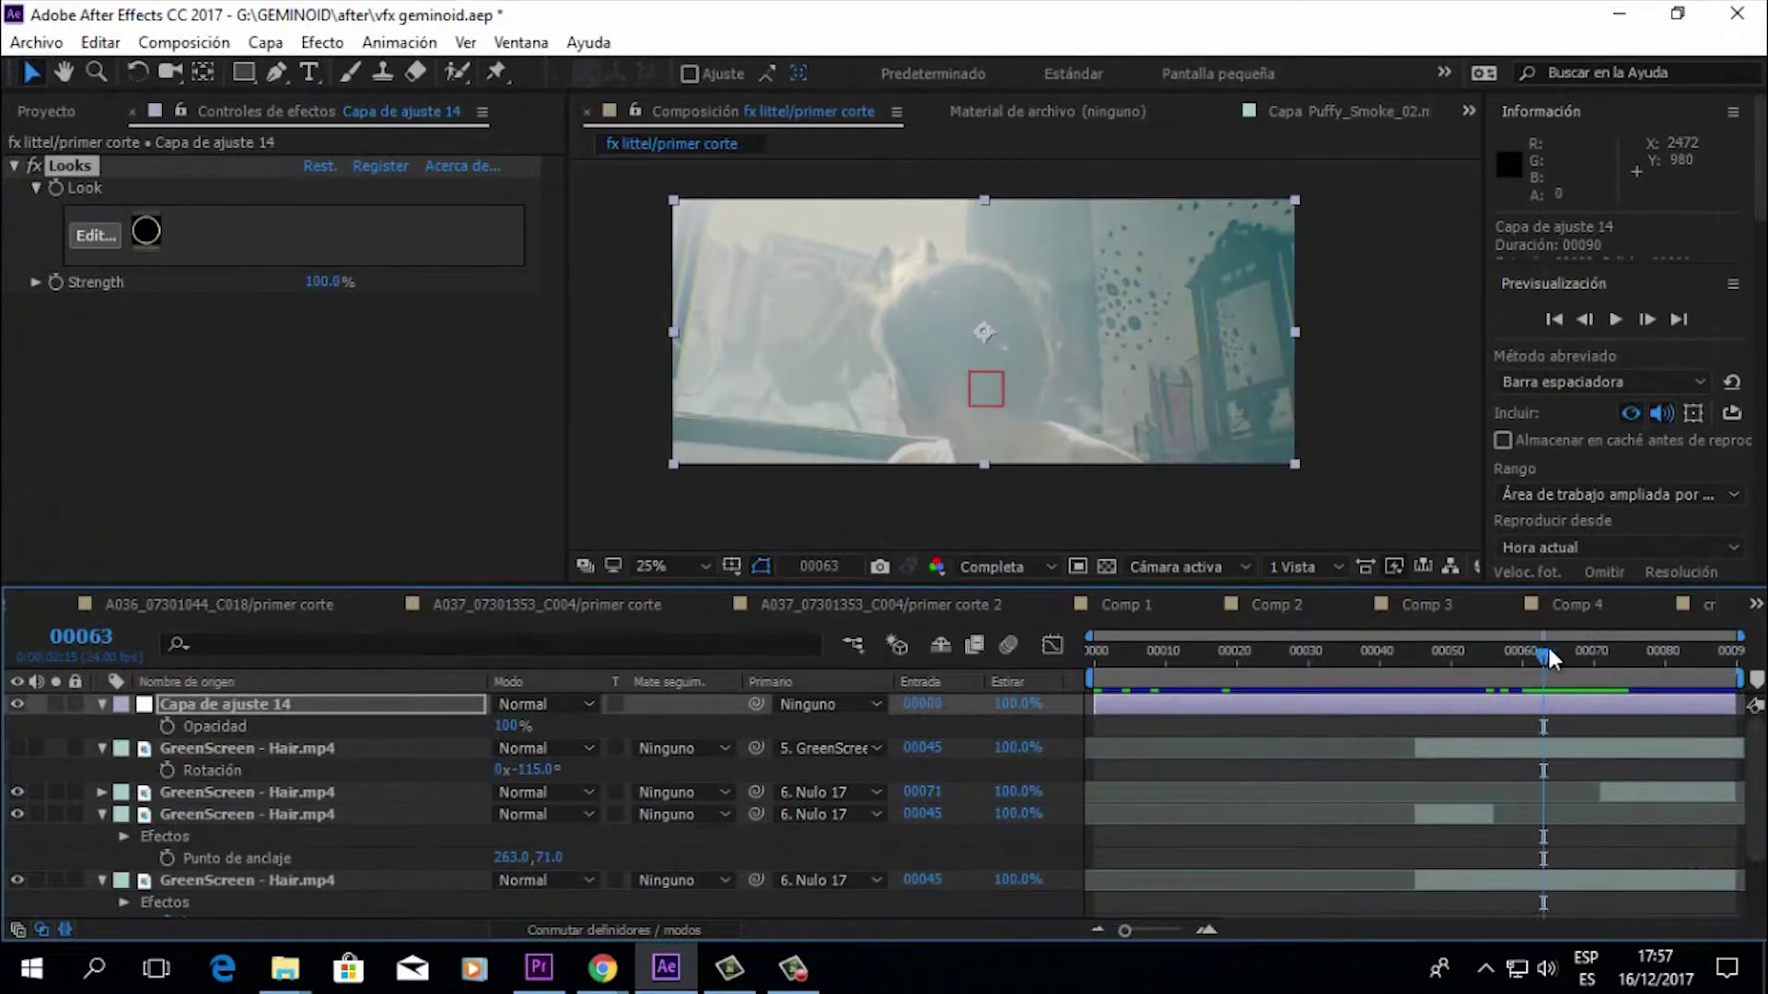
Step: View the corte 14/primer corte composition, then open the tracking composition
click(1753, 607)
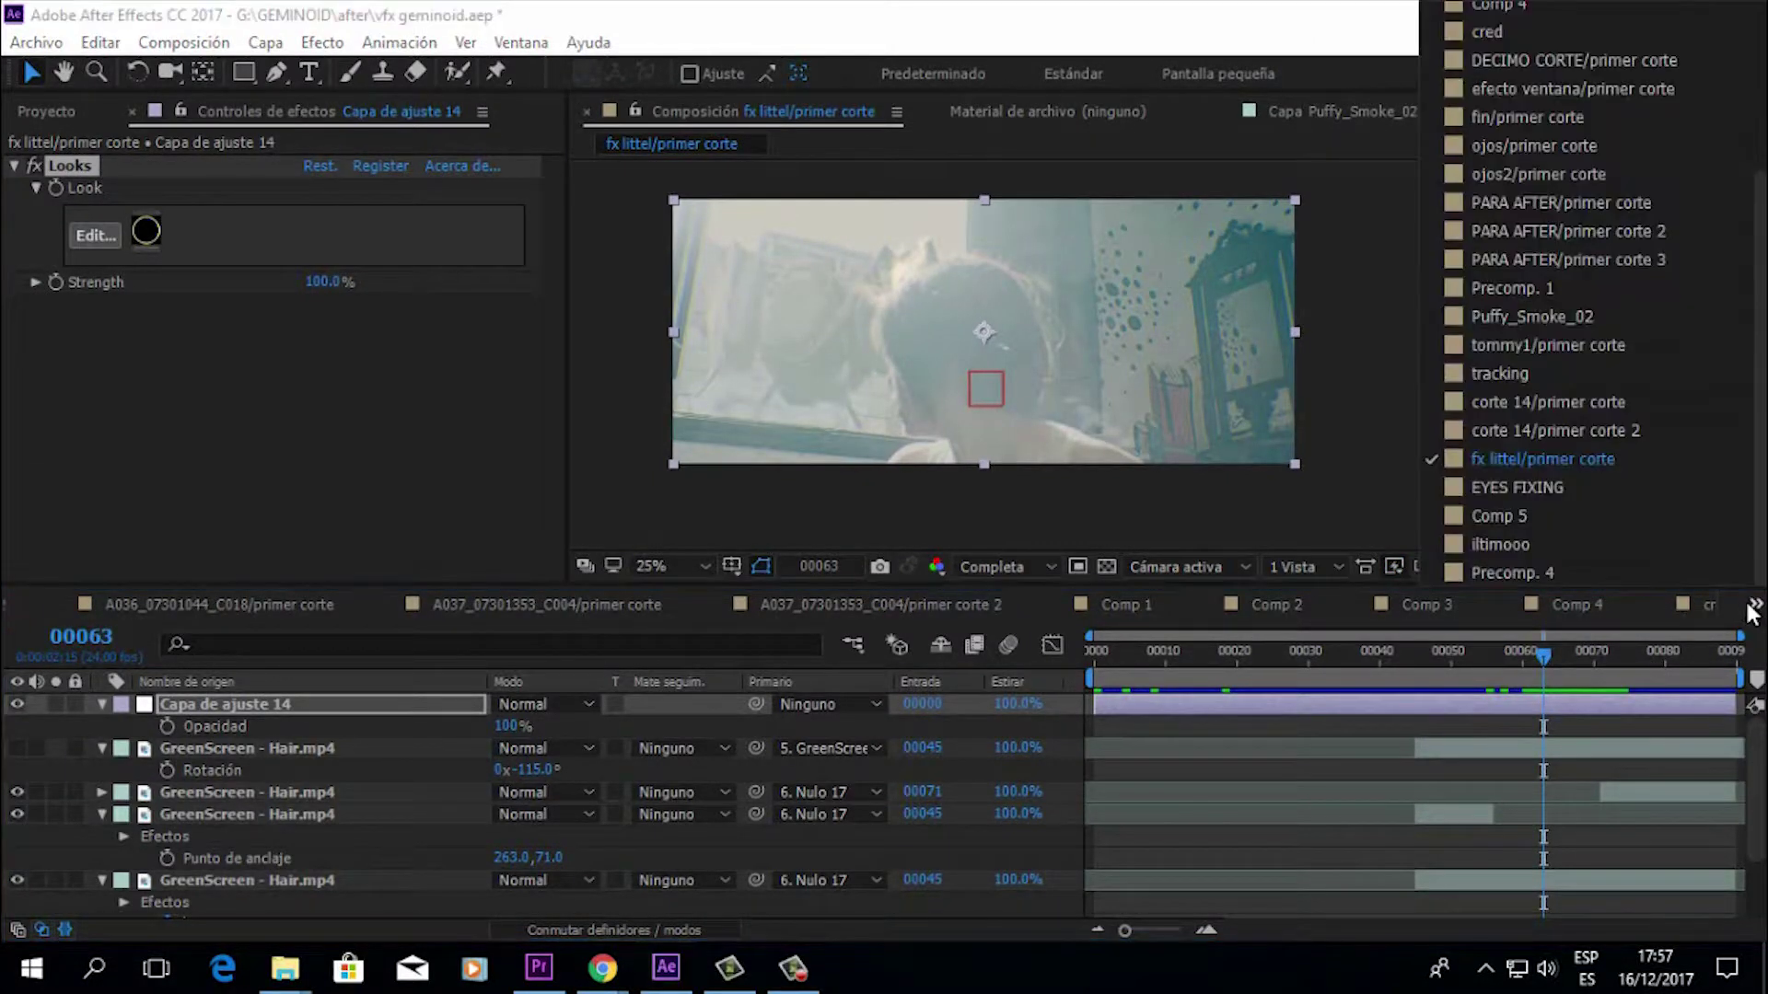
click(1555, 400)
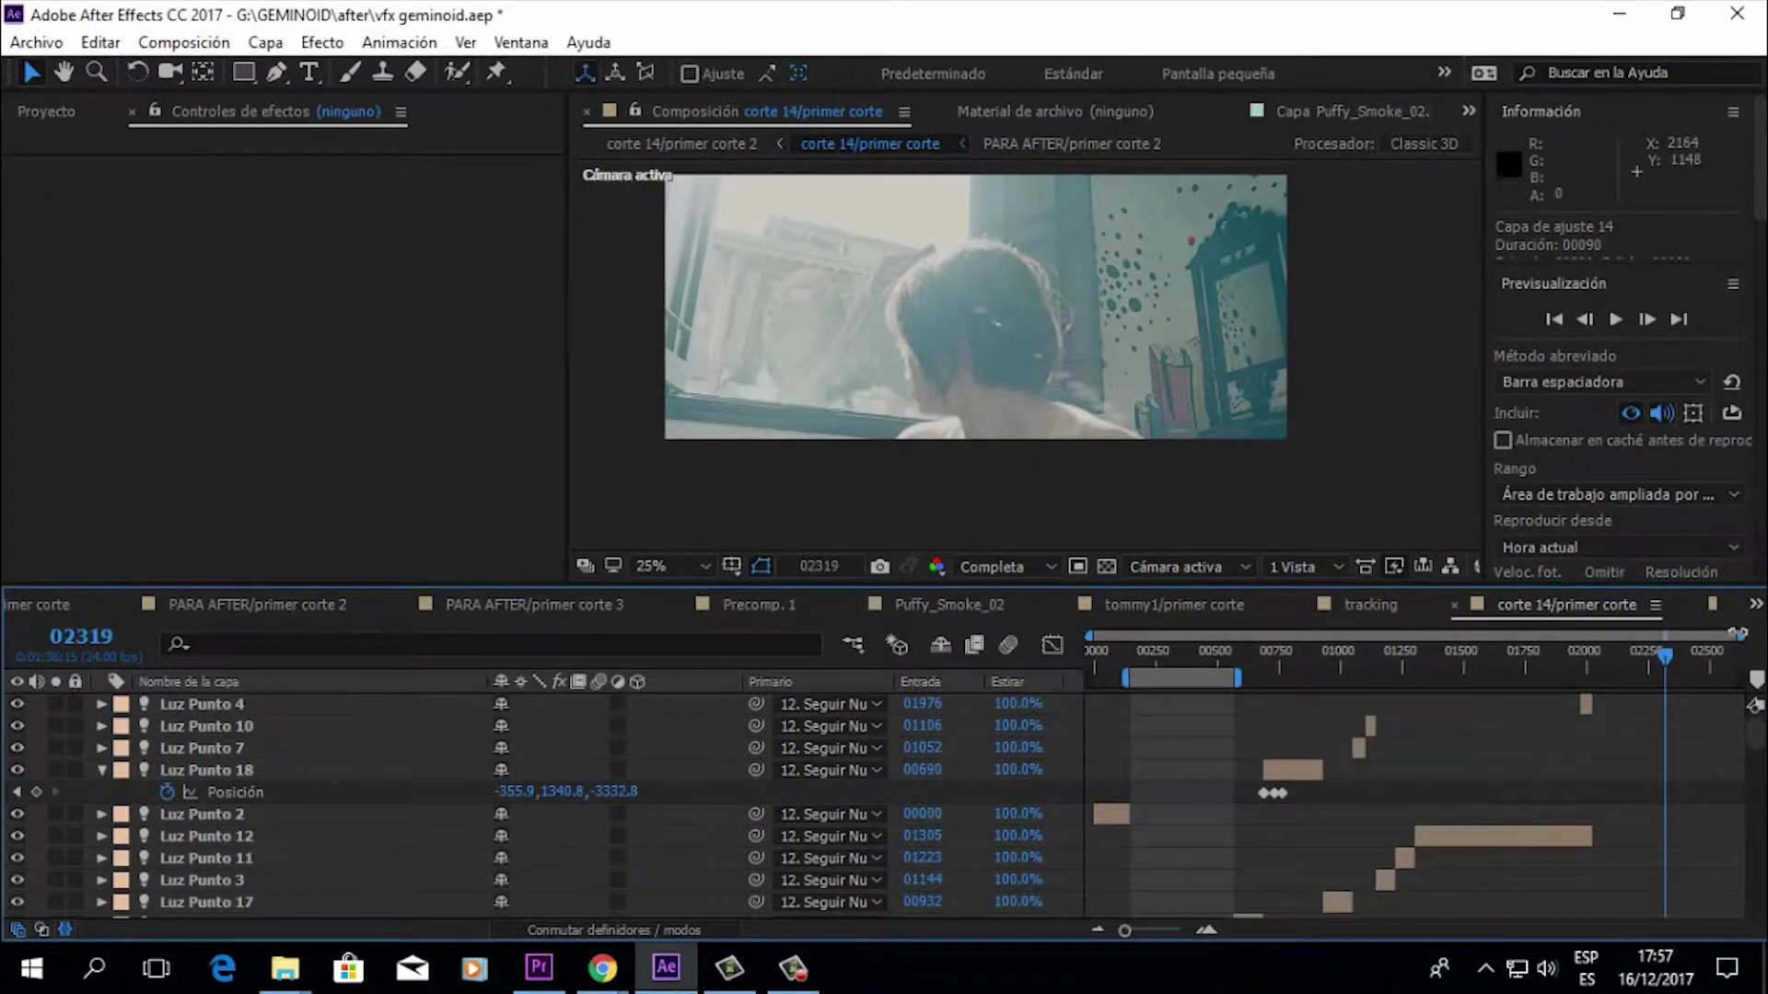
click(1753, 607)
click(1519, 373)
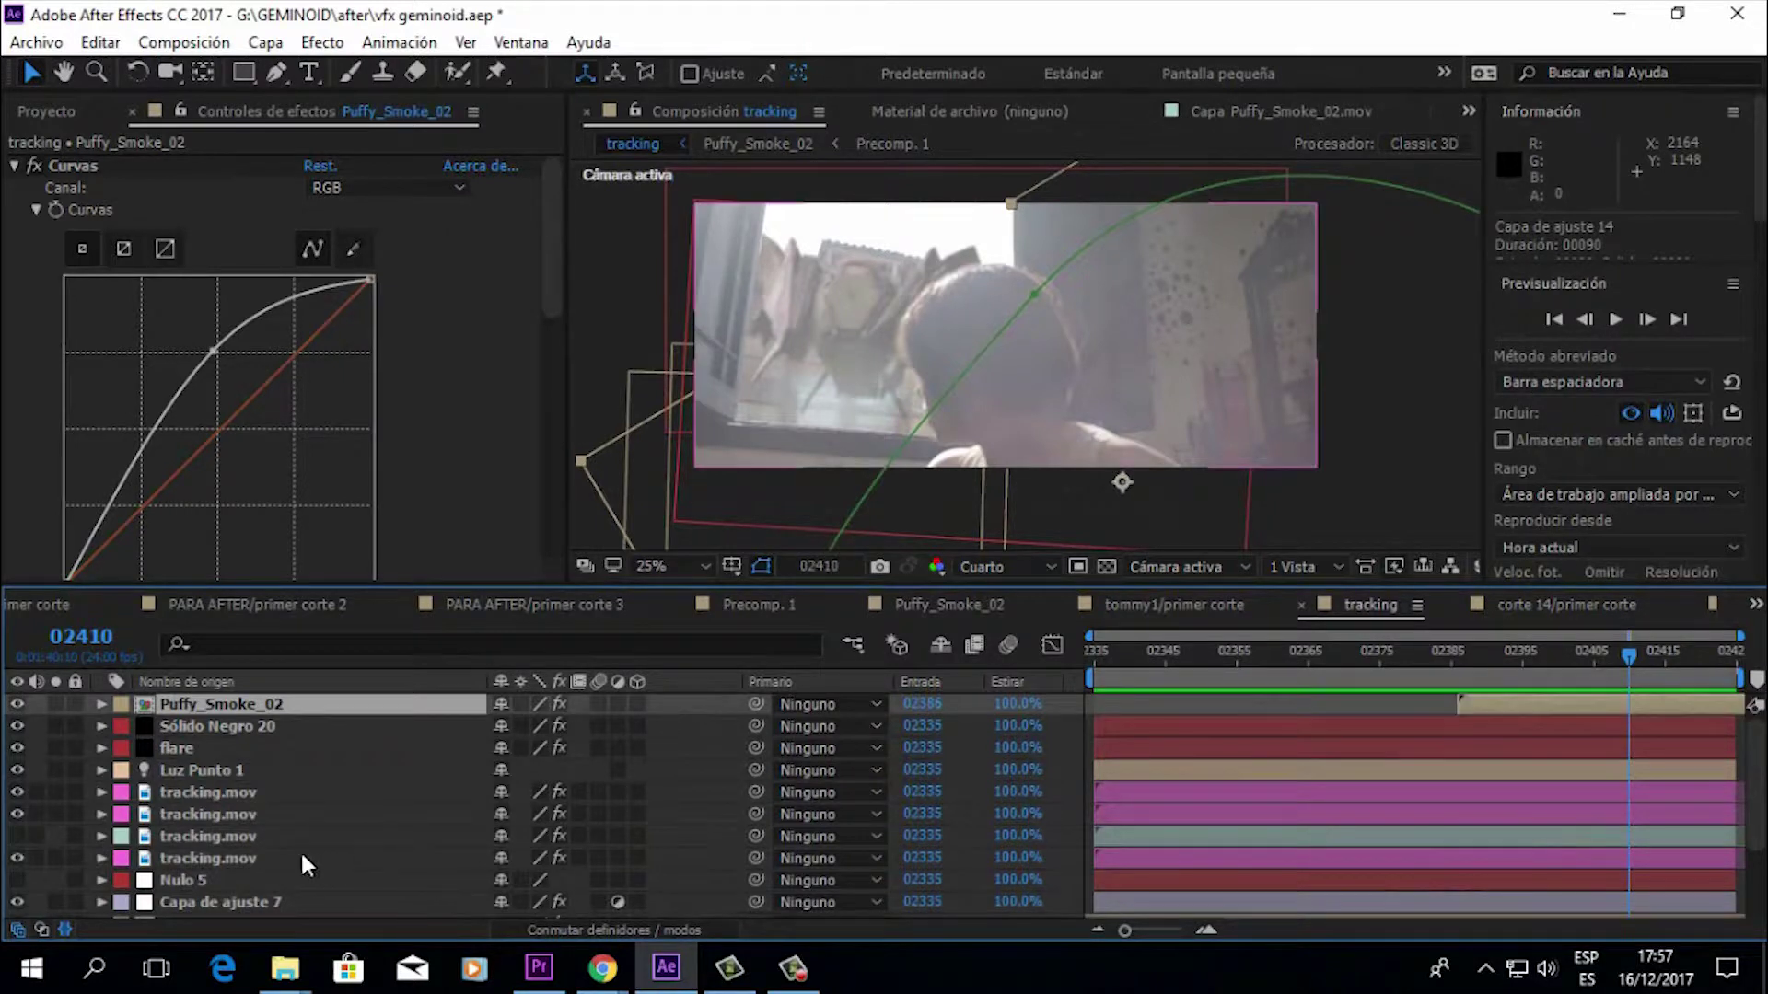
Step: Solo the lower visible tracking.mov layer and select its 3D Camera Tracker effect to show the track points
scroll(309, 849, down, 2)
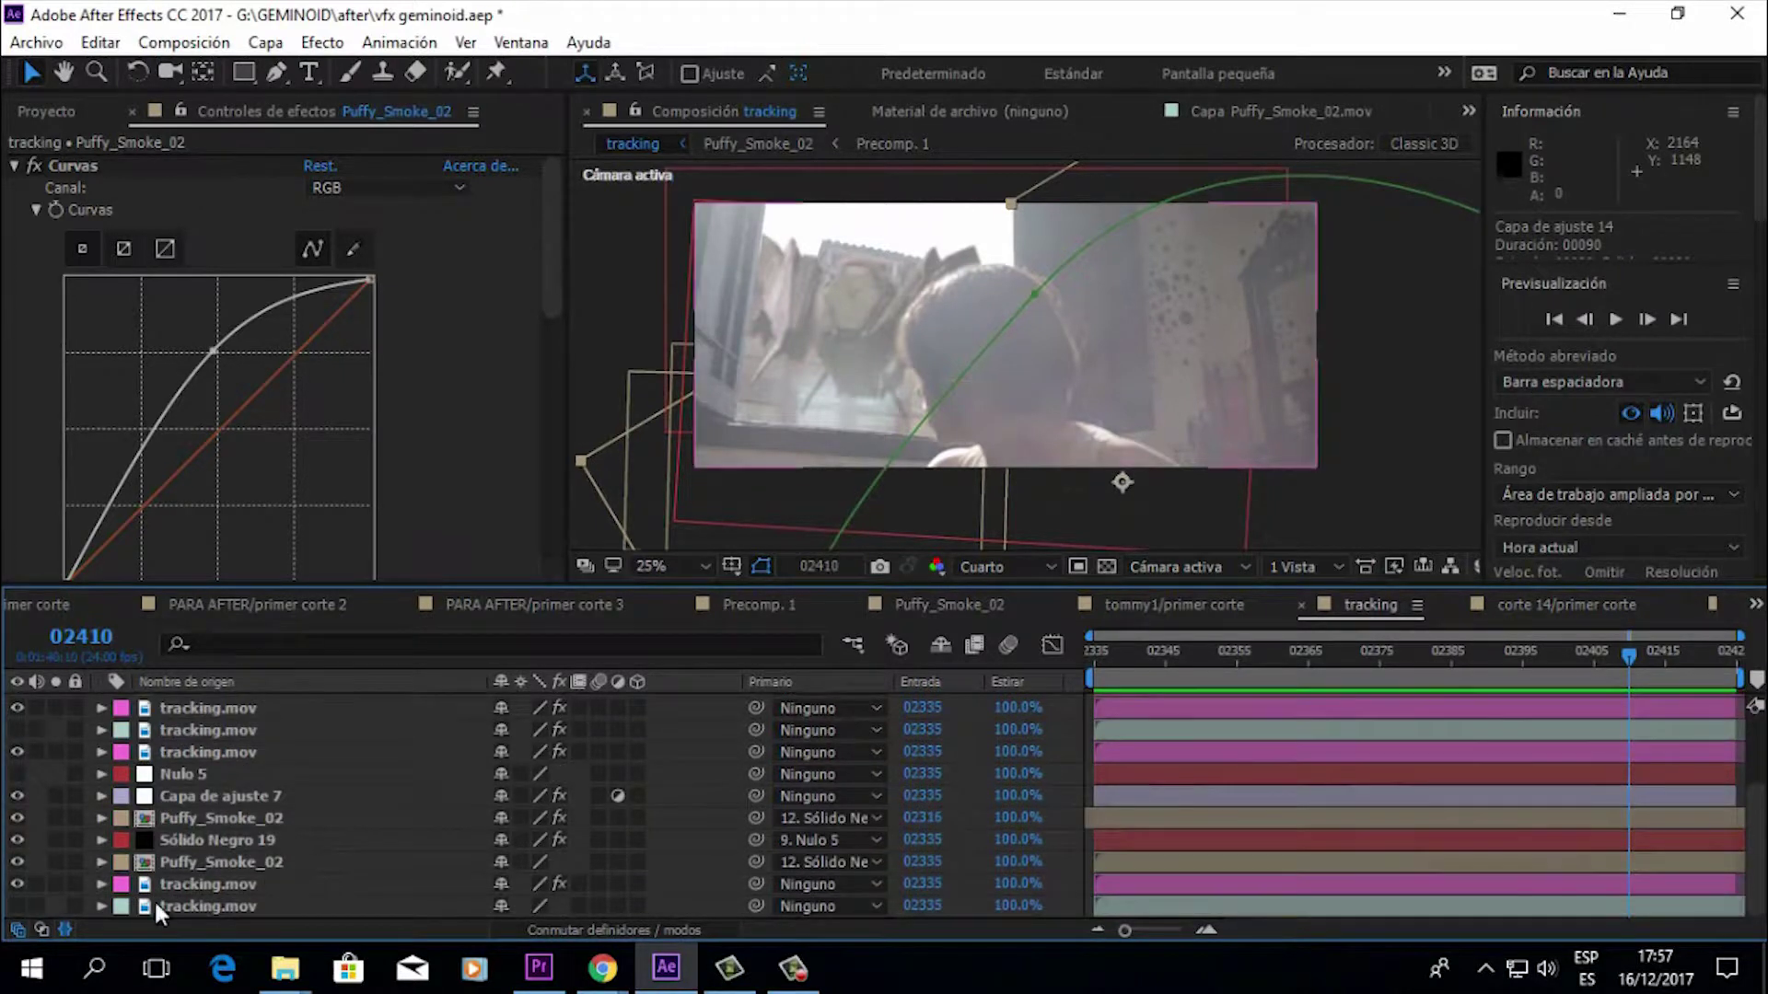
click(54, 883)
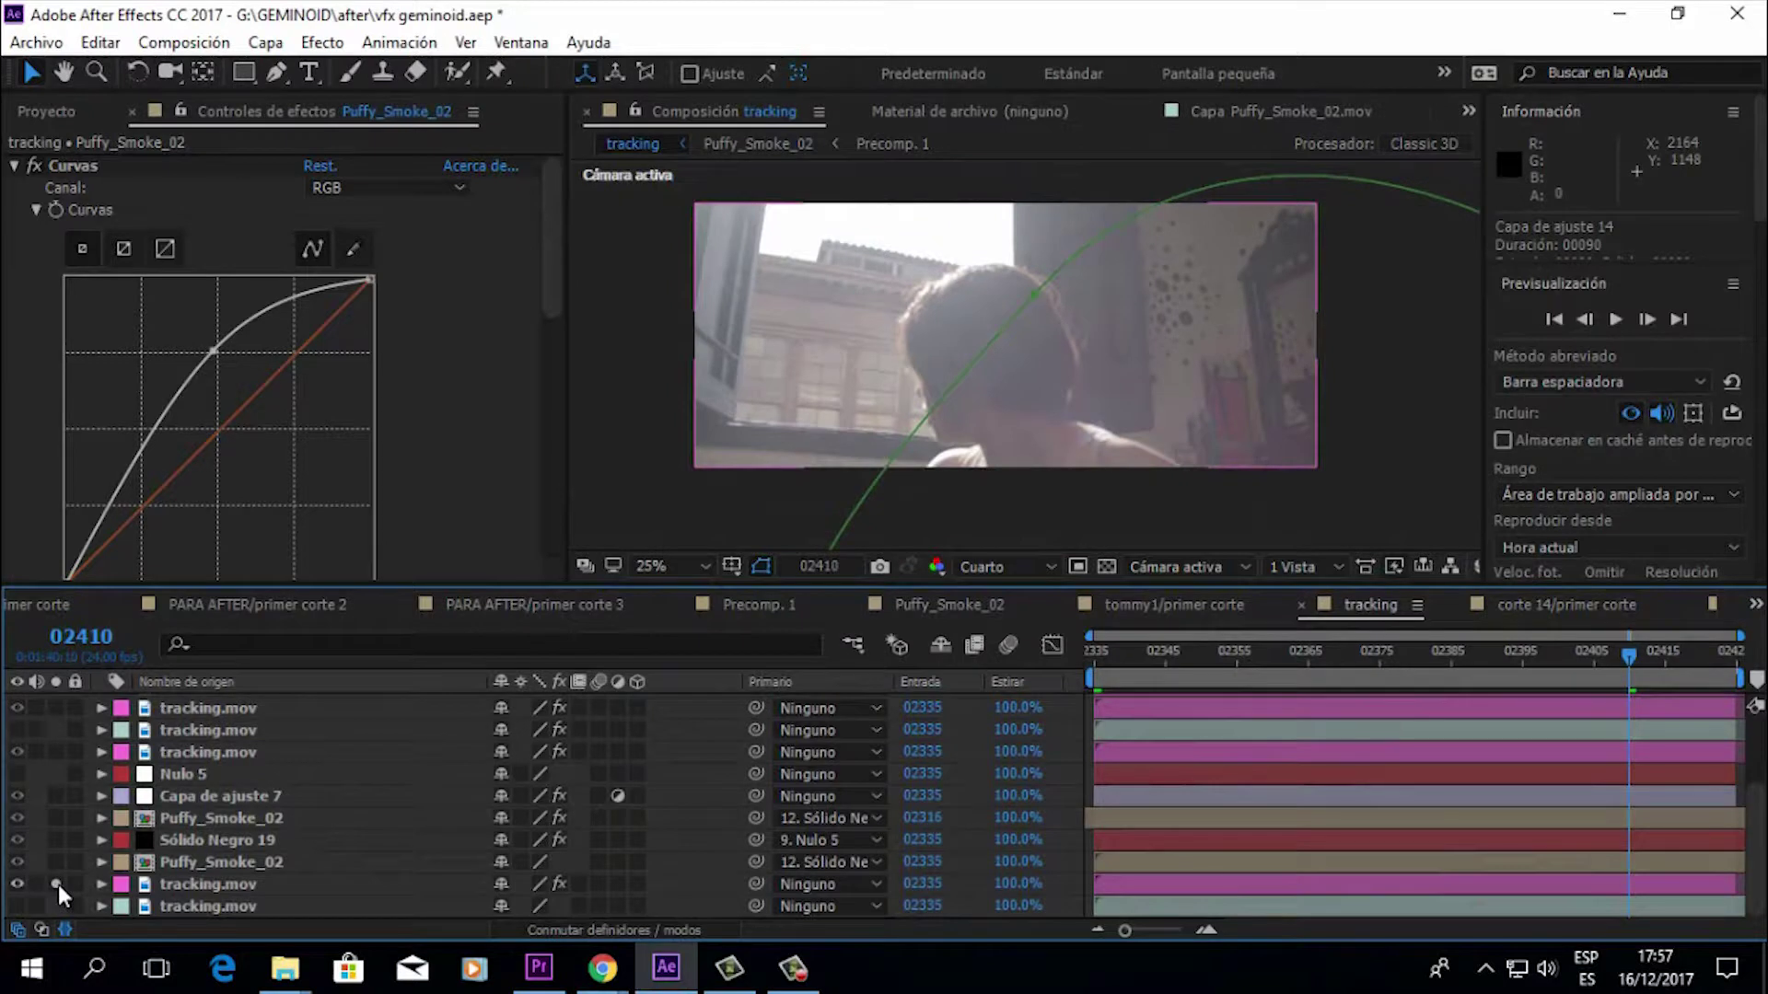
click(180, 886)
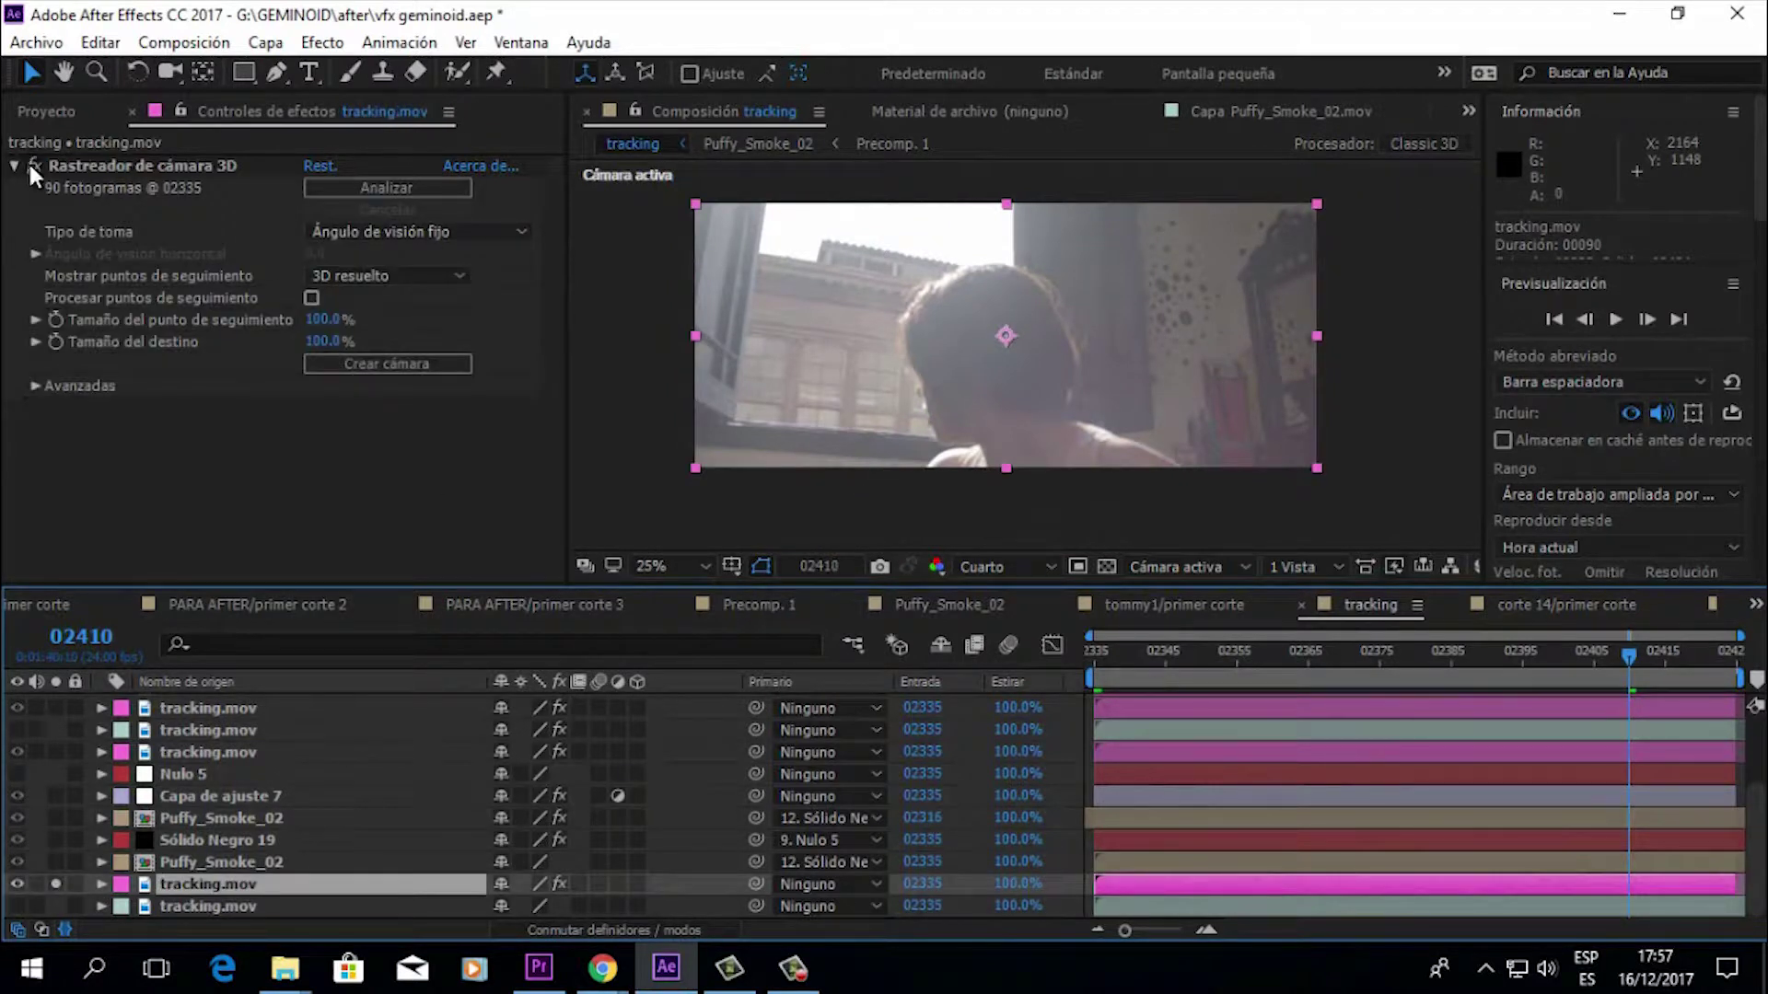
click(140, 170)
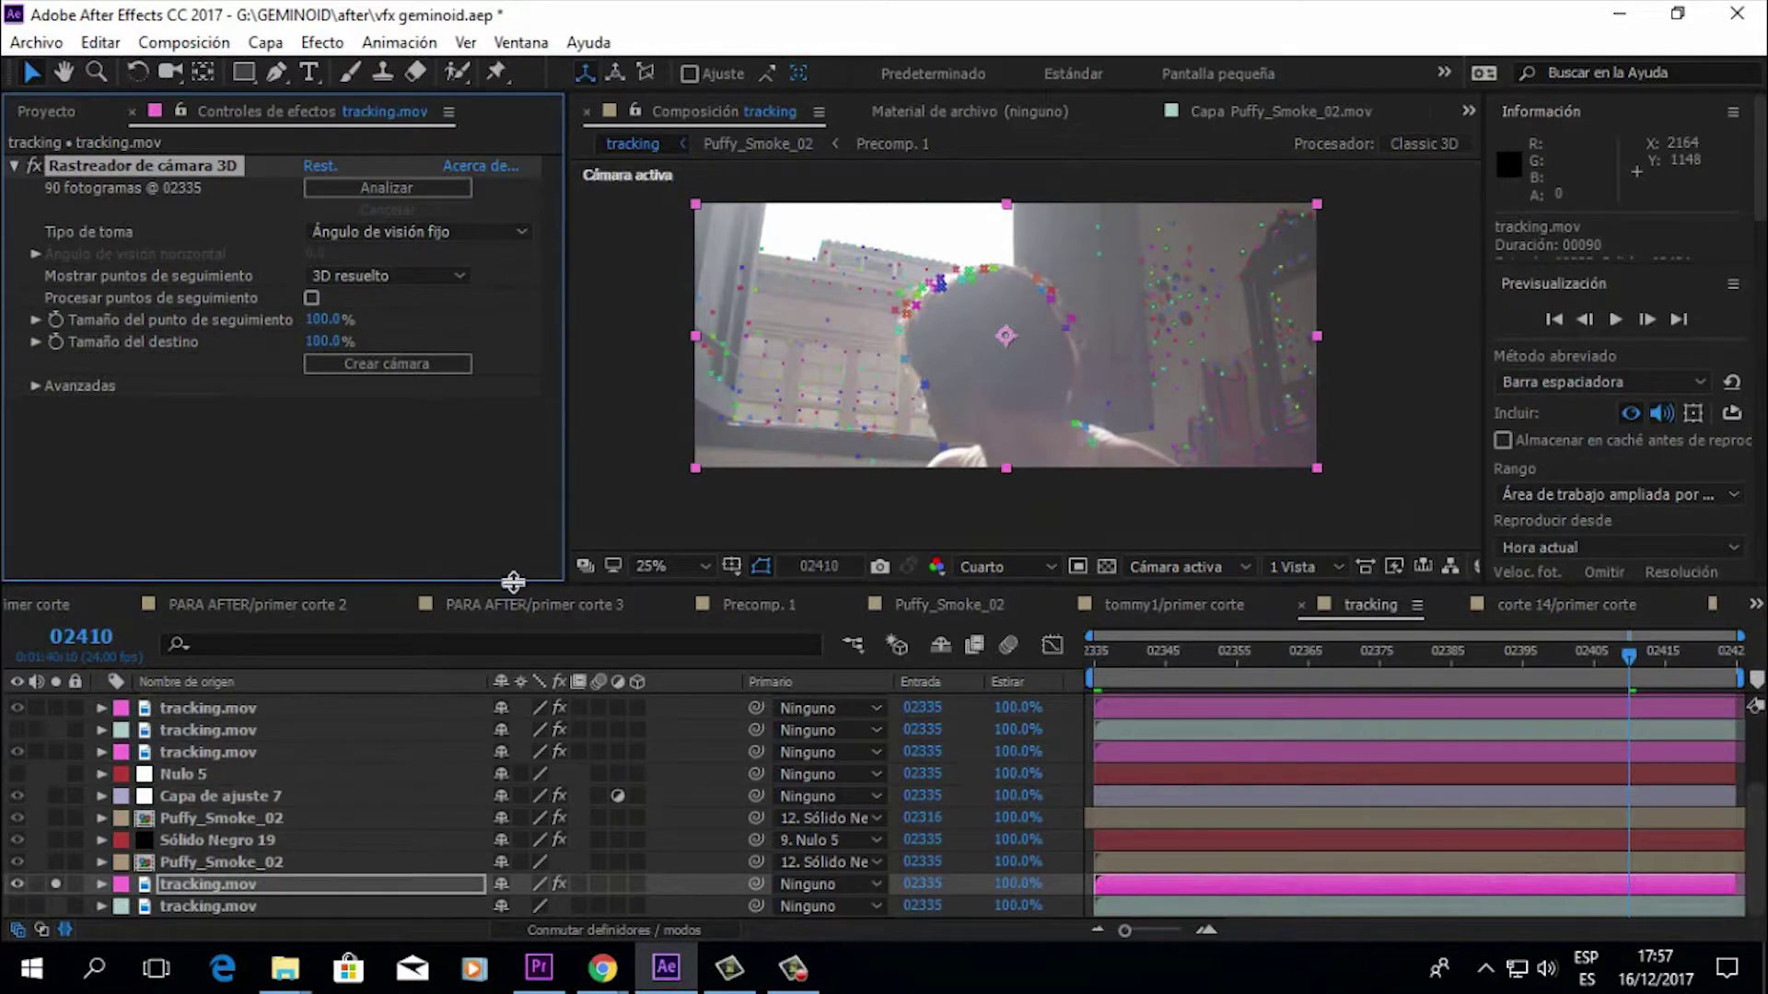
drag(511, 583, 504, 651)
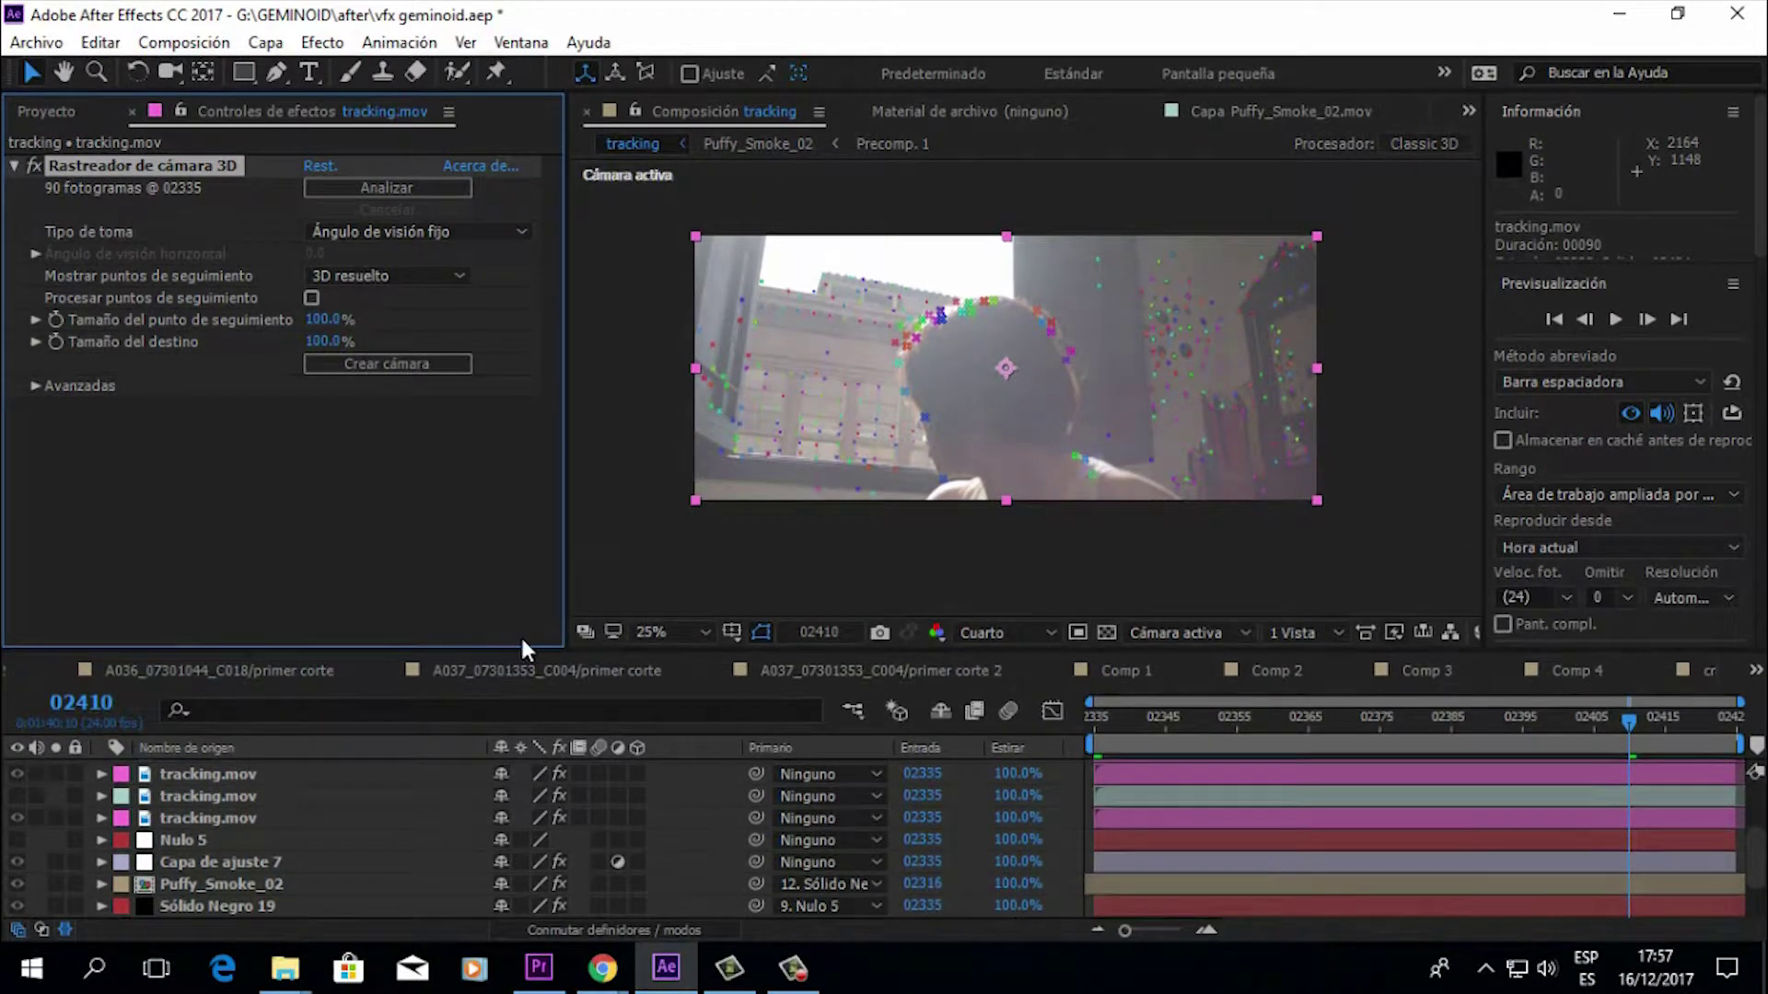
Step: Preview the soloed tracking.mov footage from frame 02335 and stop near the end of the shot
drag(1312, 727, 996, 722)
key(space)
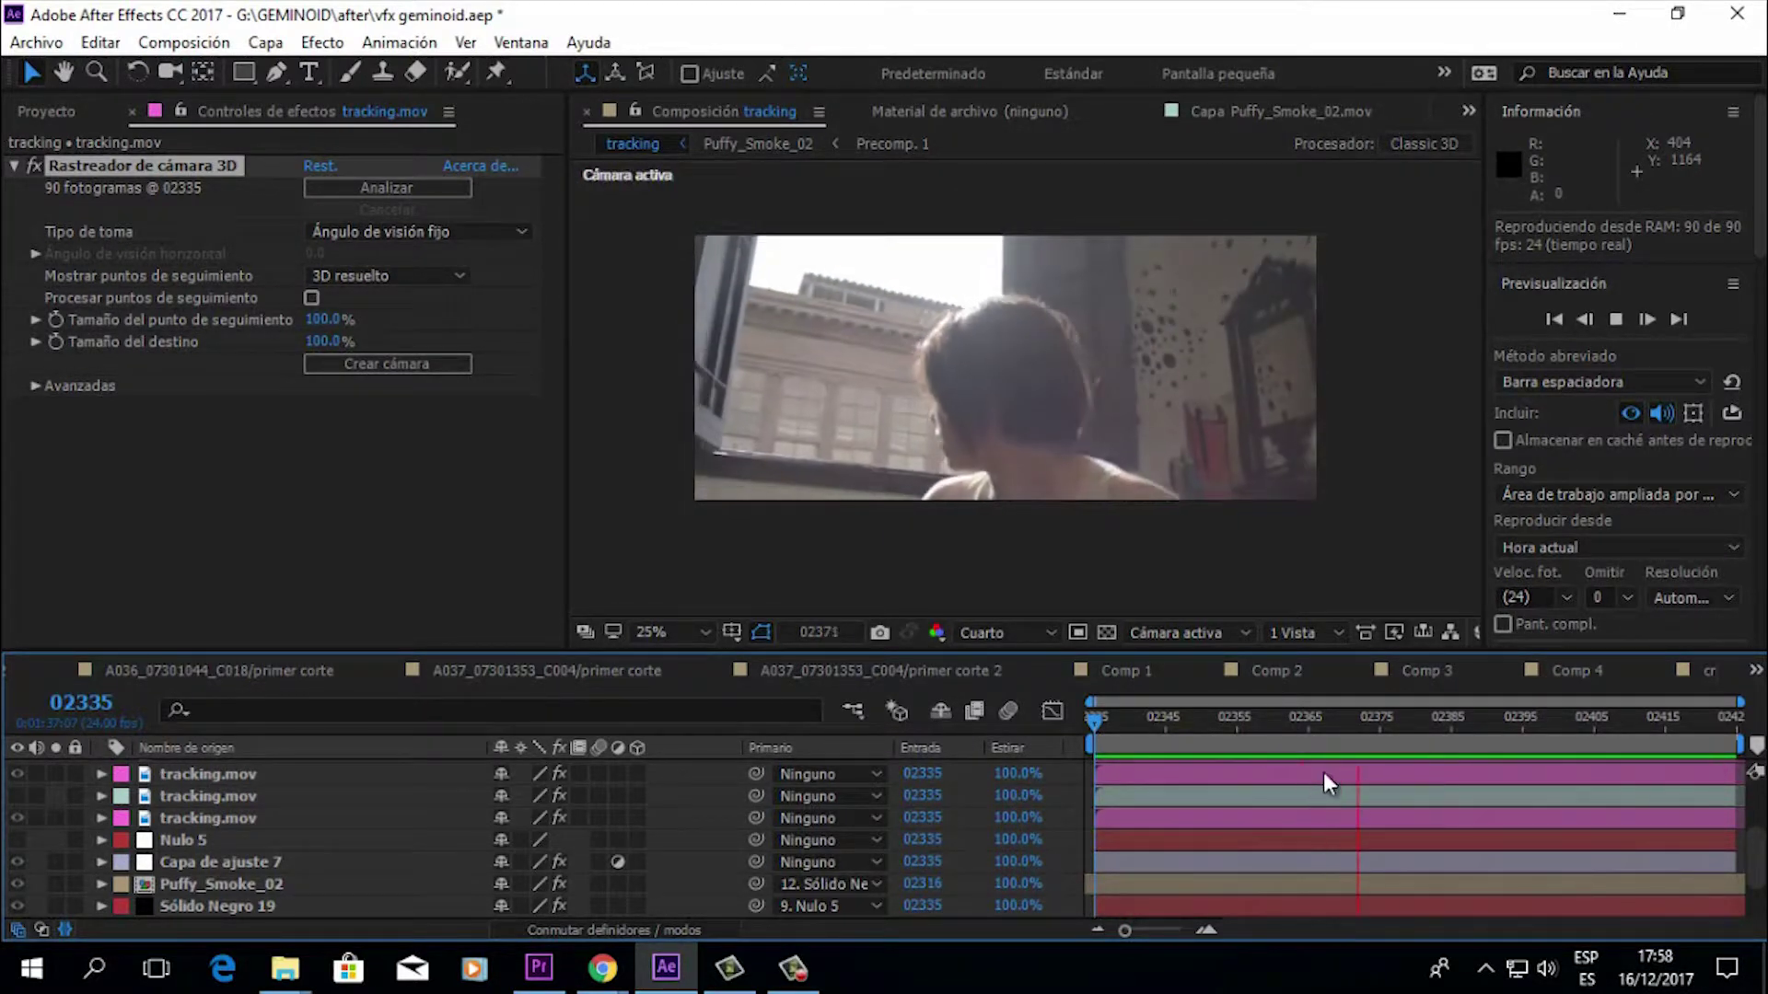
click(1672, 721)
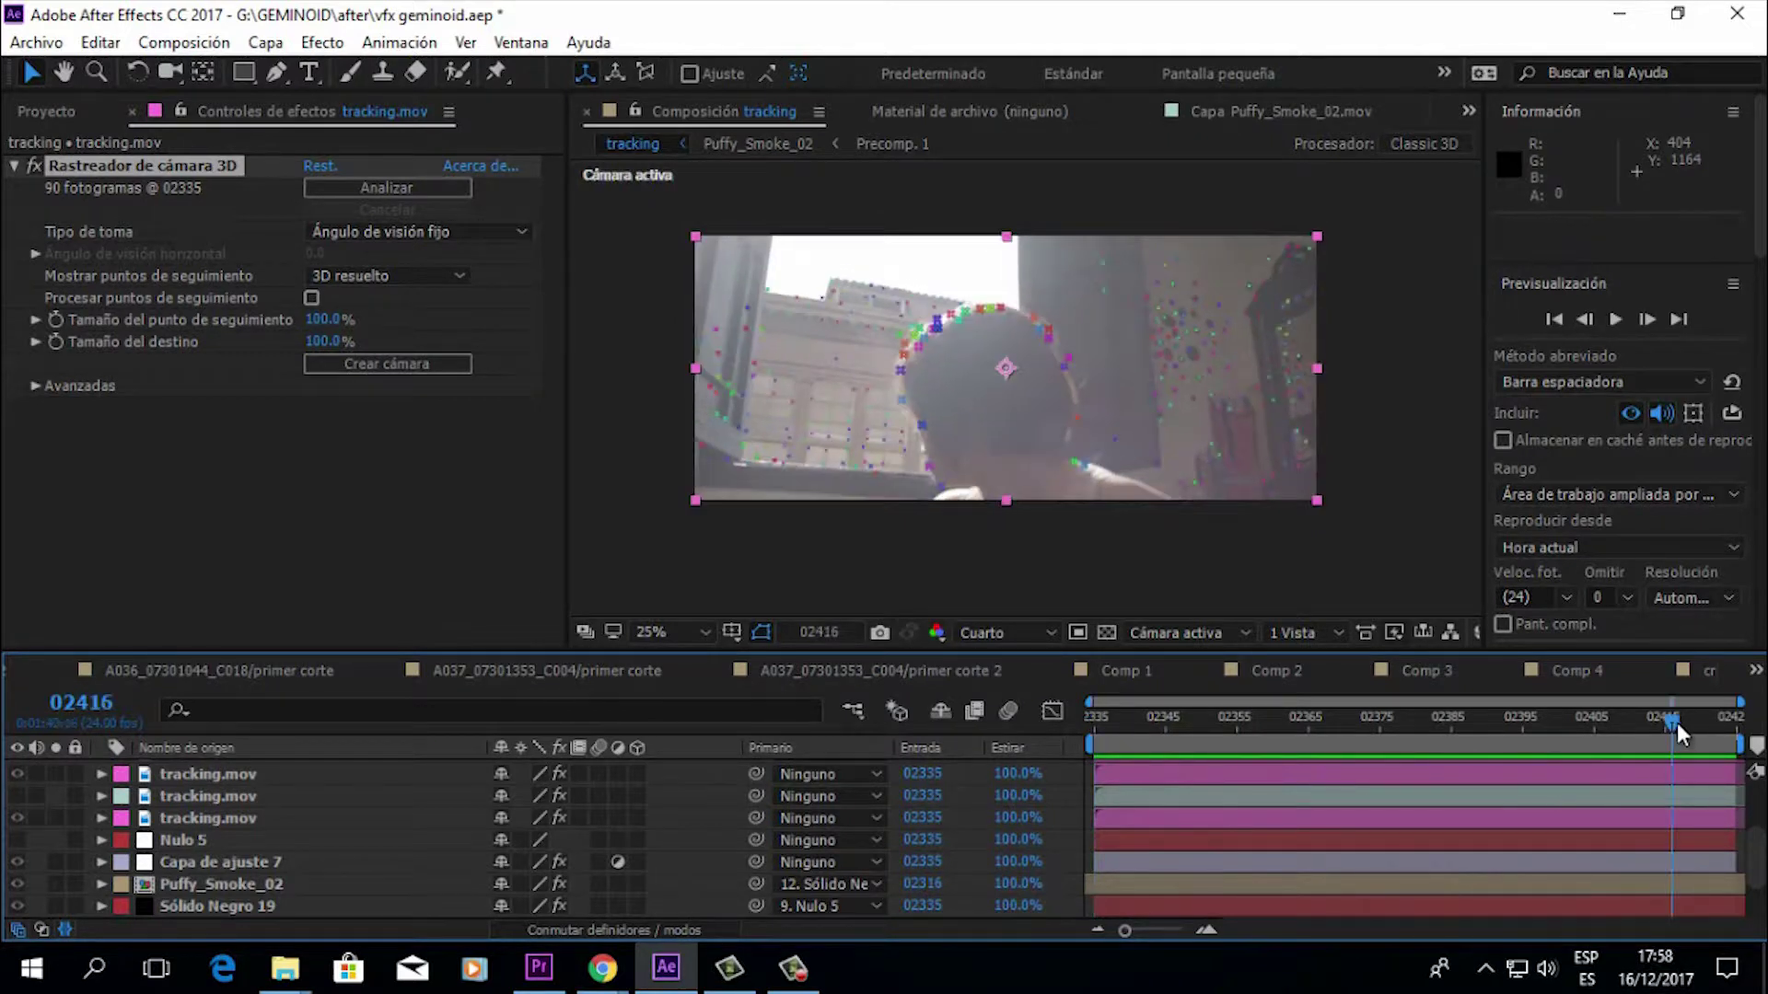
Step: Scrub back and forth through the shot to examine how the 3D camera track points follow the window, hair and wall
drag(1676, 726, 1731, 720)
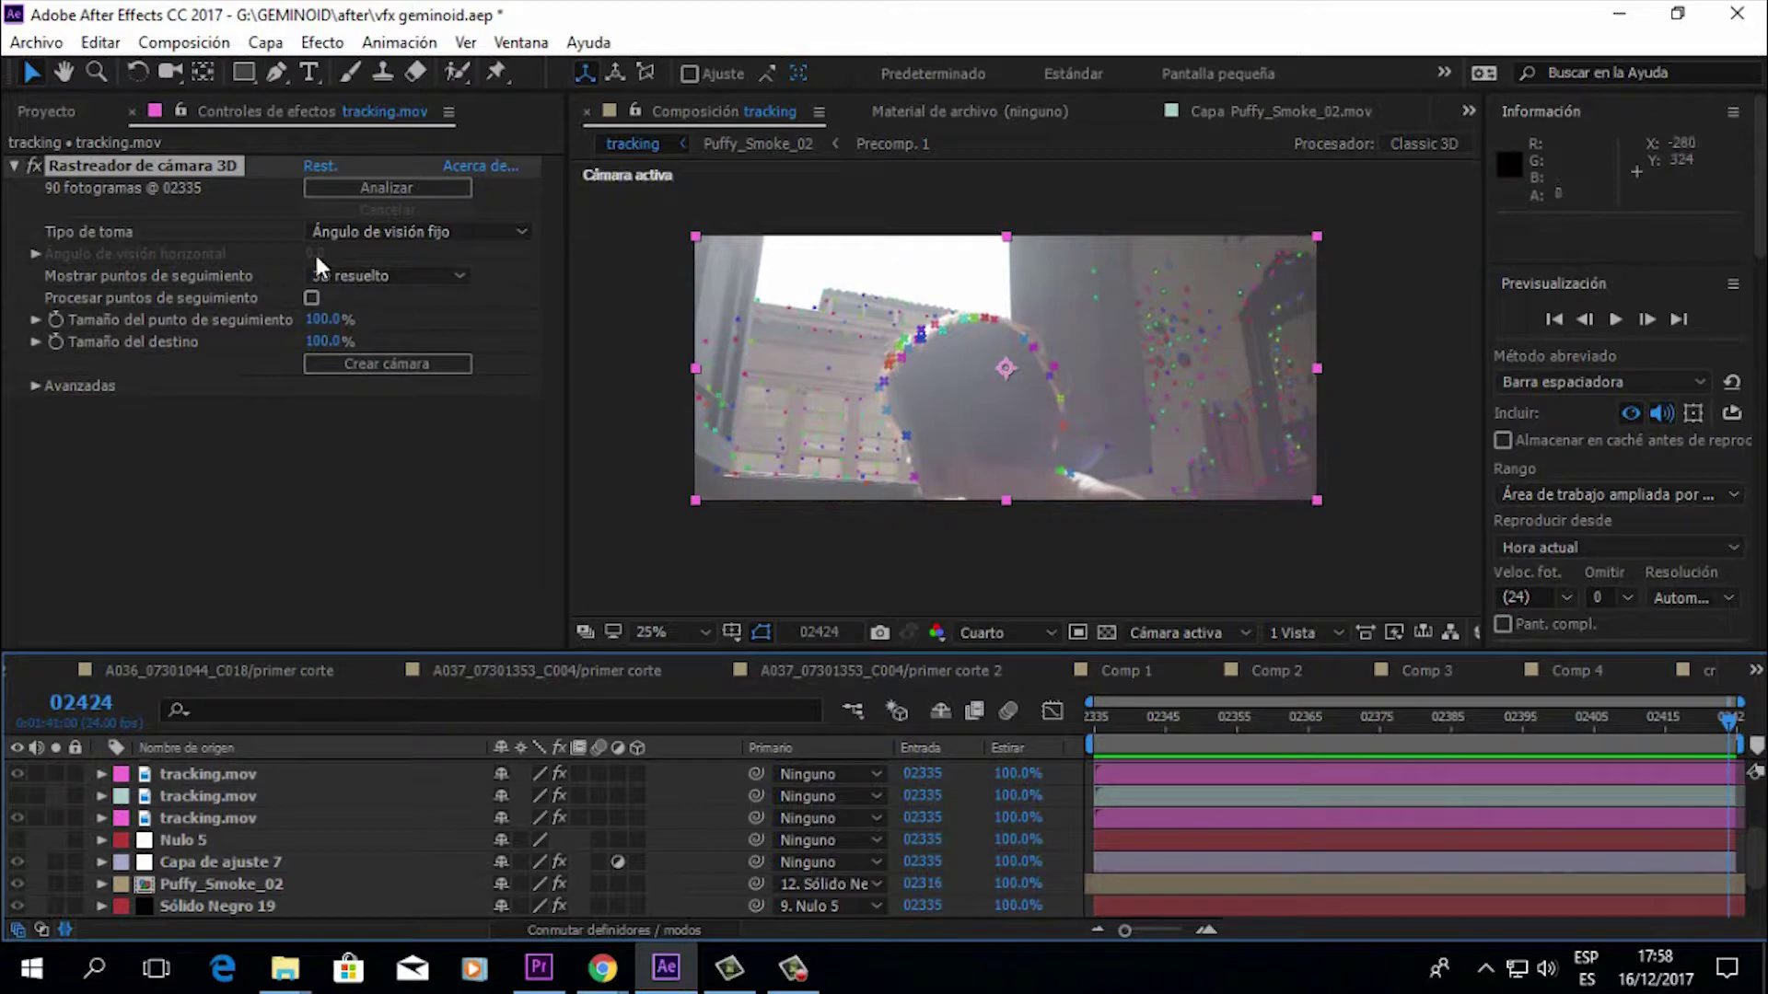
drag(1285, 738, 1179, 727)
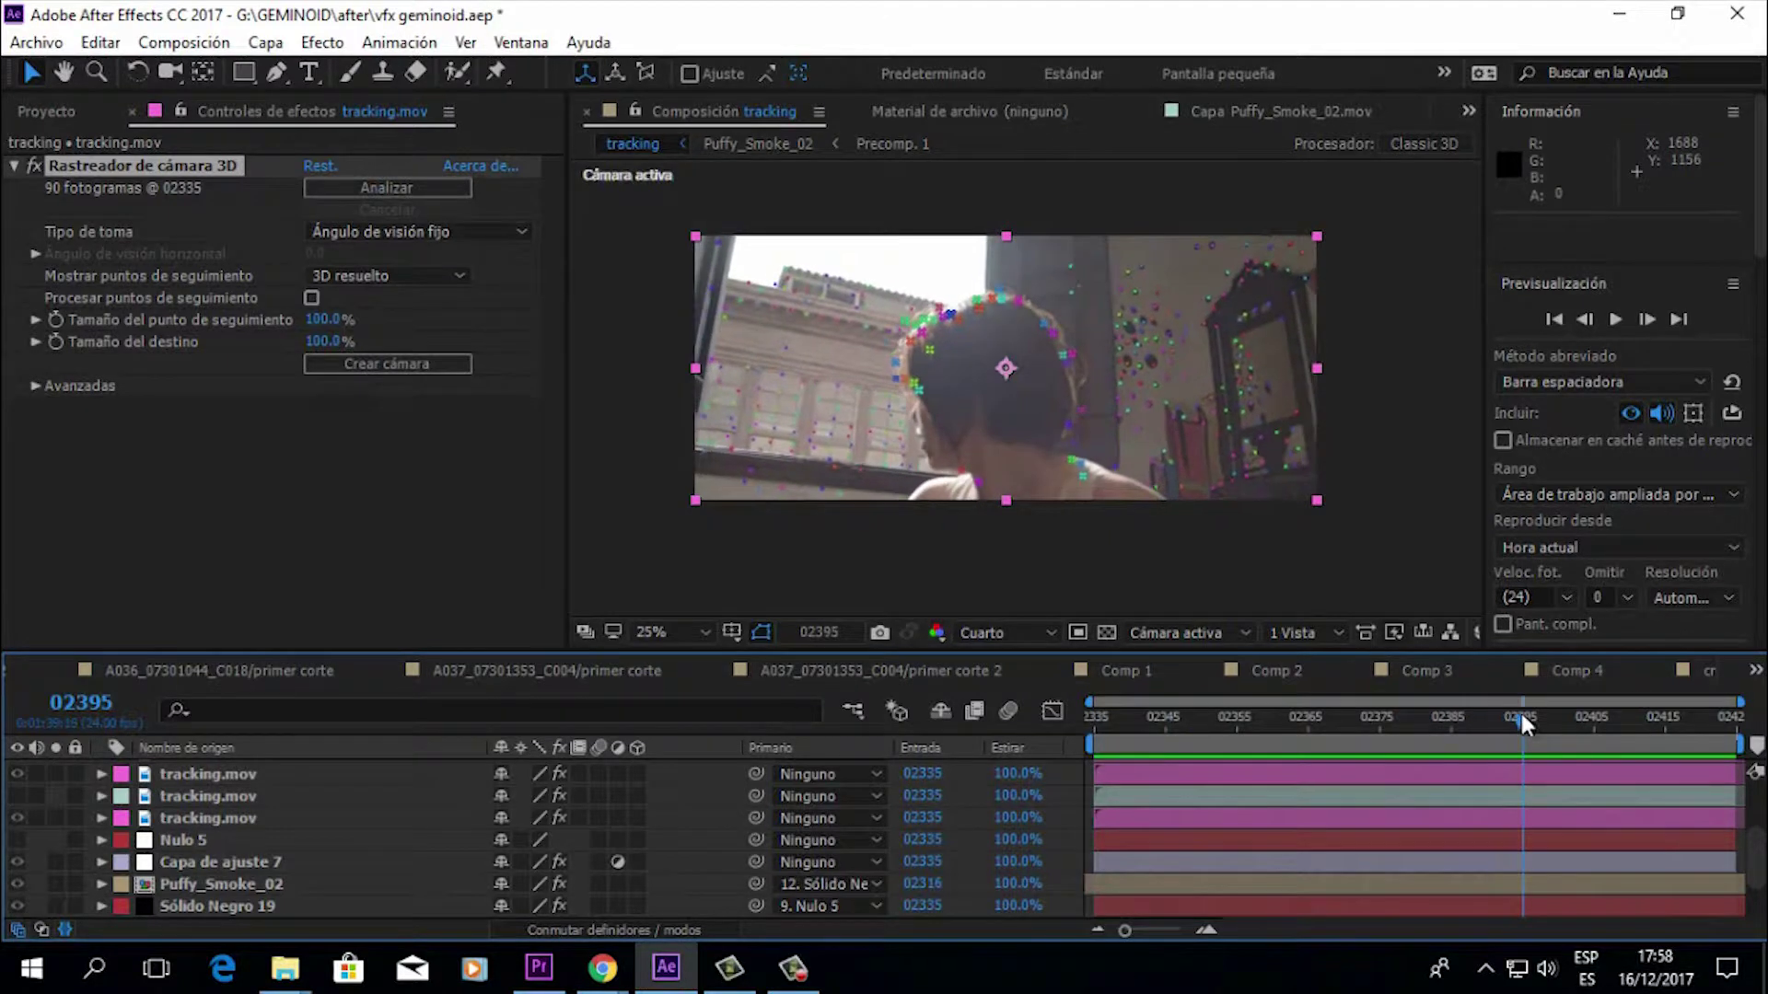
drag(1526, 709, 1574, 720)
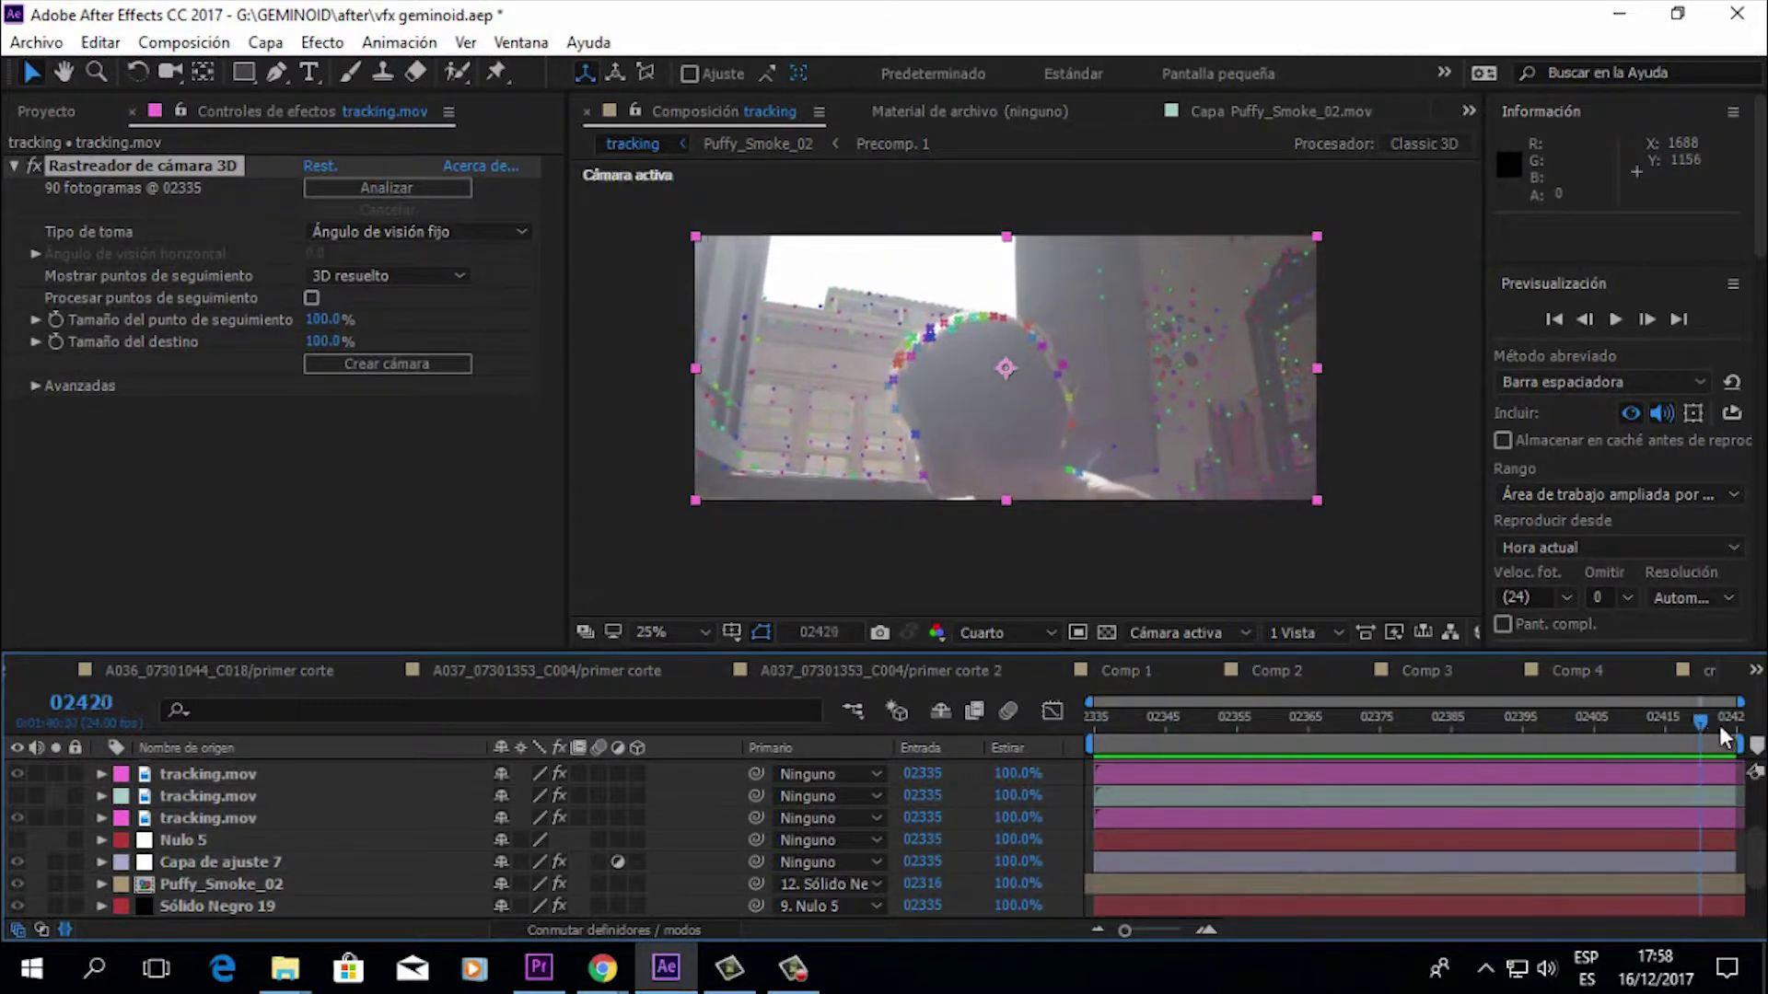
drag(1728, 723, 1641, 728)
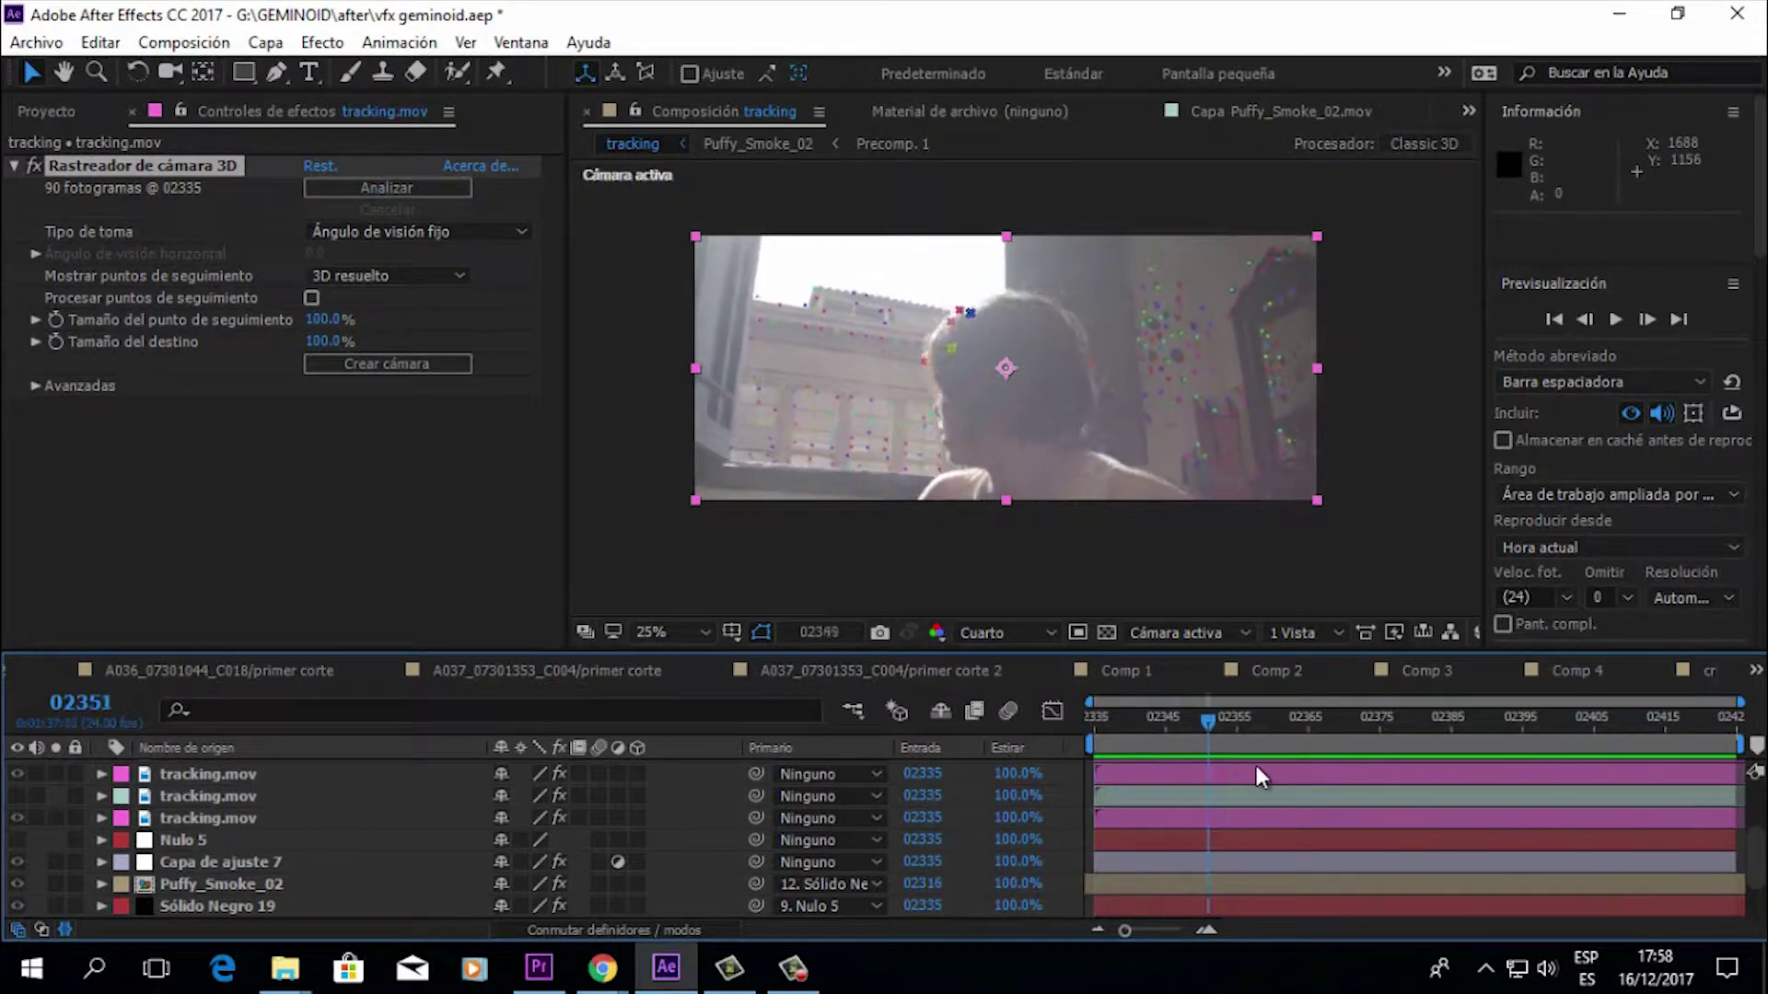
drag(1504, 770, 1701, 773)
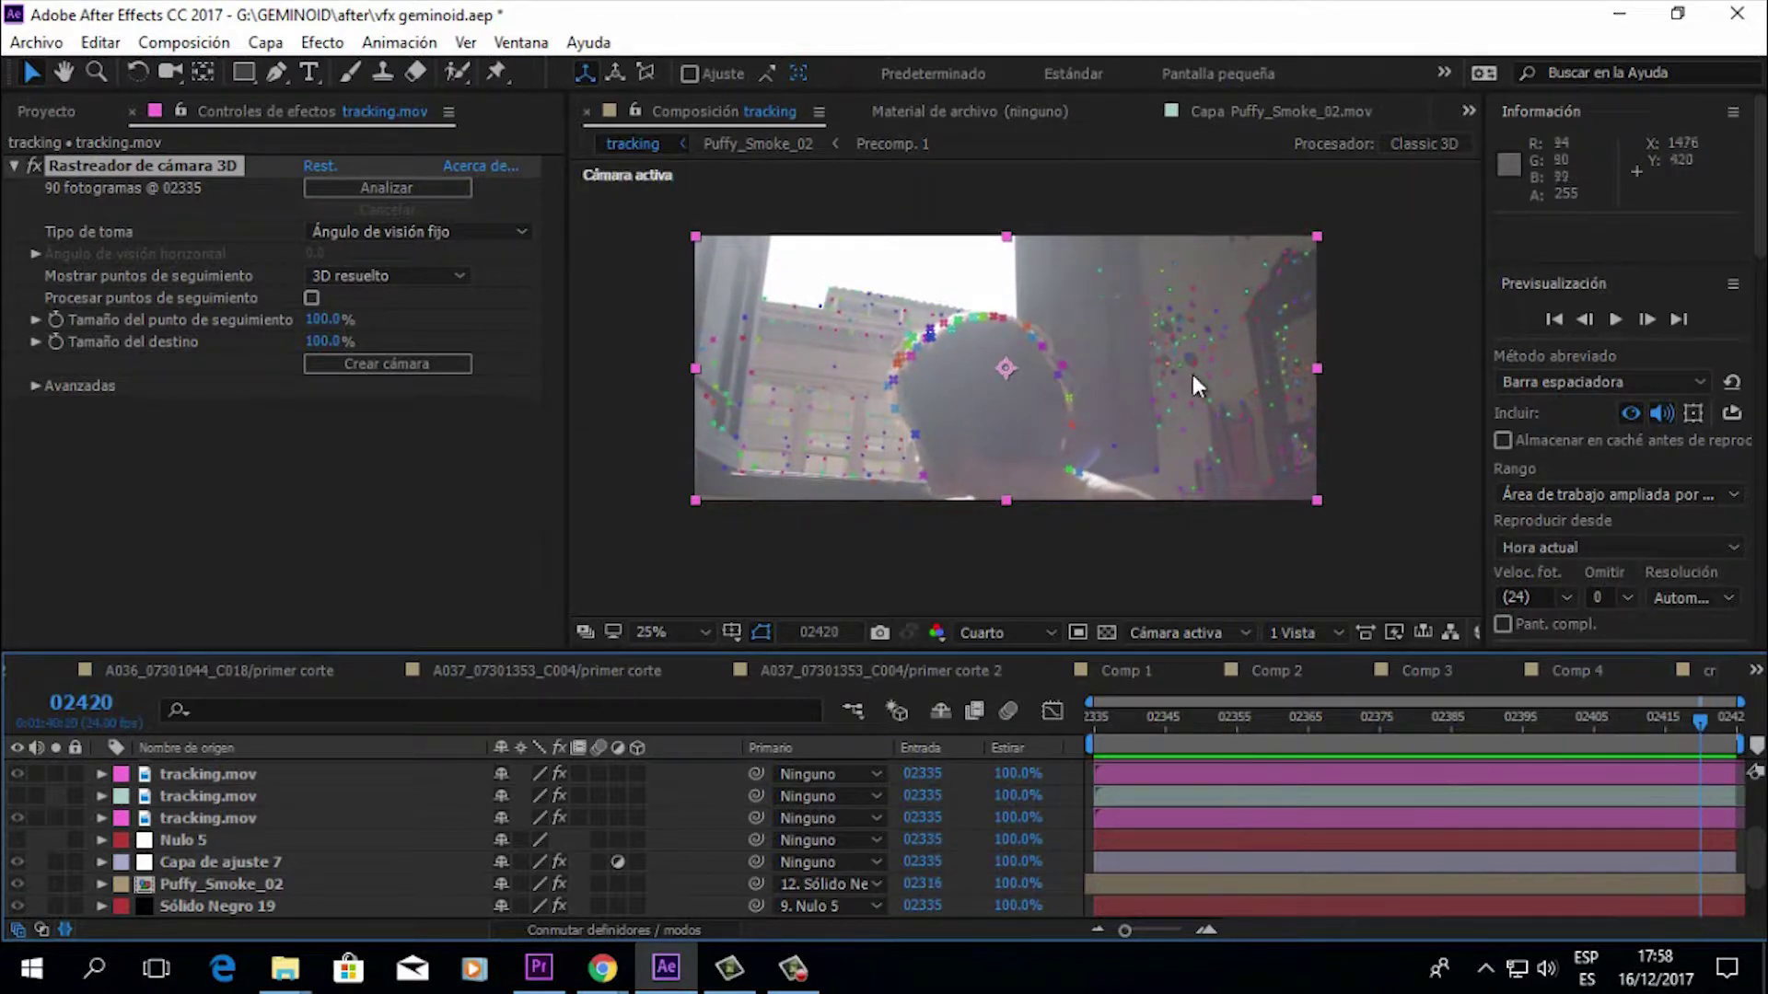
drag(1699, 727, 1552, 728)
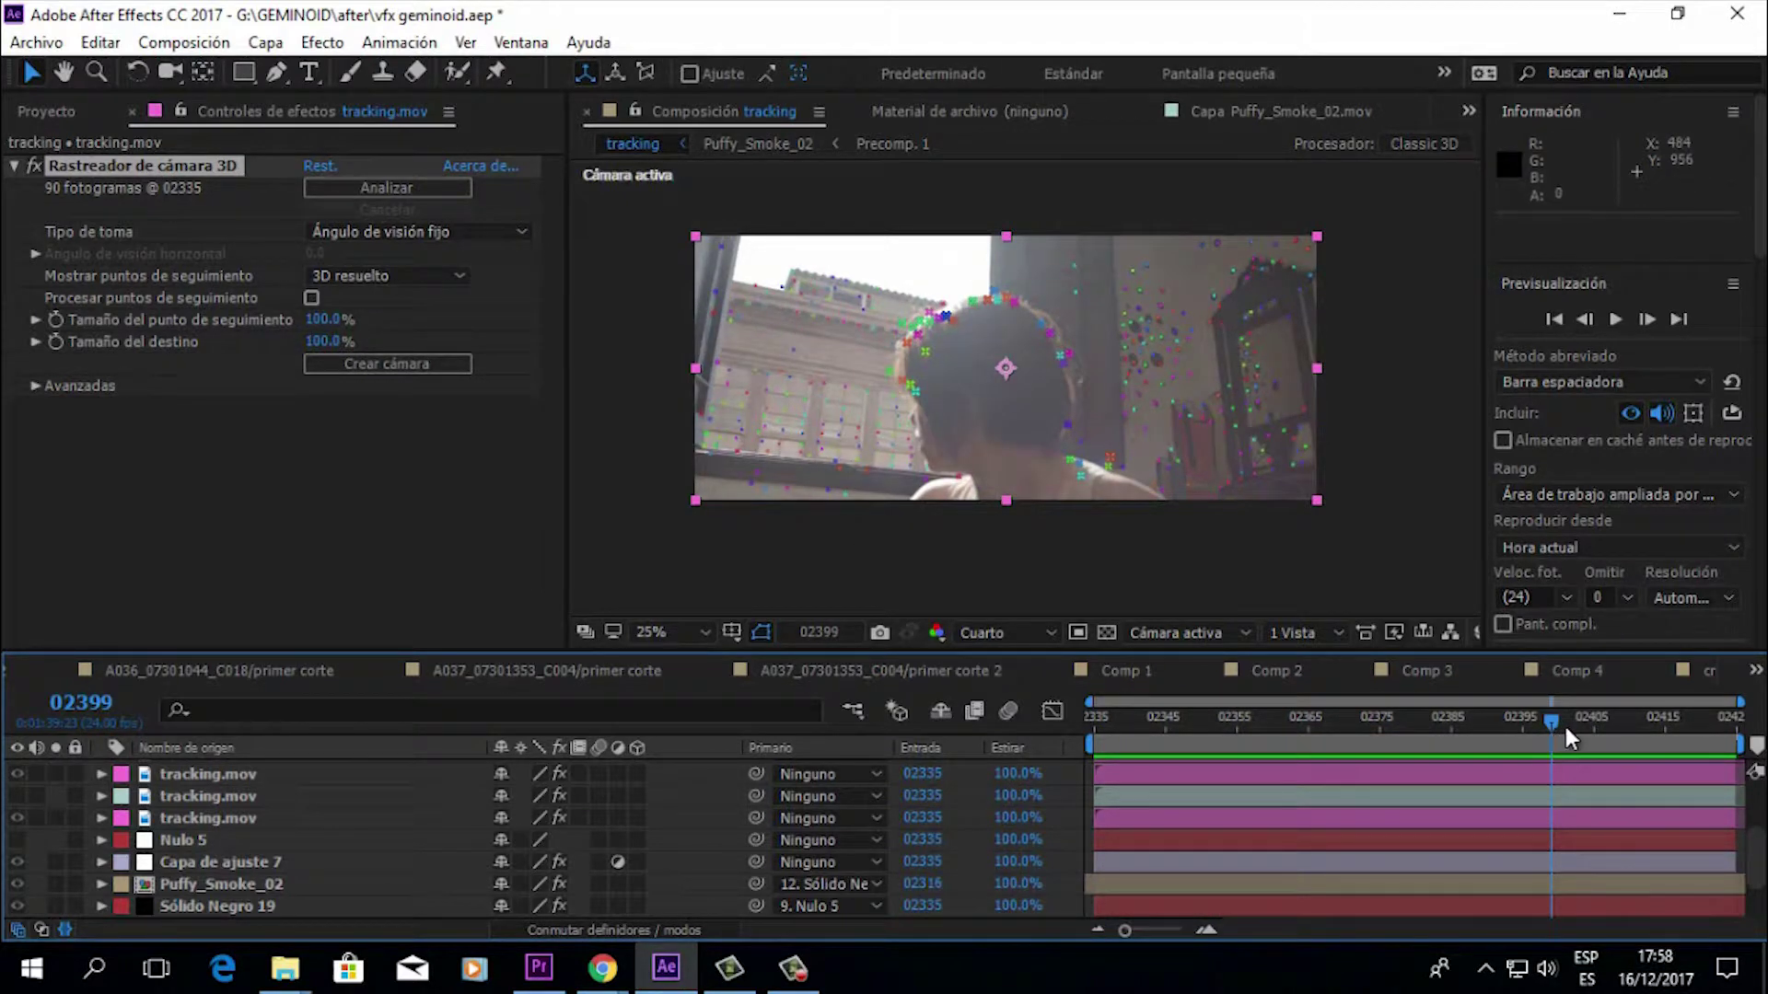
drag(1567, 727, 1629, 727)
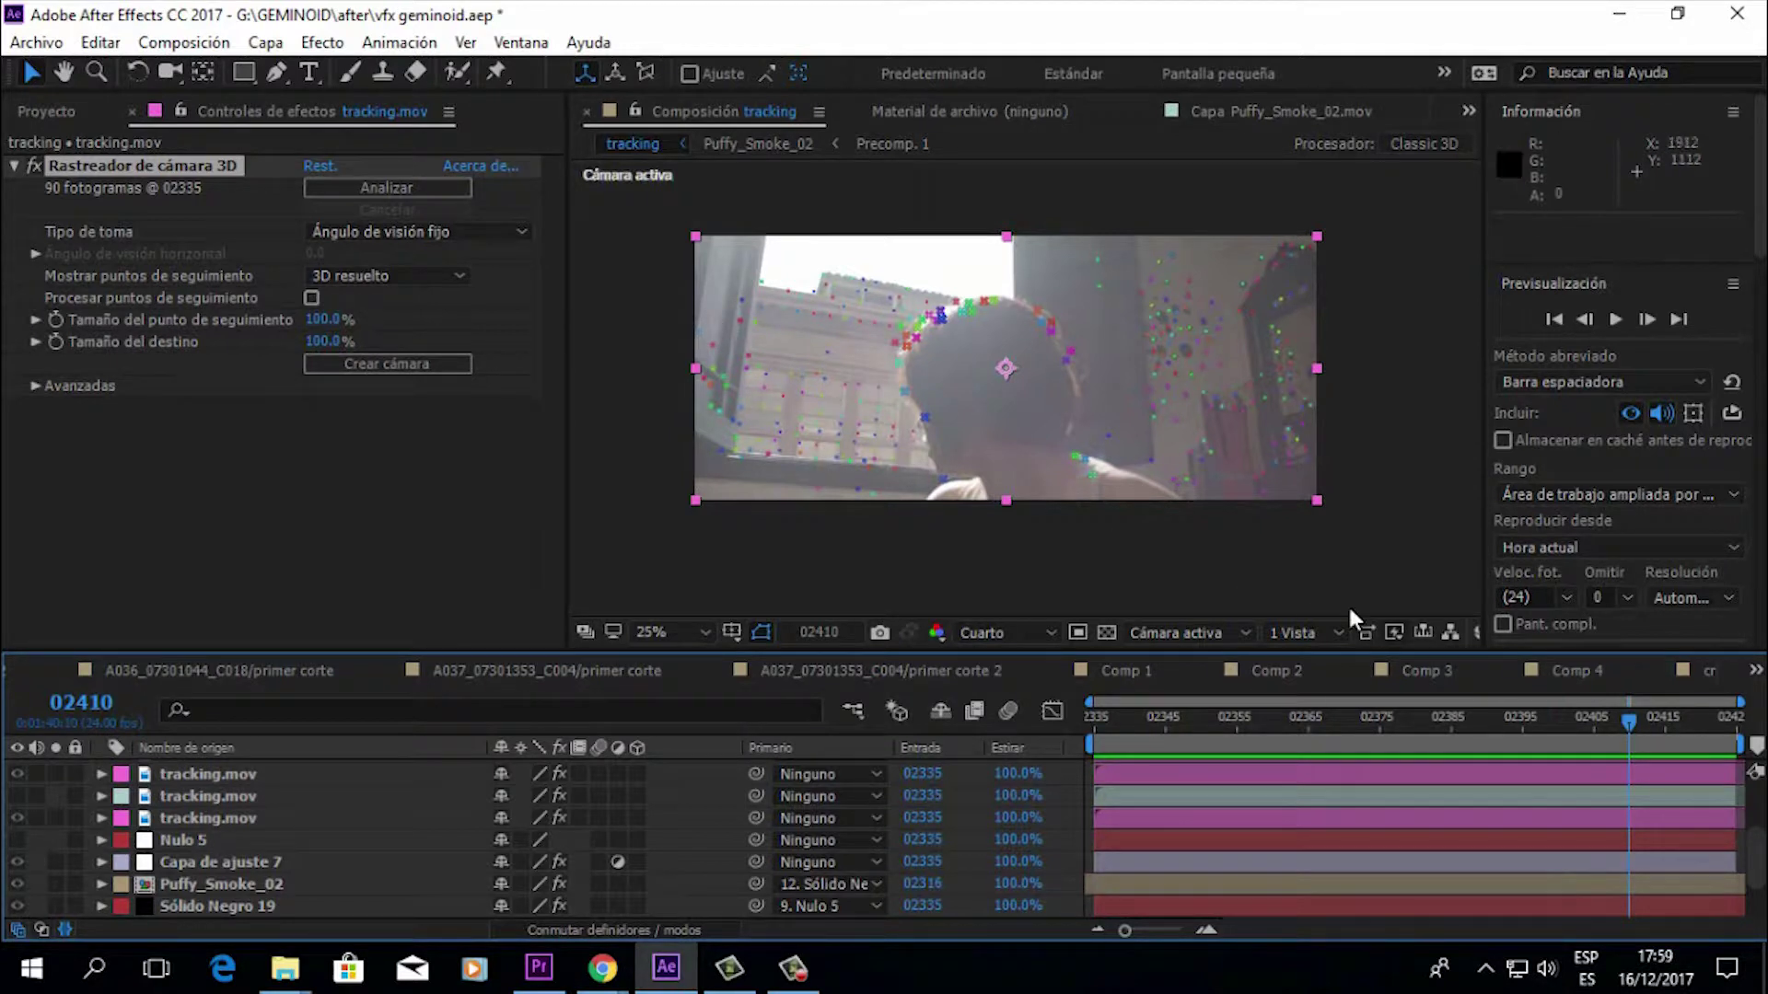
Step: Scrub from the start of the shot through its opening frames to examine how the track points follow the window, head and wall
drag(1620, 720, 1103, 723)
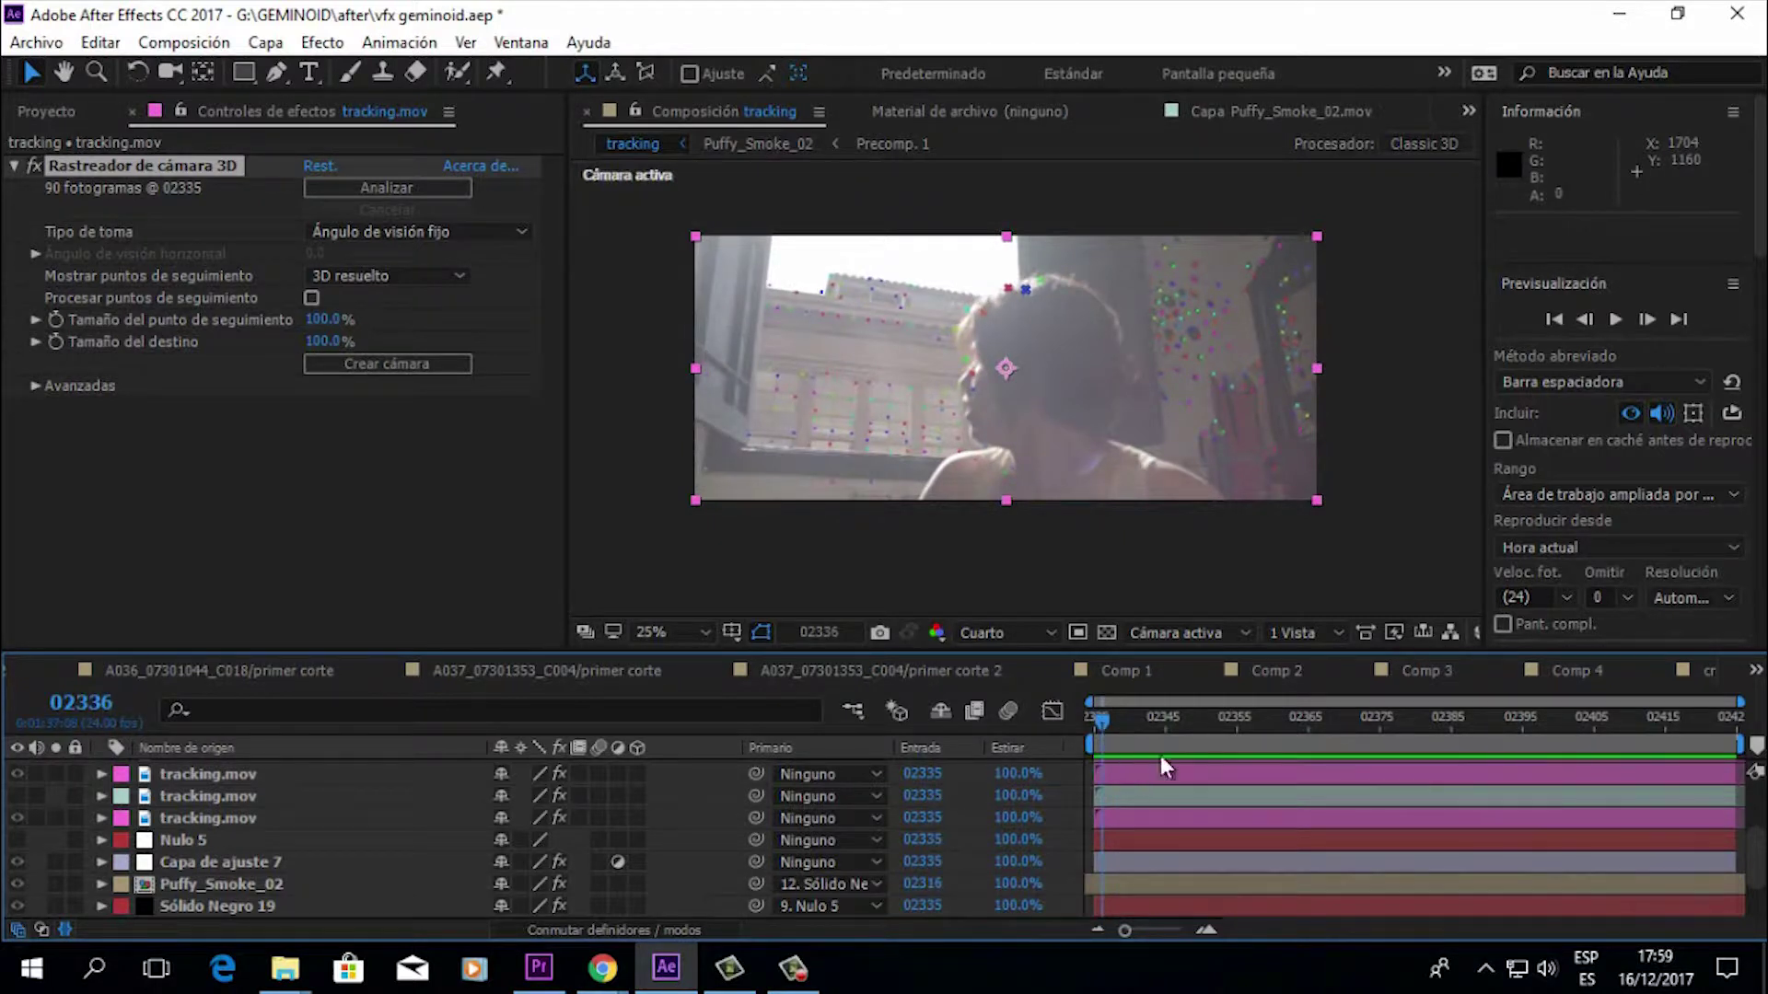
drag(1118, 727, 1144, 719)
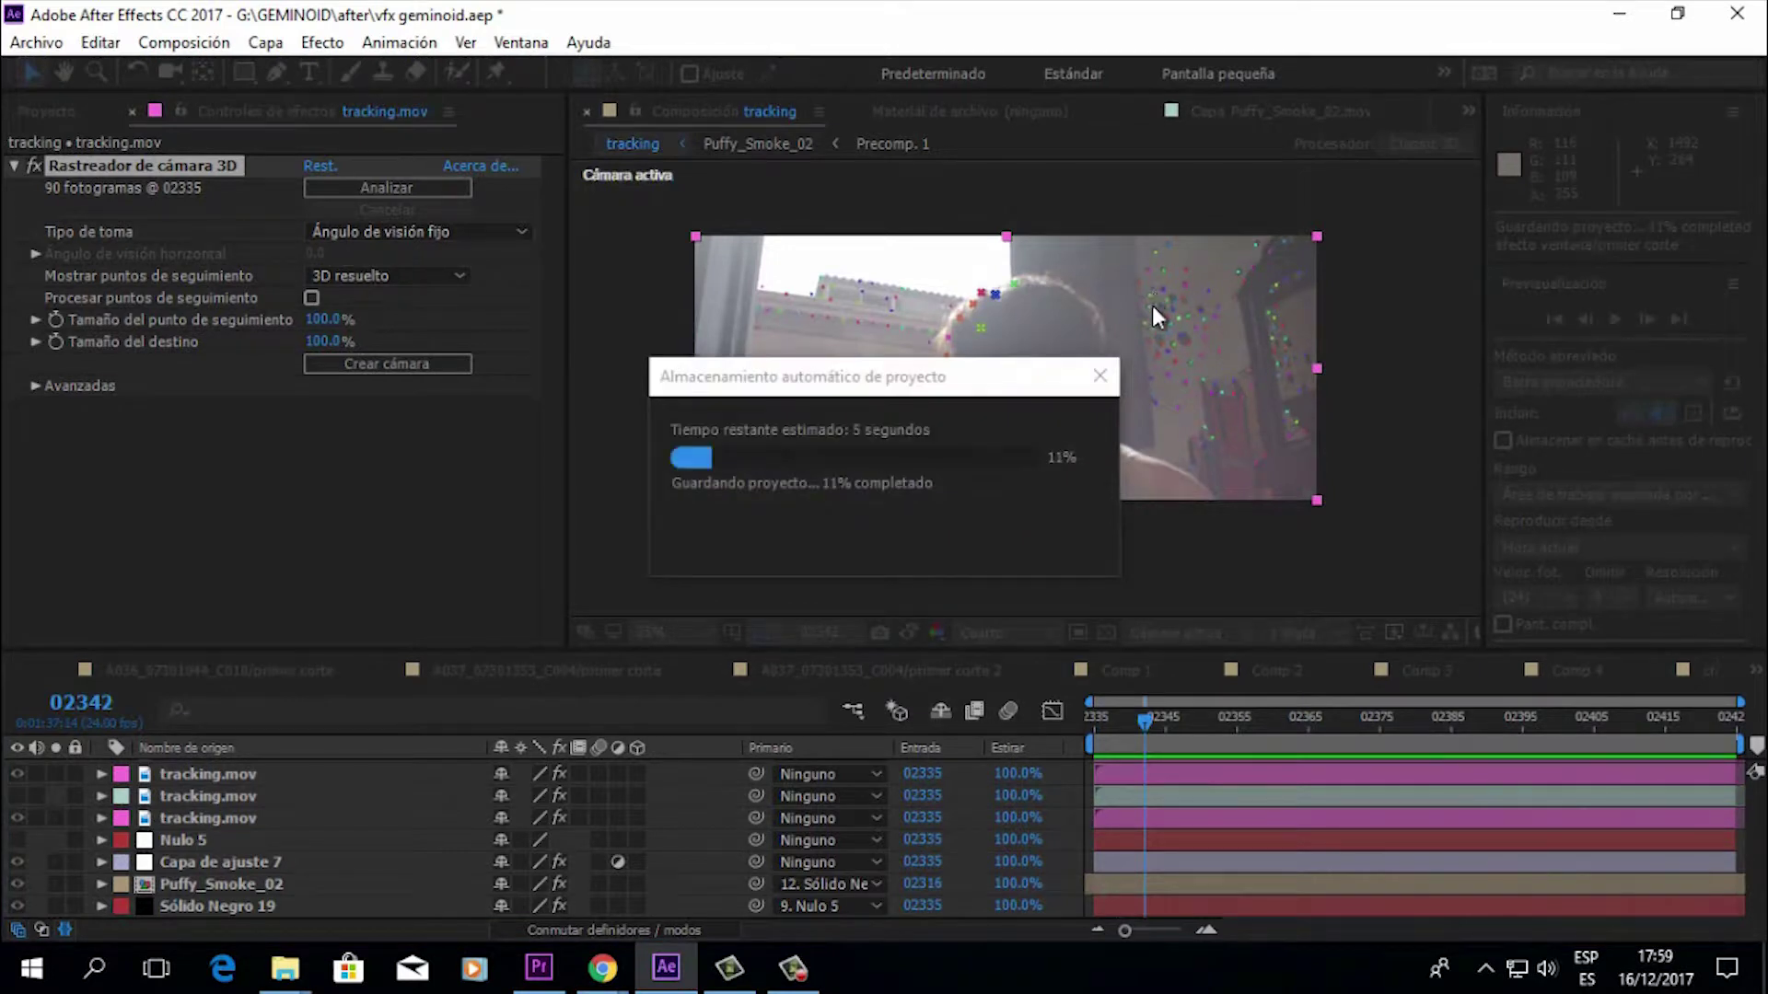
drag(1160, 724, 1171, 722)
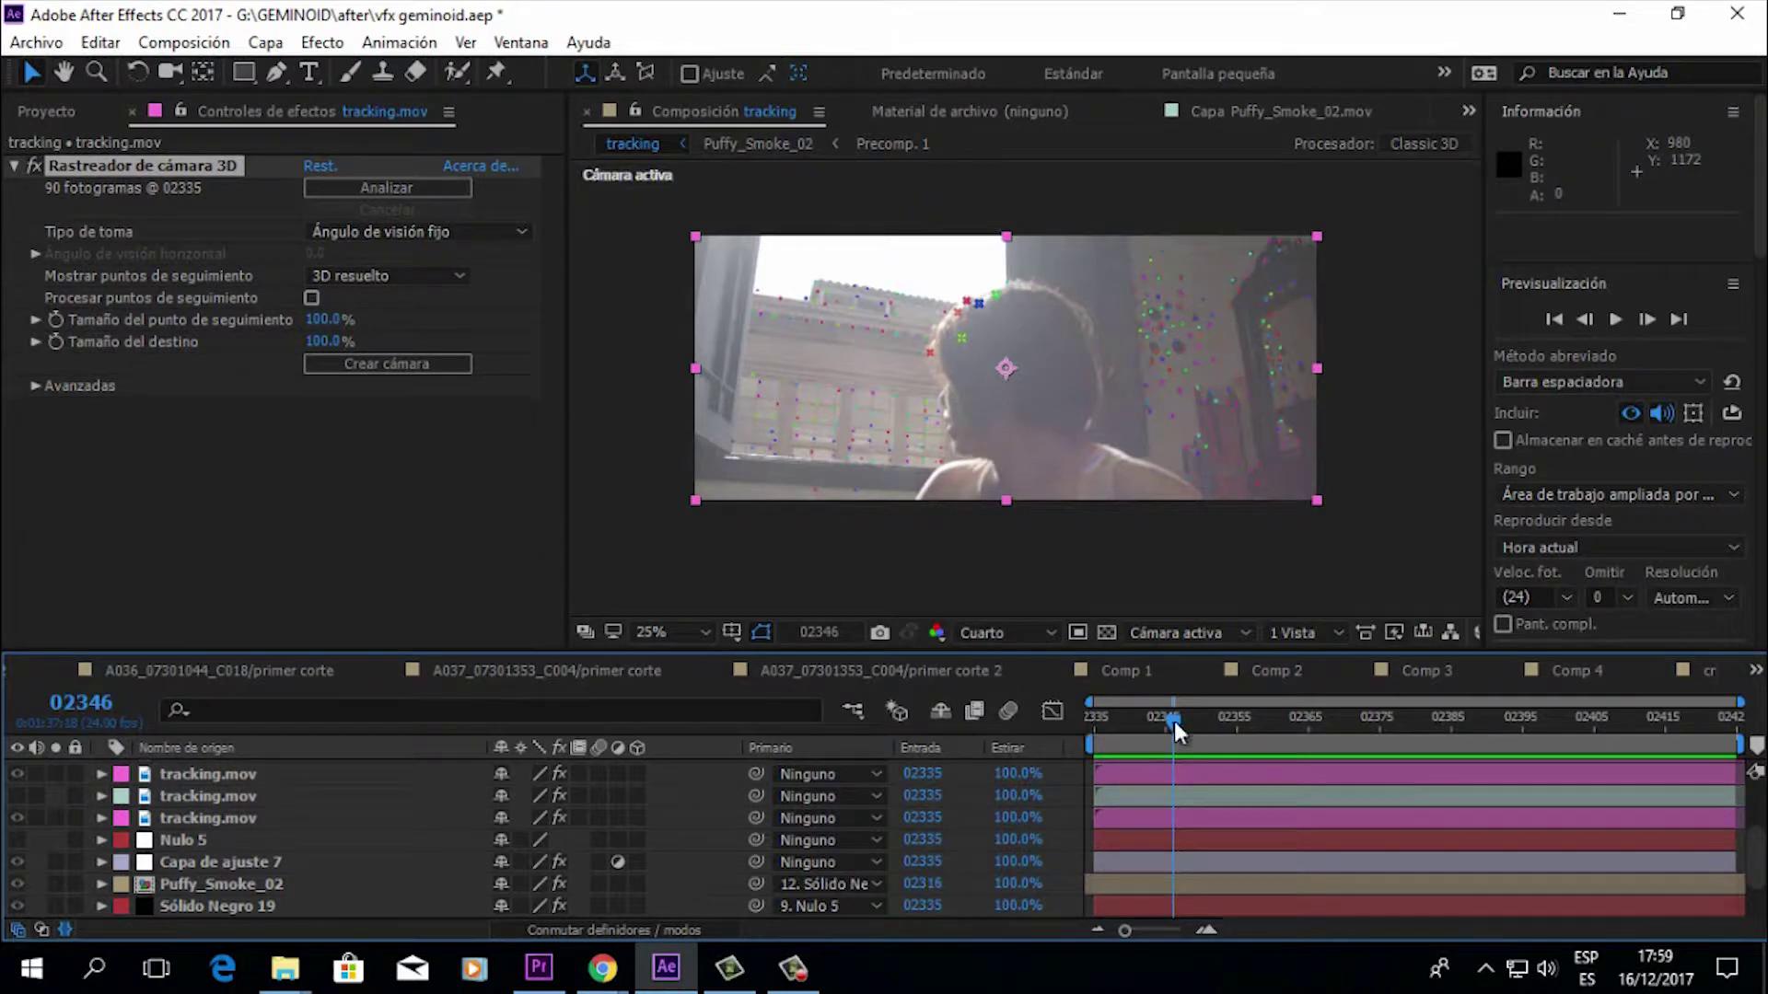
drag(1171, 725, 1110, 725)
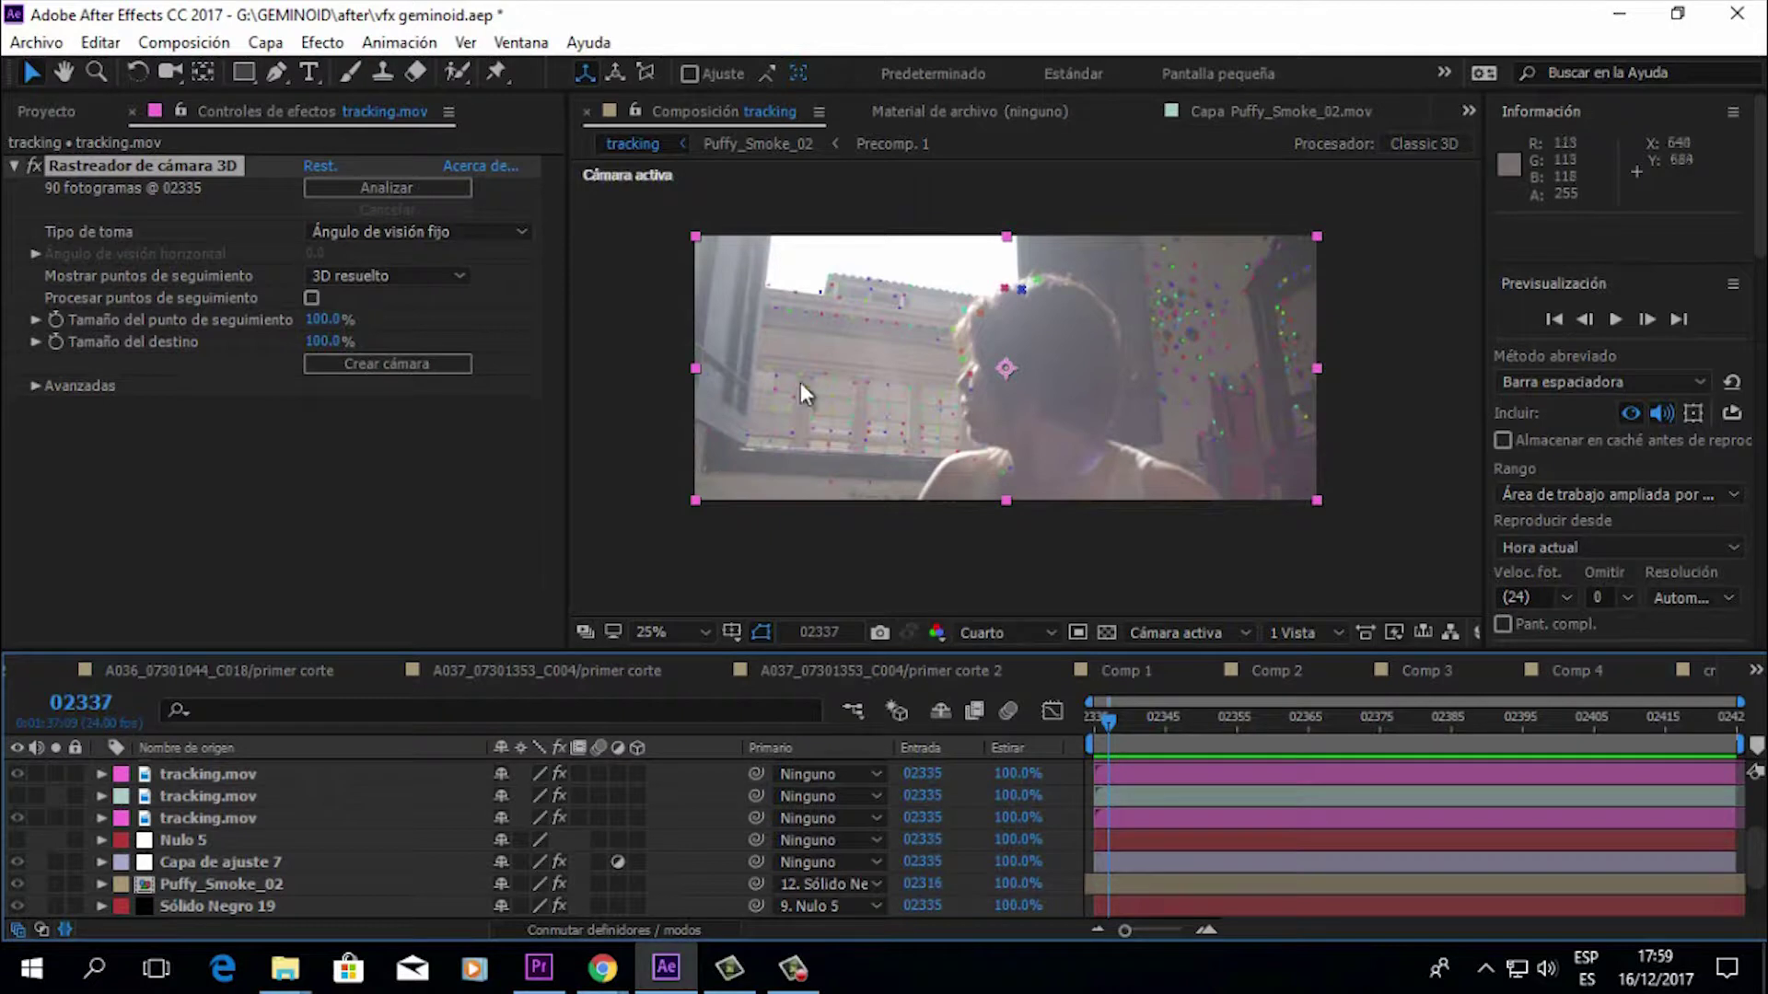
drag(1113, 722, 1128, 722)
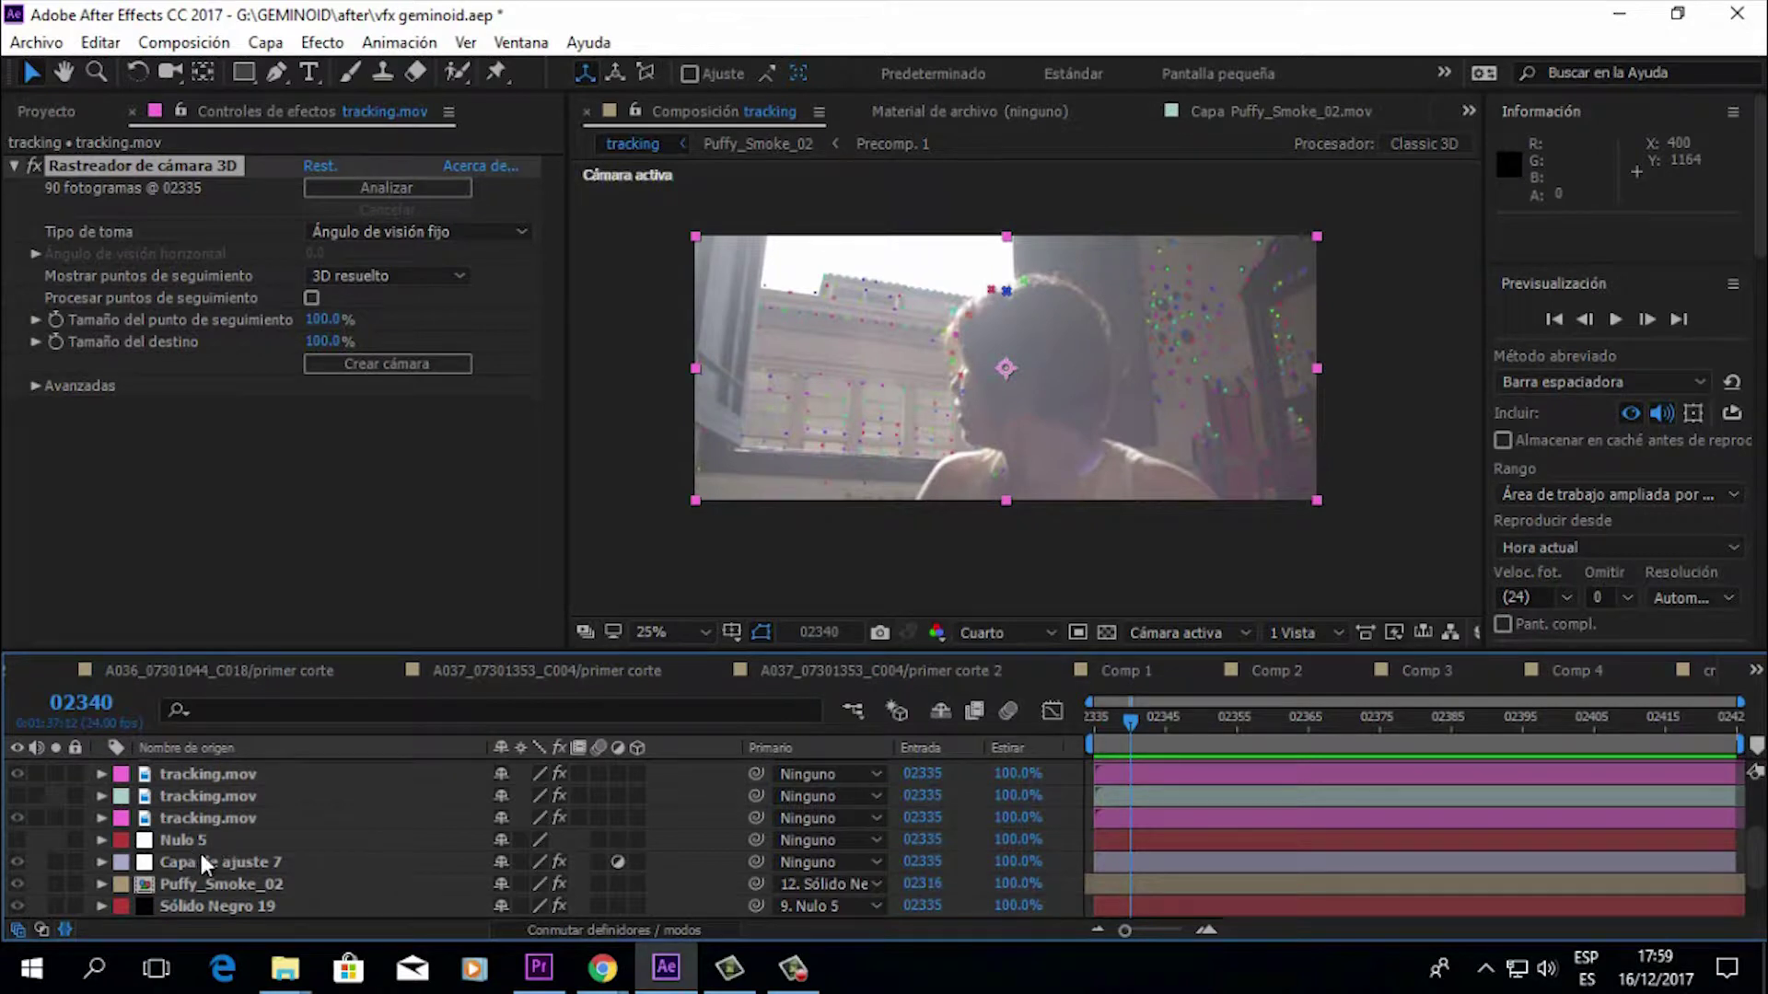
Step: Reveal the position, scale and rotation keyframes of the Nulo 5 layer and return to frame 02335
scroll(213, 847, up, 2)
scroll(238, 832, down, 2)
scroll(240, 835, up, 2)
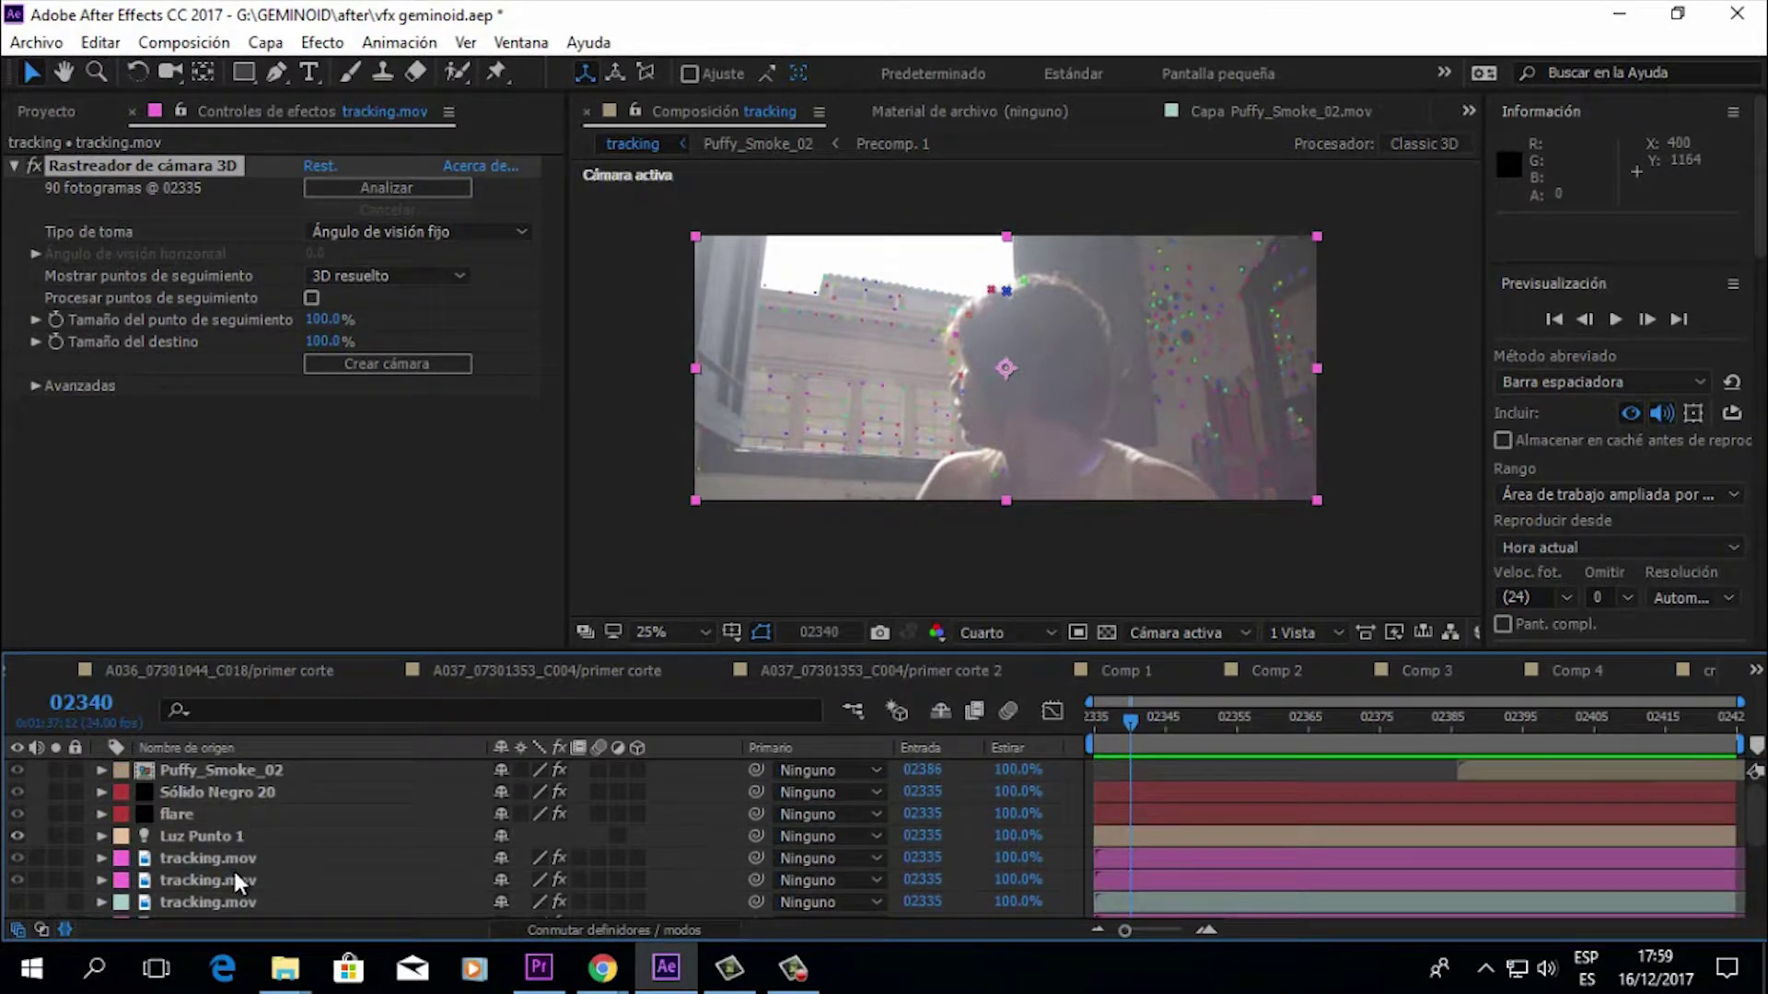
scroll(236, 851, down, 3)
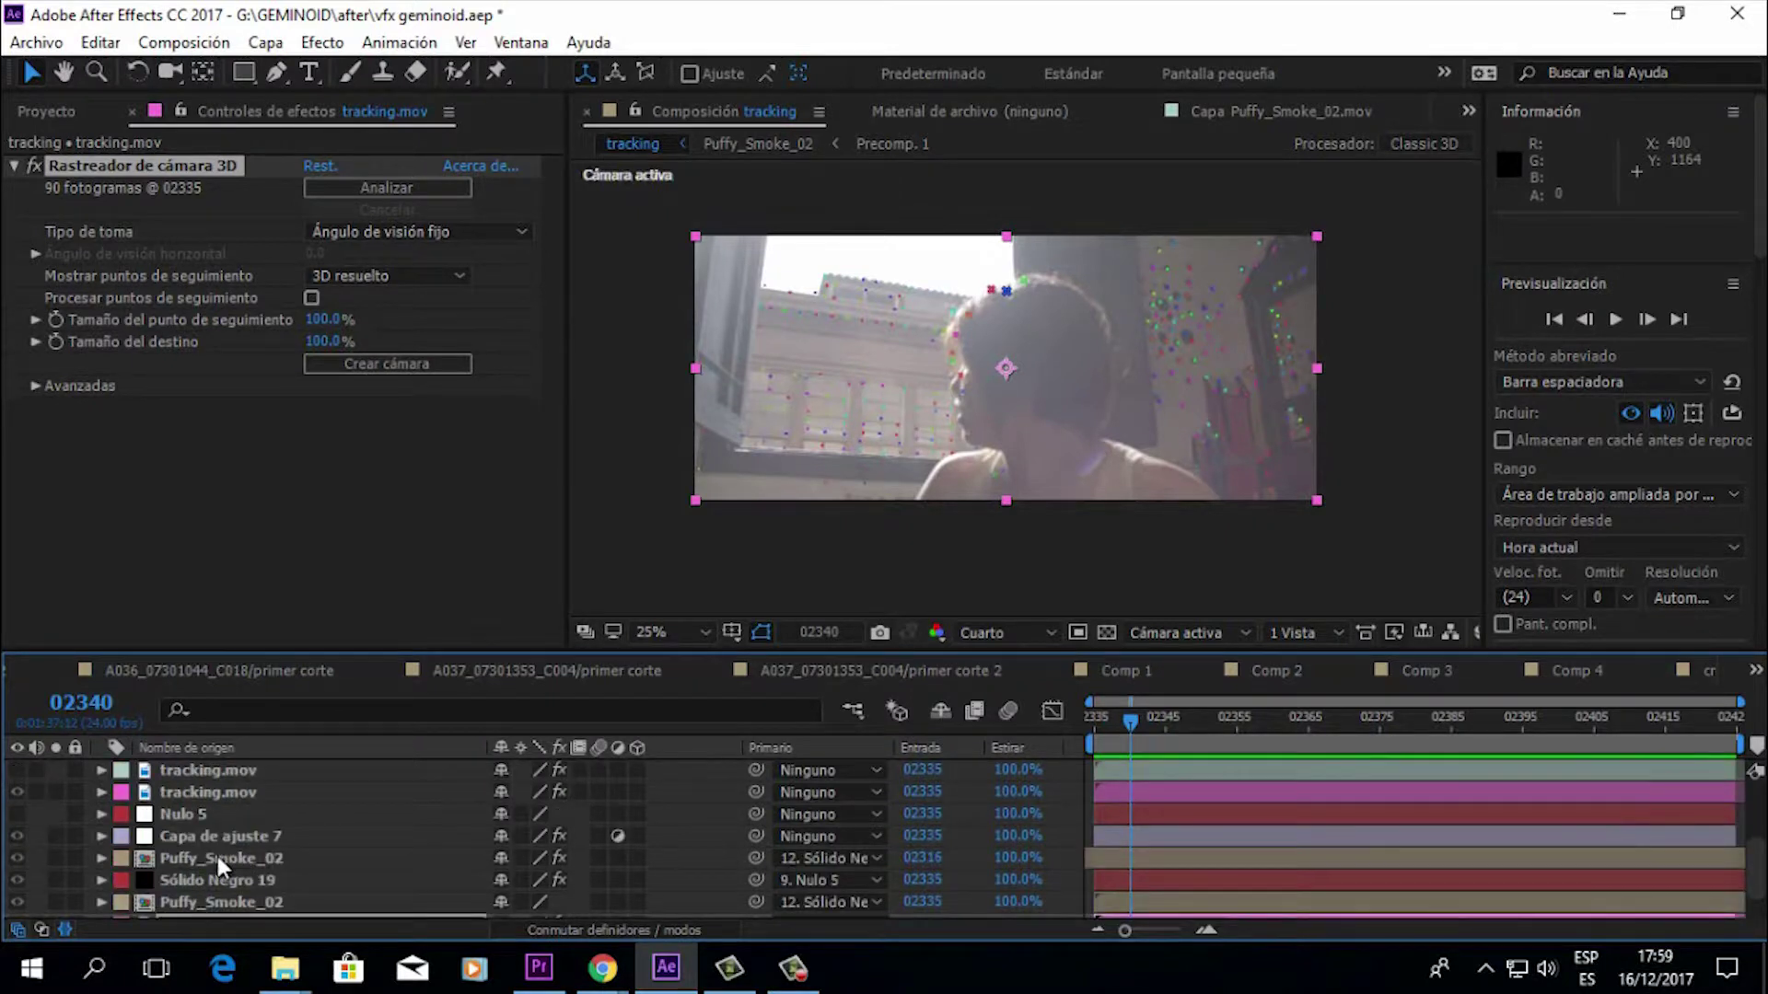
click(221, 818)
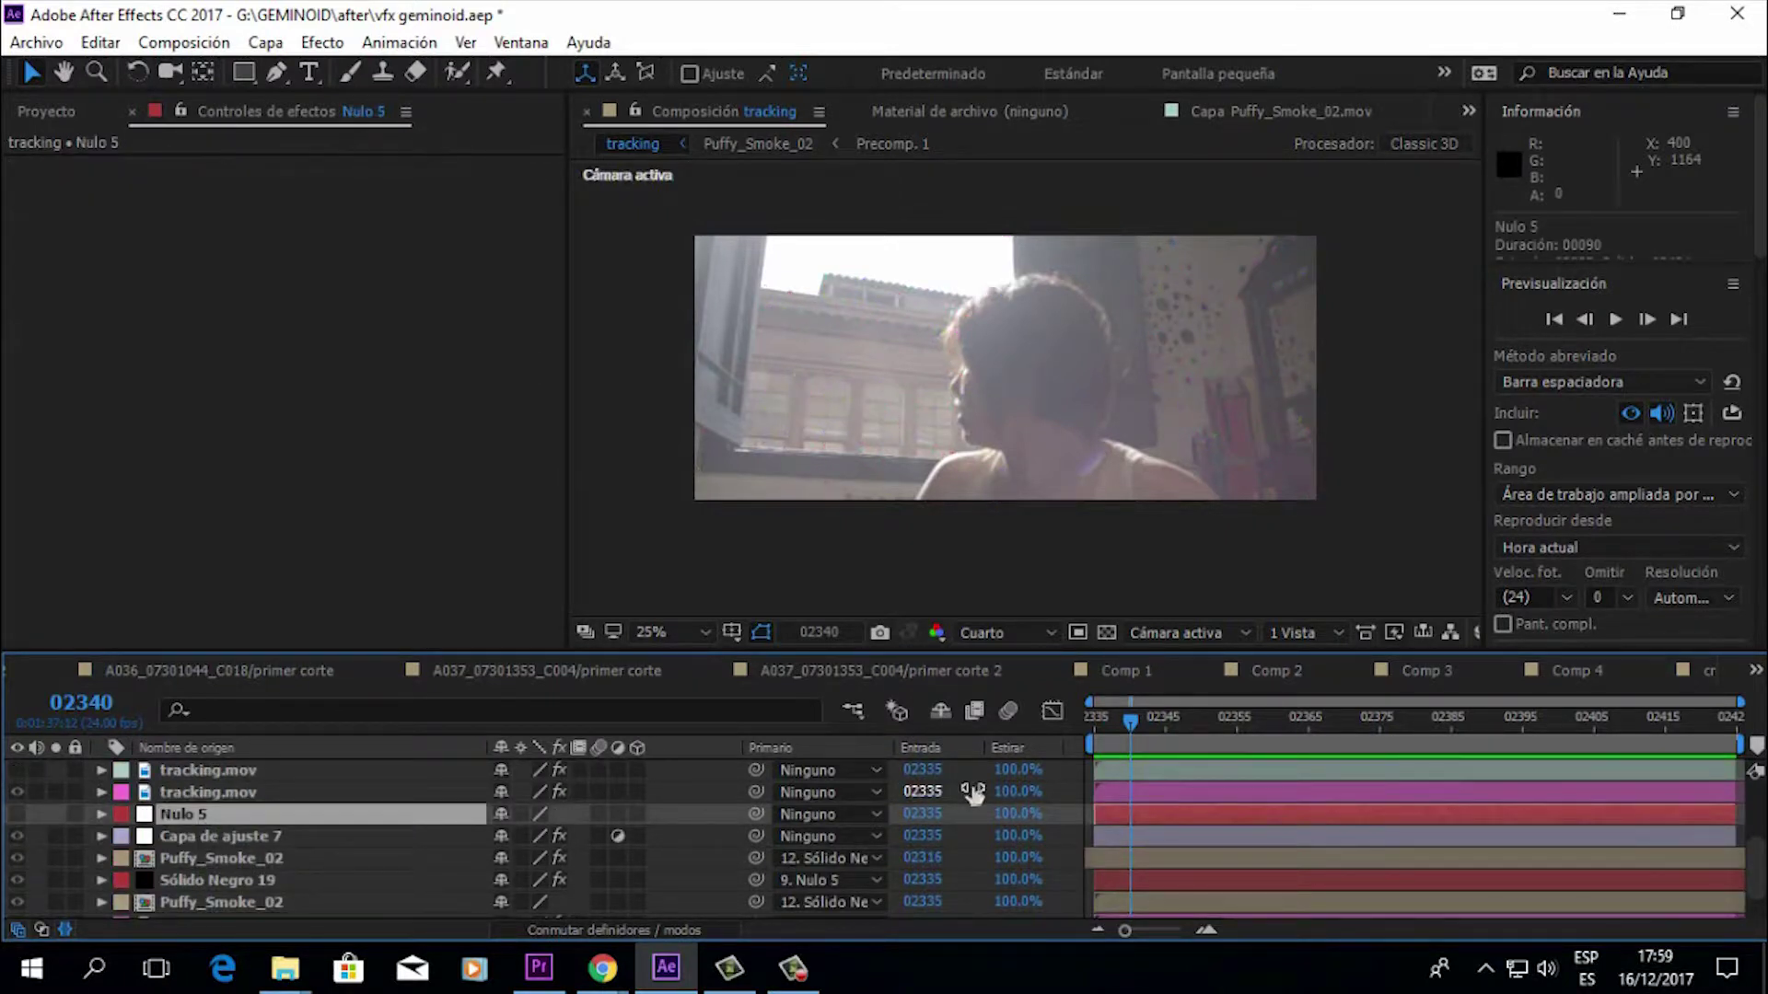
key(u)
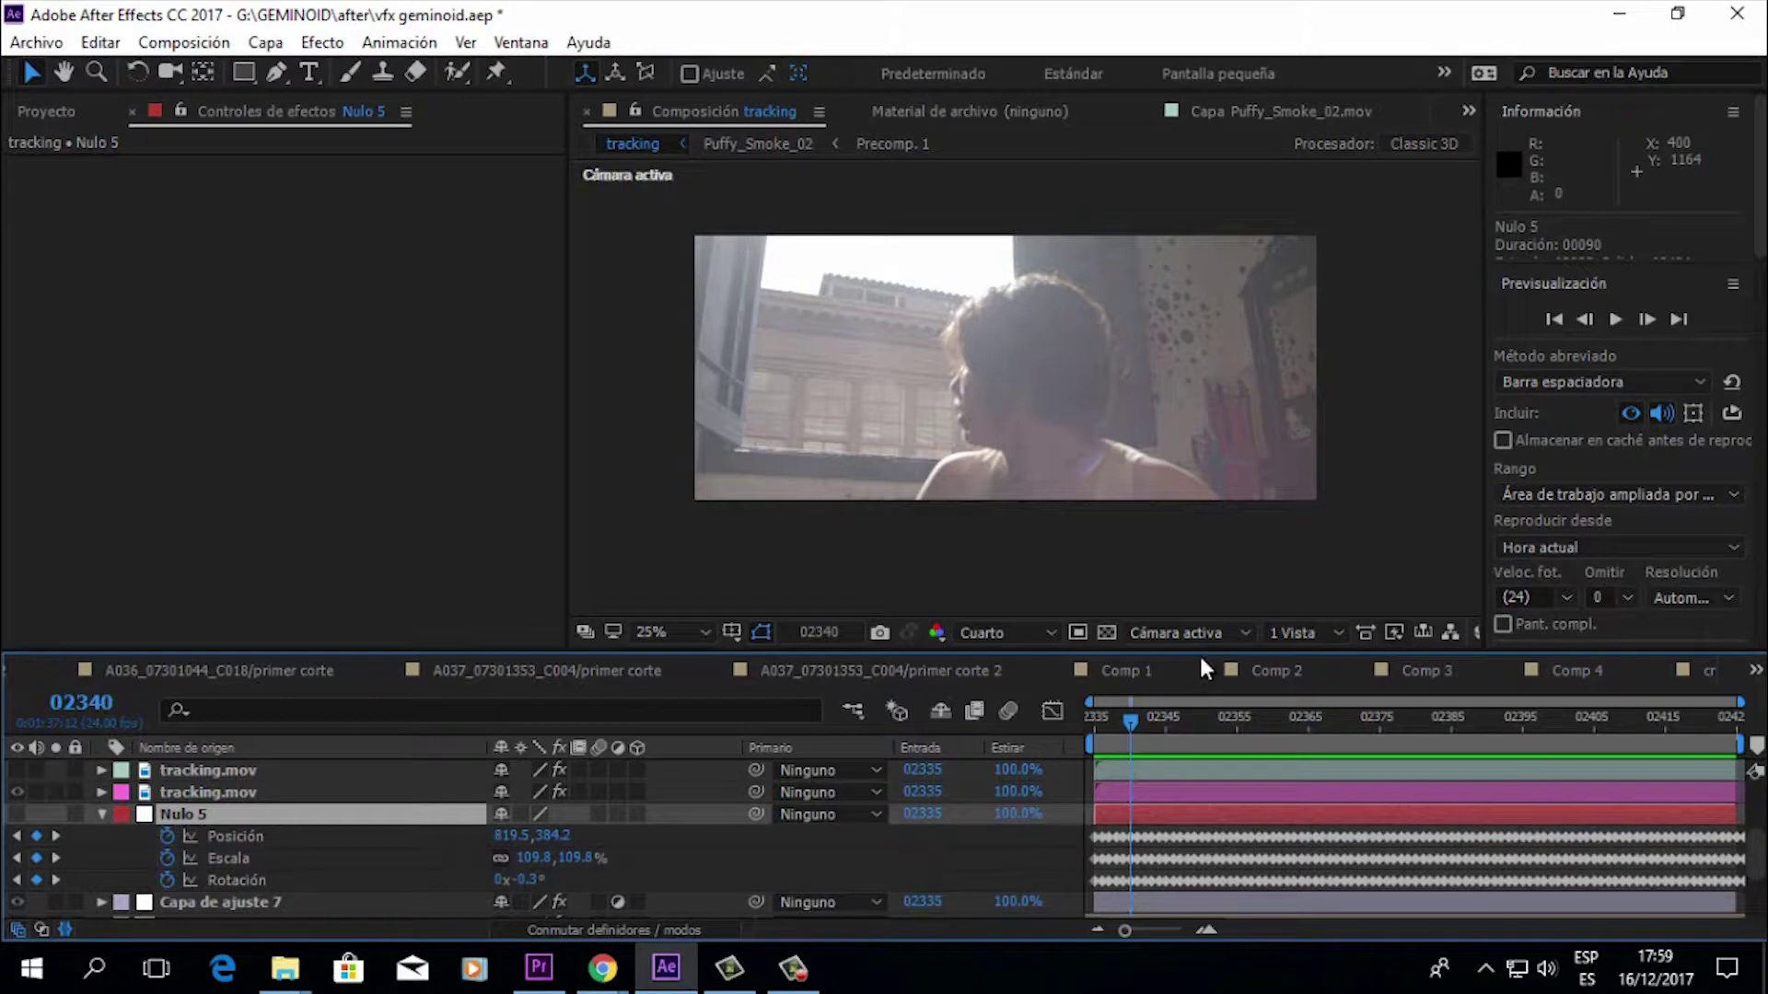
drag(1206, 644, 1208, 622)
drag(1127, 701, 1088, 709)
drag(1182, 624, 1181, 673)
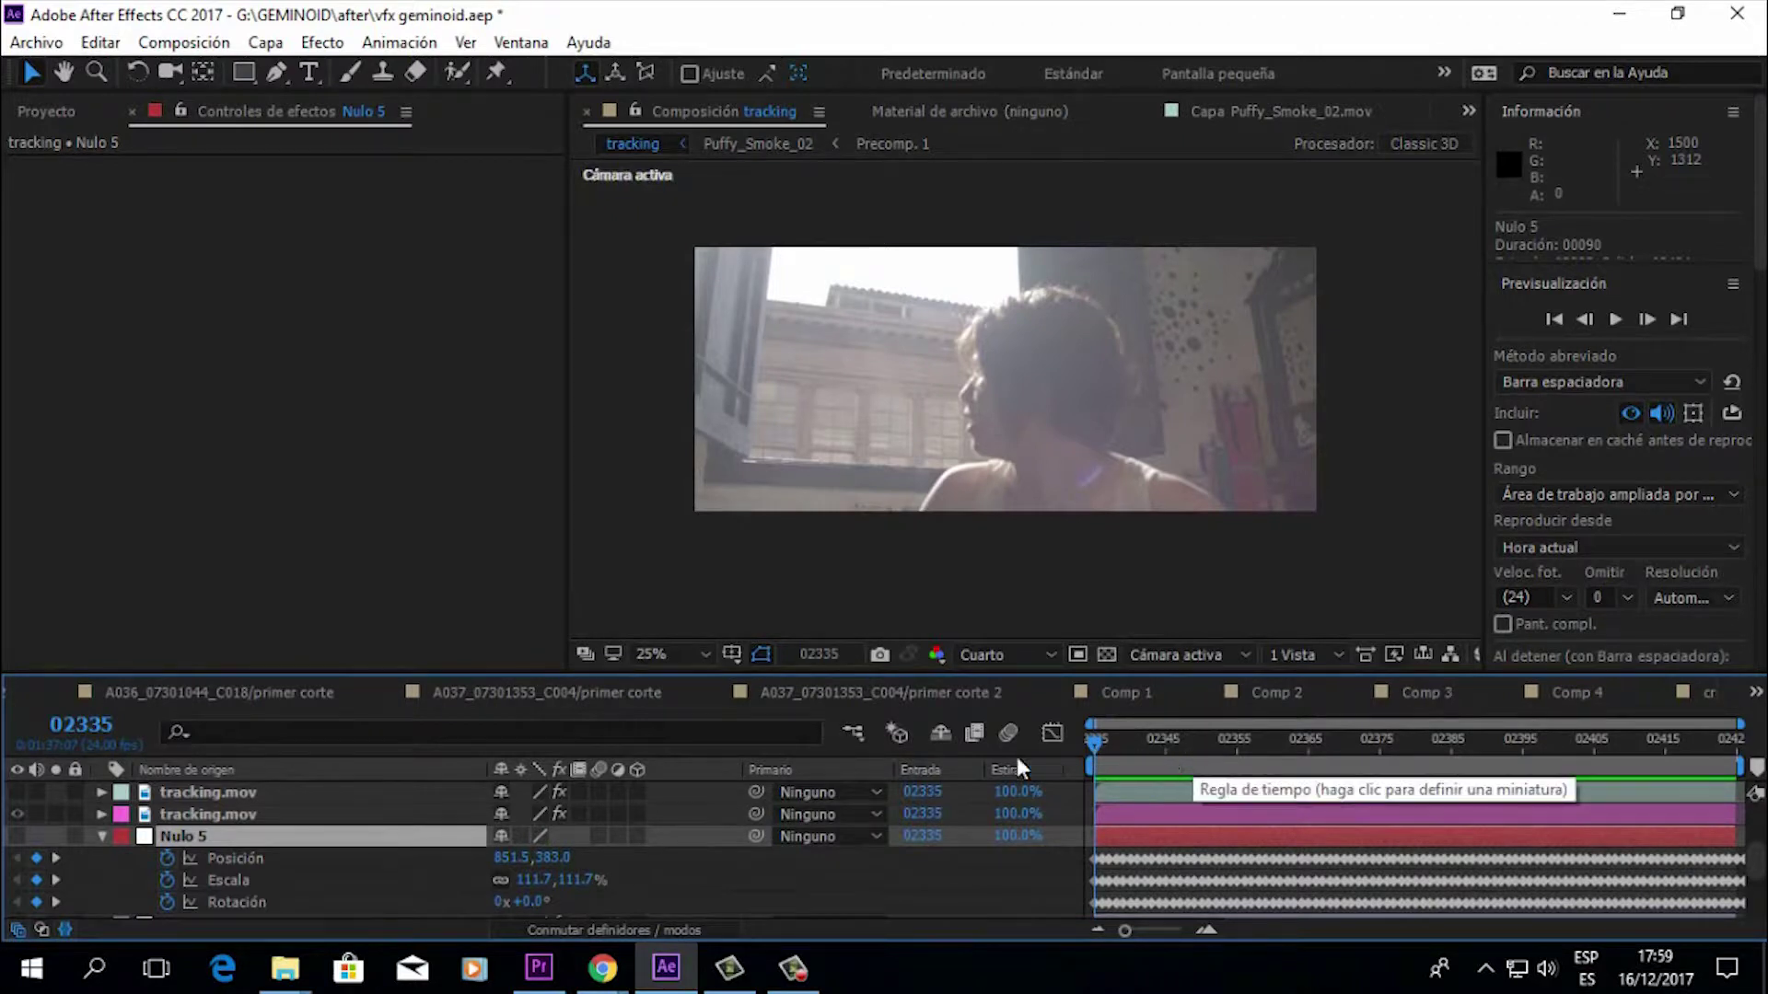
Step: Solo the Sólido Negro 19 layer together with the footage, and switch its Element effect off and back on to compare
scroll(273, 848, up, 3)
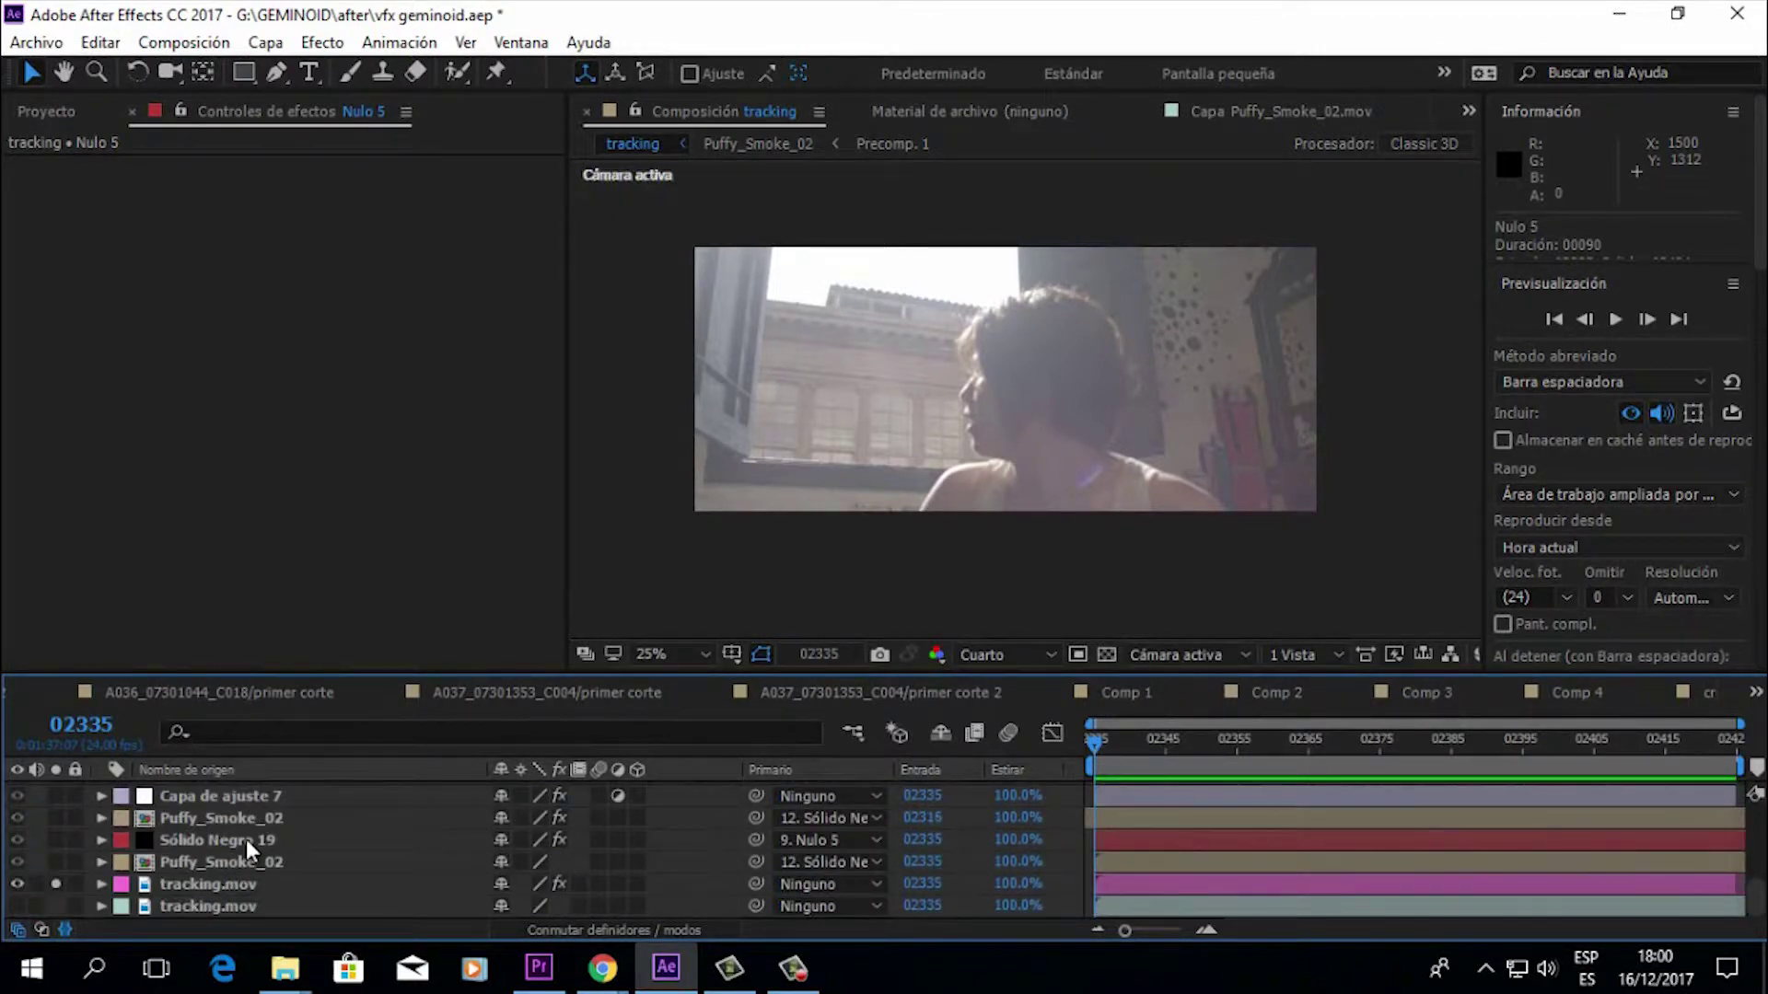
click(246, 837)
click(58, 838)
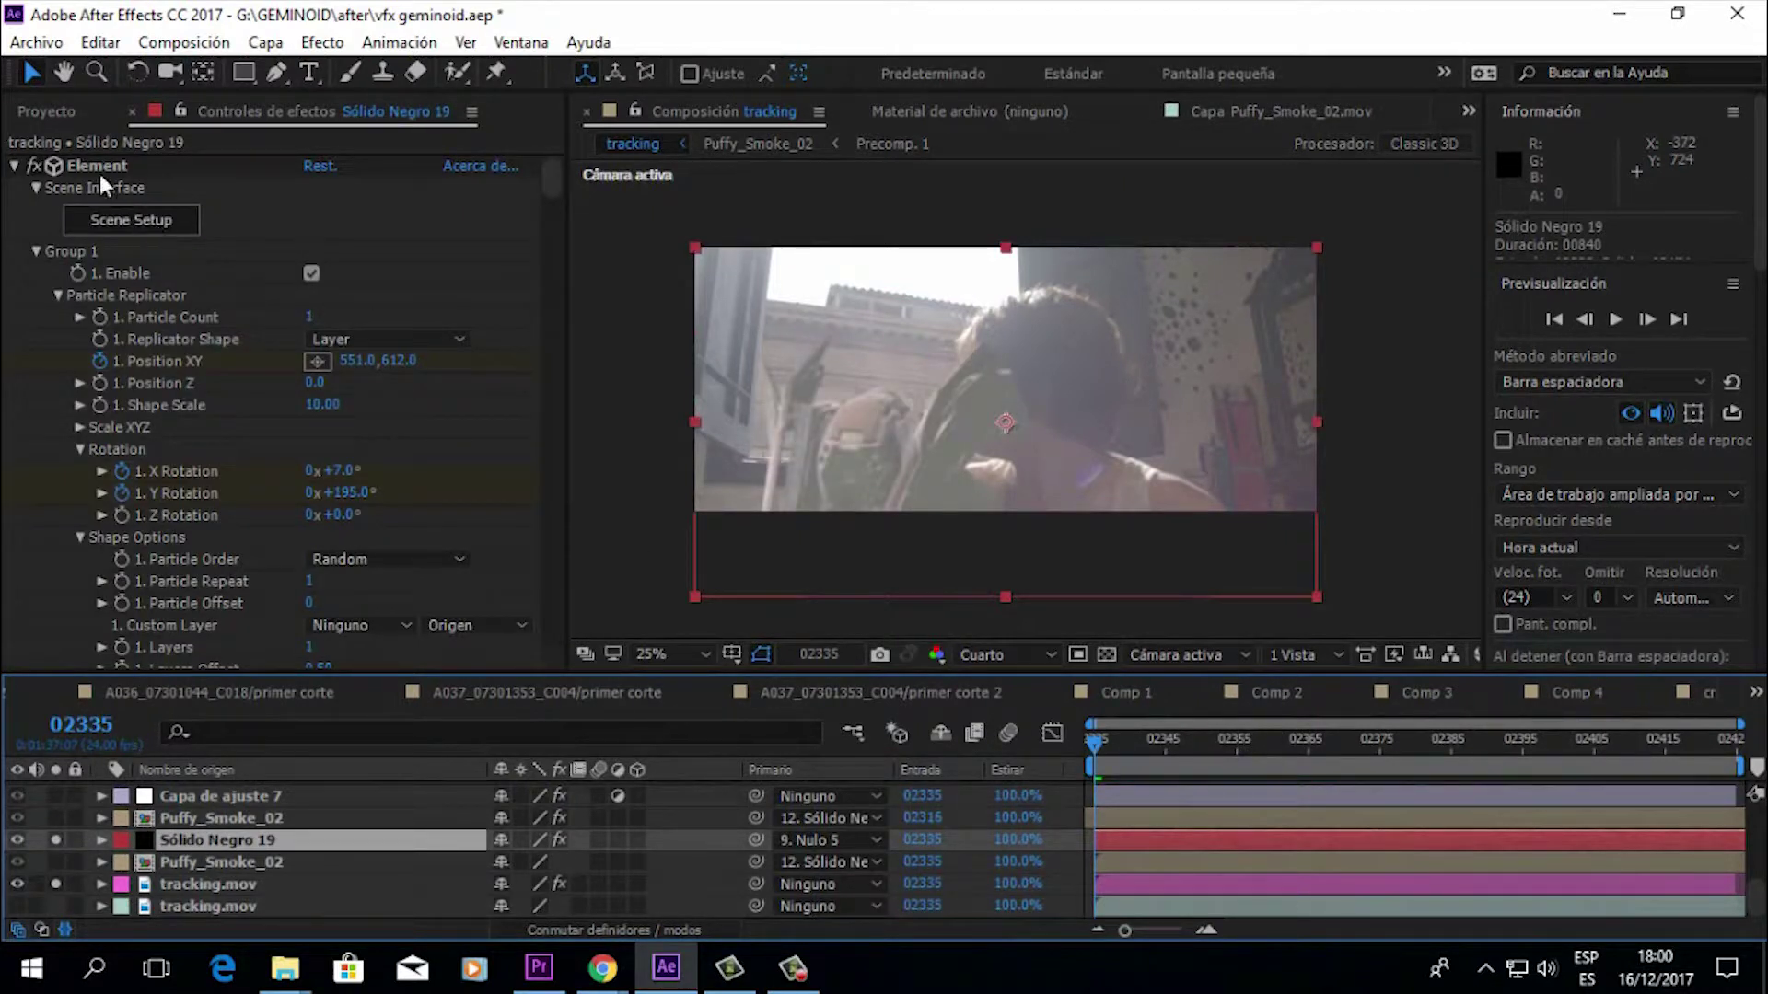
click(33, 166)
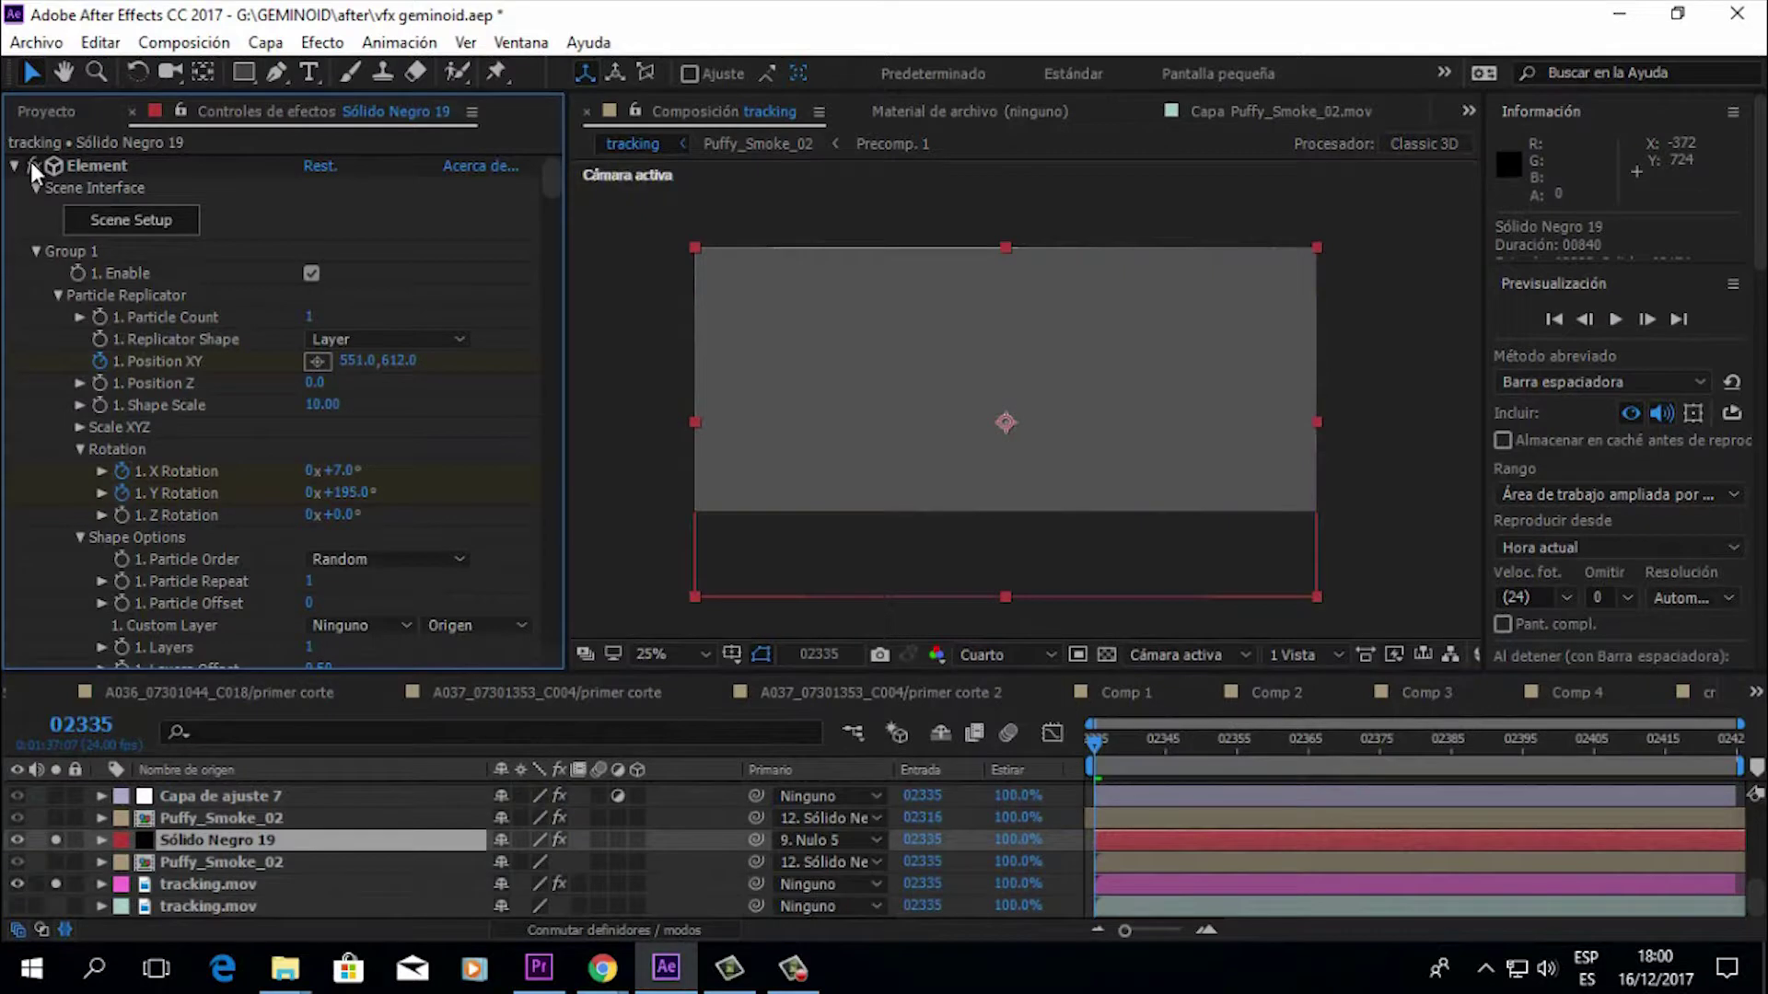
click(33, 166)
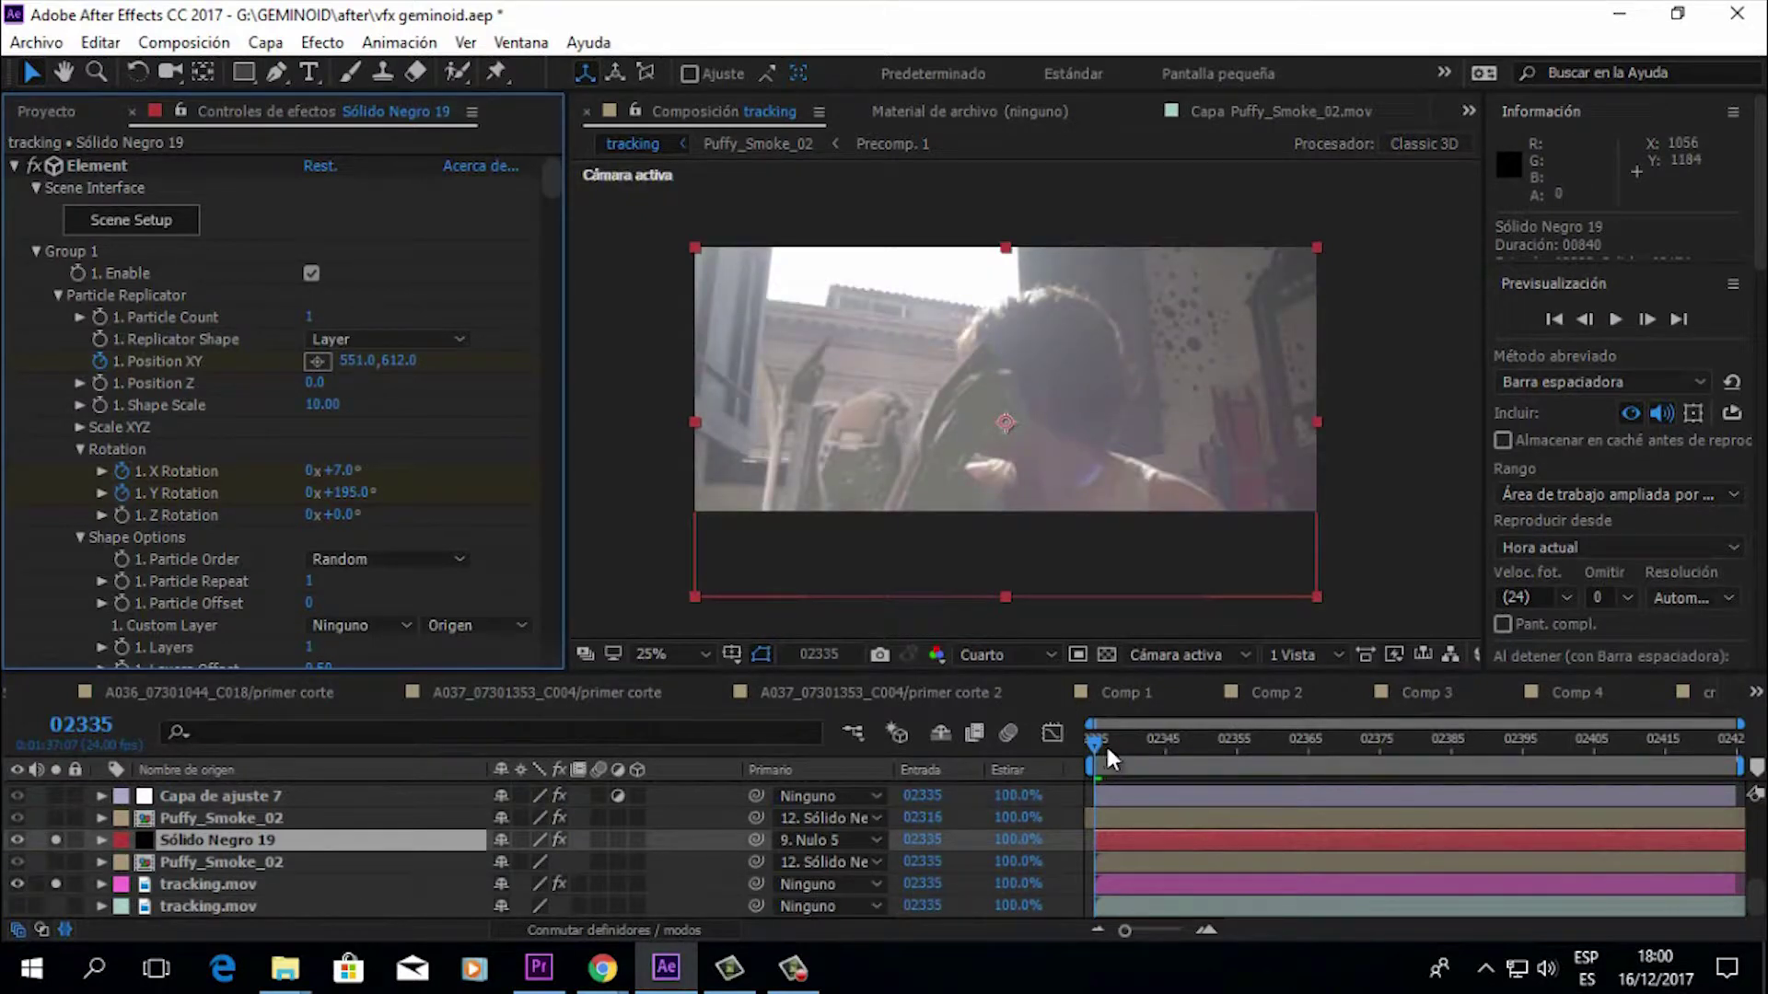
Step: Try setting the parent of the Sólido Negro 19 layer to Ninguno and undo the change
click(871, 831)
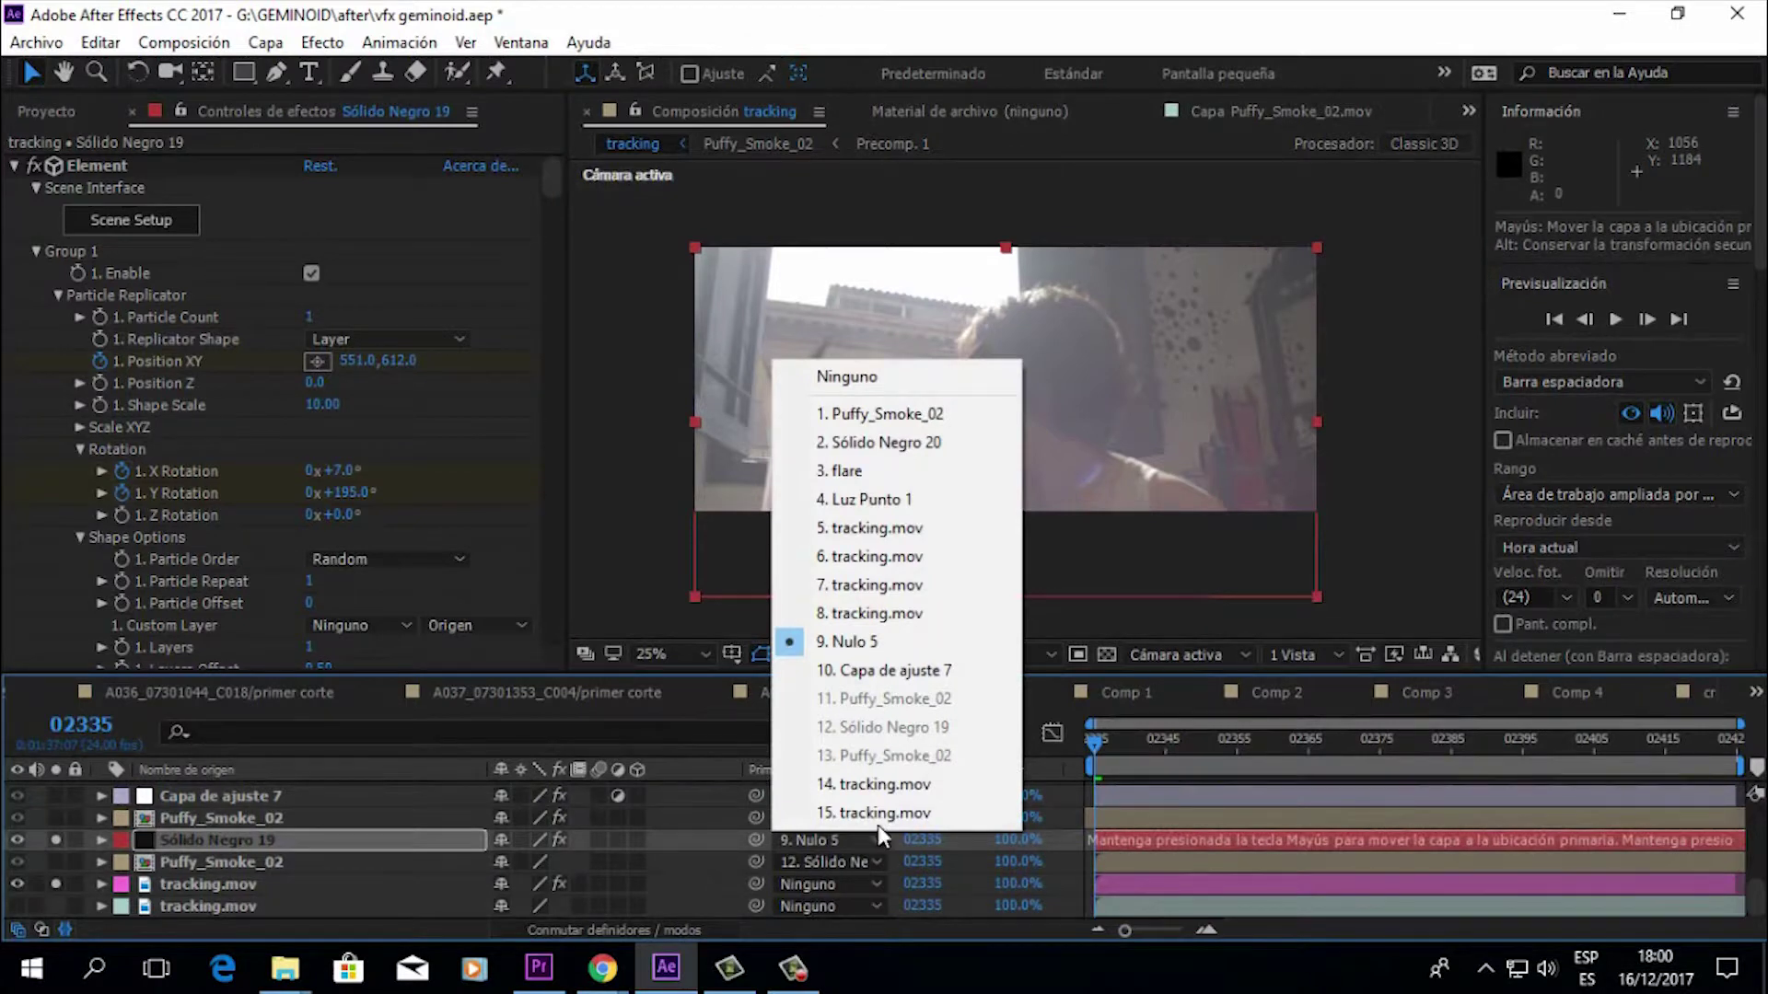
click(835, 377)
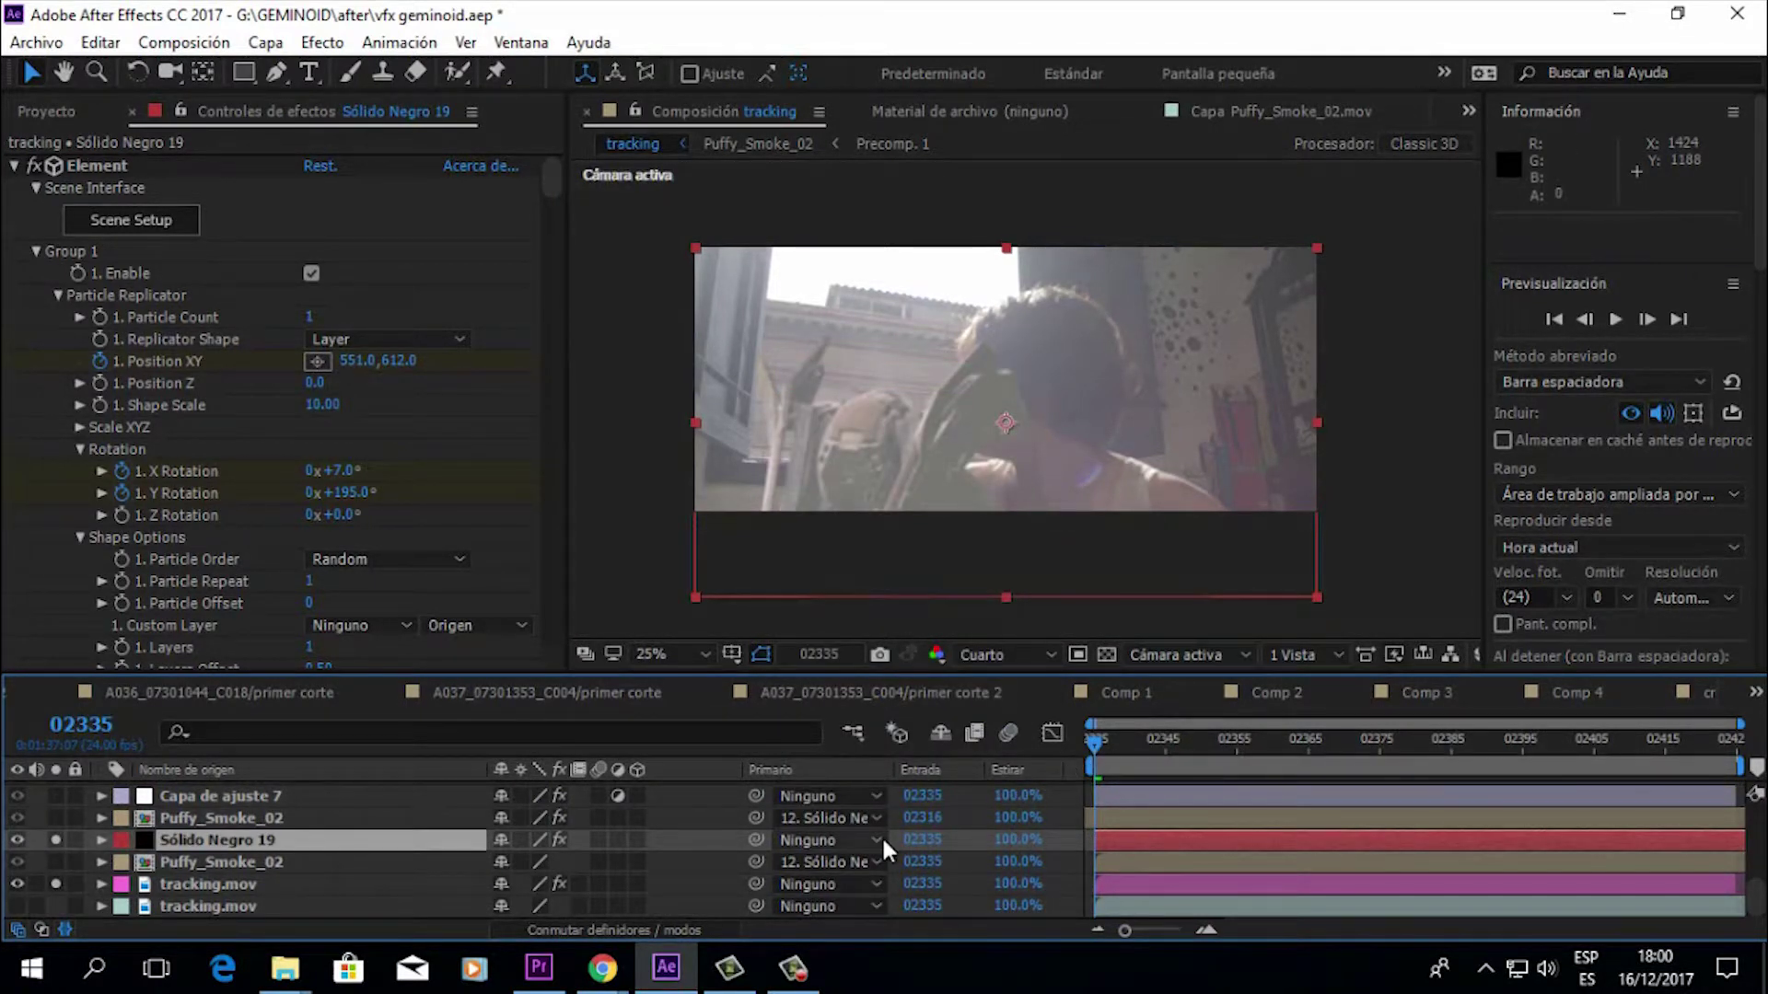
key(ctrl+z)
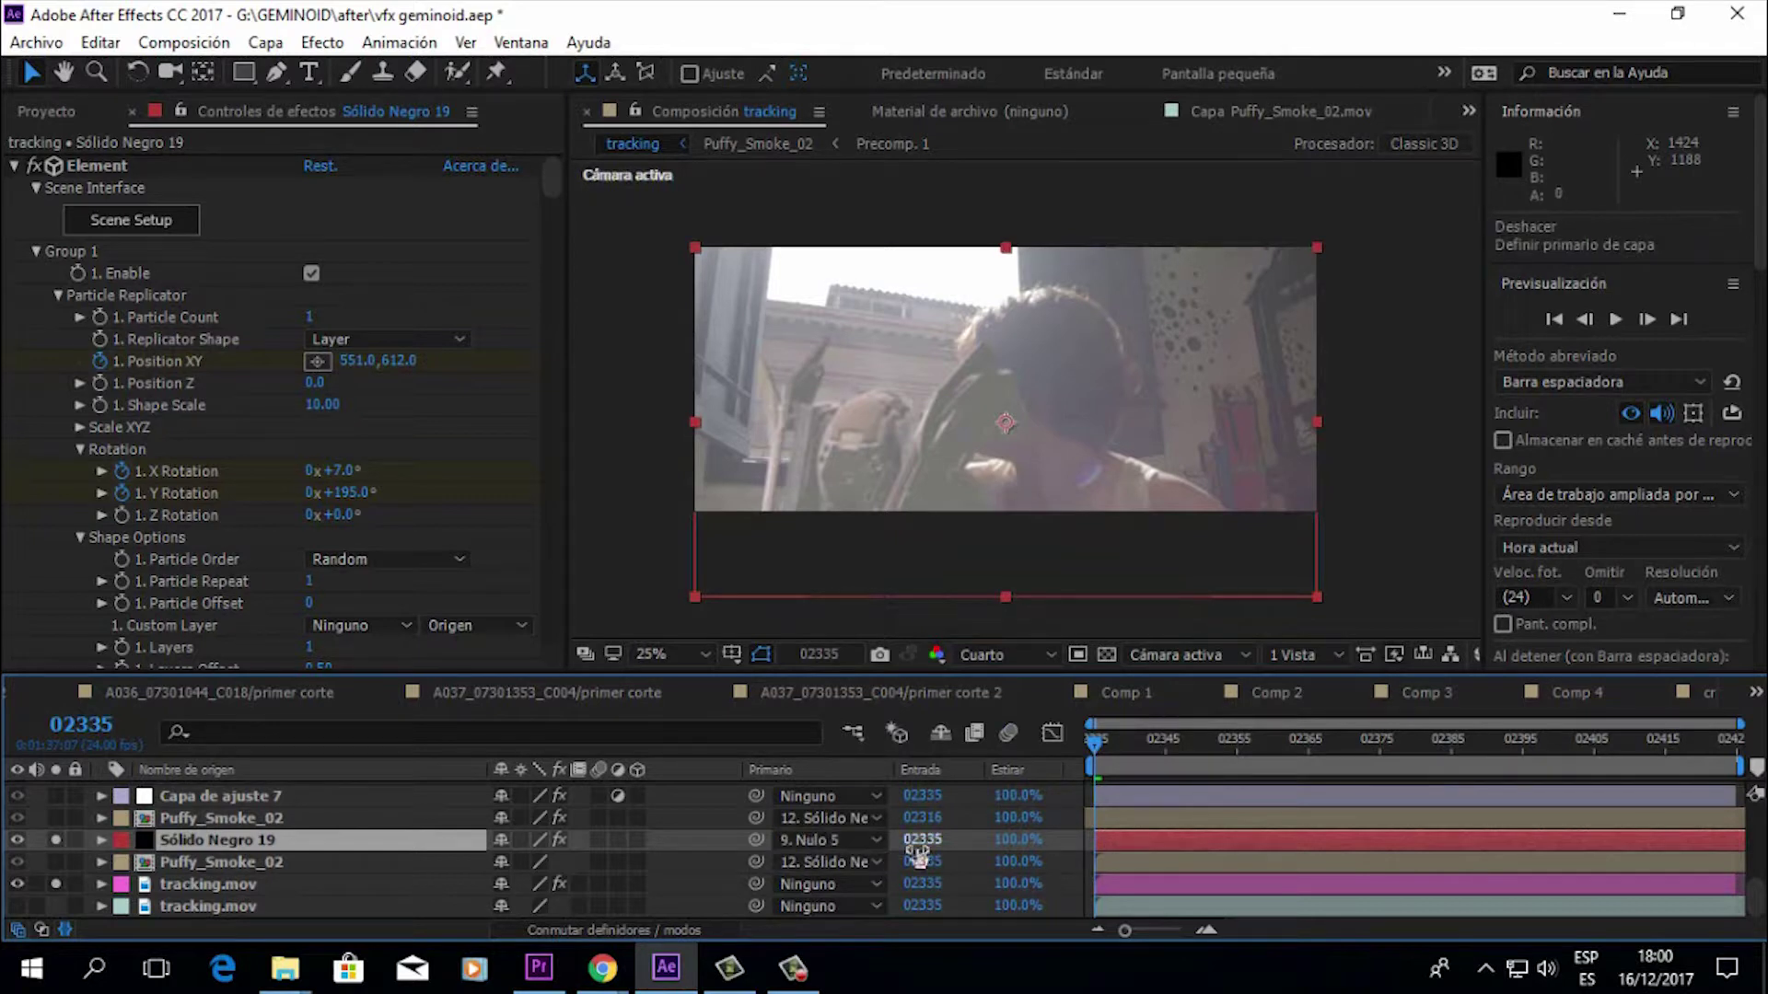
Step: Open Element's Scene Setup for Sólido Negro 19, and switch to Chrome to show the drone battle model page on TurboSquid
click(156, 221)
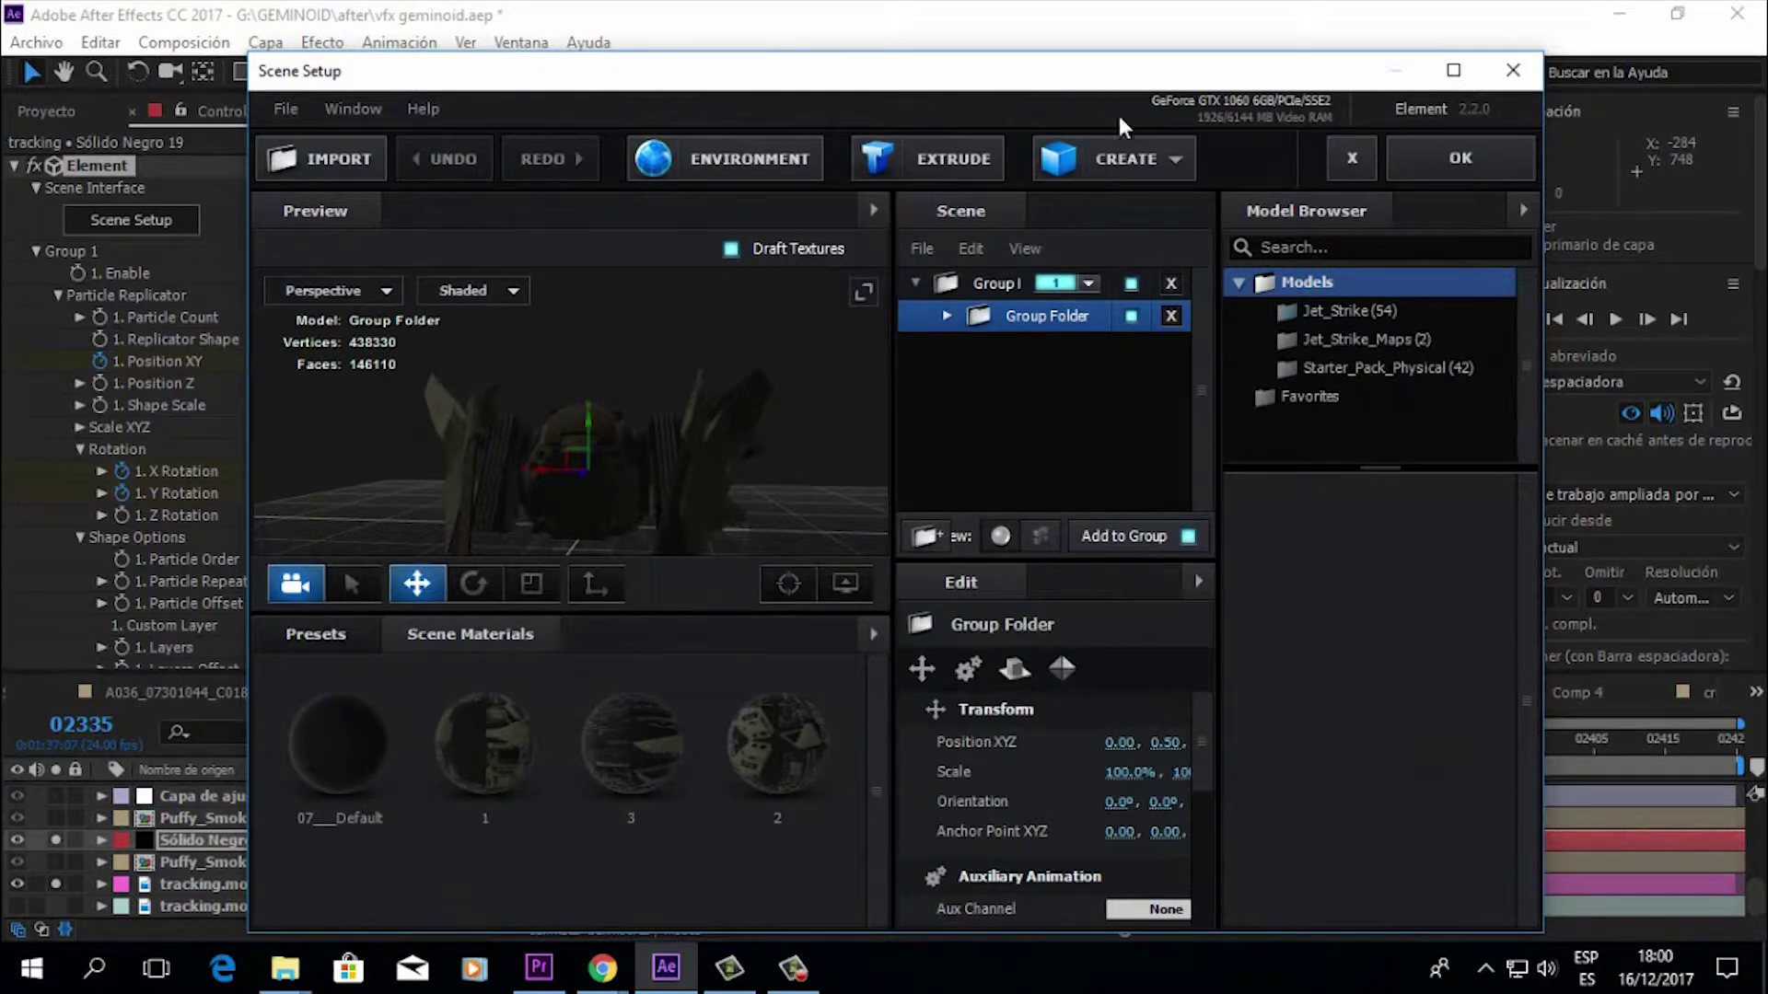
mouse_move(603, 967)
click(746, 860)
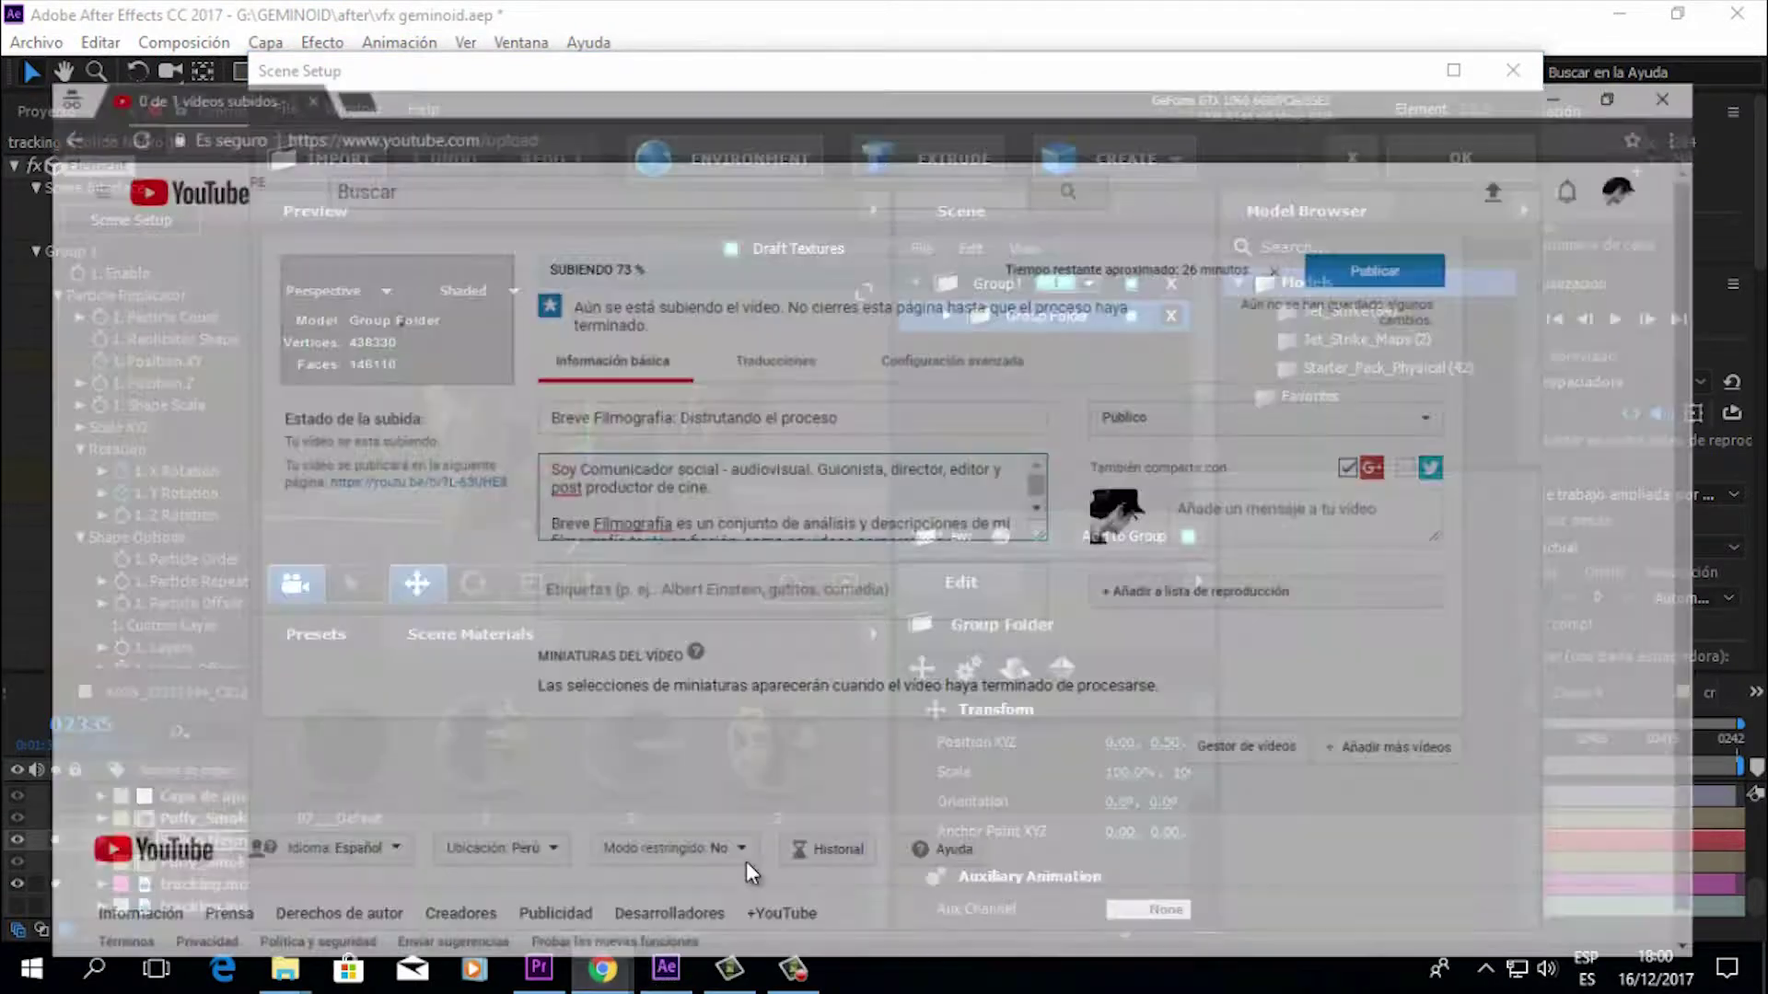
click(452, 829)
click(447, 23)
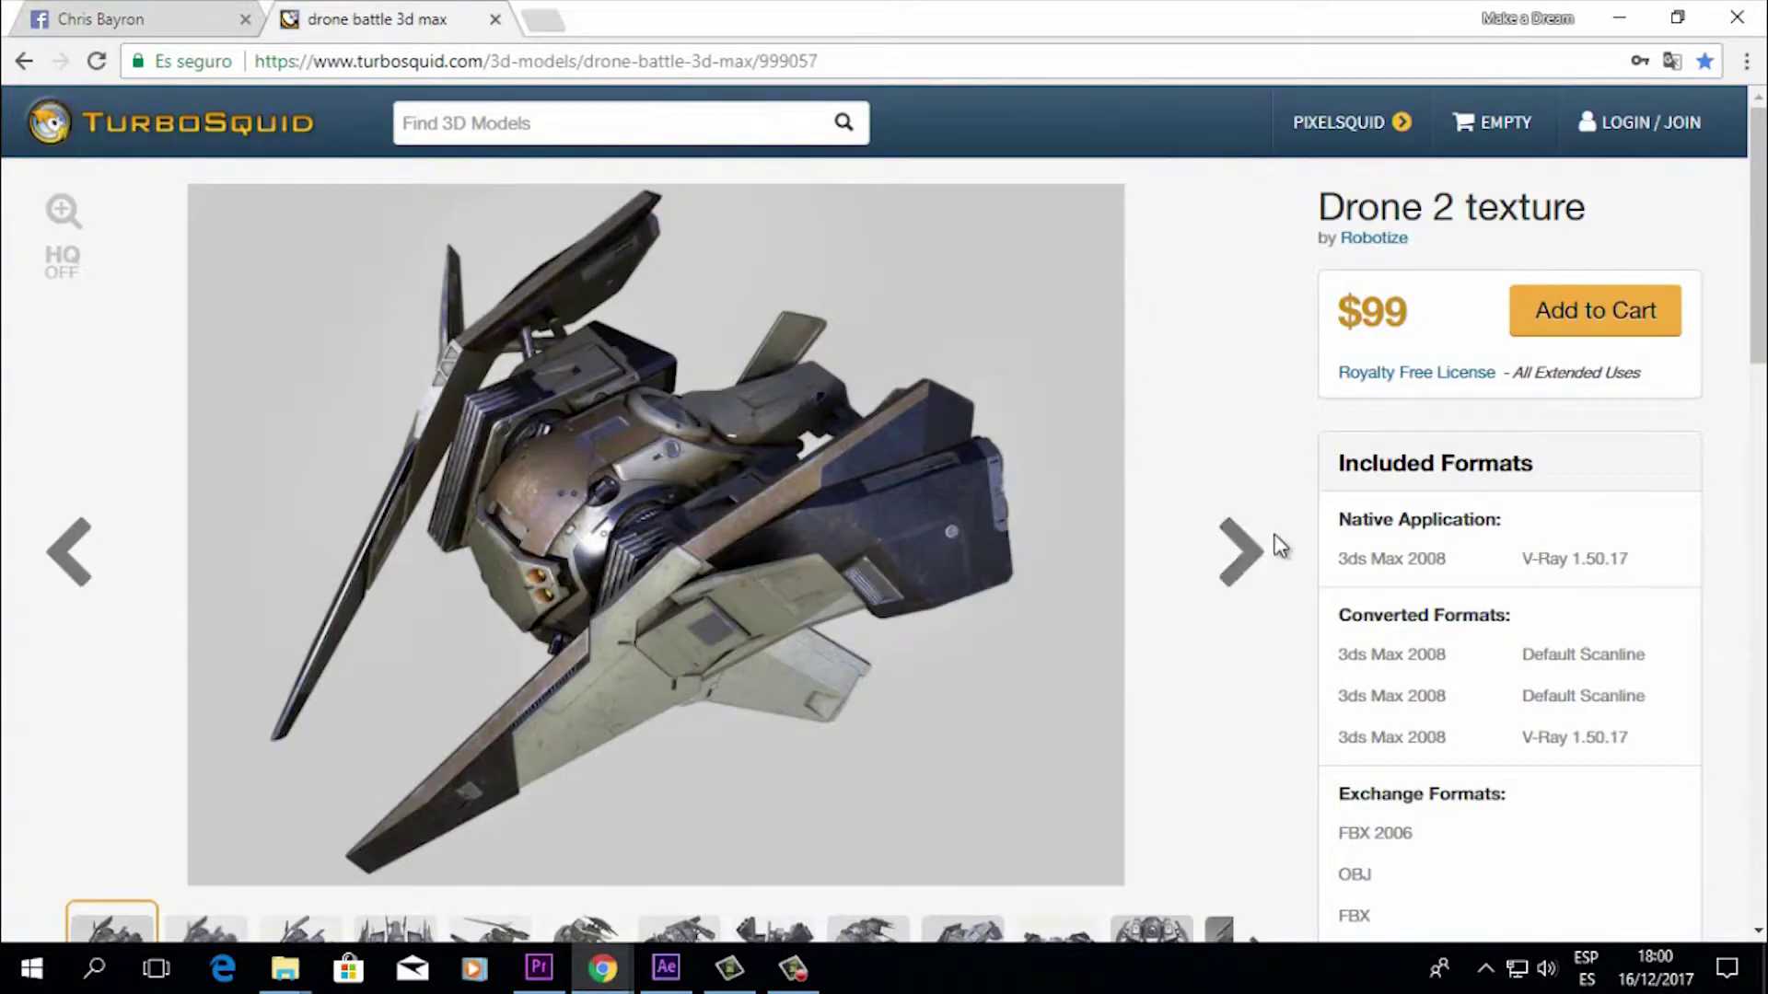
Step: Examine the drone model page's preview images, included formats, tags and description
scroll(1757, 415, down, 2)
scroll(1724, 428, down, 2)
scroll(1723, 429, up, 2)
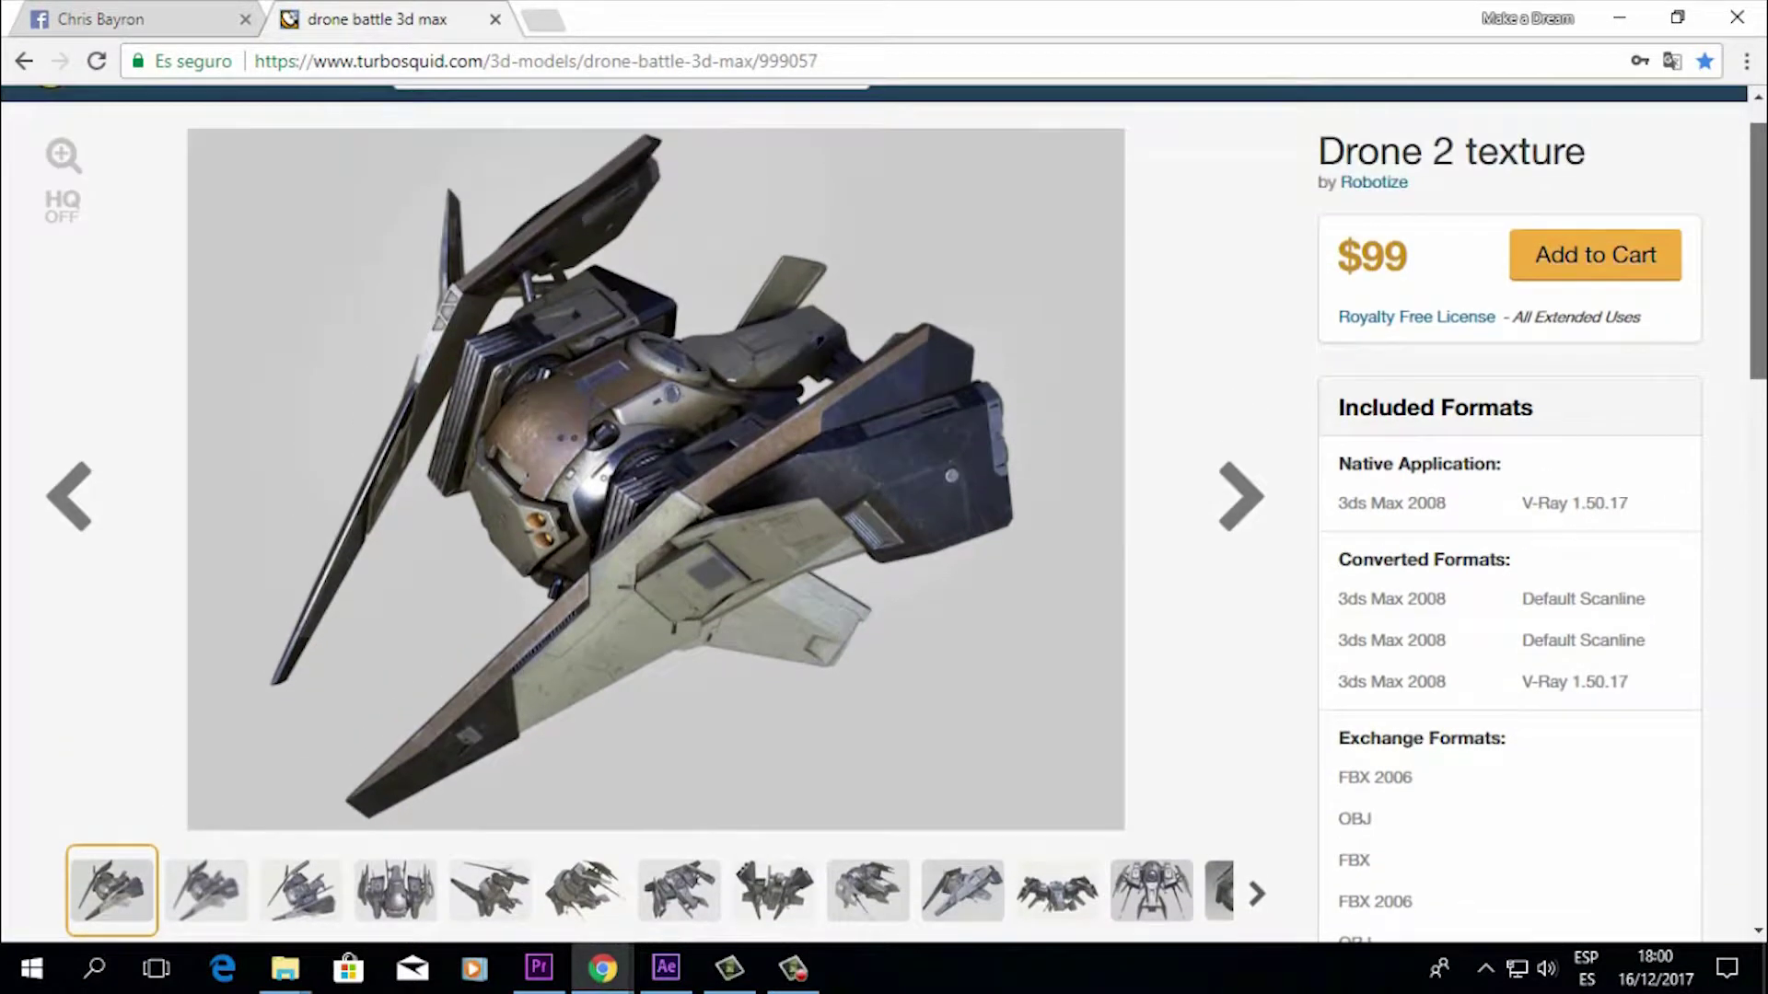
scroll(1723, 428, down, 3)
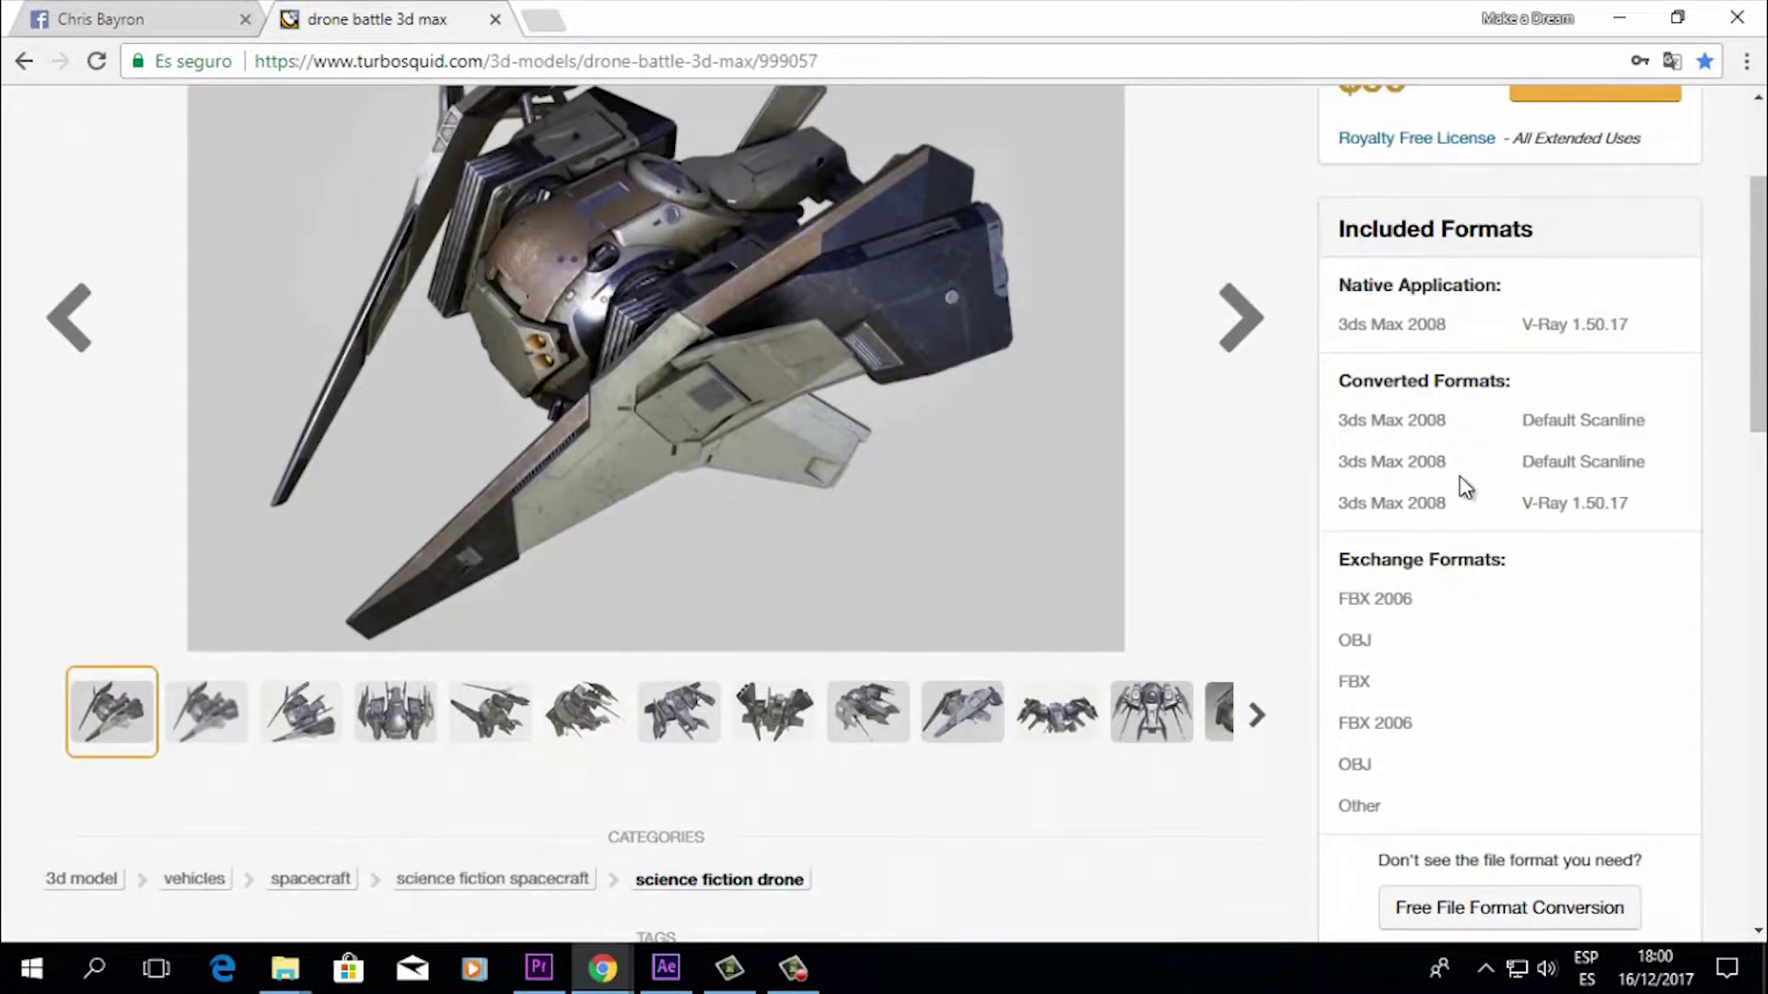
scroll(1757, 304, down, 1)
scroll(1756, 304, up, 2)
scroll(1757, 304, down, 1)
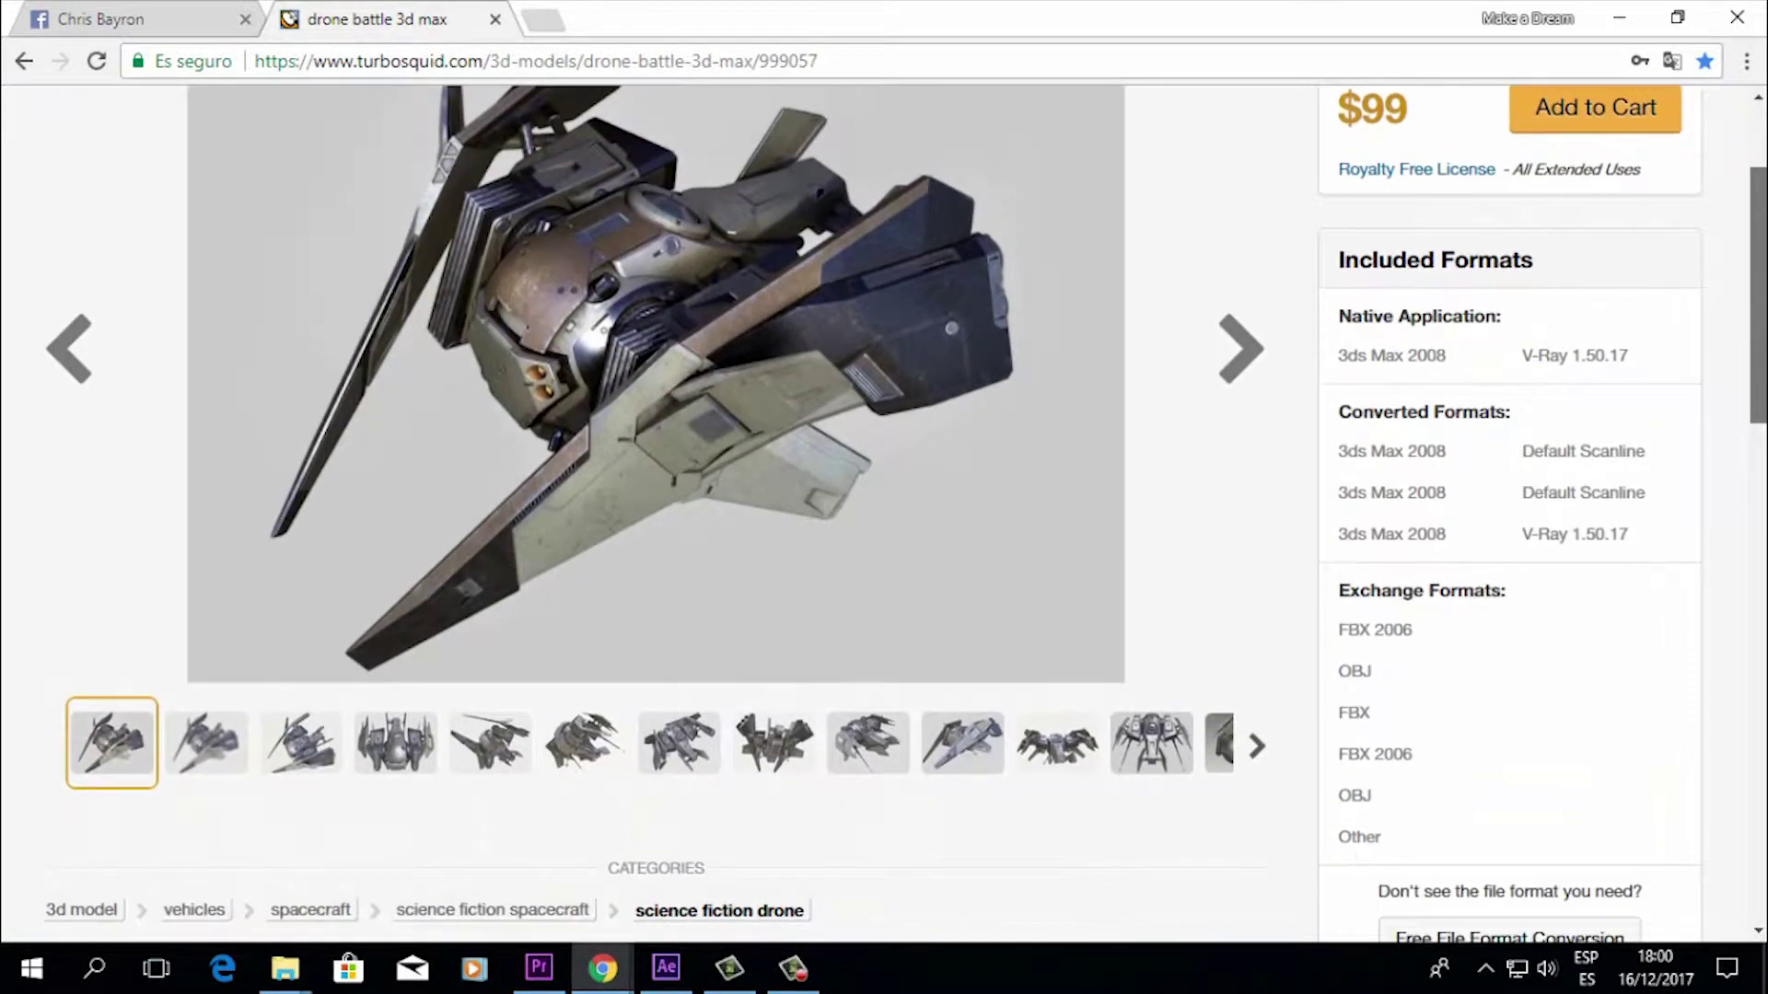
scroll(1757, 304, down, 3)
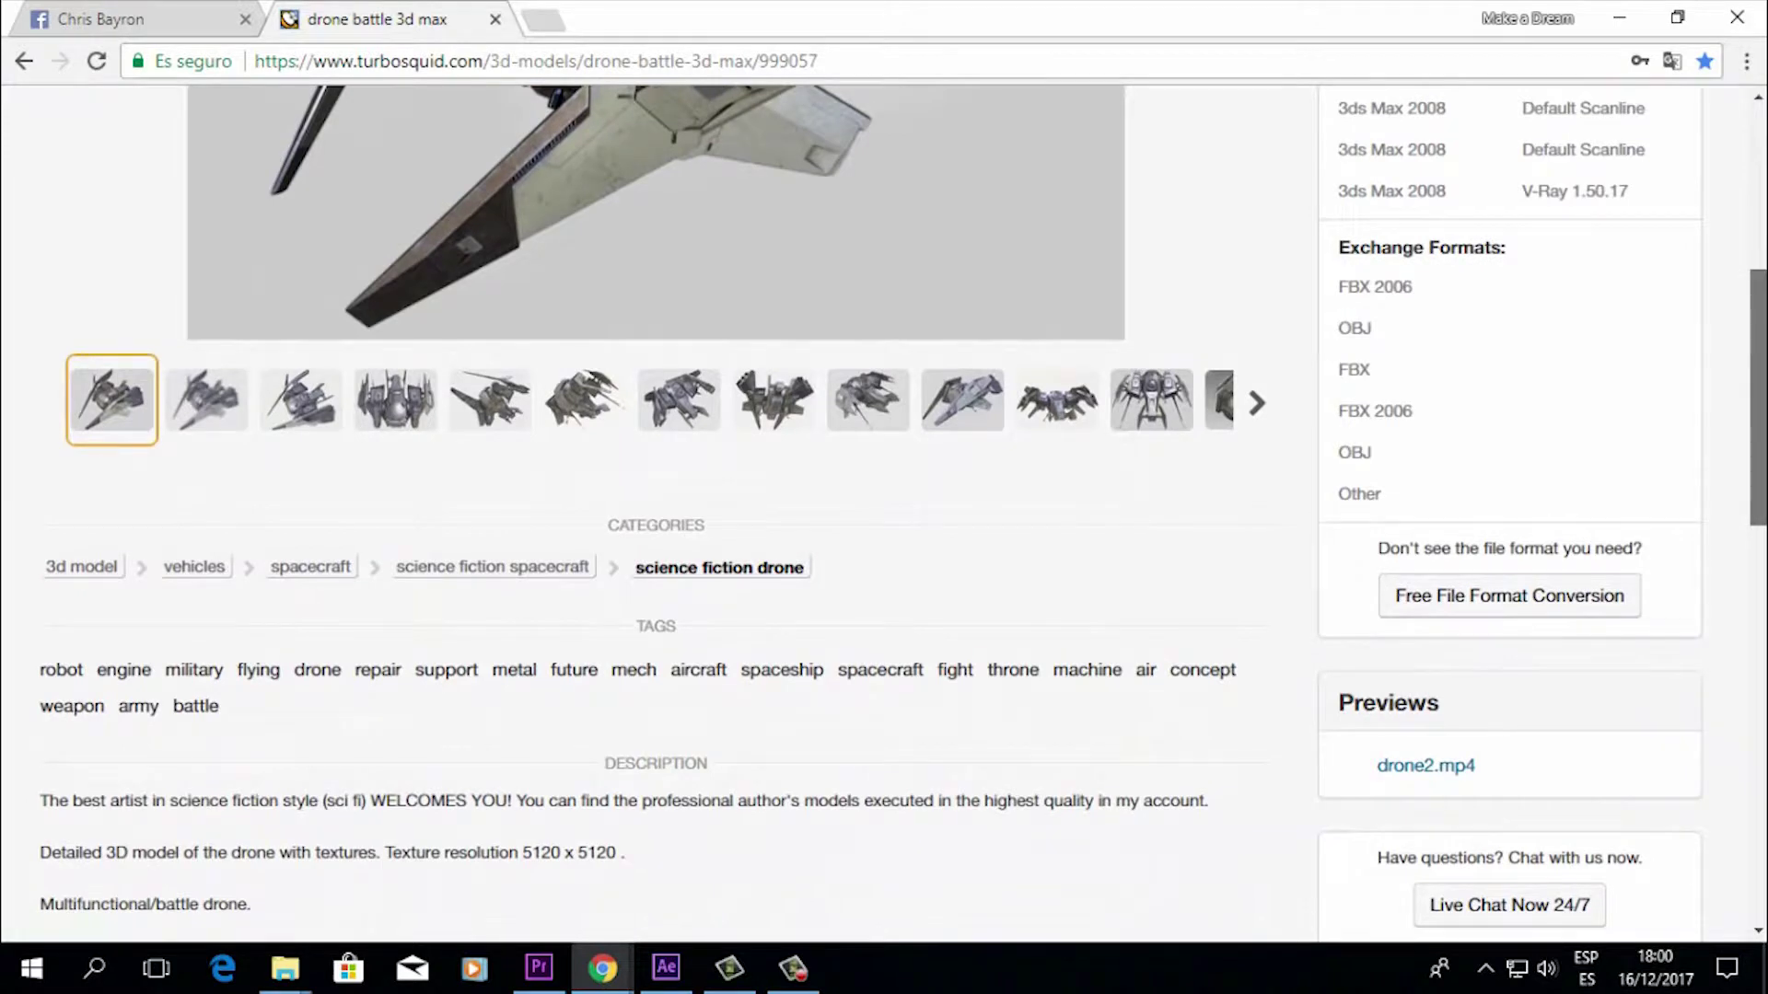
scroll(1757, 304, up, 4)
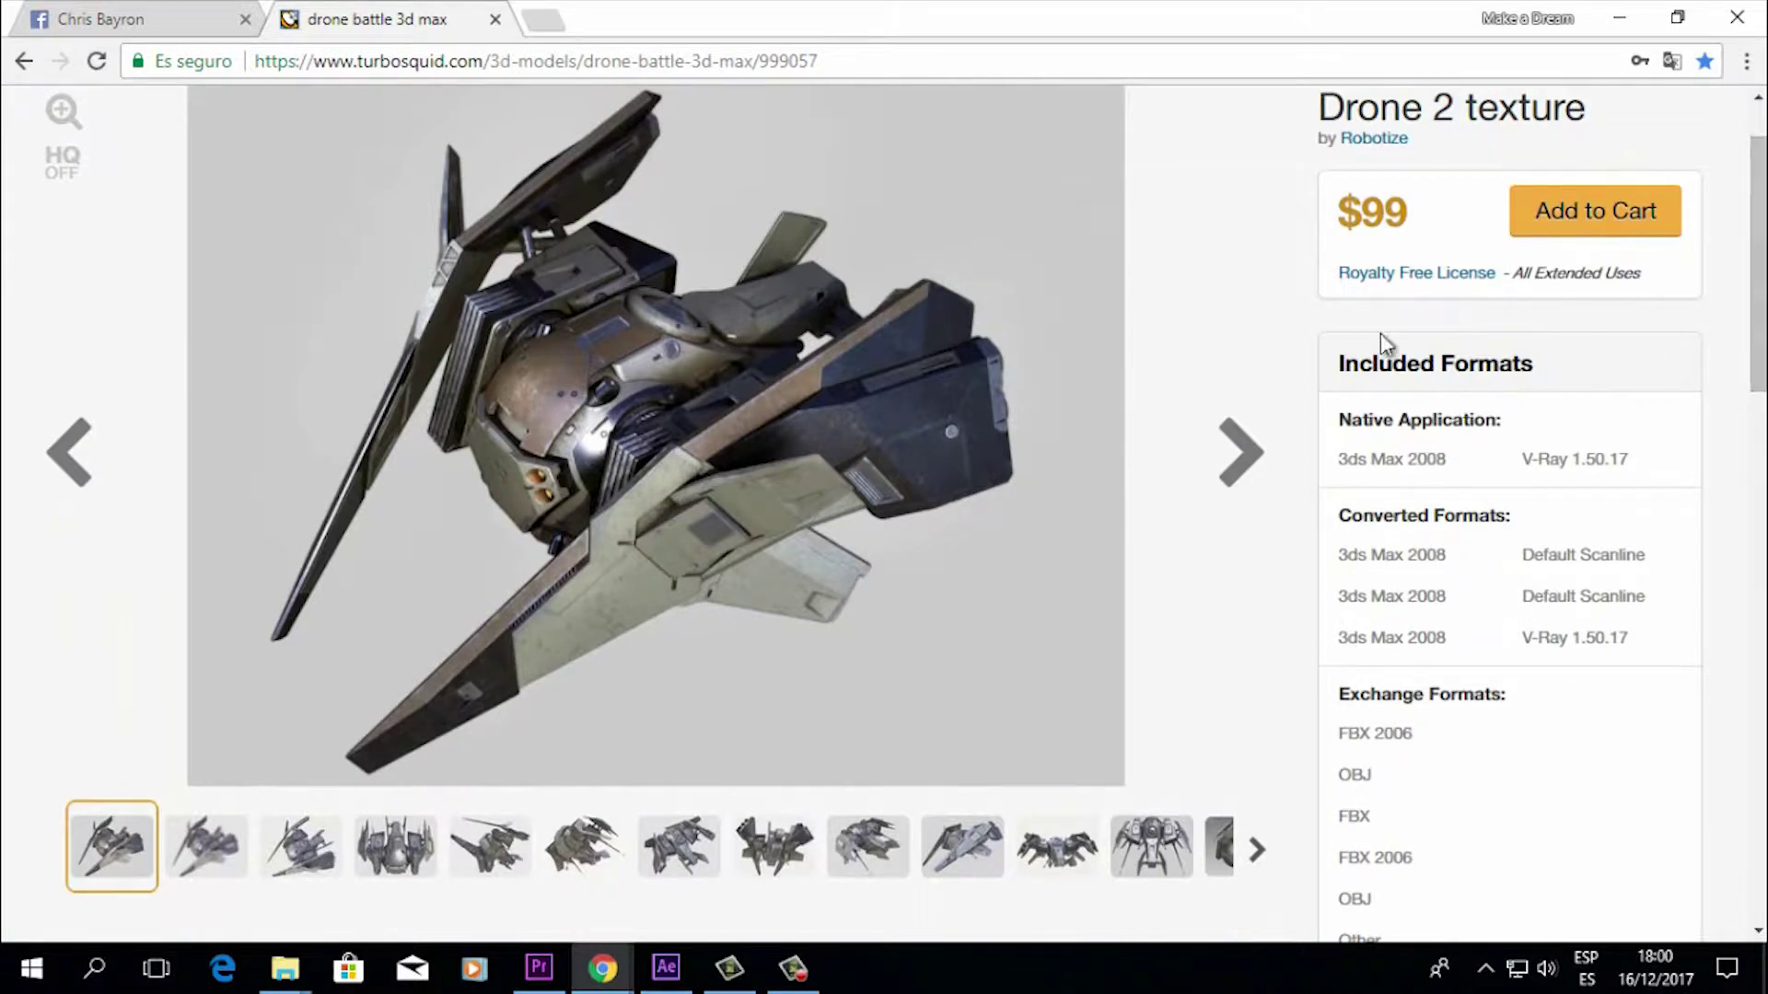
Step: Switch back to After Effects, move and widen the Scene Setup window to examine the drone model and its materials, and close it
mouse_move(619, 985)
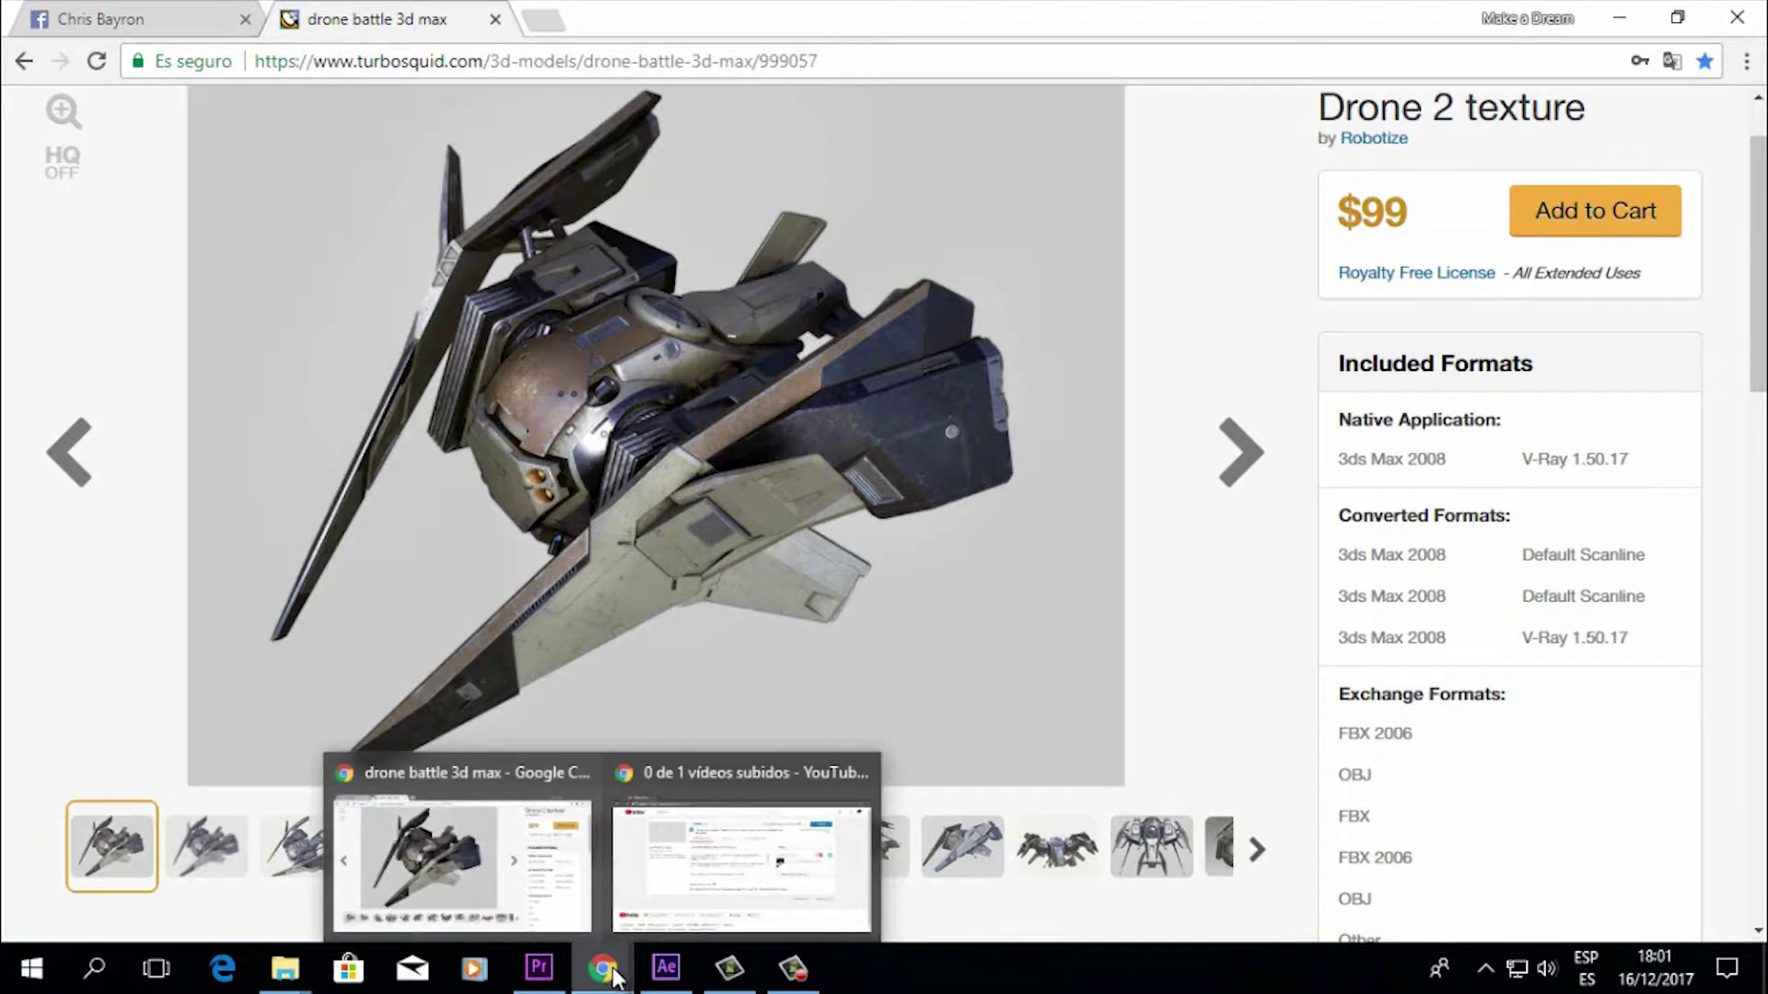
mouse_move(666, 967)
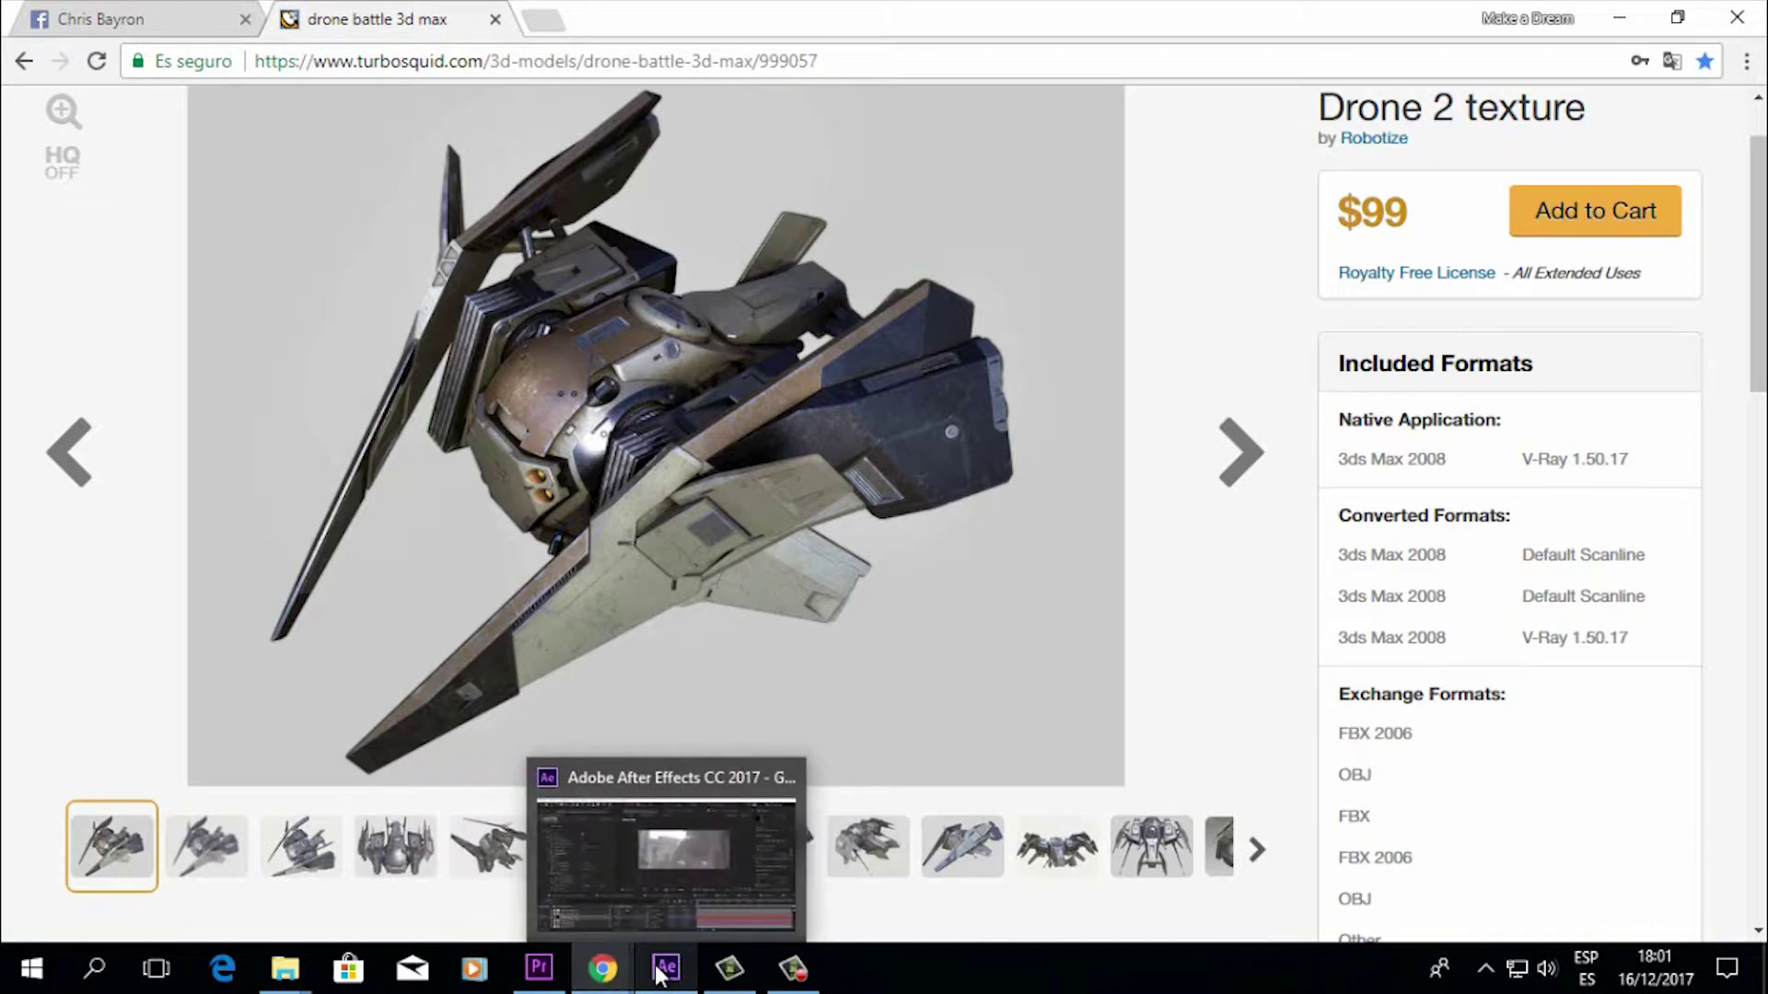
click(665, 903)
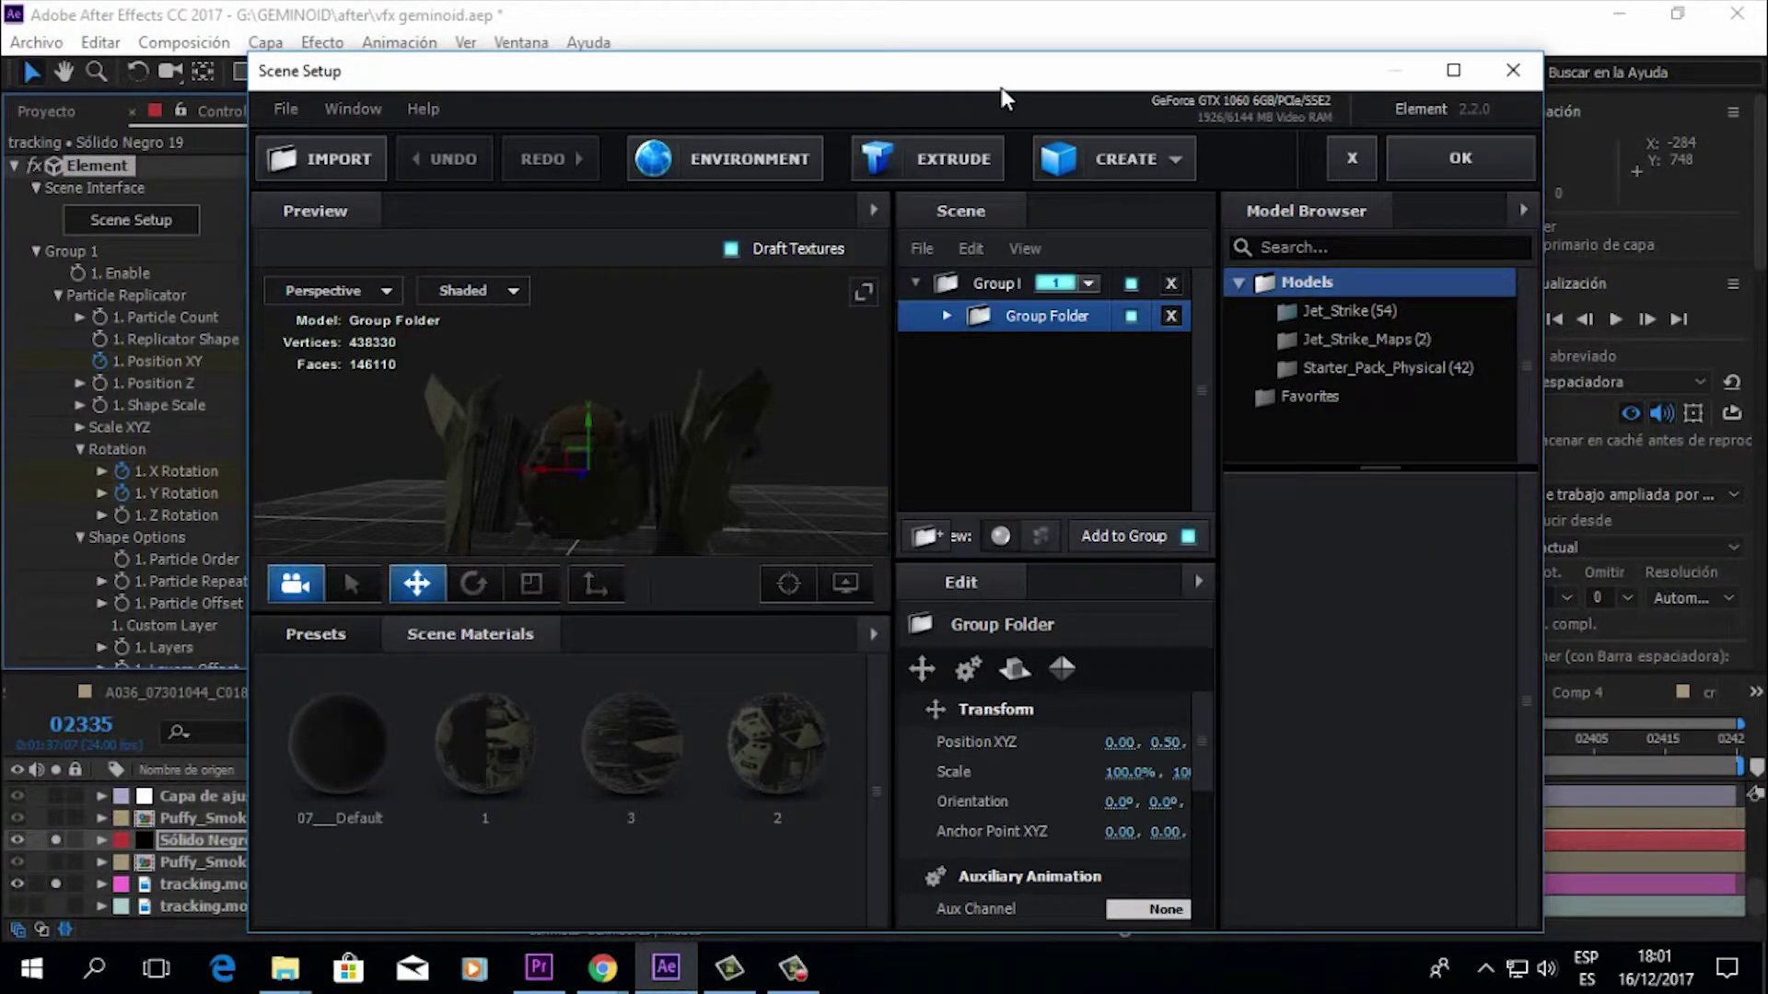
drag(1002, 78, 998, 32)
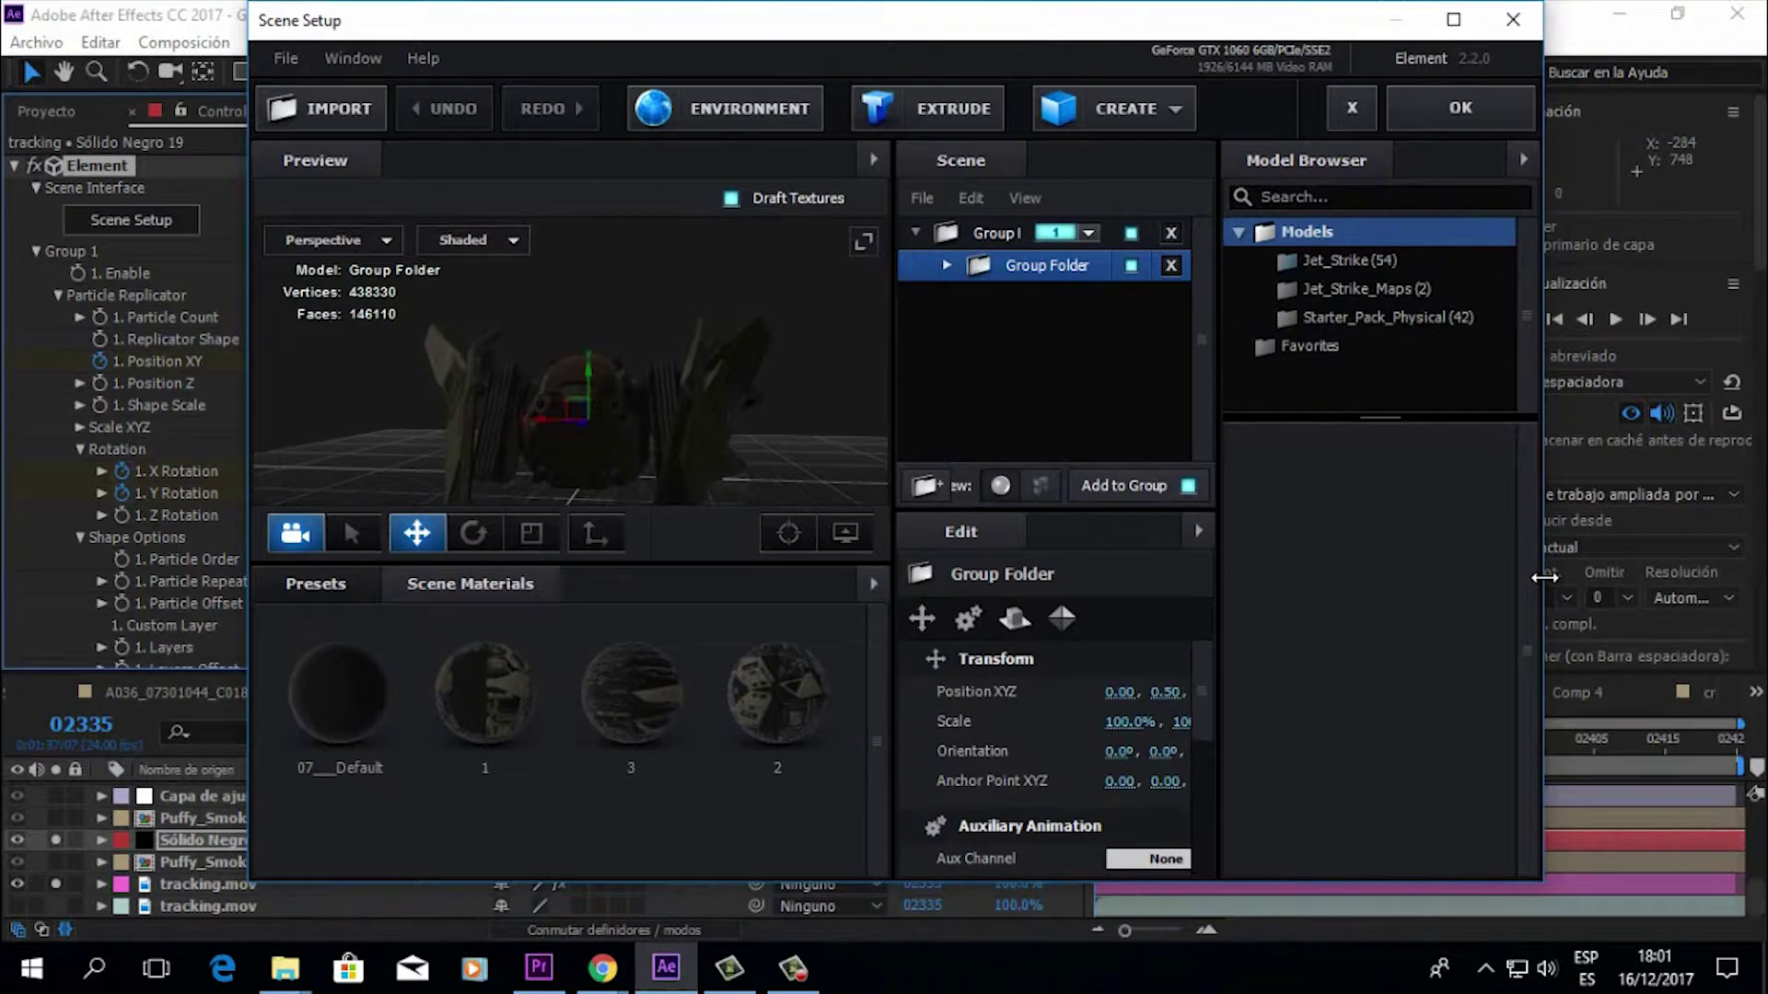
drag(1552, 577, 1592, 572)
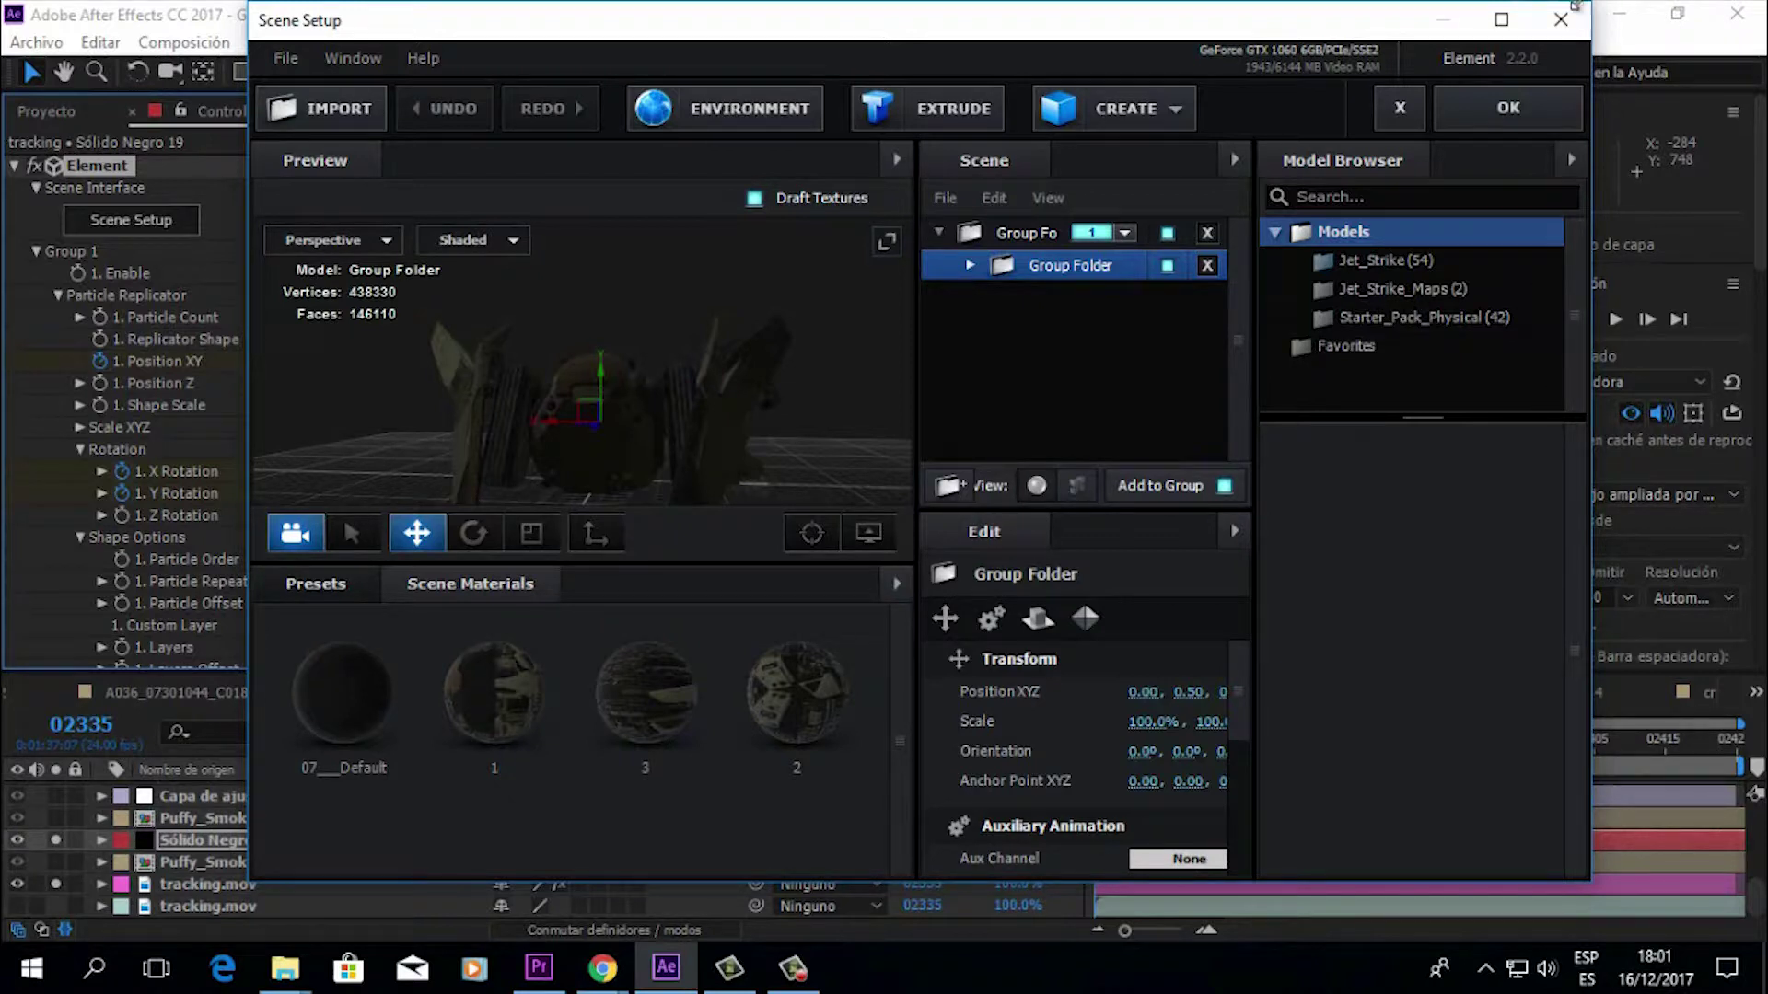
click(1573, 22)
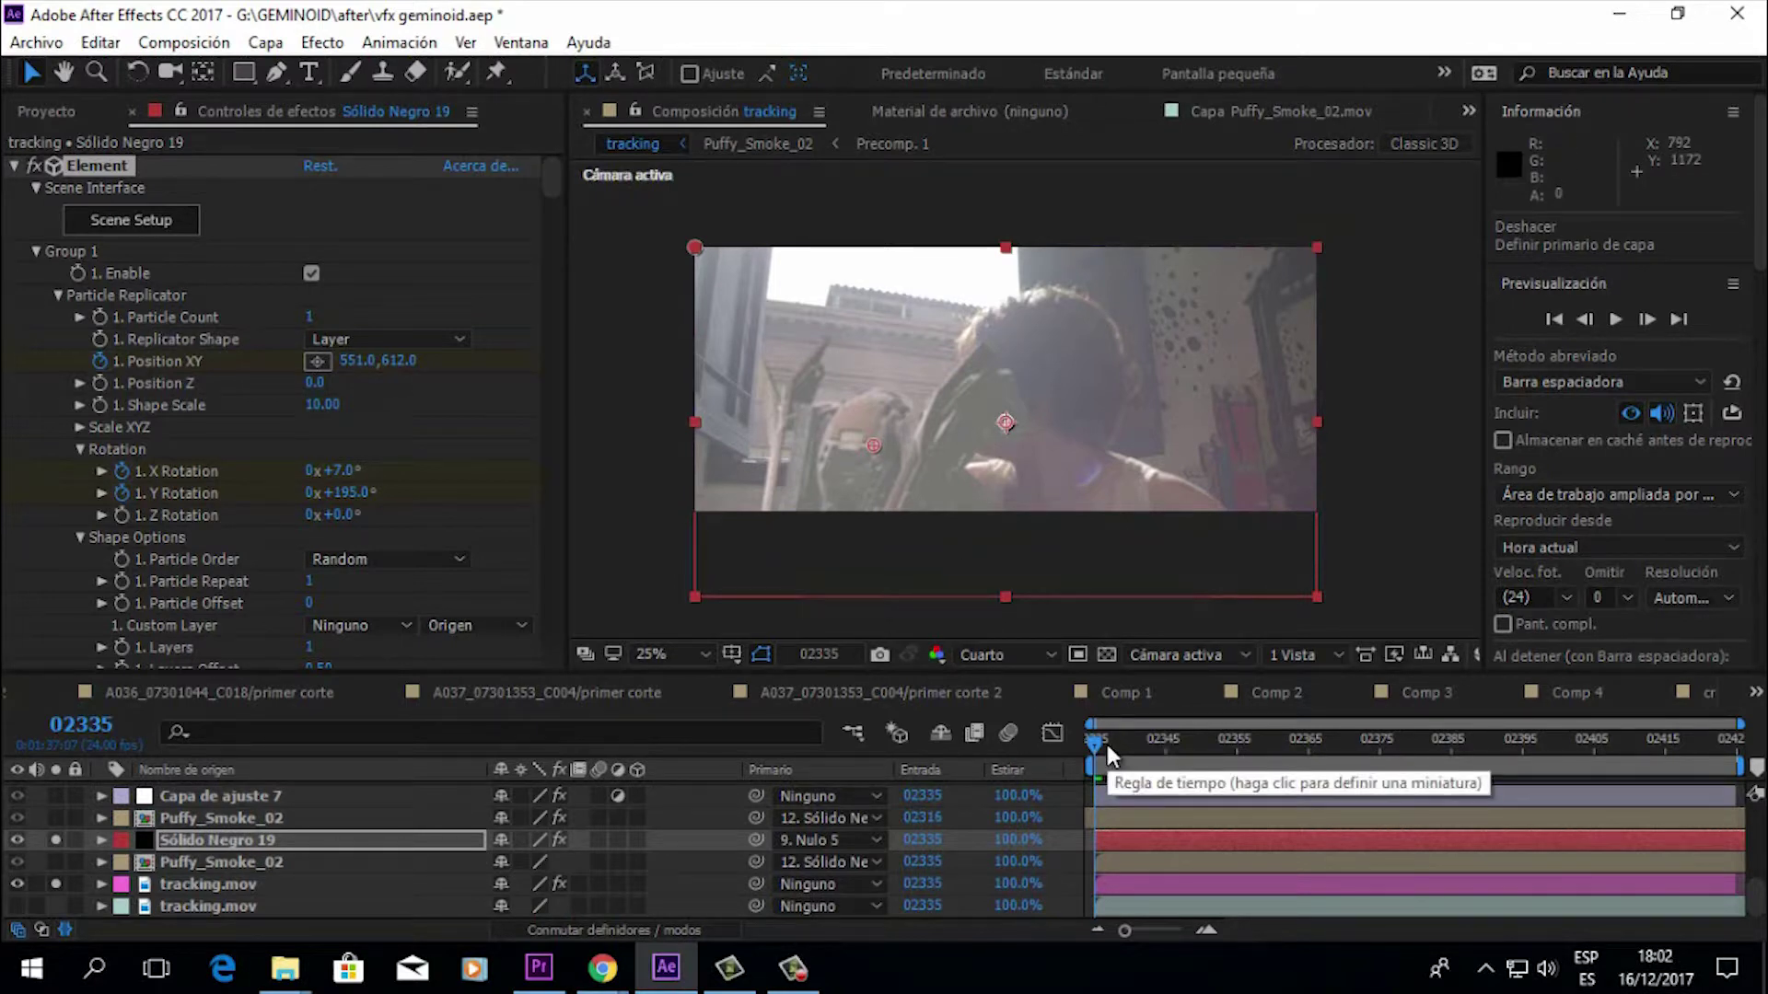
Step: Scrub through the shot to examine the drone's motion, and review Element's physical environment, lighting and shadow render settings
drag(1107, 744, 1321, 743)
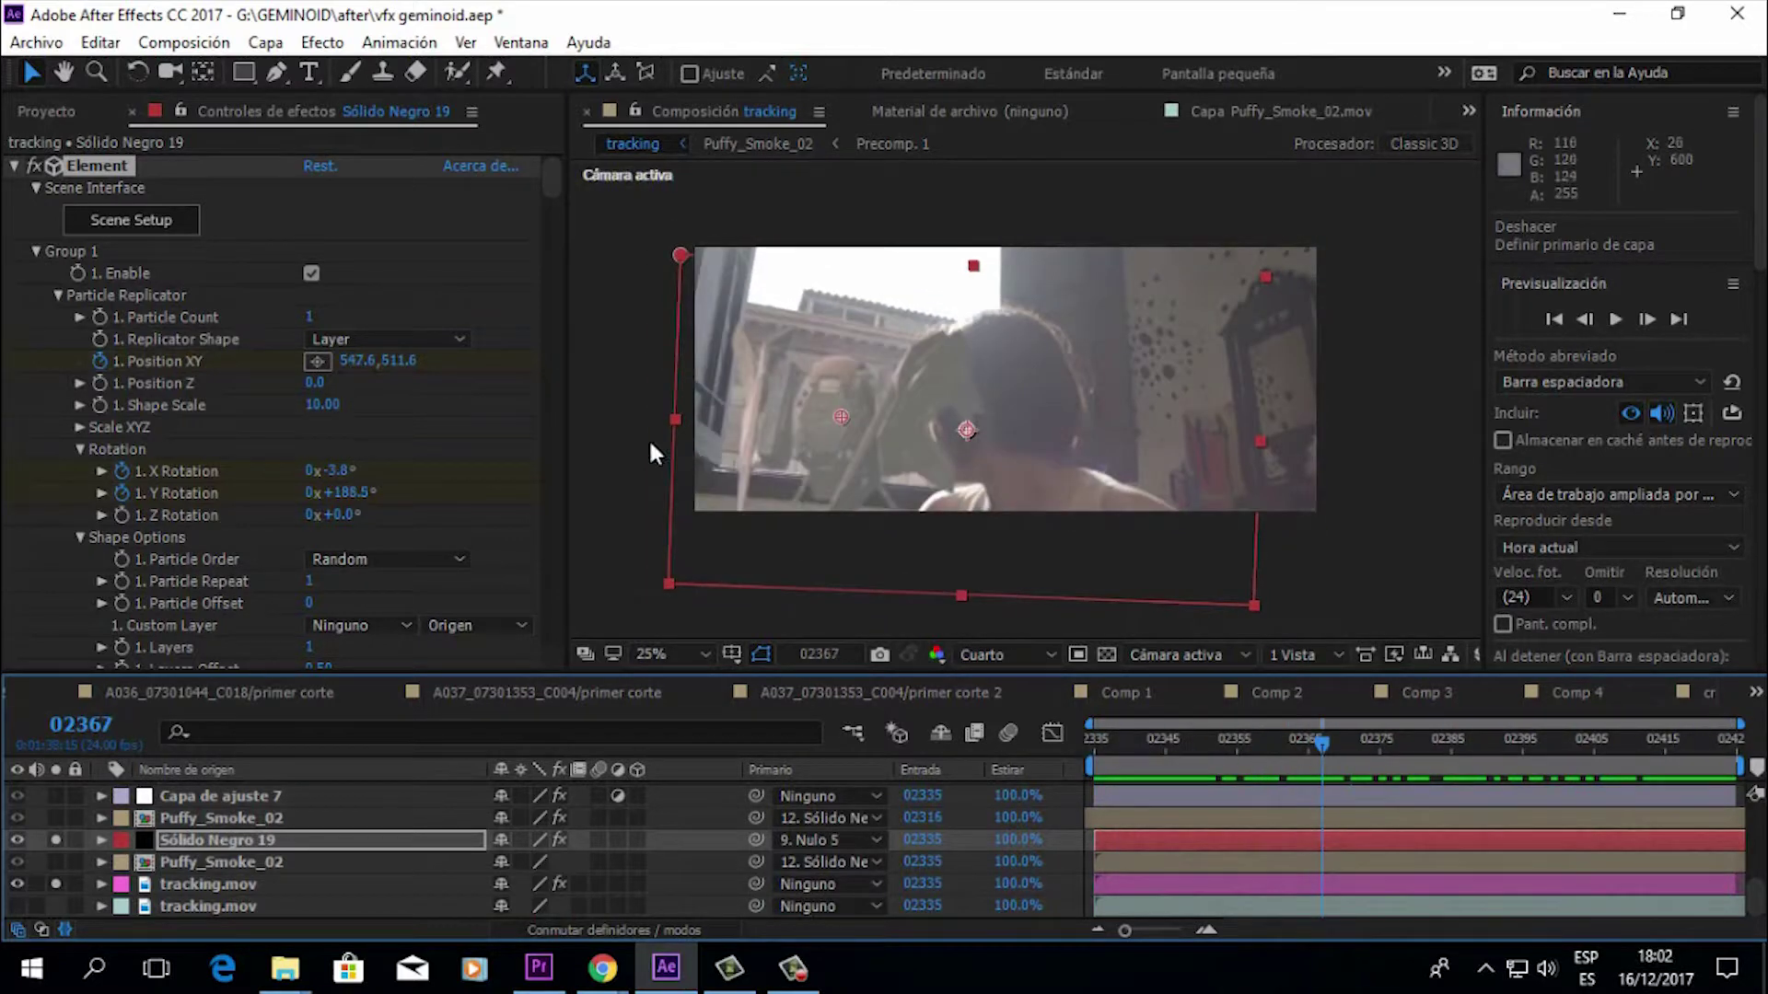
drag(545, 184, 543, 410)
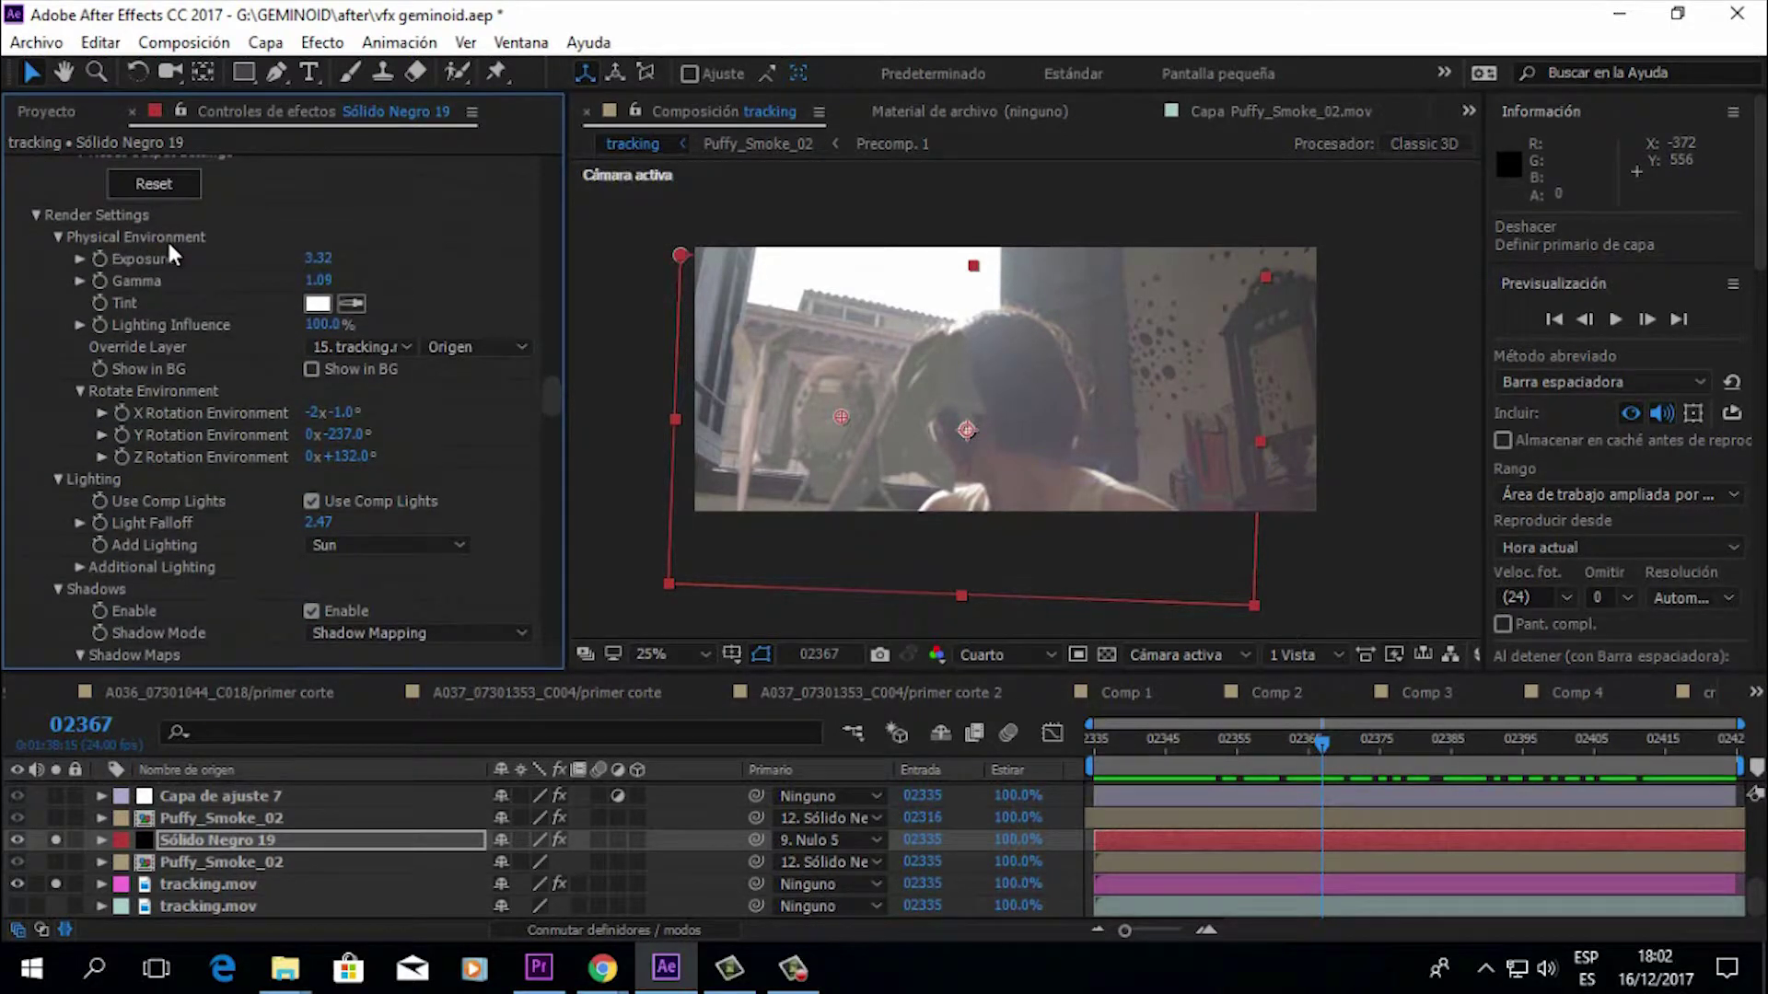
drag(1319, 744, 1558, 757)
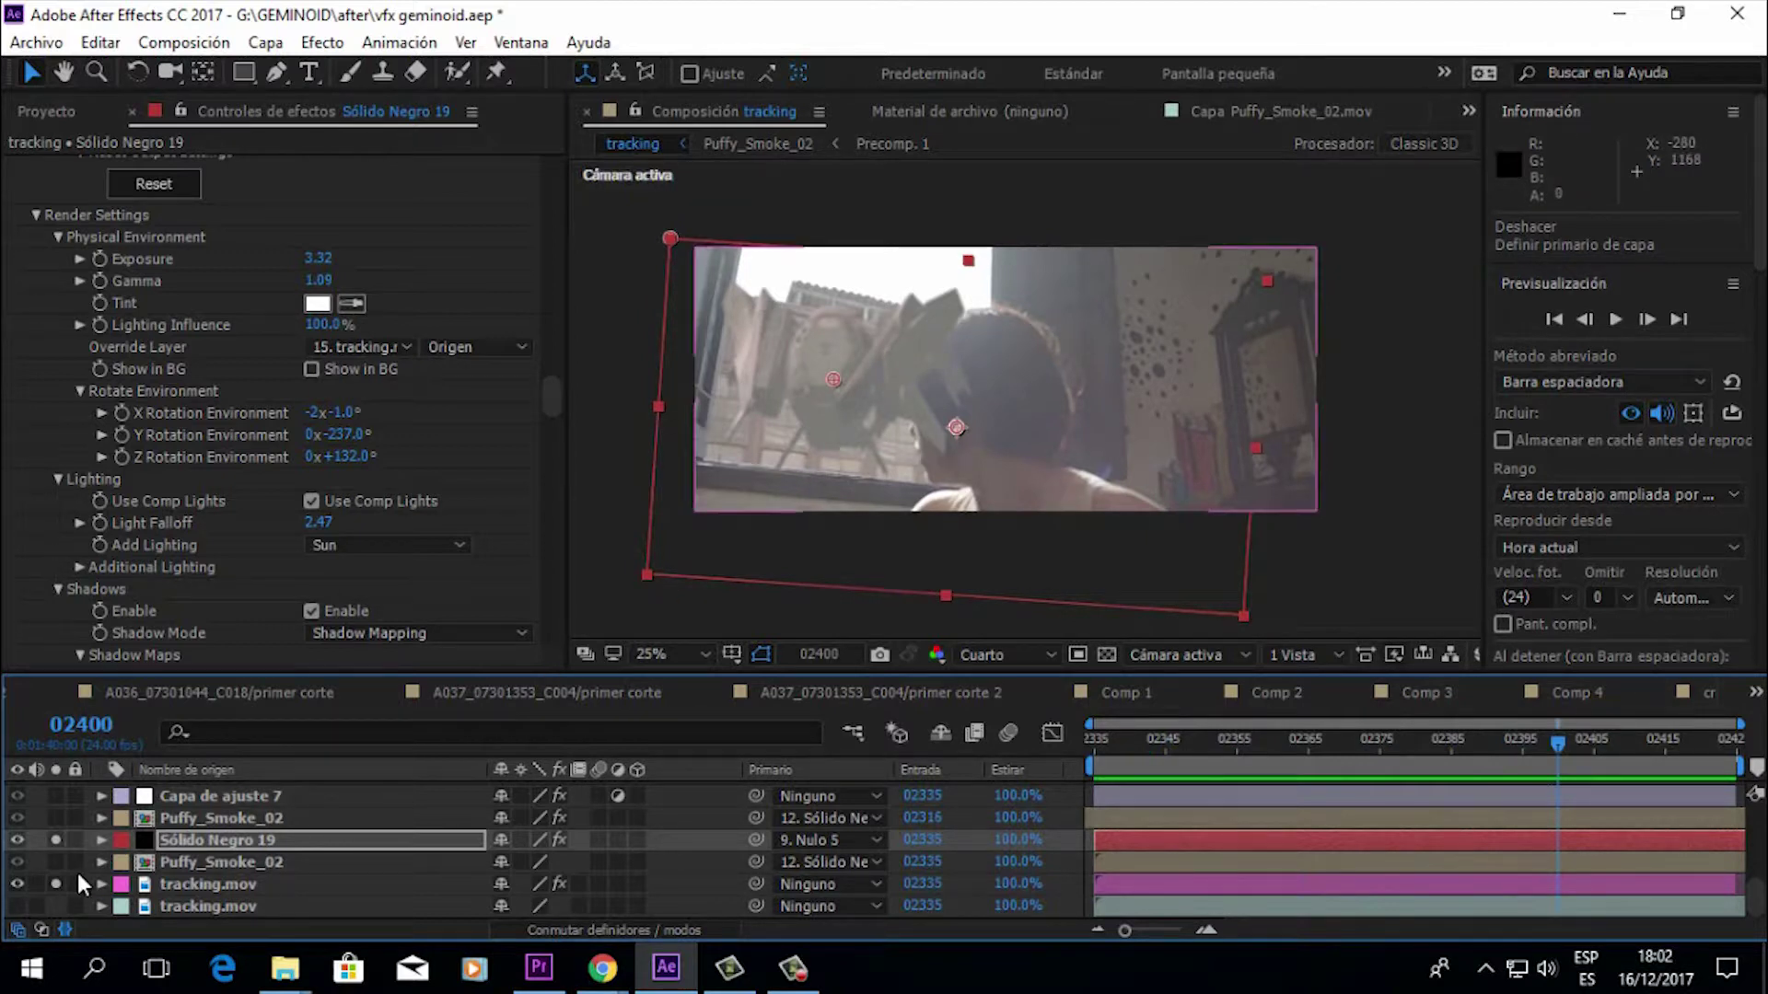
drag(1584, 737, 1250, 765)
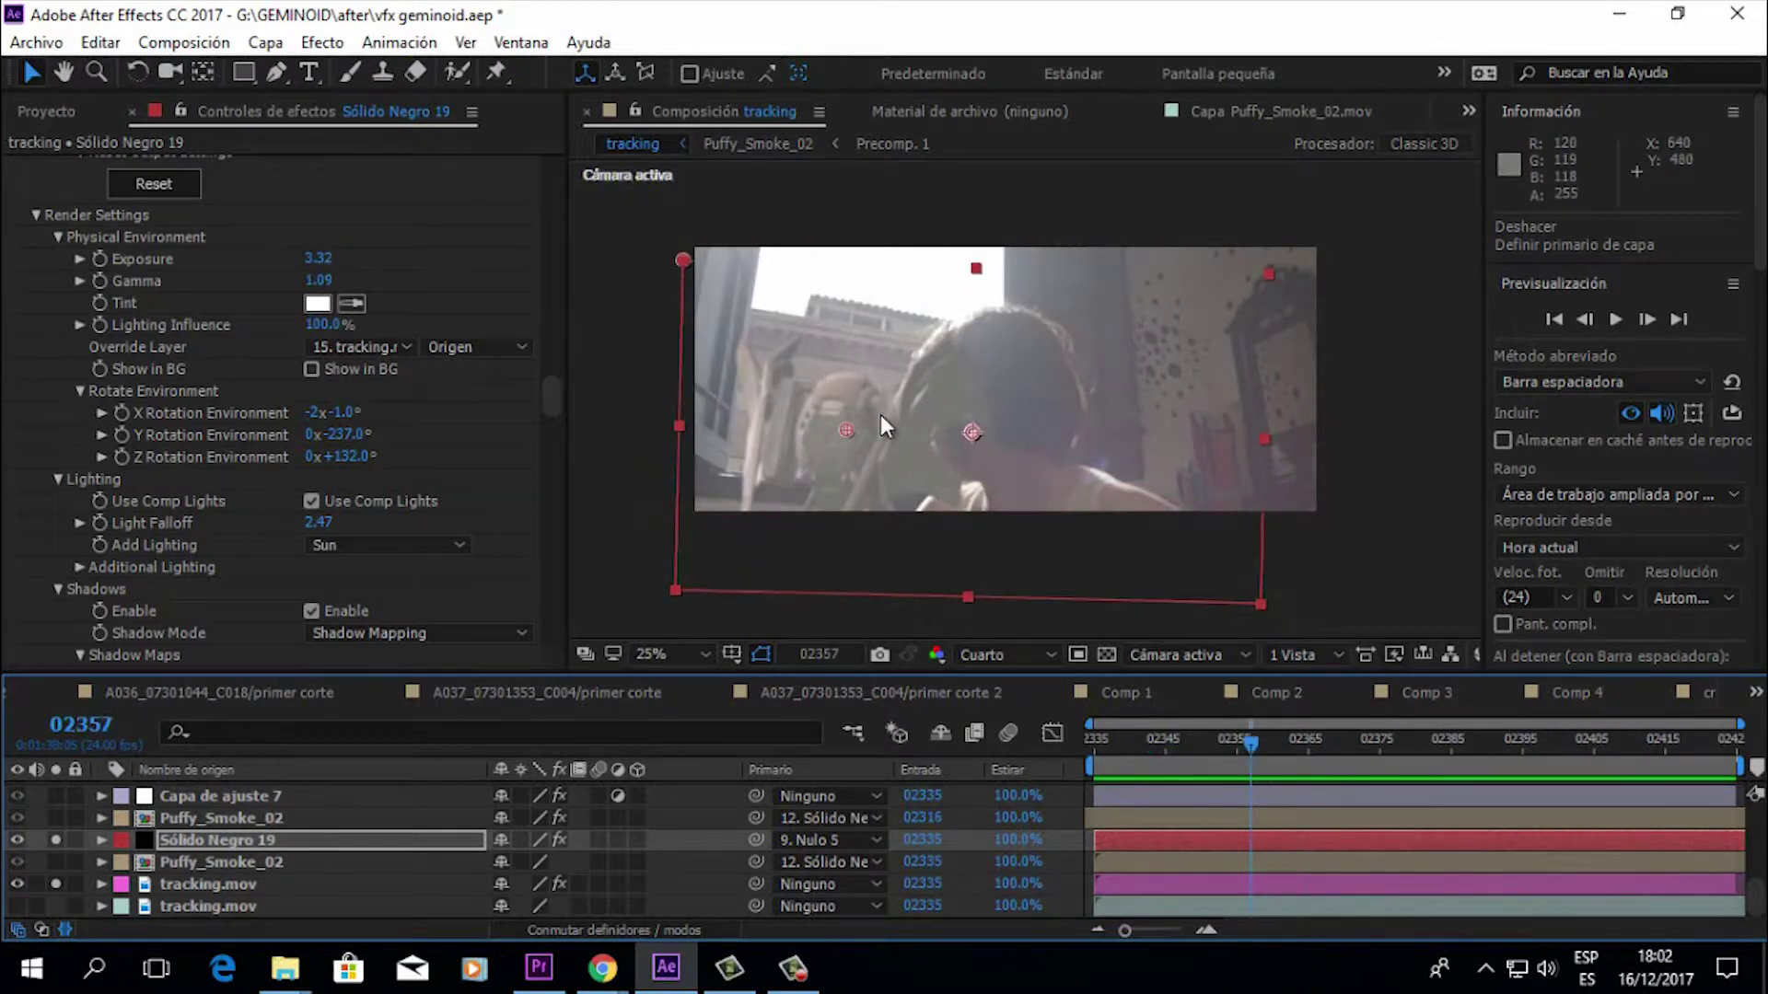
Step: Move the playhead to frame 02378 and collapse the Nulo 5 layer's properties
drag(1221, 751, 1400, 771)
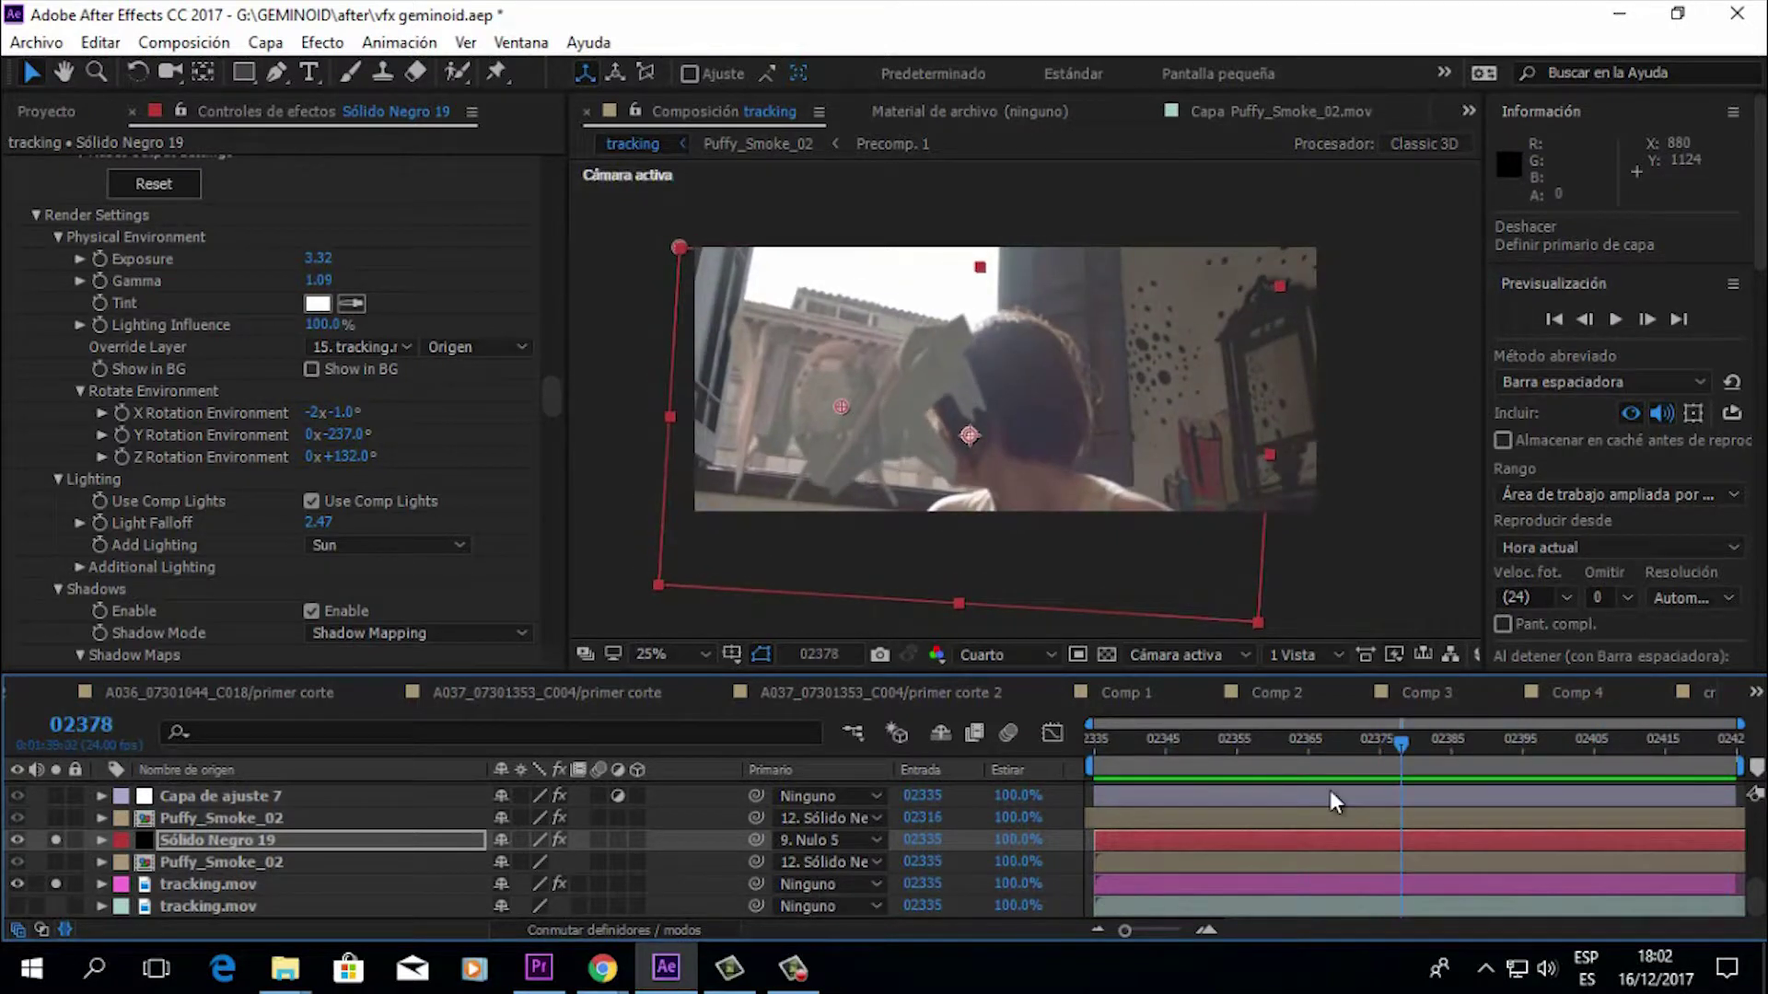
scroll(212, 891, down, 5)
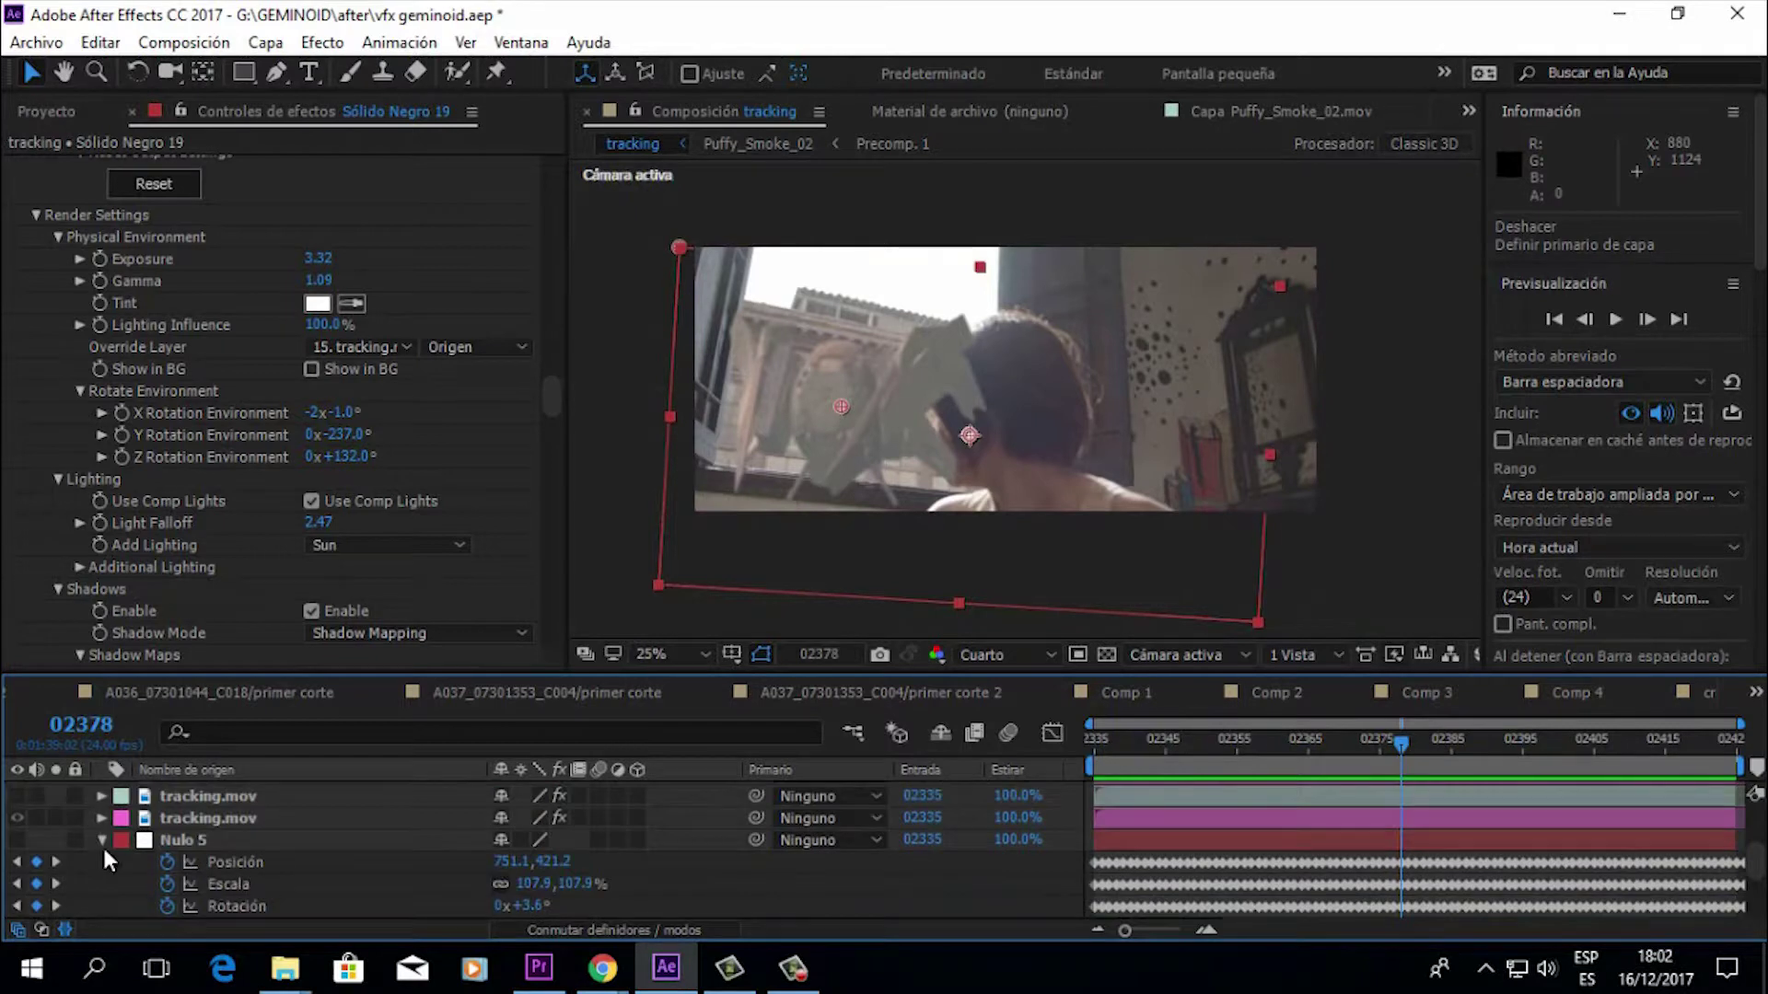
click(102, 838)
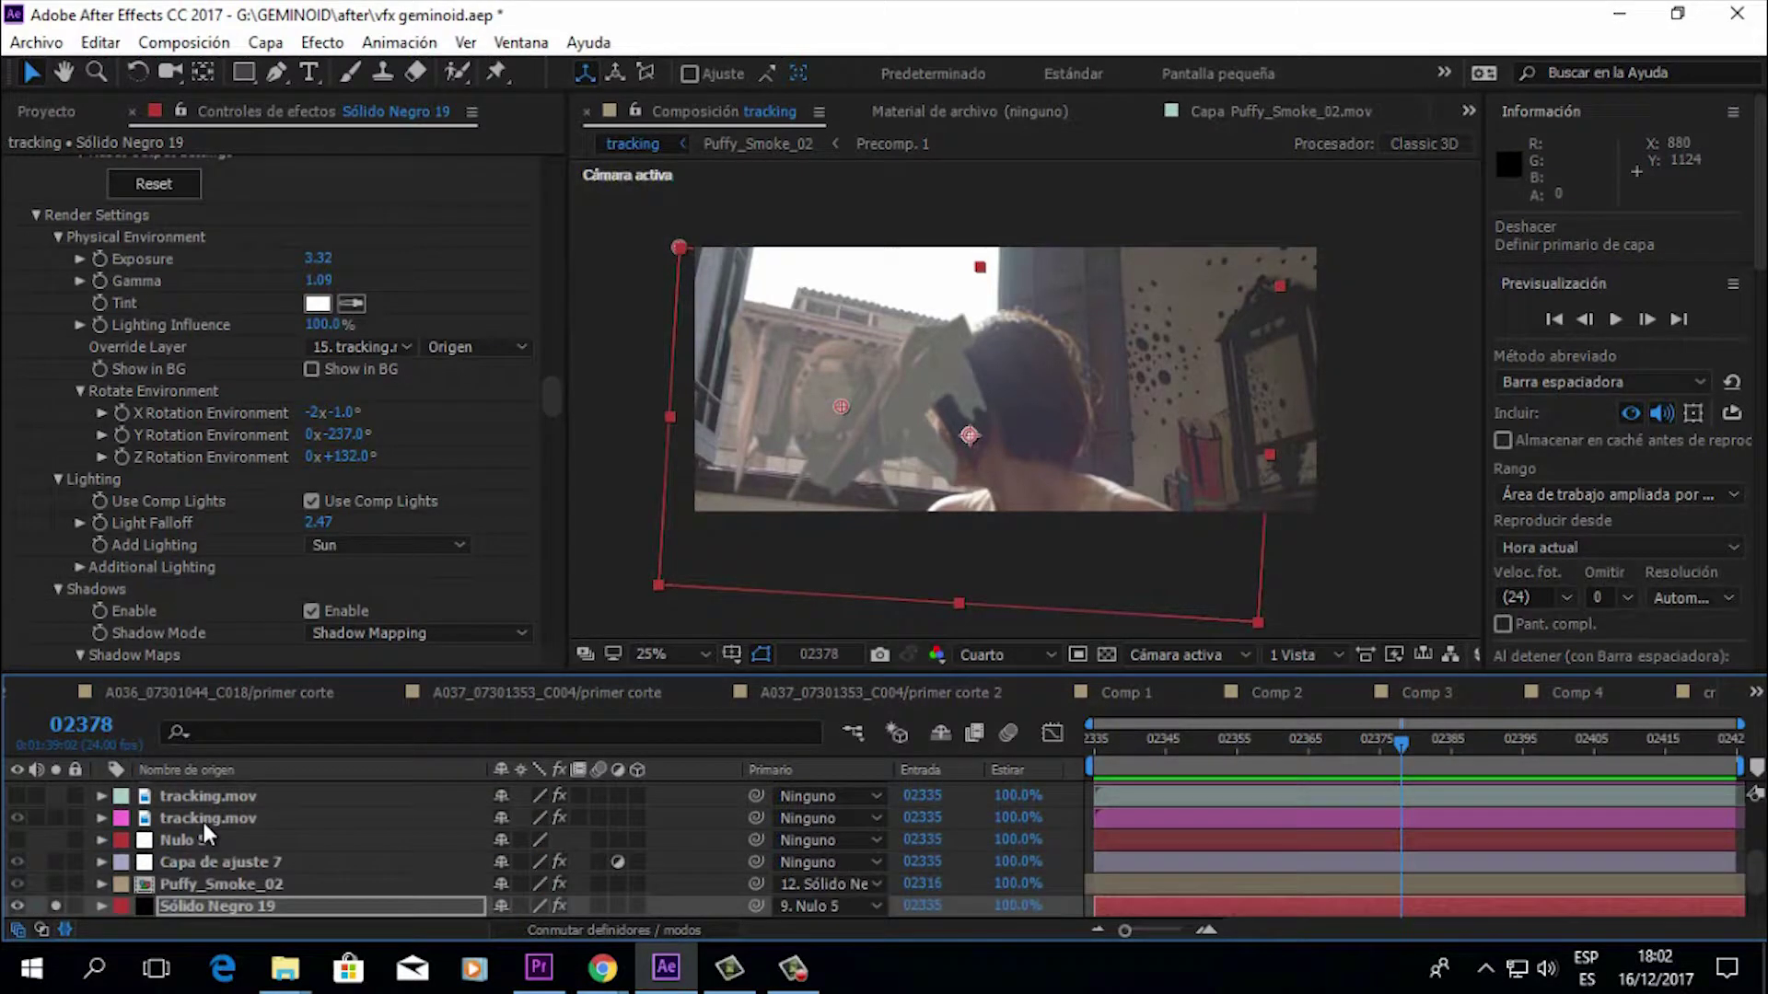
Step: Compare the masks on the tracking.mov duplicates and solo the one masked around the head and shoulders
click(203, 820)
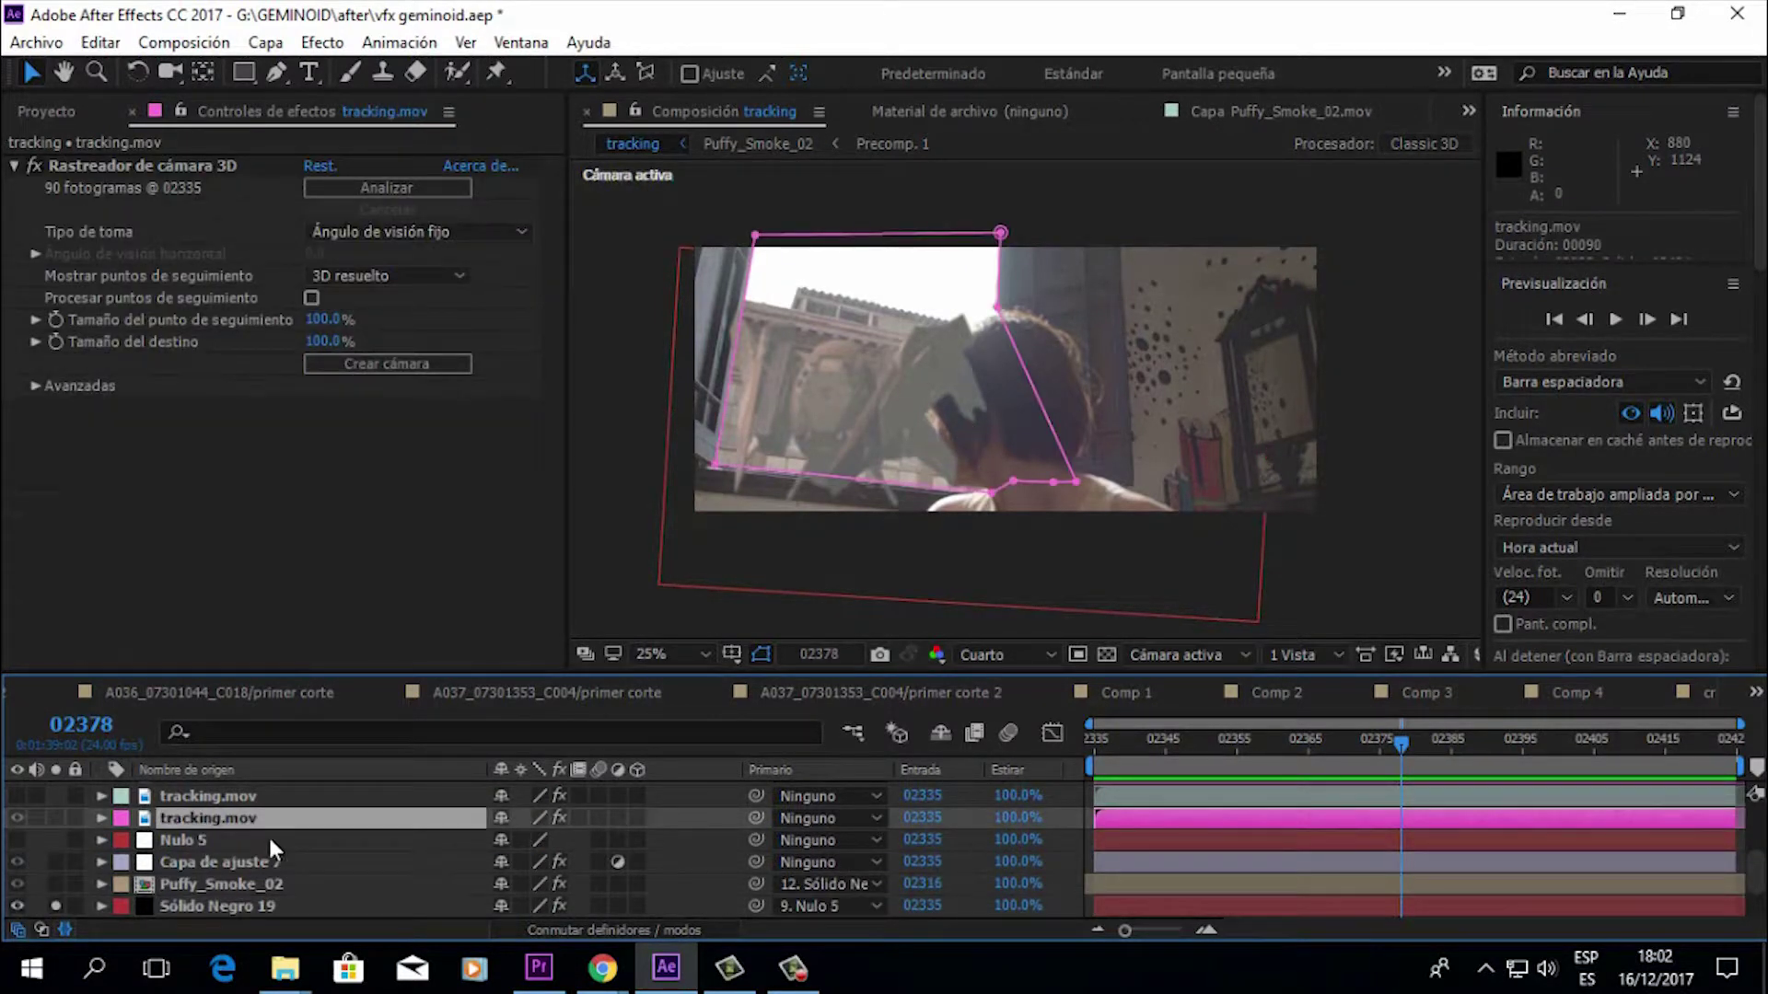
click(195, 794)
scroll(329, 834, up, 2)
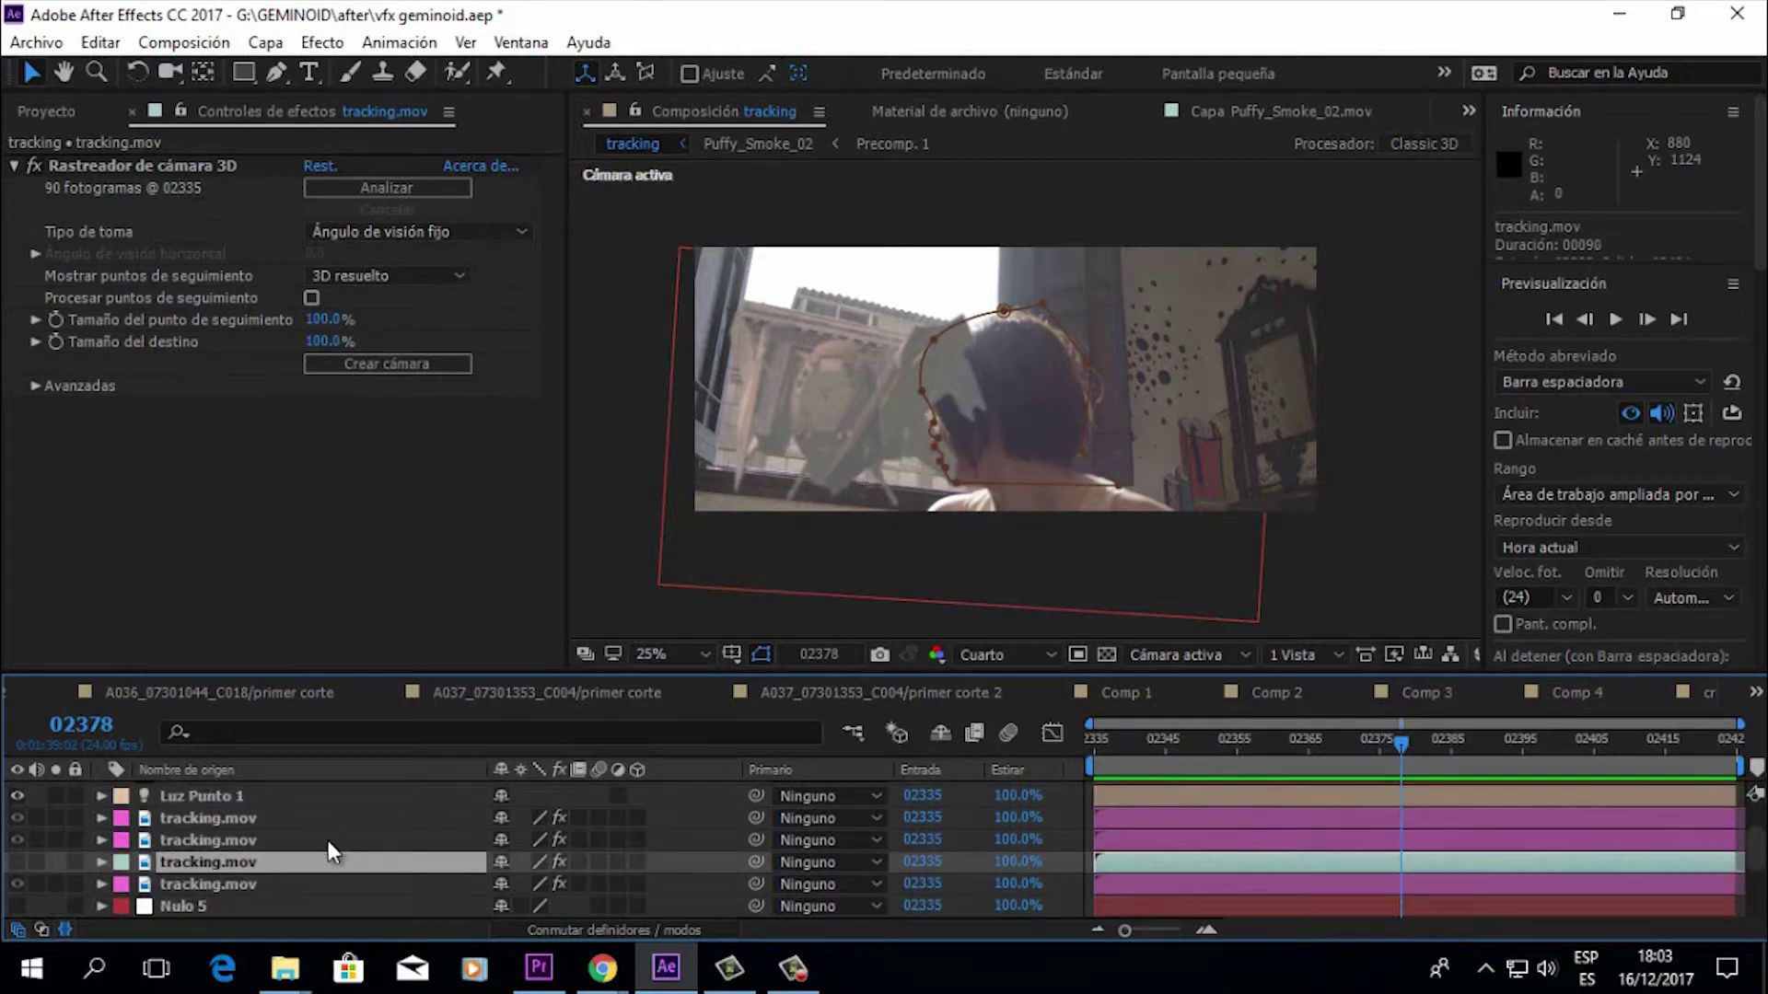
click(202, 838)
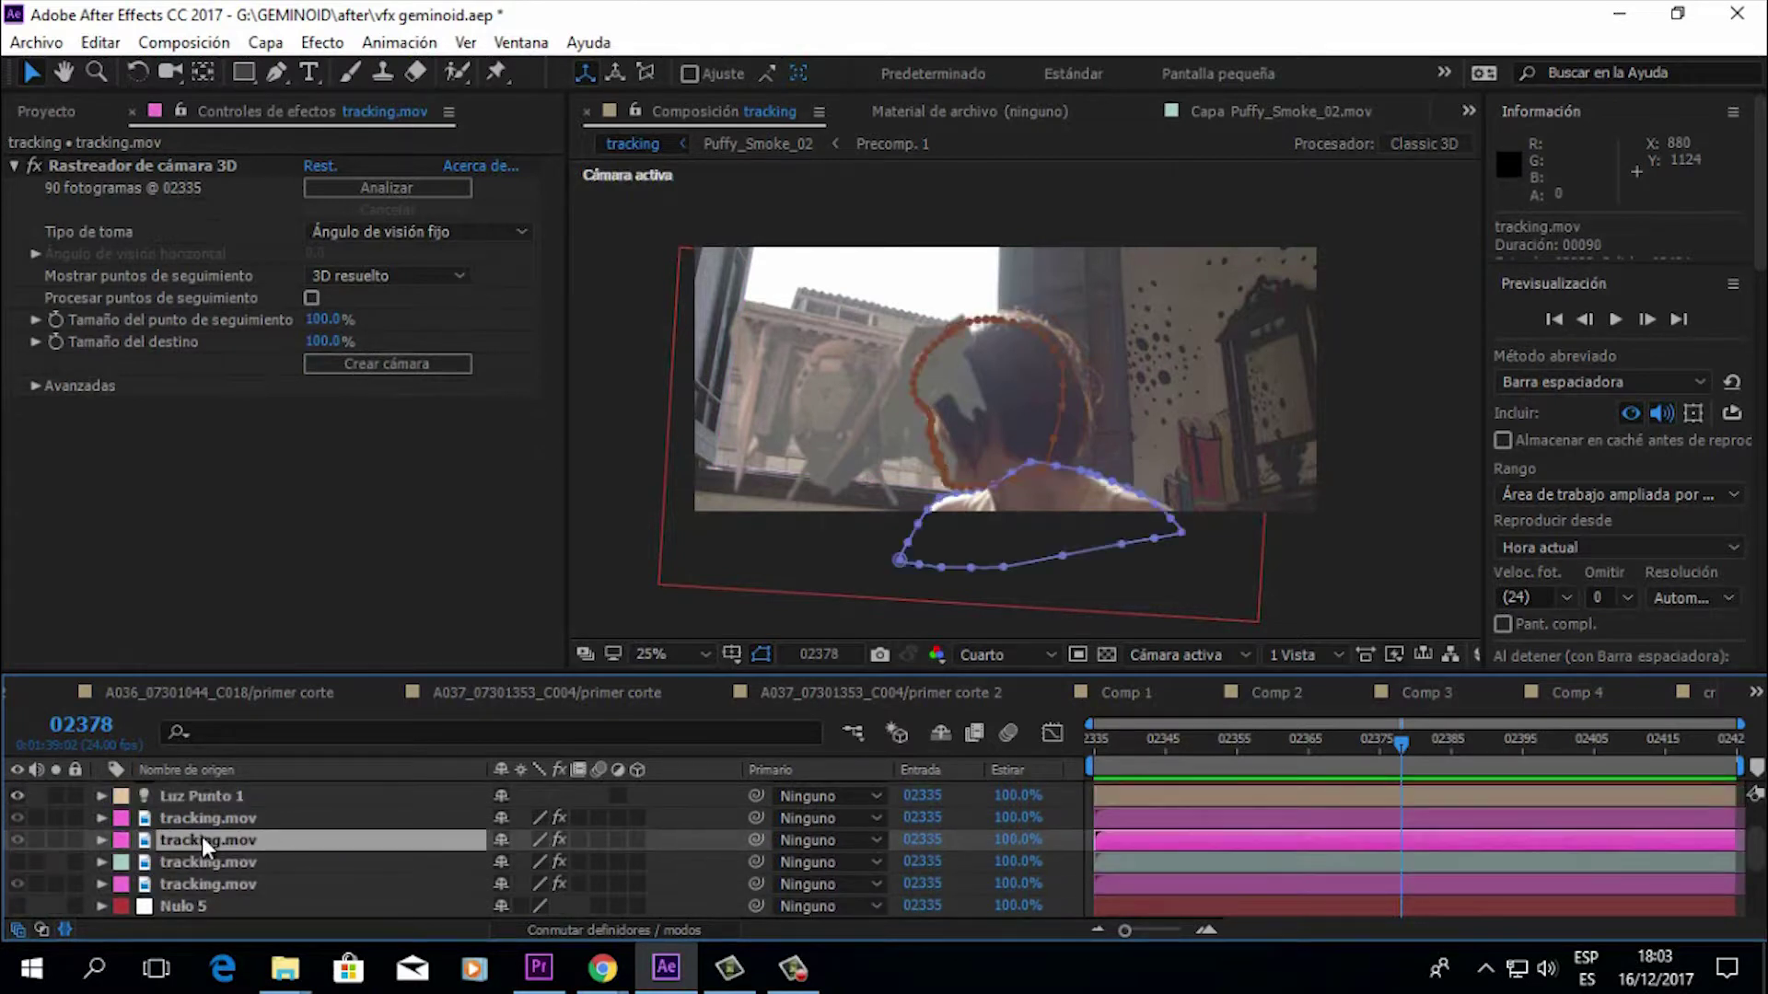
click(55, 839)
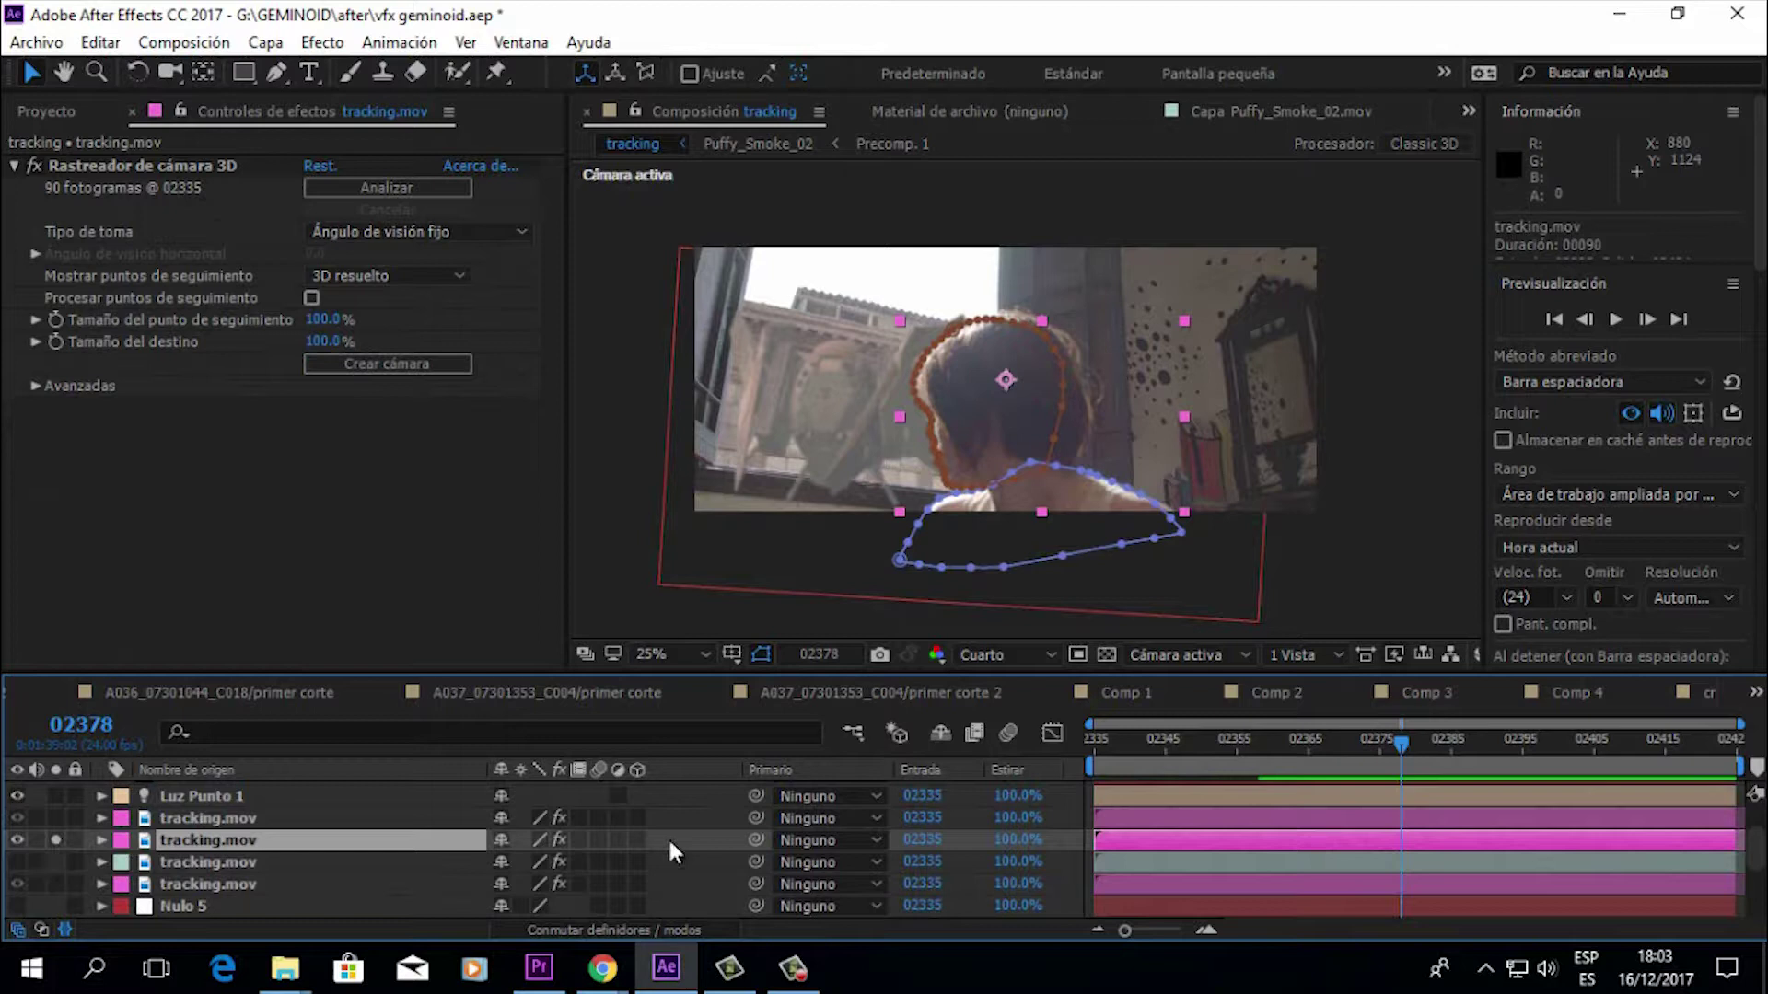
Step: Deselect the layer, then preview and scrub the shot to examine the actor's cutout in front of the drone
click(1069, 865)
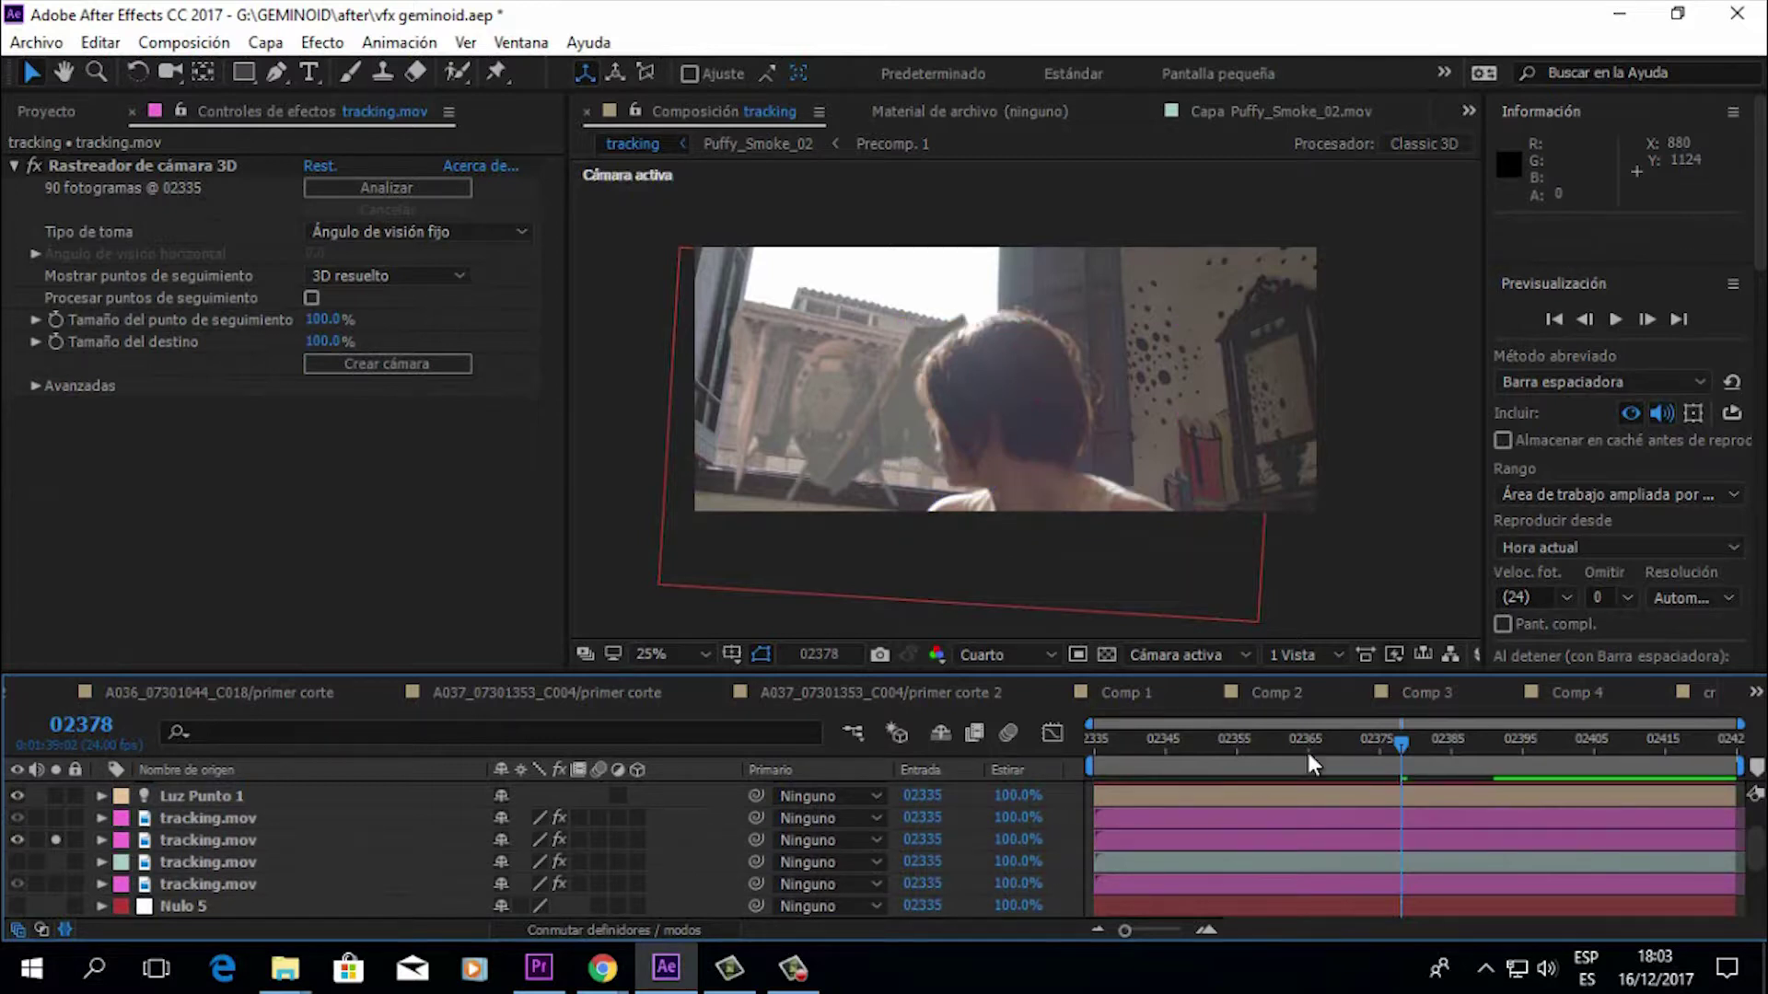
drag(1387, 743, 1225, 749)
key(space)
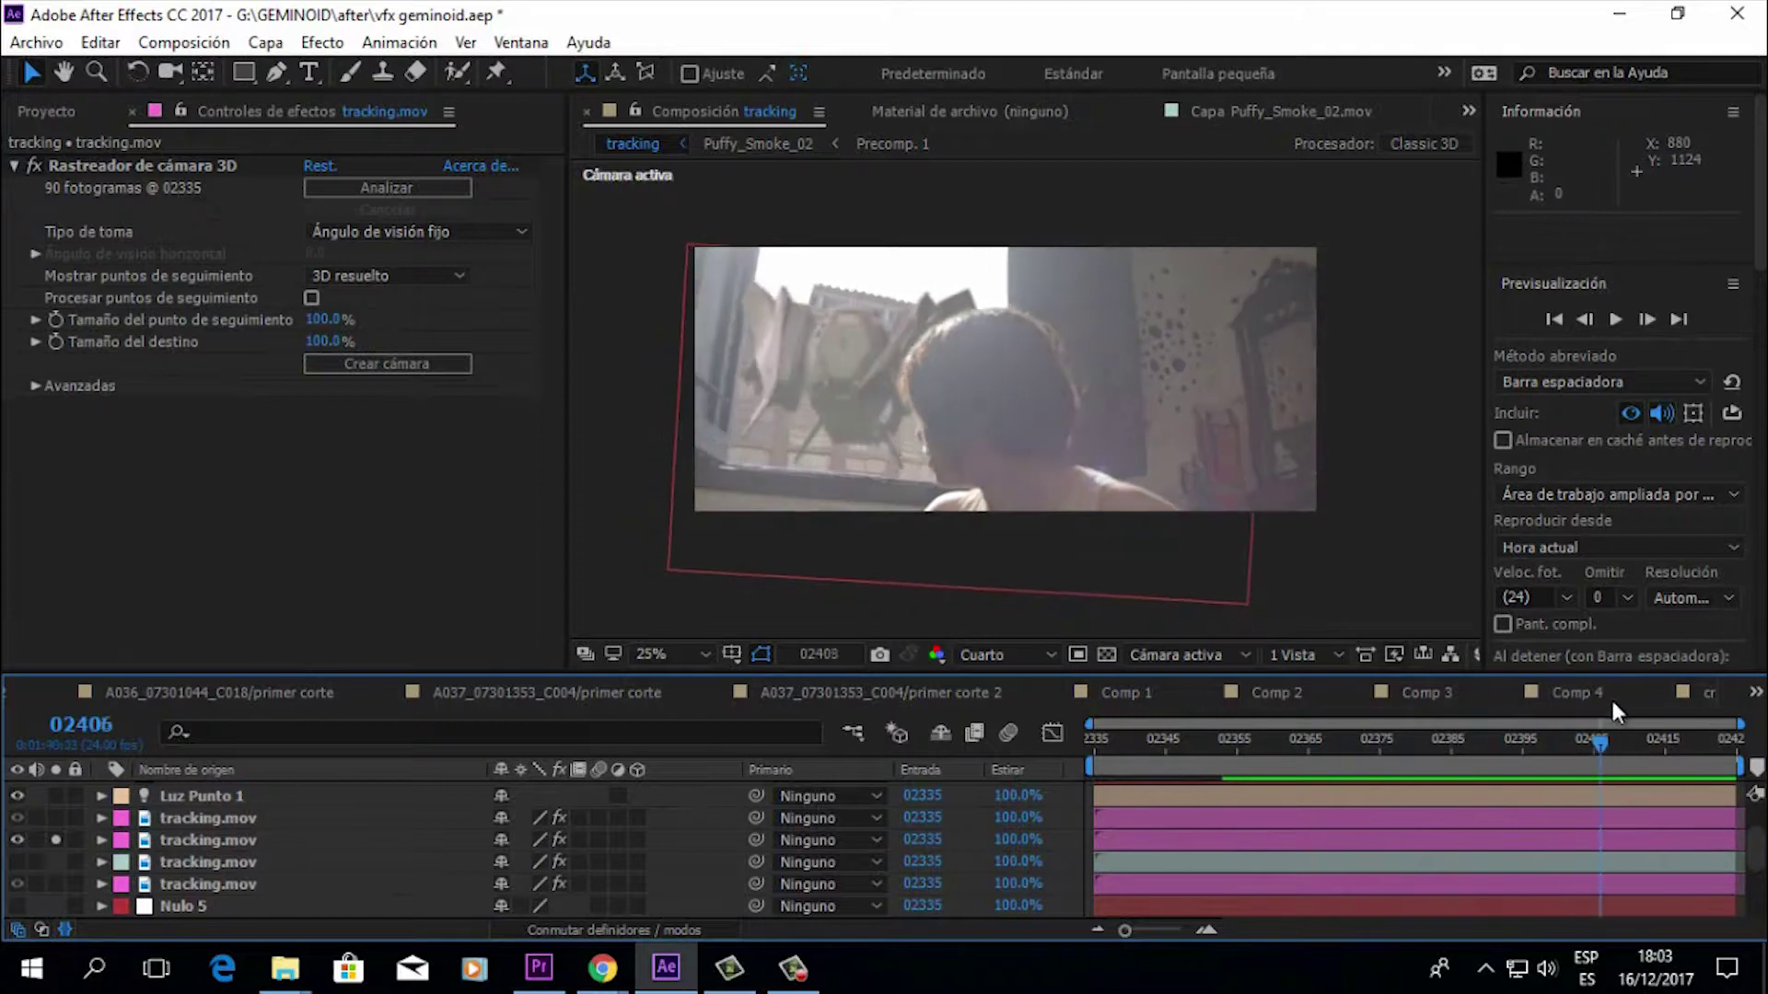
mouse_move(1455, 738)
mouse_down()
mouse_move(1416, 714)
mouse_move(1109, 737)
mouse_move(1665, 738)
mouse_move(1435, 749)
mouse_up()
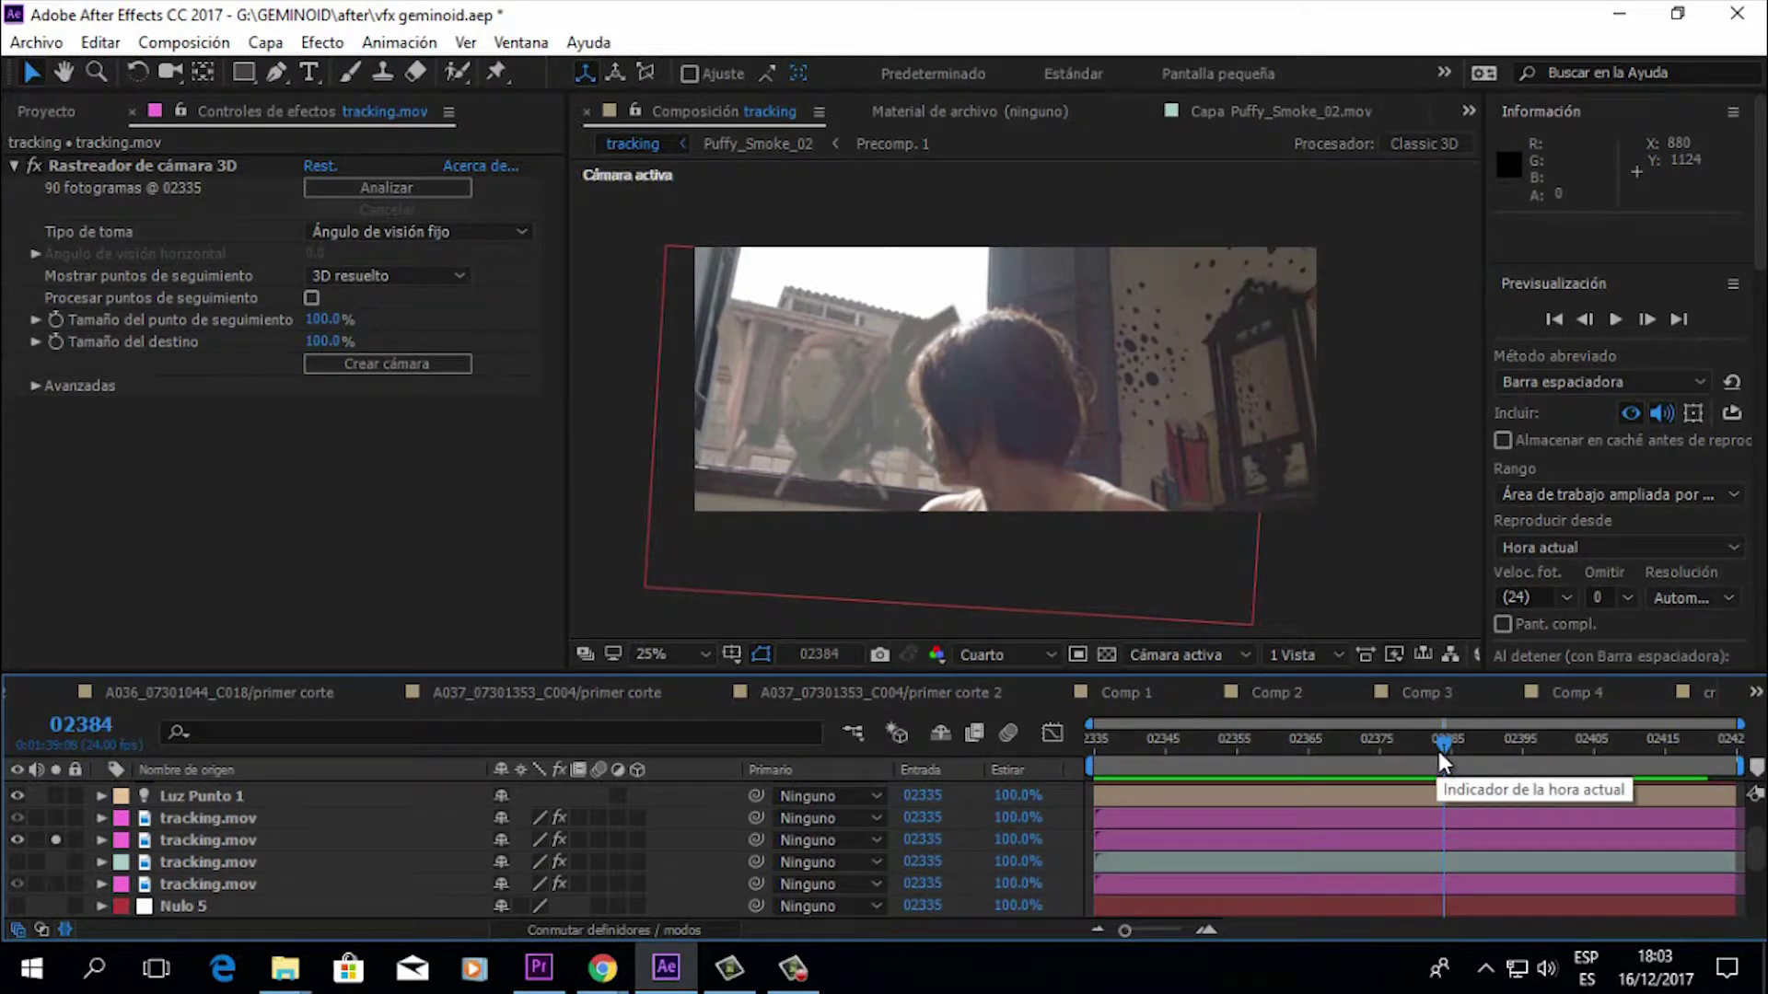
drag(1447, 744, 1539, 750)
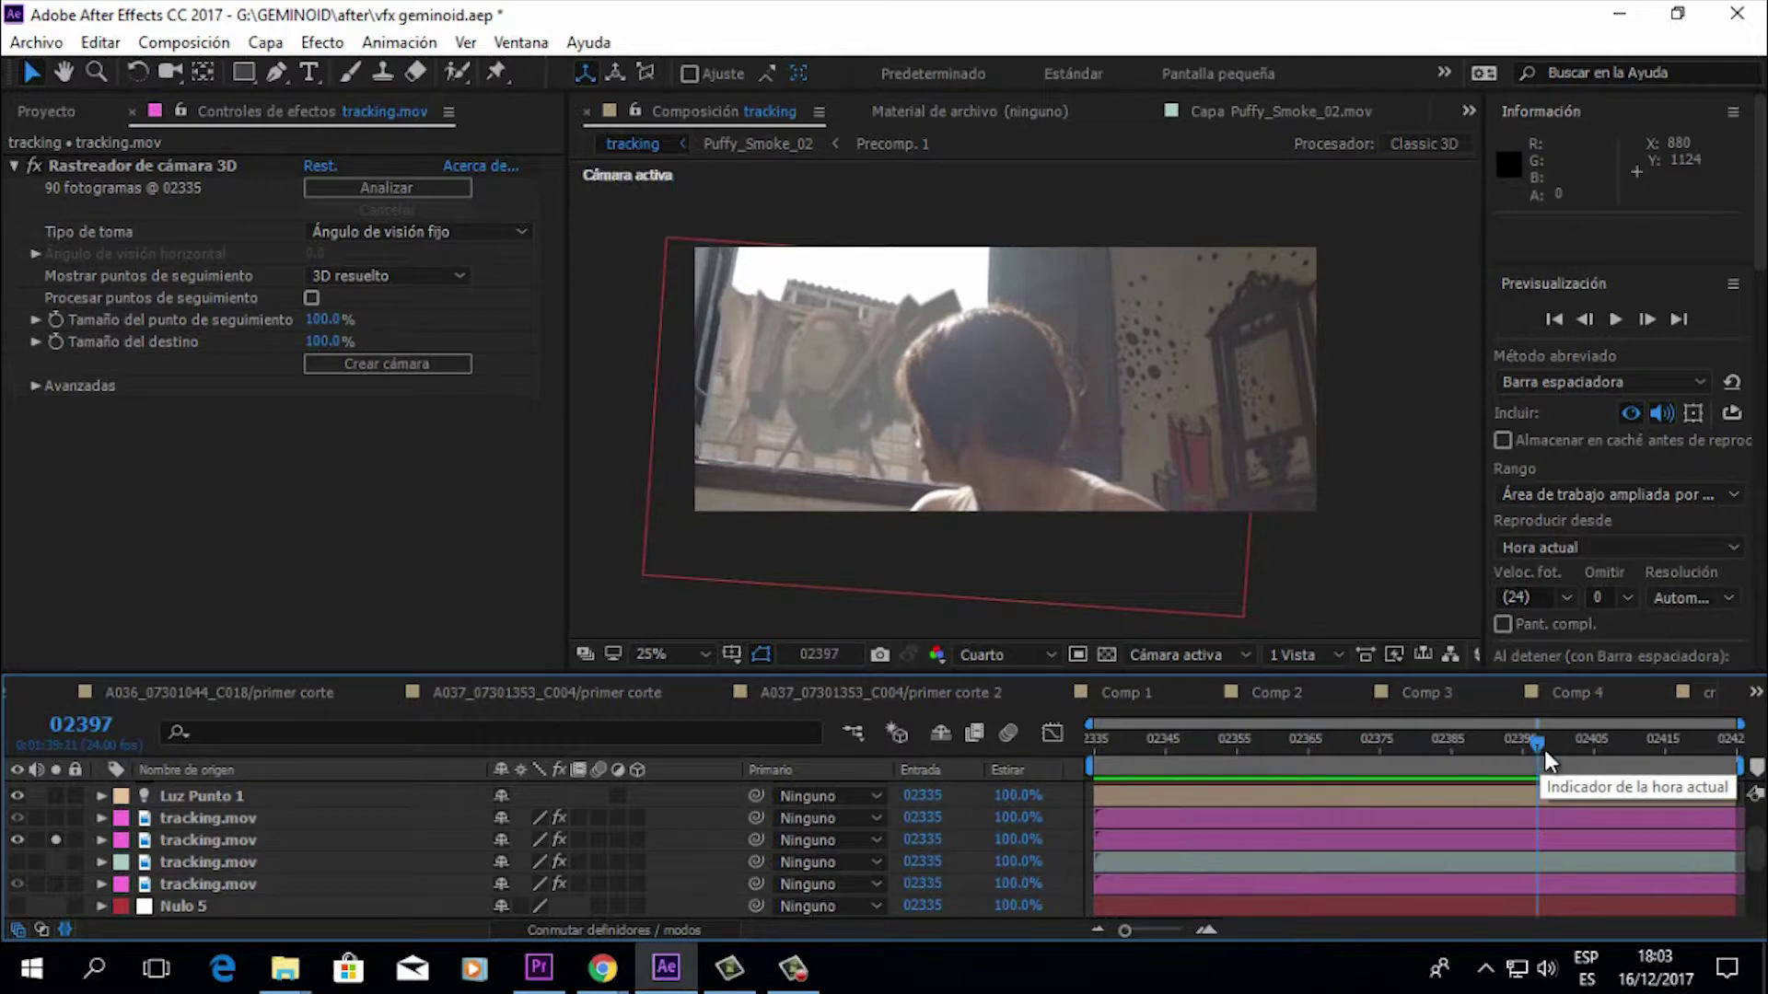
drag(1550, 748, 1465, 744)
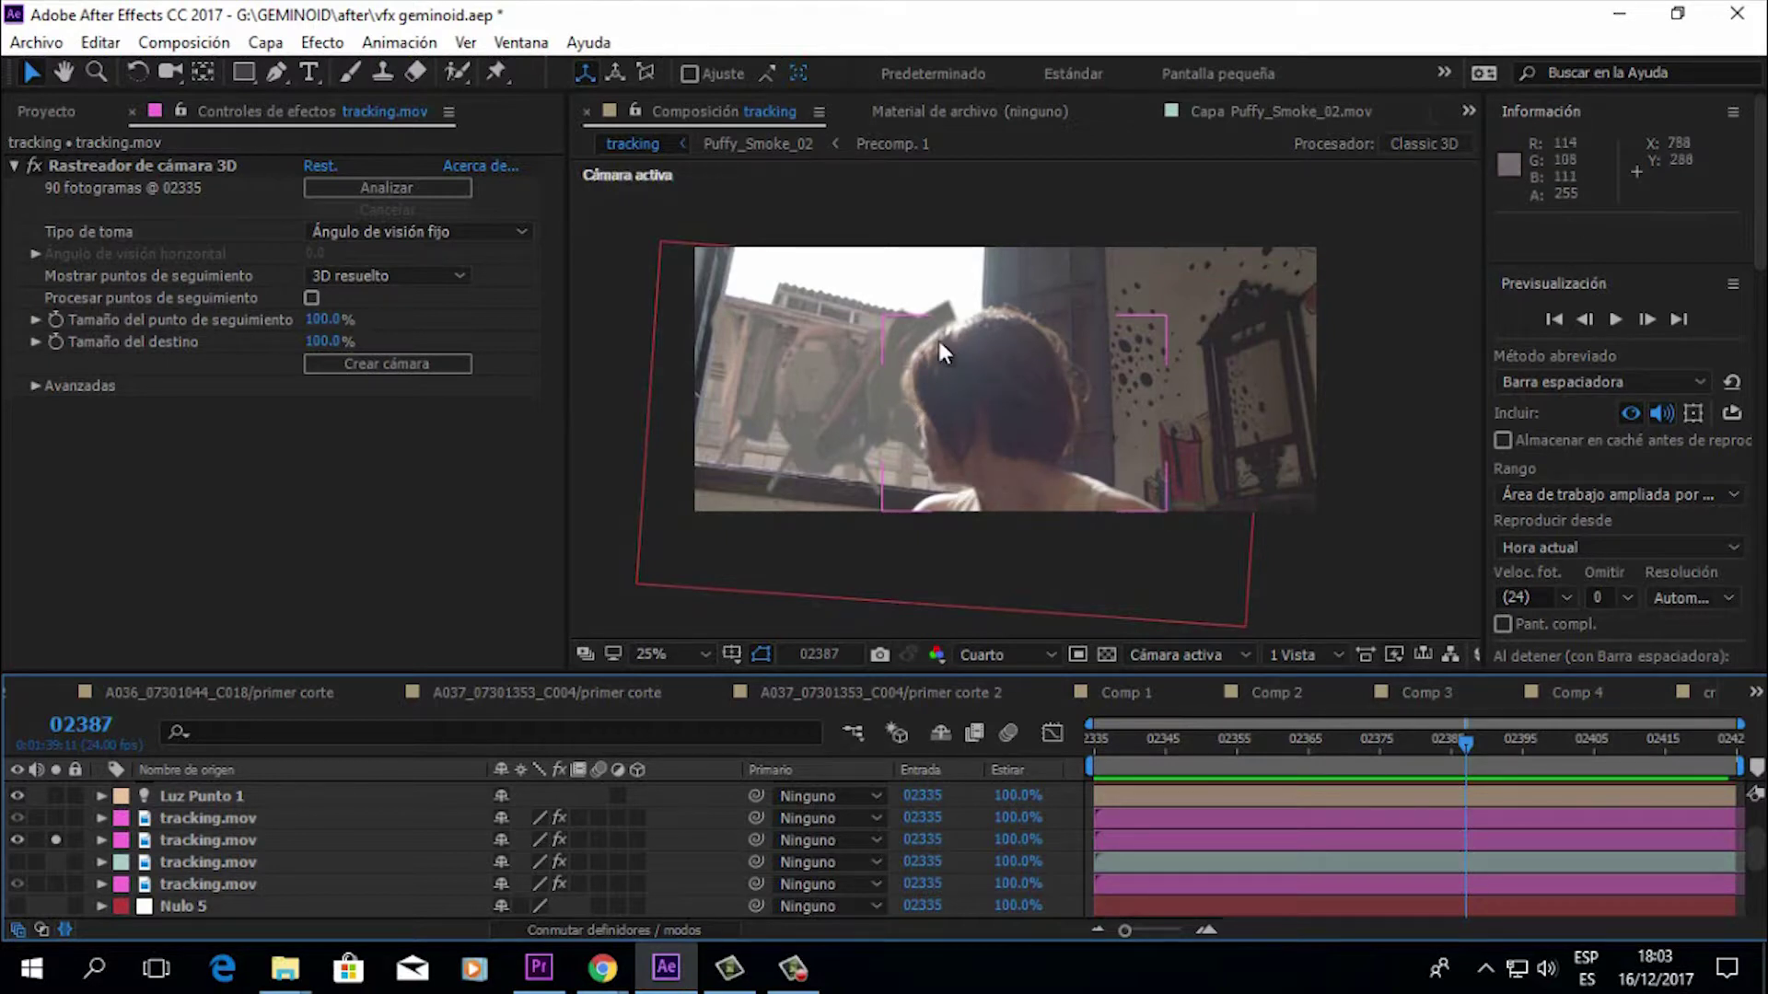
Step: Select the head-and-shoulders cutout layer and scrub back to frame 02335 to examine how its masks follow the actor
click(197, 840)
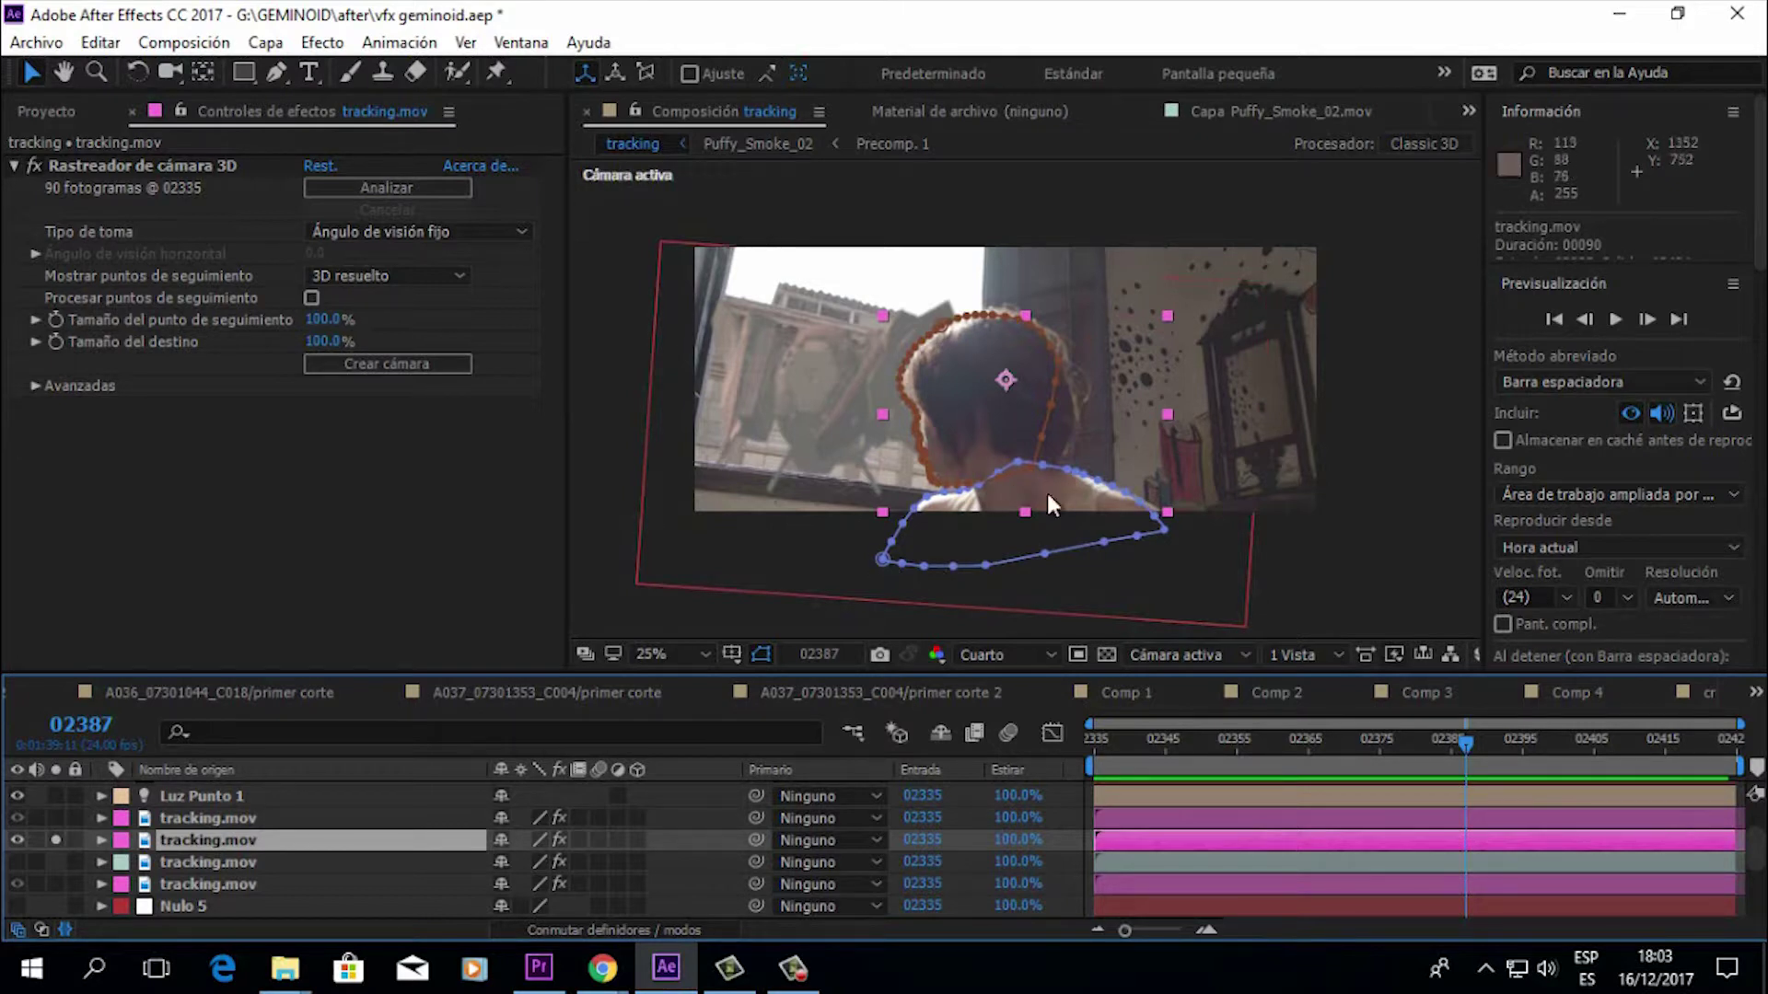
drag(1456, 738, 1158, 753)
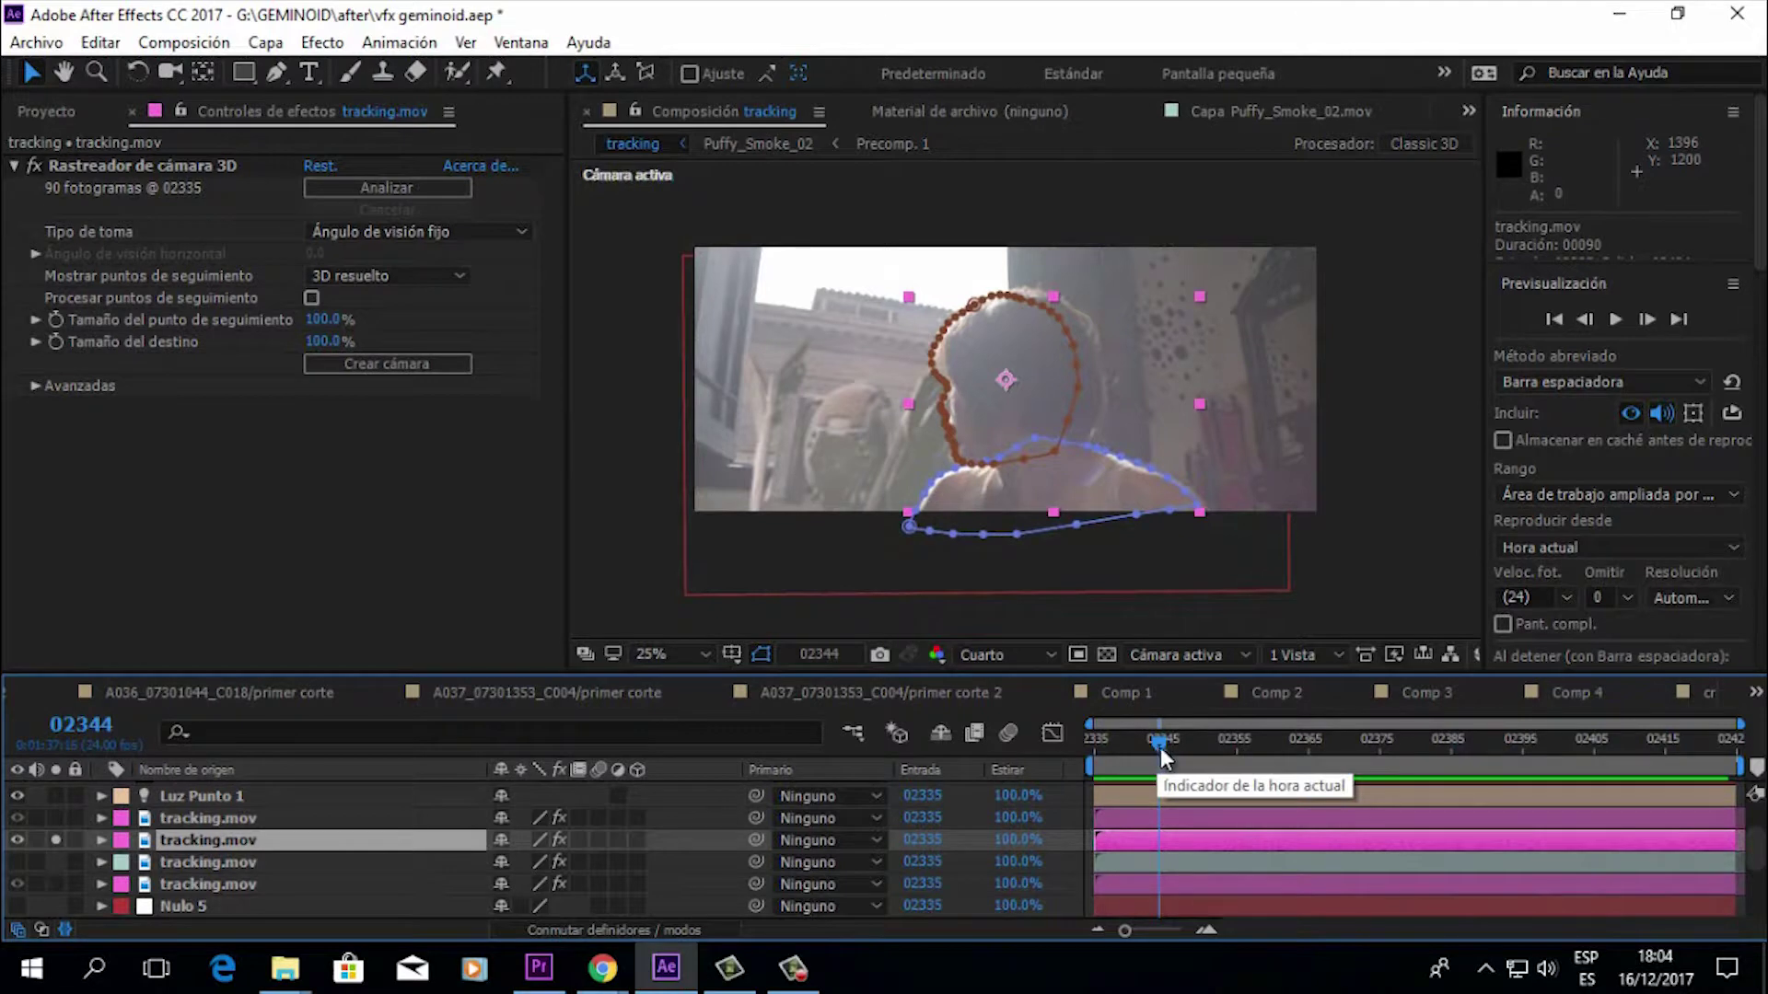
drag(1186, 744, 1316, 742)
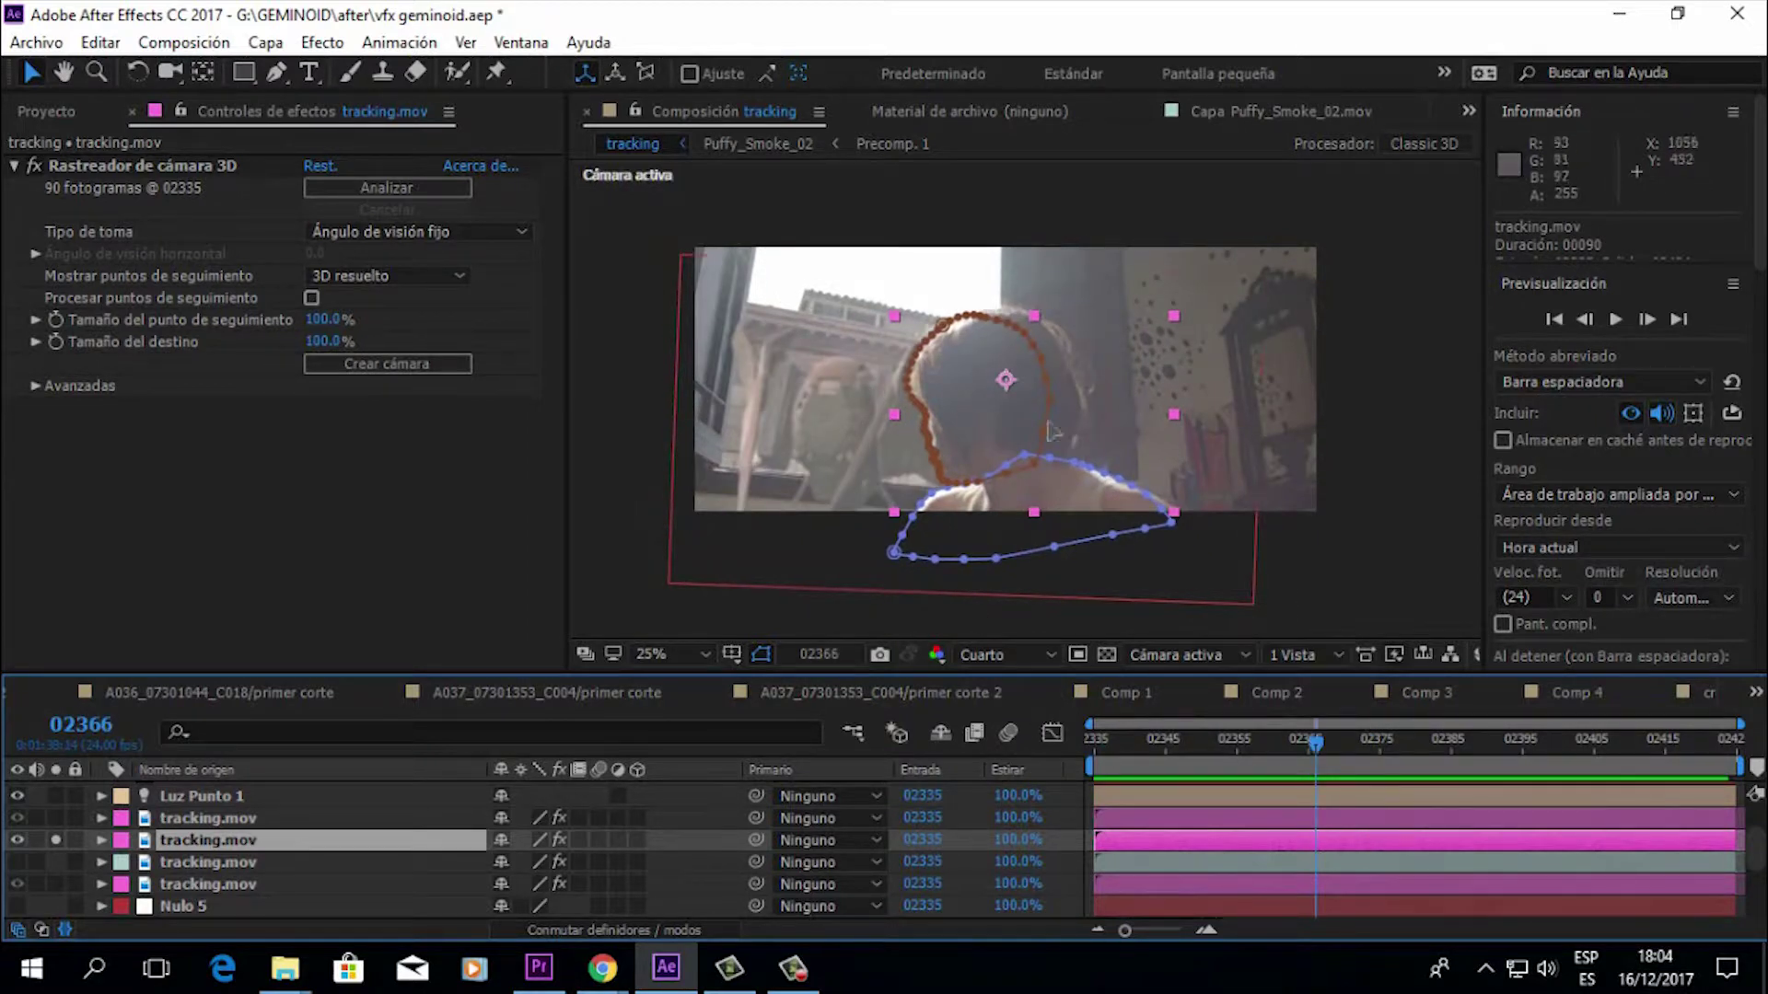
drag(1318, 737, 1093, 750)
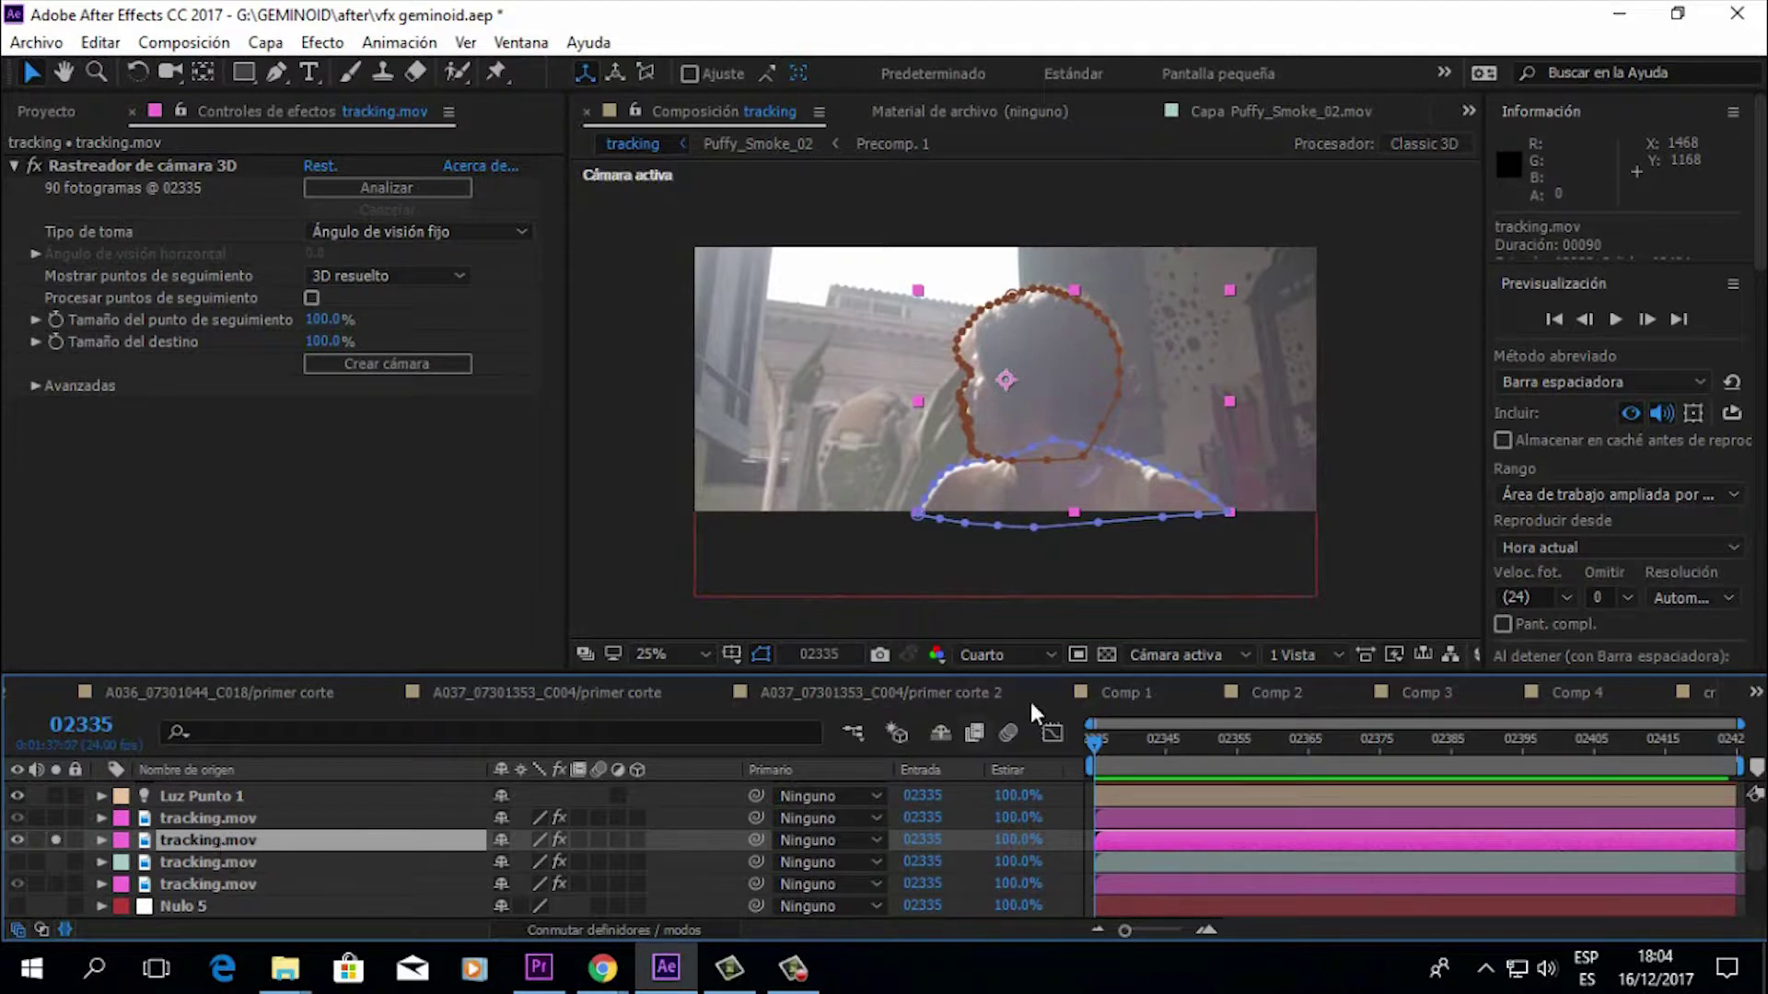
Step: Check the lower layers, reselect the head-and-shoulders cutout, and scrub across the shot to examine its animated masks
scroll(1151, 904, down, 3)
click(1142, 906)
scroll(1157, 907, up, 3)
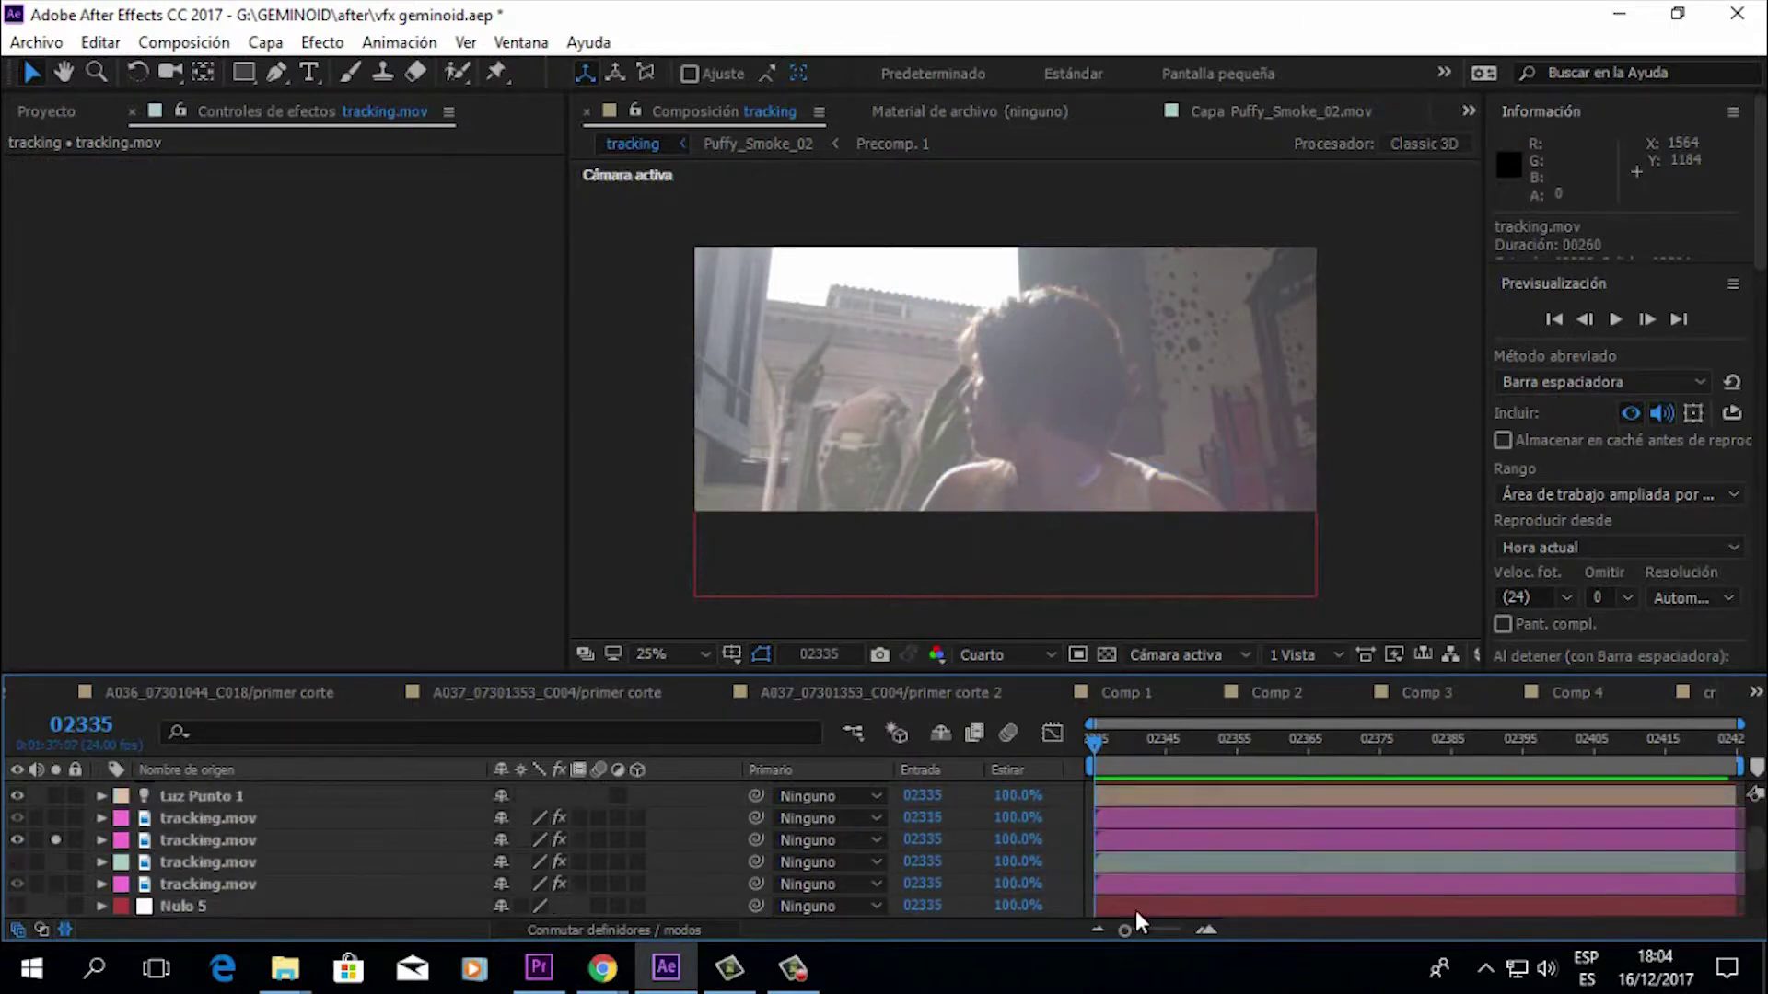
click(247, 838)
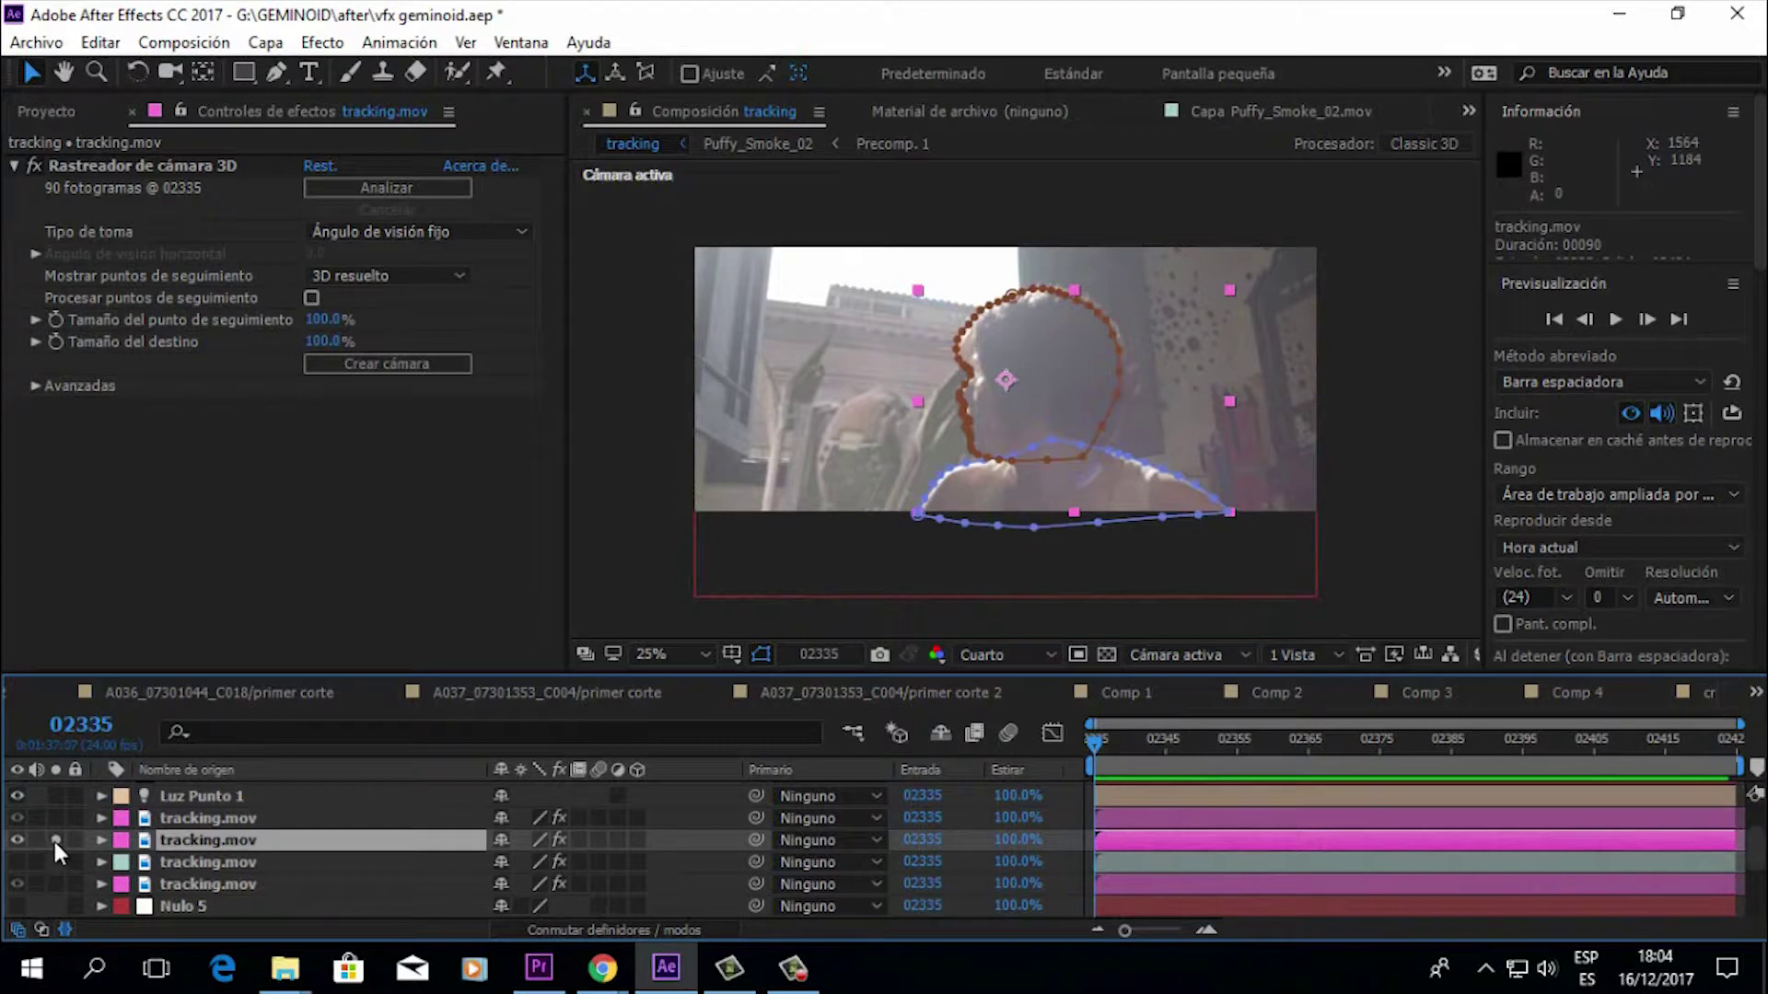
drag(1101, 761, 1722, 760)
drag(1600, 761, 1145, 763)
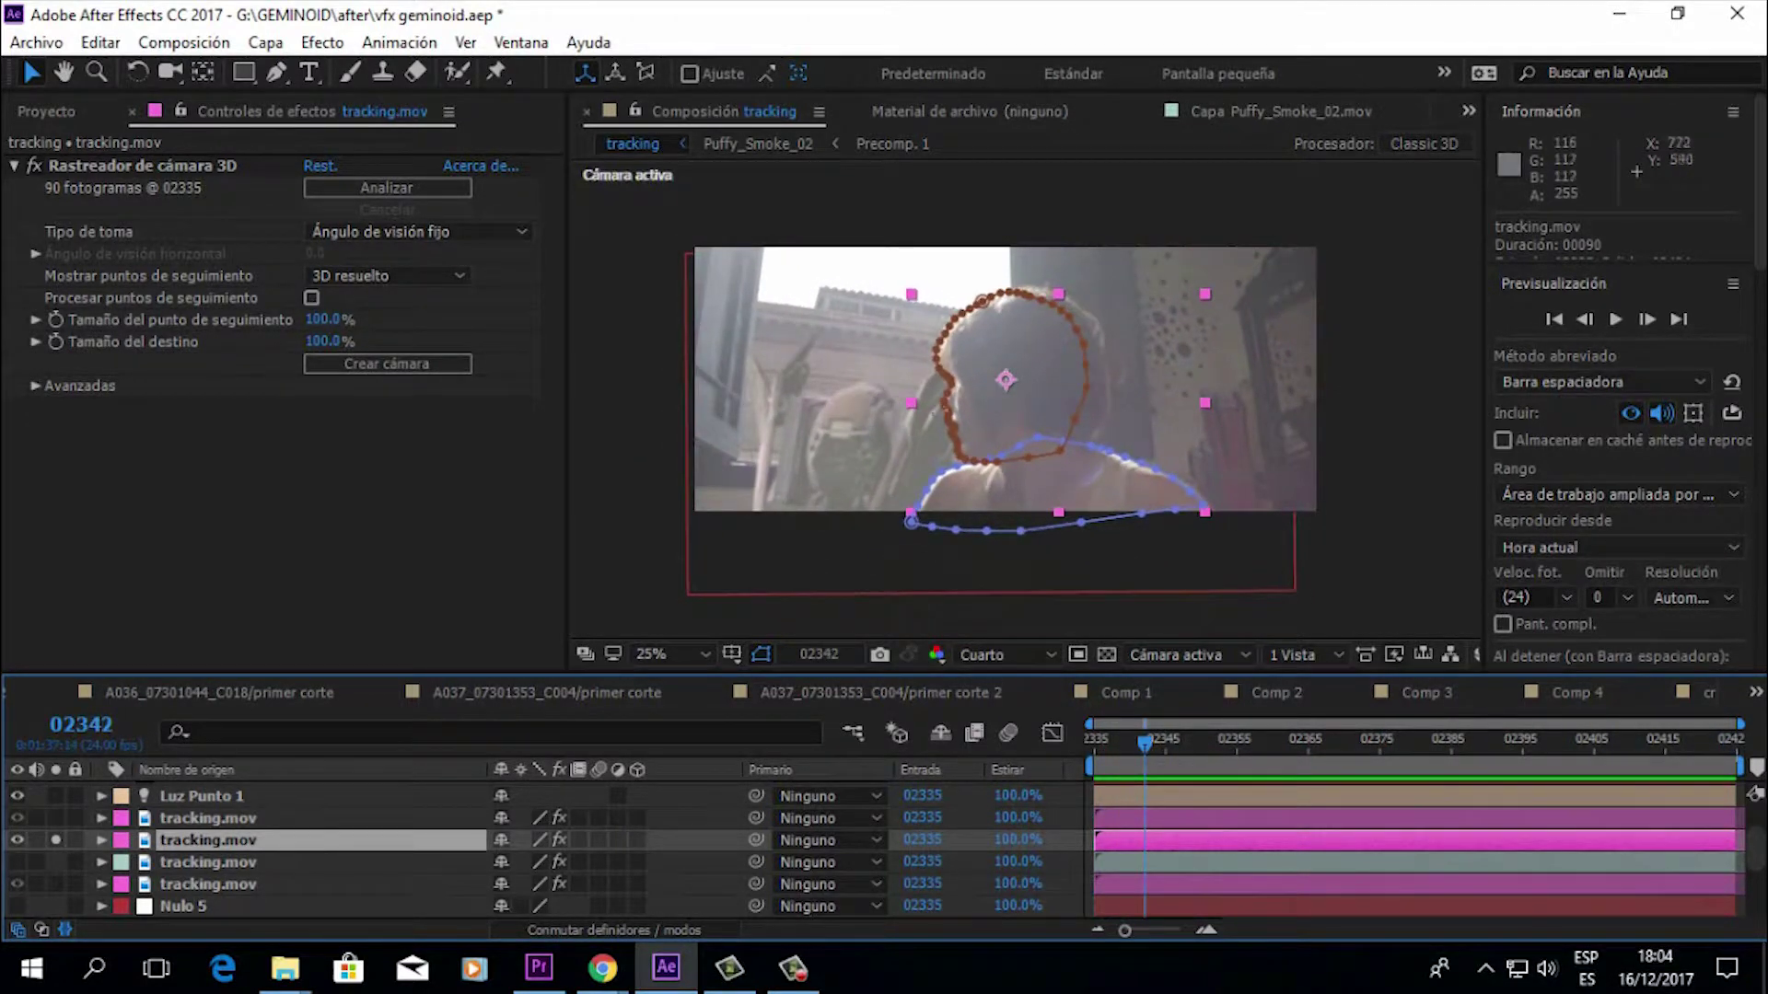
drag(1164, 755, 1564, 739)
Step: Compare the Sólido Negro 19 drone layer with the head-and-shoulders cutout above it and scrub back to frame 02338
scroll(224, 854, down, 1)
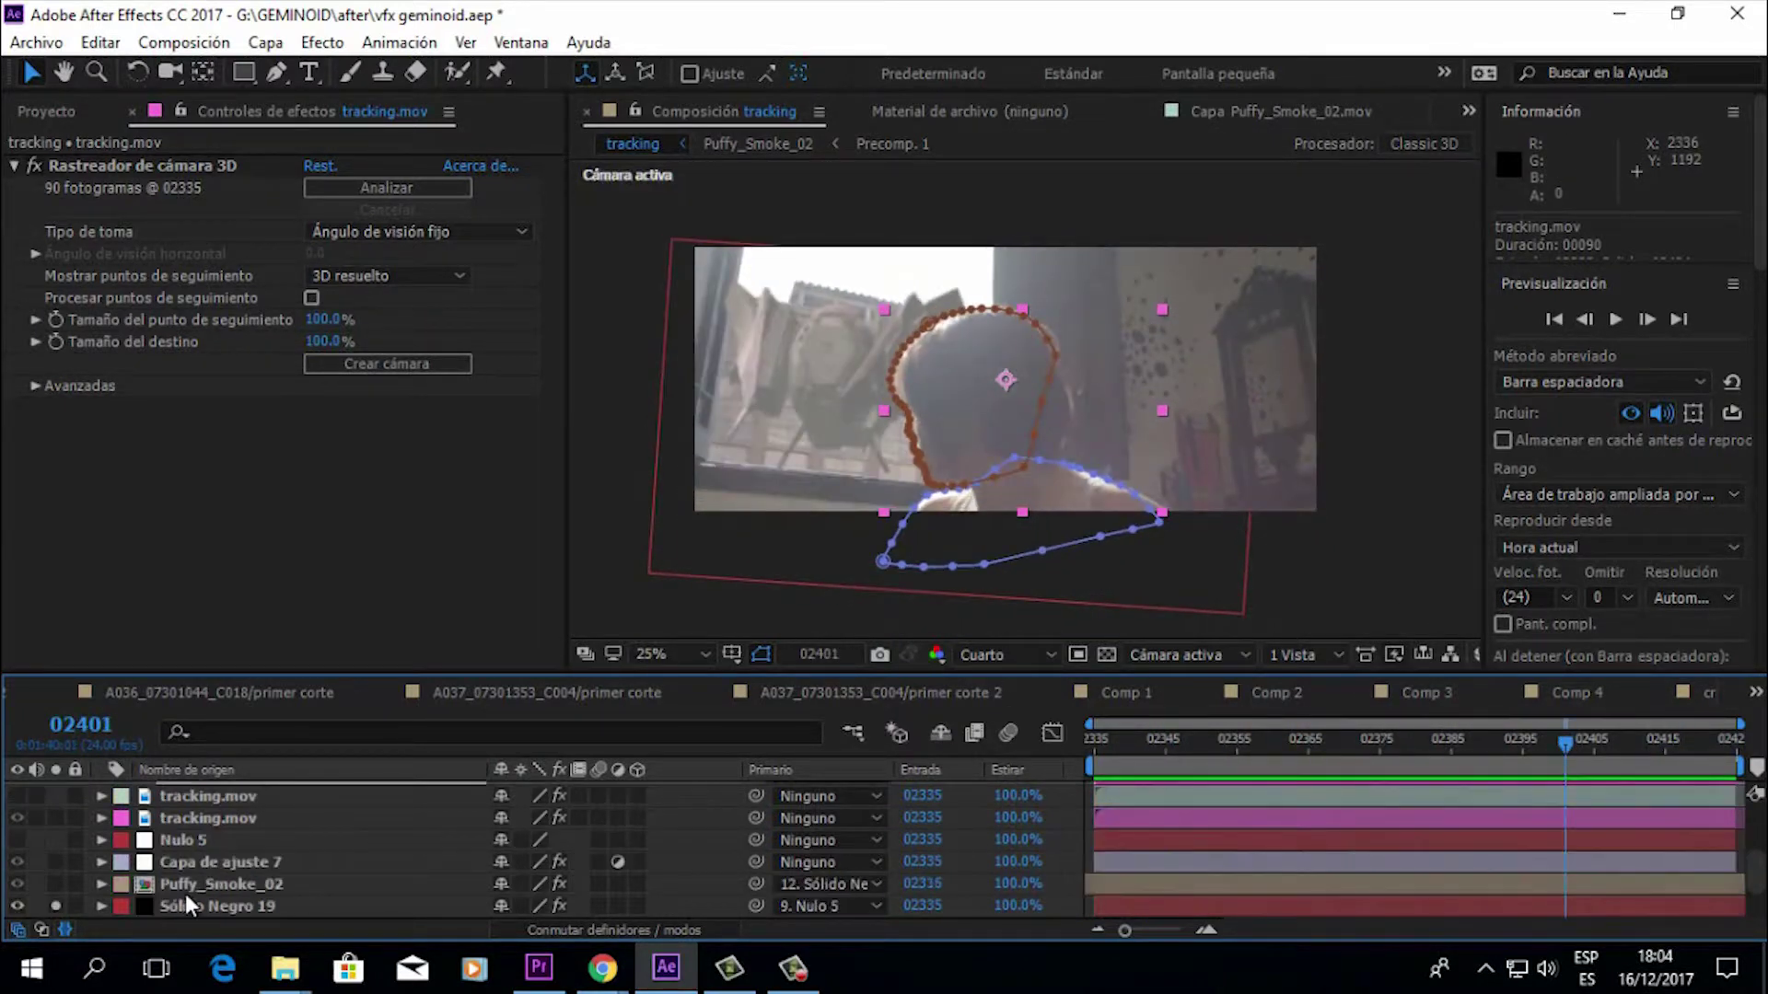
click(211, 907)
scroll(208, 866, up, 1)
click(197, 843)
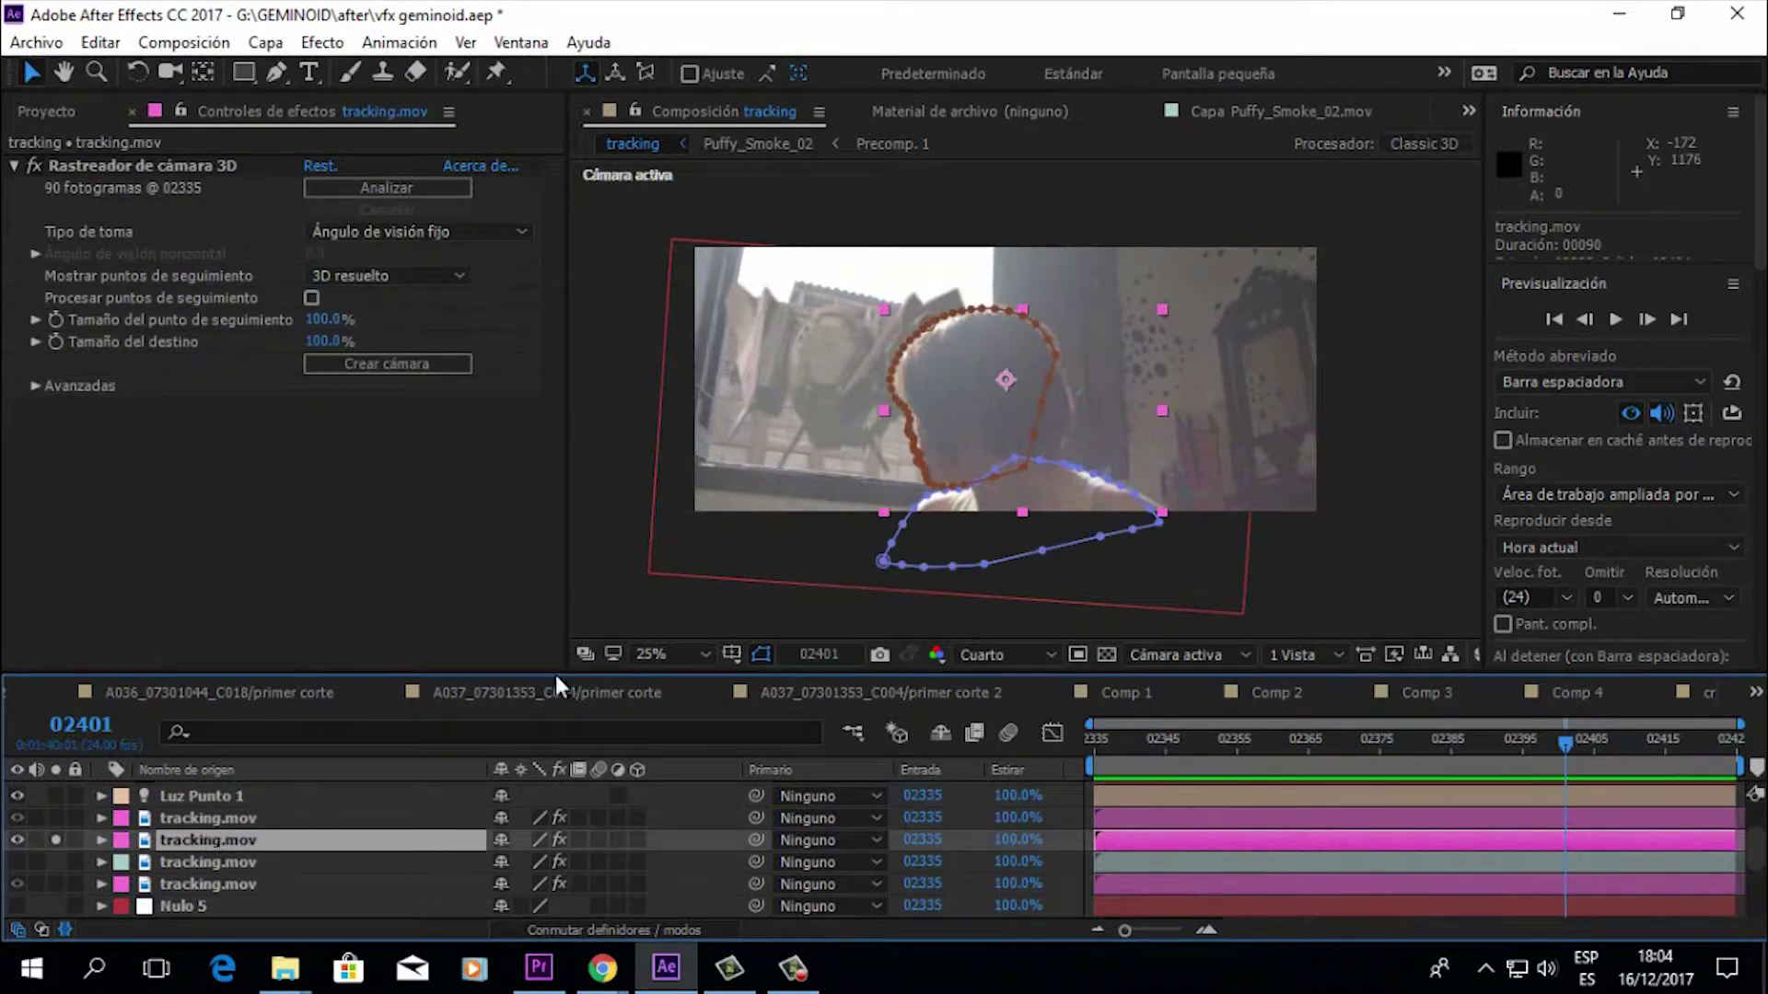
drag(1241, 755, 1479, 738)
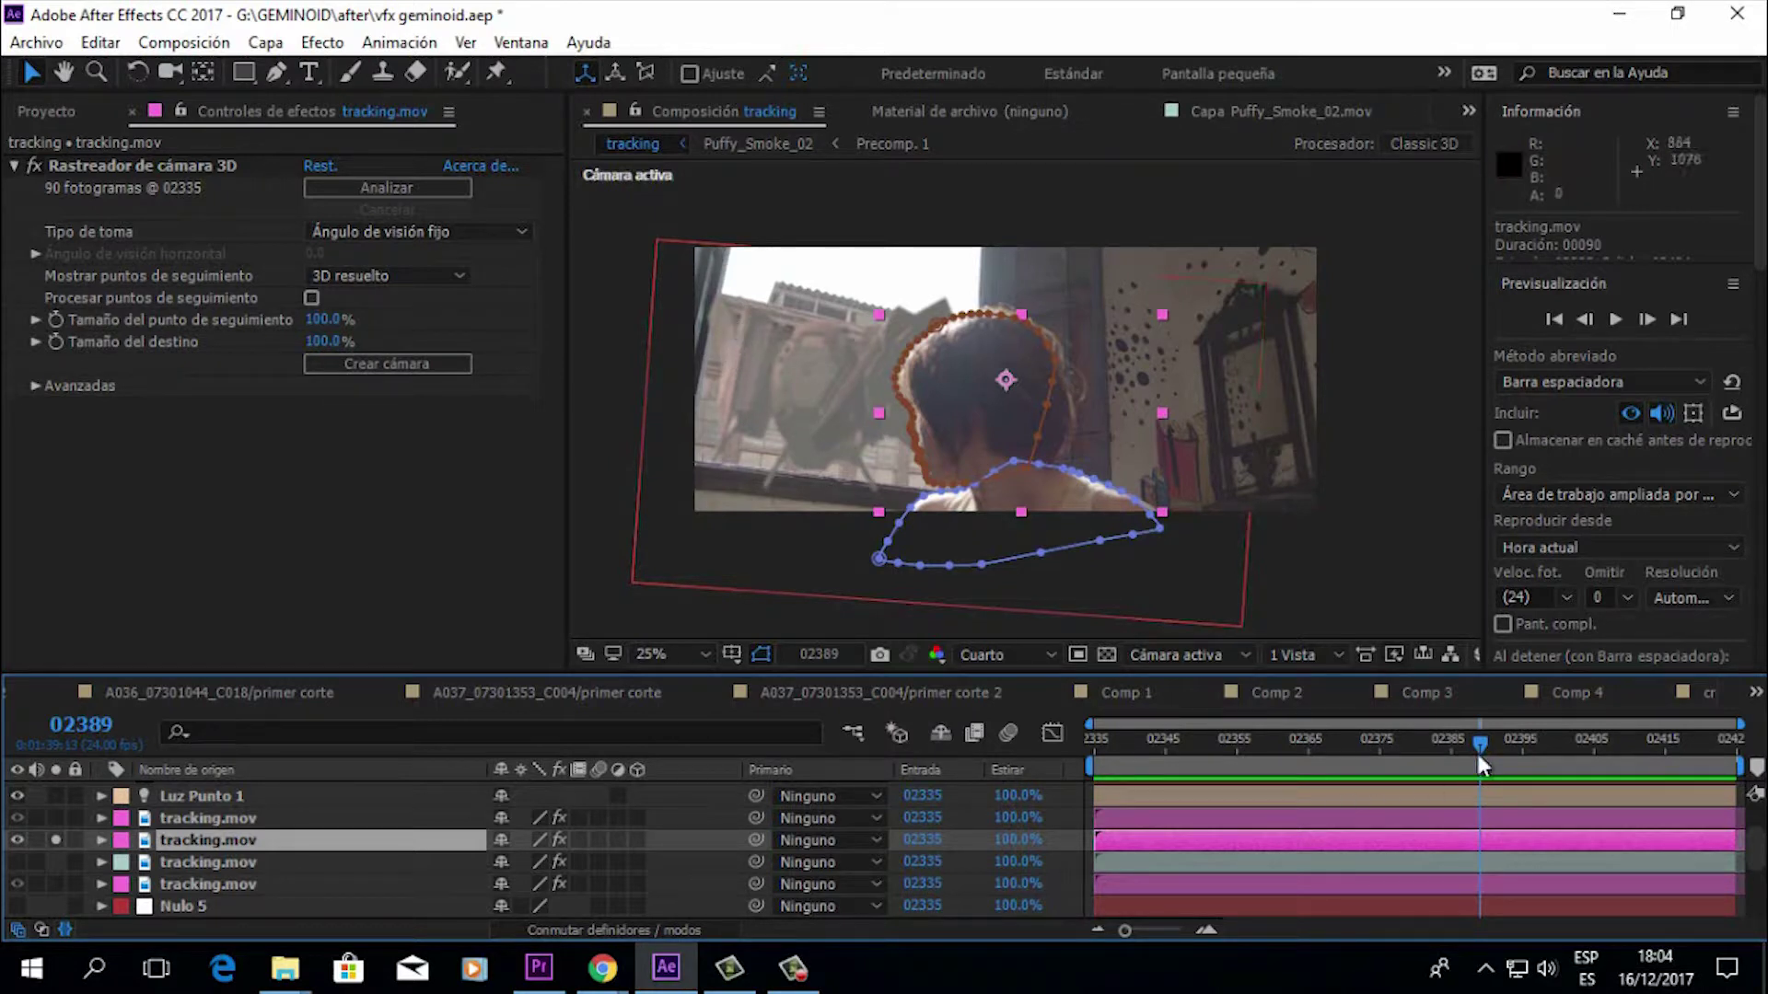
drag(1492, 738, 1208, 777)
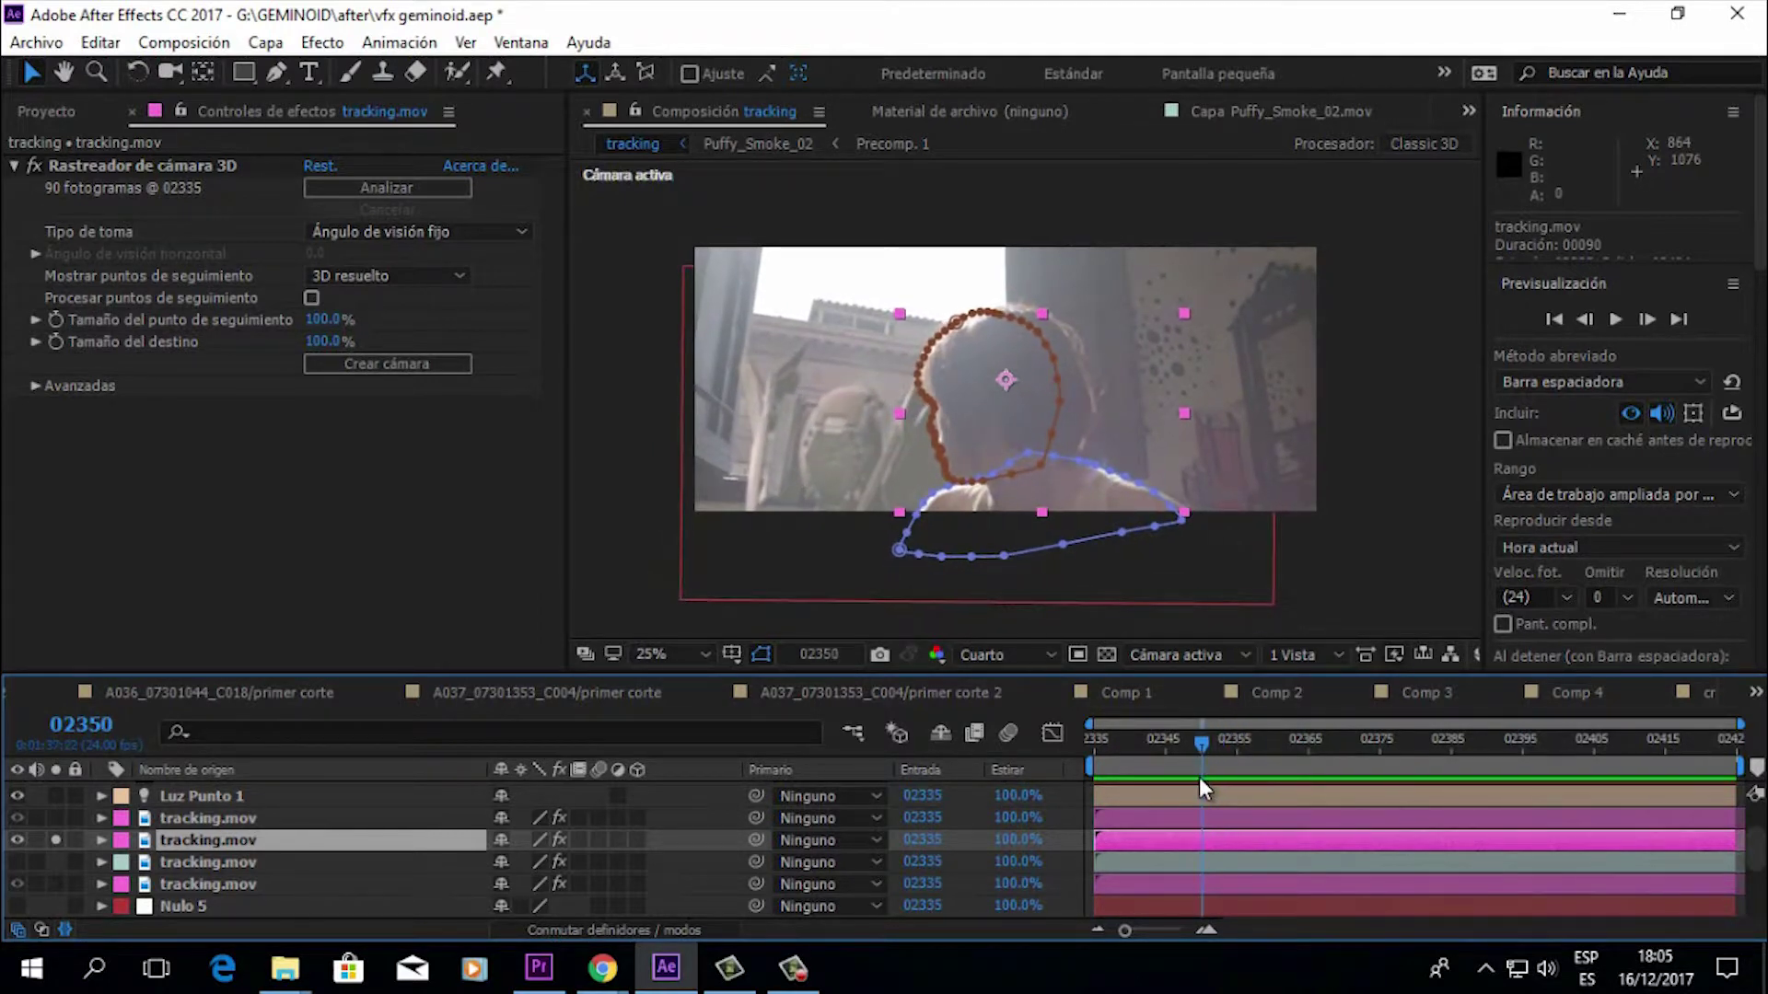
drag(1199, 777, 1116, 771)
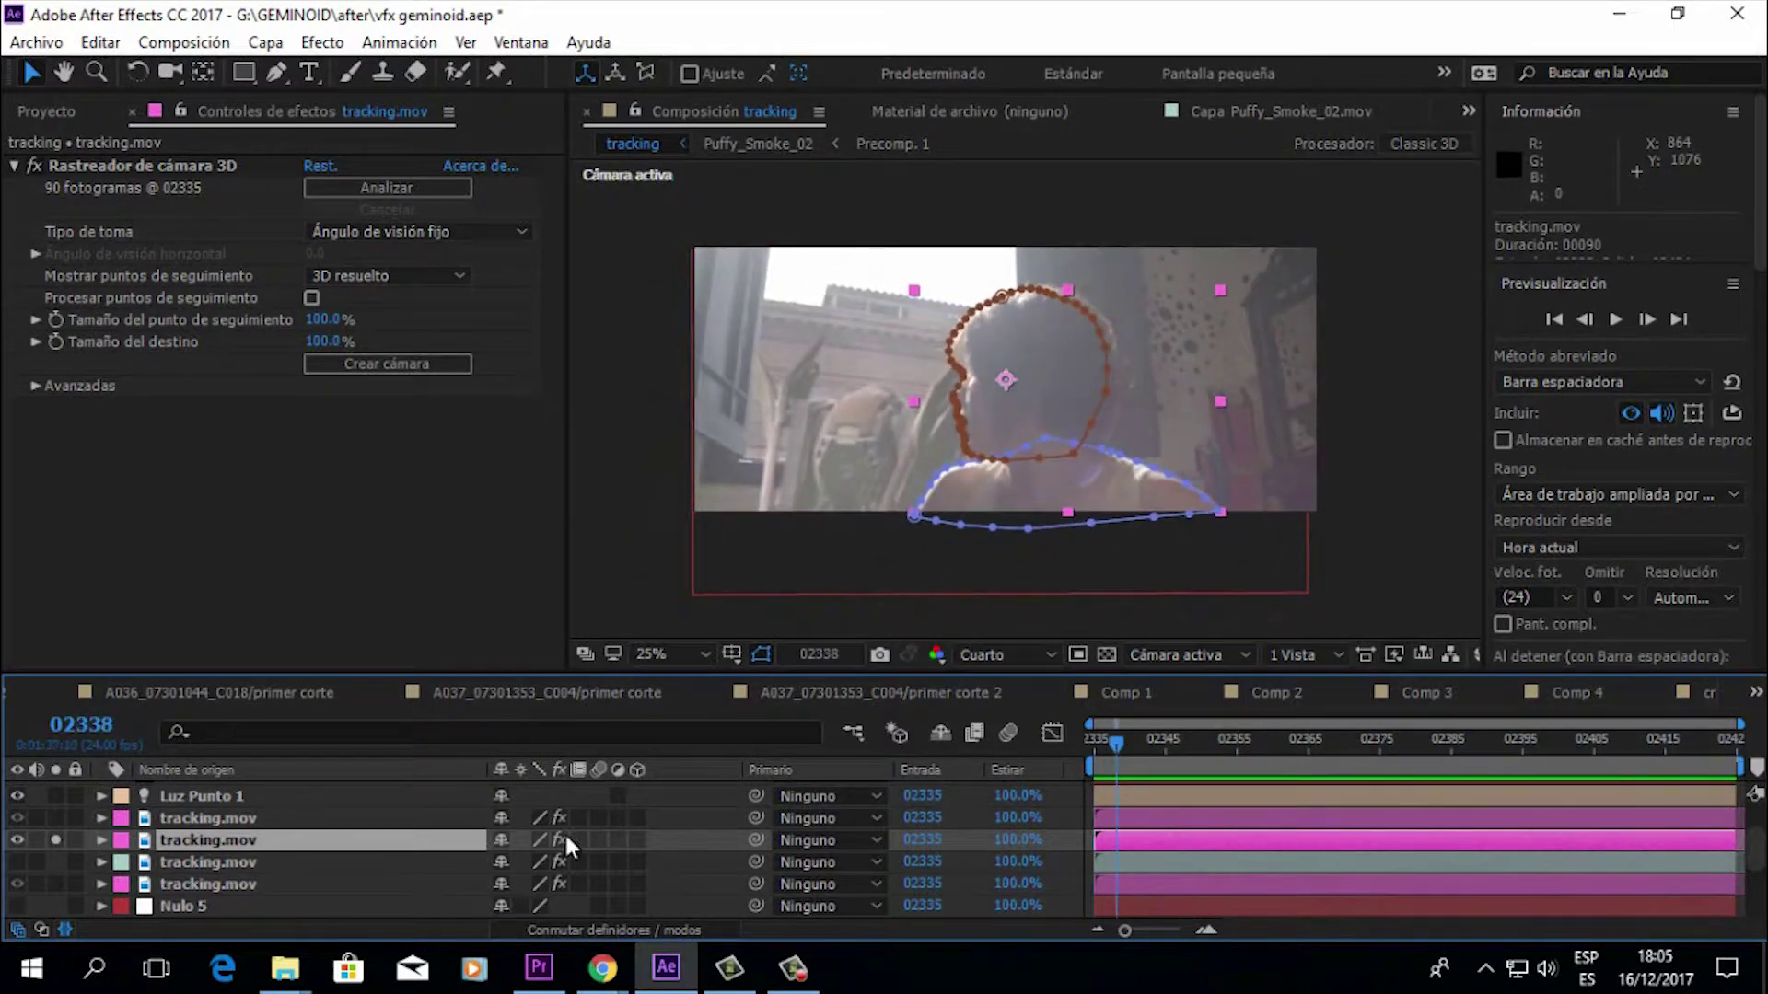
Step: Solo the tracking.mov layer masked around the window, move to frame 02347, and reveal its mask path keyframes
click(201, 819)
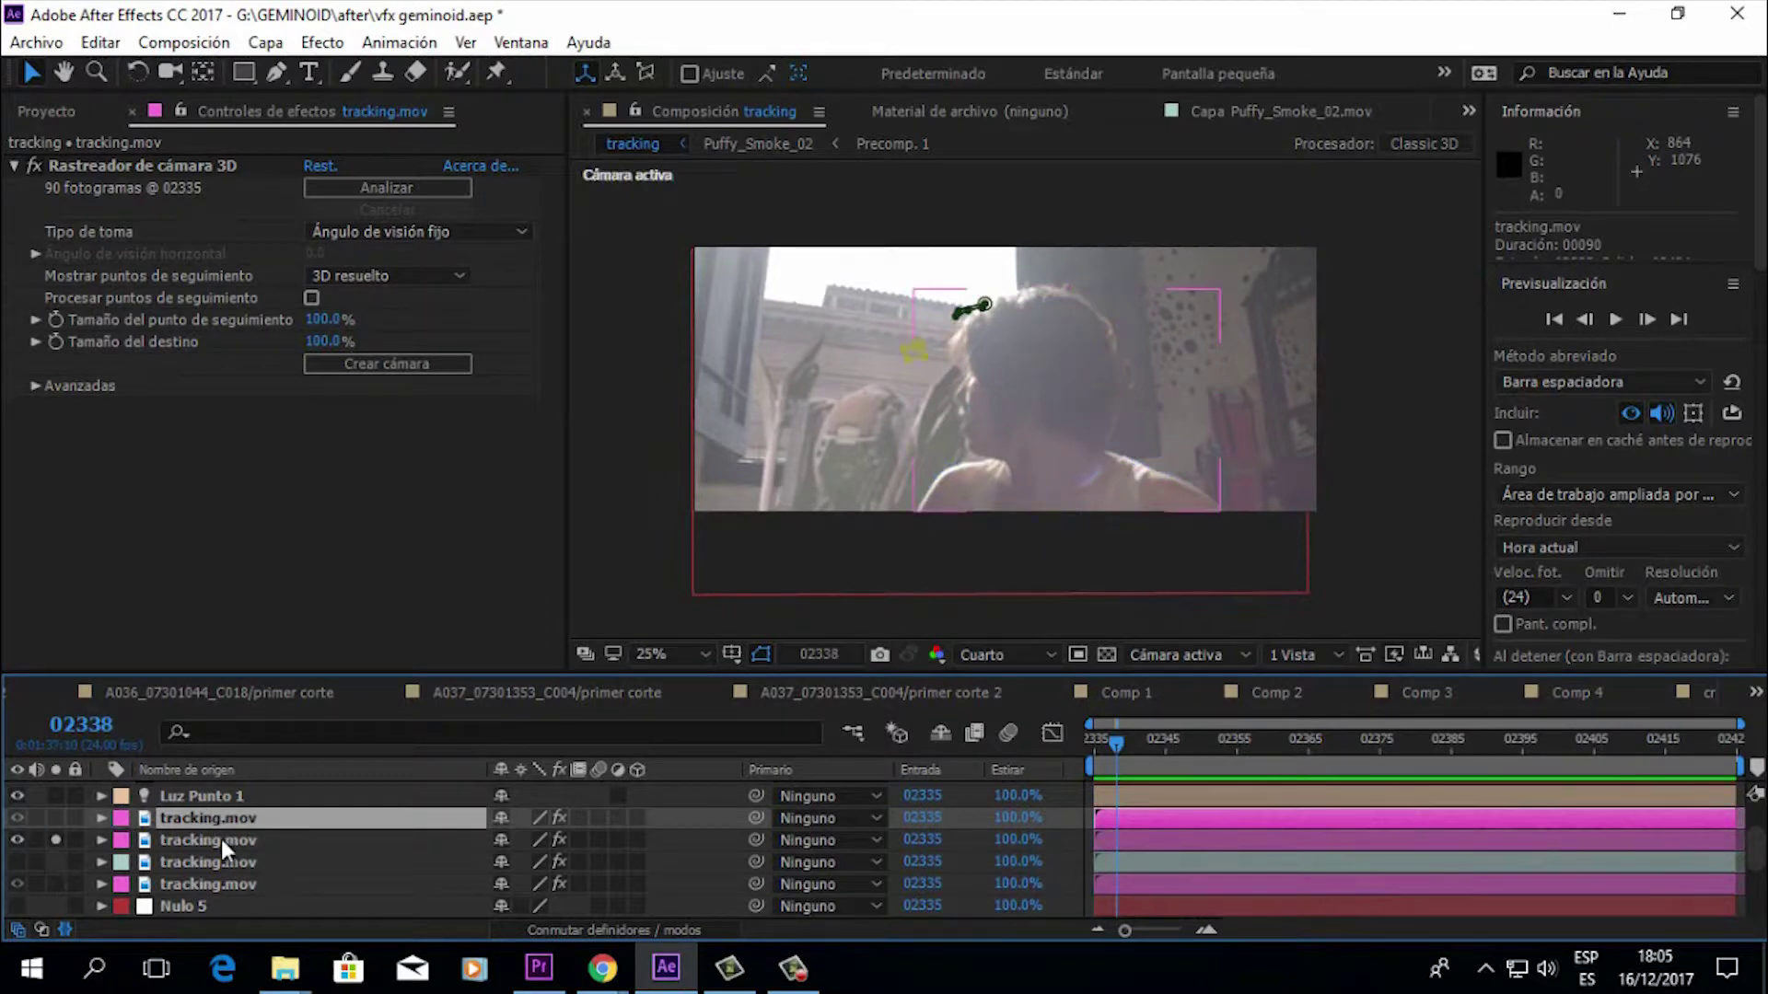
click(196, 888)
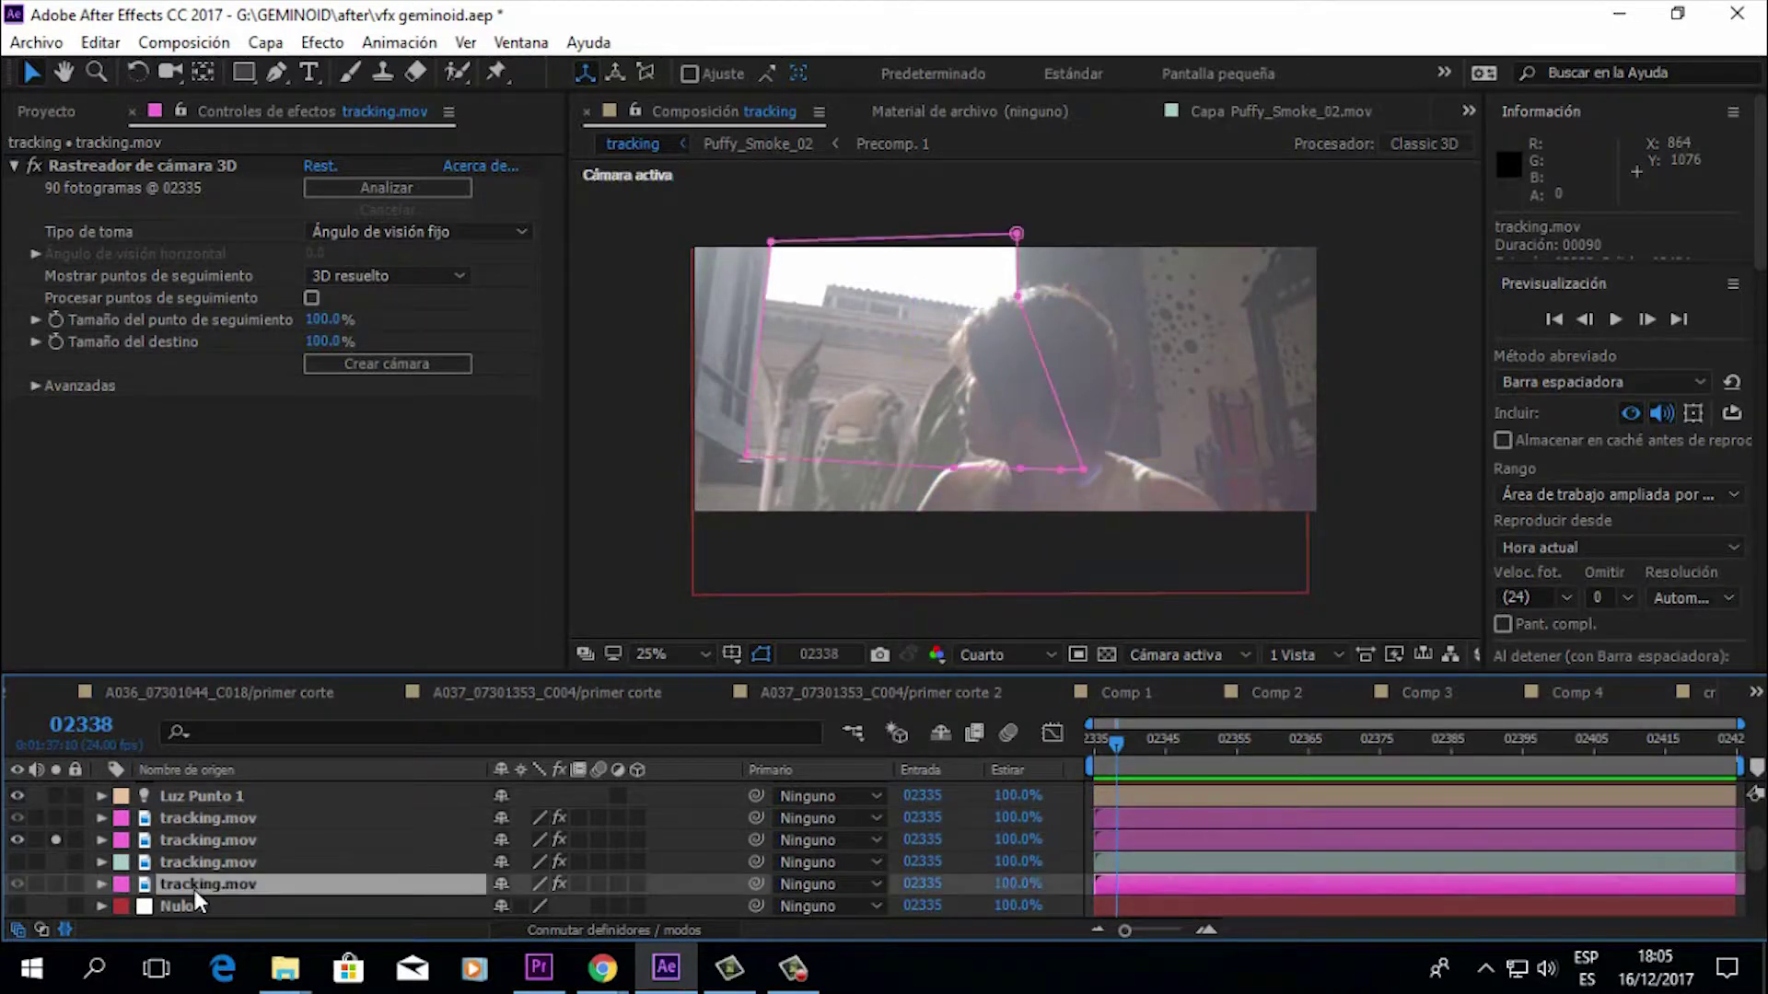
click(56, 884)
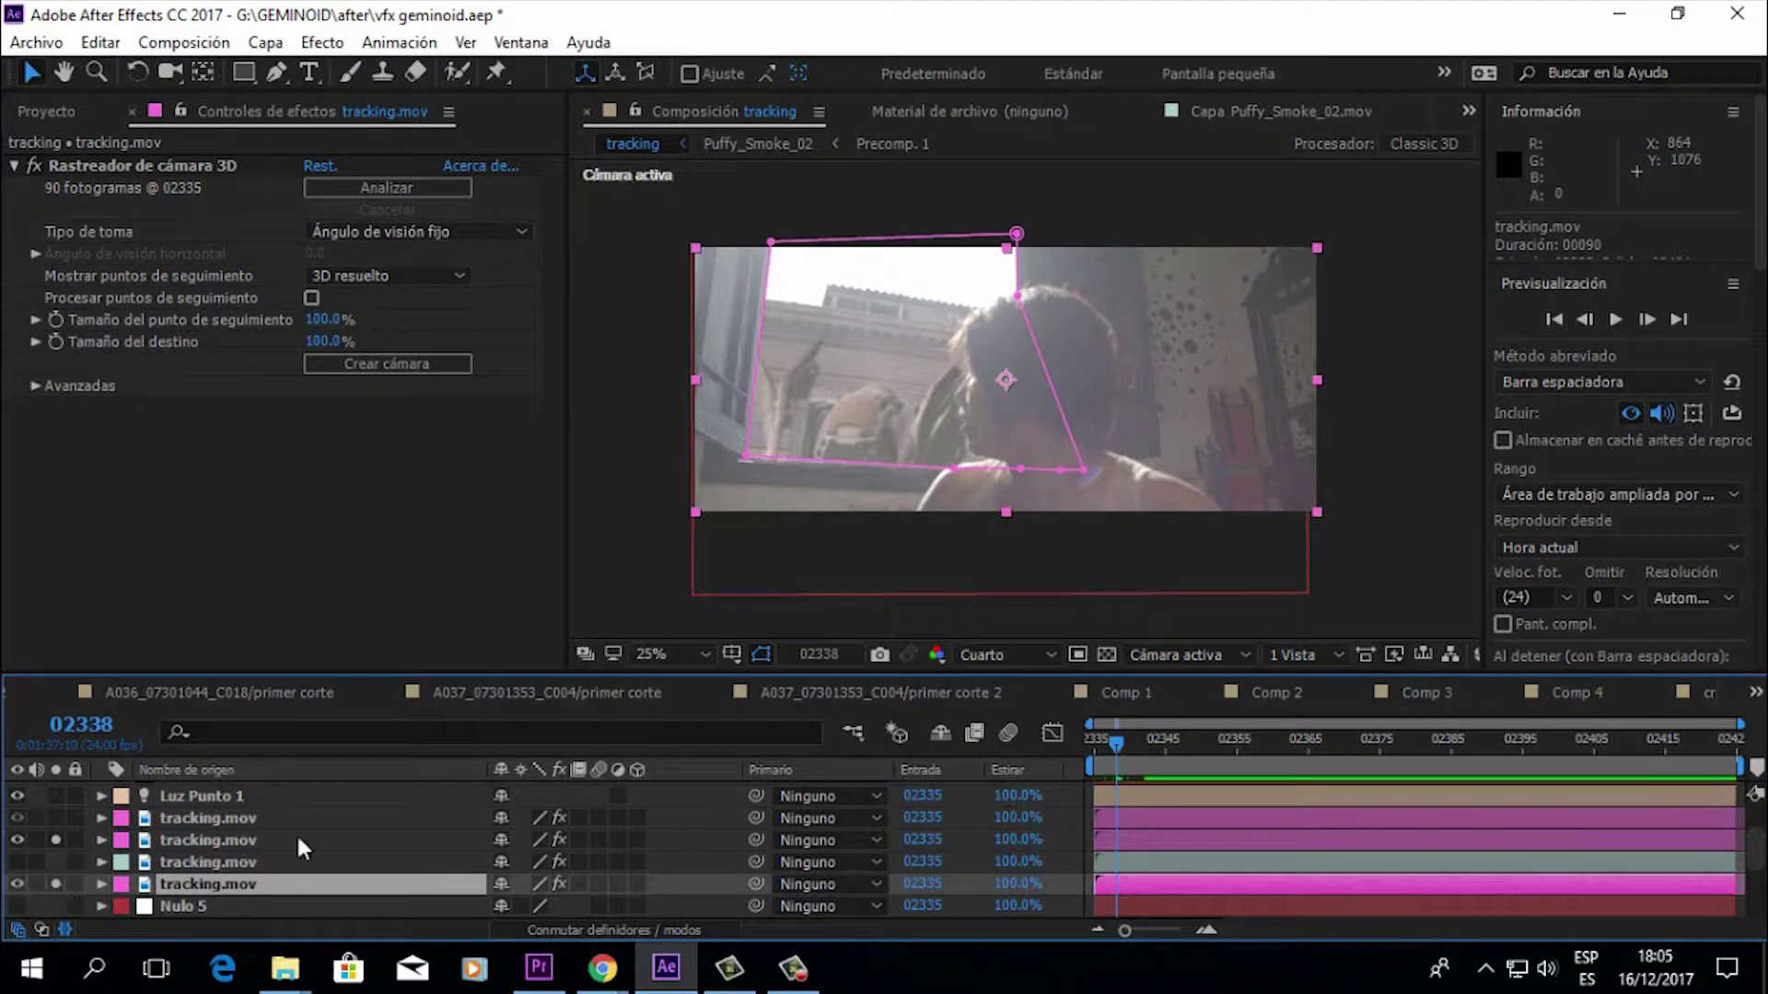
click(1166, 744)
click(1181, 744)
key(m)
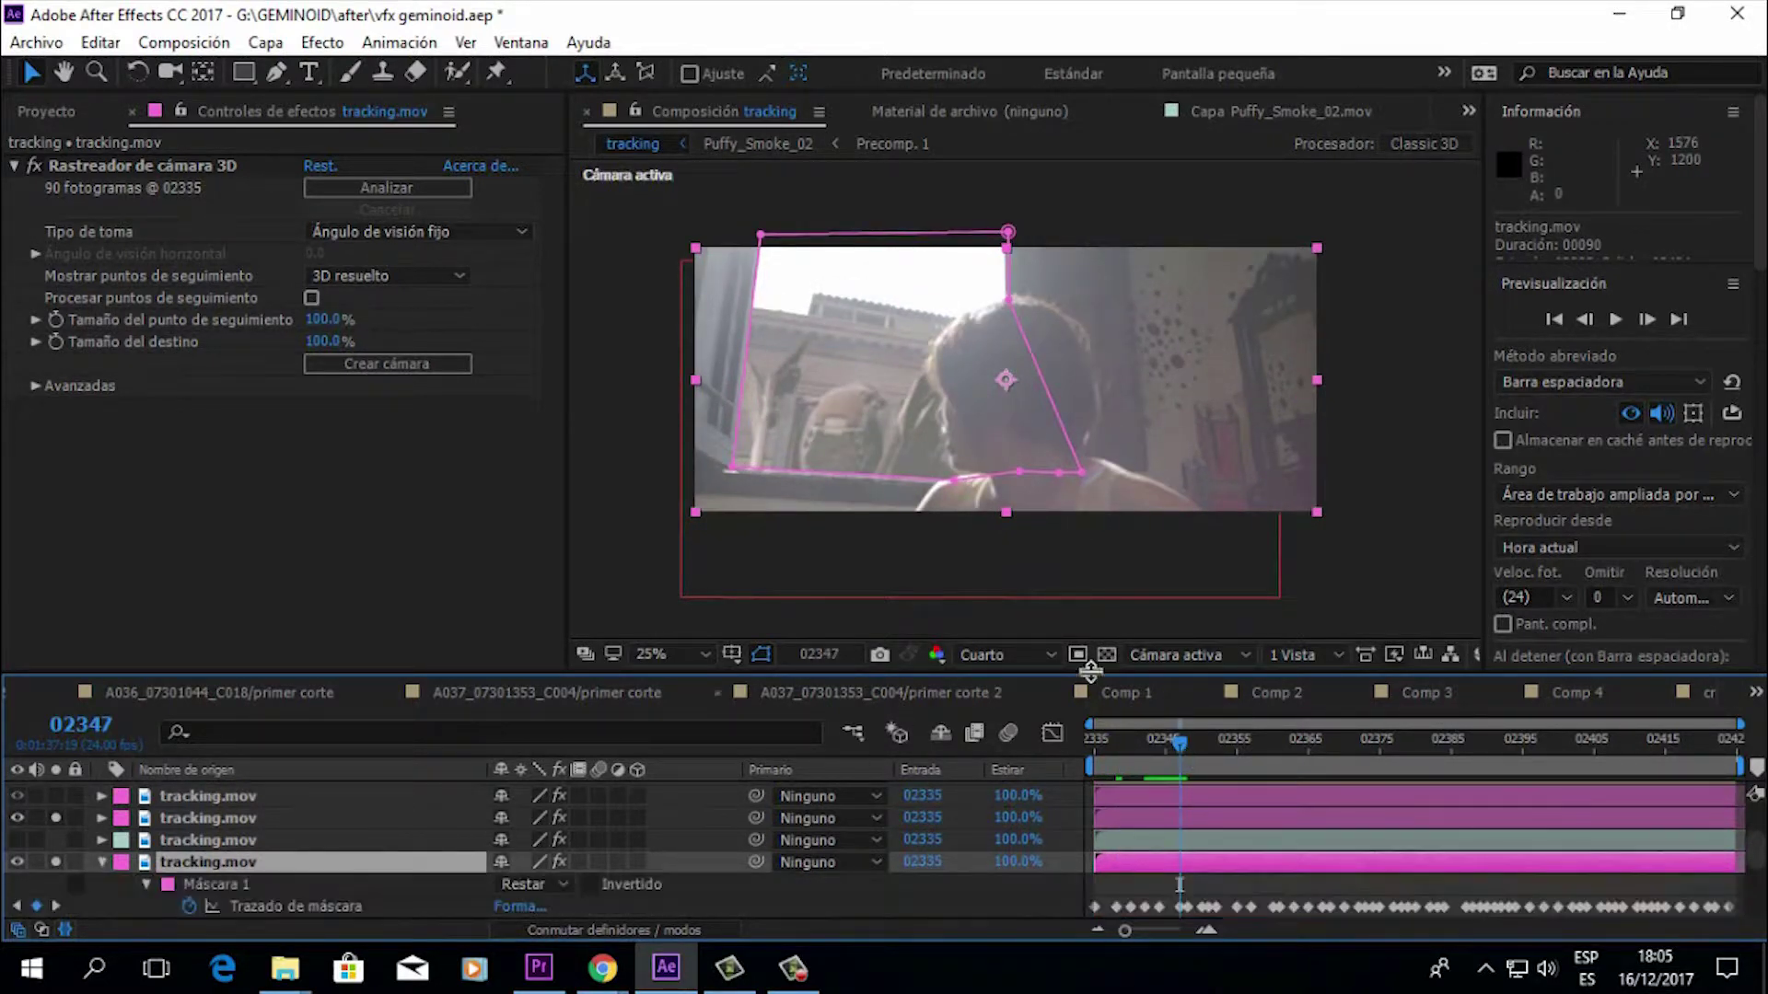
Step: Scrub and play back the shot to examine the window mask's keyframed path together with the drone and actor cutout
scroll(1254, 830, down, 2)
drag(1168, 747, 1345, 743)
drag(810, 661, 747, 649)
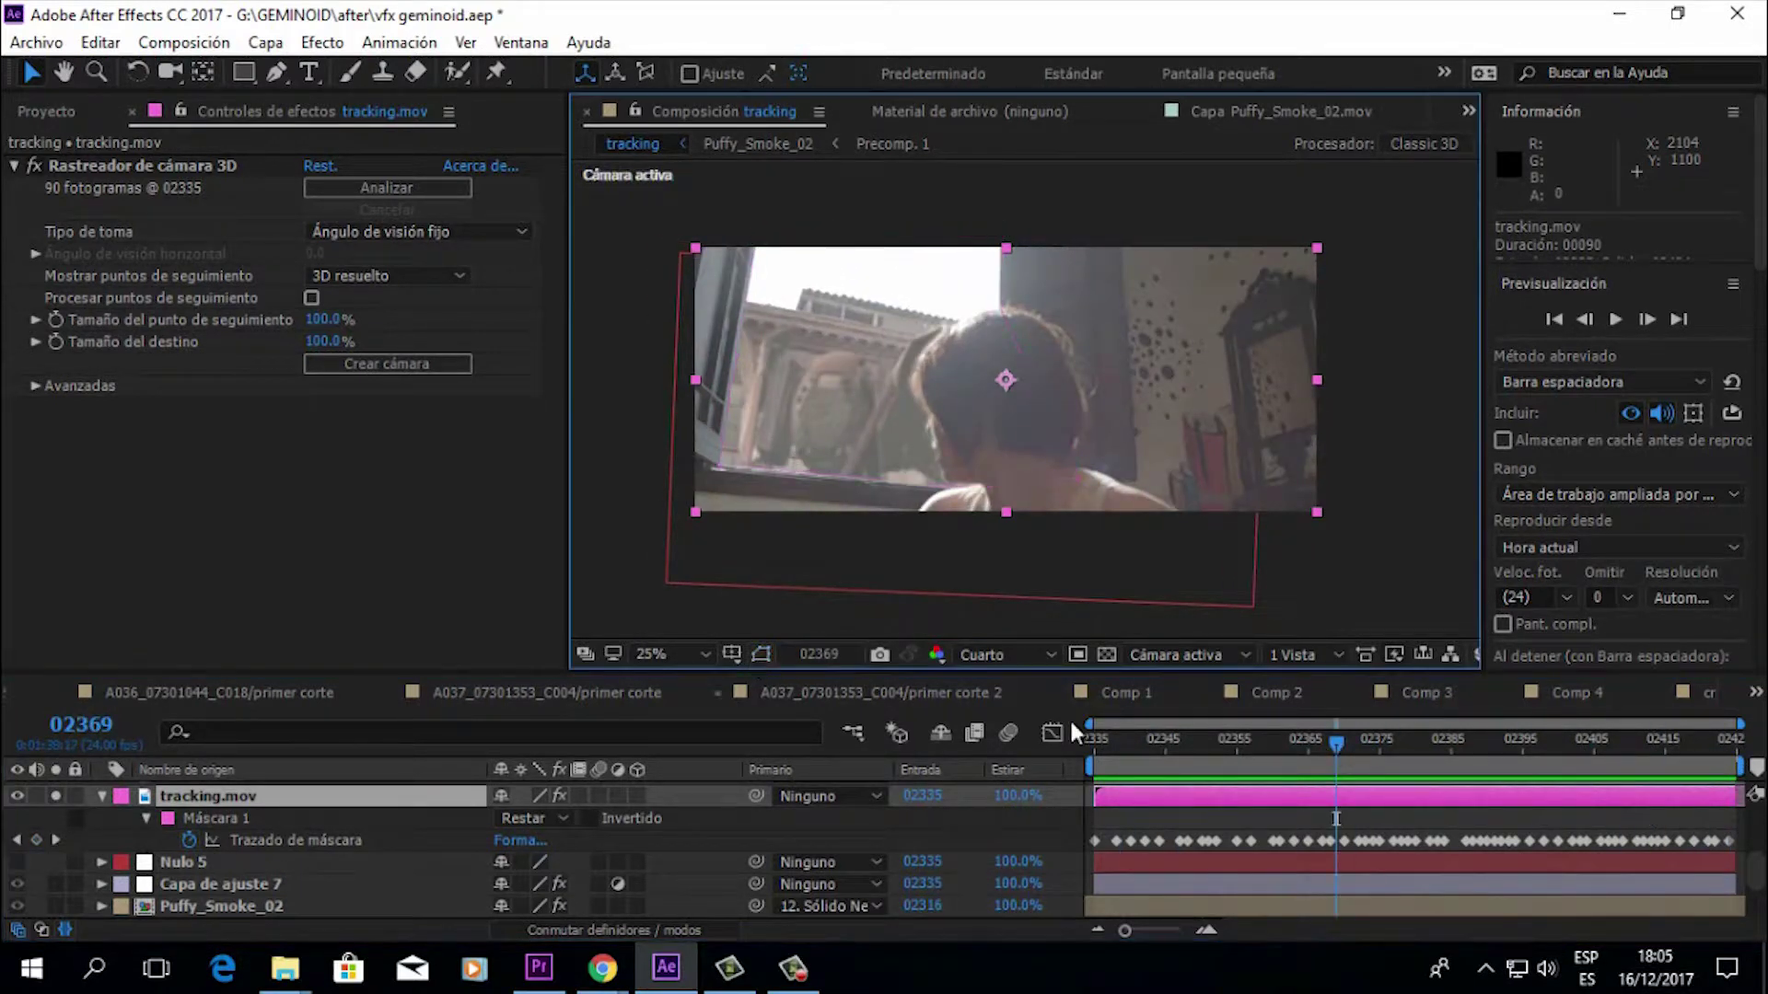
click(1134, 764)
key(space)
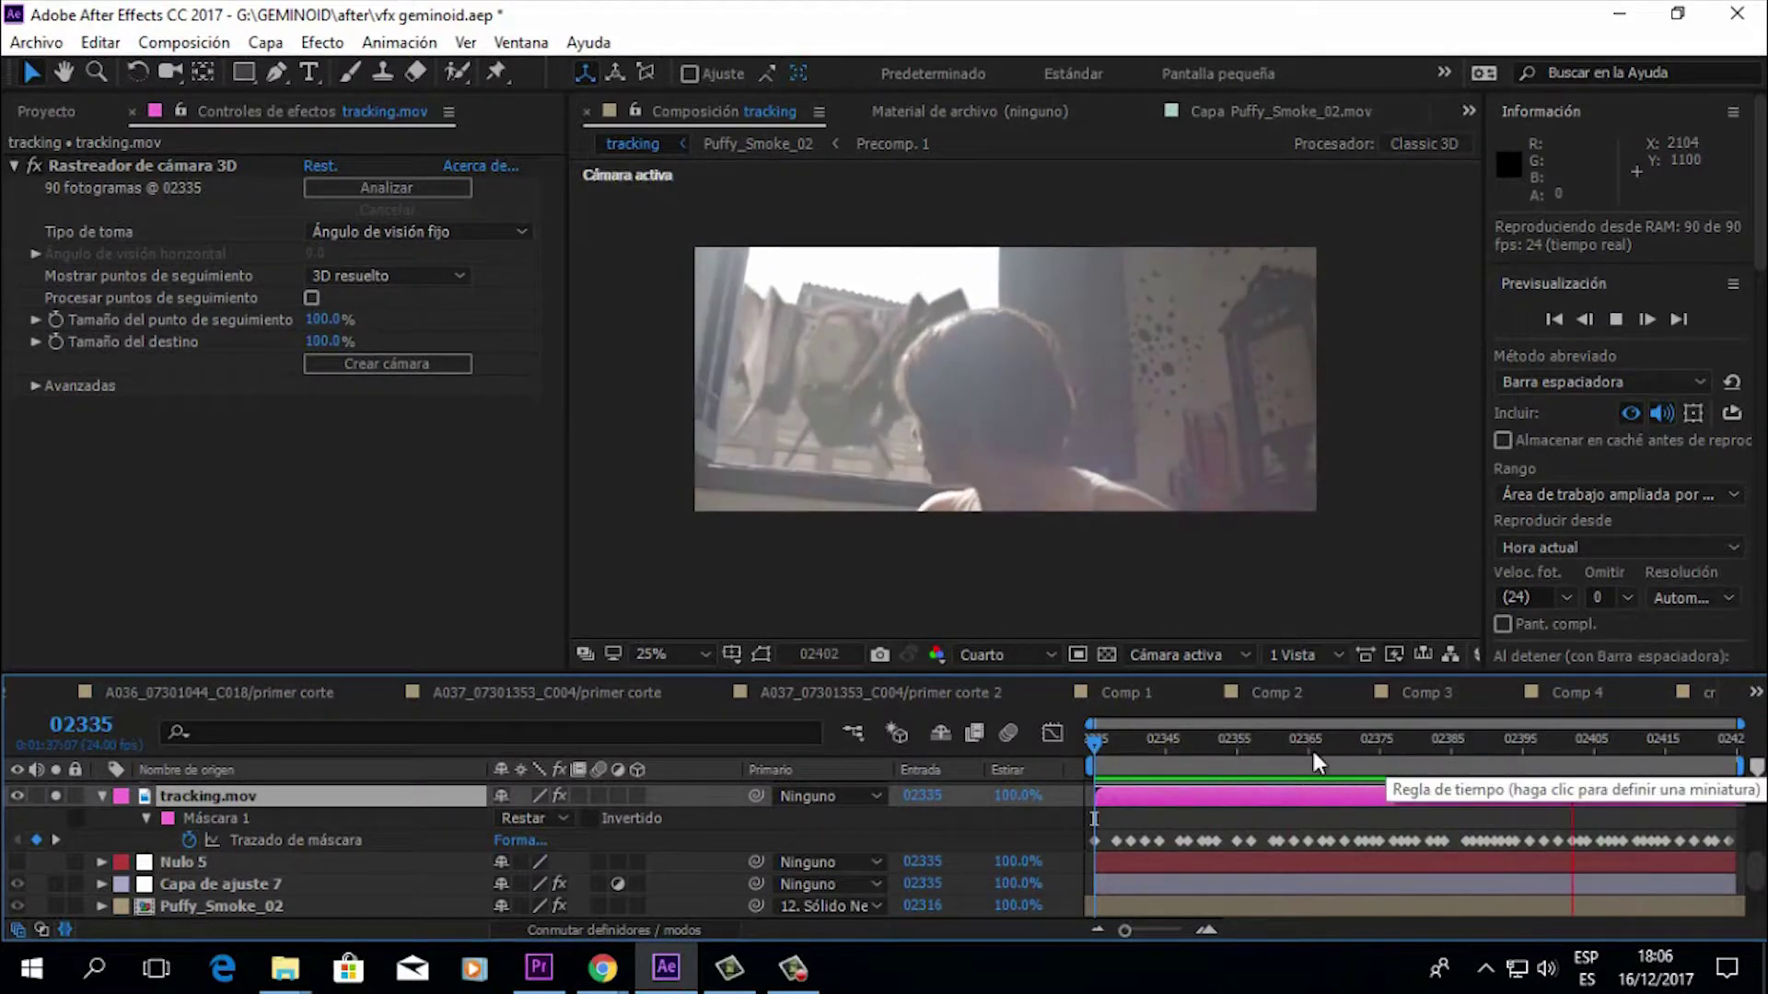
click(1145, 751)
drag(1135, 754, 1544, 743)
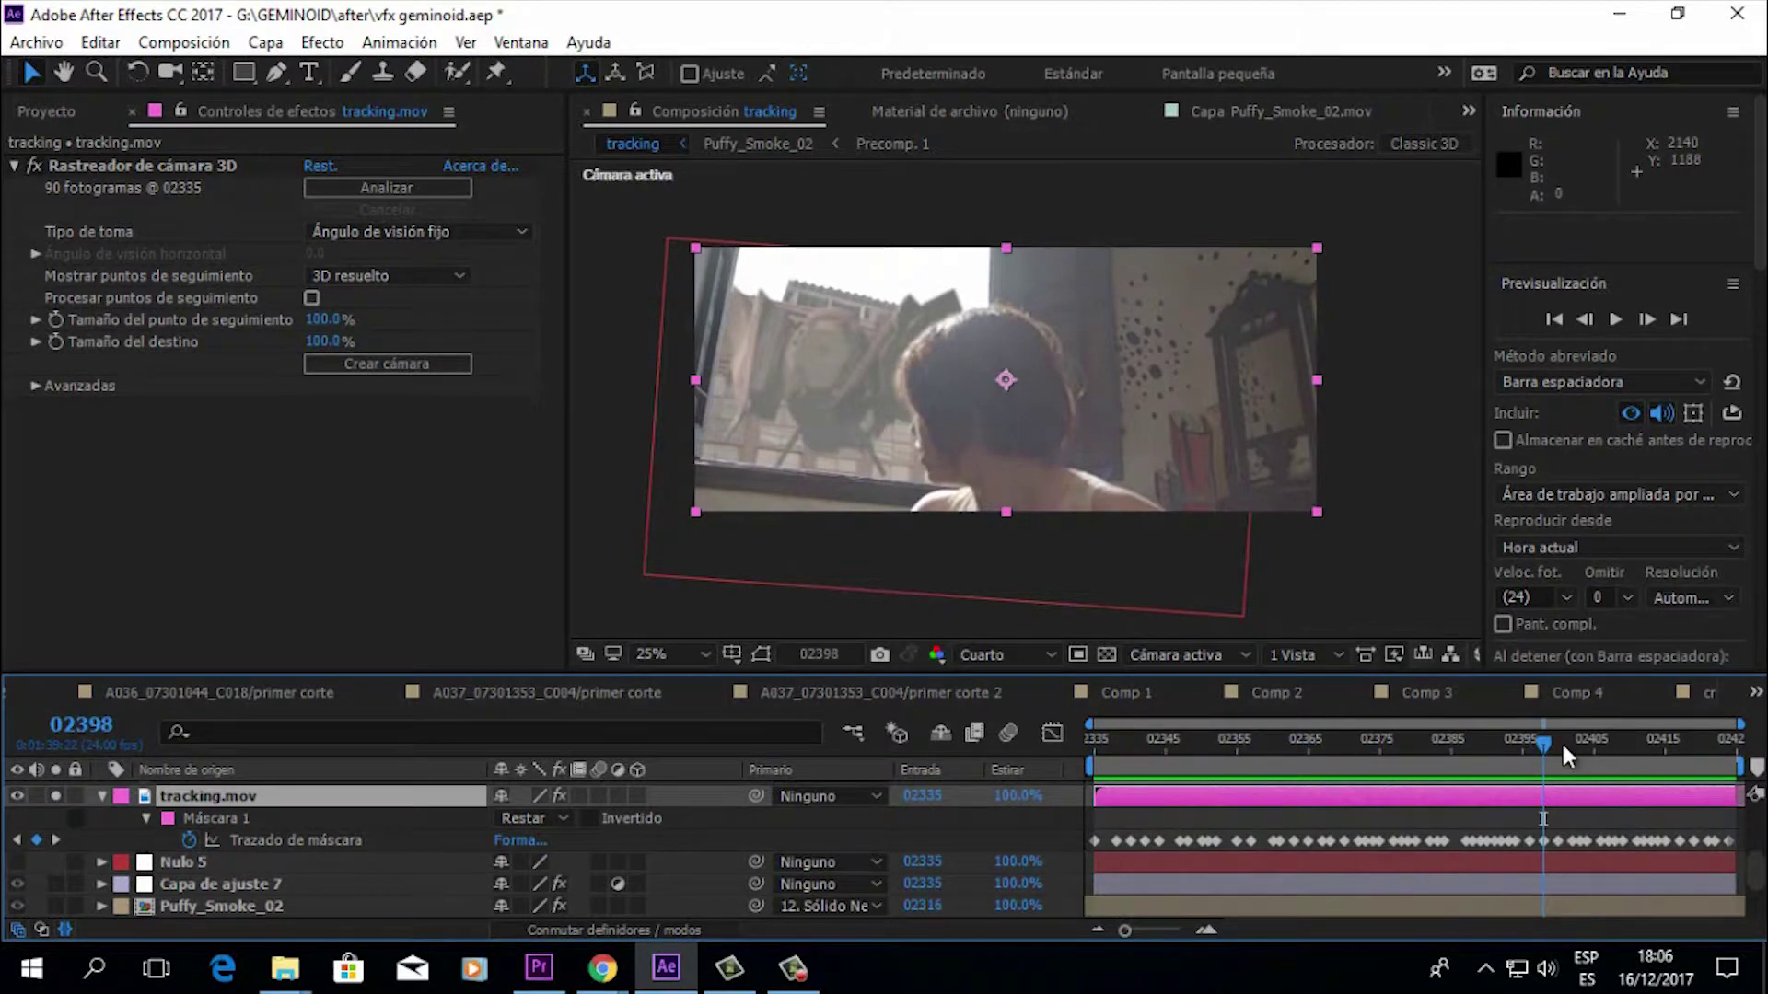
drag(1547, 744, 1430, 765)
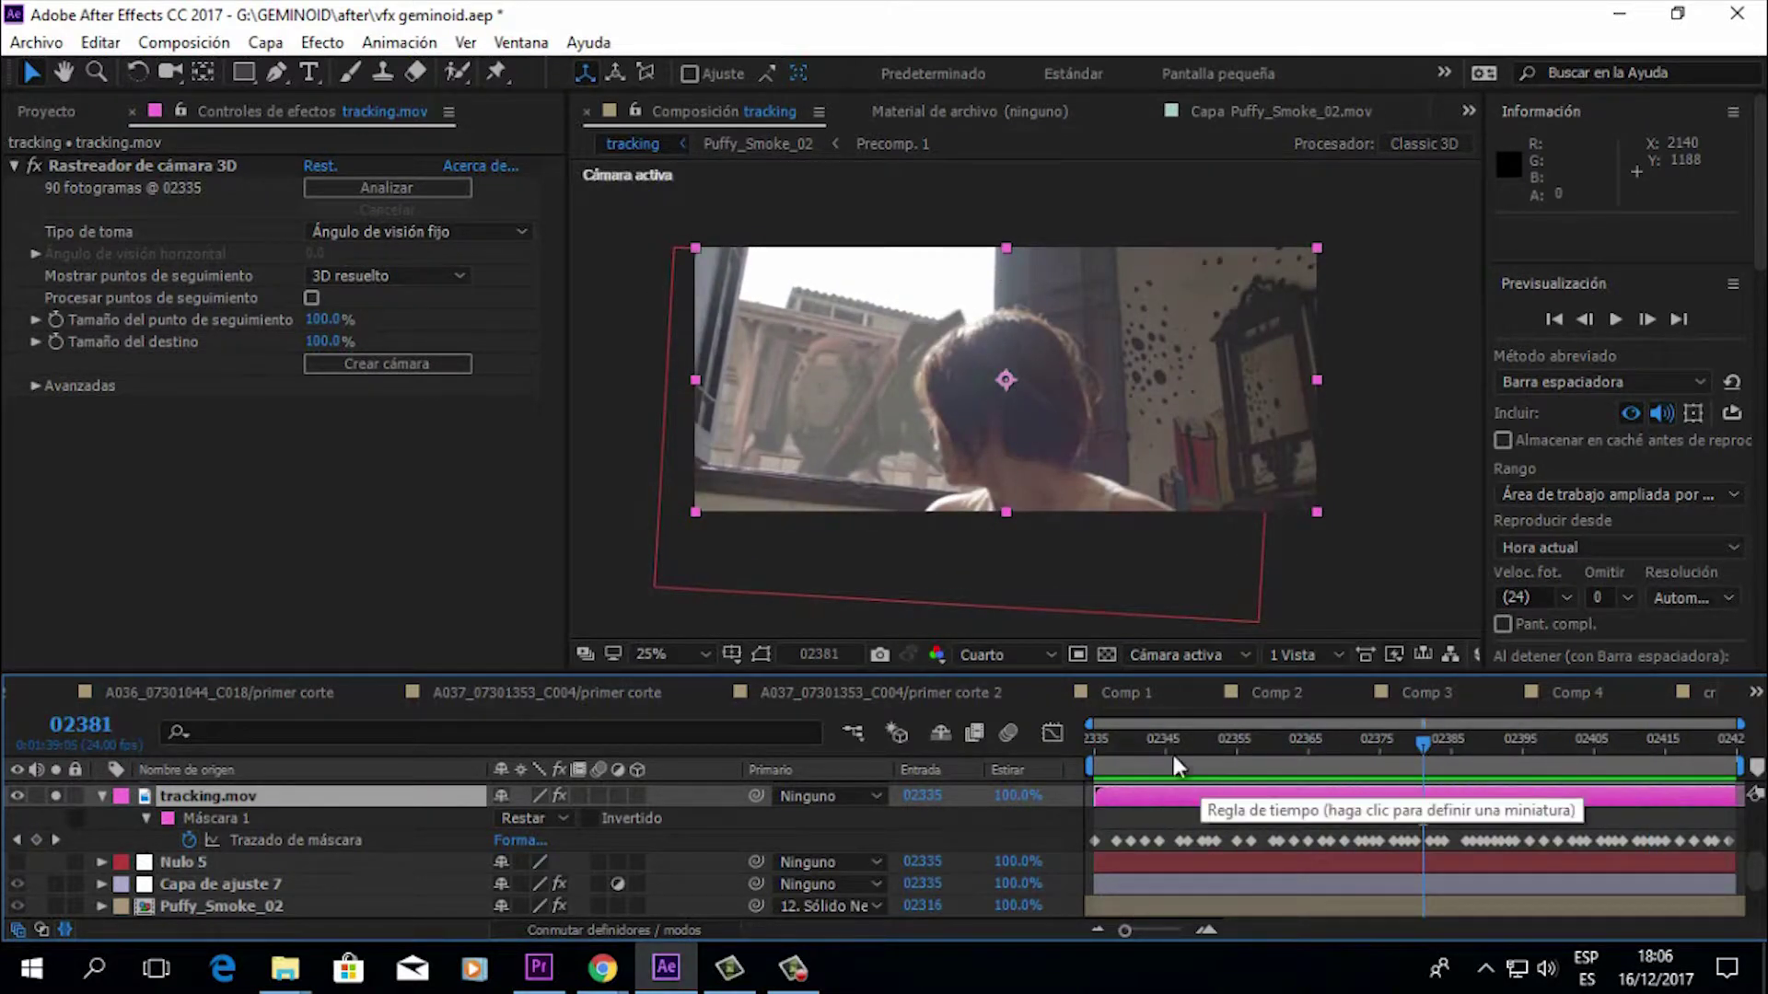
Step: Enlarge the timeline area slightly, move to frame 02408, and bring the layers below Nulo 5 into view
drag(1182, 674, 1196, 655)
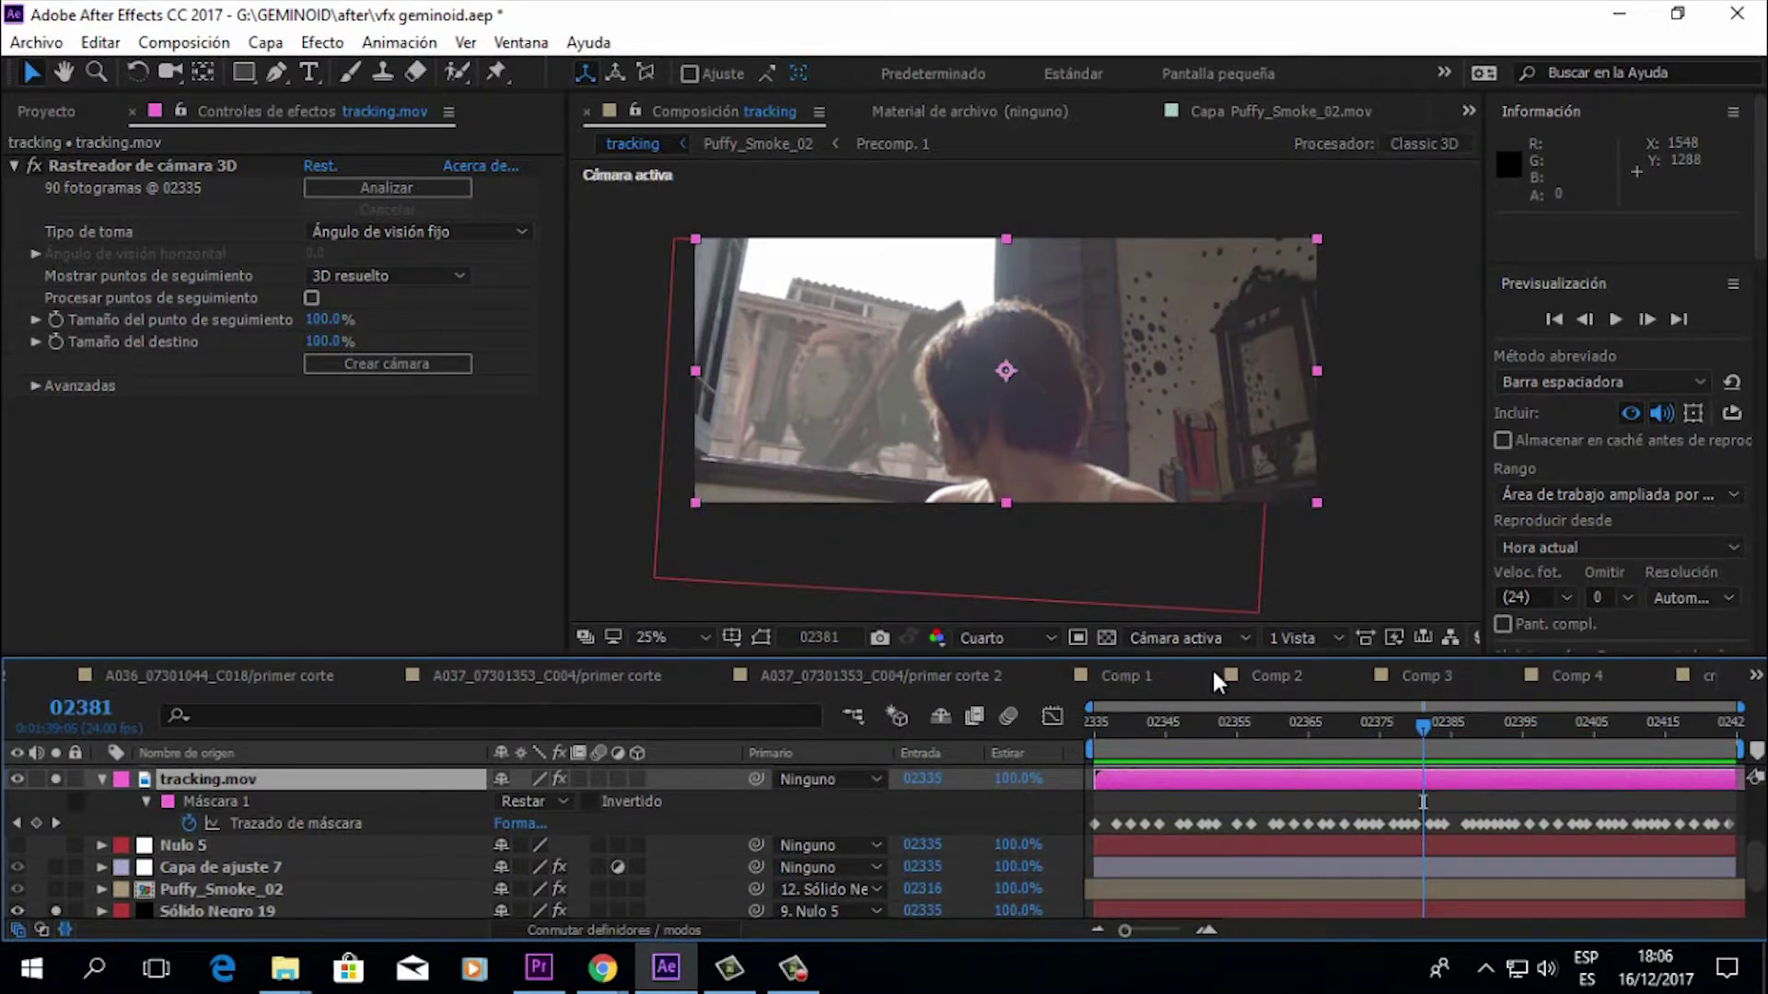
drag(1374, 727, 1614, 746)
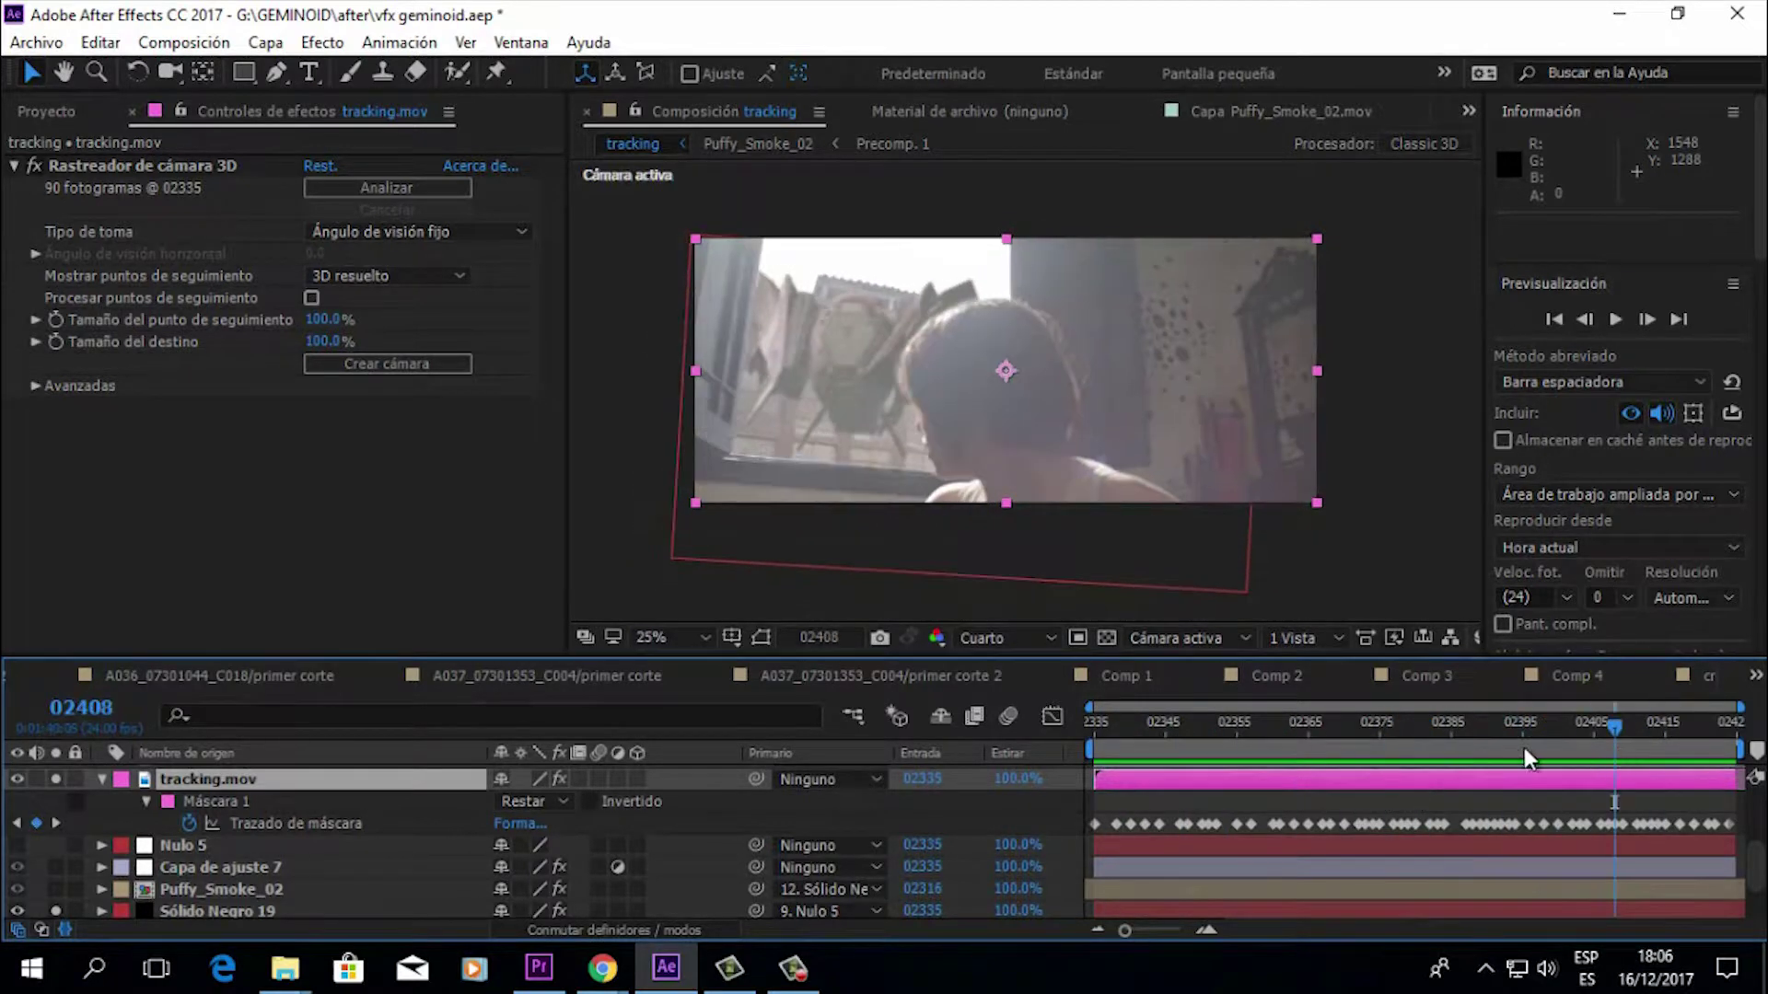
scroll(333, 866, down, 1)
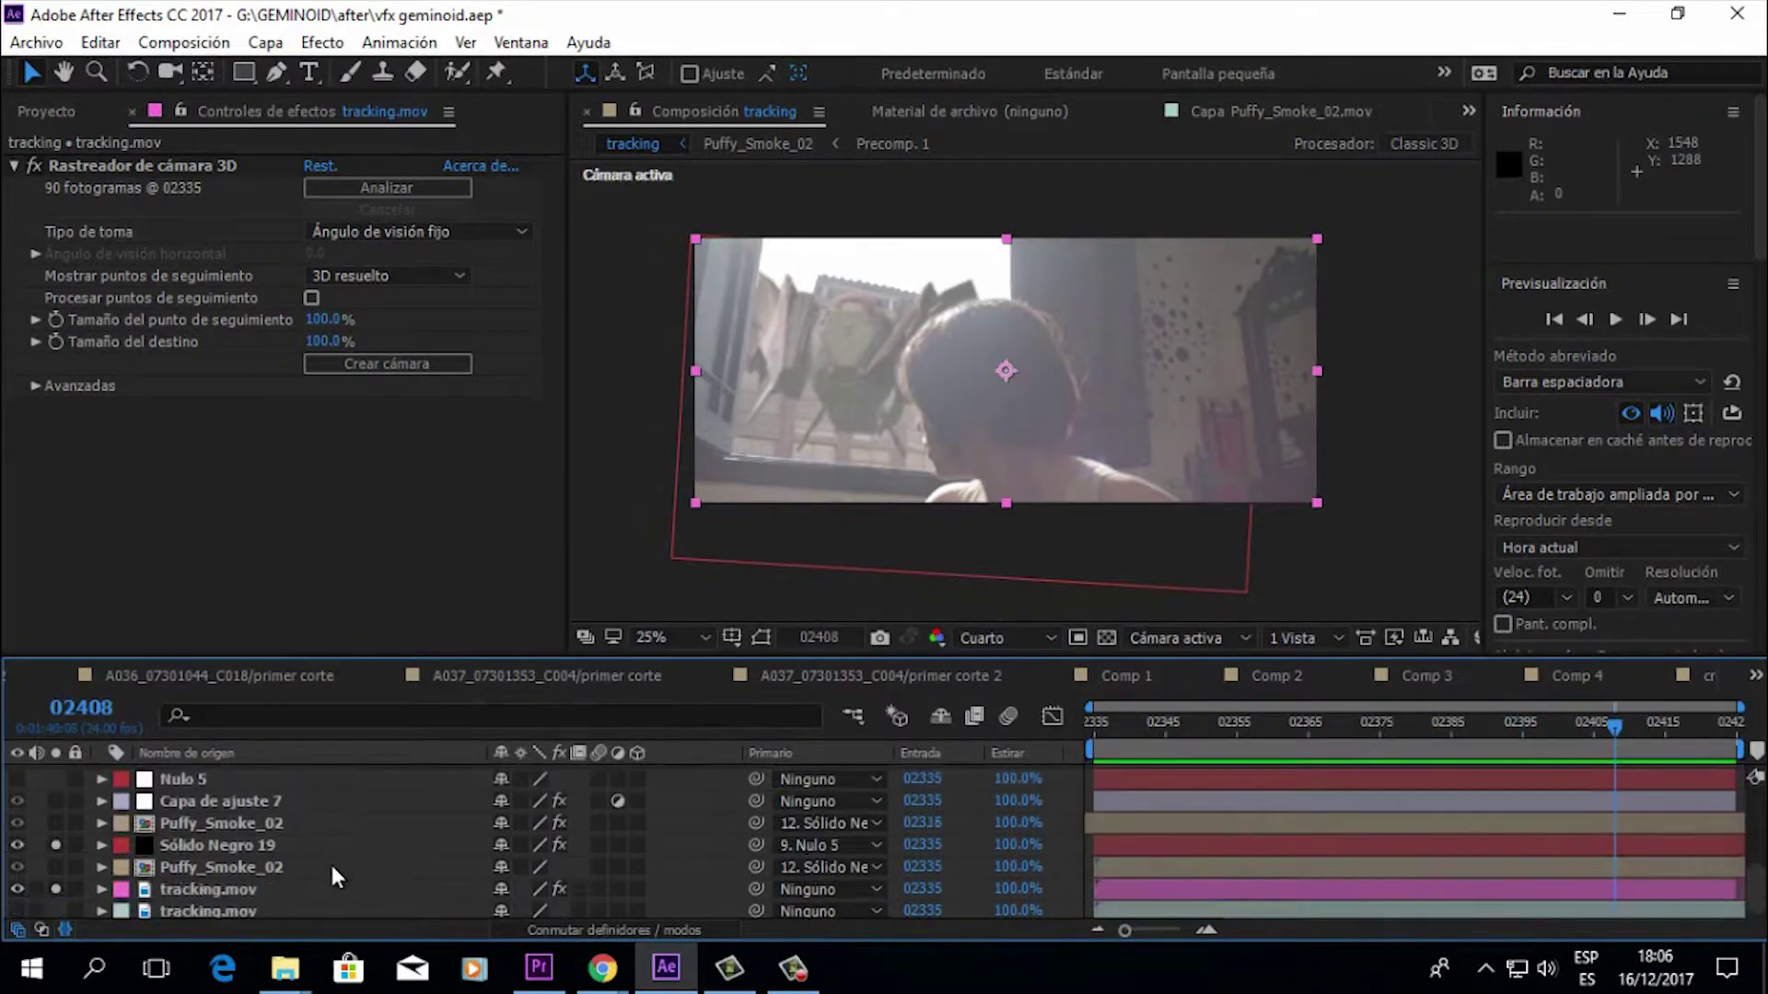
Step: Open the upper Puffy_Smoke_02 precomp and its nested Precomp. 1, and show the smoke against black instead of the transparency grid
click(151, 826)
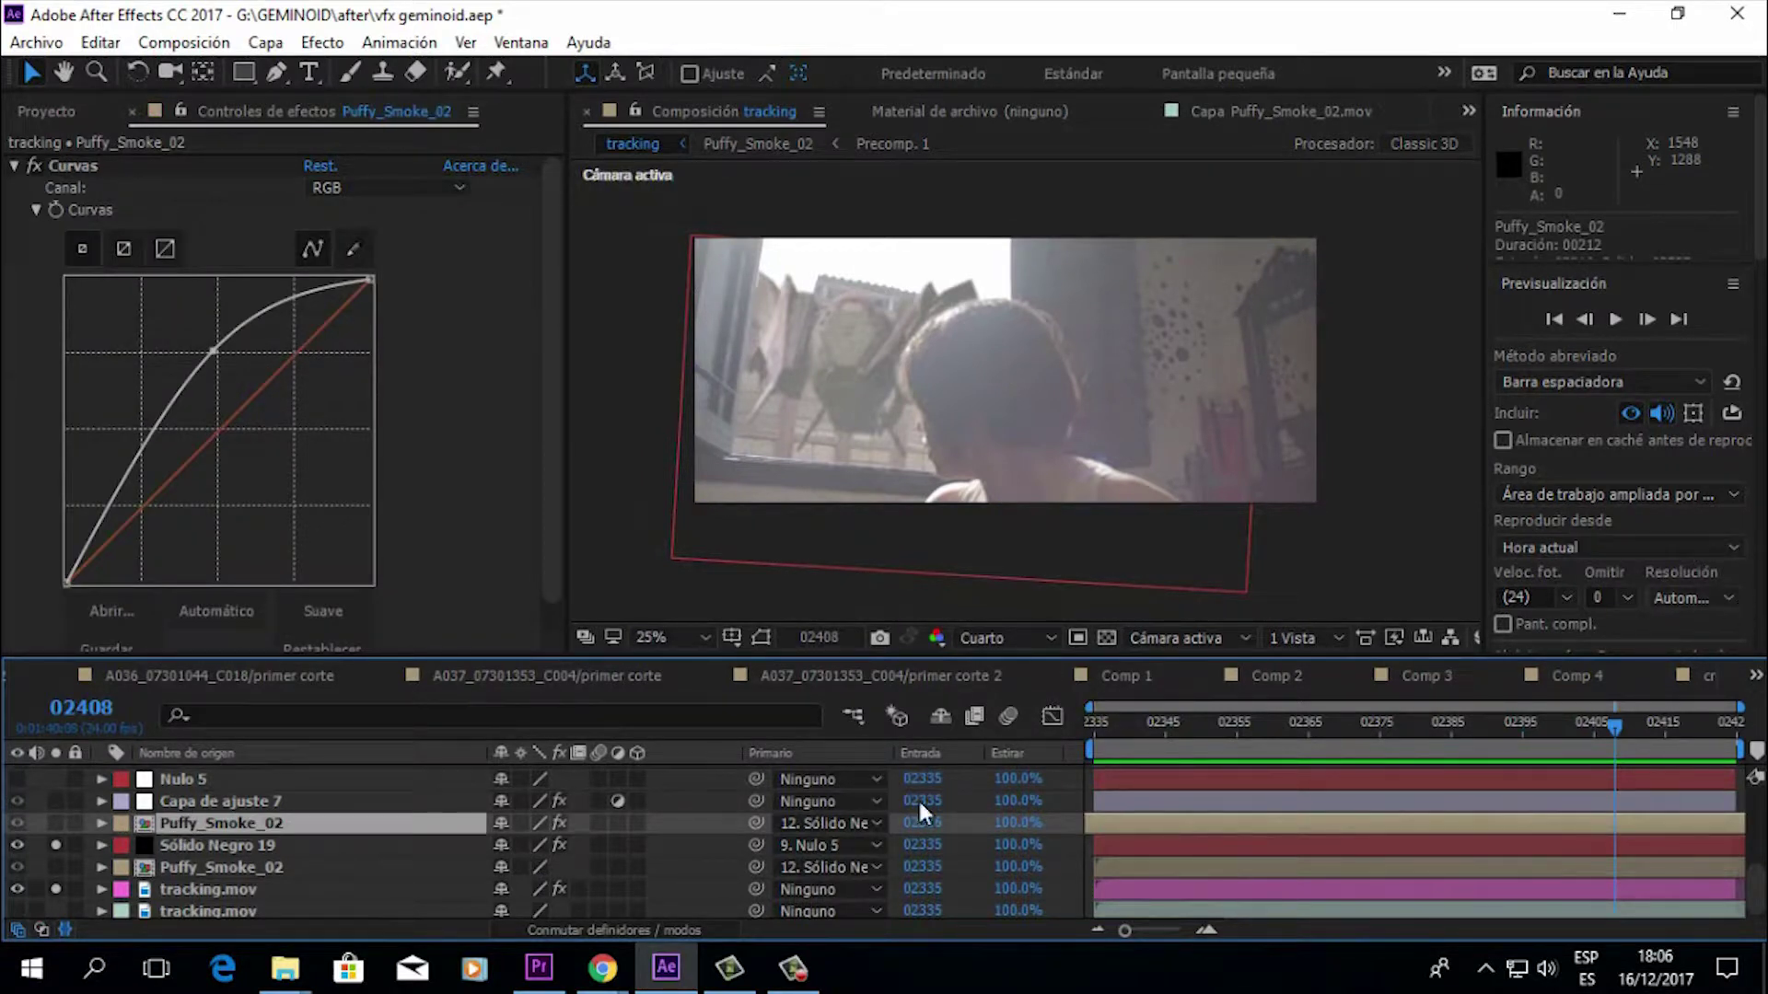
double_click(1193, 821)
drag(1389, 743, 1140, 729)
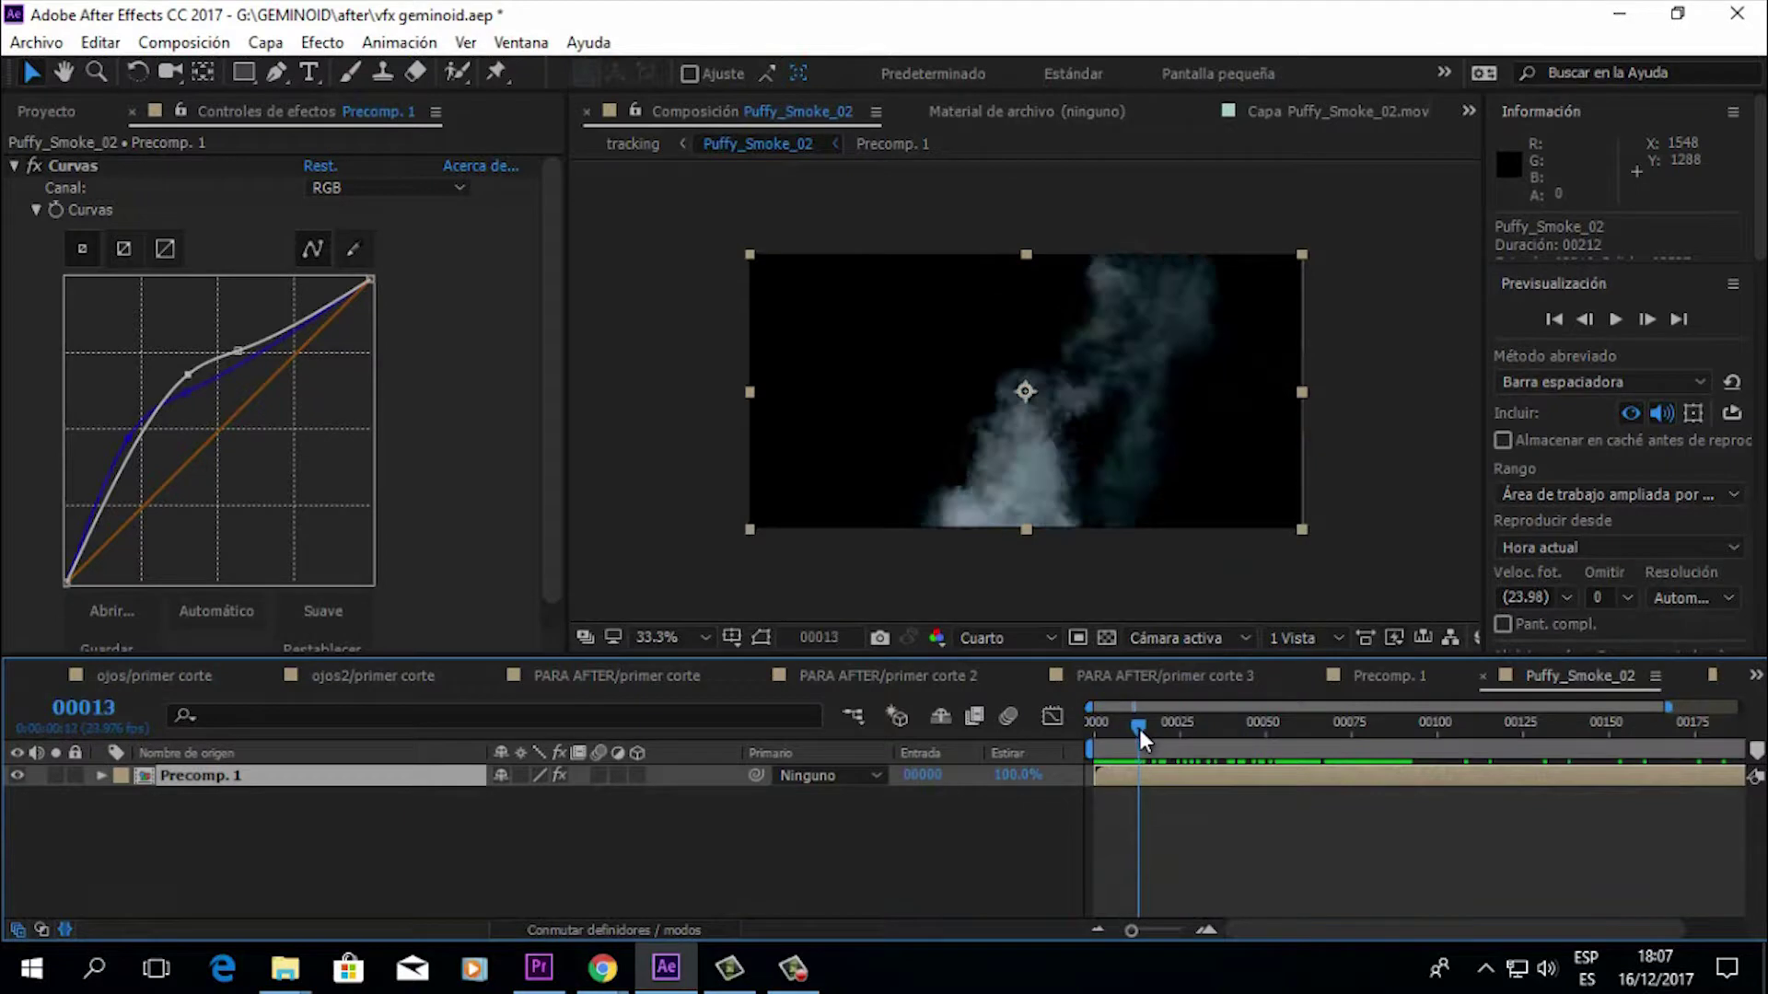
double_click(1189, 782)
click(1195, 722)
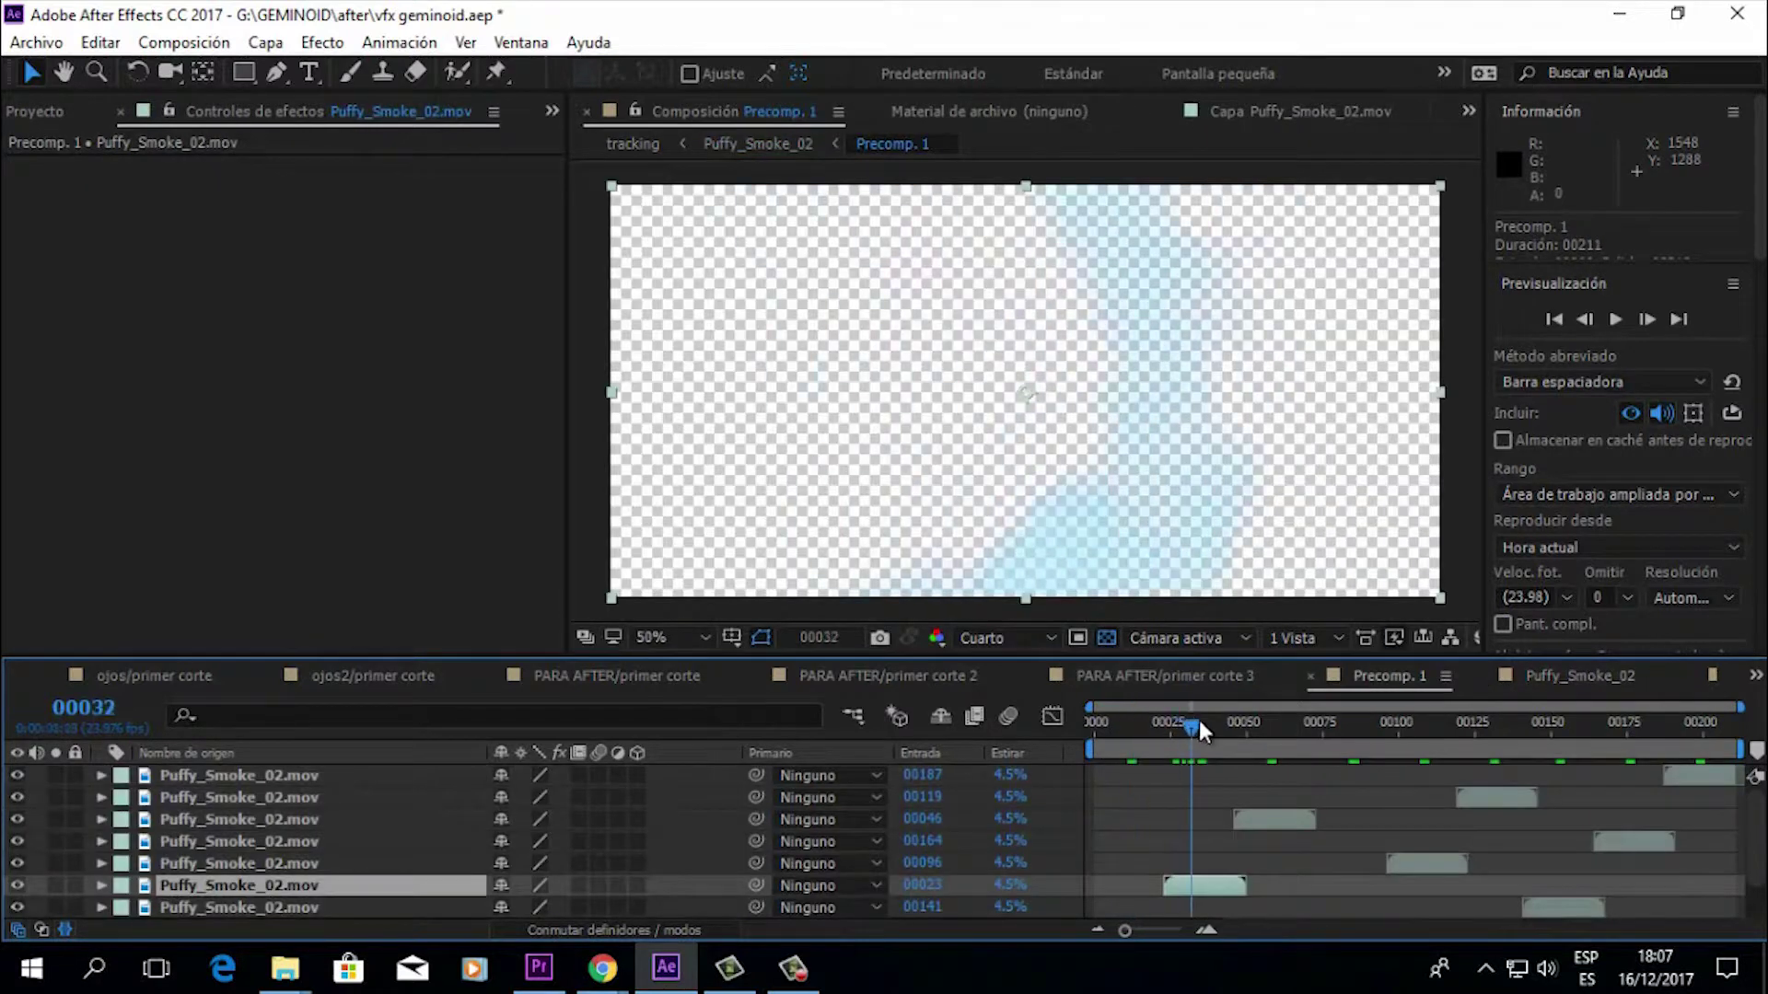
click(1107, 637)
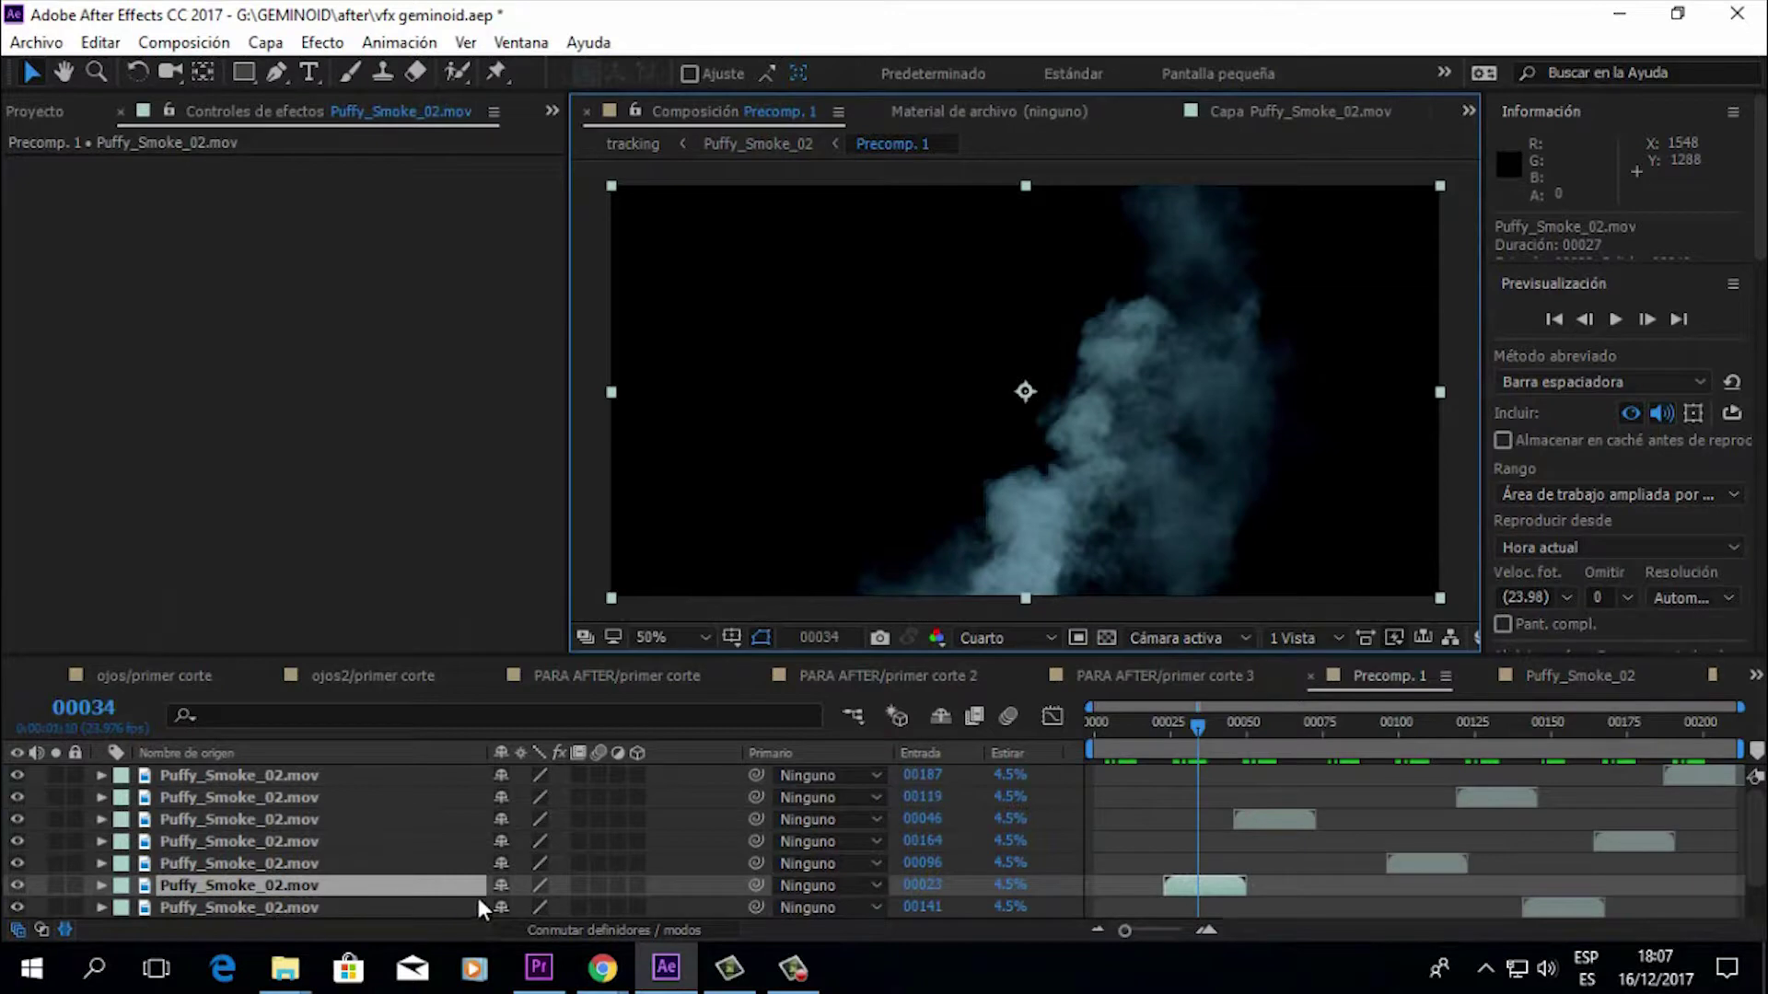
Step: Scrub and play back Precomp. 1 to examine how the staggered Puffy_Smoke_02.mov clips form continuous smoke
drag(1197, 722, 1677, 716)
key(space)
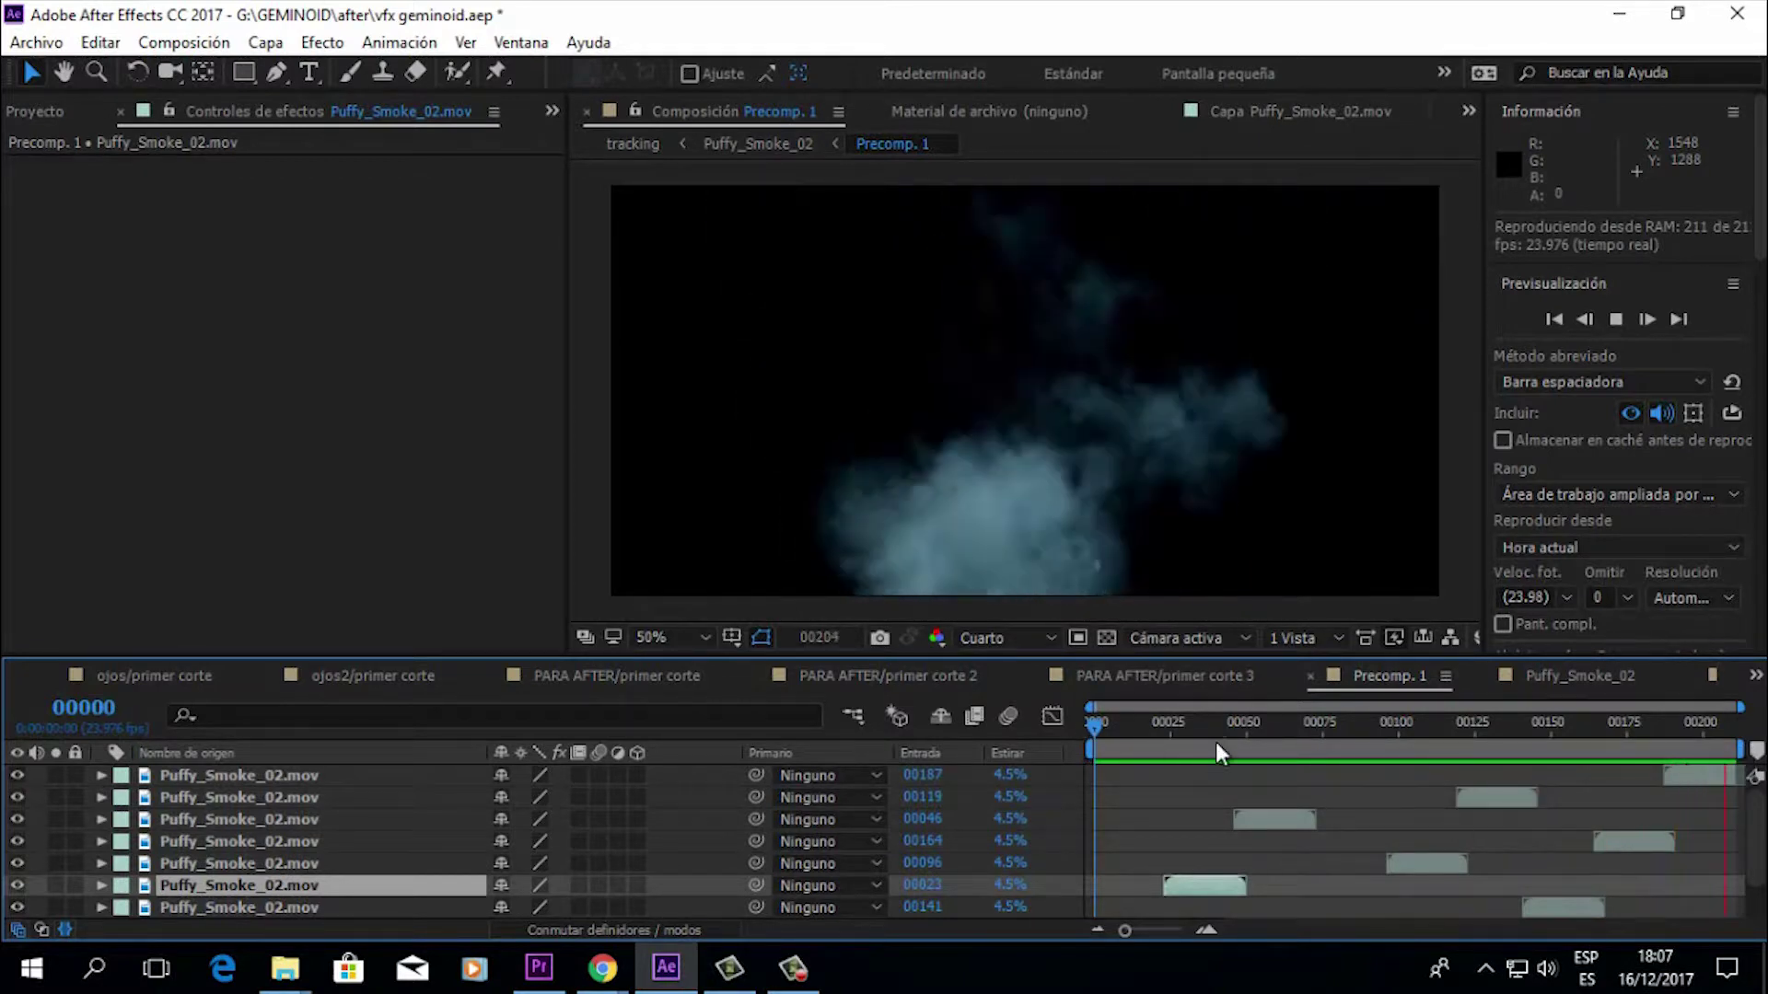
scroll(1554, 763, down, 2)
drag(1310, 724, 1656, 721)
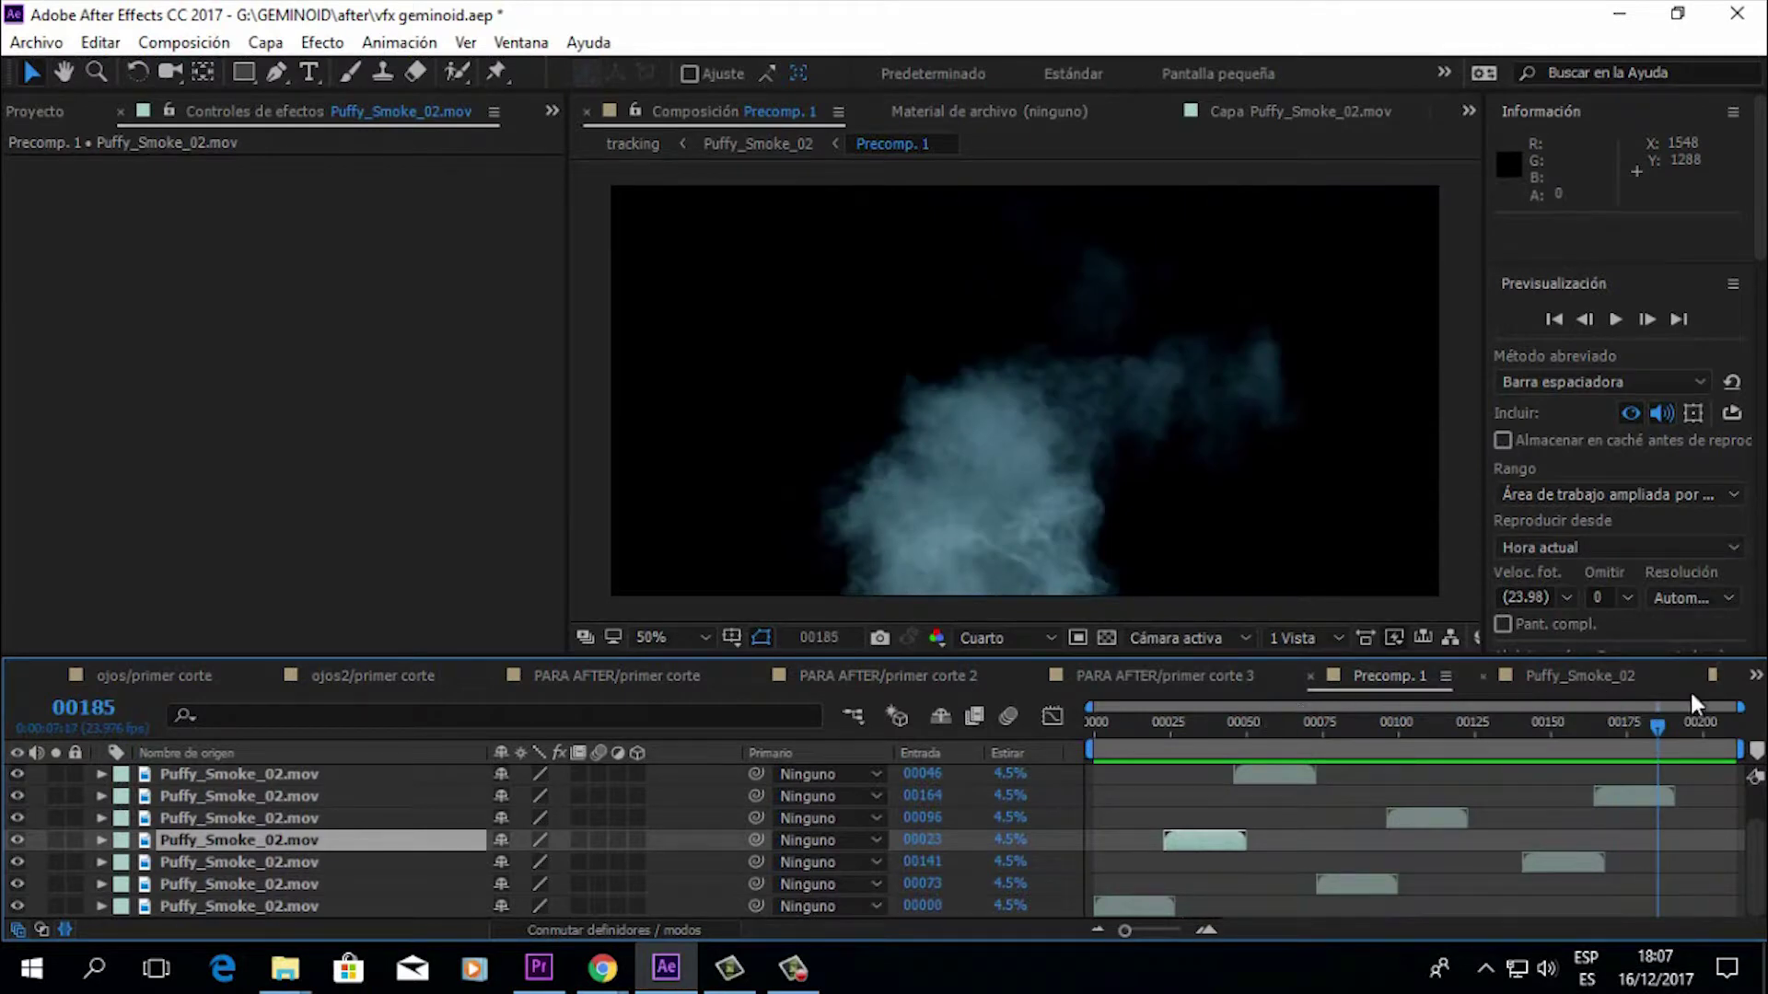
click(1755, 676)
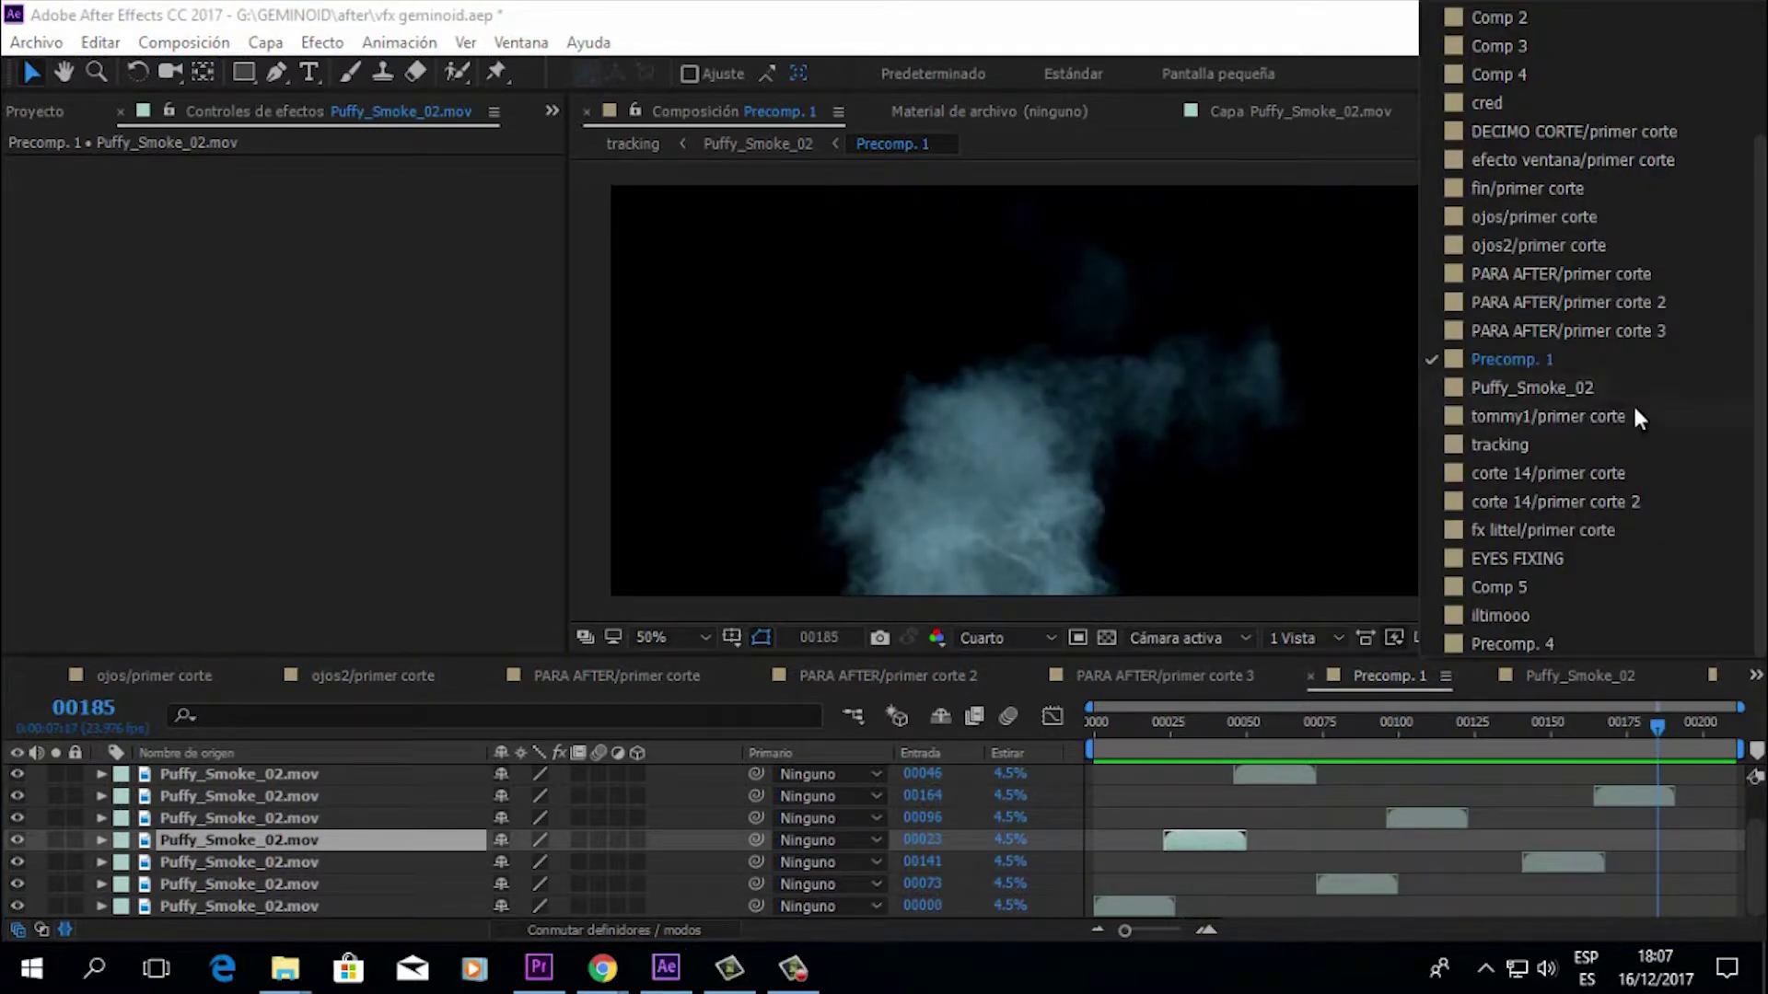
click(1593, 276)
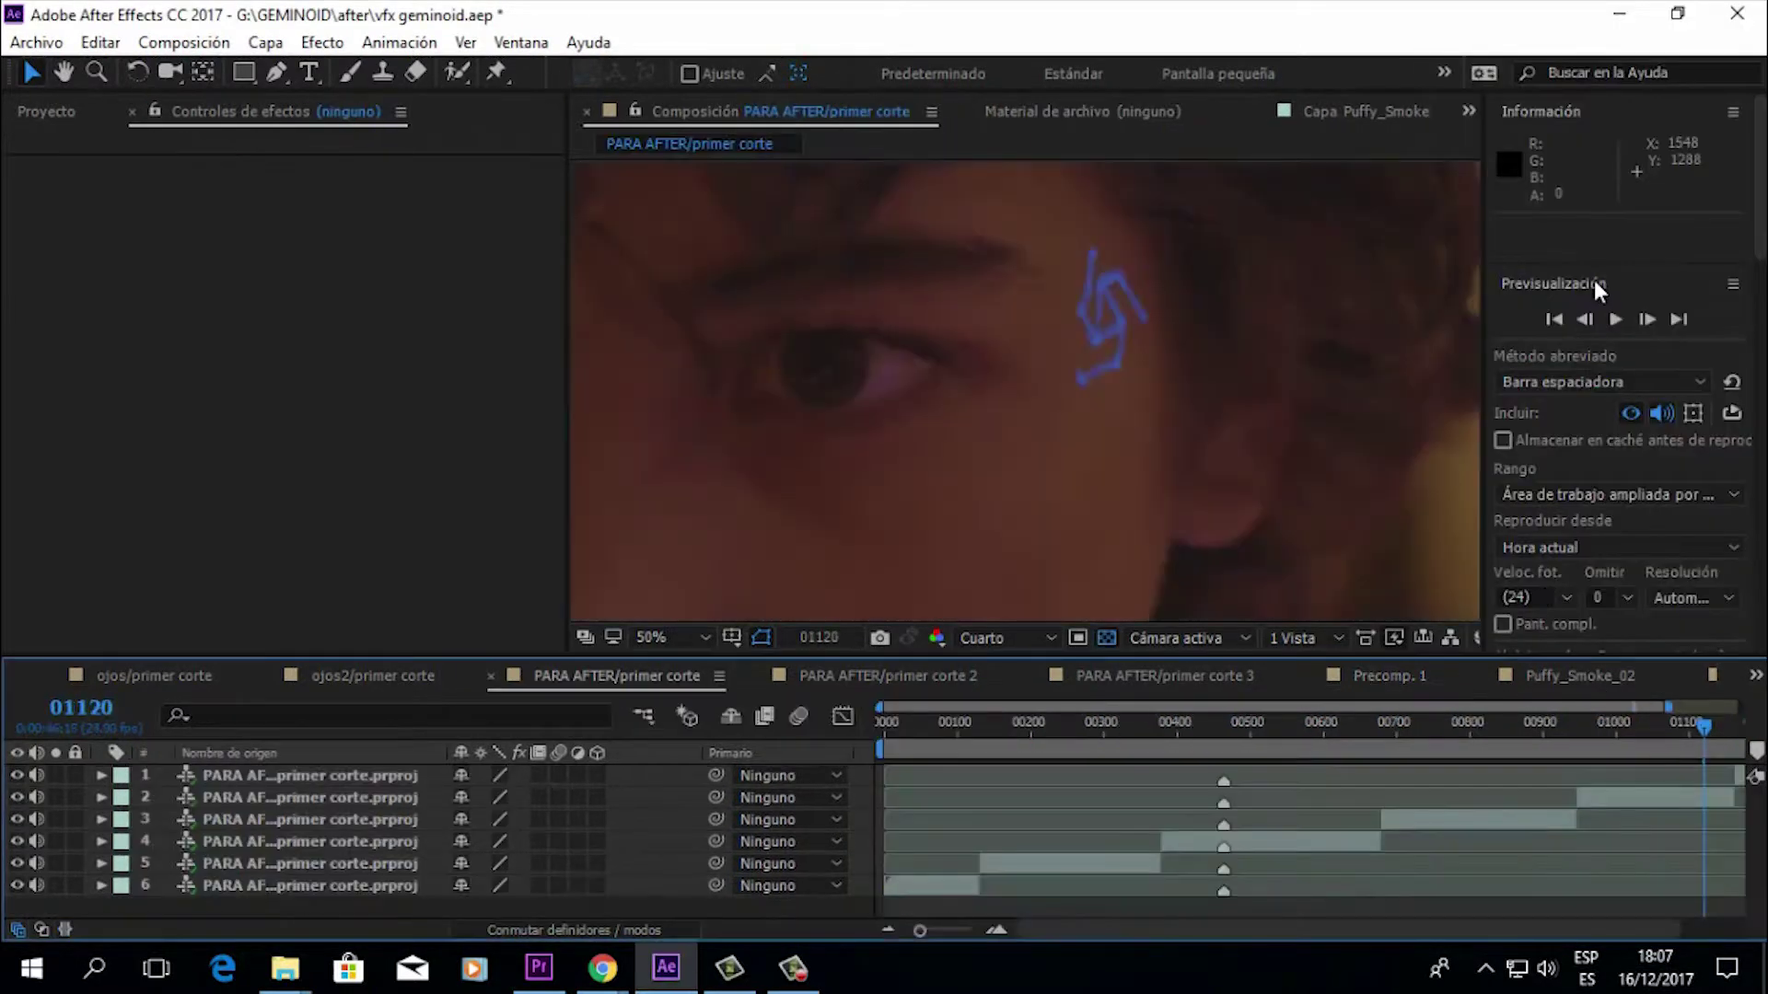
click(1755, 676)
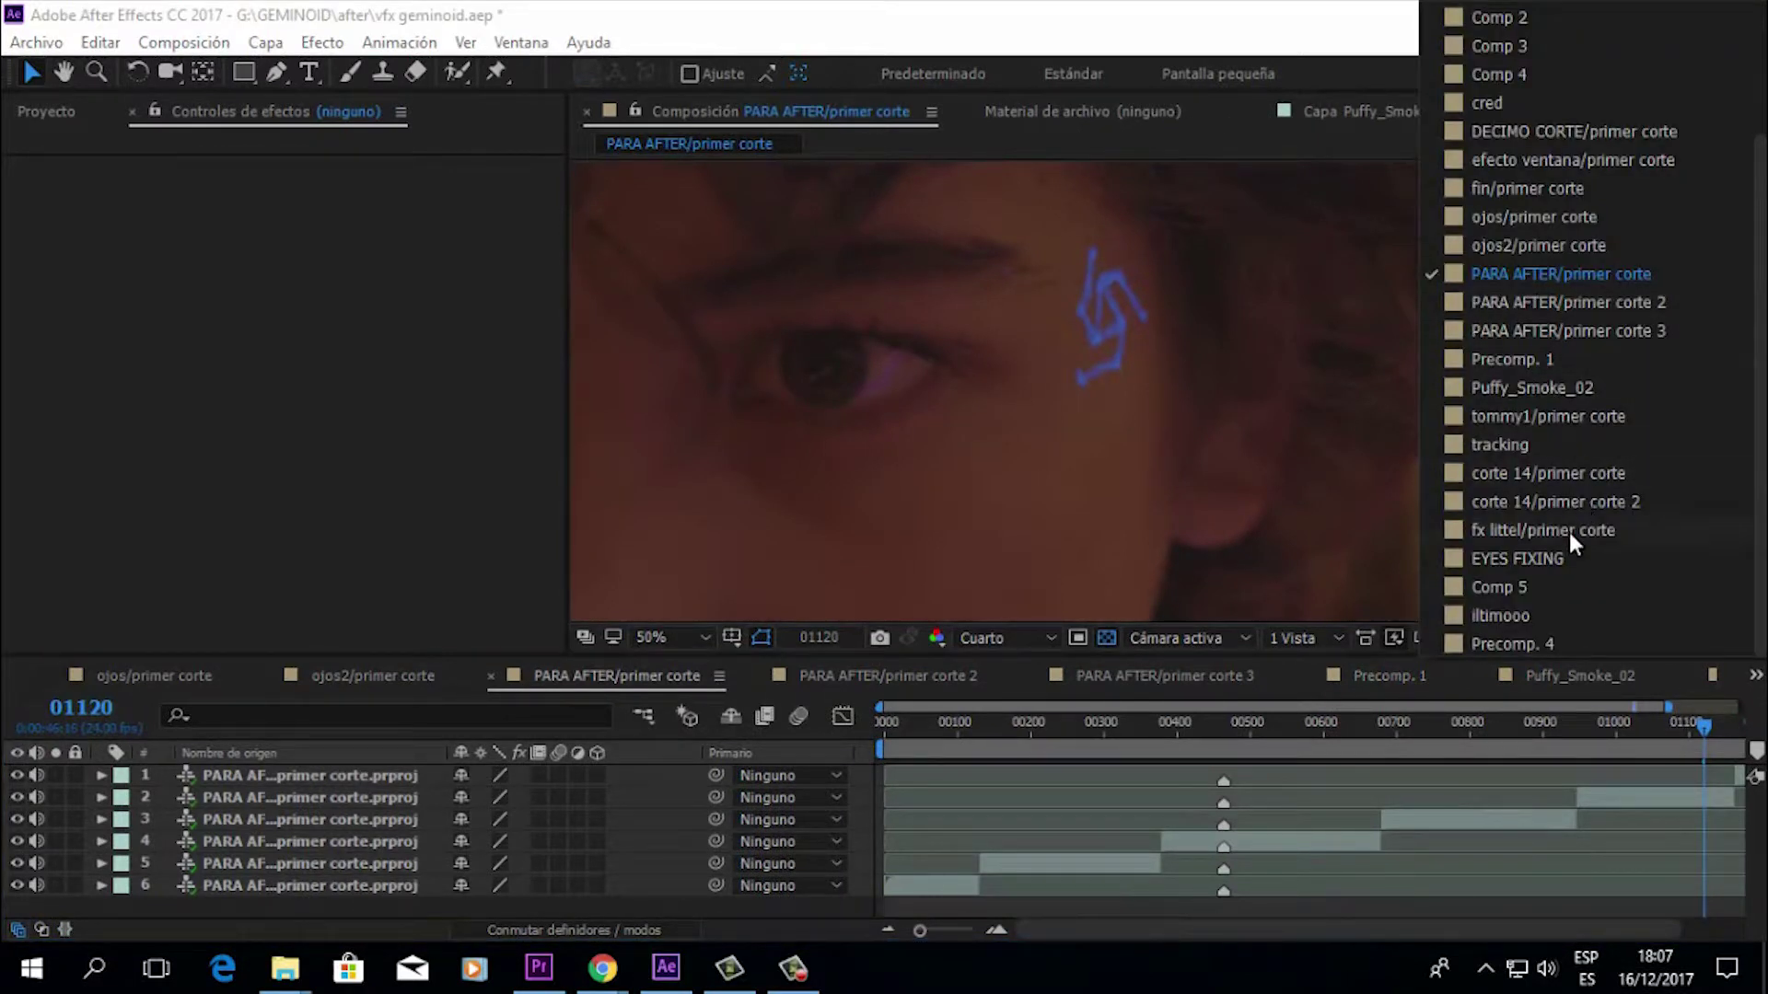
click(1579, 471)
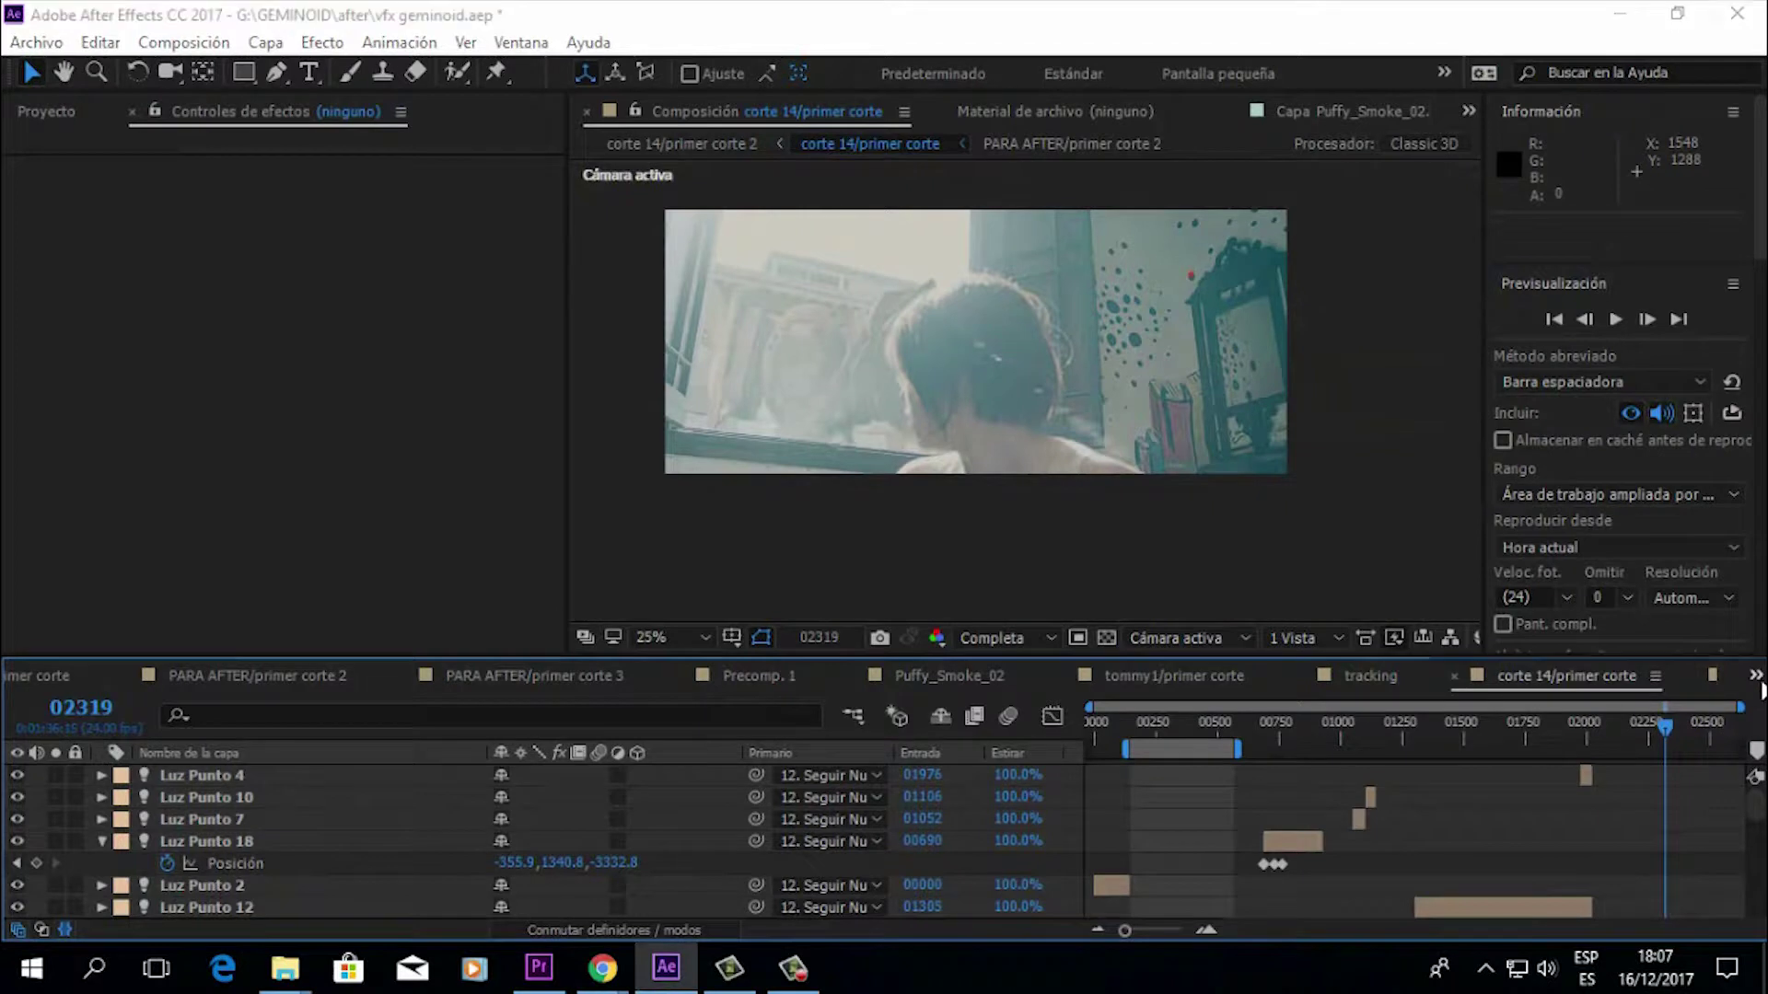
Step: Return to the tracking composition and move to frame 02407
click(1755, 676)
click(1501, 445)
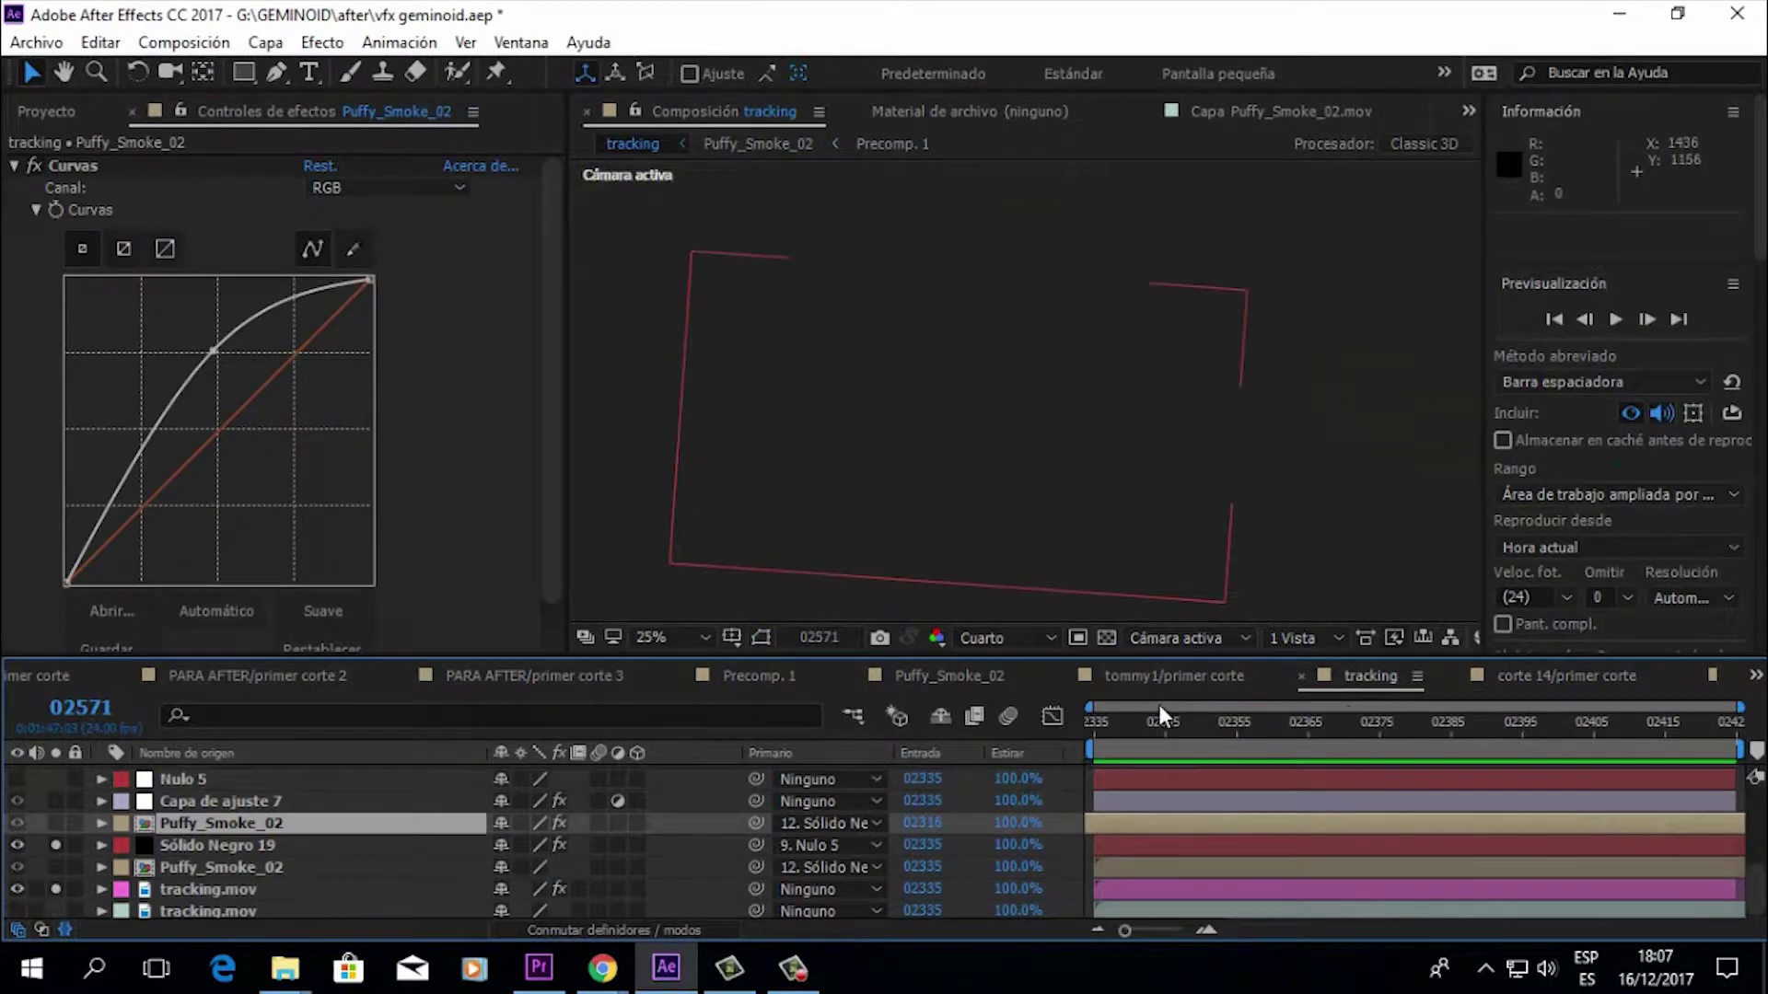
drag(1146, 727, 1607, 748)
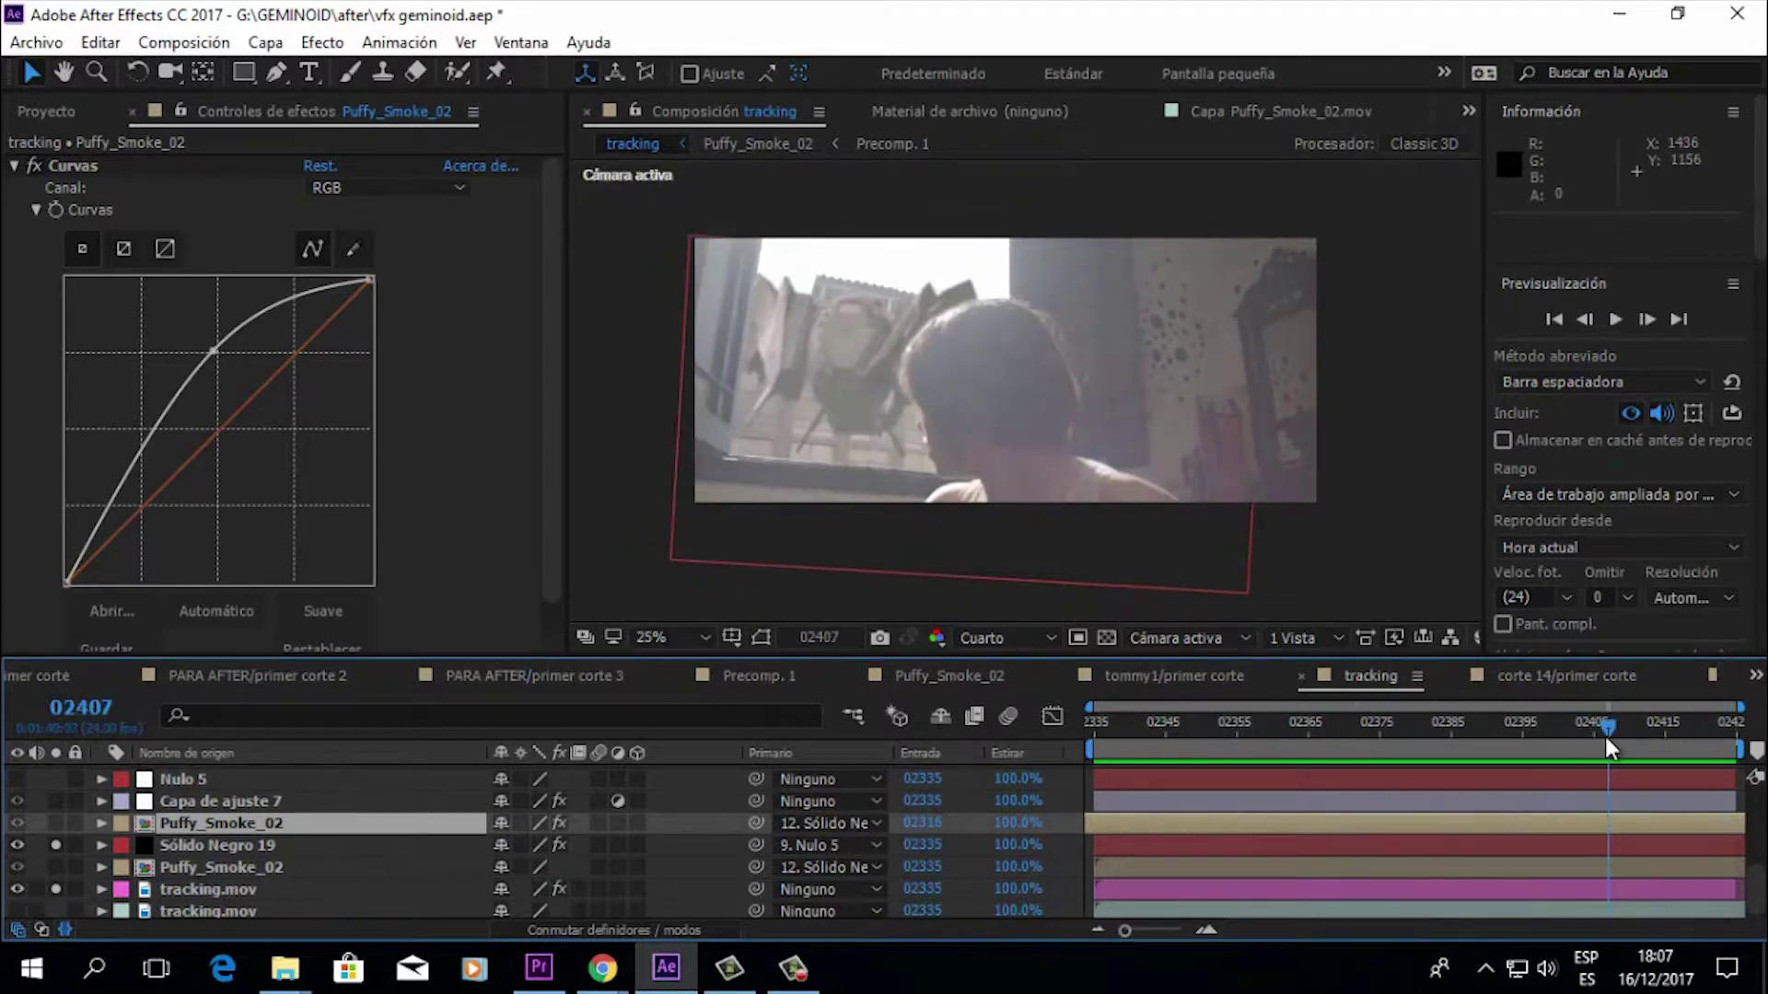
Step: Solo the Puffy_Smoke_02 layer above Sólido Negro 19 and move to frame 02376 to check its Curvas effect
click(56, 823)
drag(1140, 721, 1384, 683)
click(30, 159)
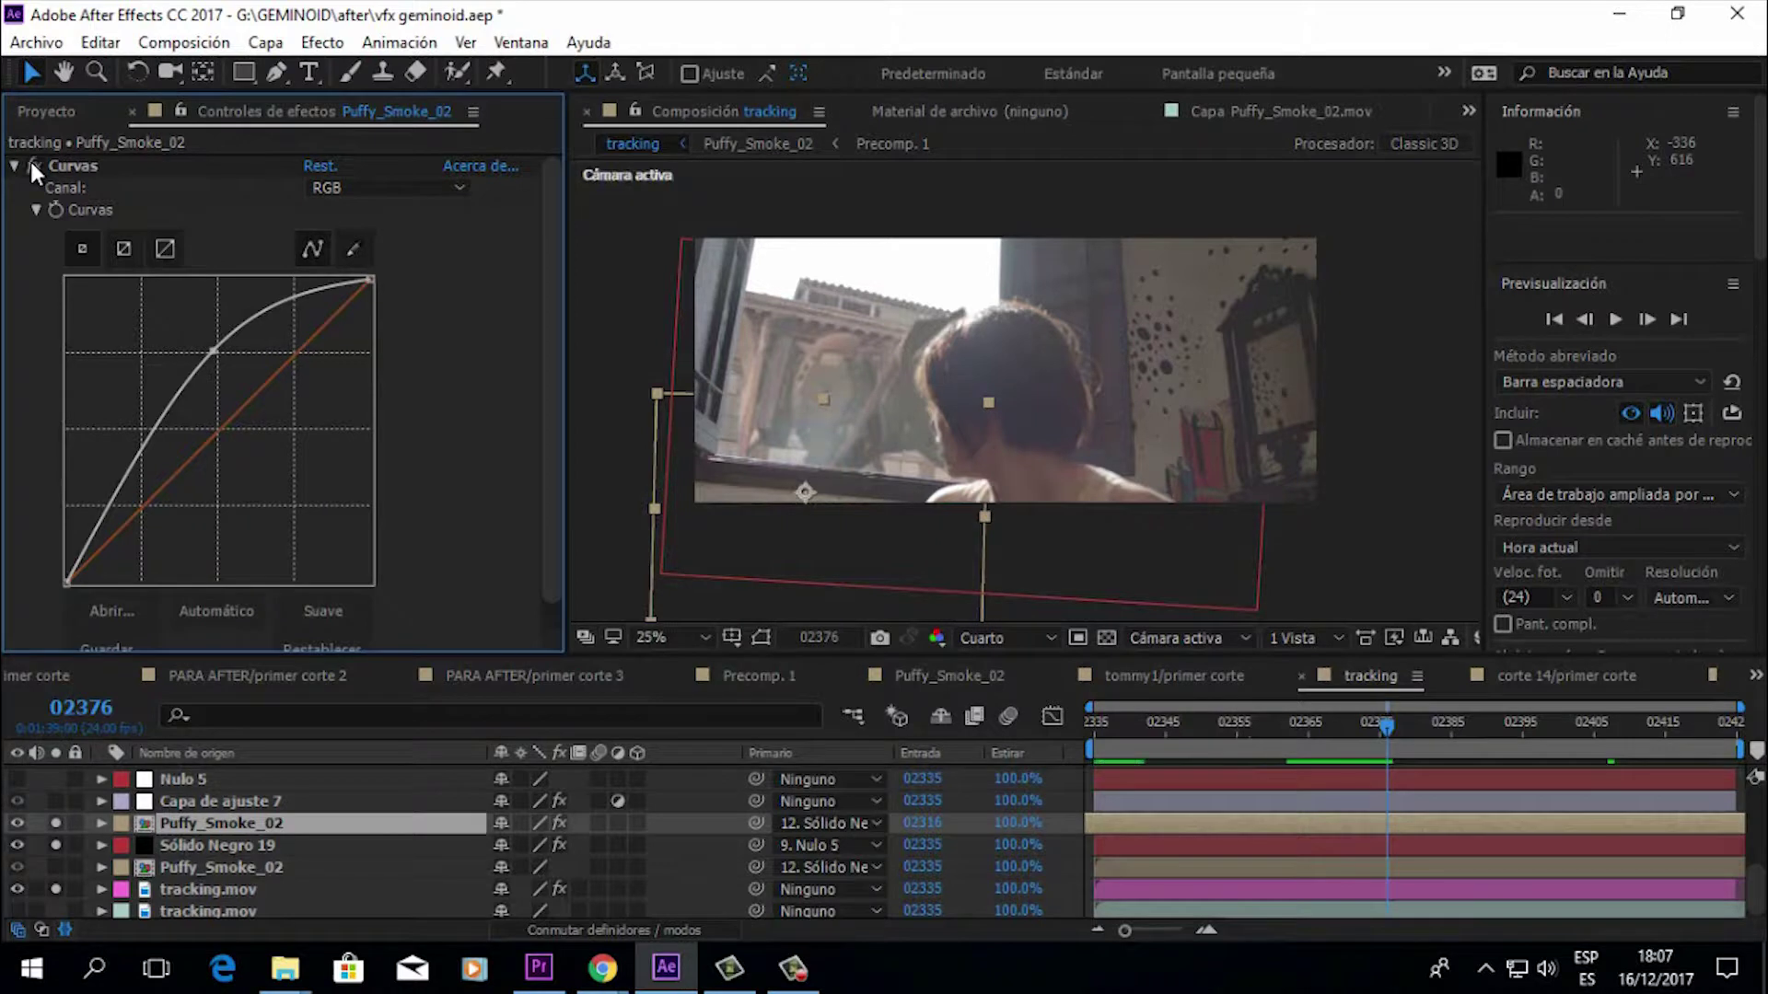
Step: Scrub and play back the shot to examine the soloed smoke moving with the drone, ending at frame 02342
drag(1386, 725, 1184, 731)
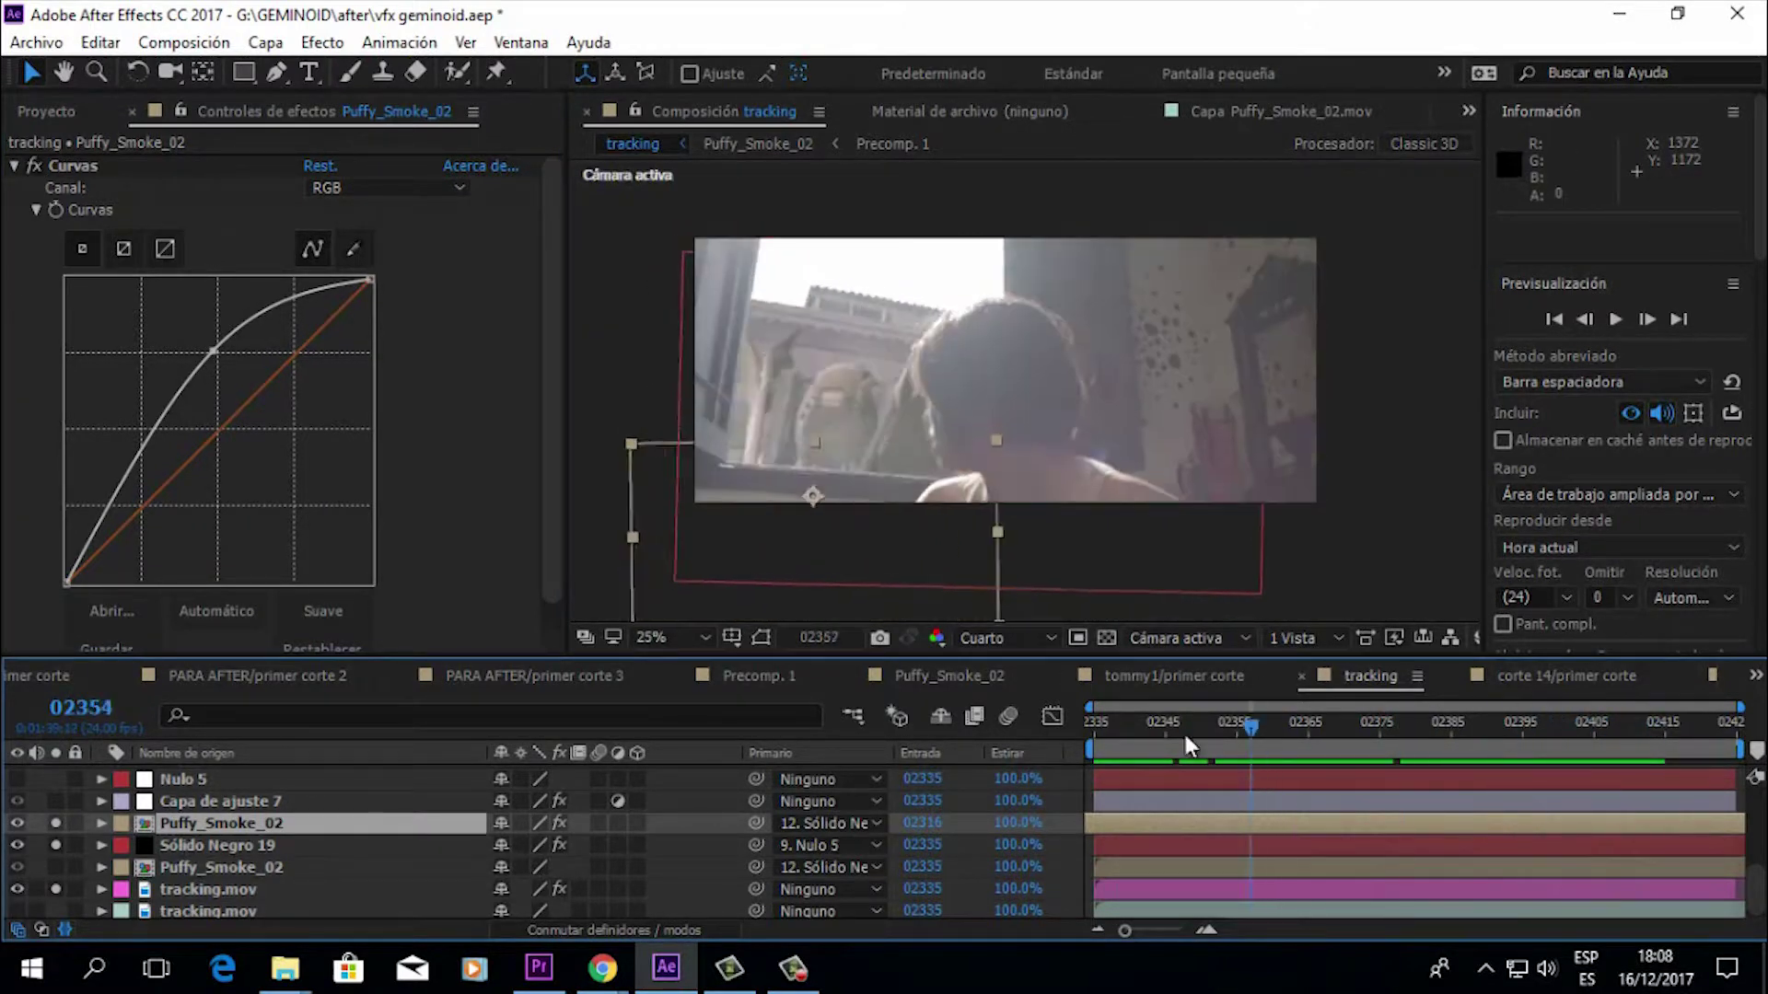
key(space)
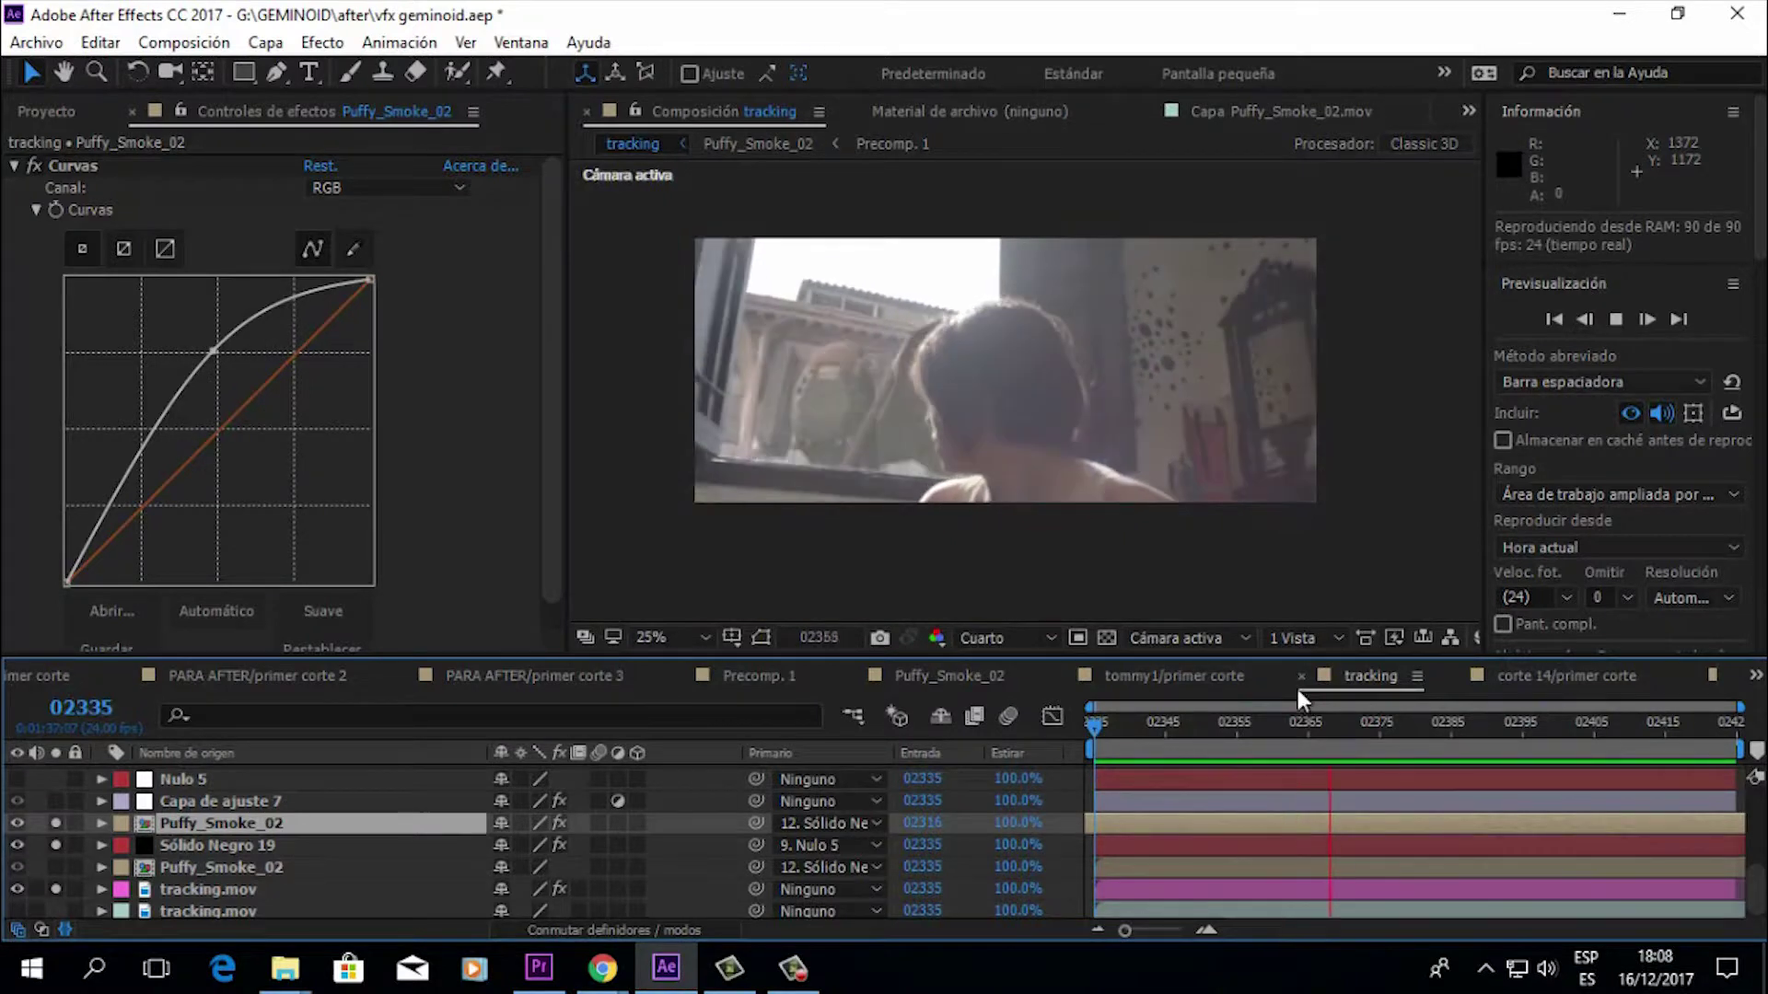
key(space)
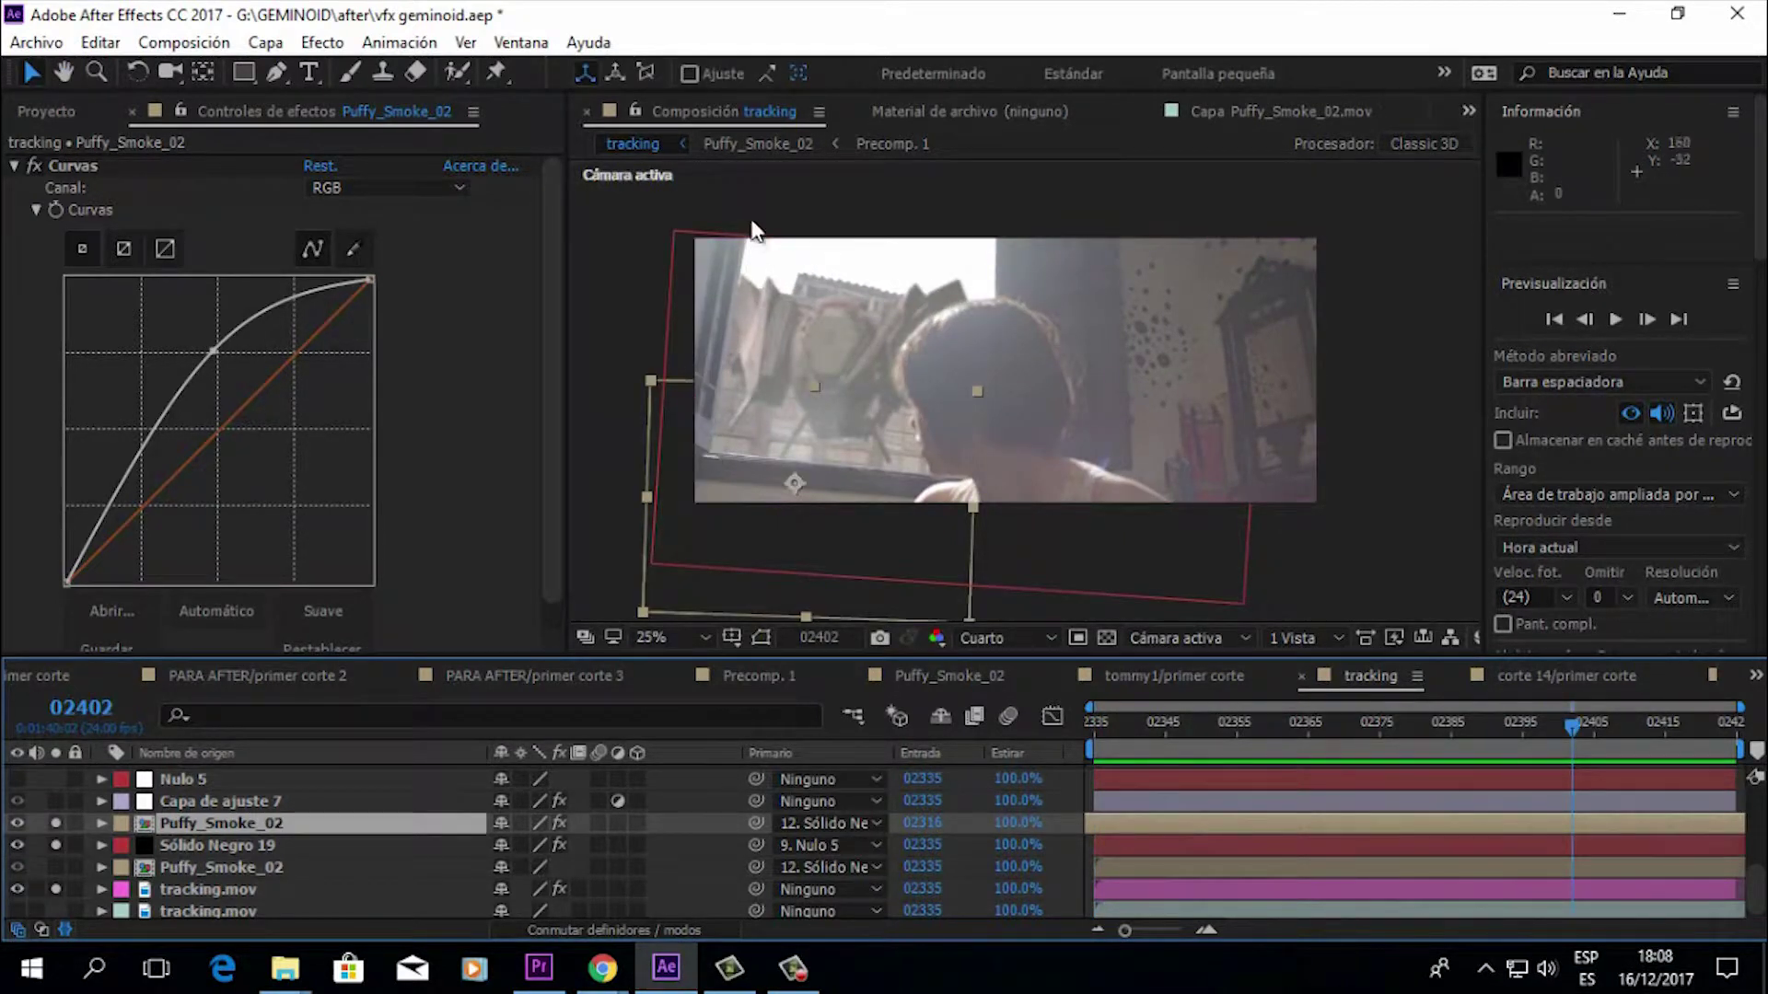
drag(1120, 722, 1041, 741)
key(space)
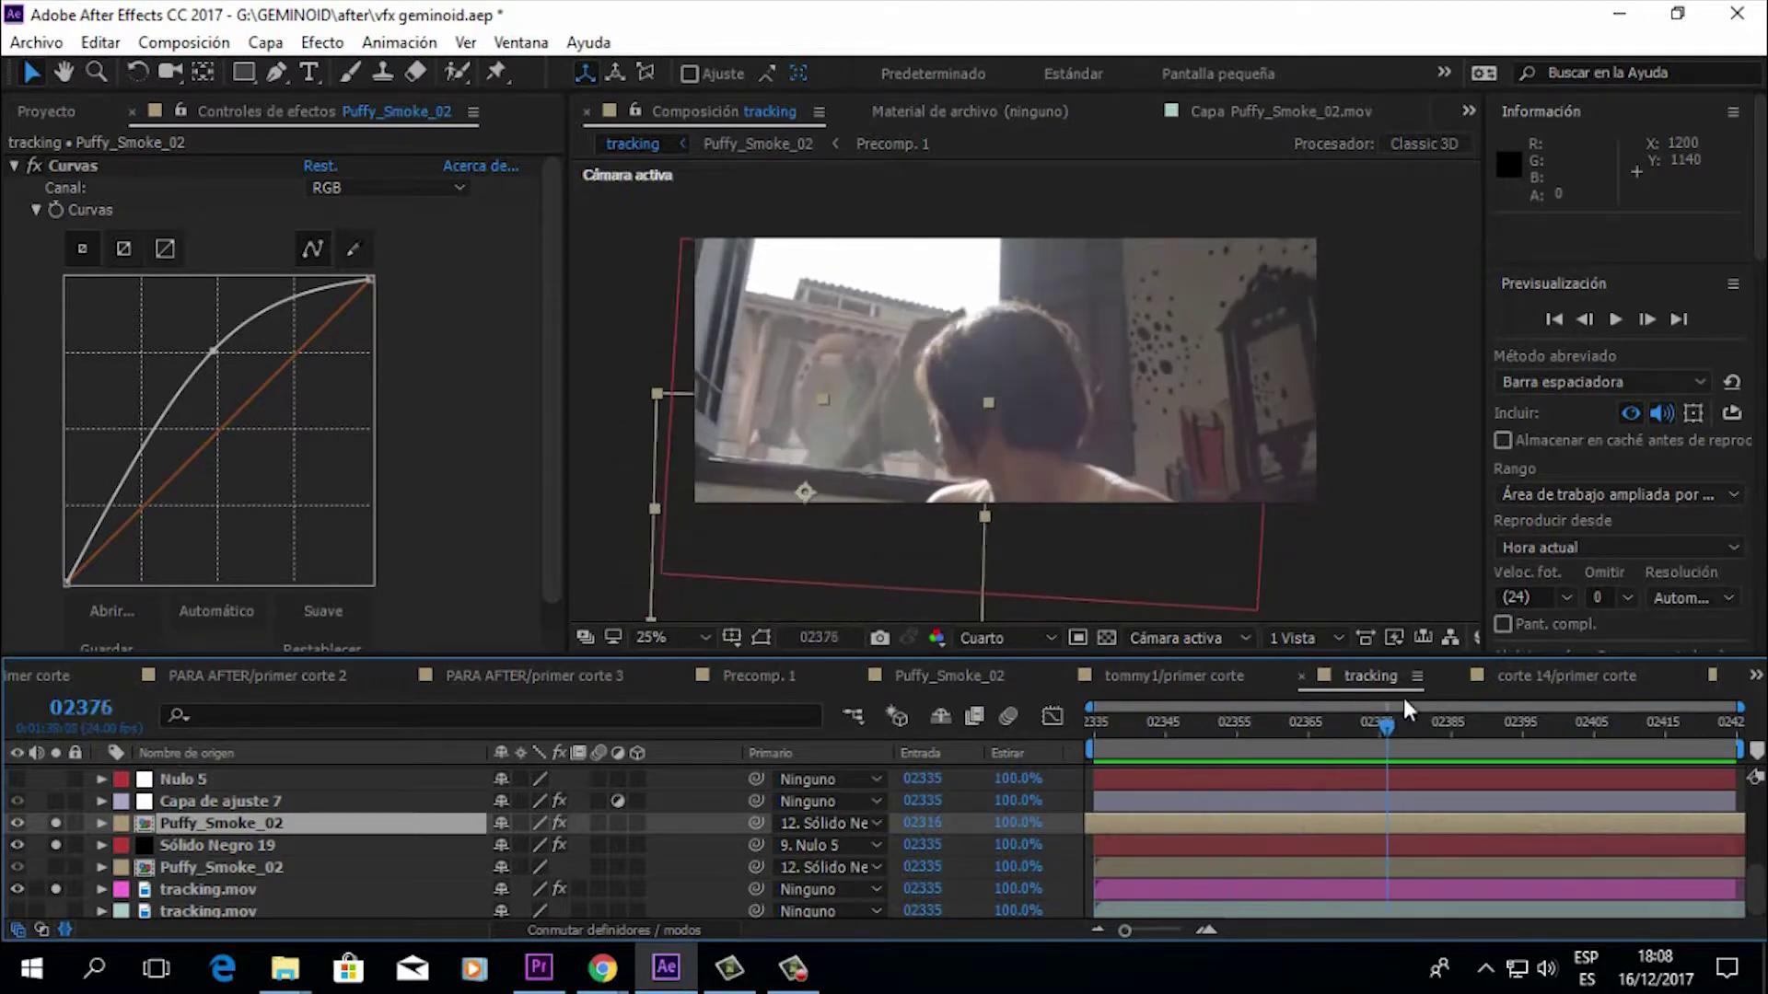
drag(1482, 716, 1600, 713)
drag(1439, 744, 1145, 748)
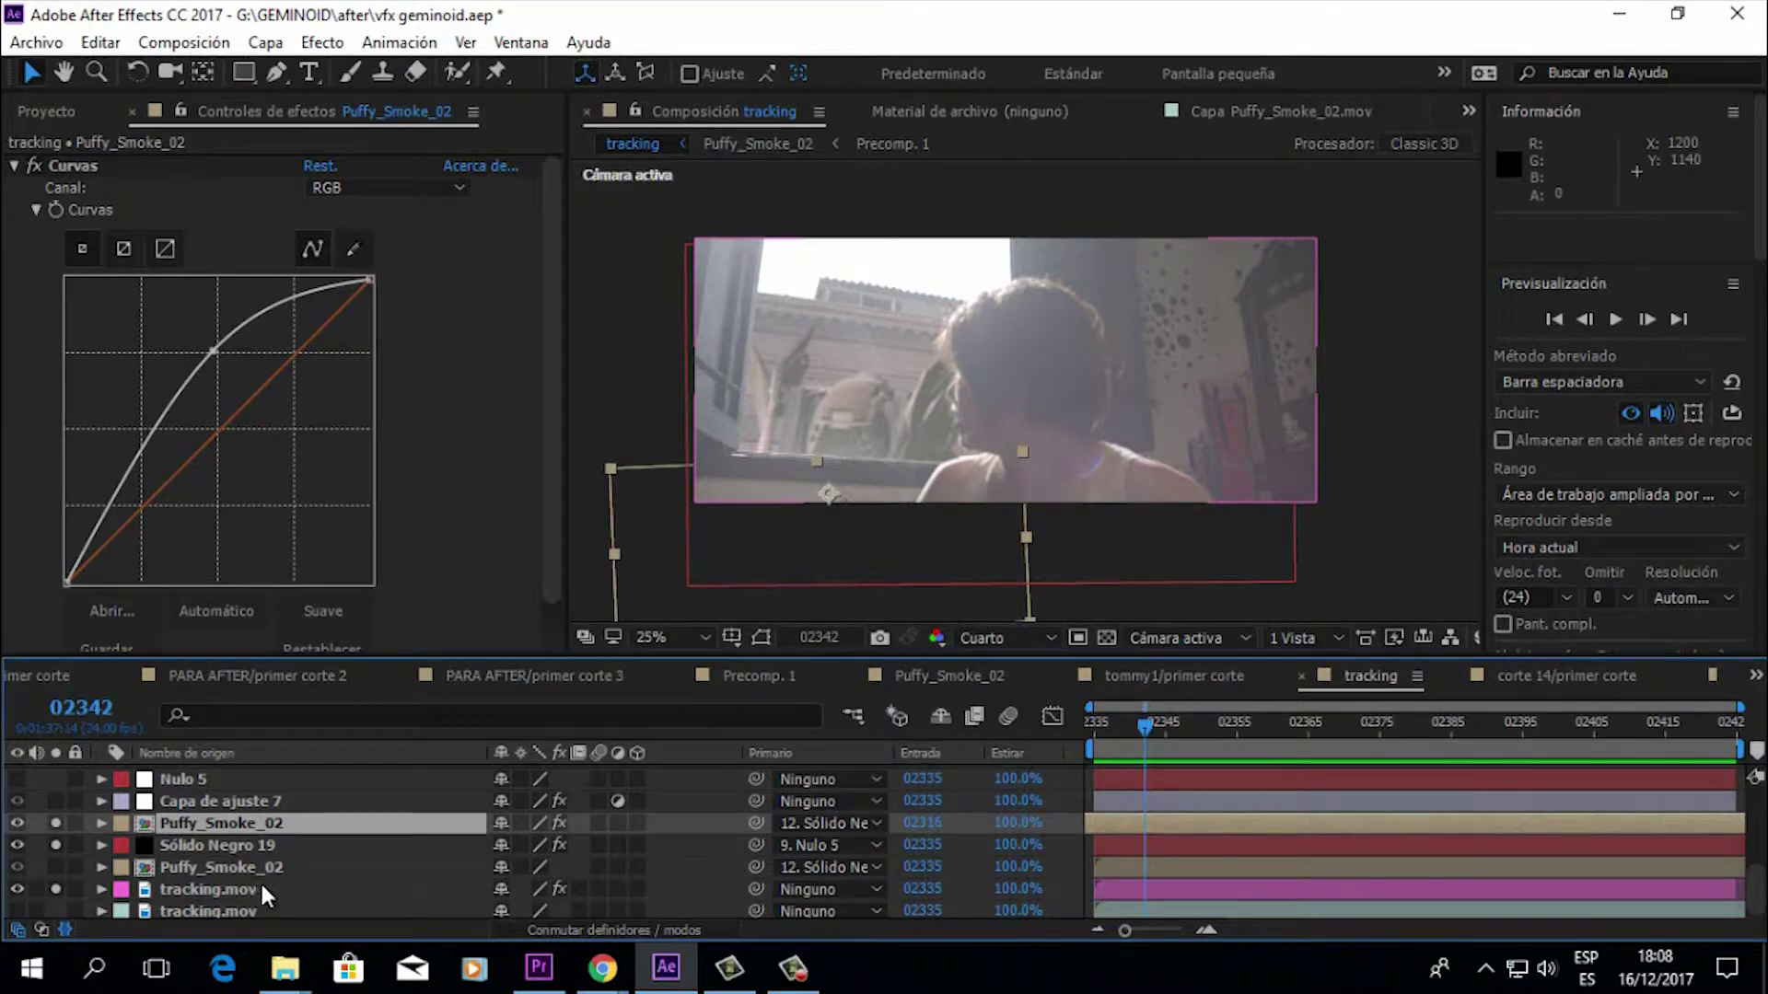
Step: Compare both Puffy_Smoke_02 layers with Sólido Negro 19, check the upper smoke layer's parent options, and scrub to frame 02410
scroll(262, 890, down, 1)
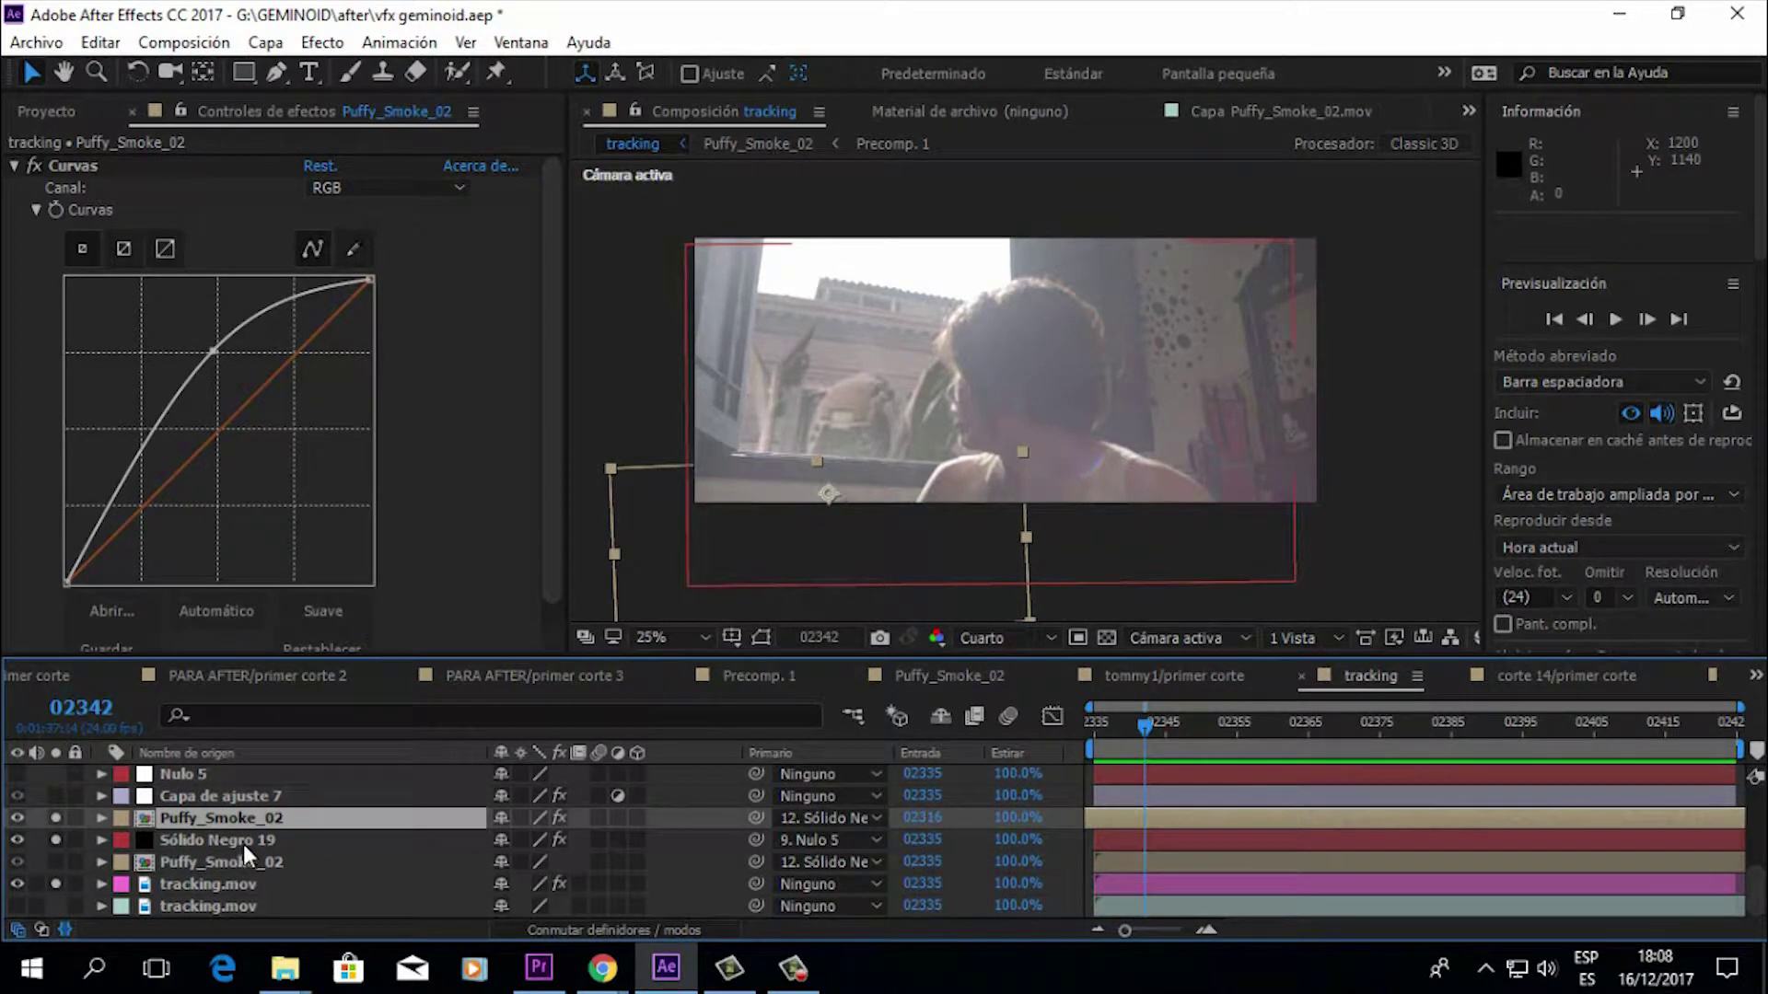
click(242, 860)
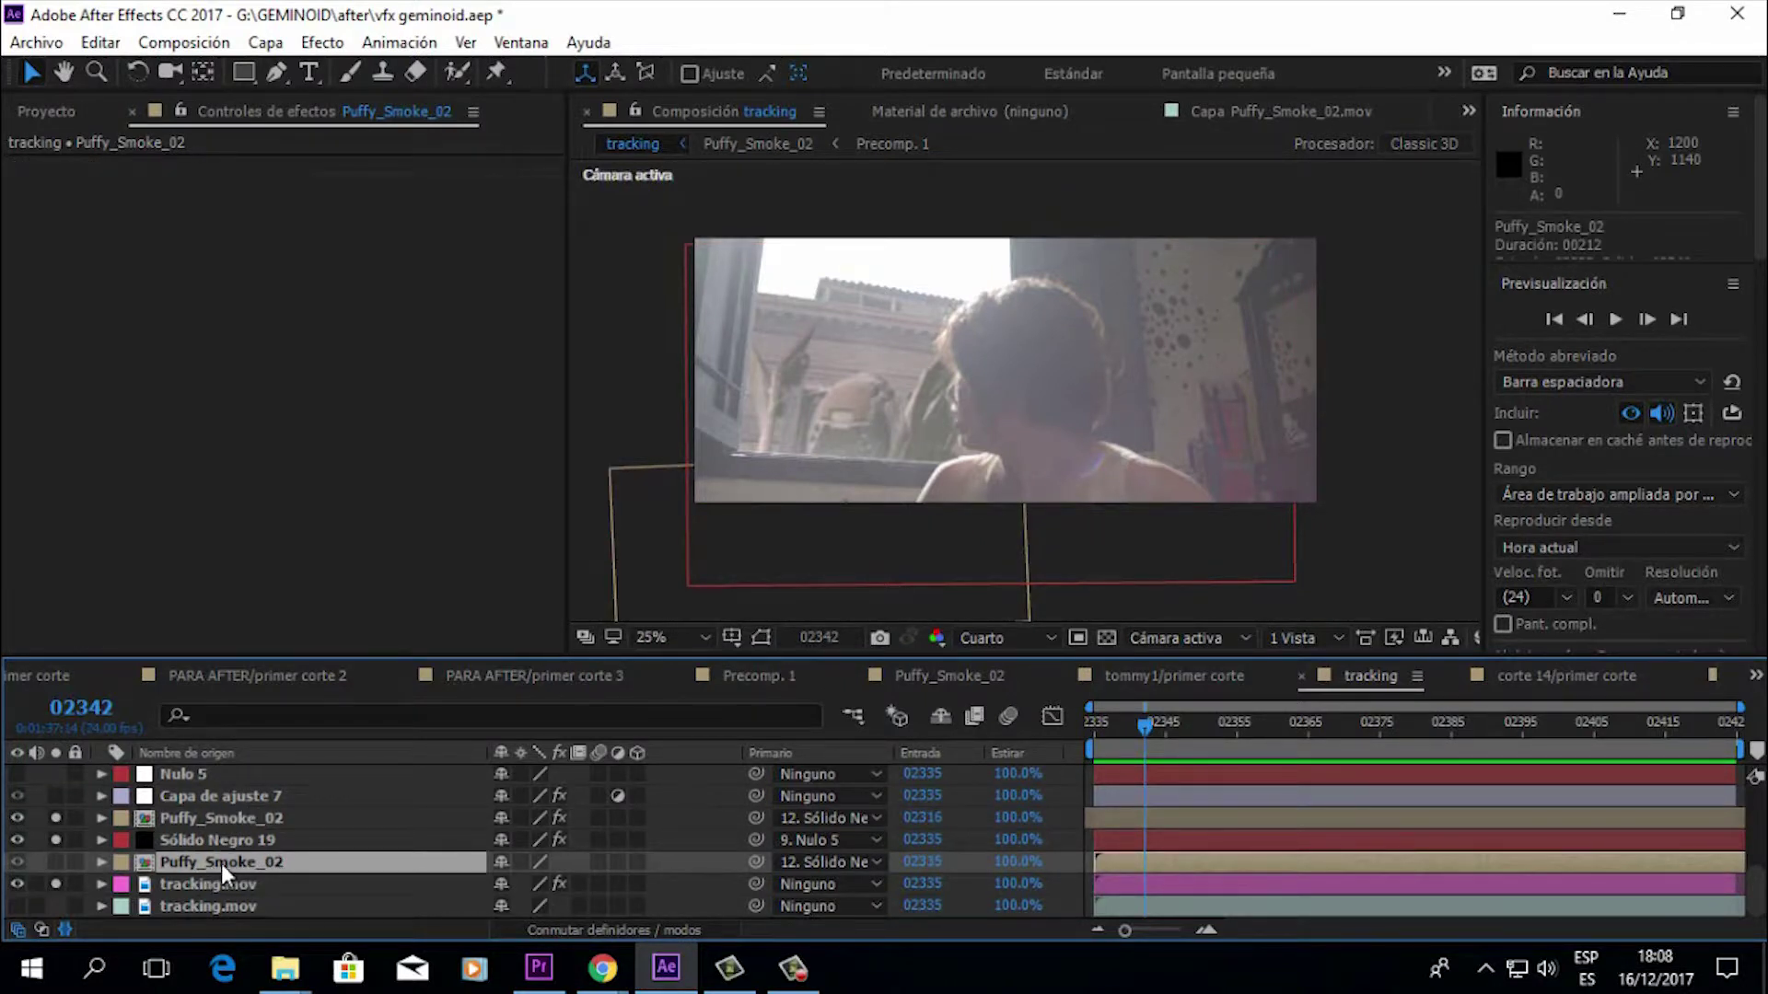
click(243, 818)
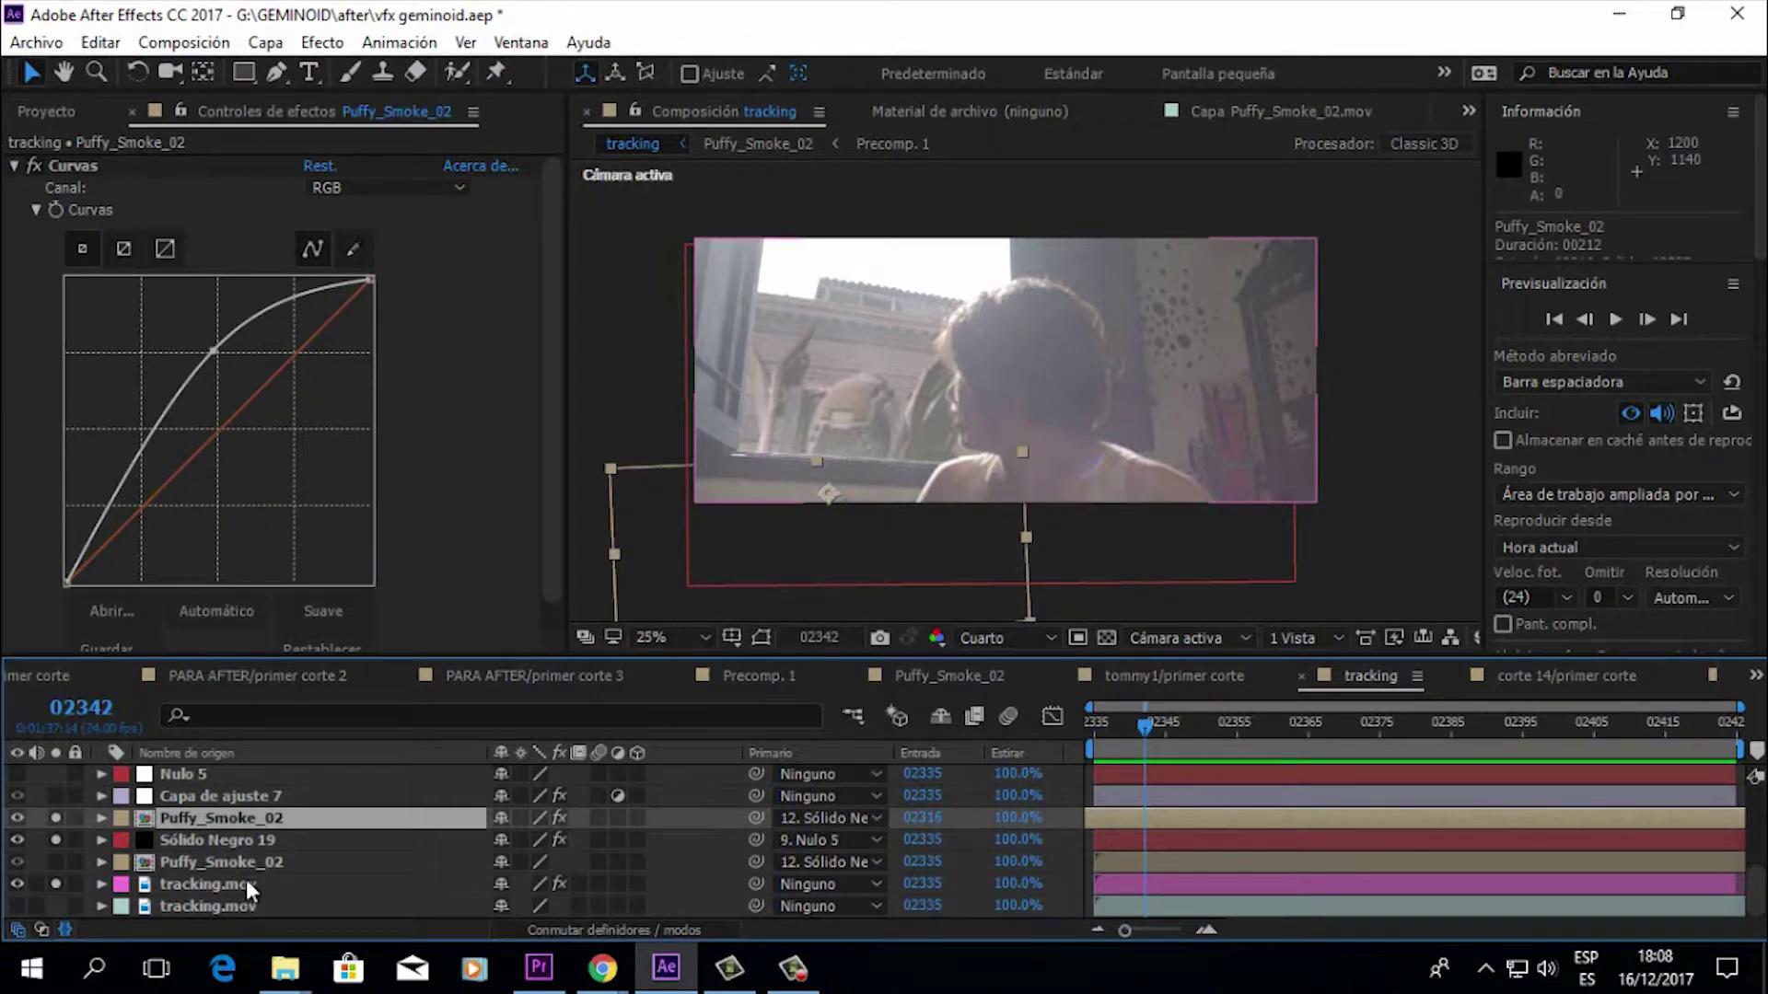
click(234, 839)
drag(1152, 755, 1328, 698)
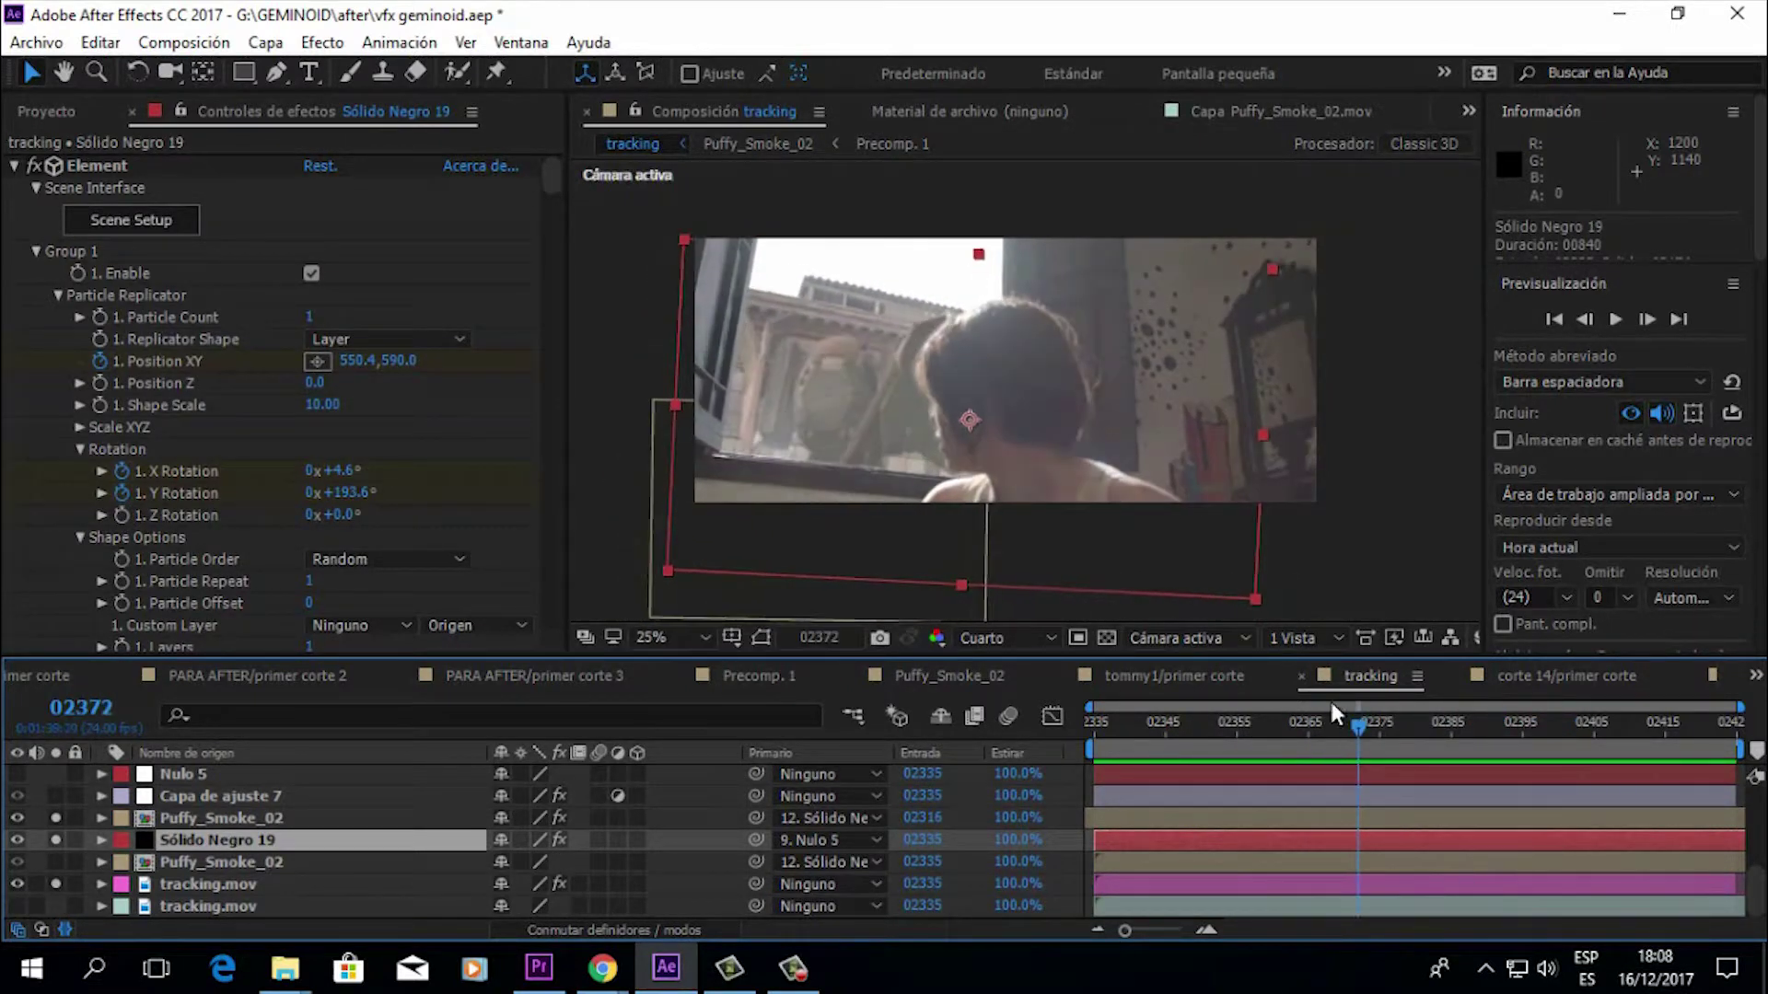
click(871, 814)
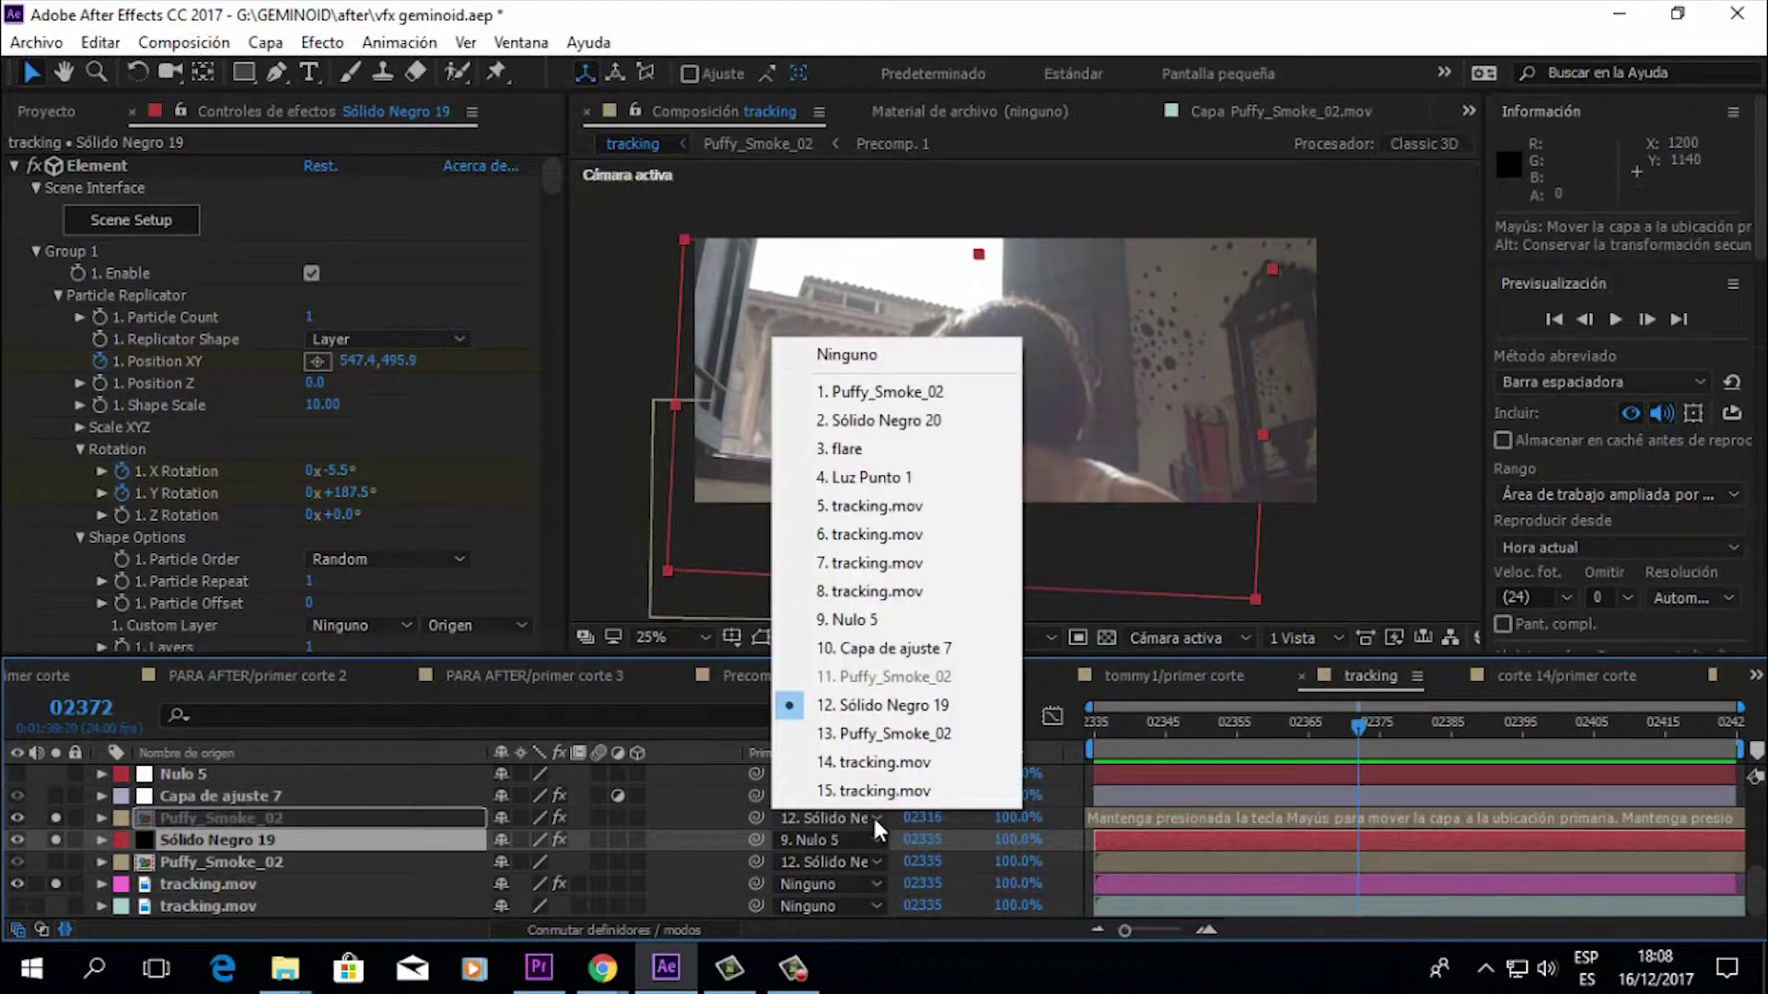
click(687, 836)
click(687, 836)
drag(1371, 744, 1617, 684)
Step: Select the tracking.mov layer directly below Luz Punto 1 and move to frame 02363
scroll(274, 842, up, 1)
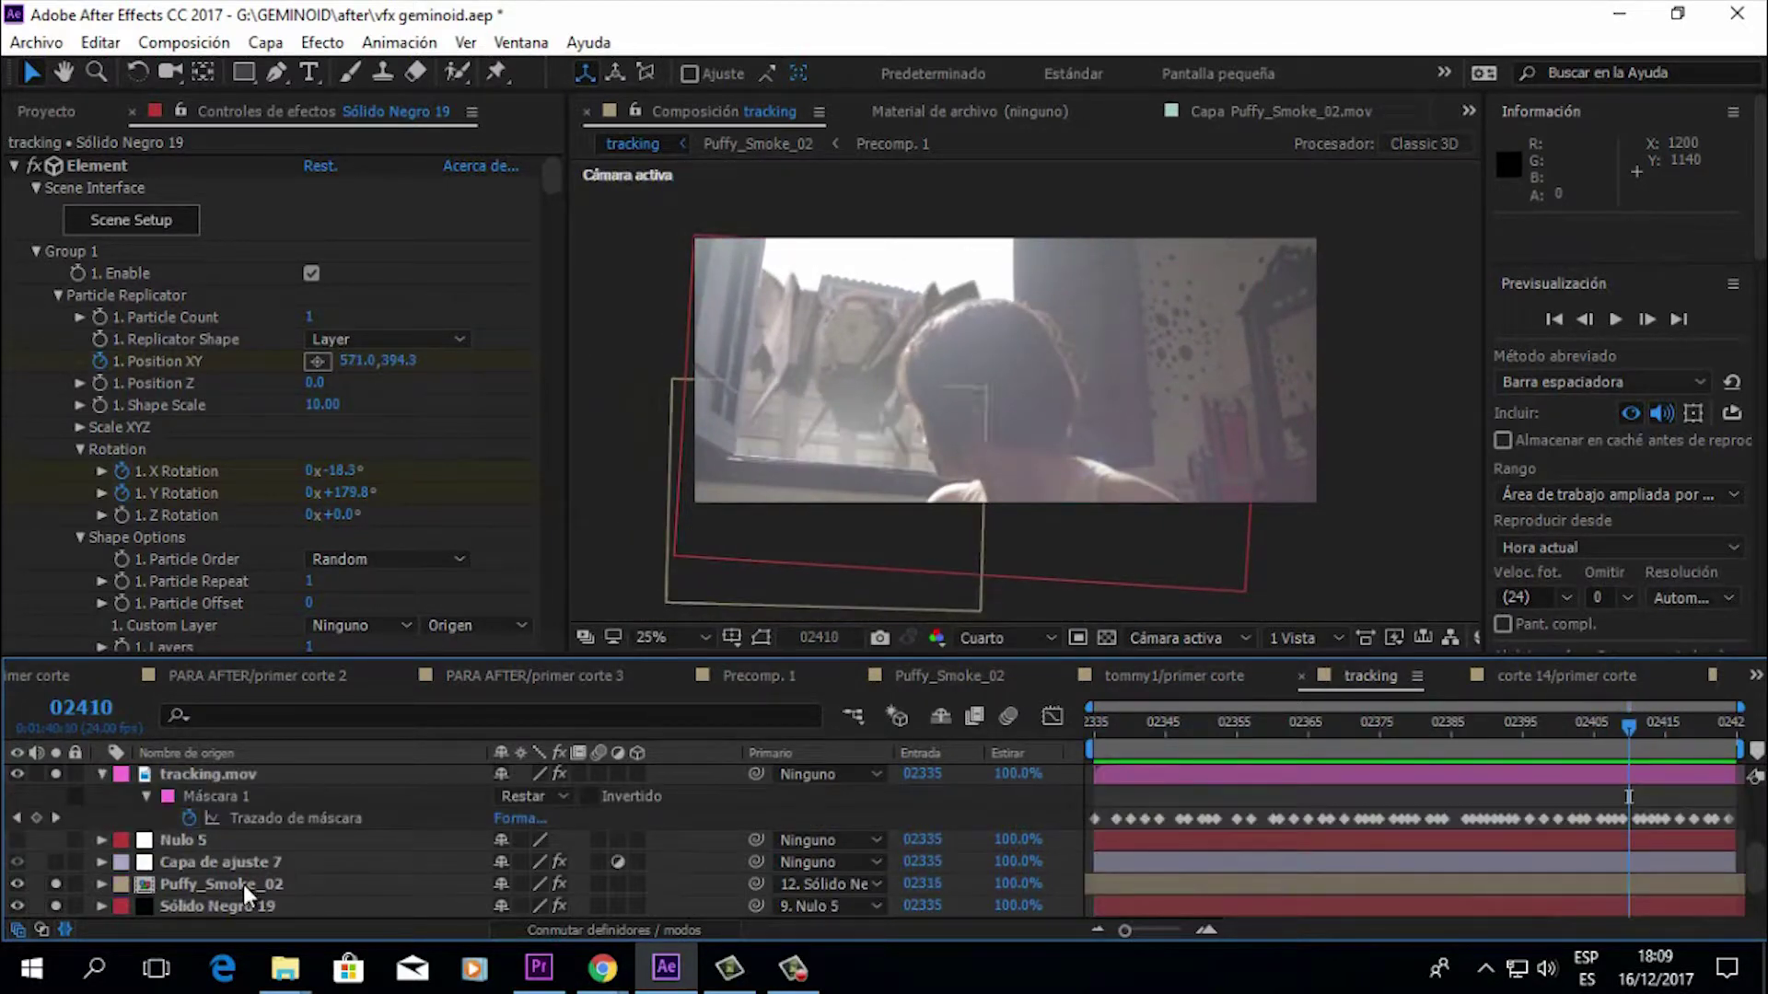
scroll(305, 871, up, 1)
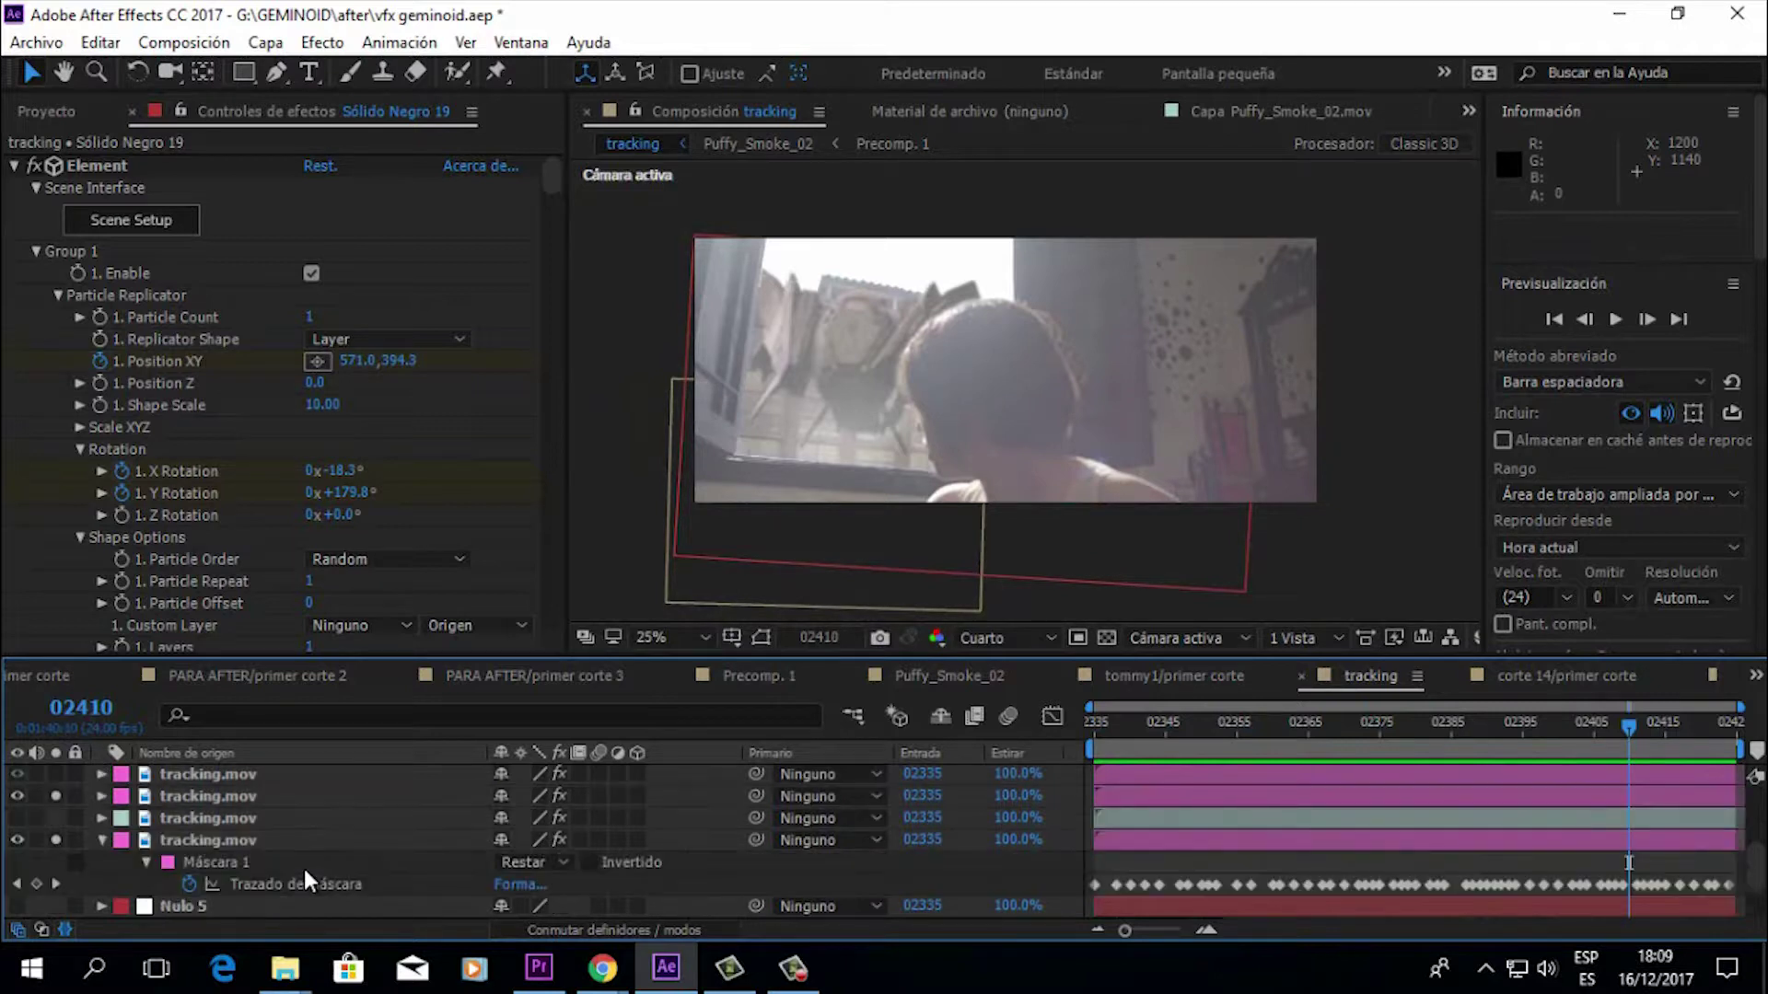
scroll(302, 871, up, 1)
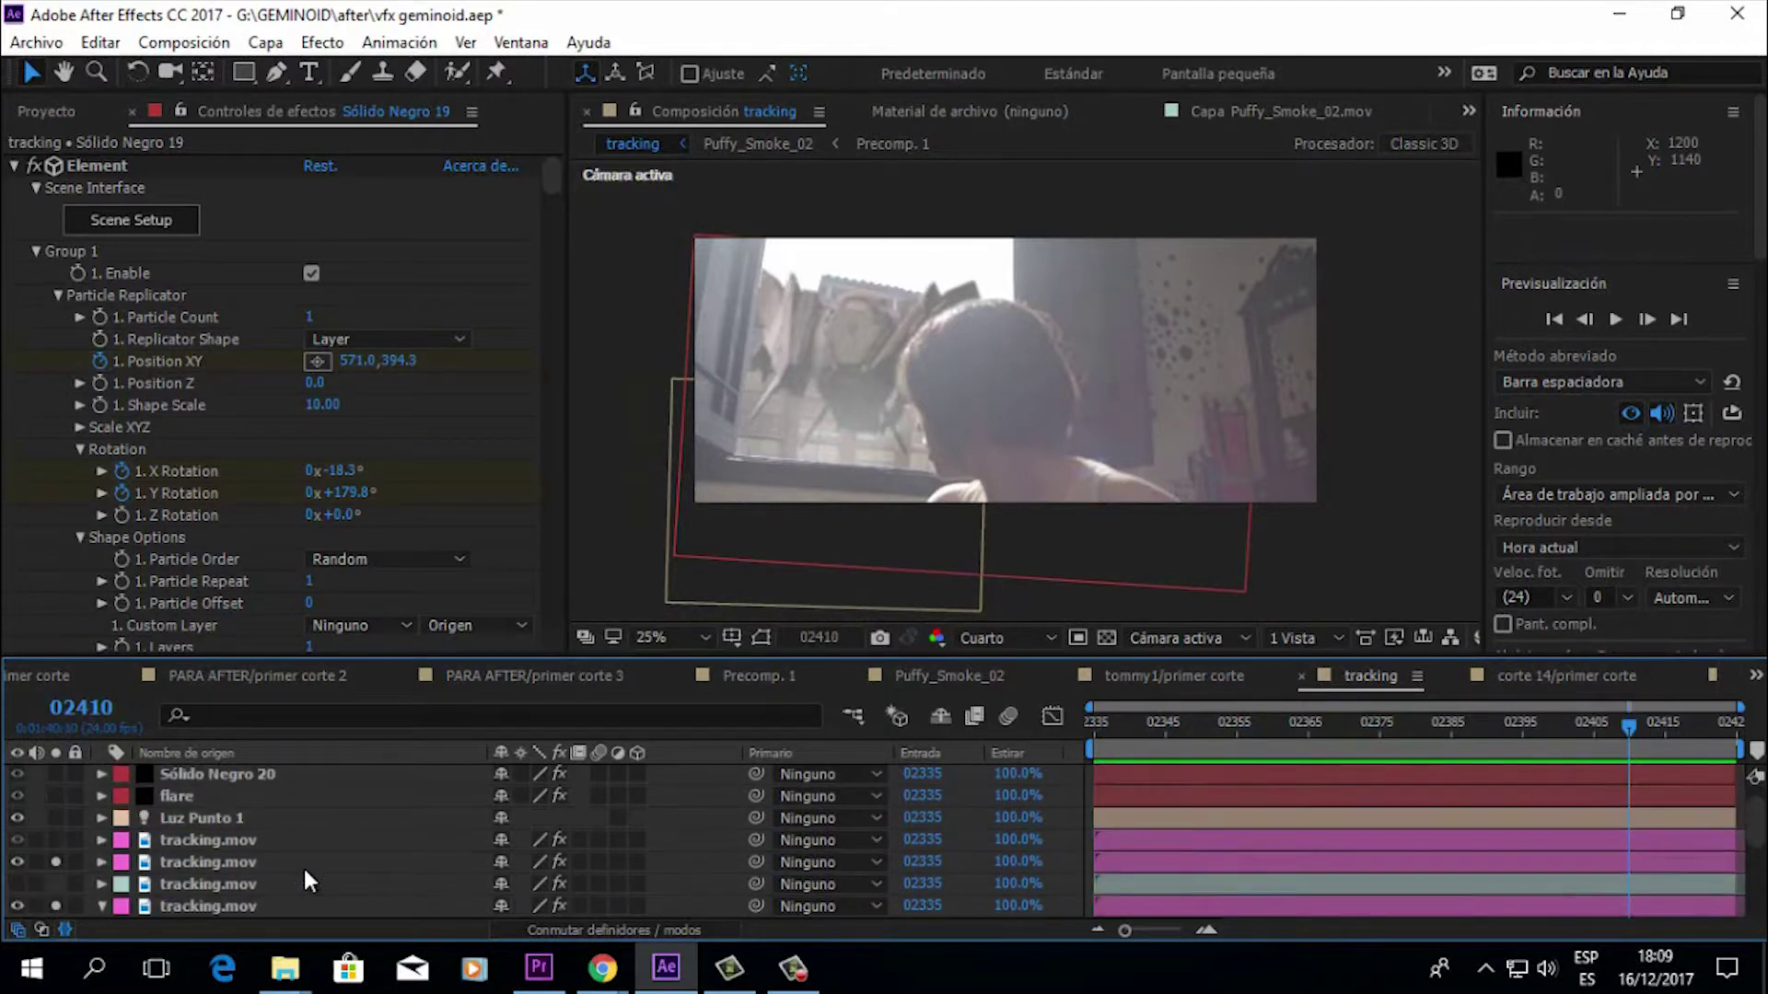
click(216, 842)
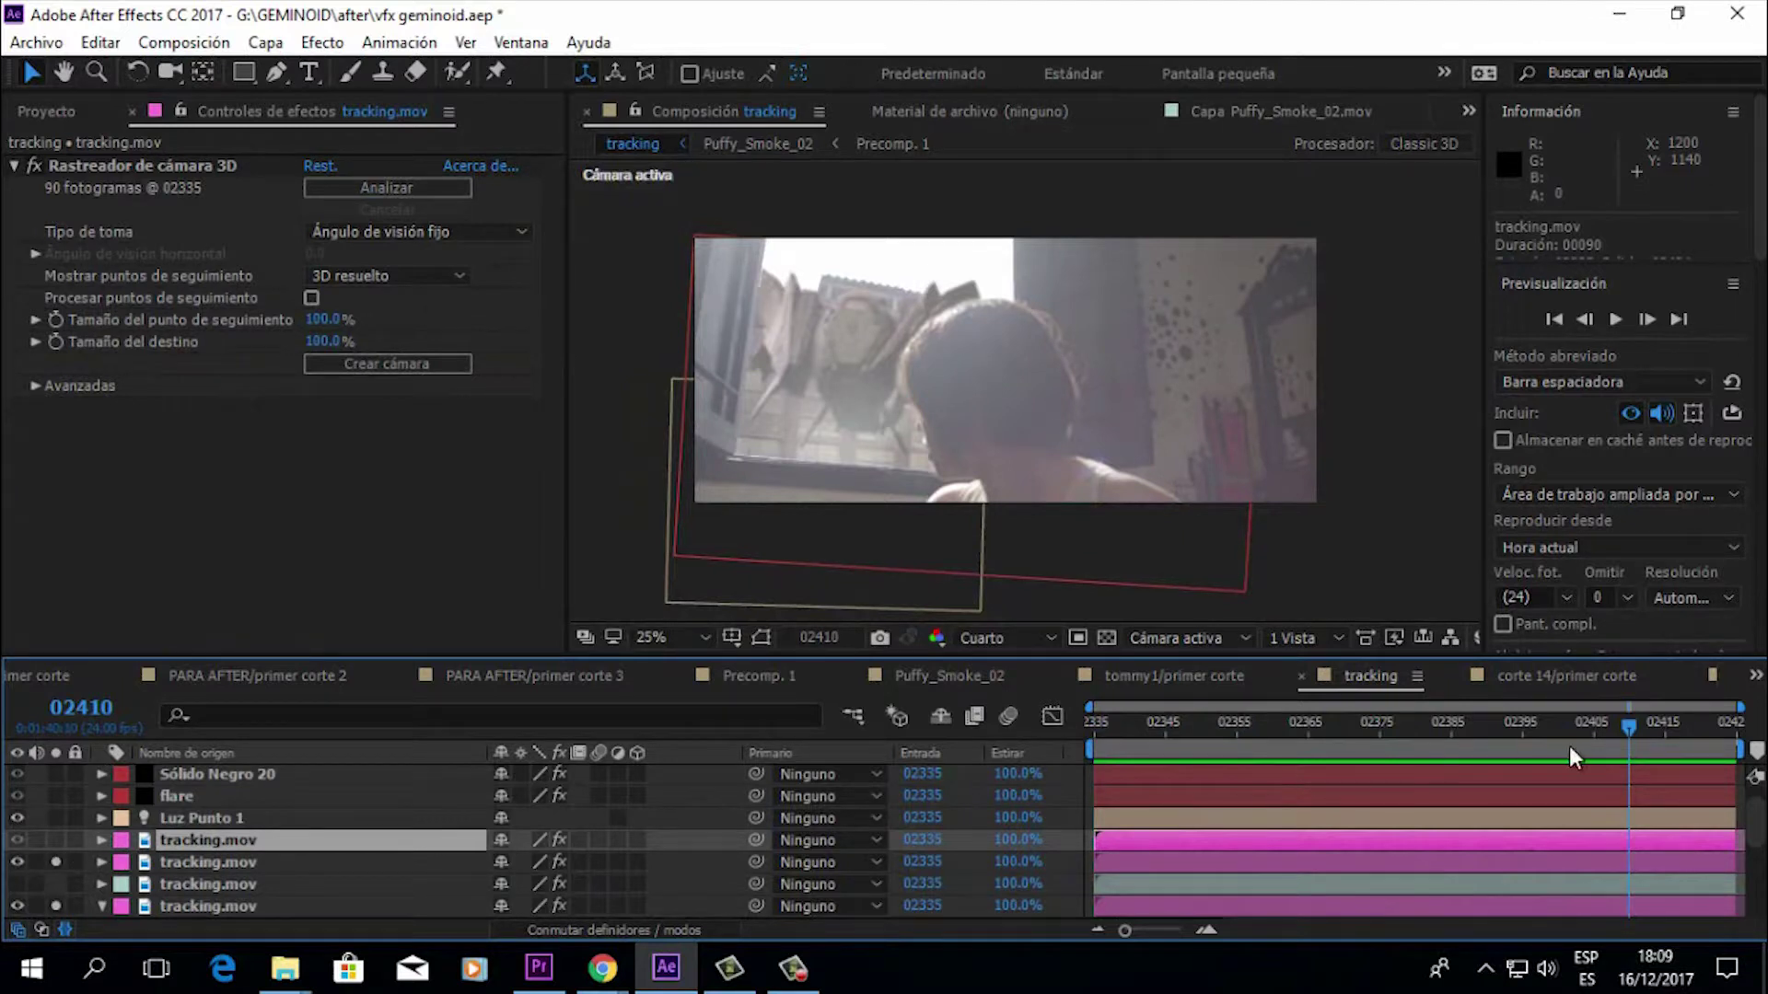
drag(1642, 731, 1294, 778)
Step: Set the preview resolution to Completa, inspect the hair edge against the window up close, and move to frame 02379
scroll(1003, 373, up, 2)
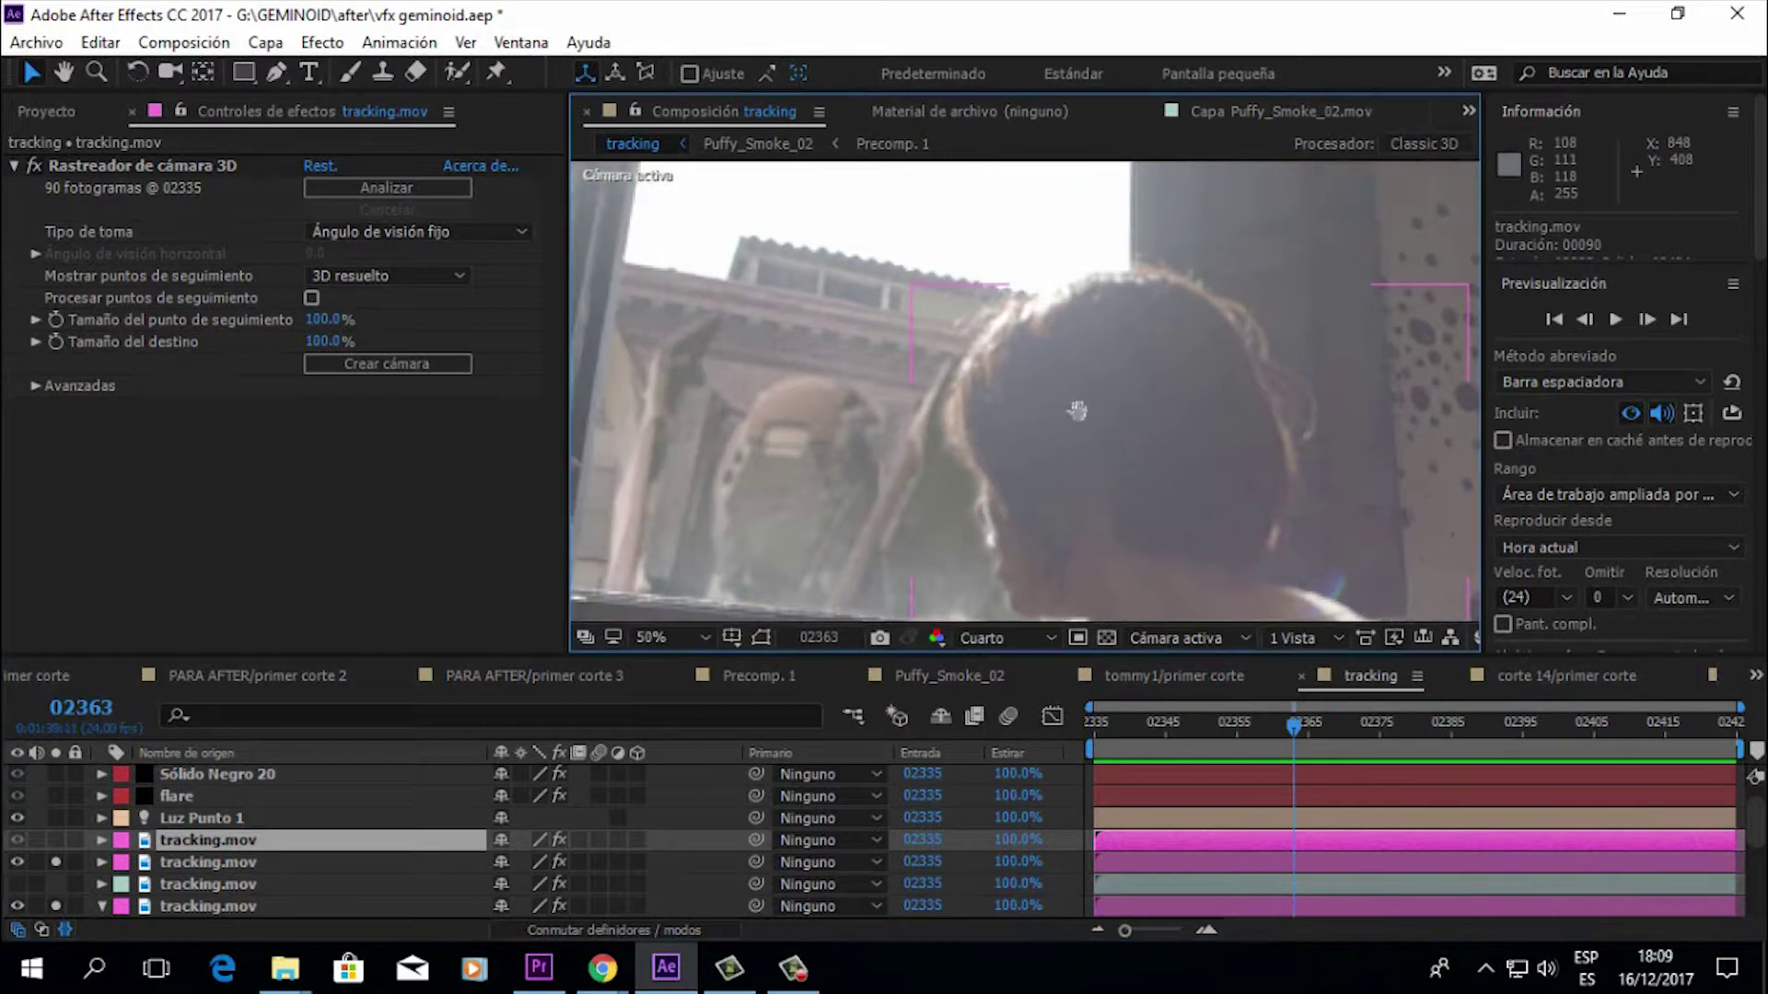
click(1044, 642)
click(1039, 679)
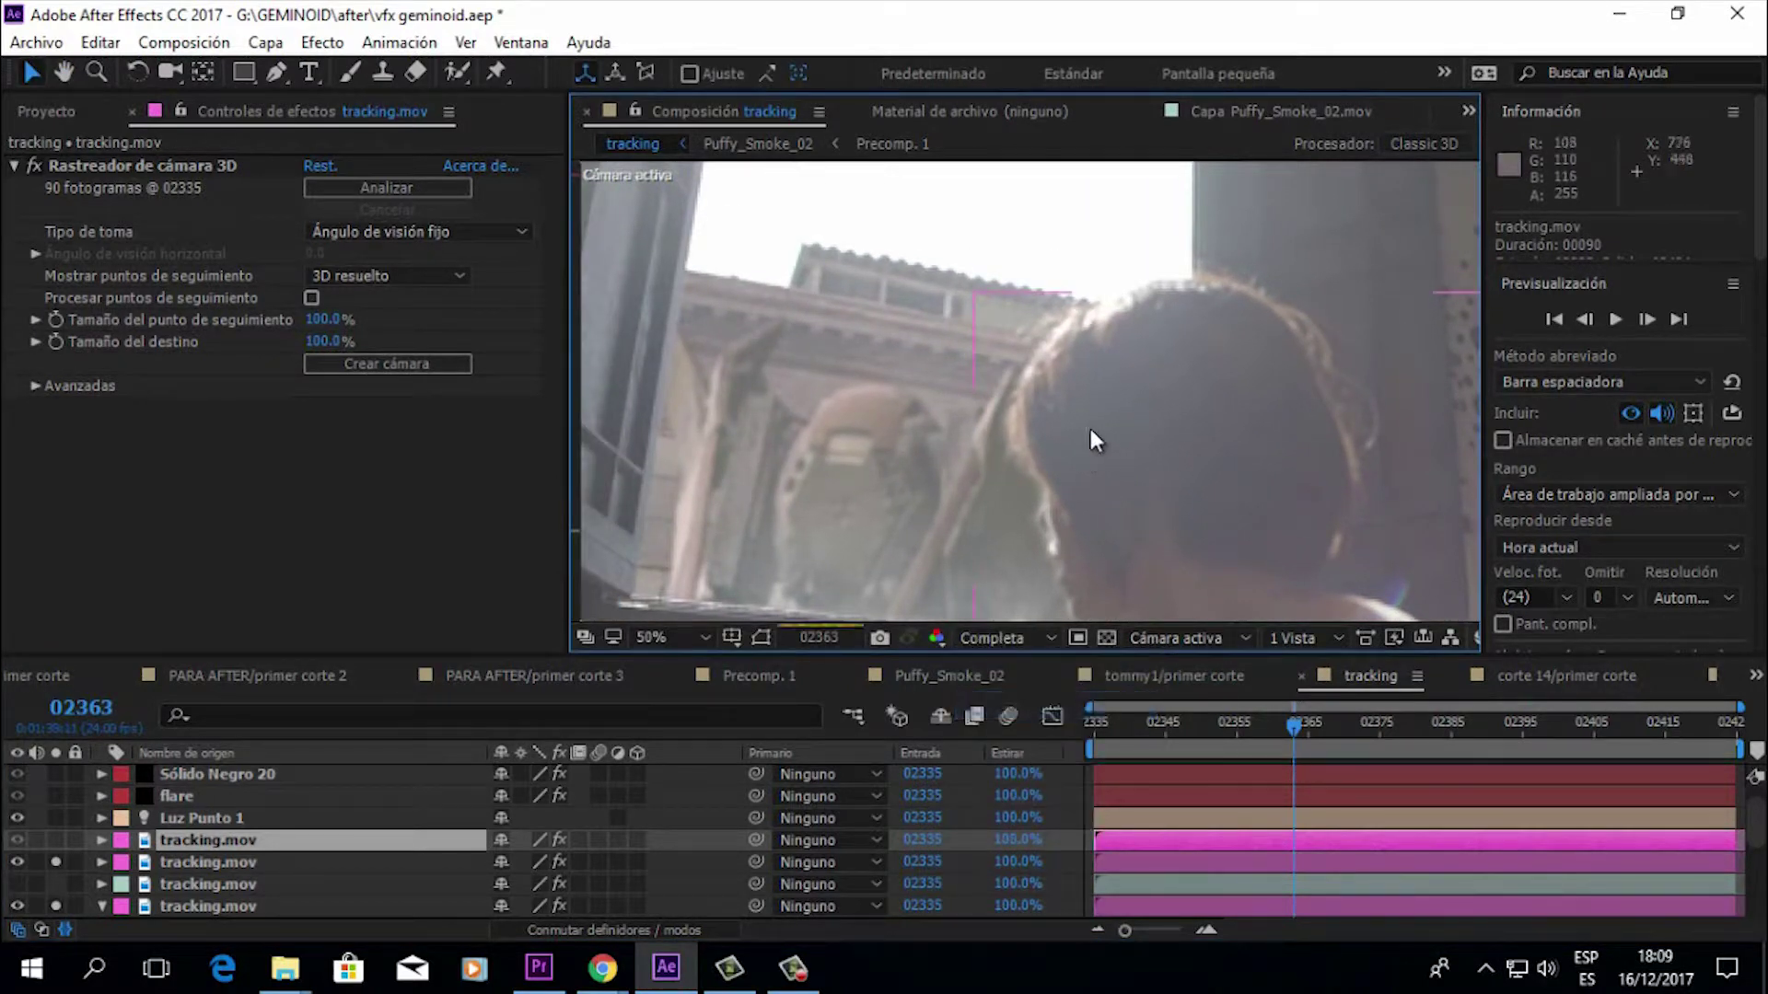
scroll(1094, 488, up, 1)
drag(1094, 482, 1038, 501)
key(v)
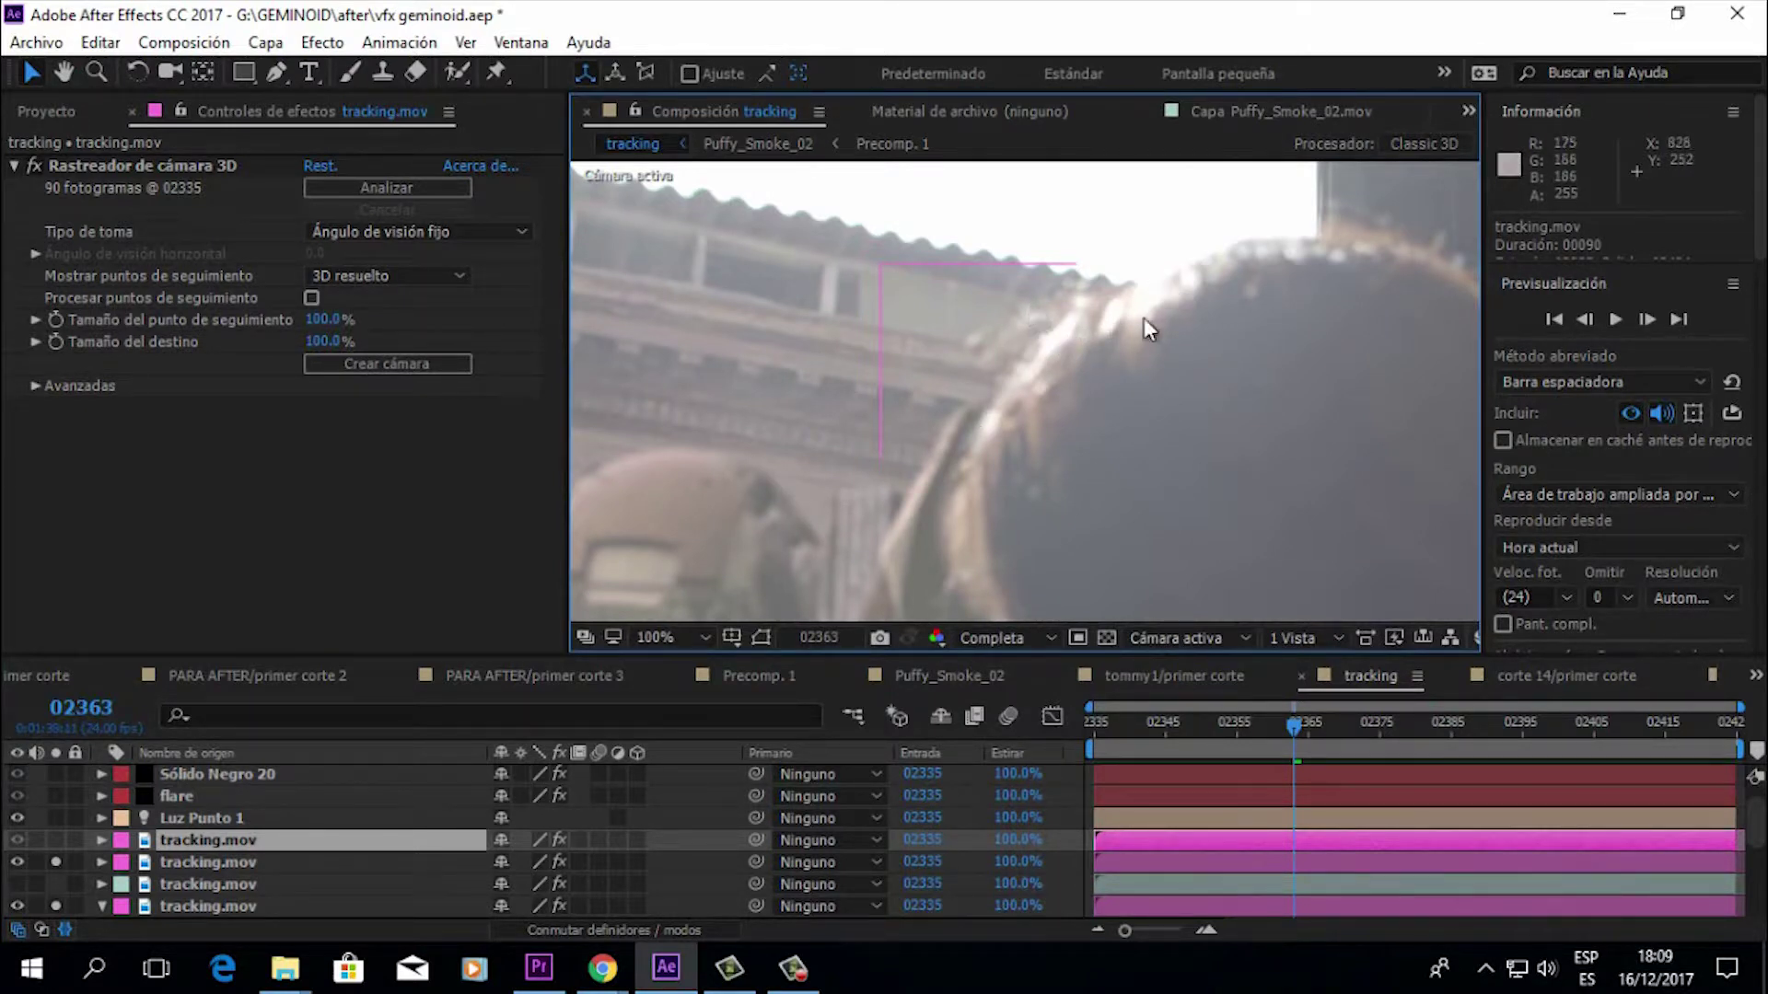
scroll(1290, 350, down, 2)
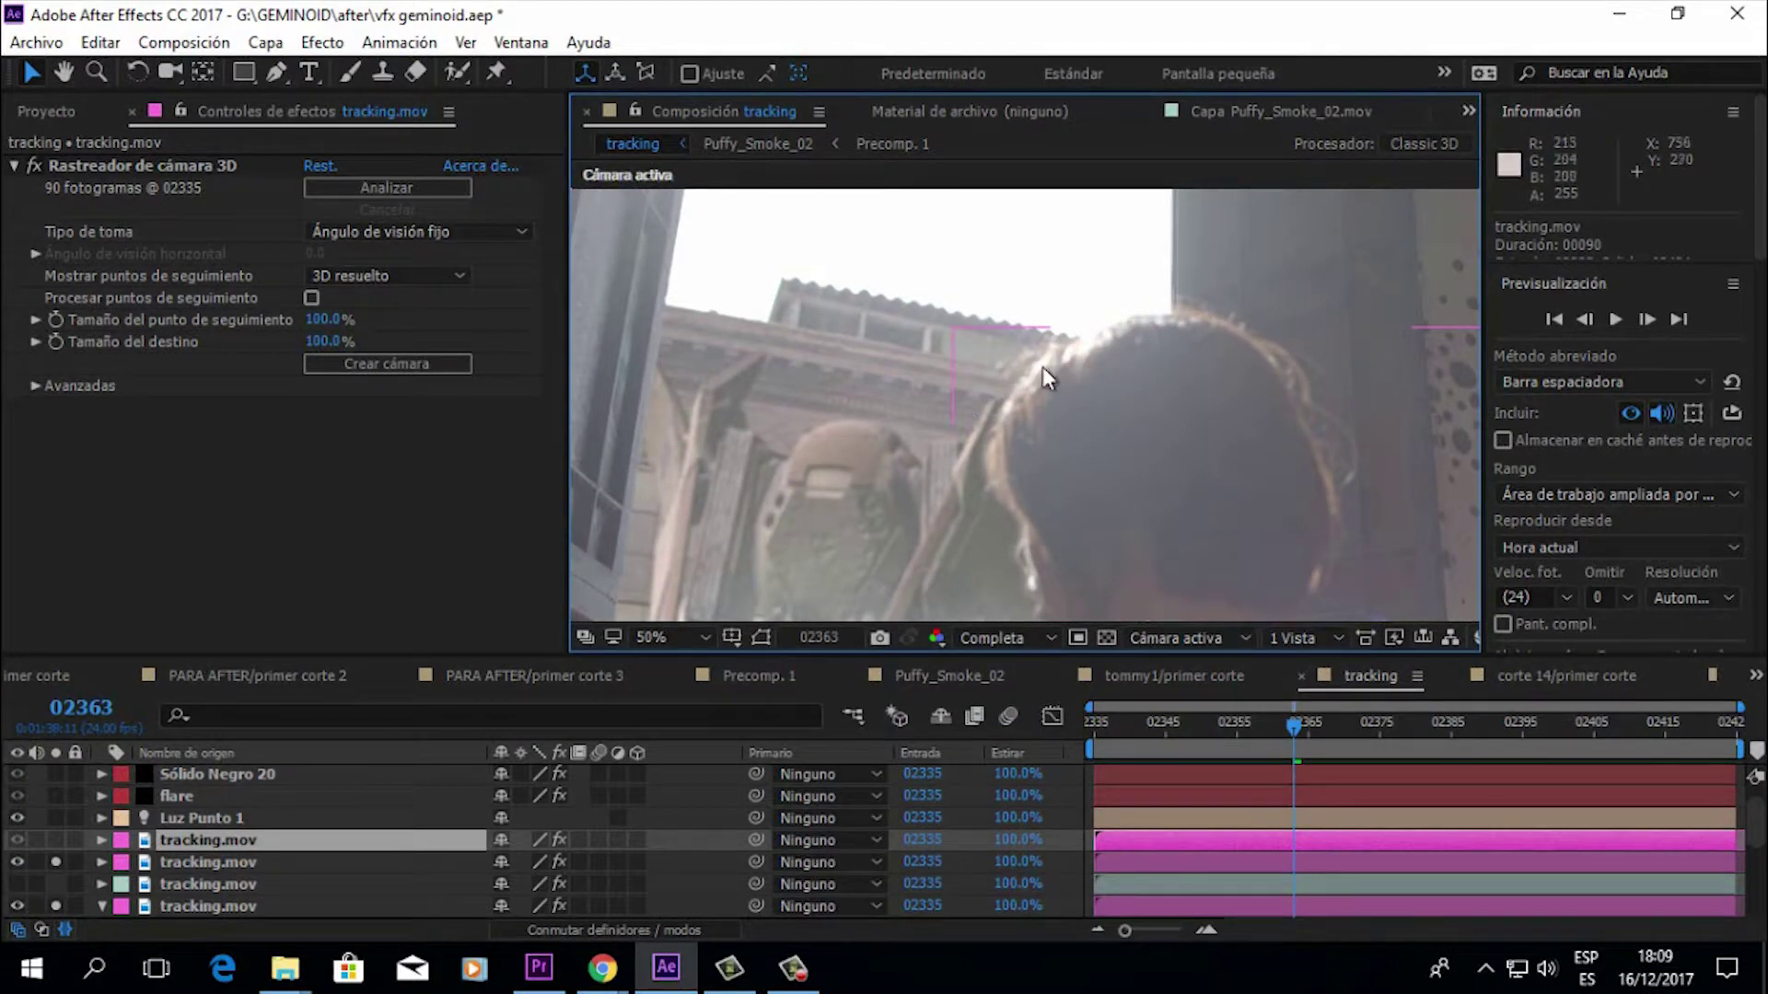
drag(1298, 733, 1417, 722)
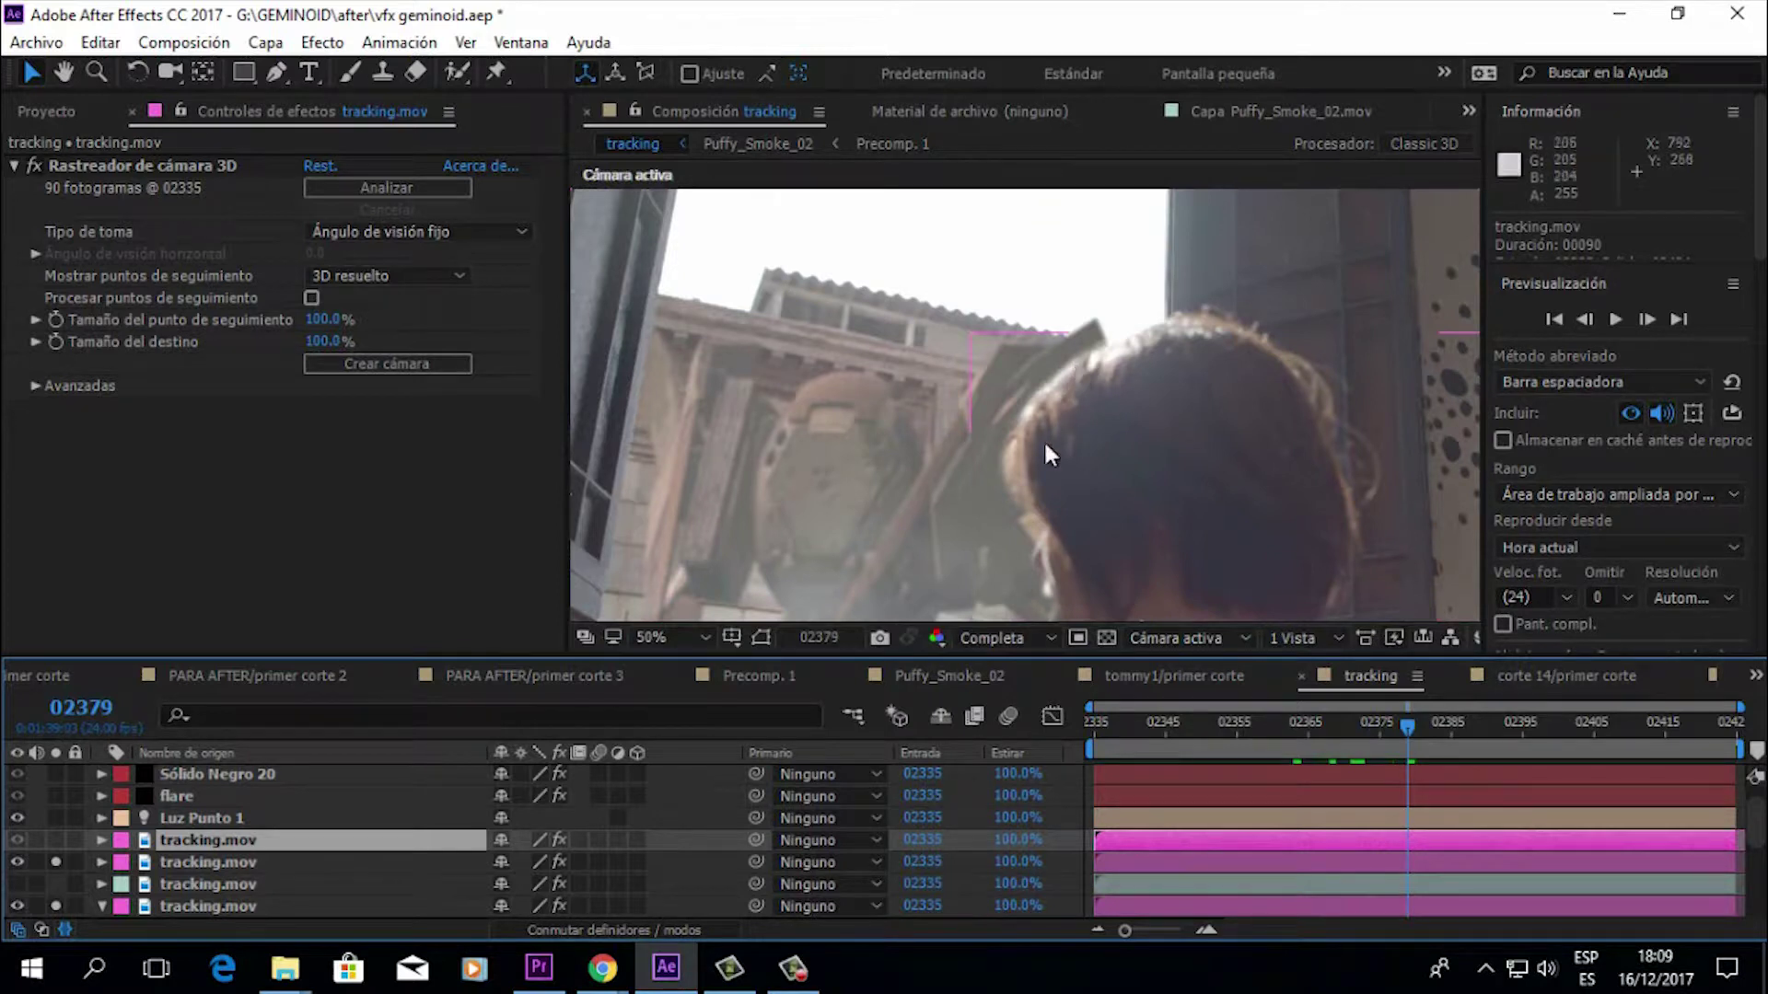
Step: Toggle the solo of the tracking.mov layer below Luz Punto 1 to compare the hair edge, leave it soloed, and move to frame 02390
click(57, 839)
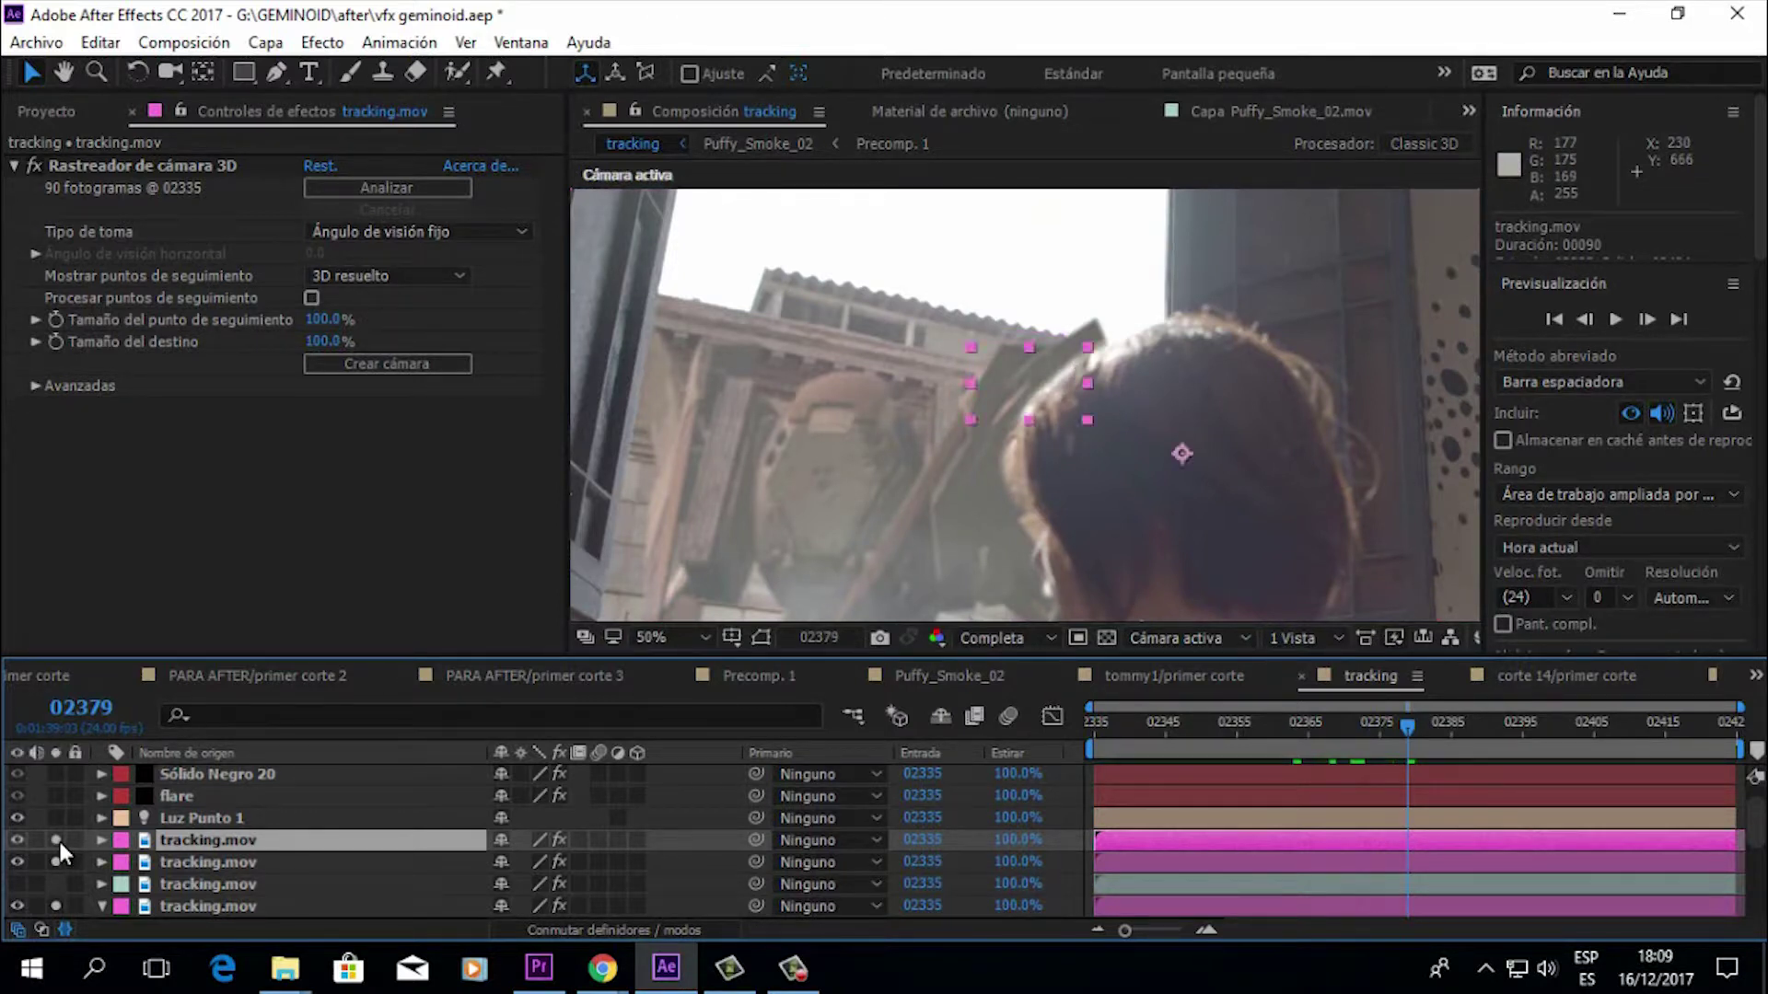
click(57, 839)
click(57, 839)
click(57, 839)
click(57, 839)
click(57, 839)
click(57, 839)
drag(1455, 722, 1486, 722)
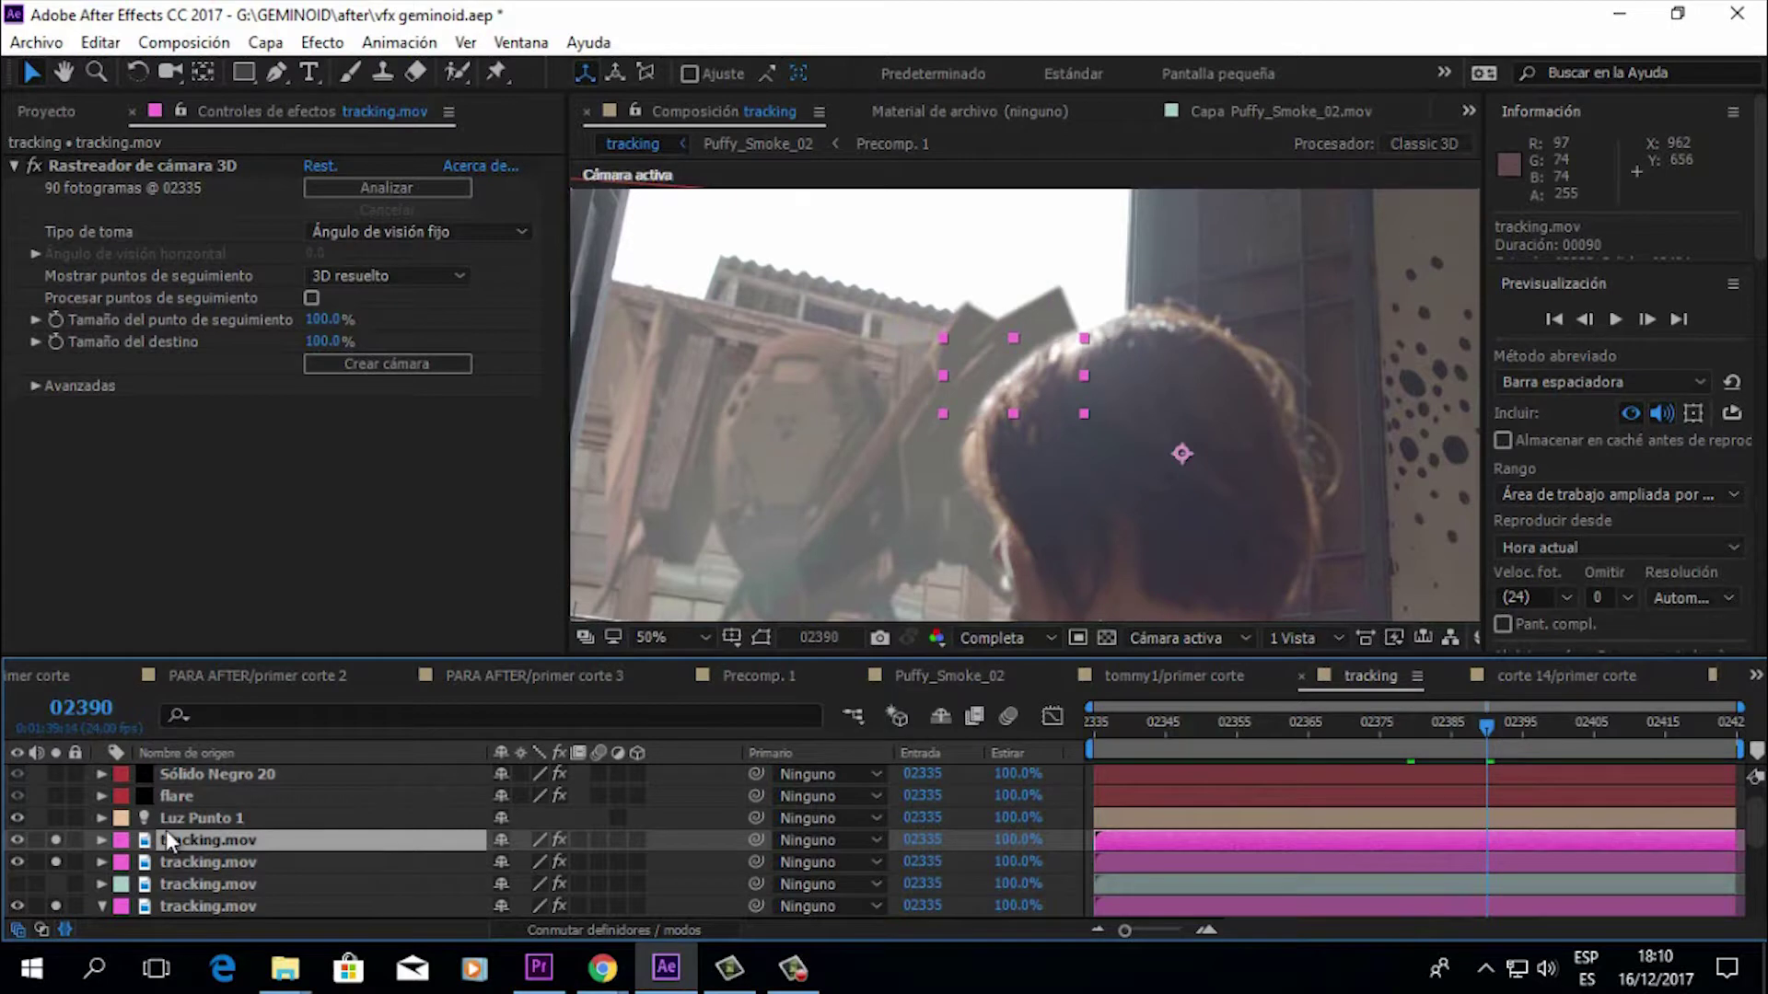
Step: Solo the Luz Punto 1 light, show the flare layer's Optical Flares settings, and view the whole frame at 25%
click(52, 817)
click(192, 801)
scroll(875, 429, down, 2)
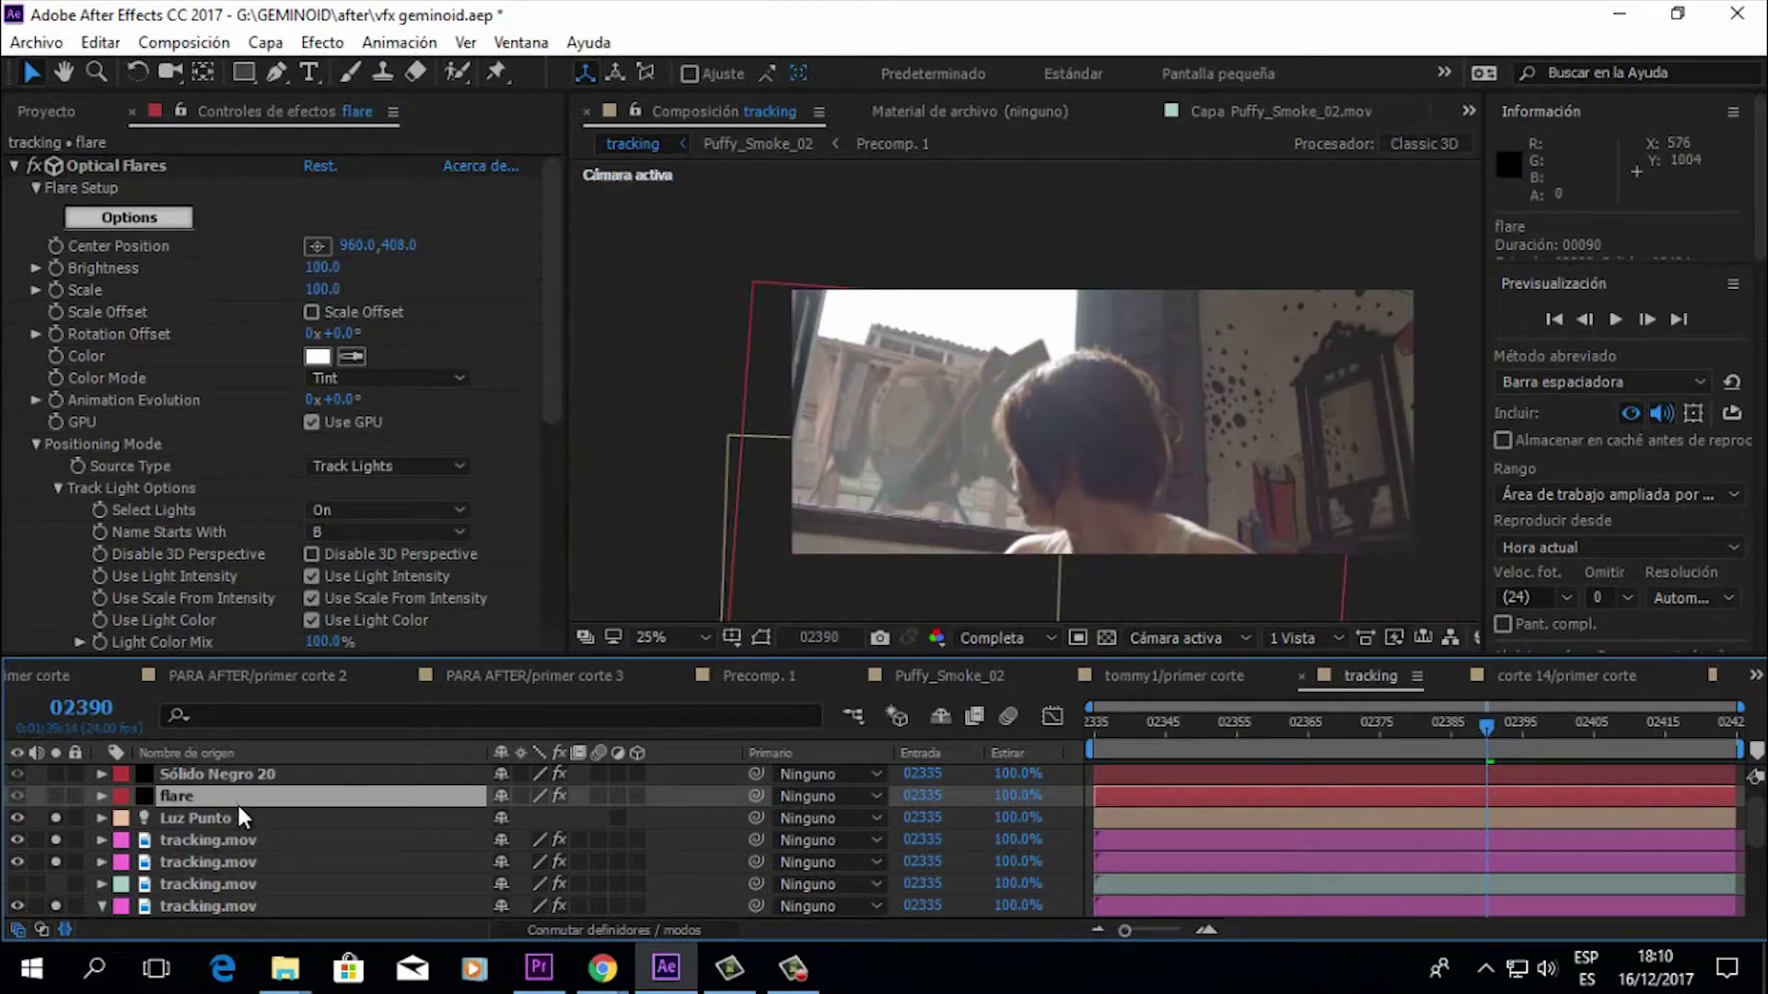
Step: Solo the flare layer above Luz Punto 1 and move to frame 02375
scroll(293, 836, up, 1)
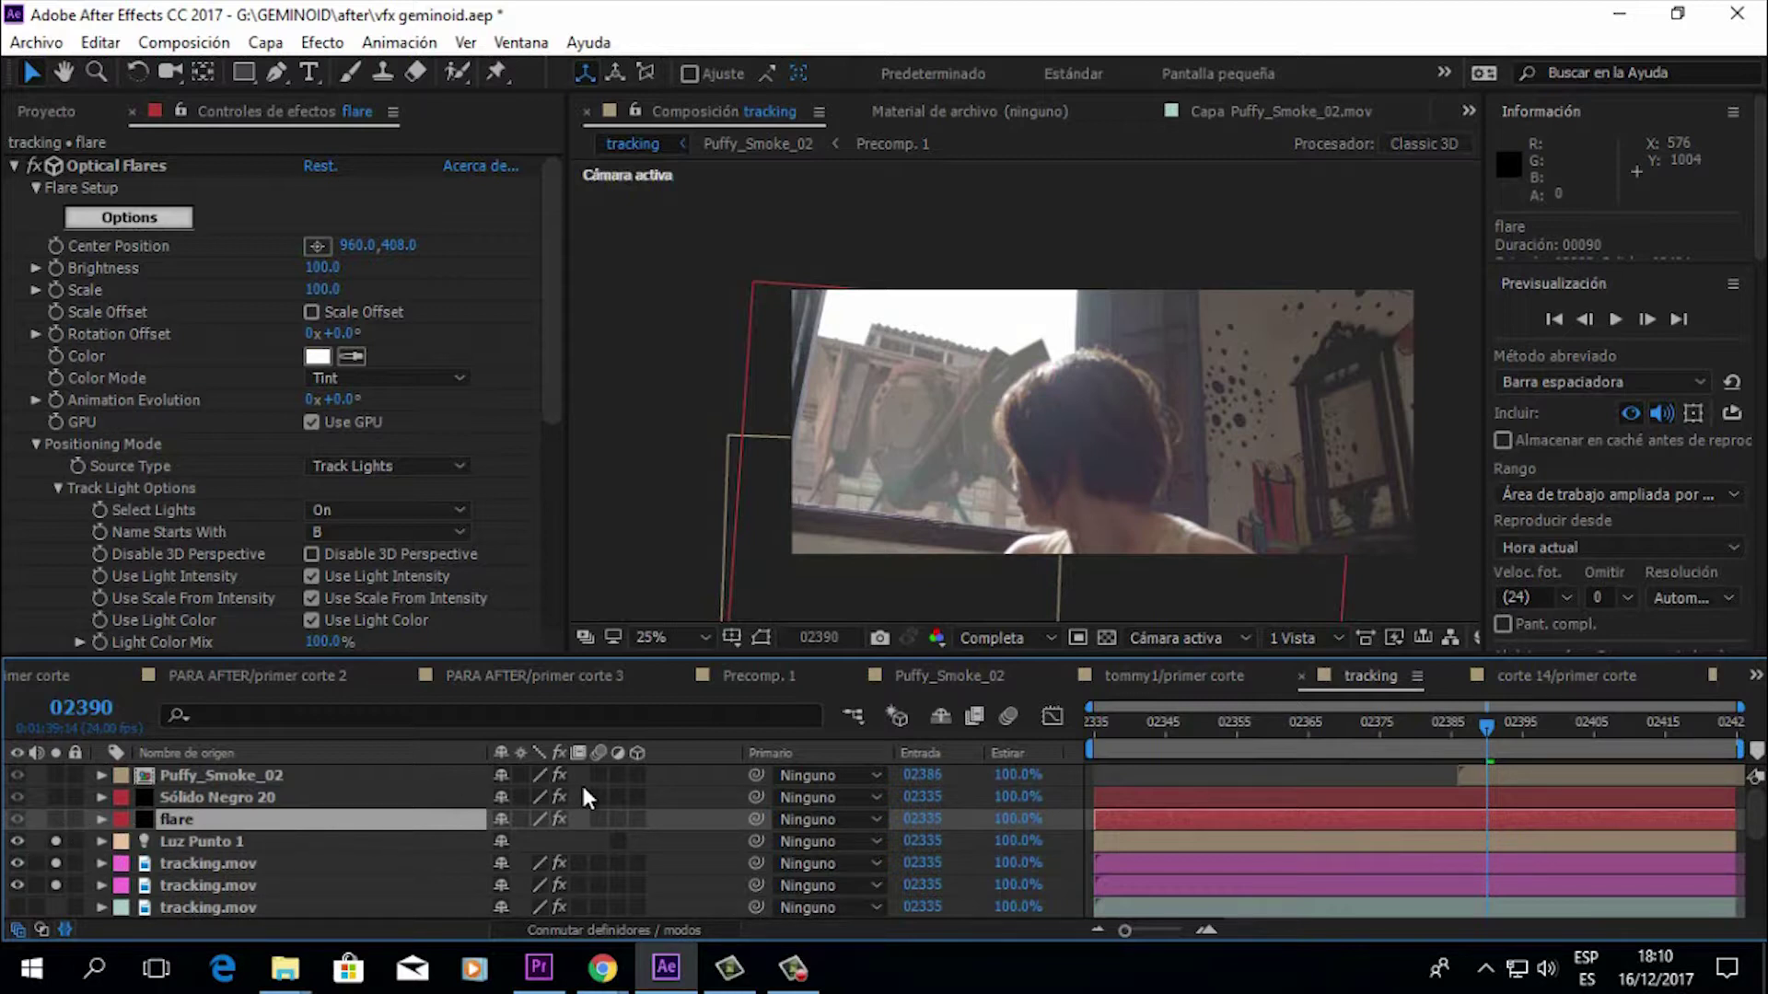
click(54, 818)
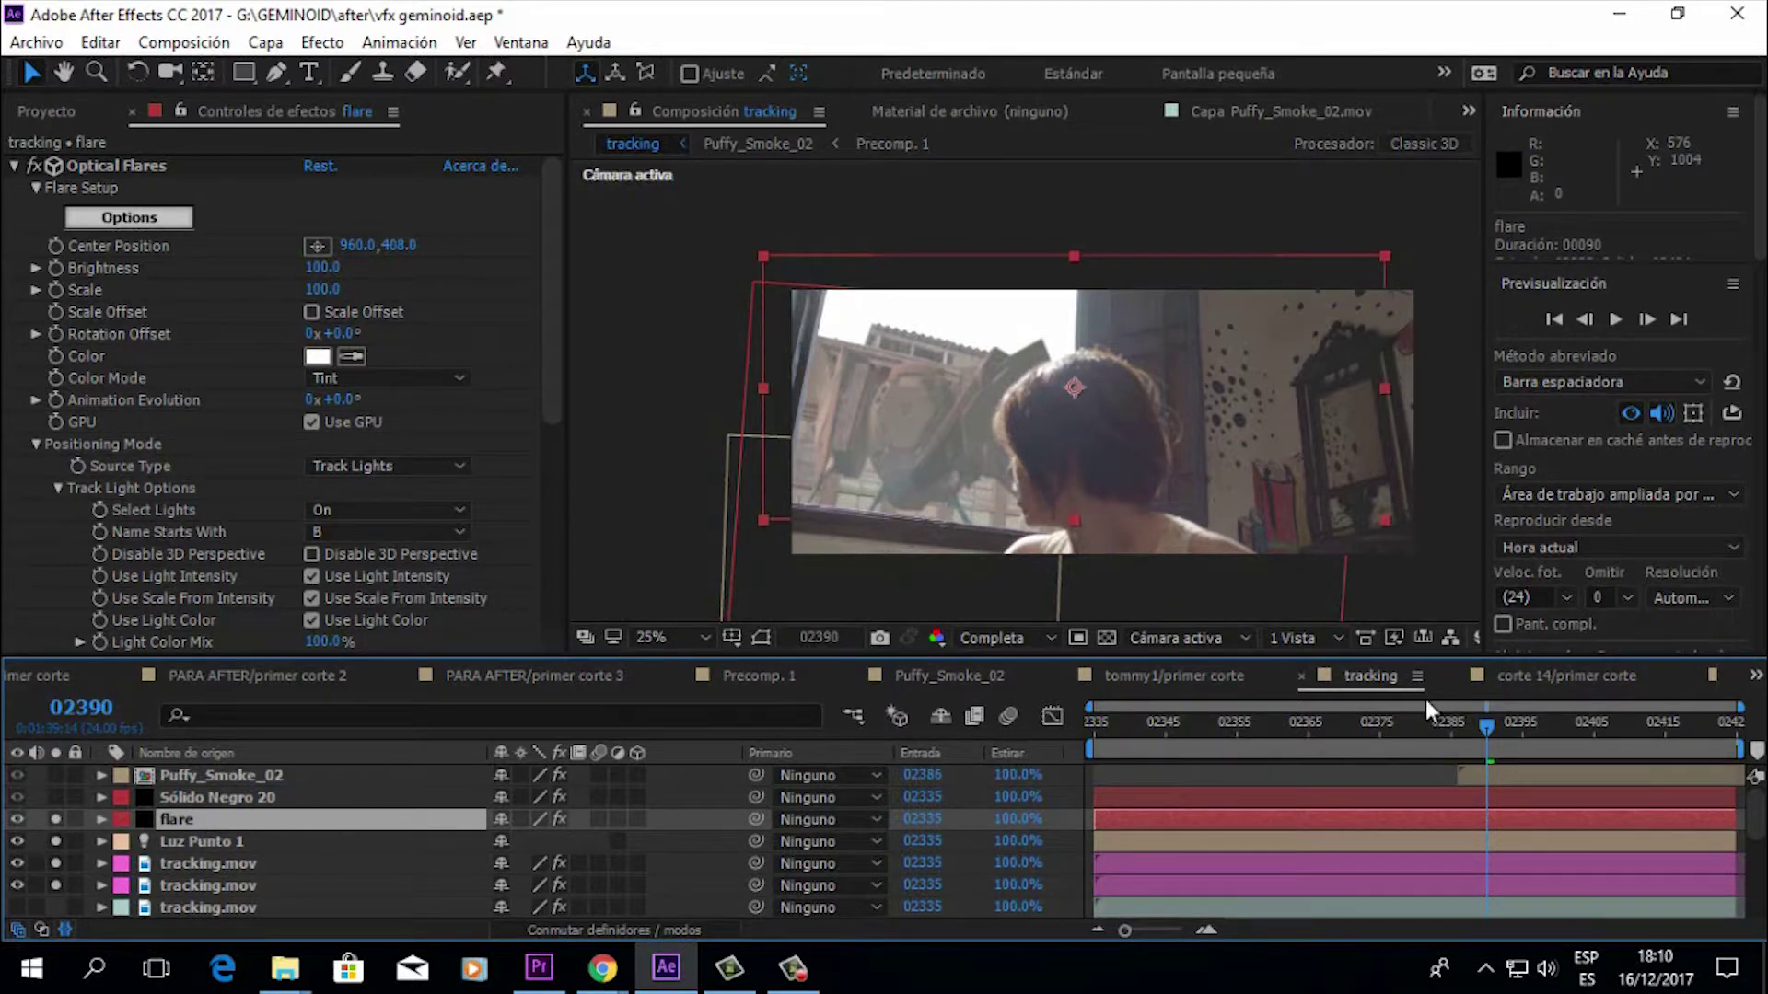
drag(1457, 727, 1372, 715)
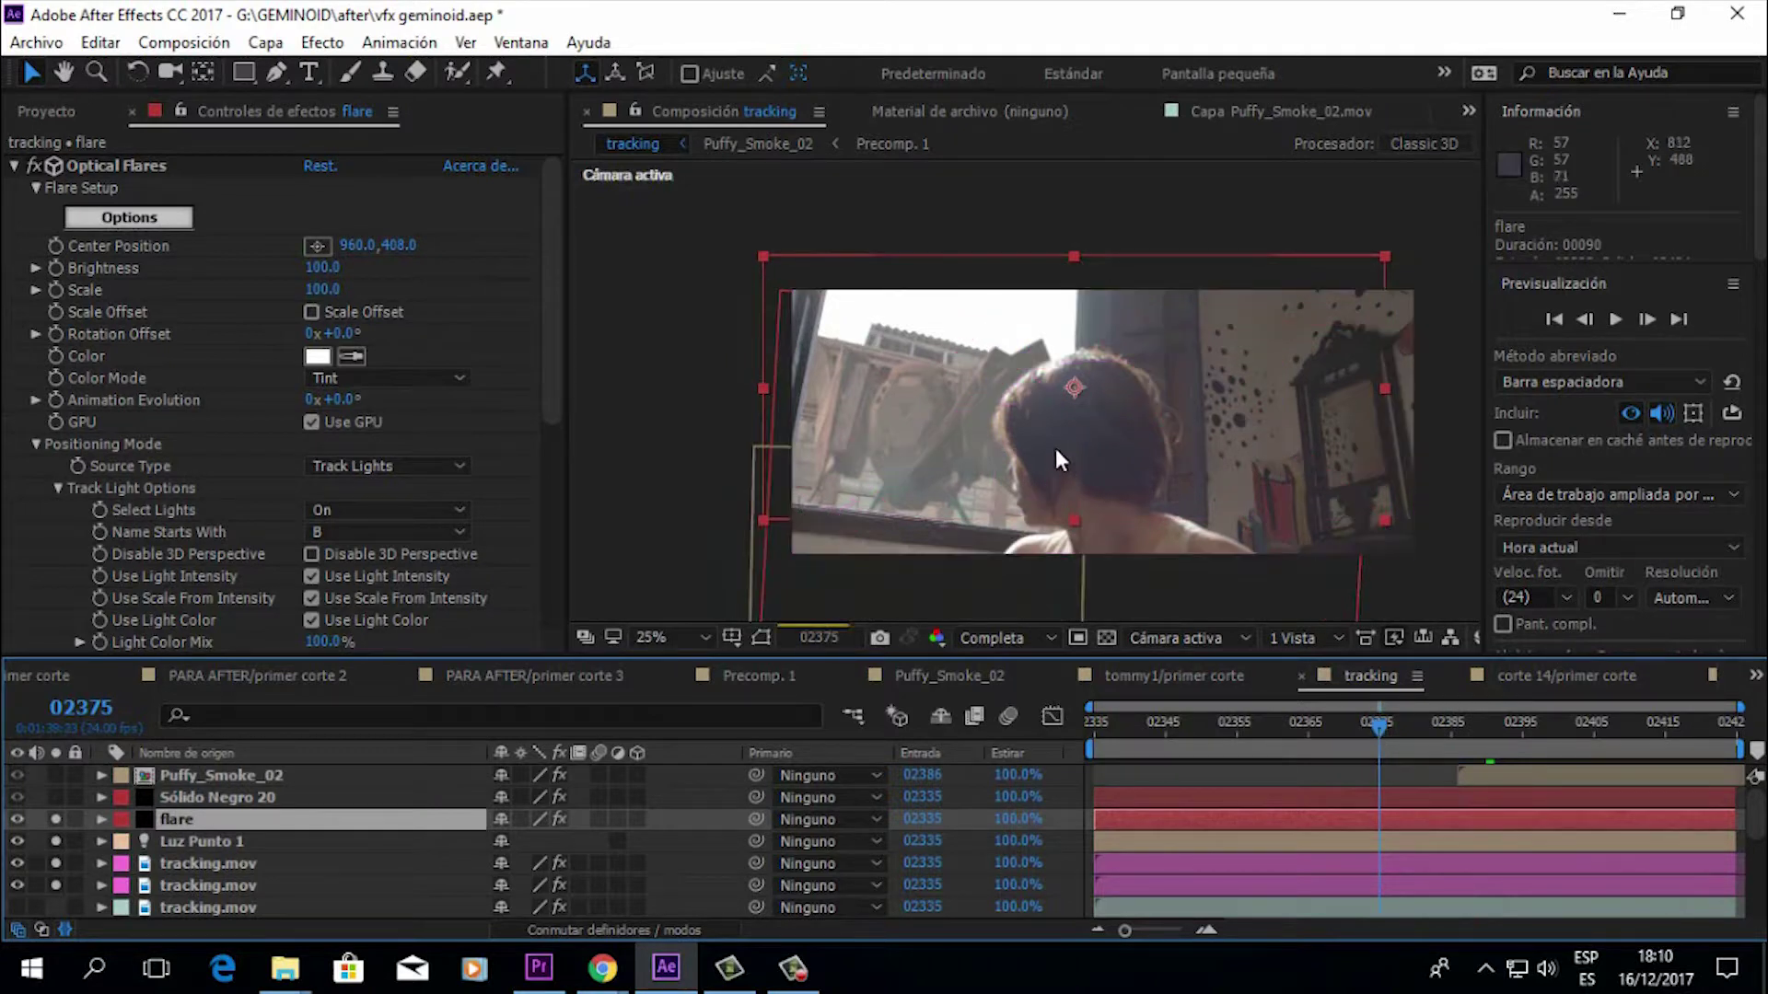
scroll(1056, 449, up, 1)
scroll(1116, 465, down, 2)
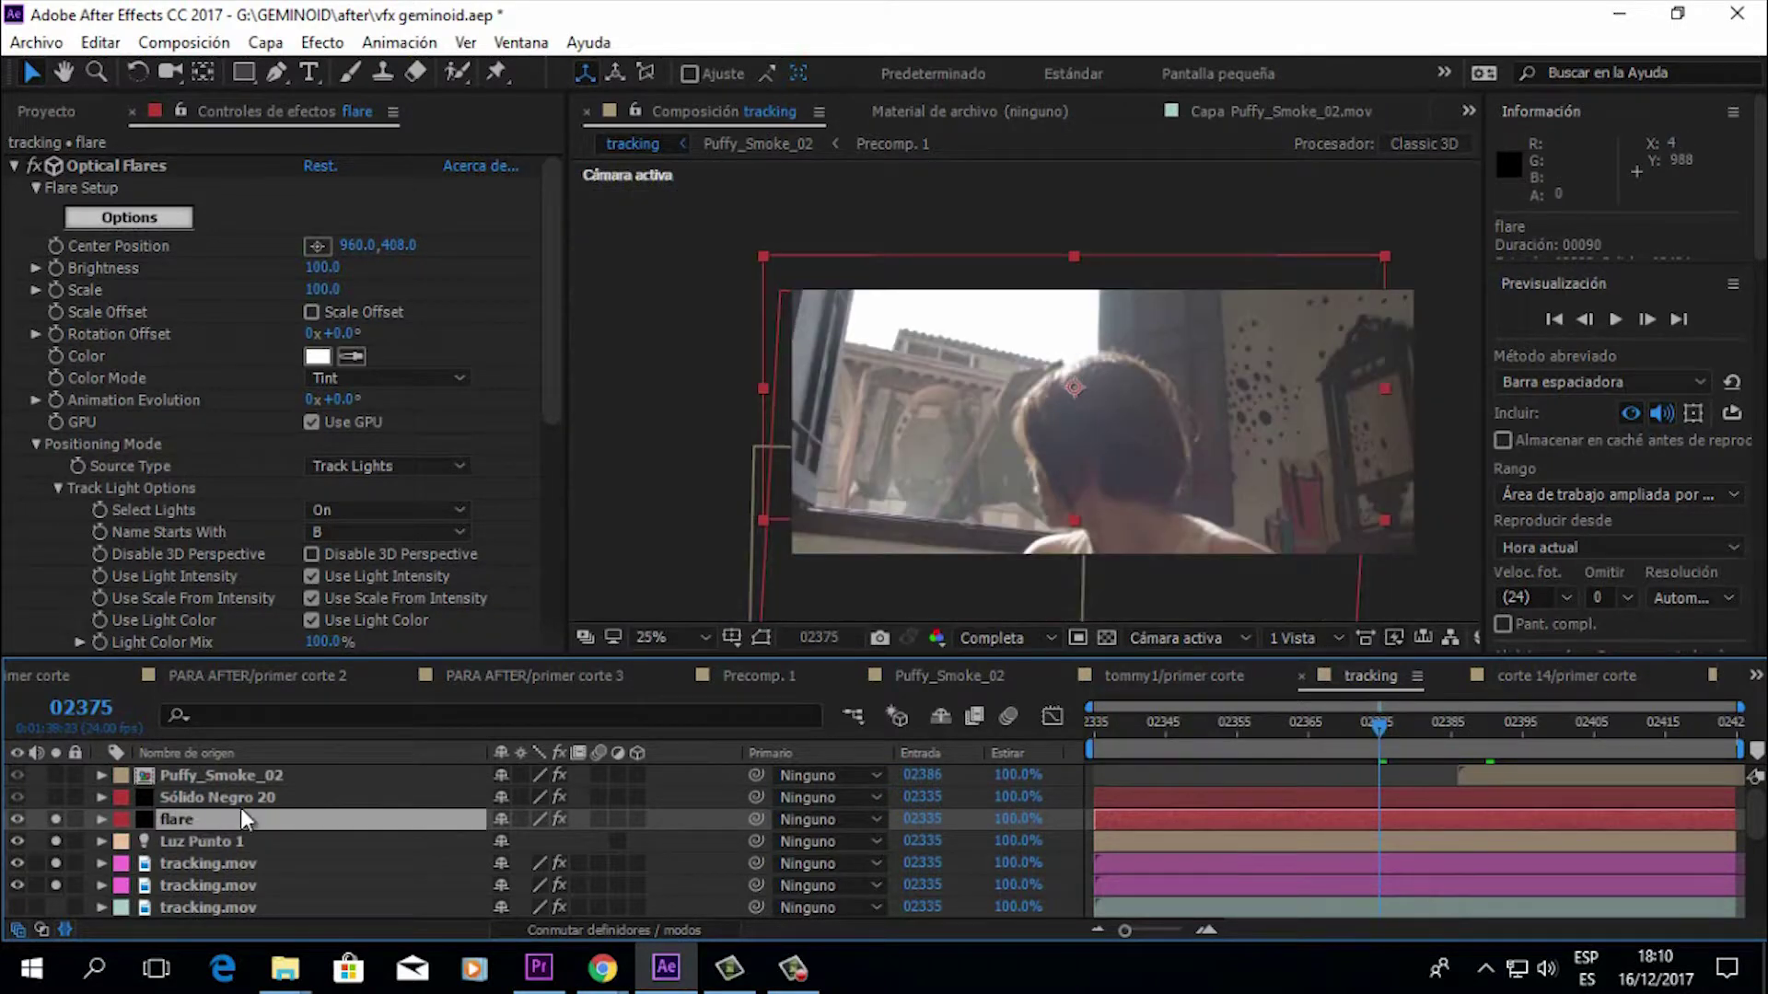
Step: Show the Sólido Negro 20 layer's Optical Flares settings and toggle its solo to compare the flare, leaving it soloed
click(246, 798)
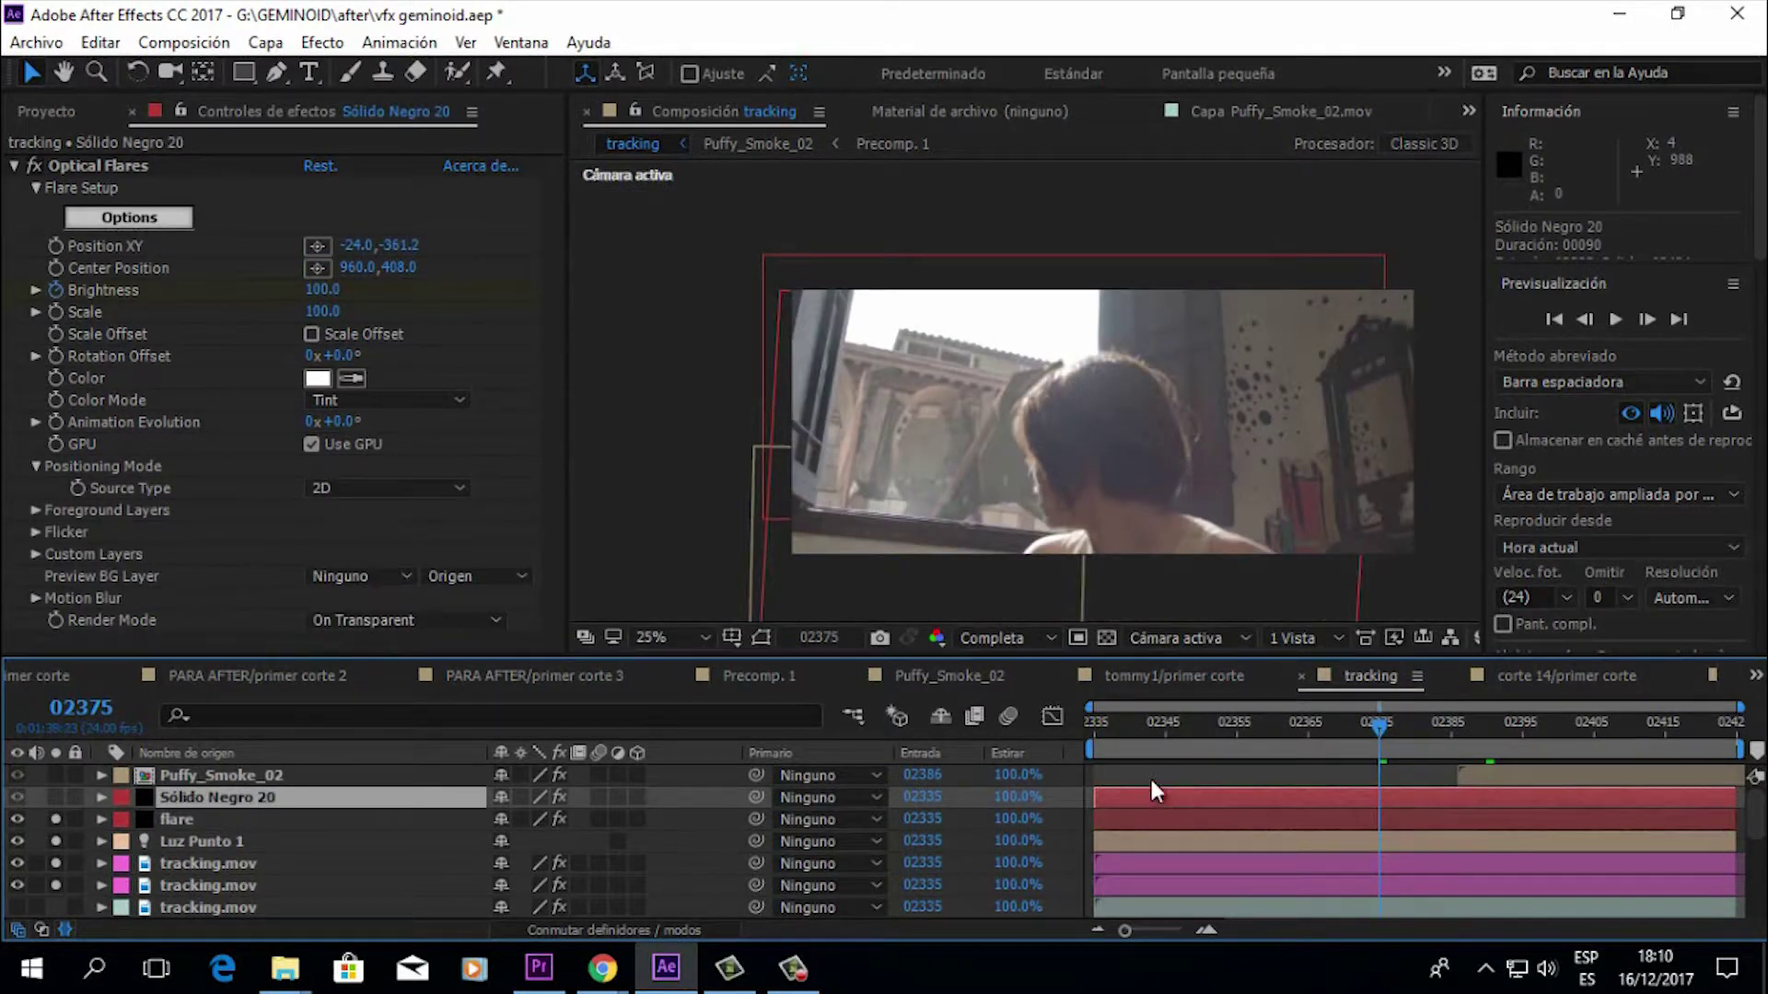
click(56, 798)
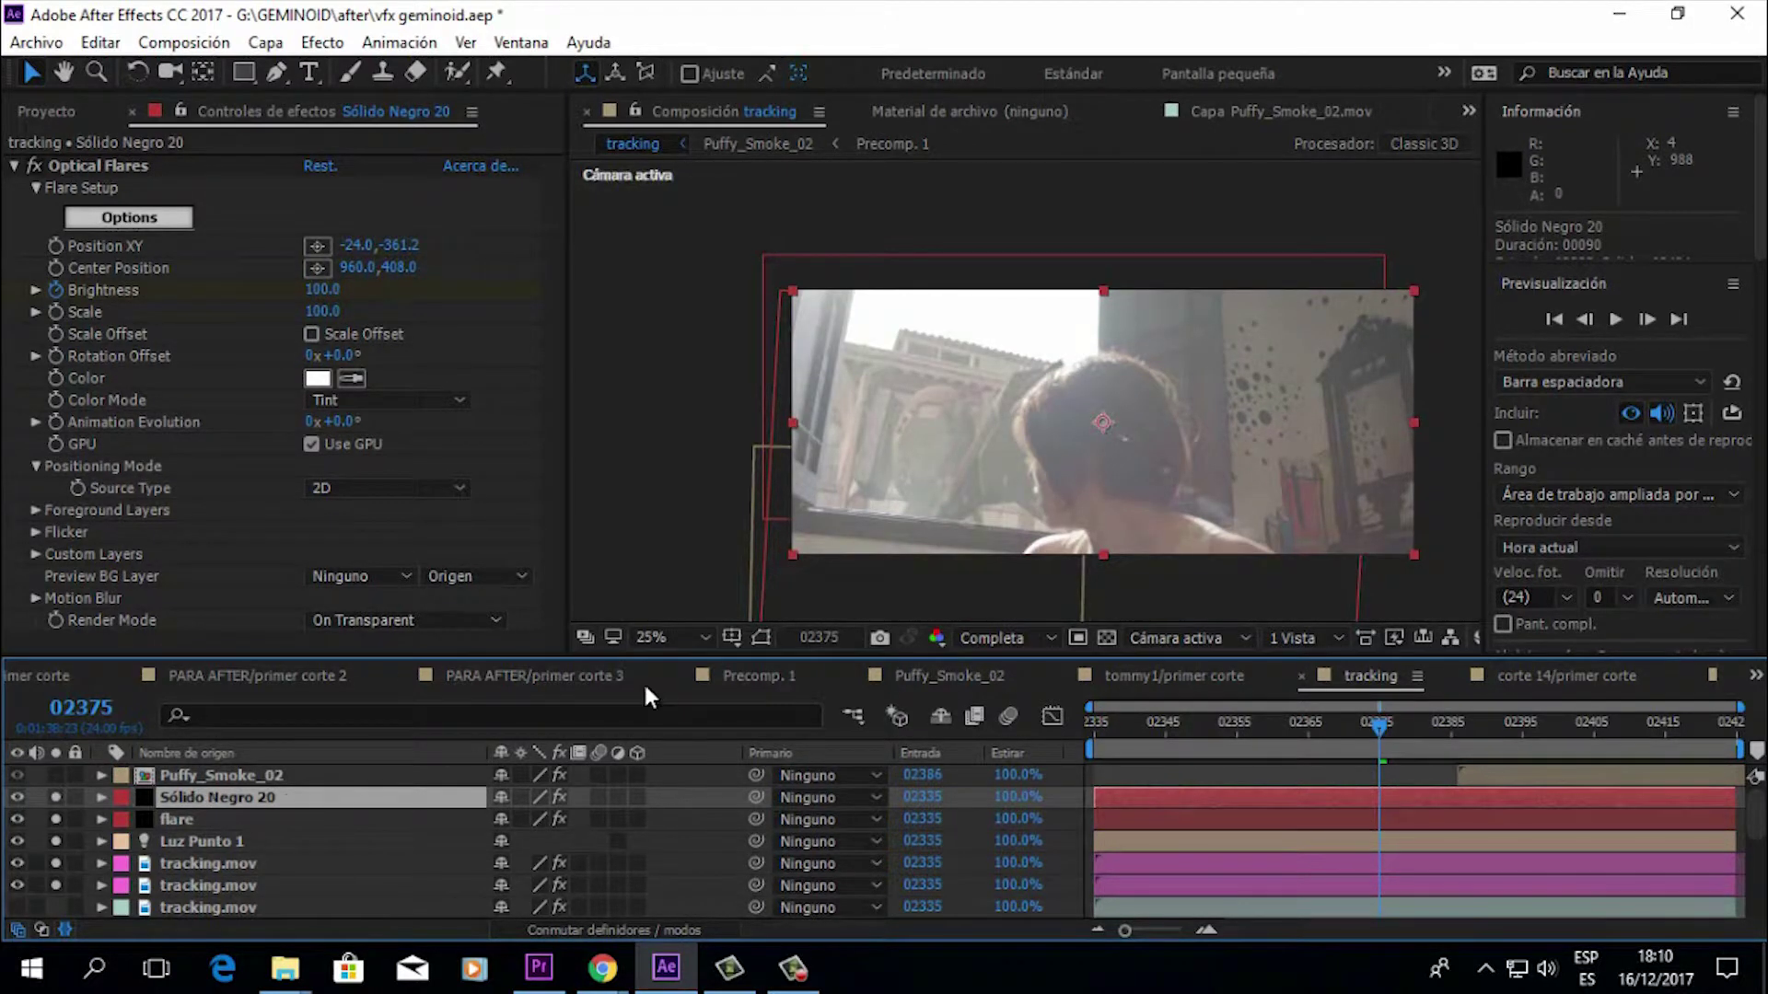
click(55, 798)
click(55, 797)
Step: Set the preview resolution to Cuarto and move to frame 02379
drag(1378, 739, 1396, 733)
click(1050, 639)
click(1038, 792)
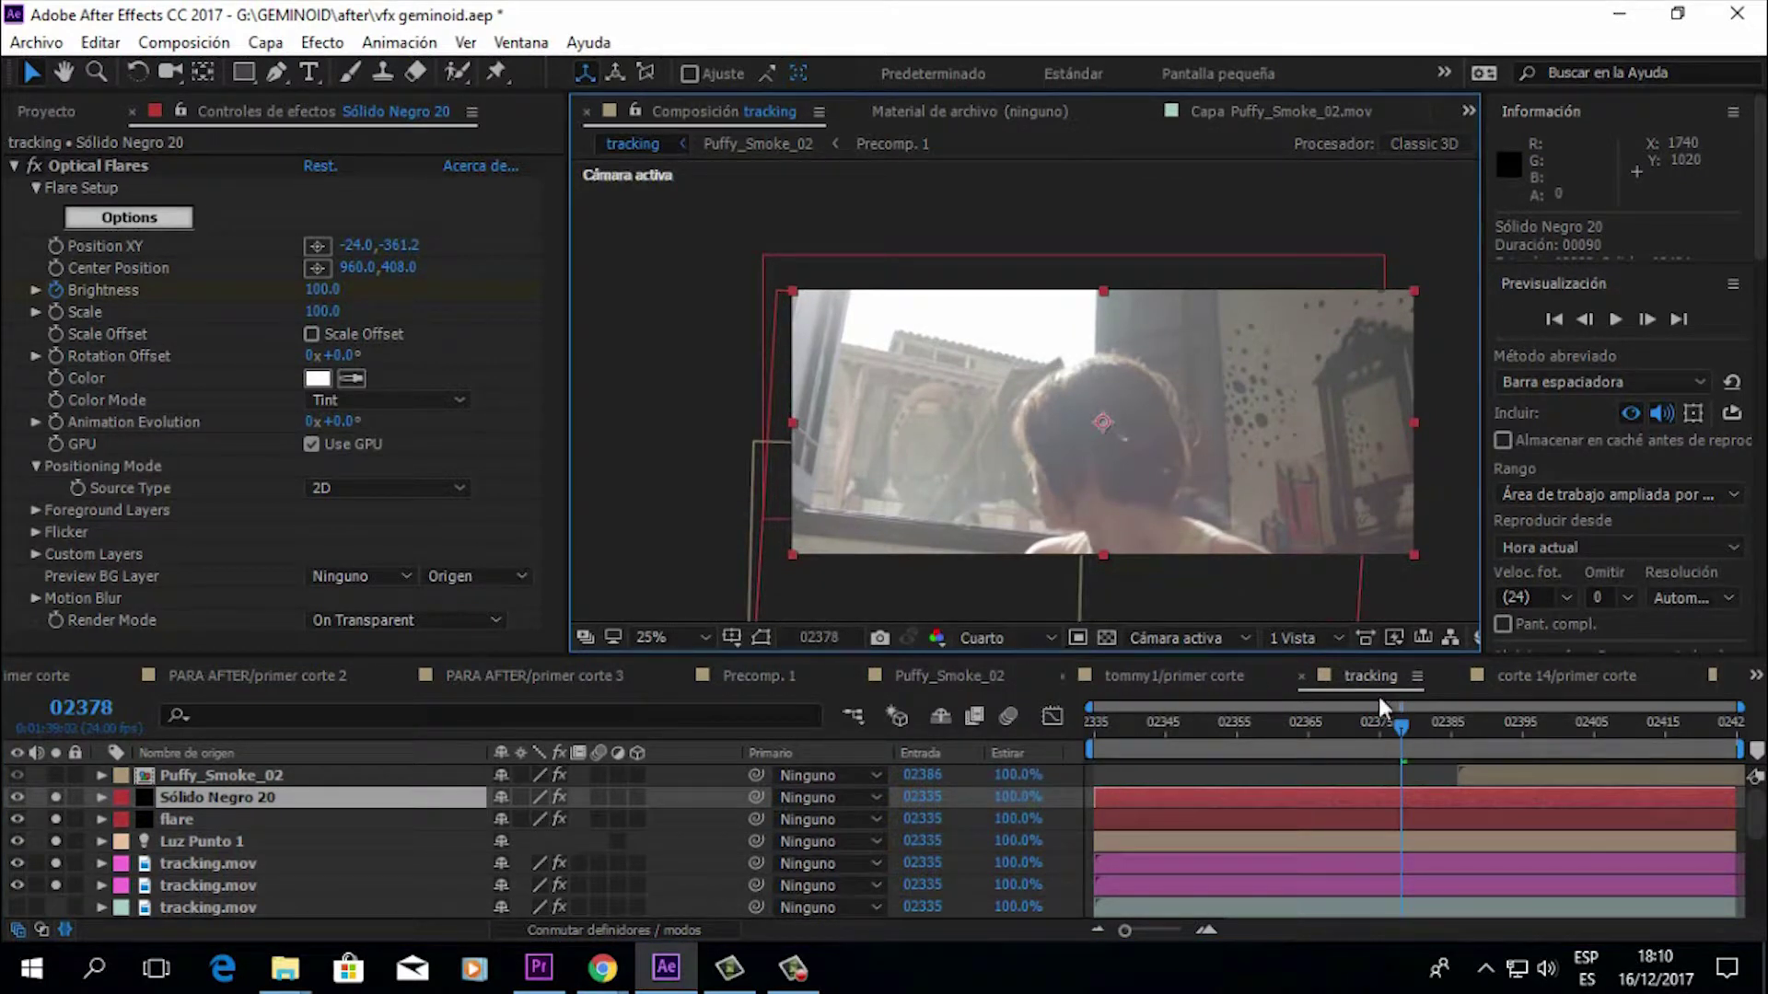
click(1407, 725)
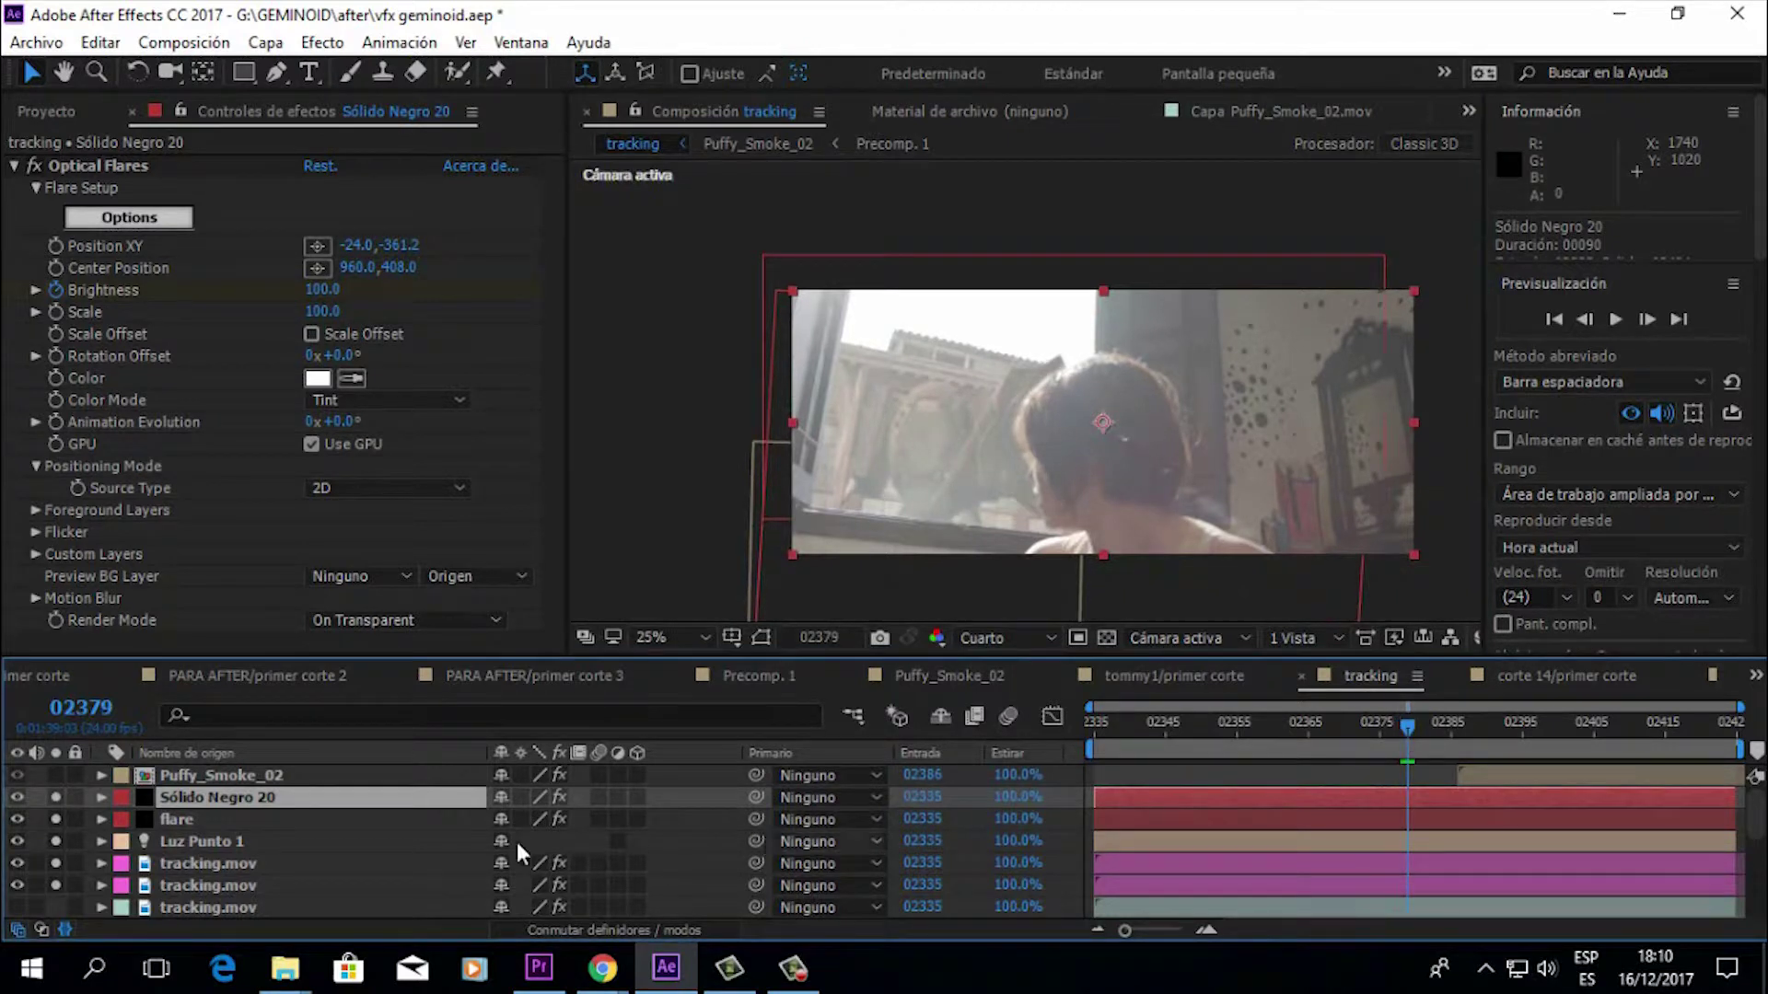
Step: Show the Puffy_Smoke_02 layer's Curvas settings, move to frame 02403, and toggle its solo to compare the smoke, leaving it soloed
click(265, 779)
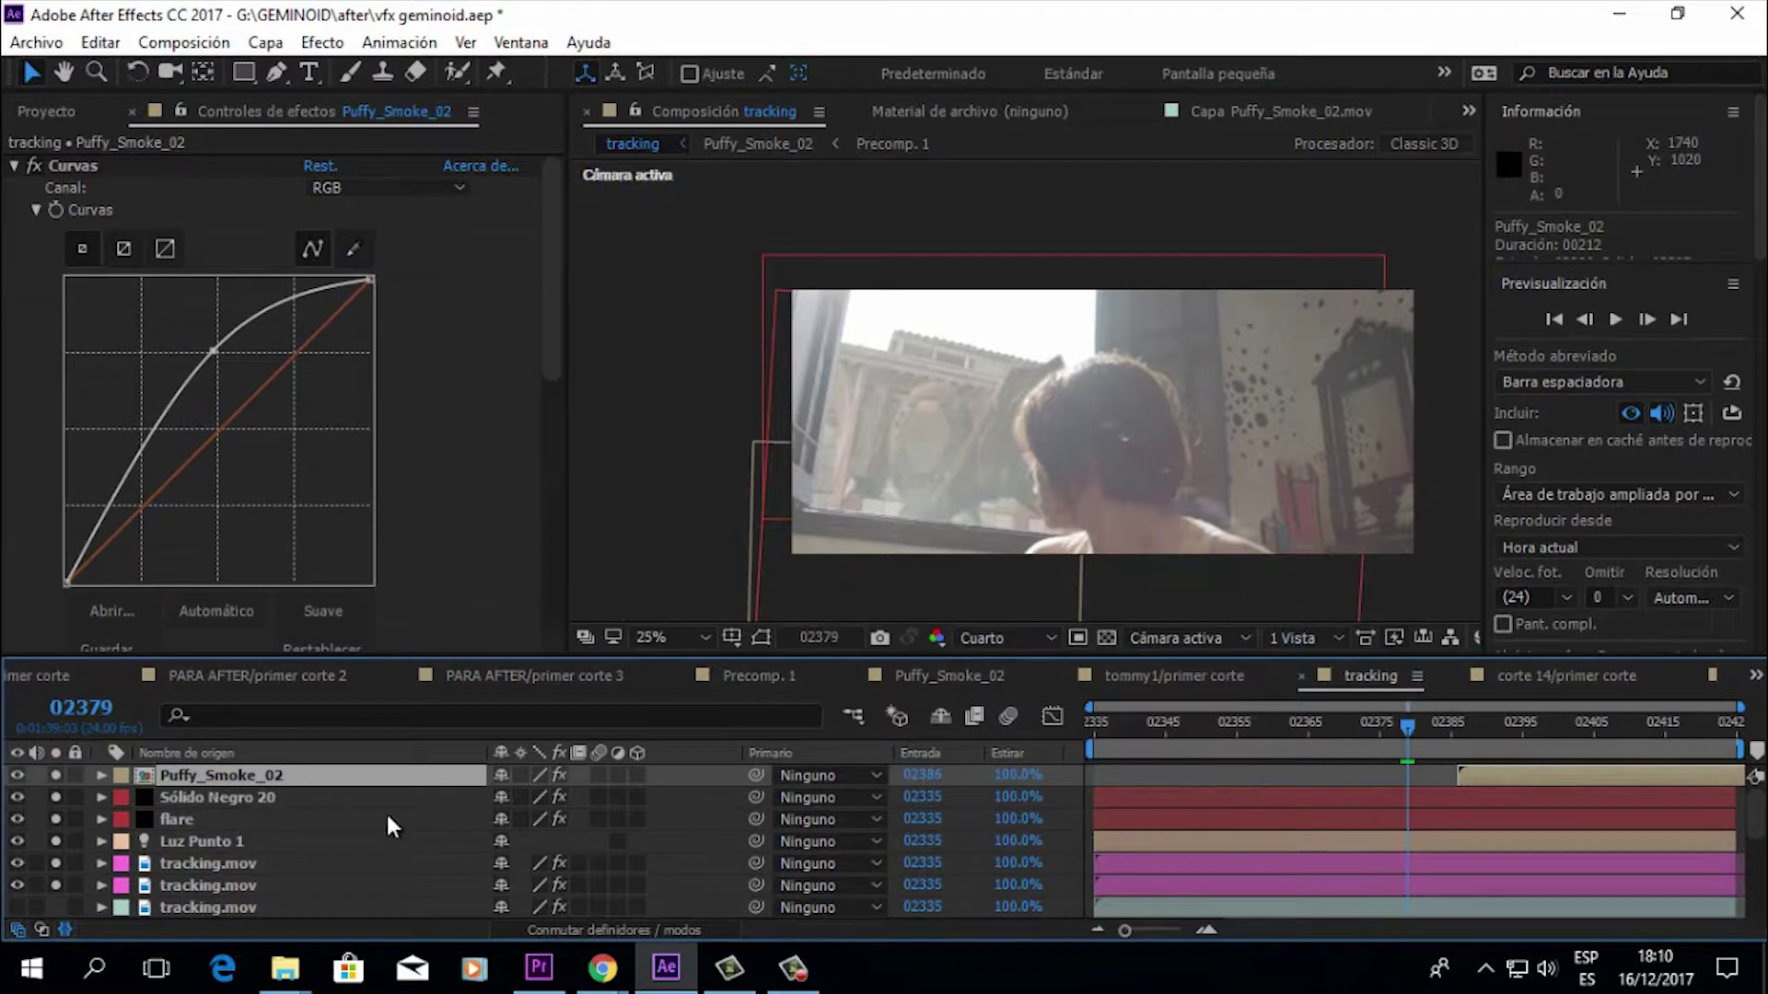
click(1423, 732)
drag(1427, 733, 1451, 731)
click(56, 776)
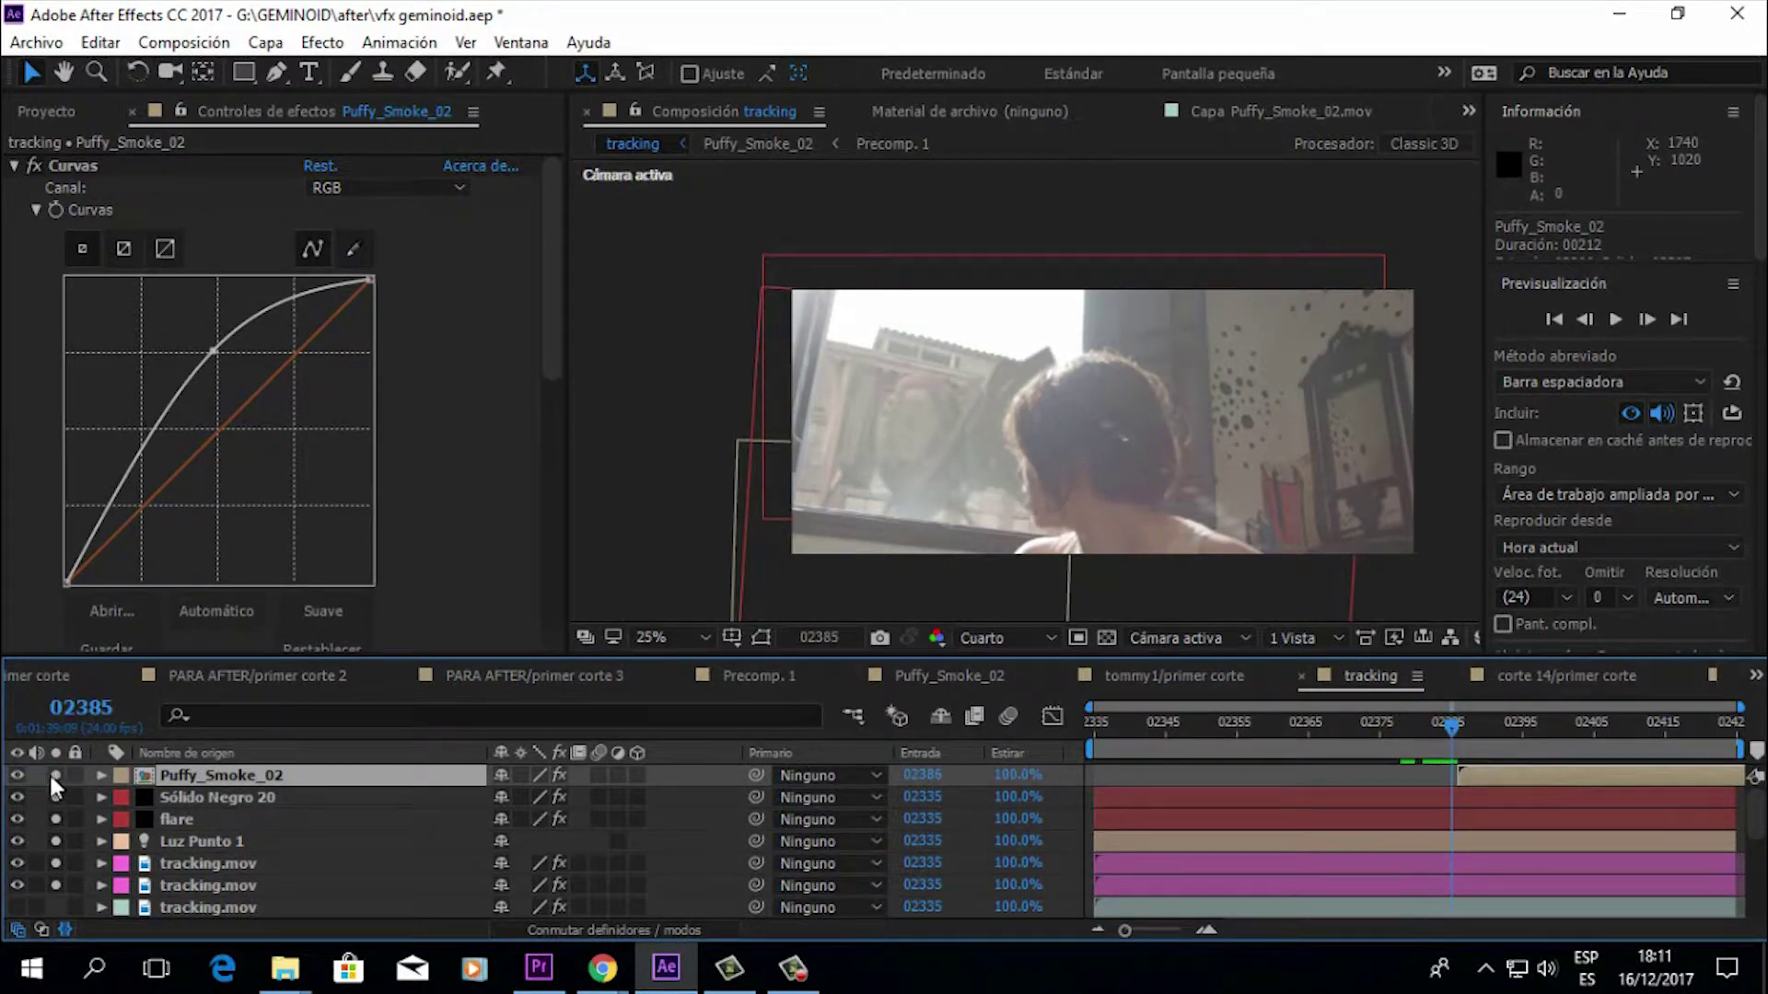
click(1466, 732)
drag(1466, 726, 1581, 740)
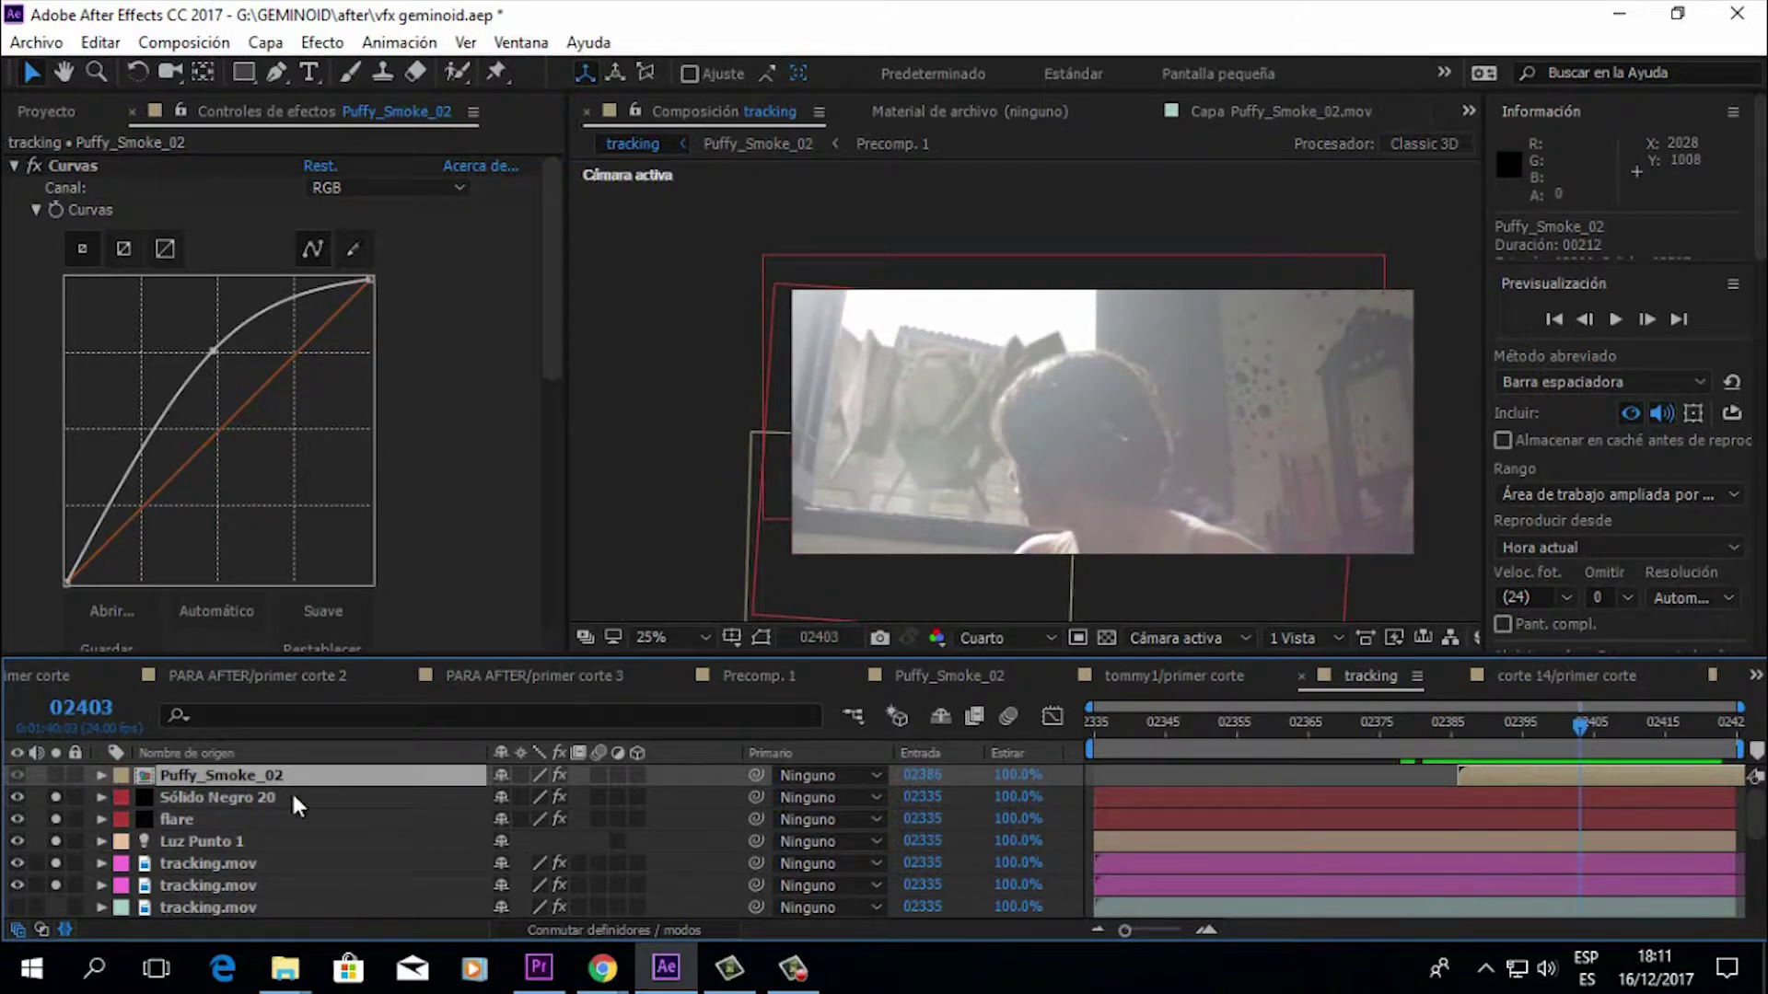
click(57, 774)
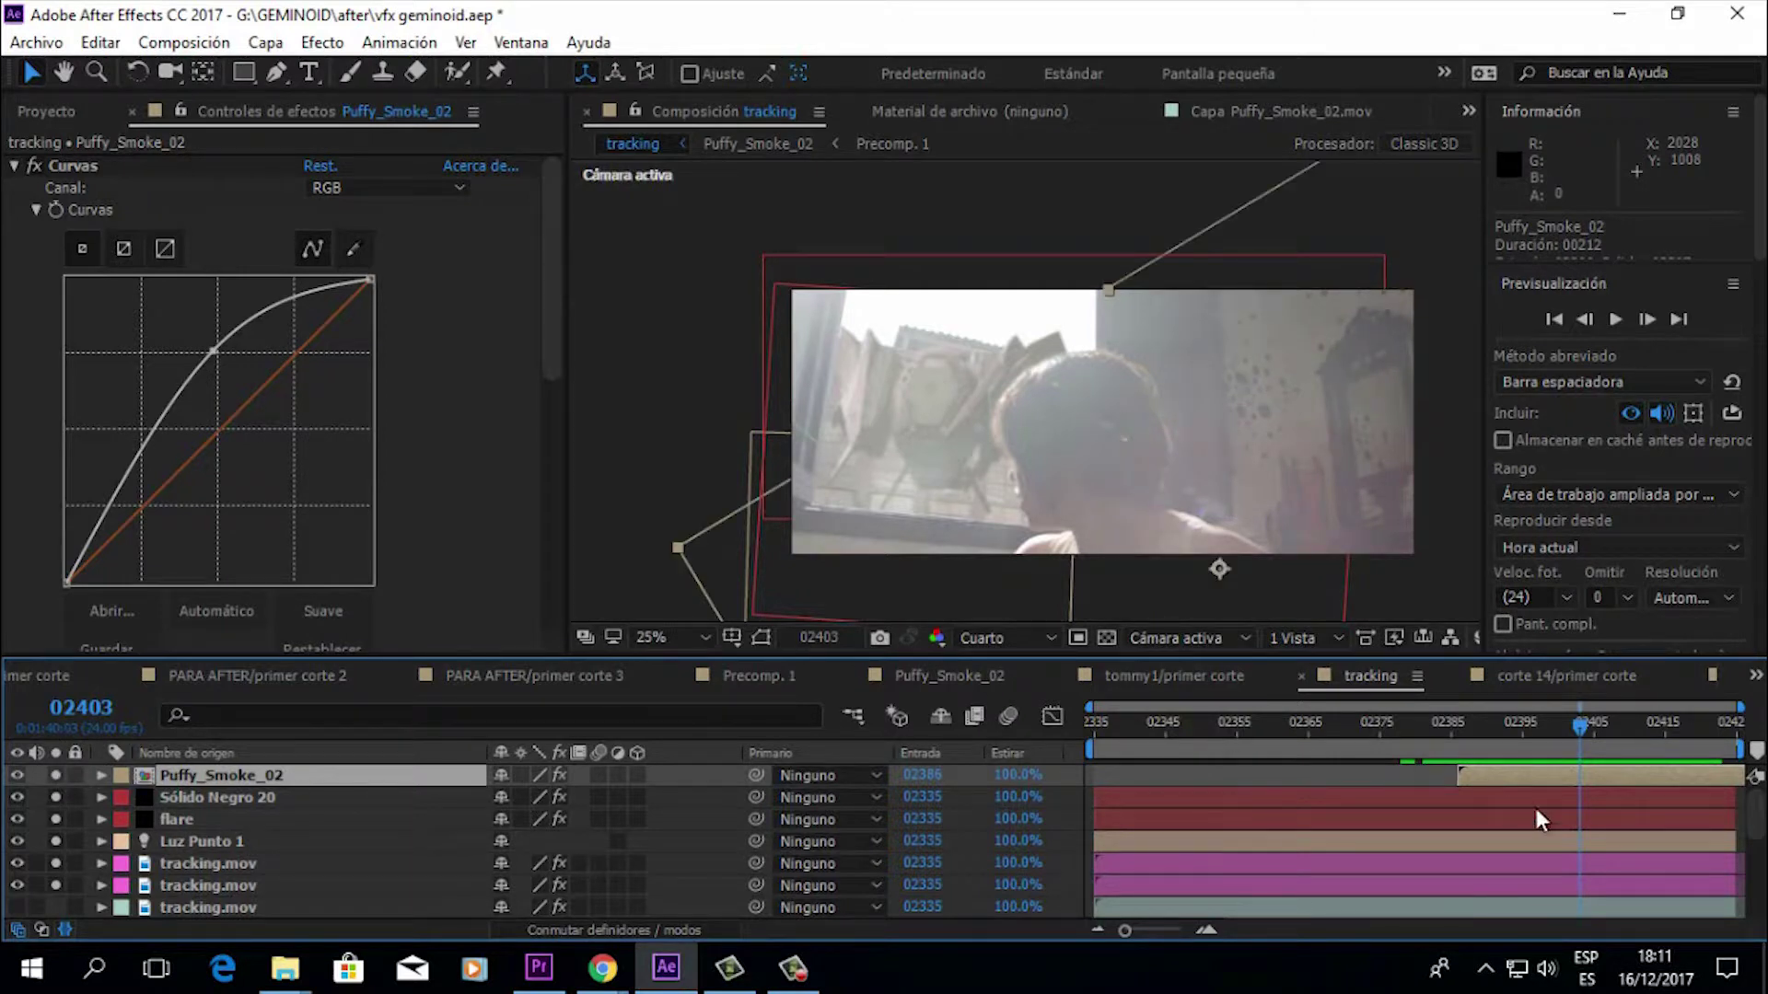
Step: Move to frame 02397 and examine the full extent of the rotated Puffy_Smoke_02 layer around the frame
drag(1577, 742, 1540, 732)
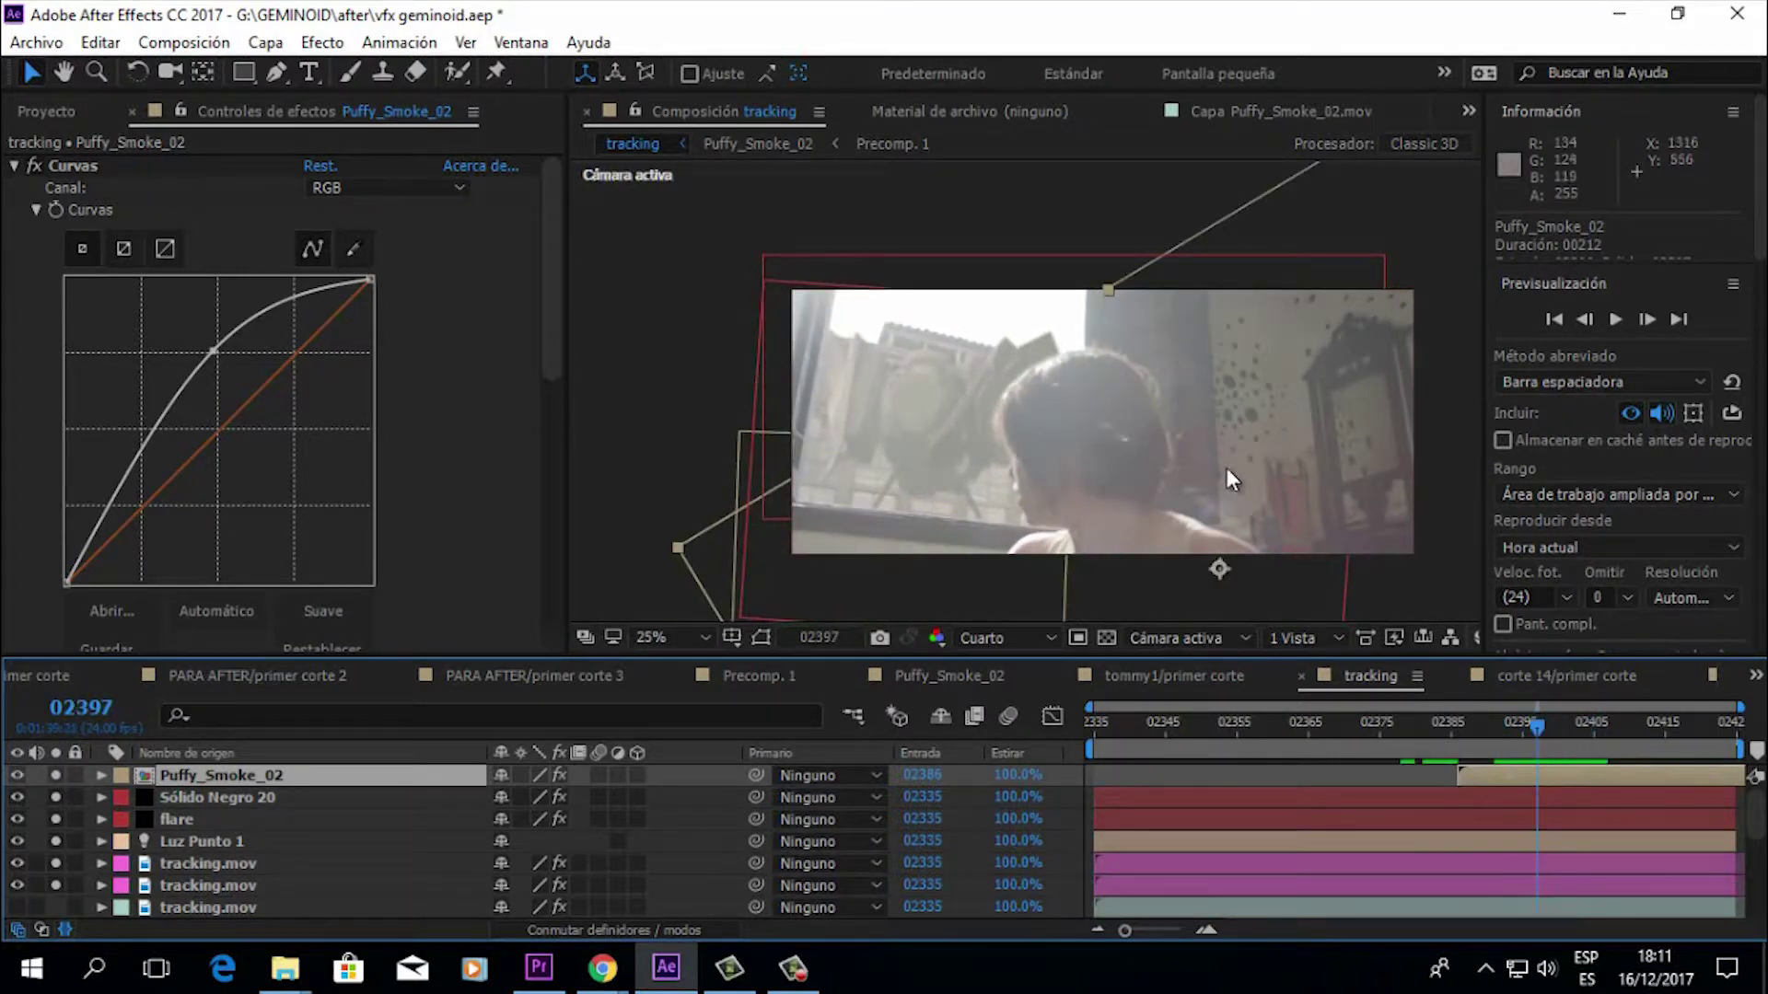
scroll(1218, 464, down, 2)
drag(1218, 435, 1172, 380)
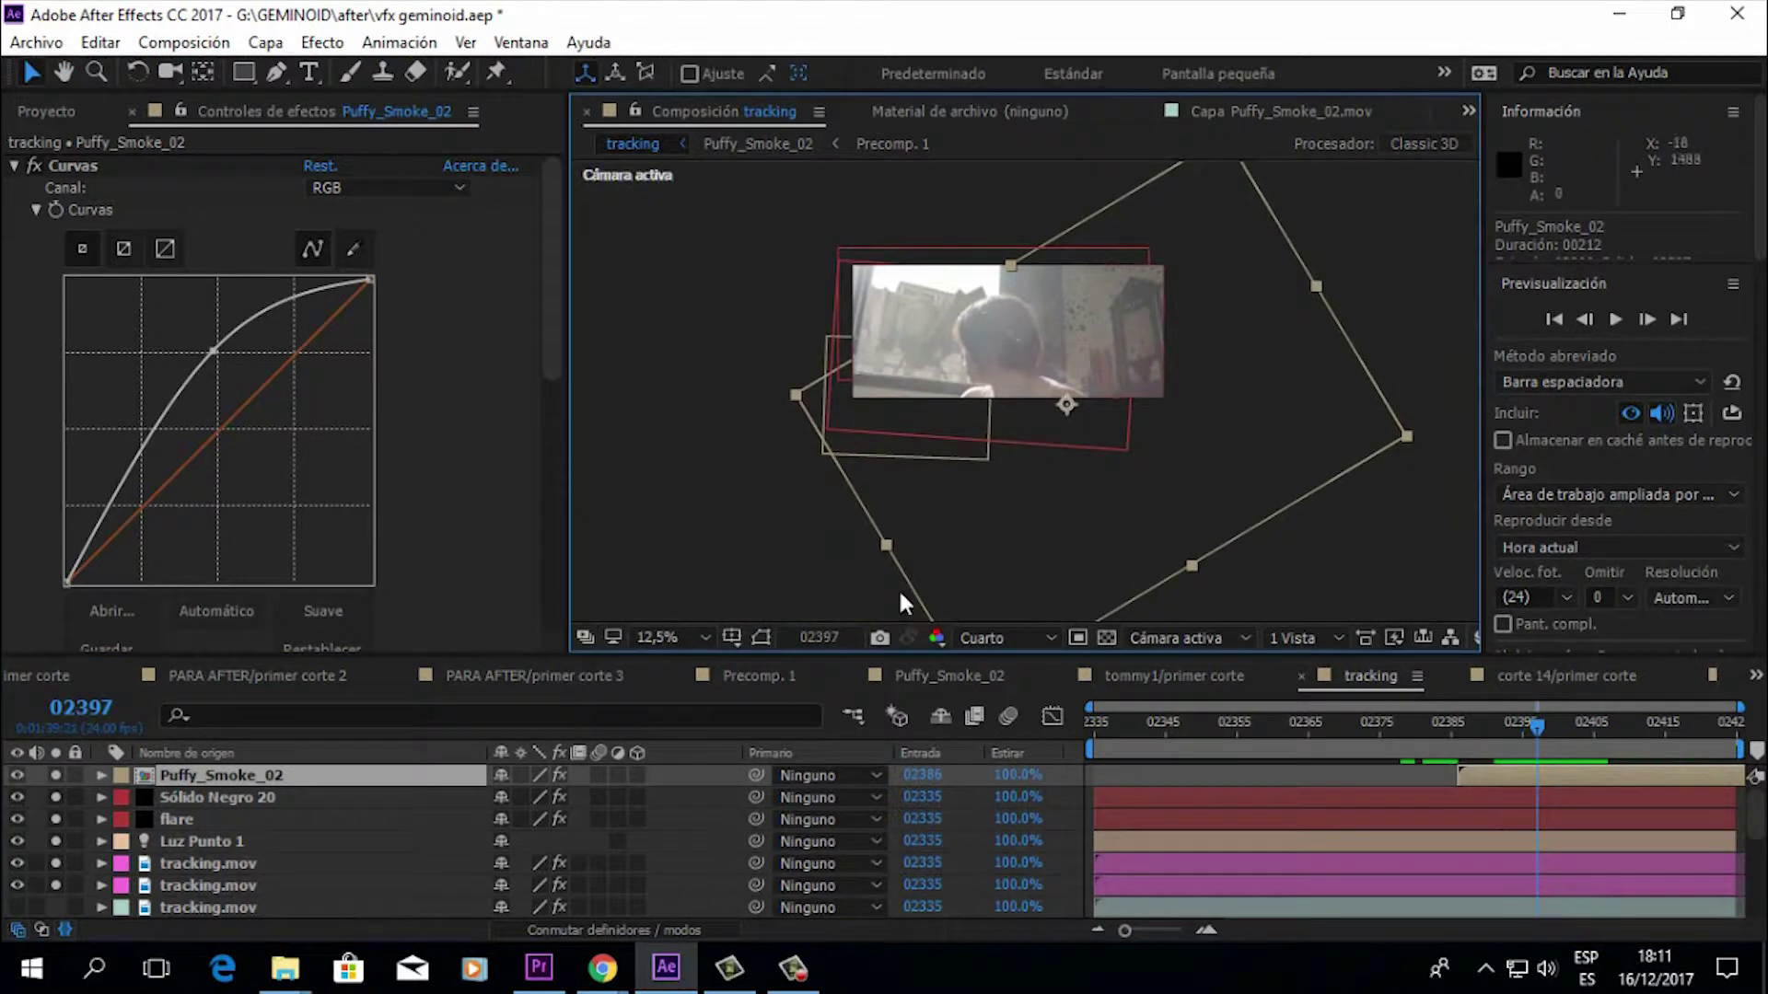
scroll(1123, 460, up, 2)
Step: Play a preview of the tracking composition from frame 02335 and stop it
click(1471, 732)
drag(1471, 733, 1014, 735)
key(space)
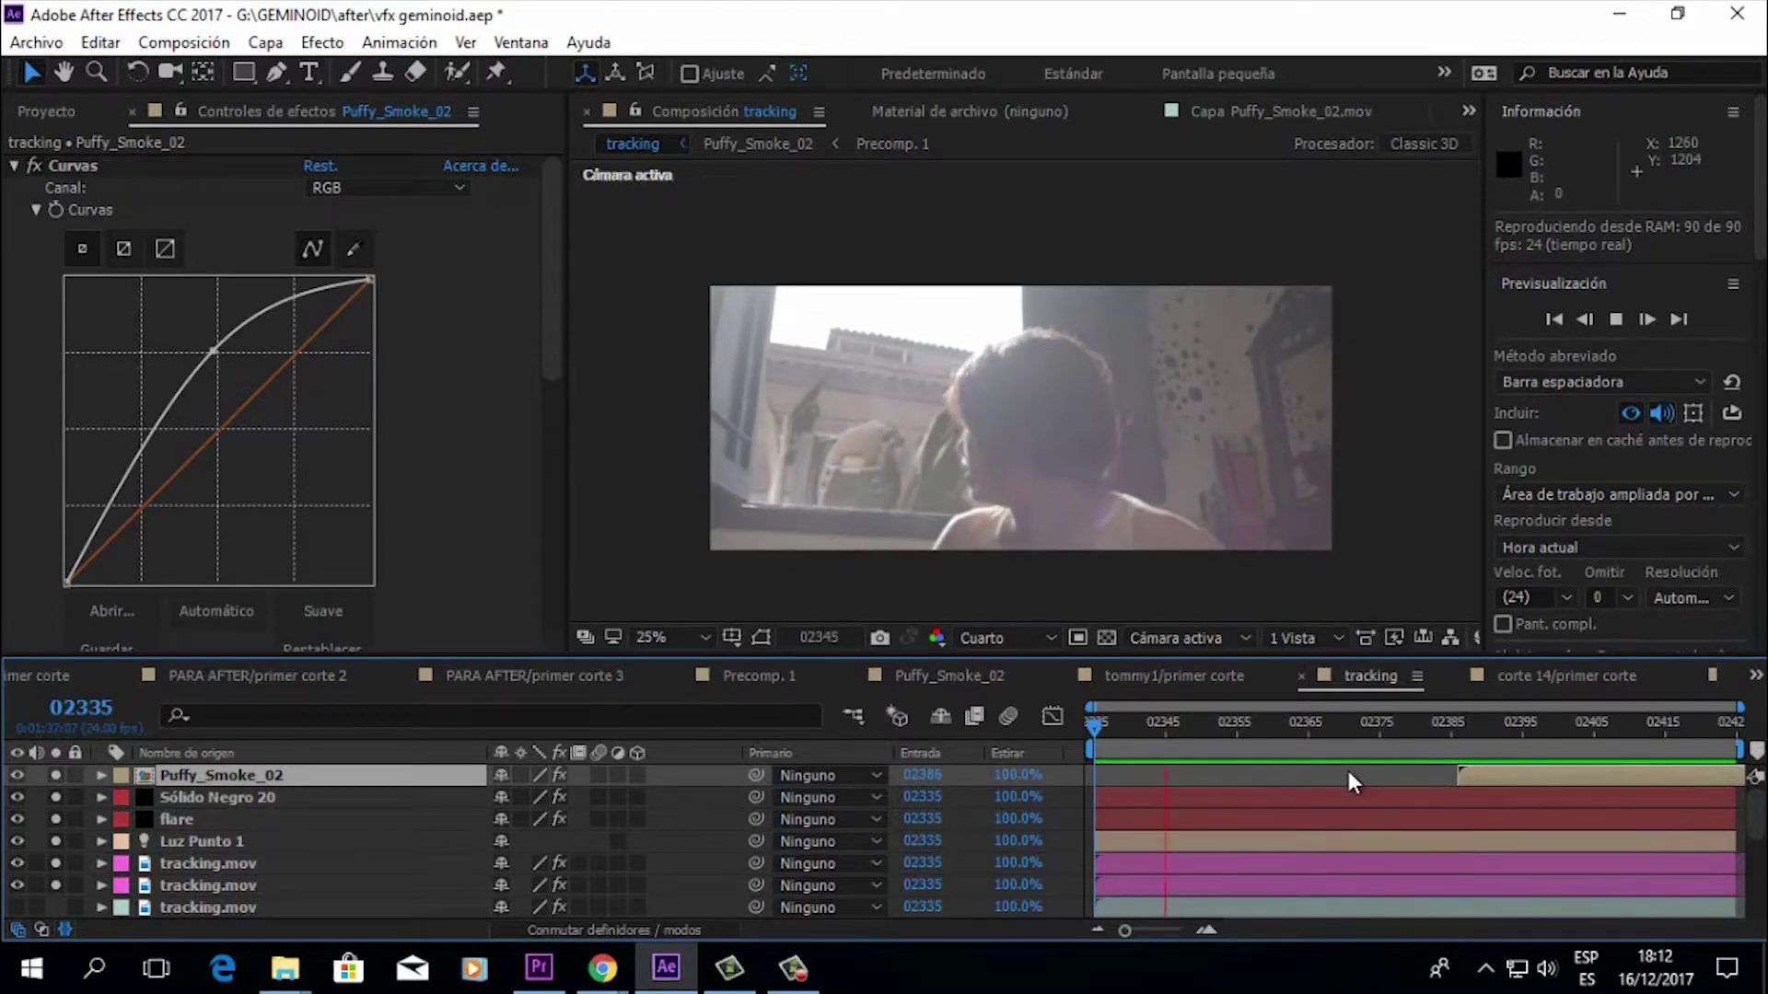
key(space)
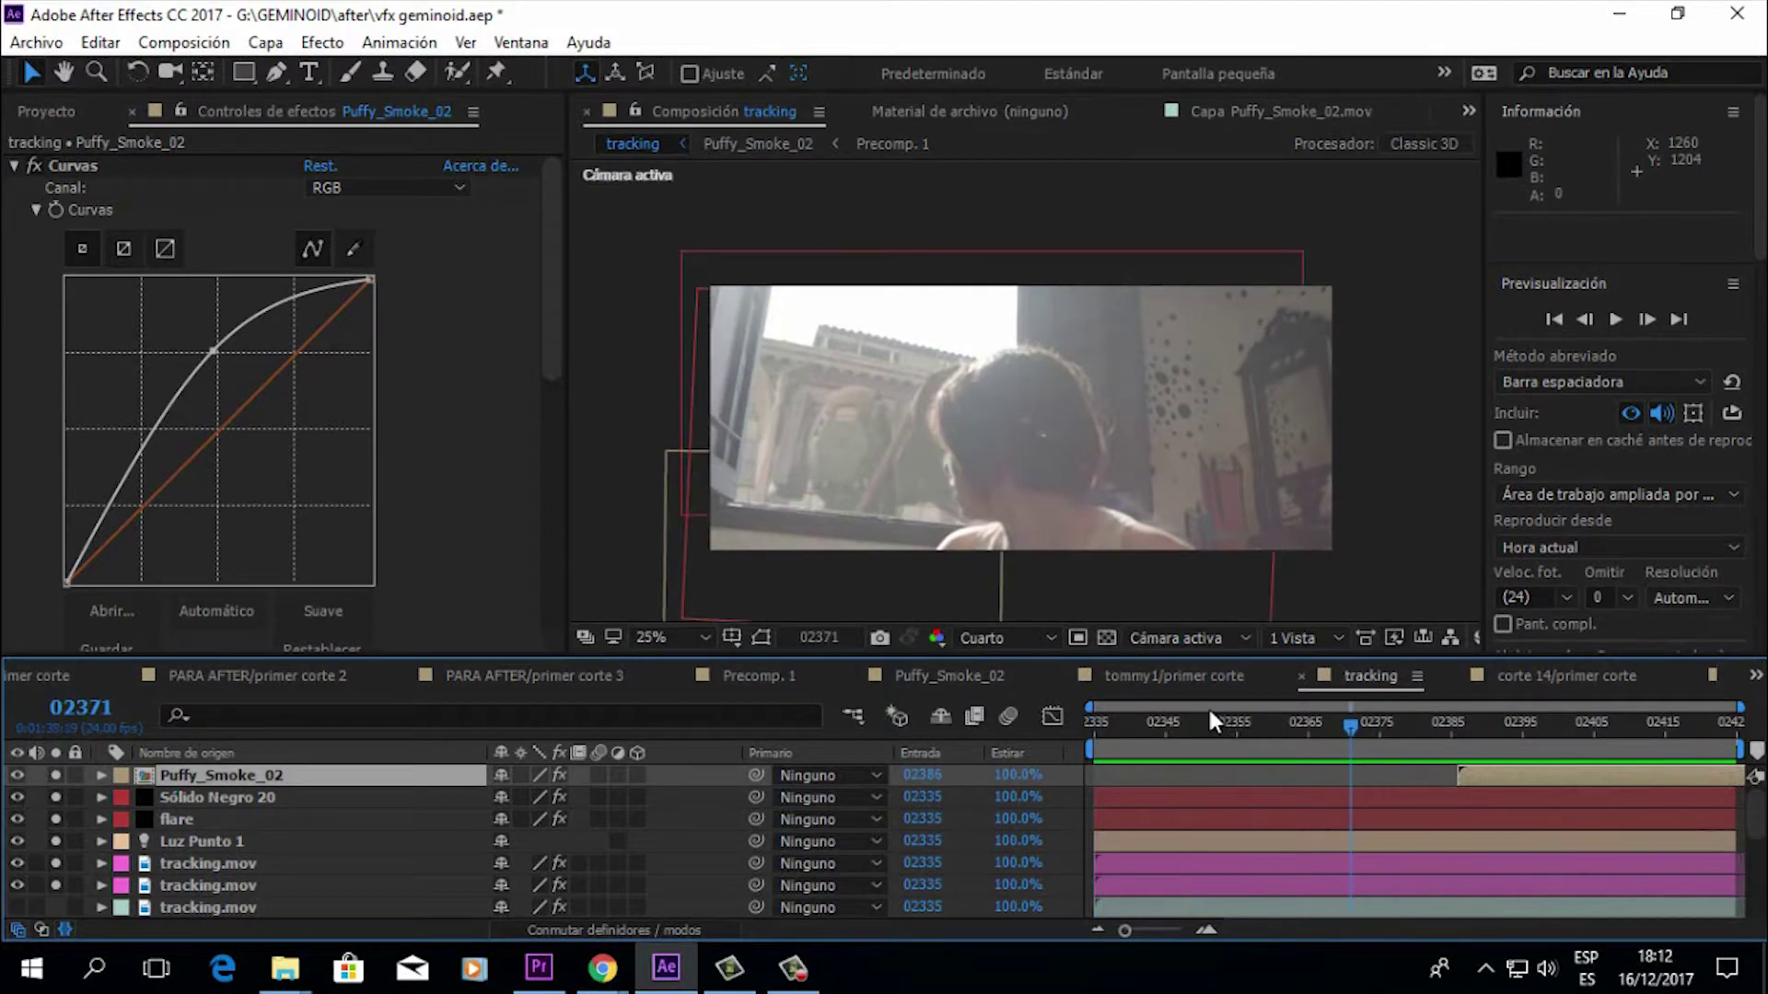
Step: Open the corte 14/primer corte composition, check the color-graded shot around frames 02335 and 02340, and move to frame 02324
click(1534, 676)
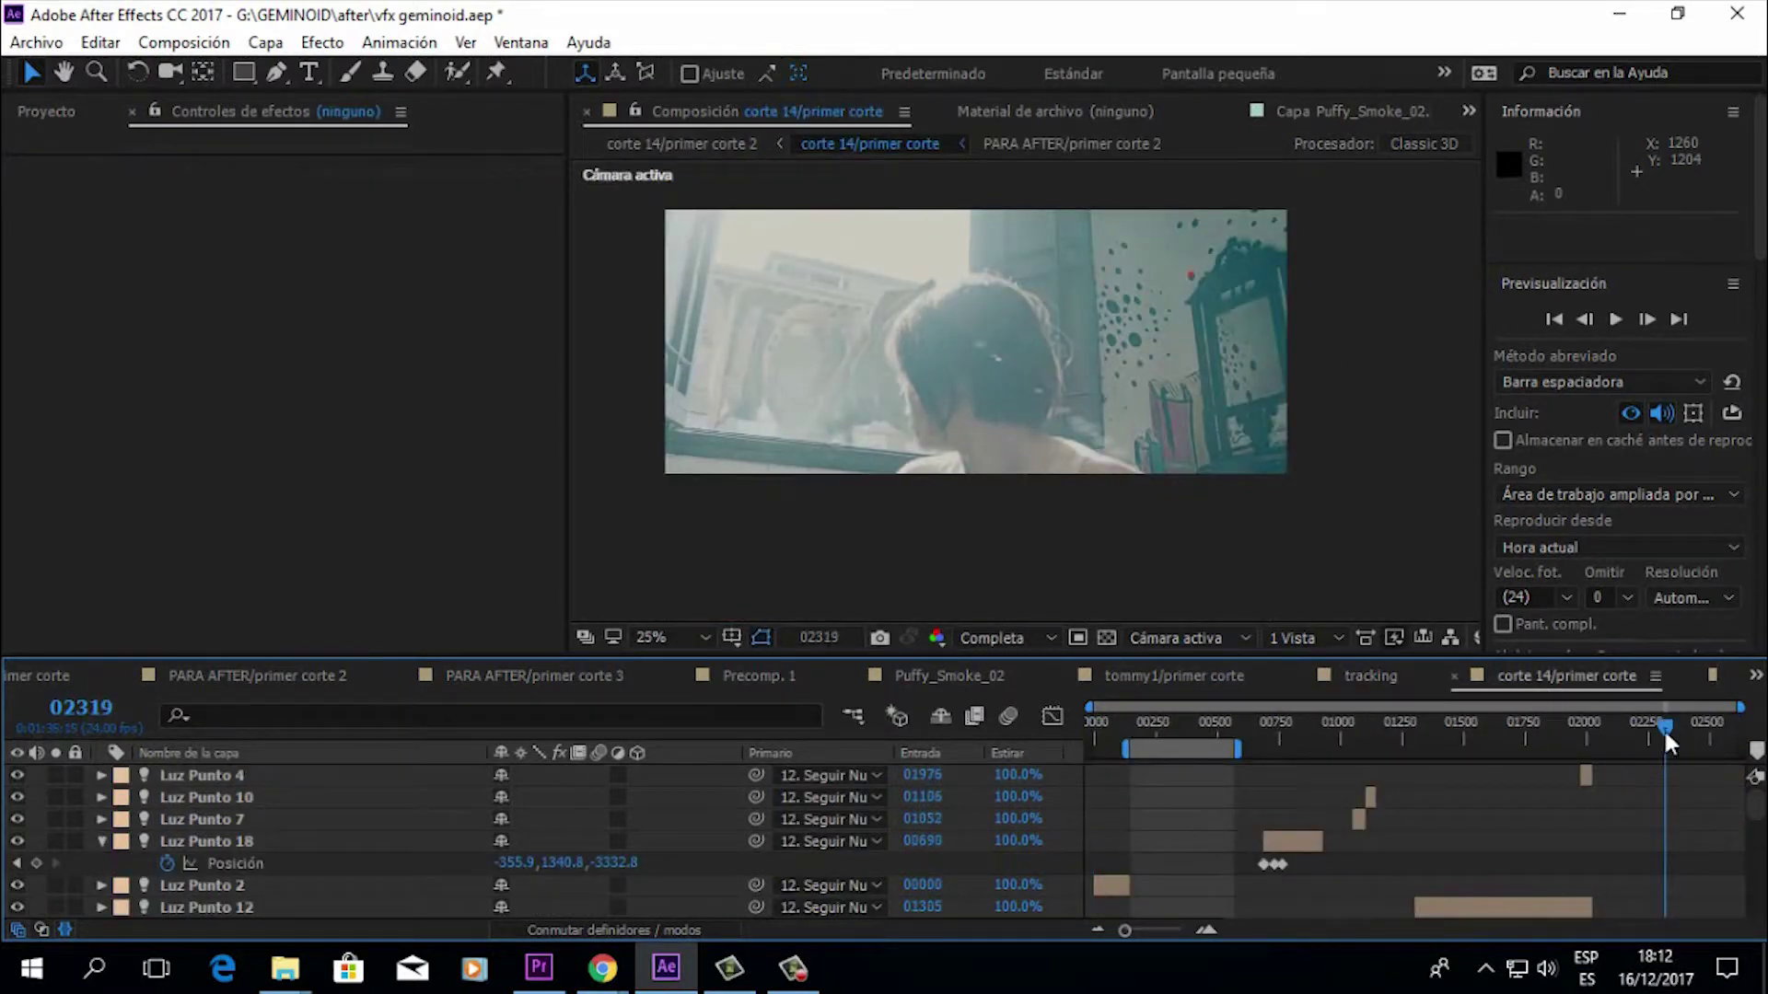
drag(1669, 724, 1660, 720)
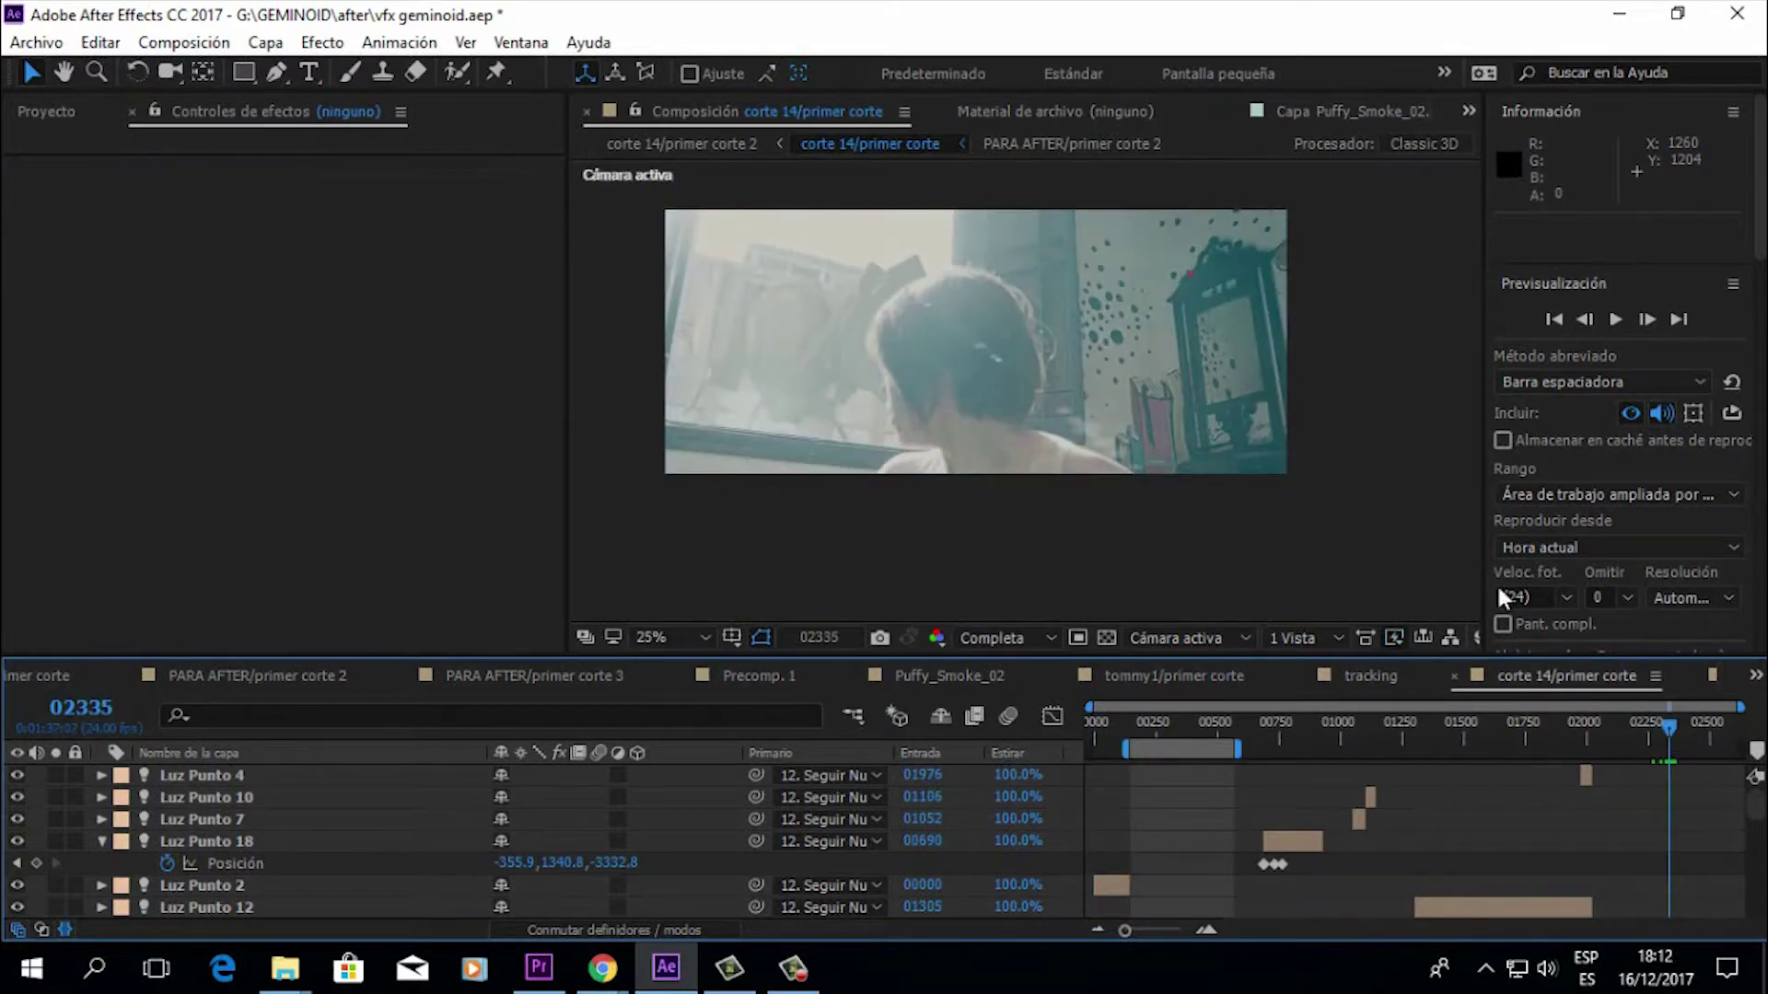
scroll(1076, 427, up, 1)
scroll(1076, 395, down, 1)
click(1674, 728)
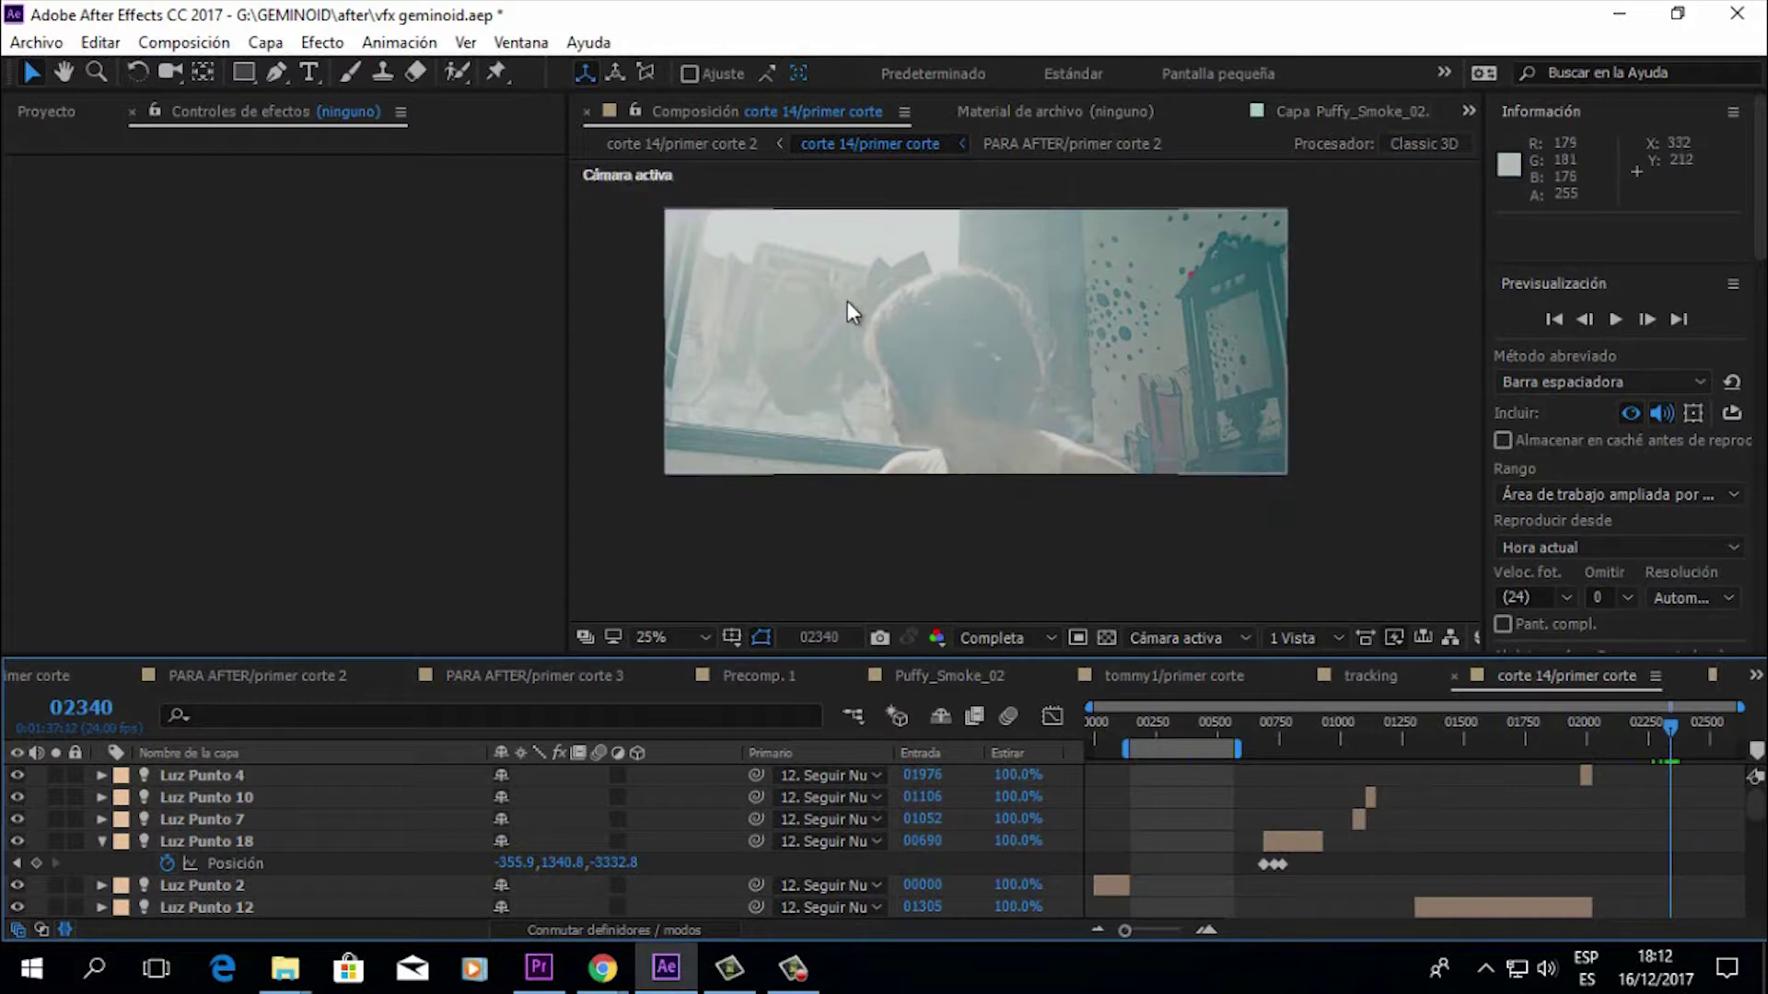
click(1670, 724)
Step: Inspect the drone and hair at 50%, return to 25%, and move to frame 02335
scroll(963, 422, up, 2)
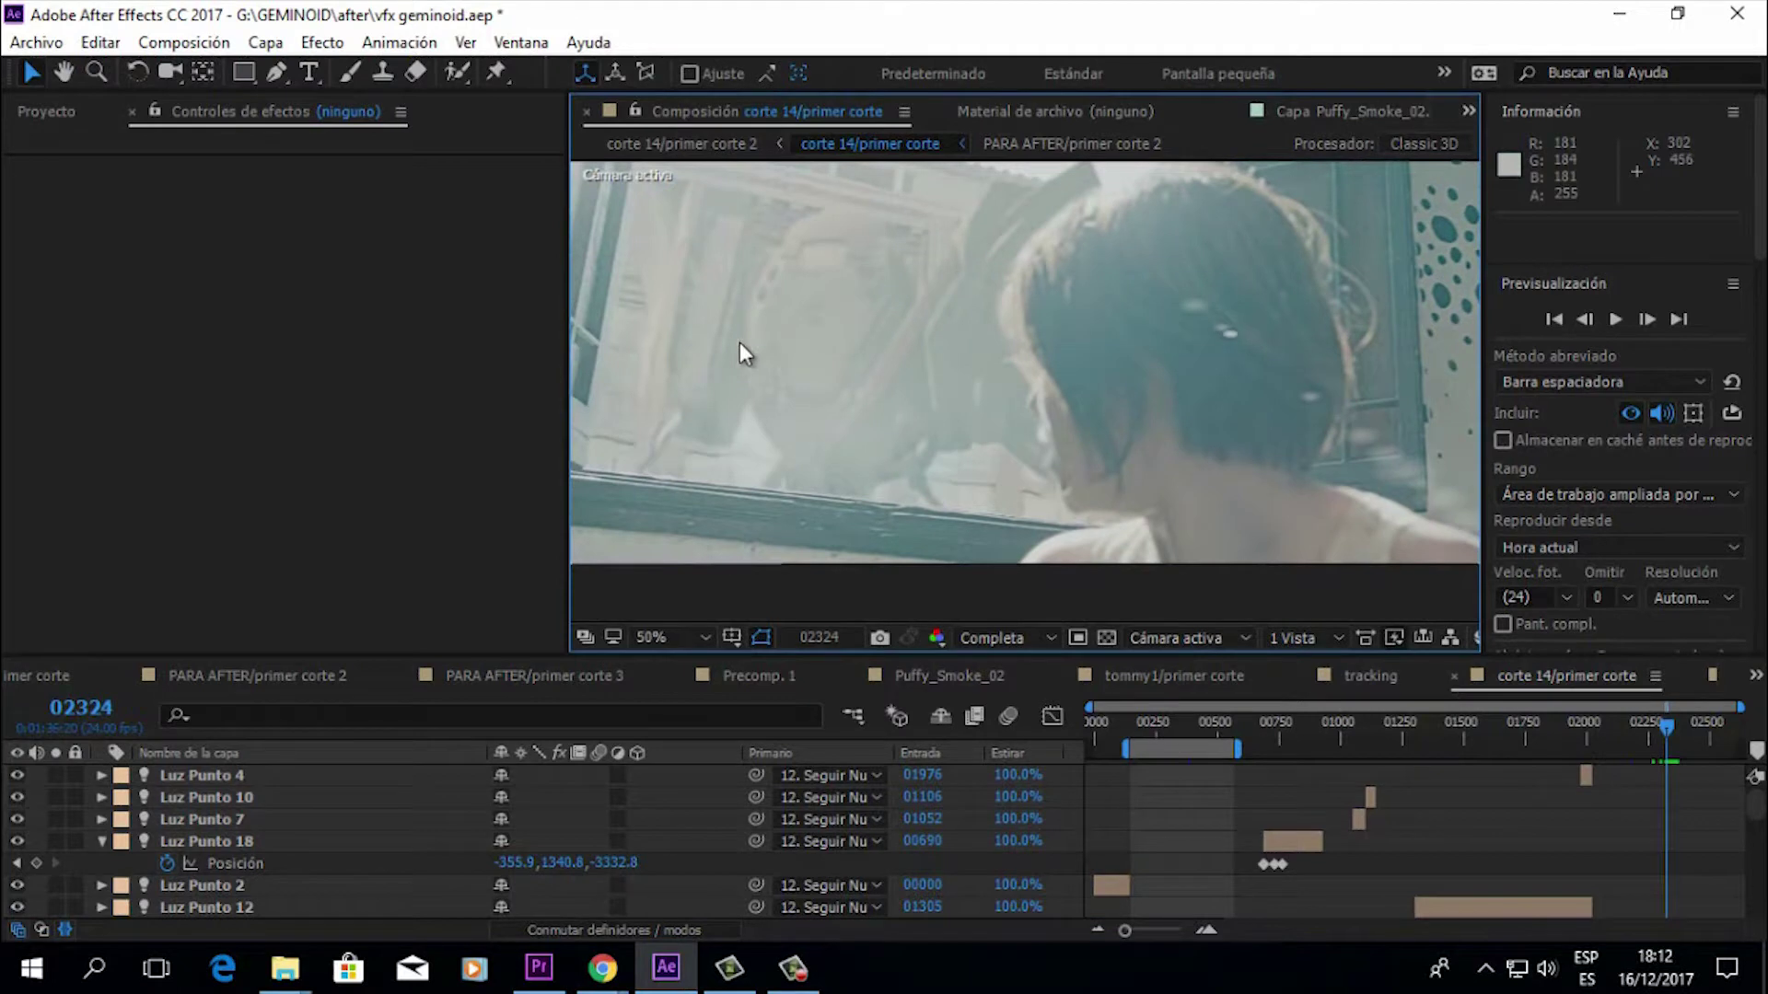
scroll(884, 361, down, 2)
drag(1298, 511, 1160, 478)
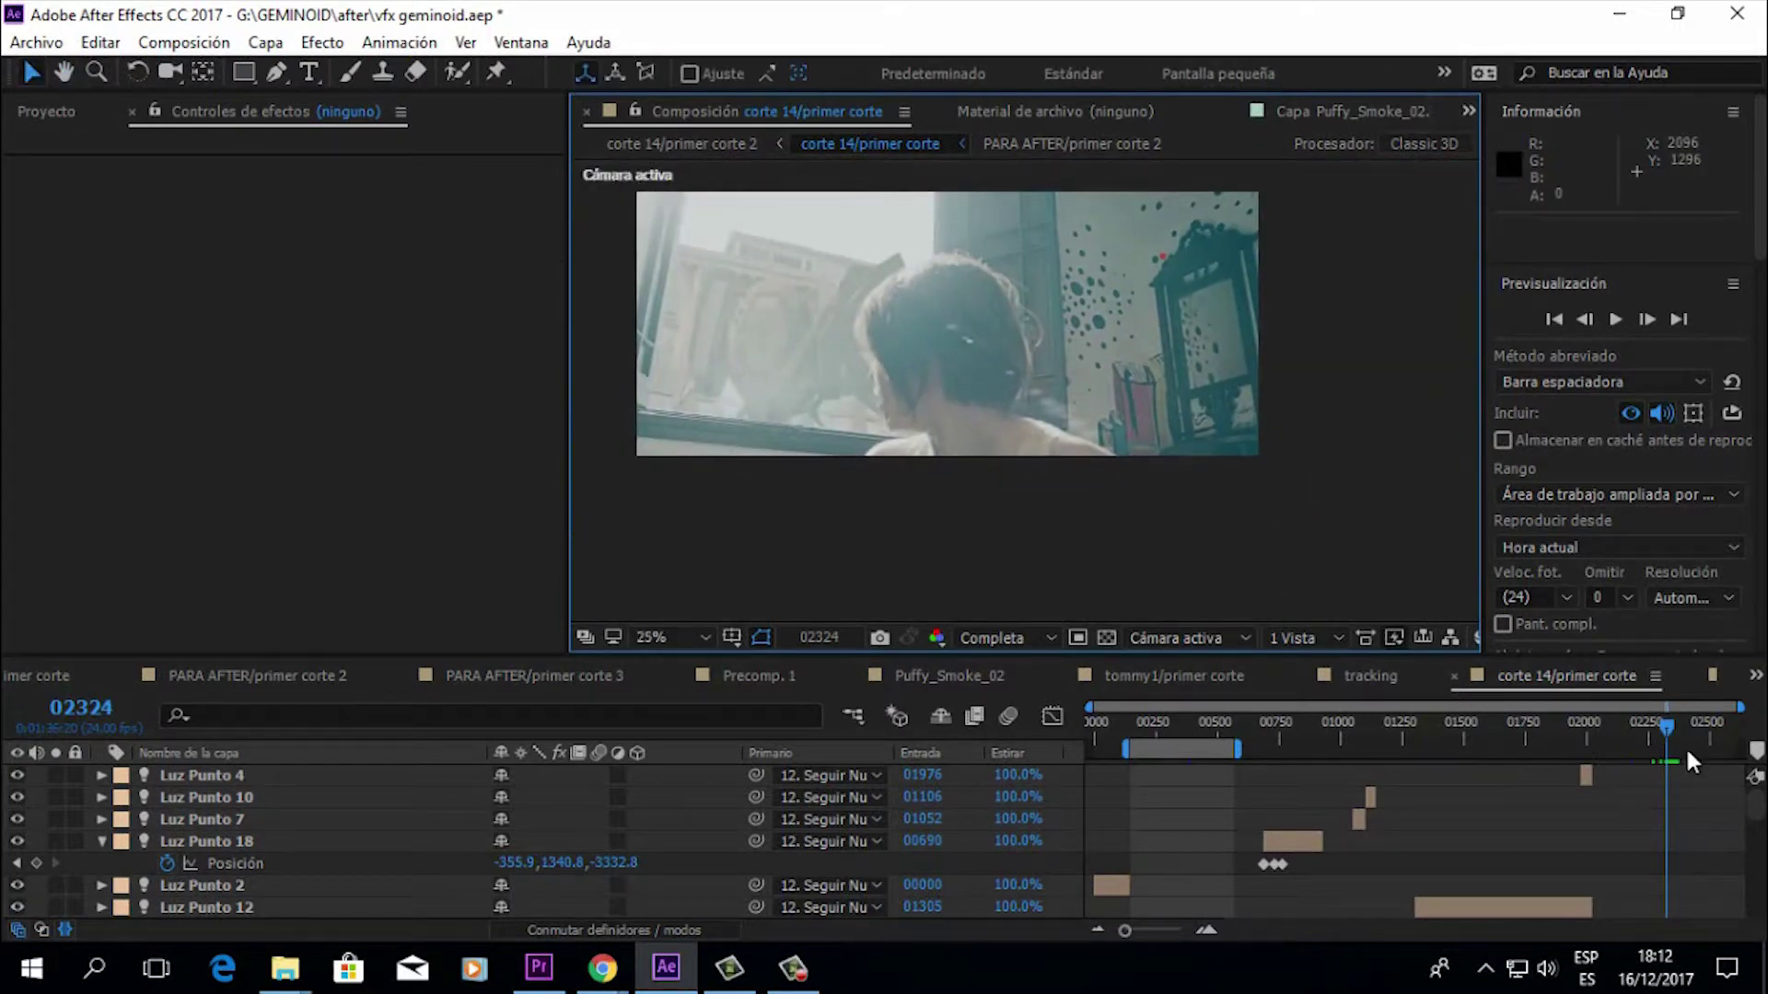
drag(1661, 726, 1669, 726)
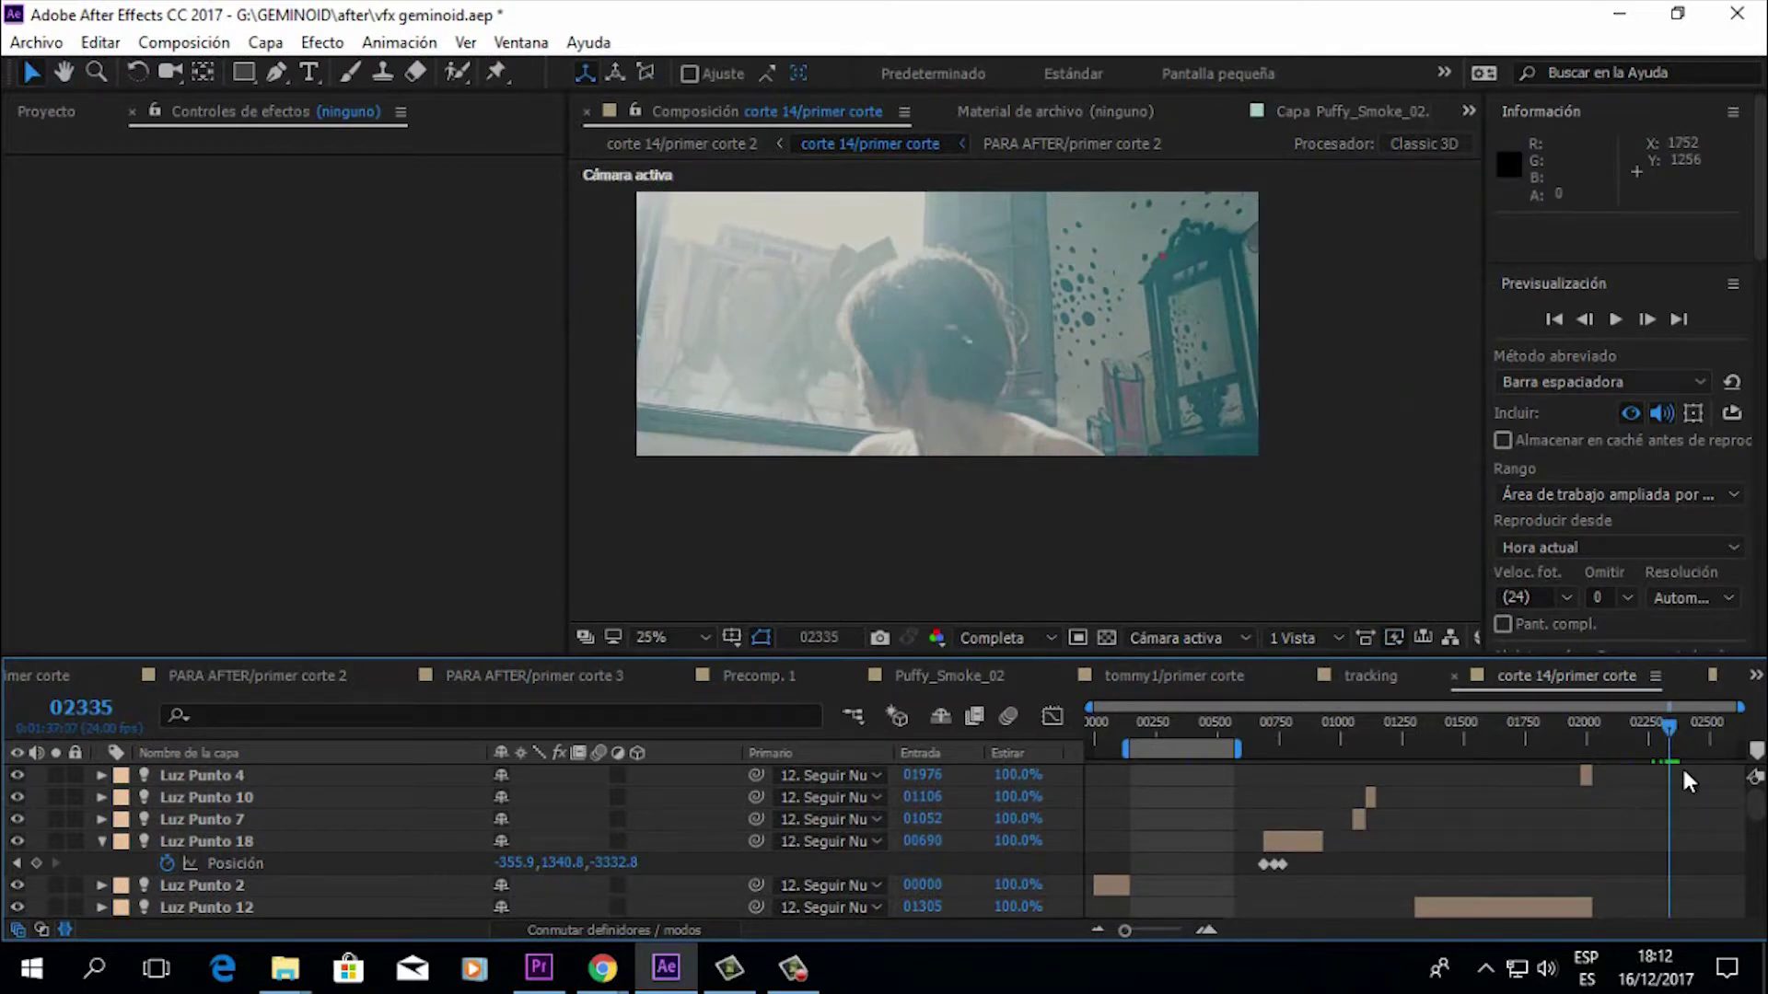
Step: Open the corte 14/primer corte 2 composition and inspect the drone and hair edge at 50% on frame 02335
scroll(1683, 819, down, 5)
click(1756, 676)
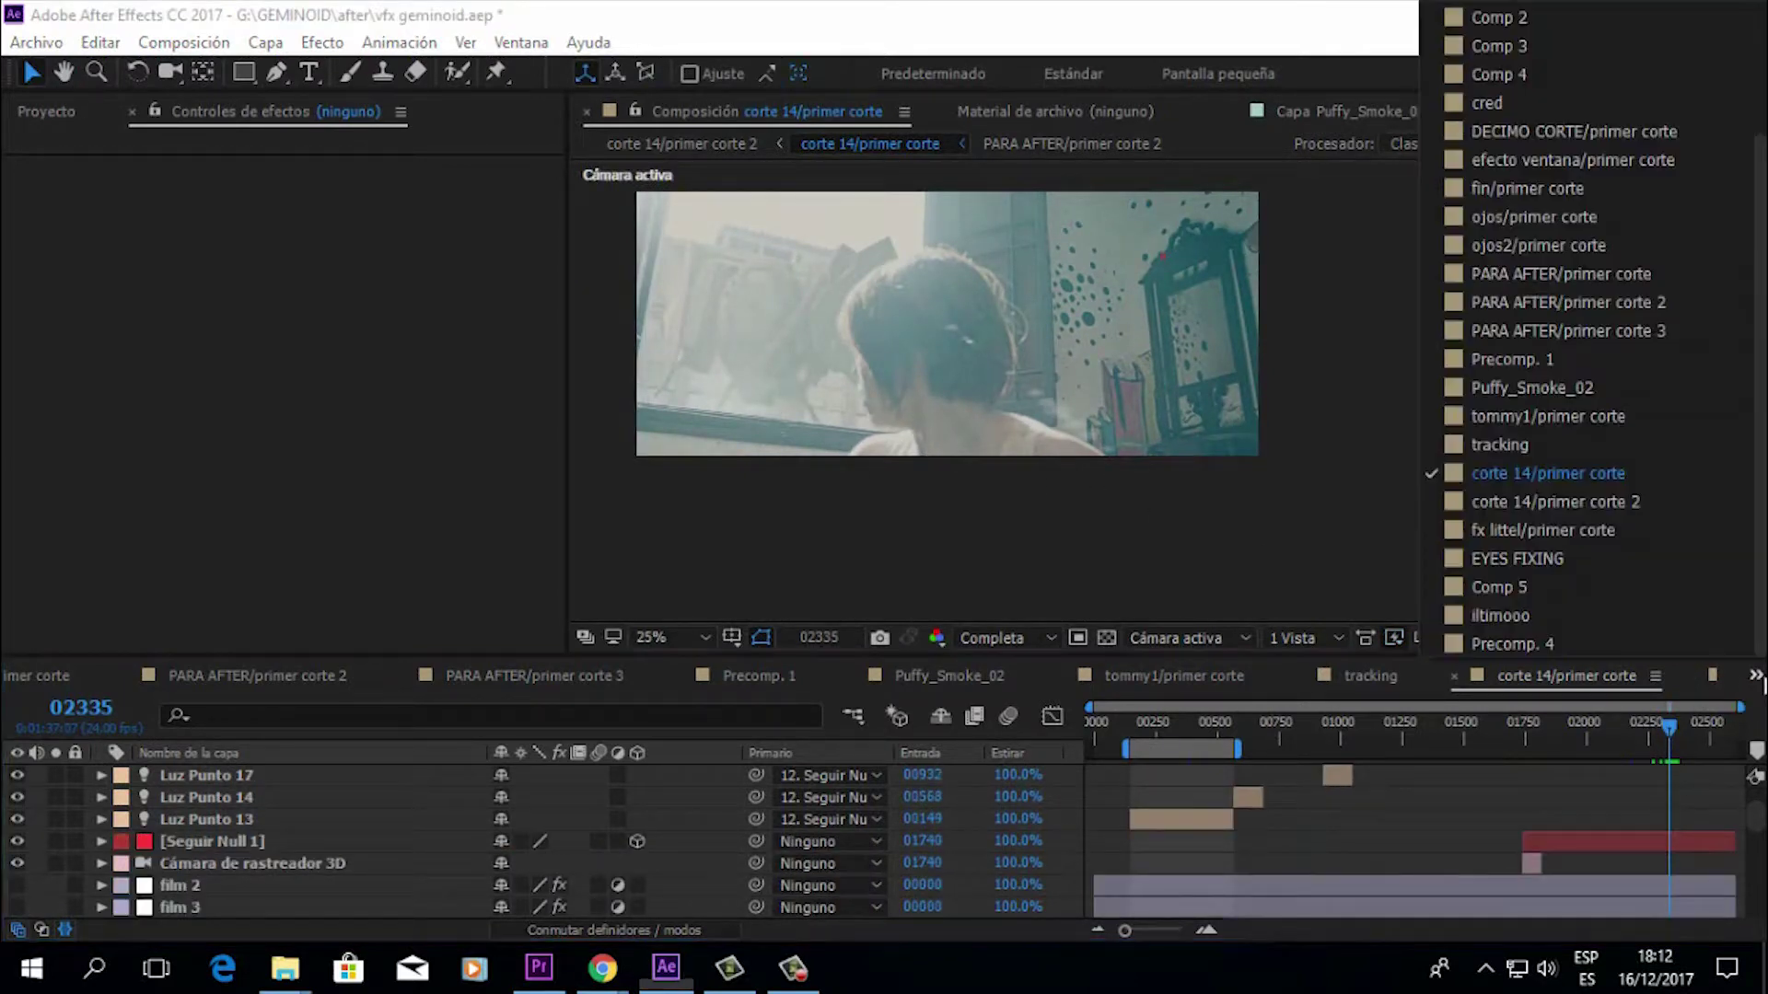
click(1600, 500)
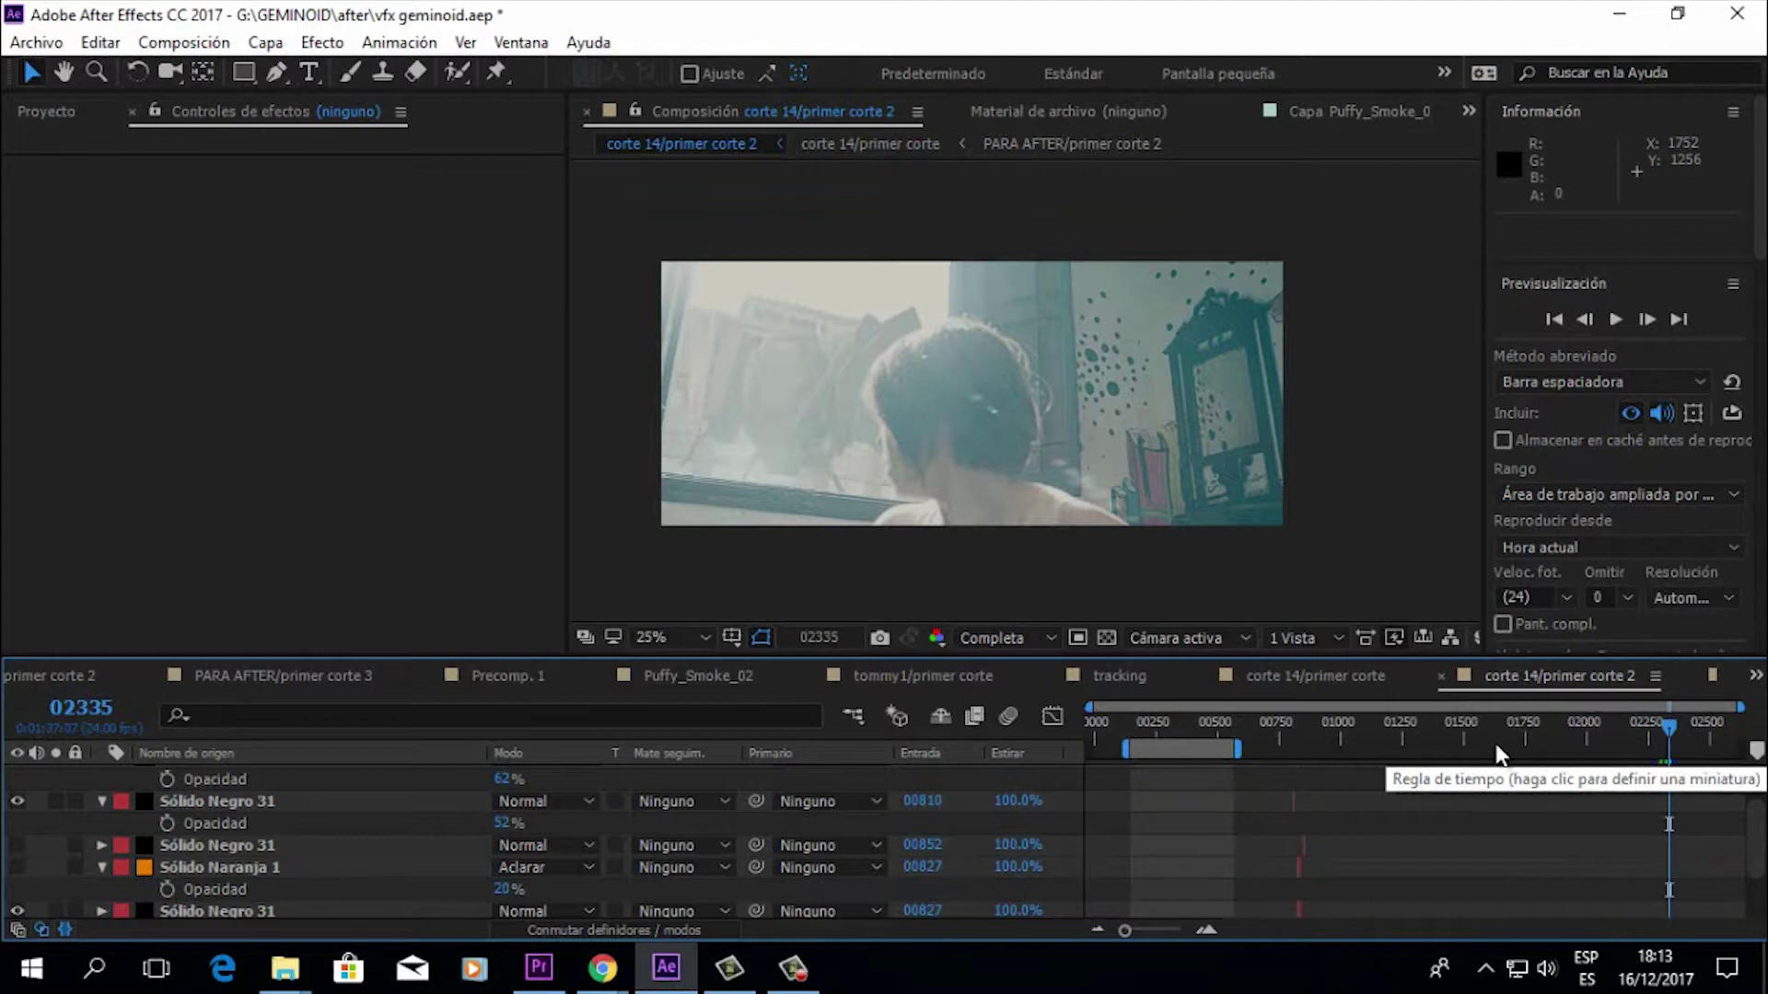
scroll(911, 407, up, 2)
drag(911, 407, 1080, 424)
key(v)
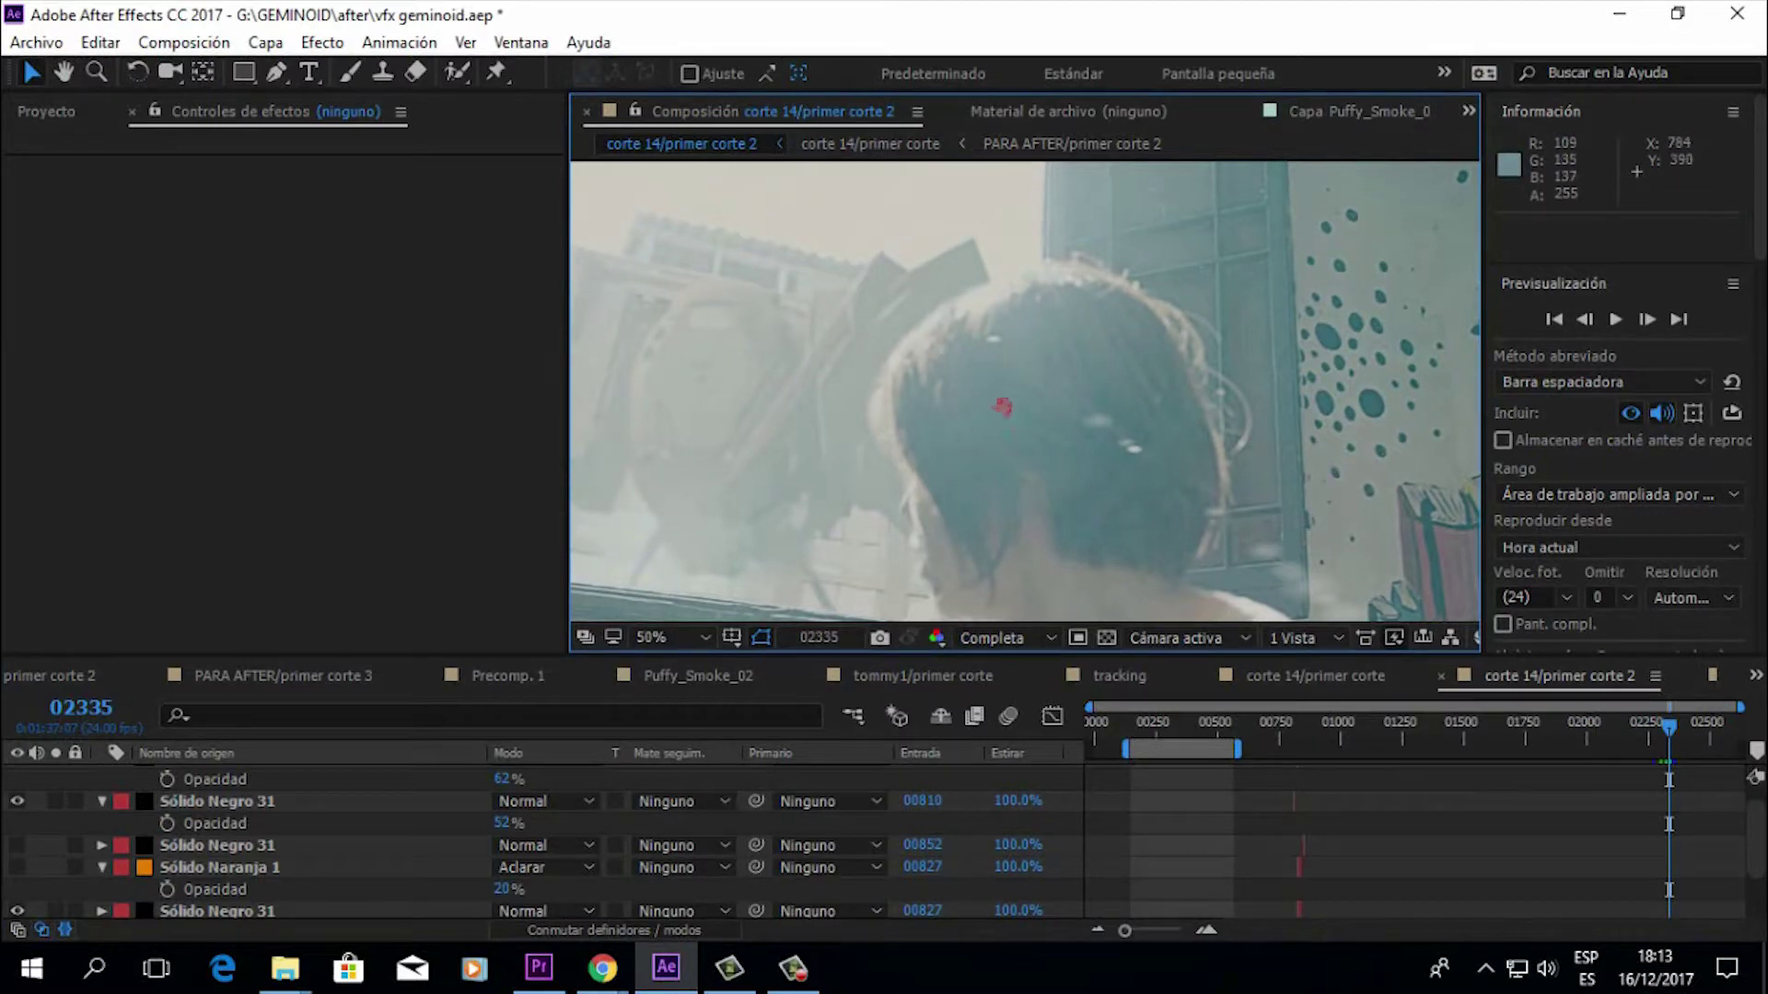
drag(978, 400, 1038, 414)
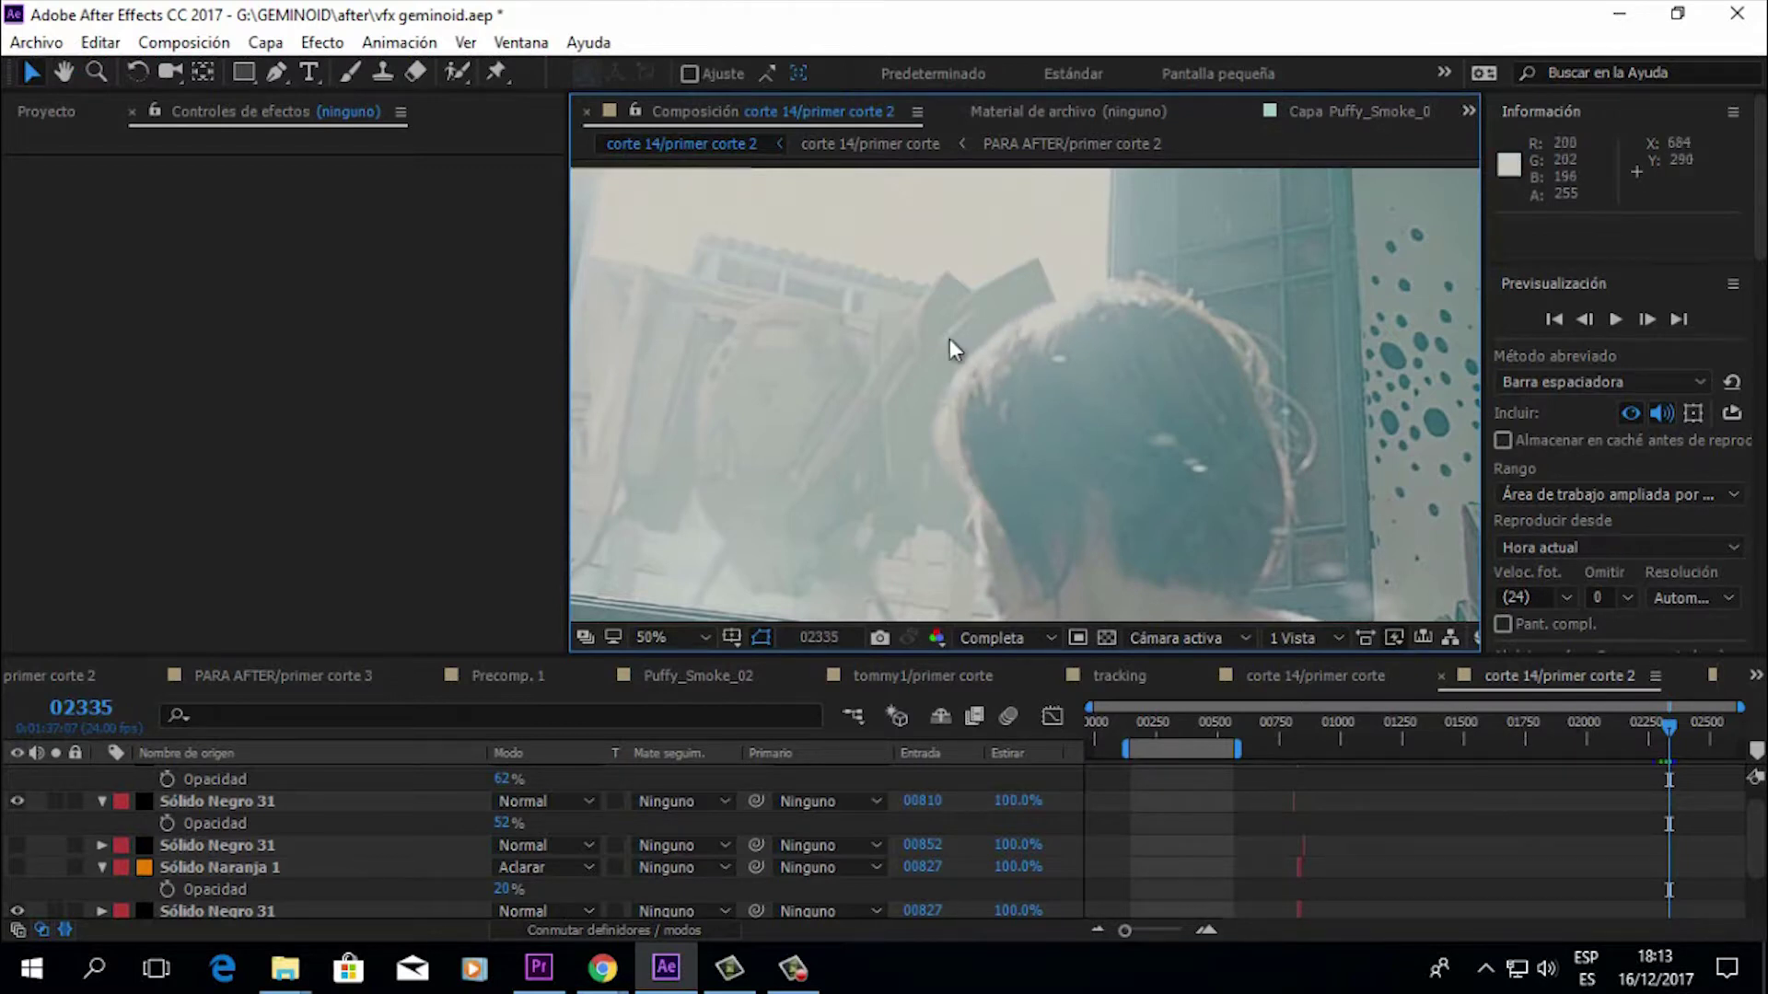
Step: Examine the drone behind the window at frame 02308, up close at 50%, and move to frame 02319
drag(1674, 724, 1663, 731)
scroll(1013, 359, down, 2)
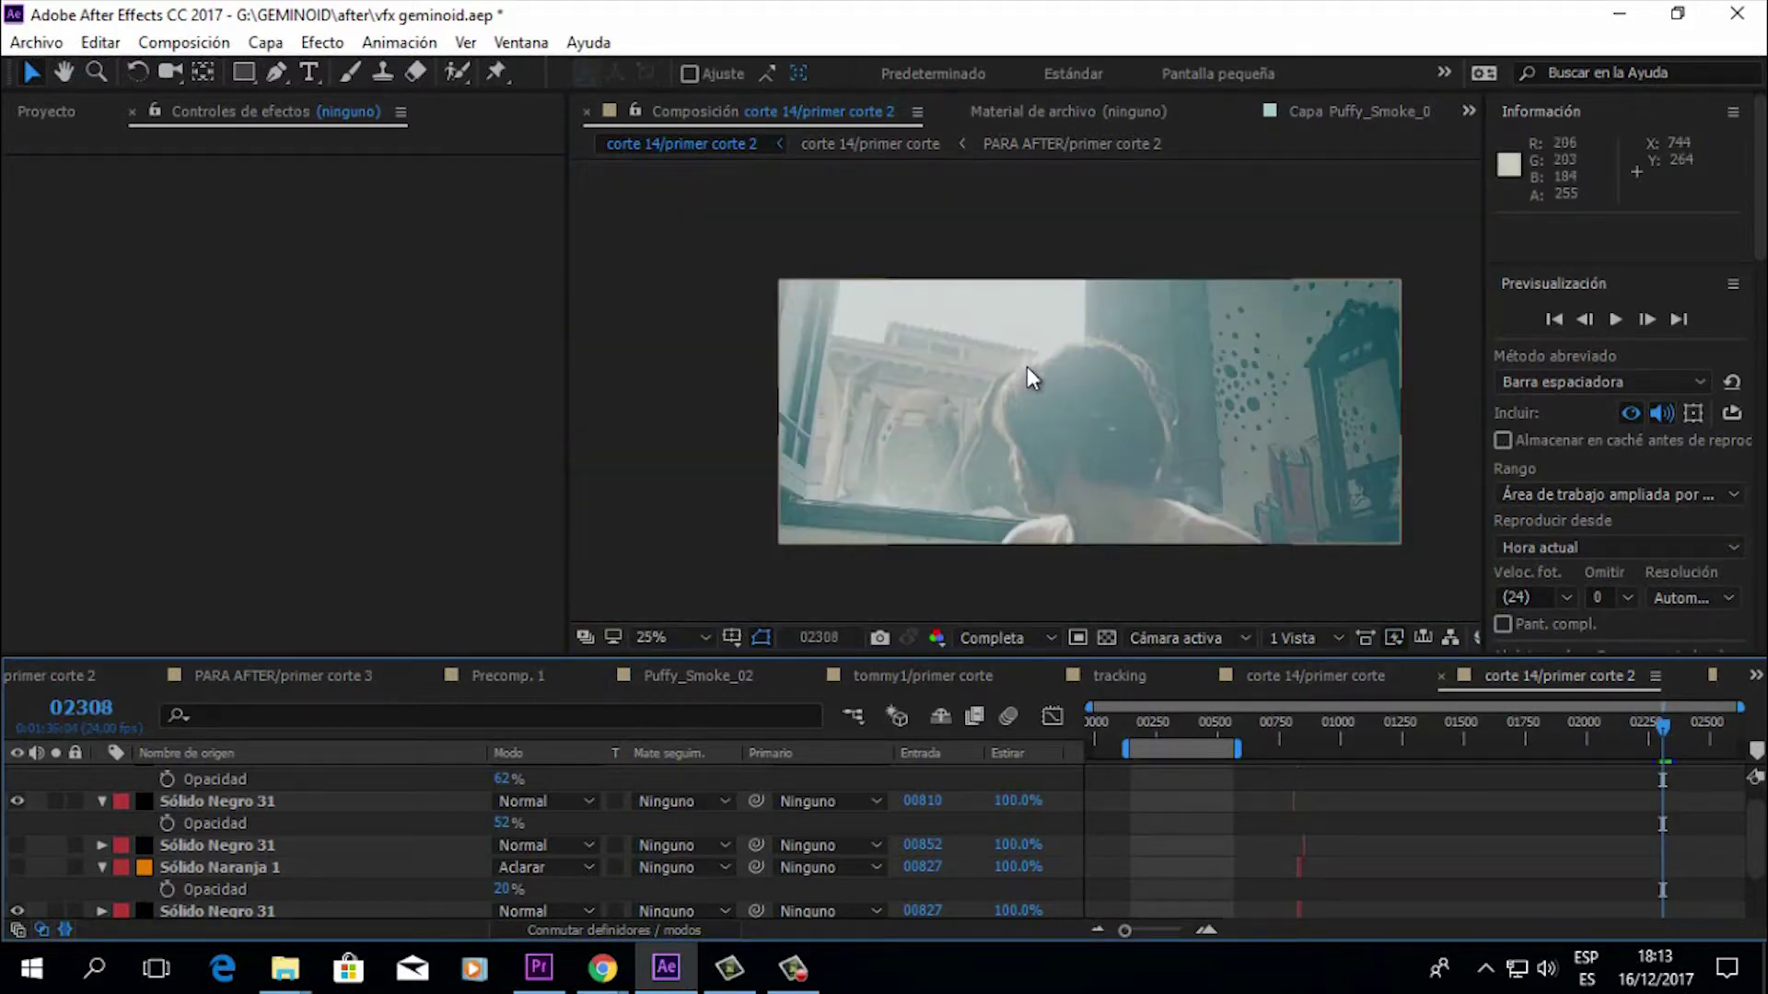
scroll(1069, 396, up, 2)
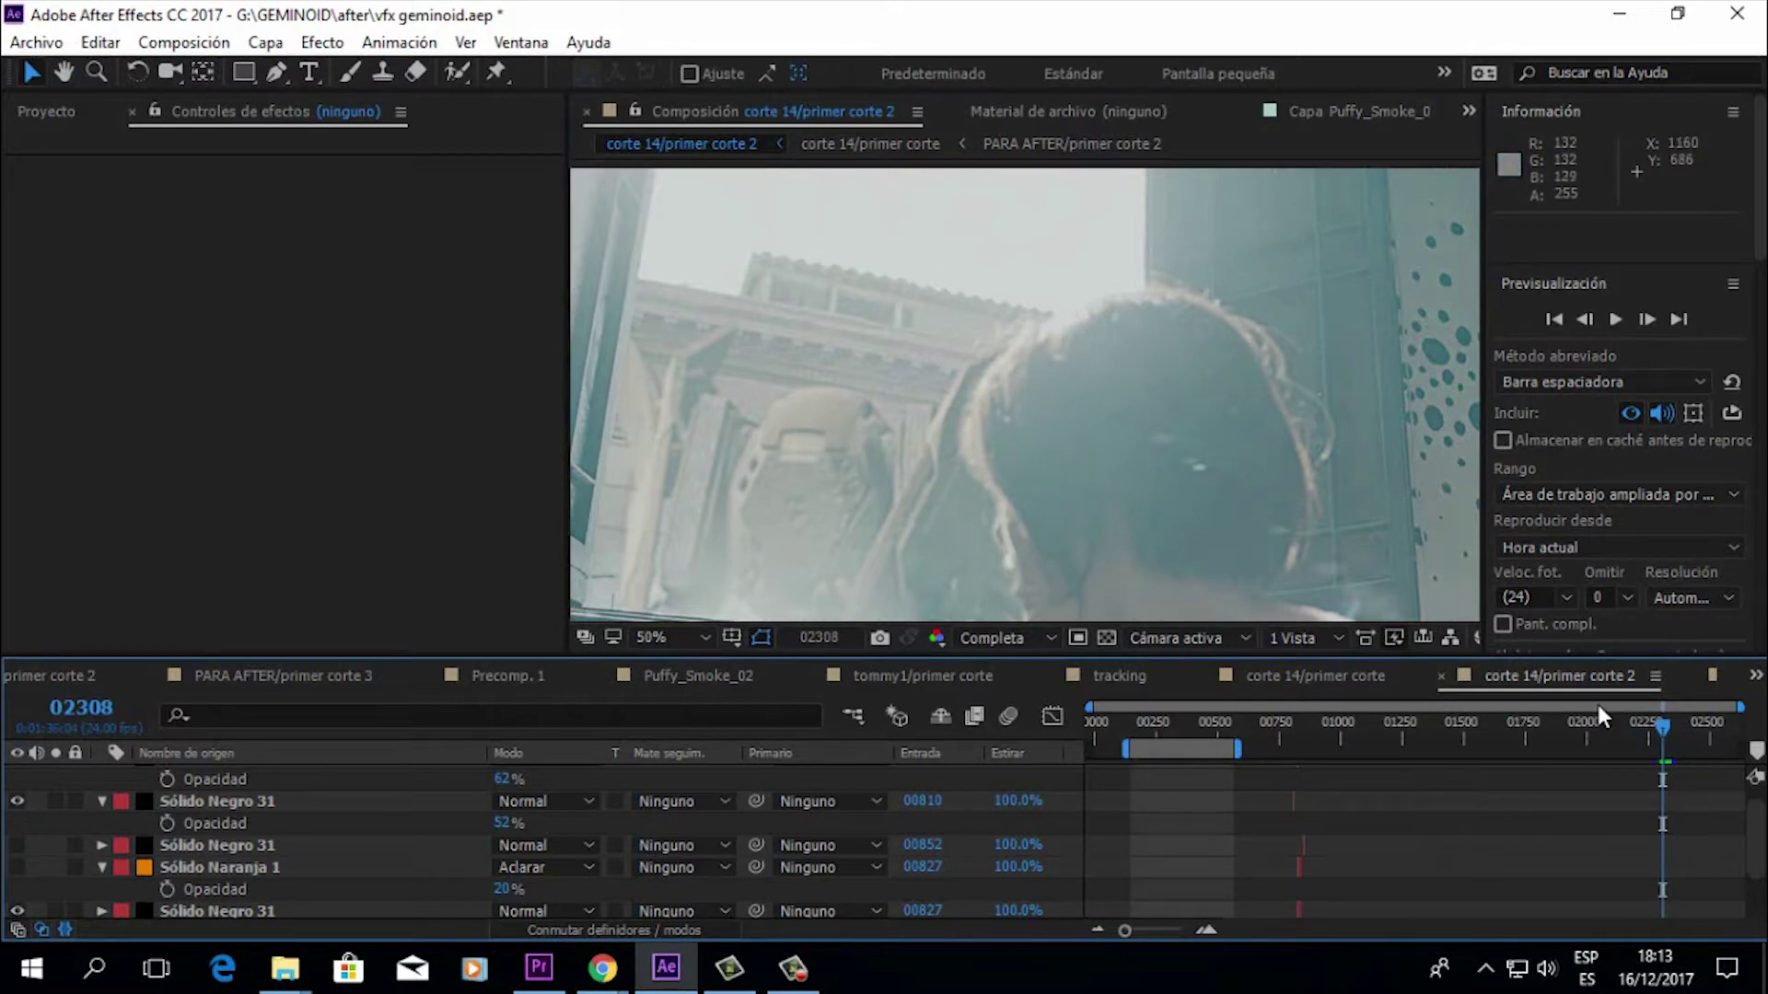
click(1665, 722)
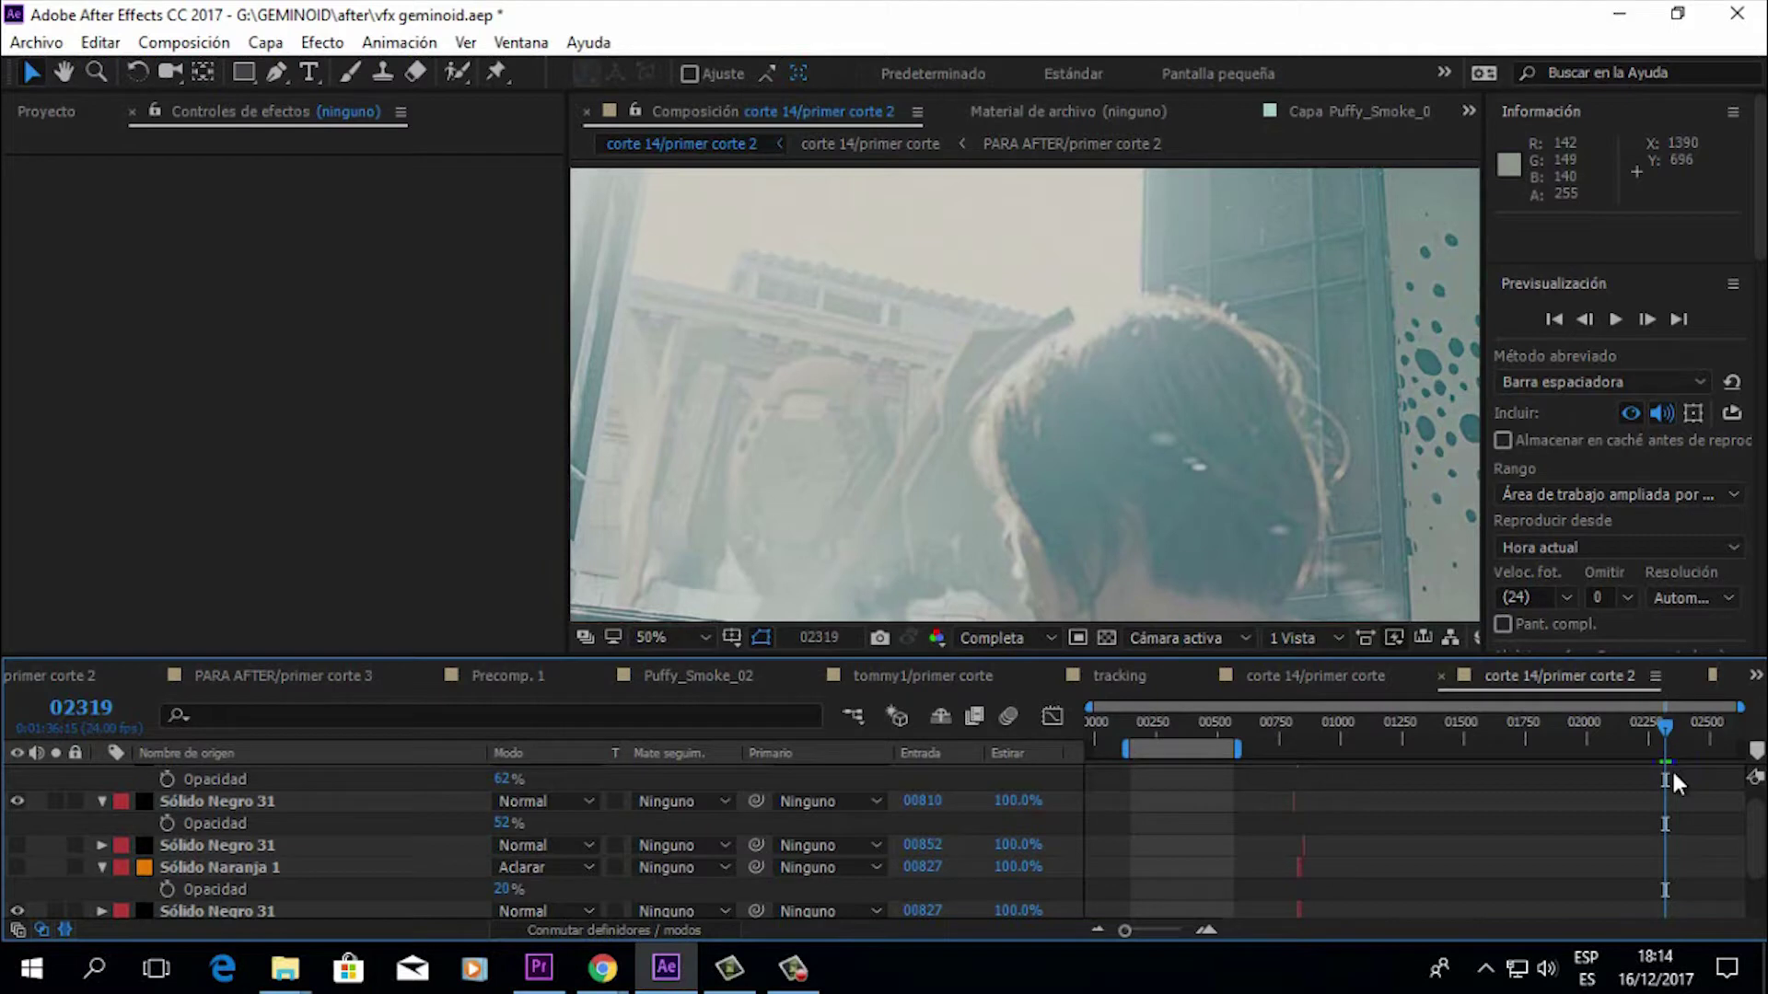
Step: Locate the nested corte 14/primer corte layer and open the fx littel/primer corte composition
scroll(1672, 764, down, 3)
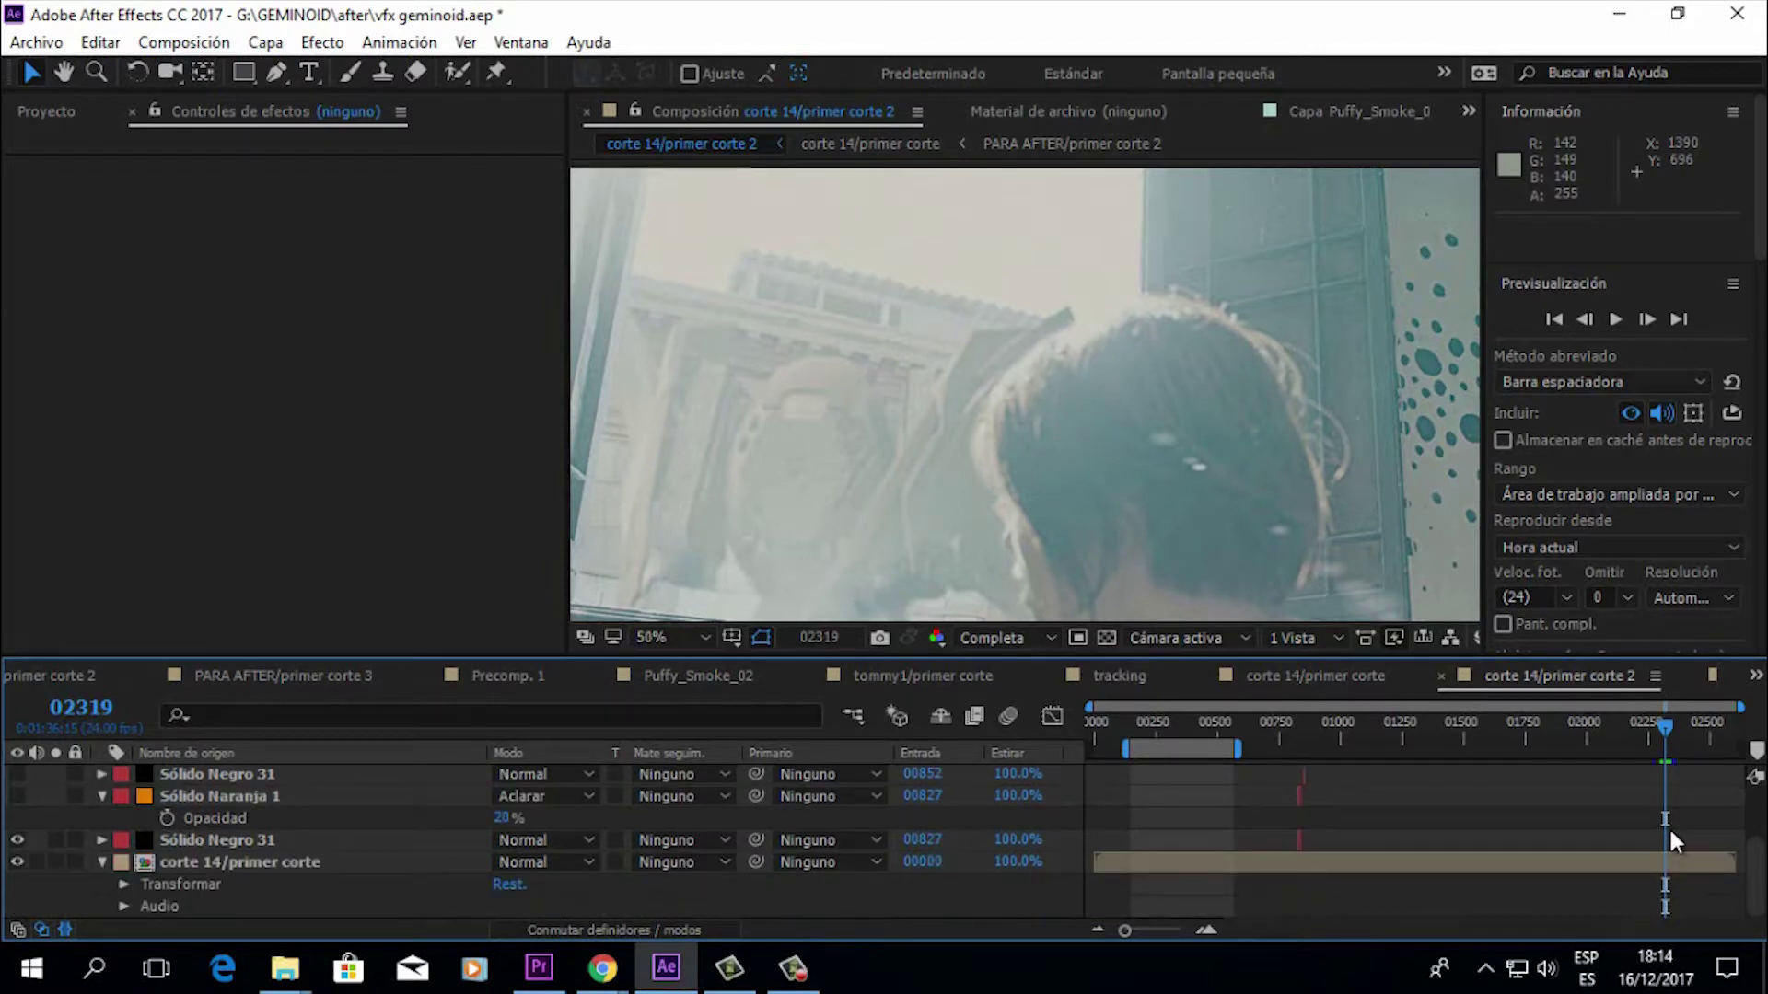
click(1754, 676)
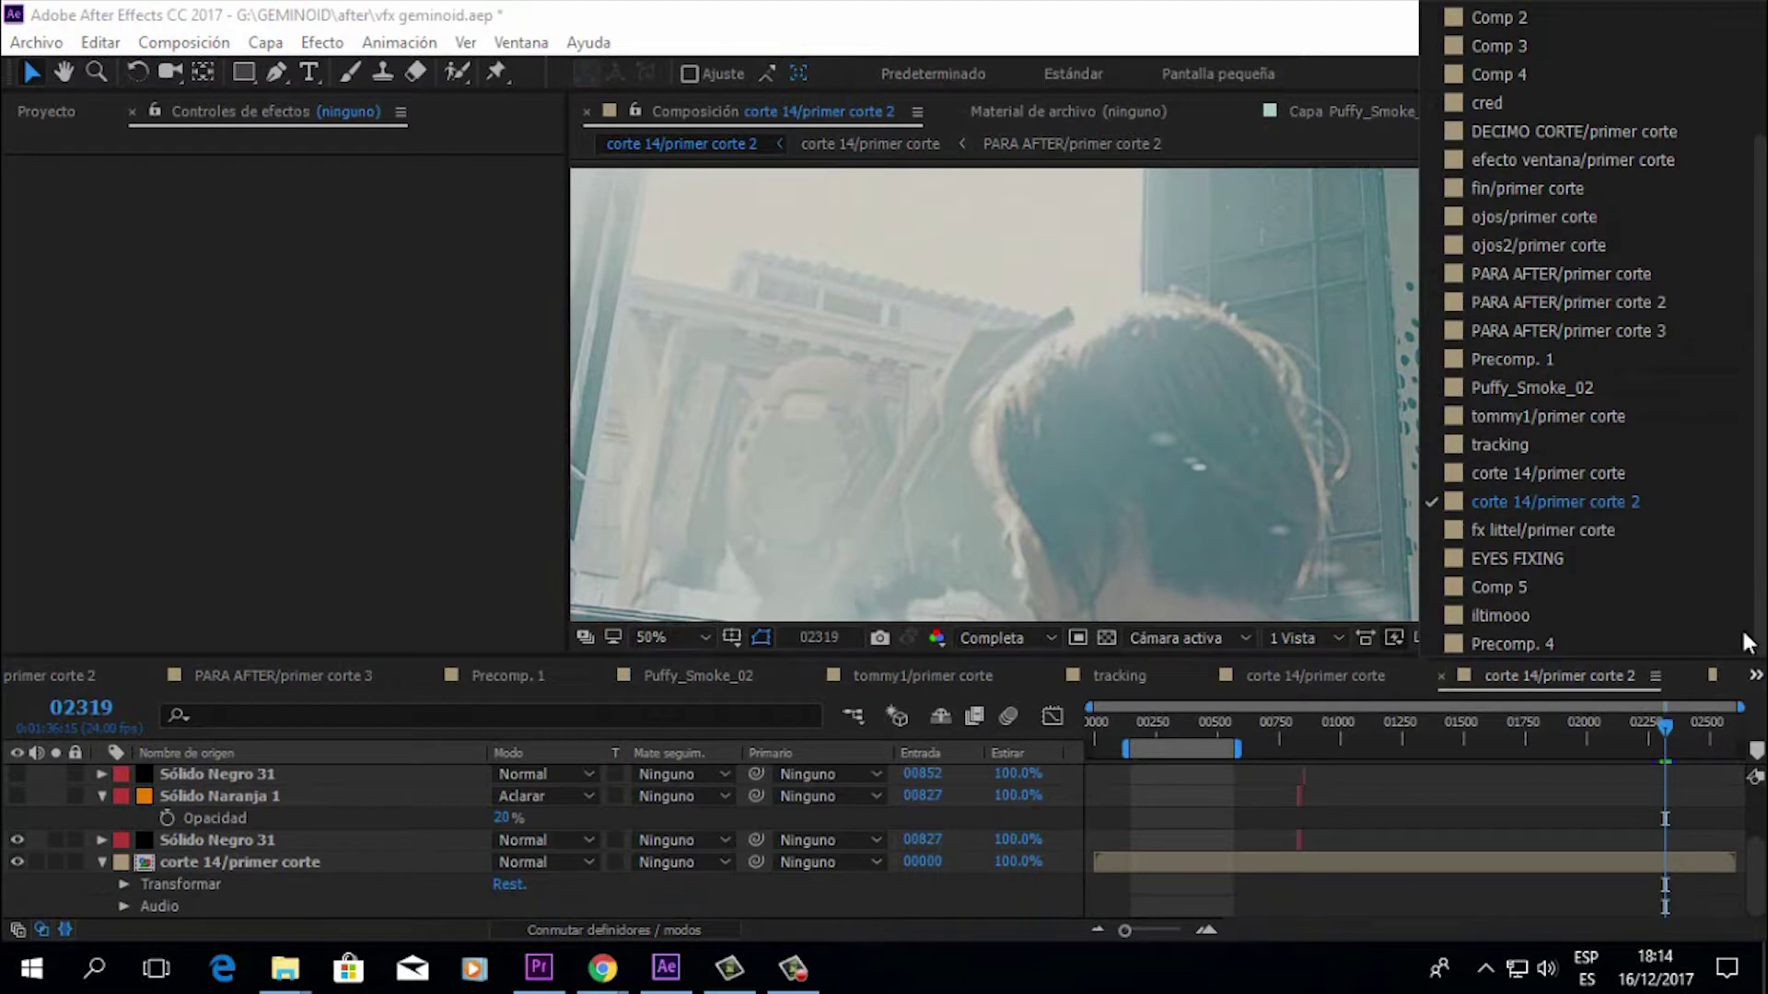
click(1561, 527)
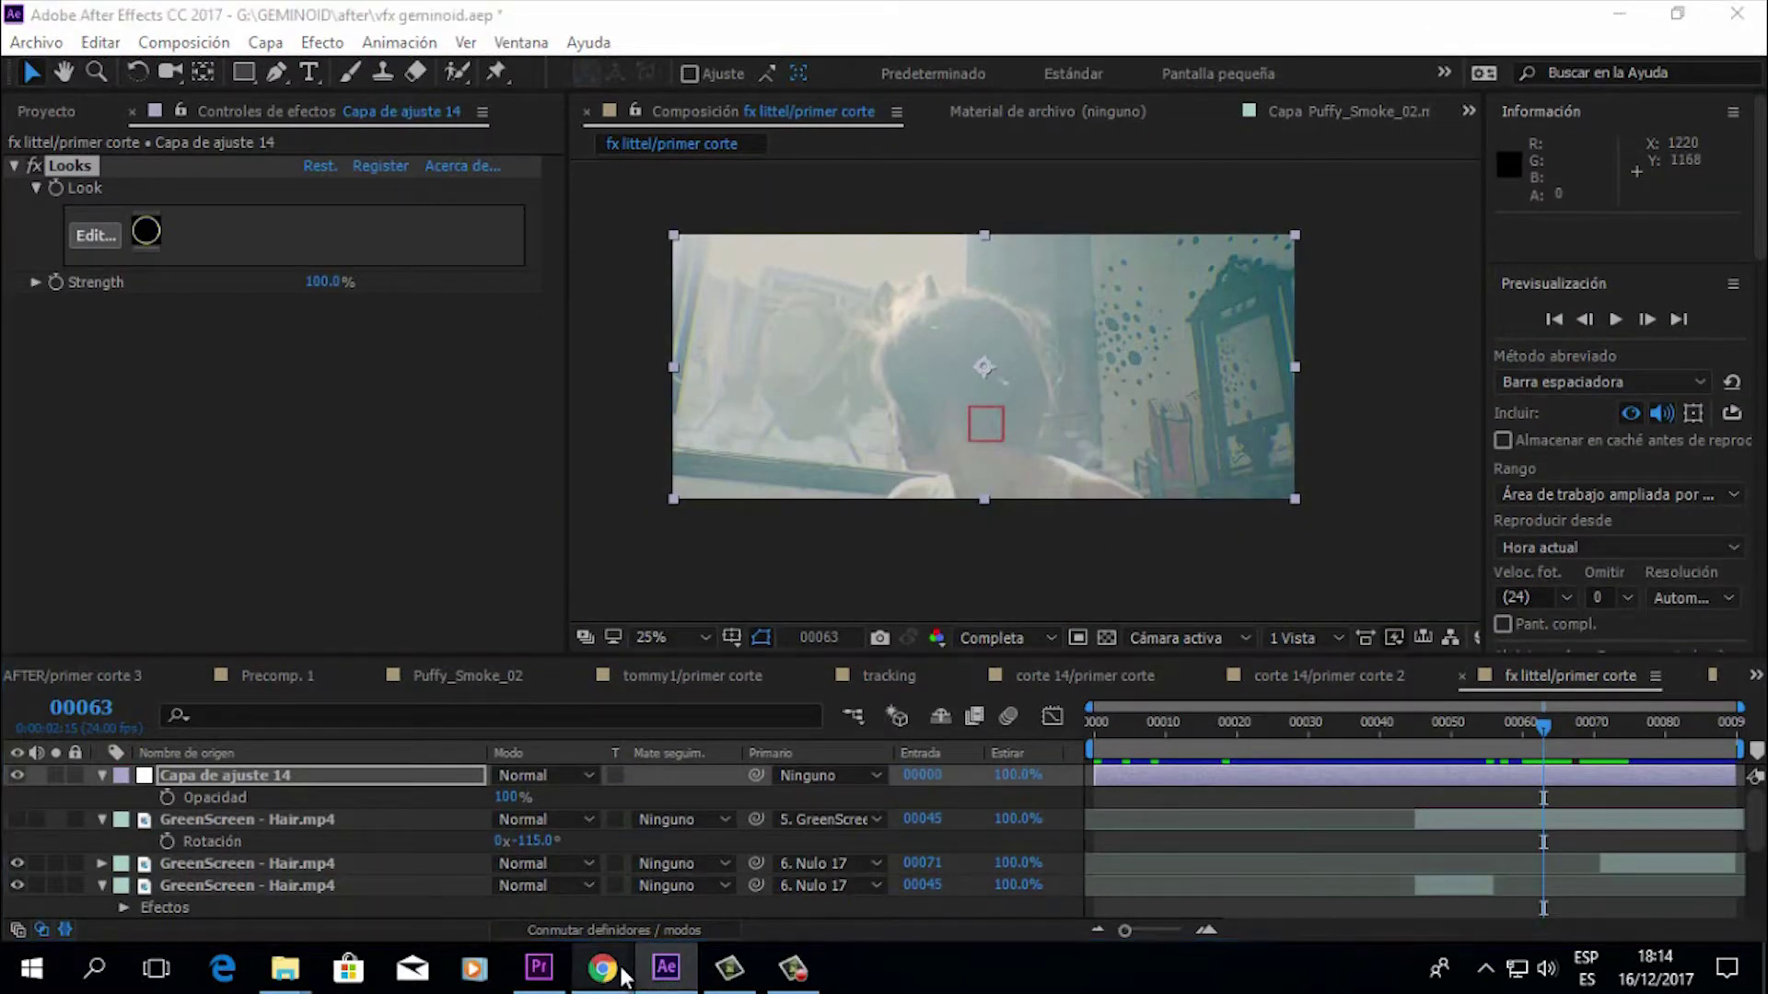
Step: Glance at the drone model page in Chrome and locate the GreenScreen - Hair clip in File Explorer's recursos folder
mouse_move(602, 968)
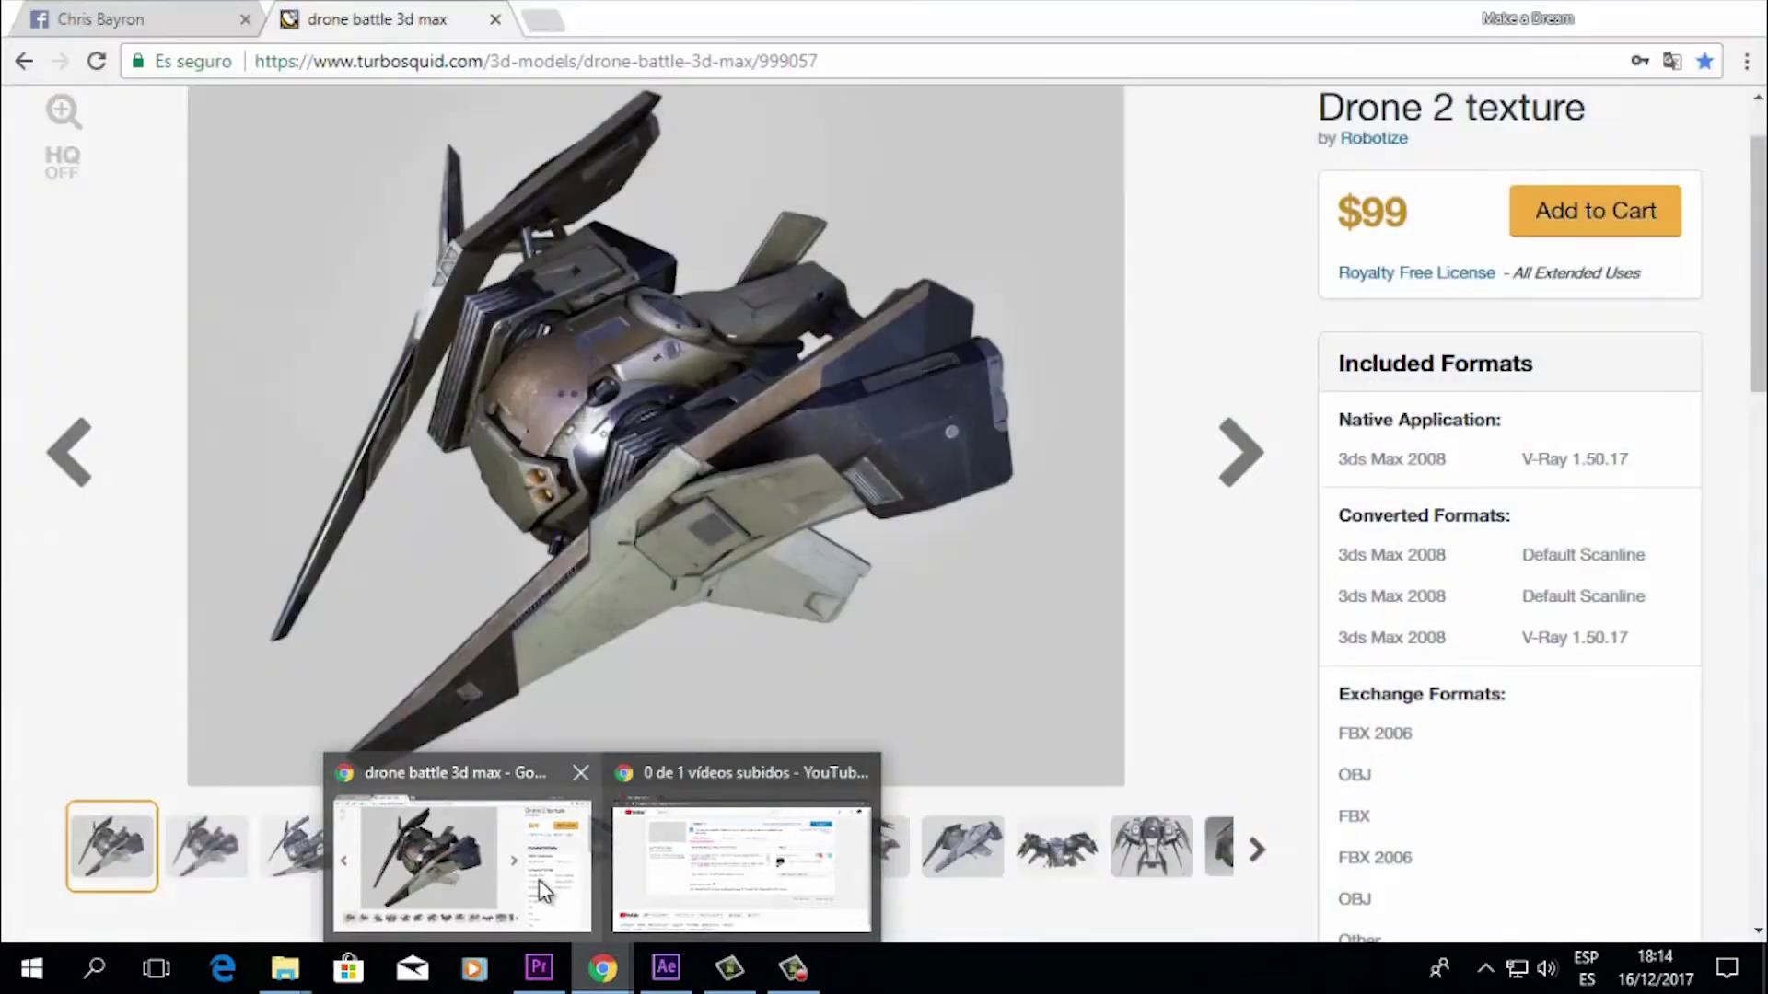
click(539, 880)
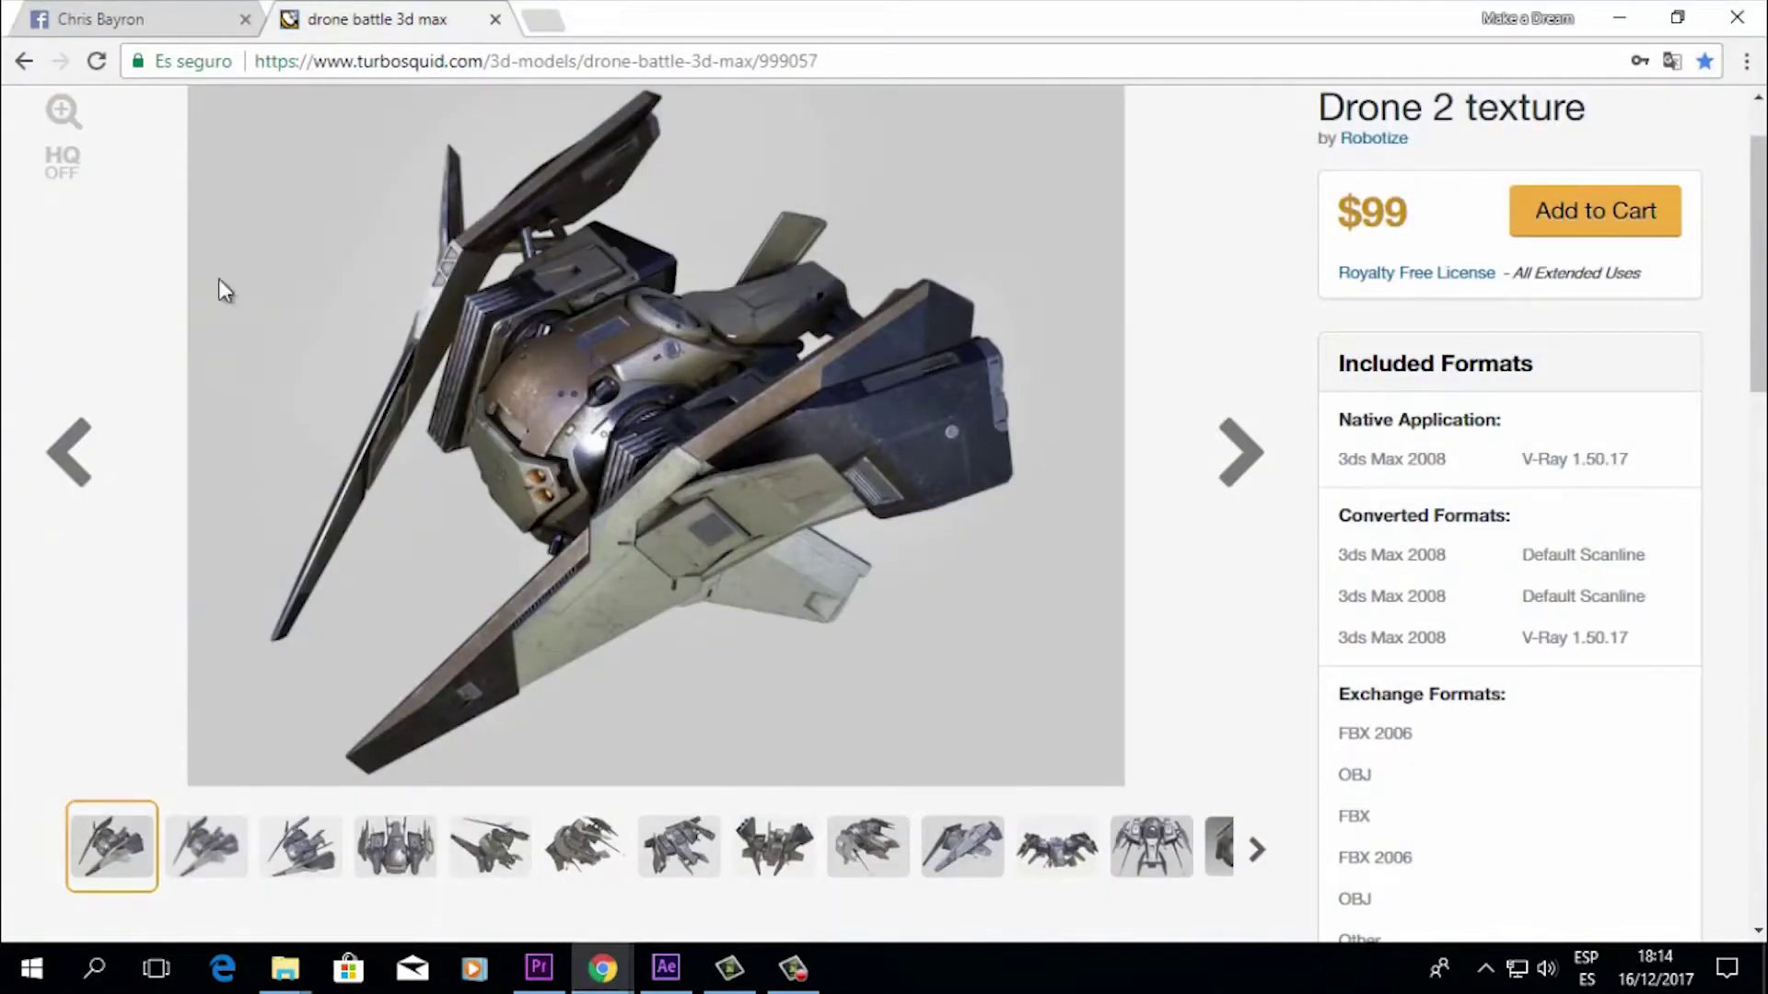
click(311, 974)
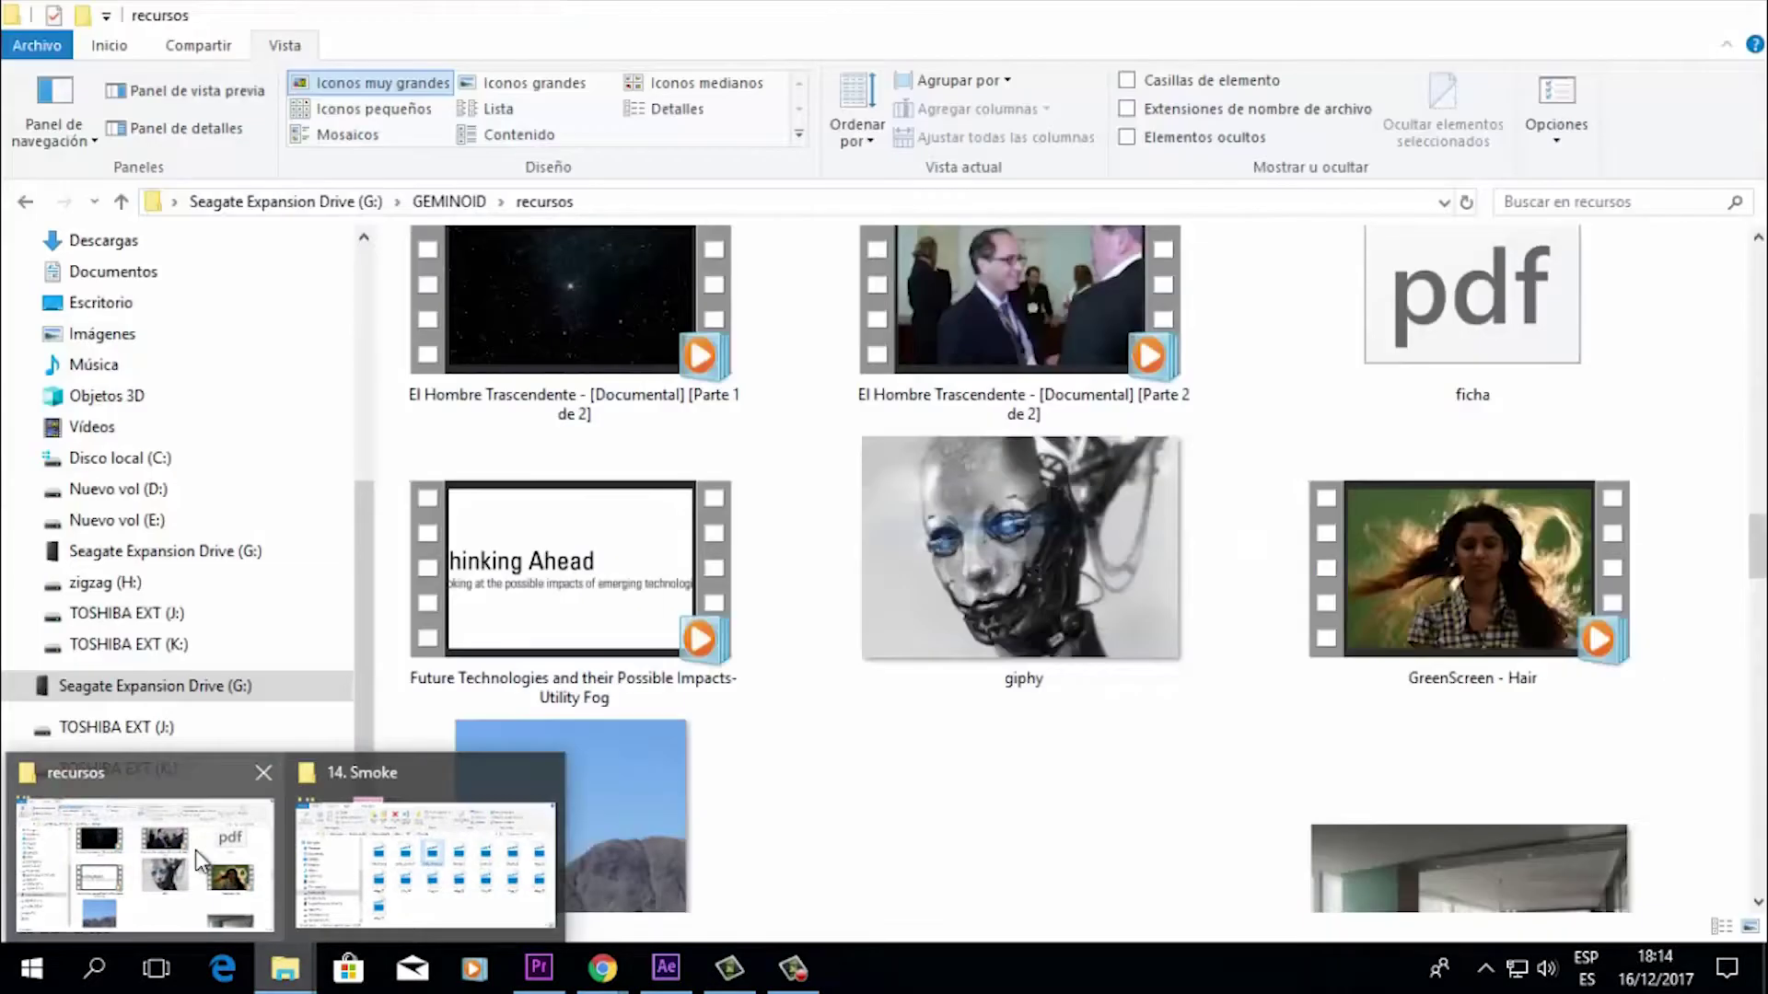
click(272, 829)
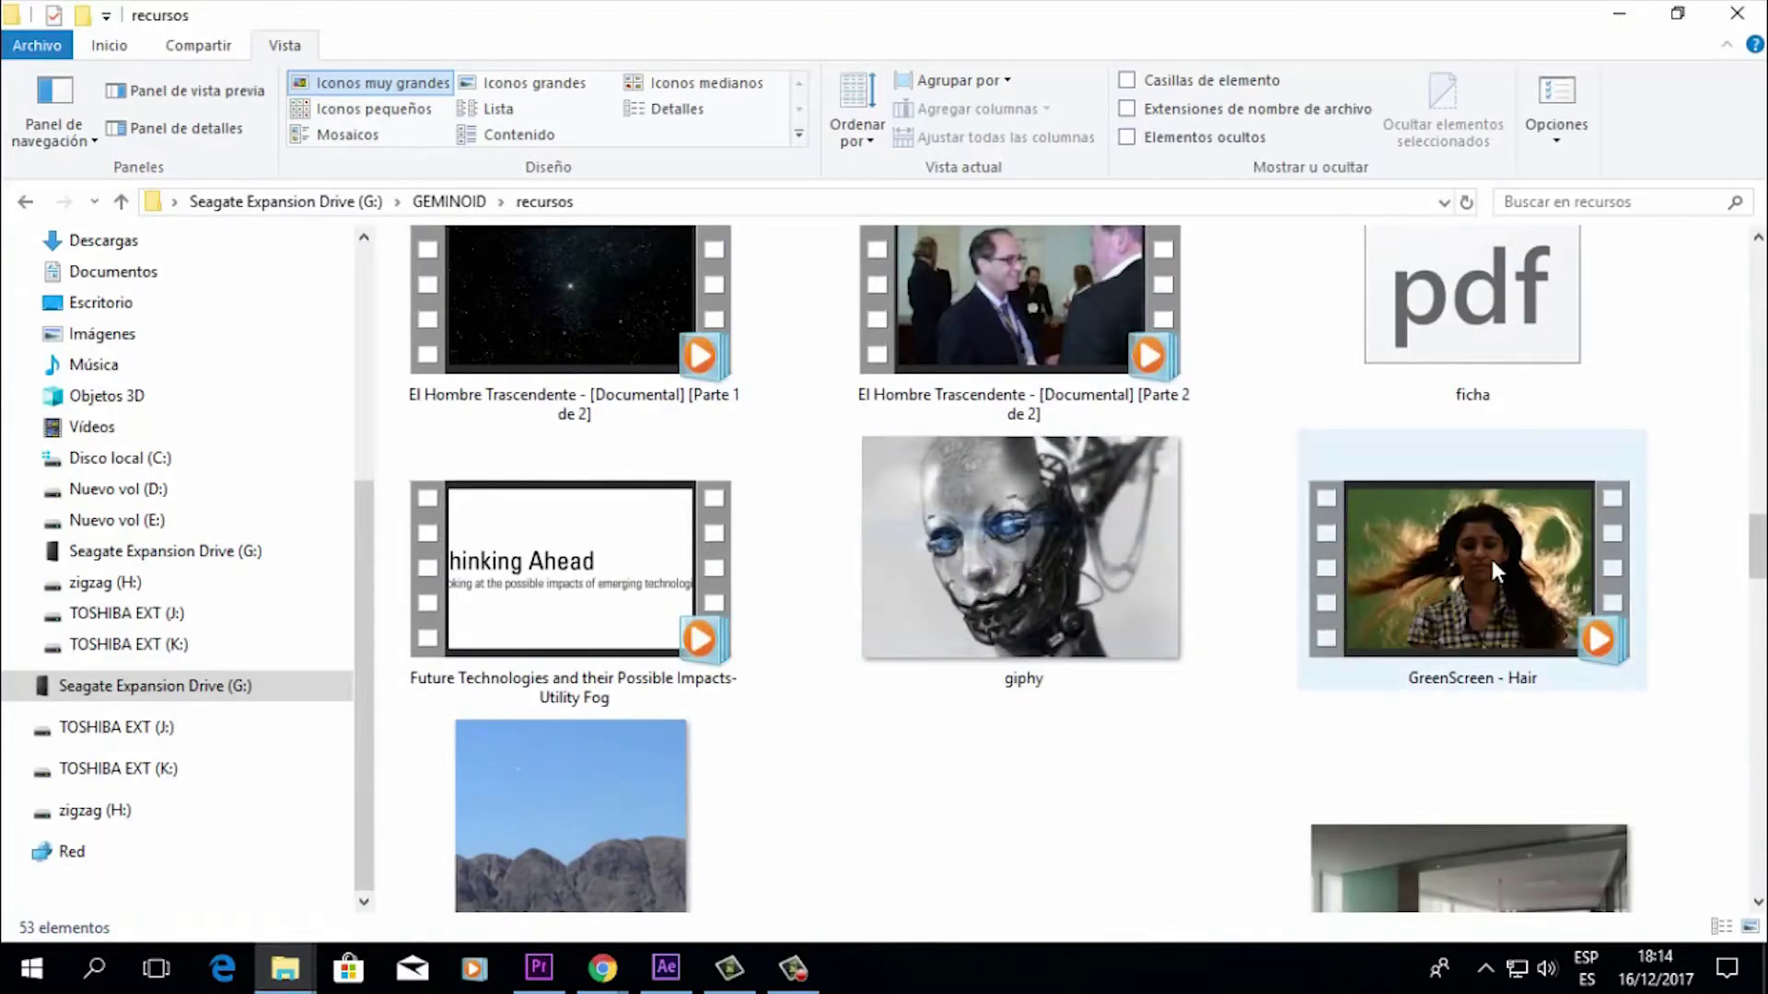
click(1631, 622)
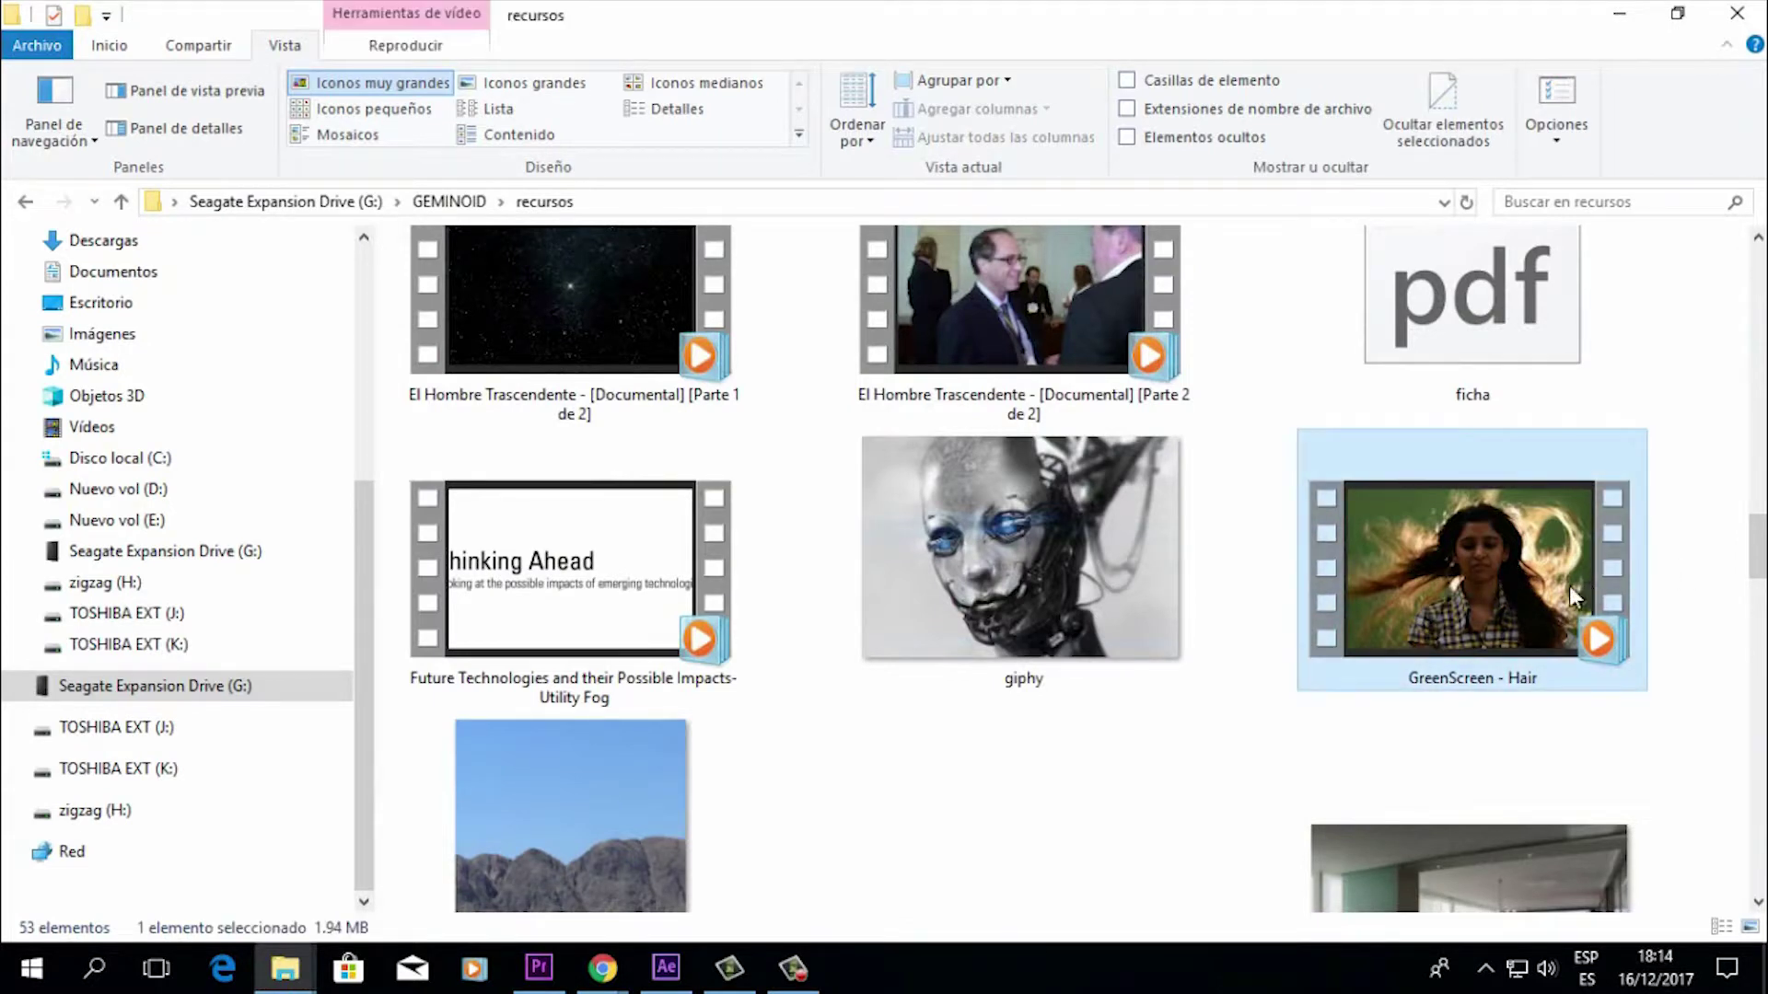
mouse_move(1569, 586)
scroll(1762, 569, down, 2)
scroll(1762, 569, up, 1)
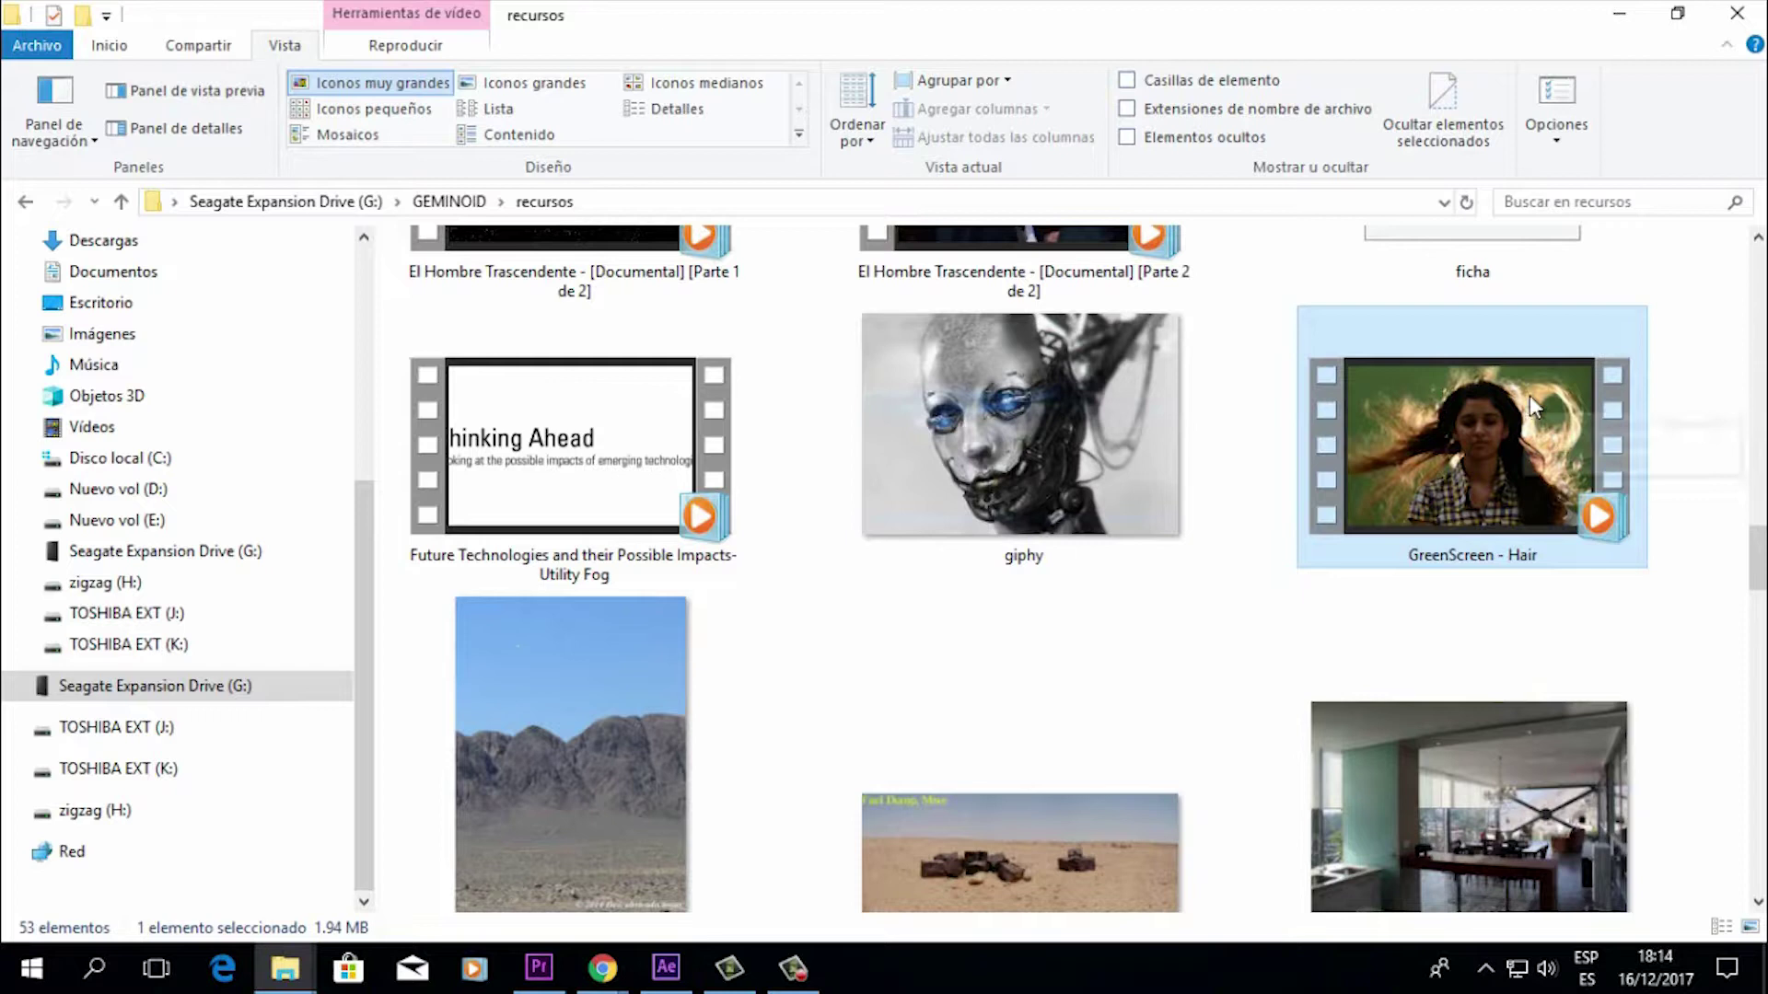
mouse_move(1544, 430)
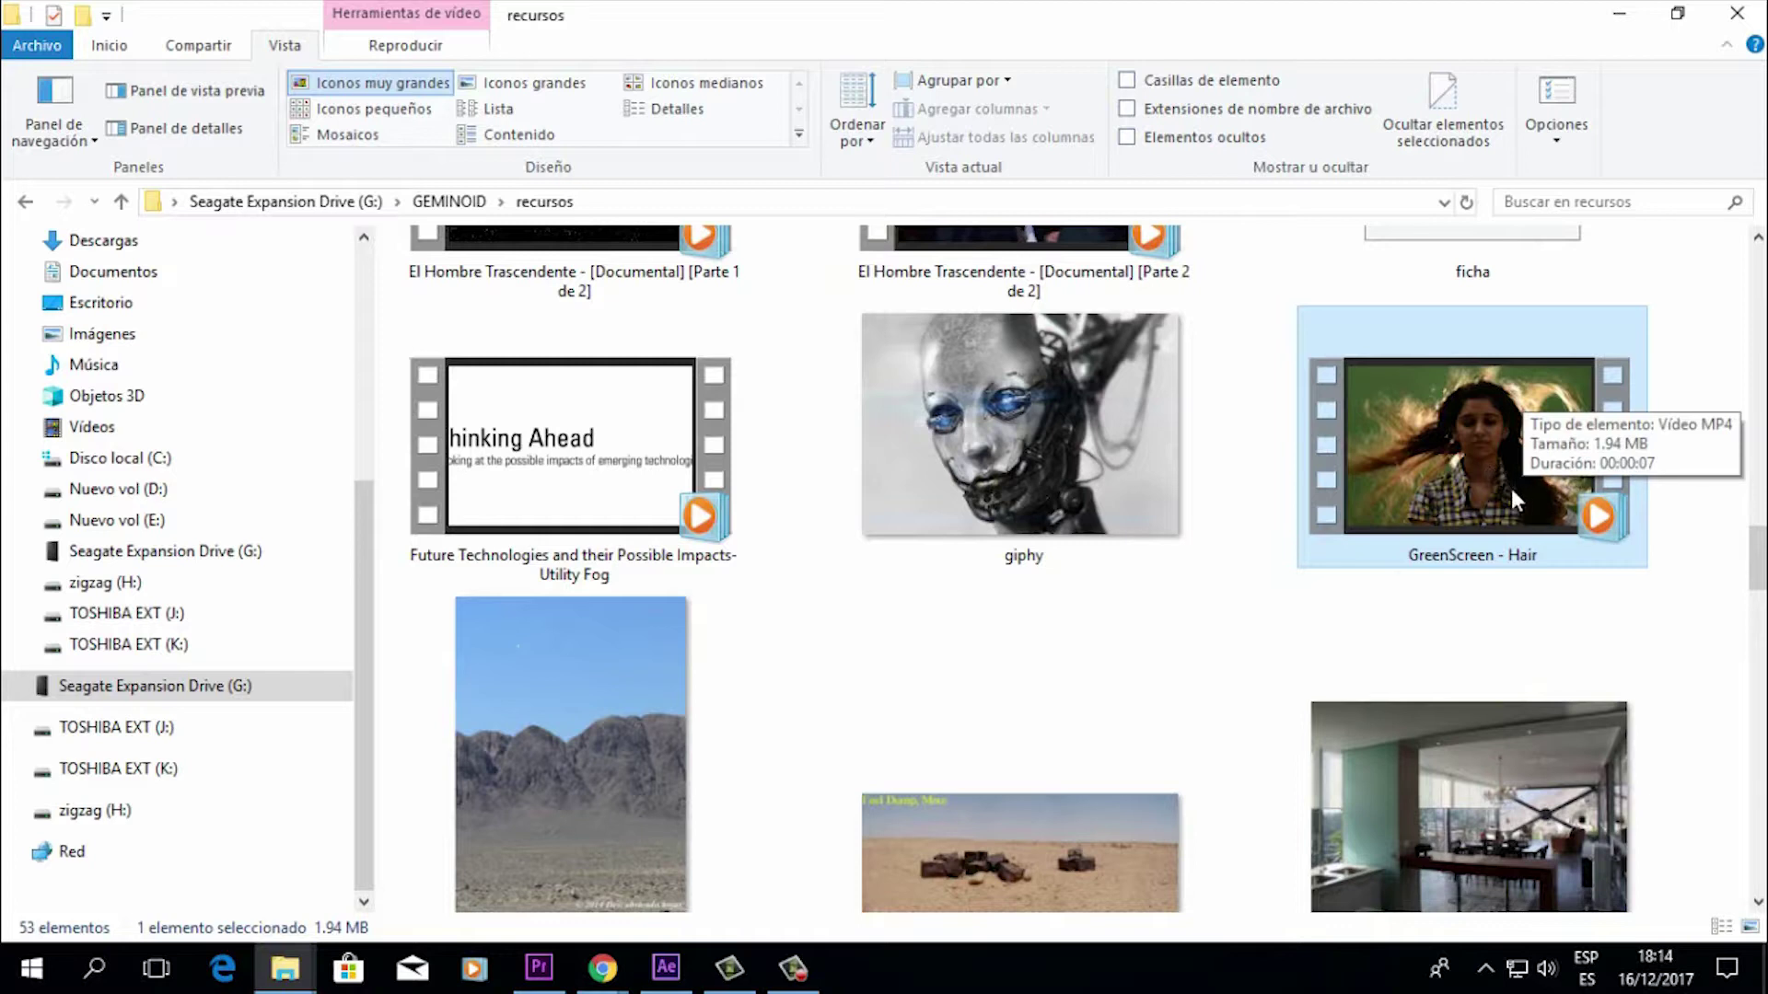
Step: Play the GreenScreen - Hair clip, pause on the woman's backlit hair, close the player and switch back to After Effects
double_click(1473, 469)
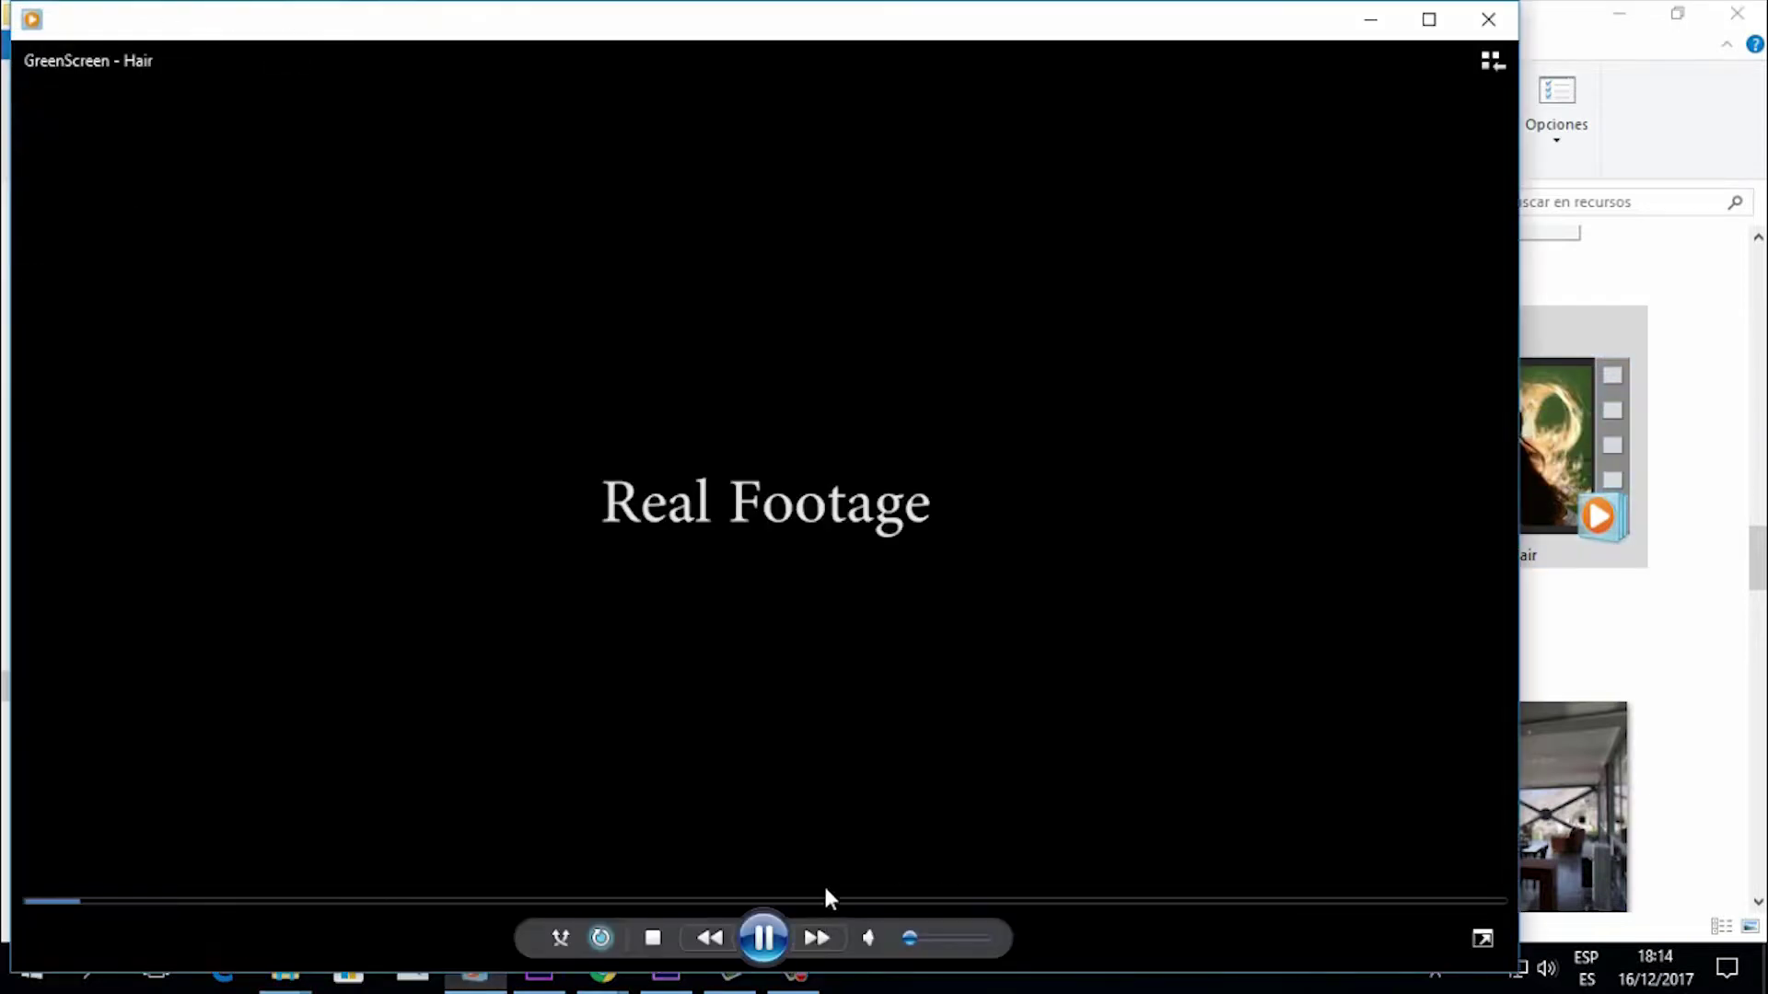
click(781, 934)
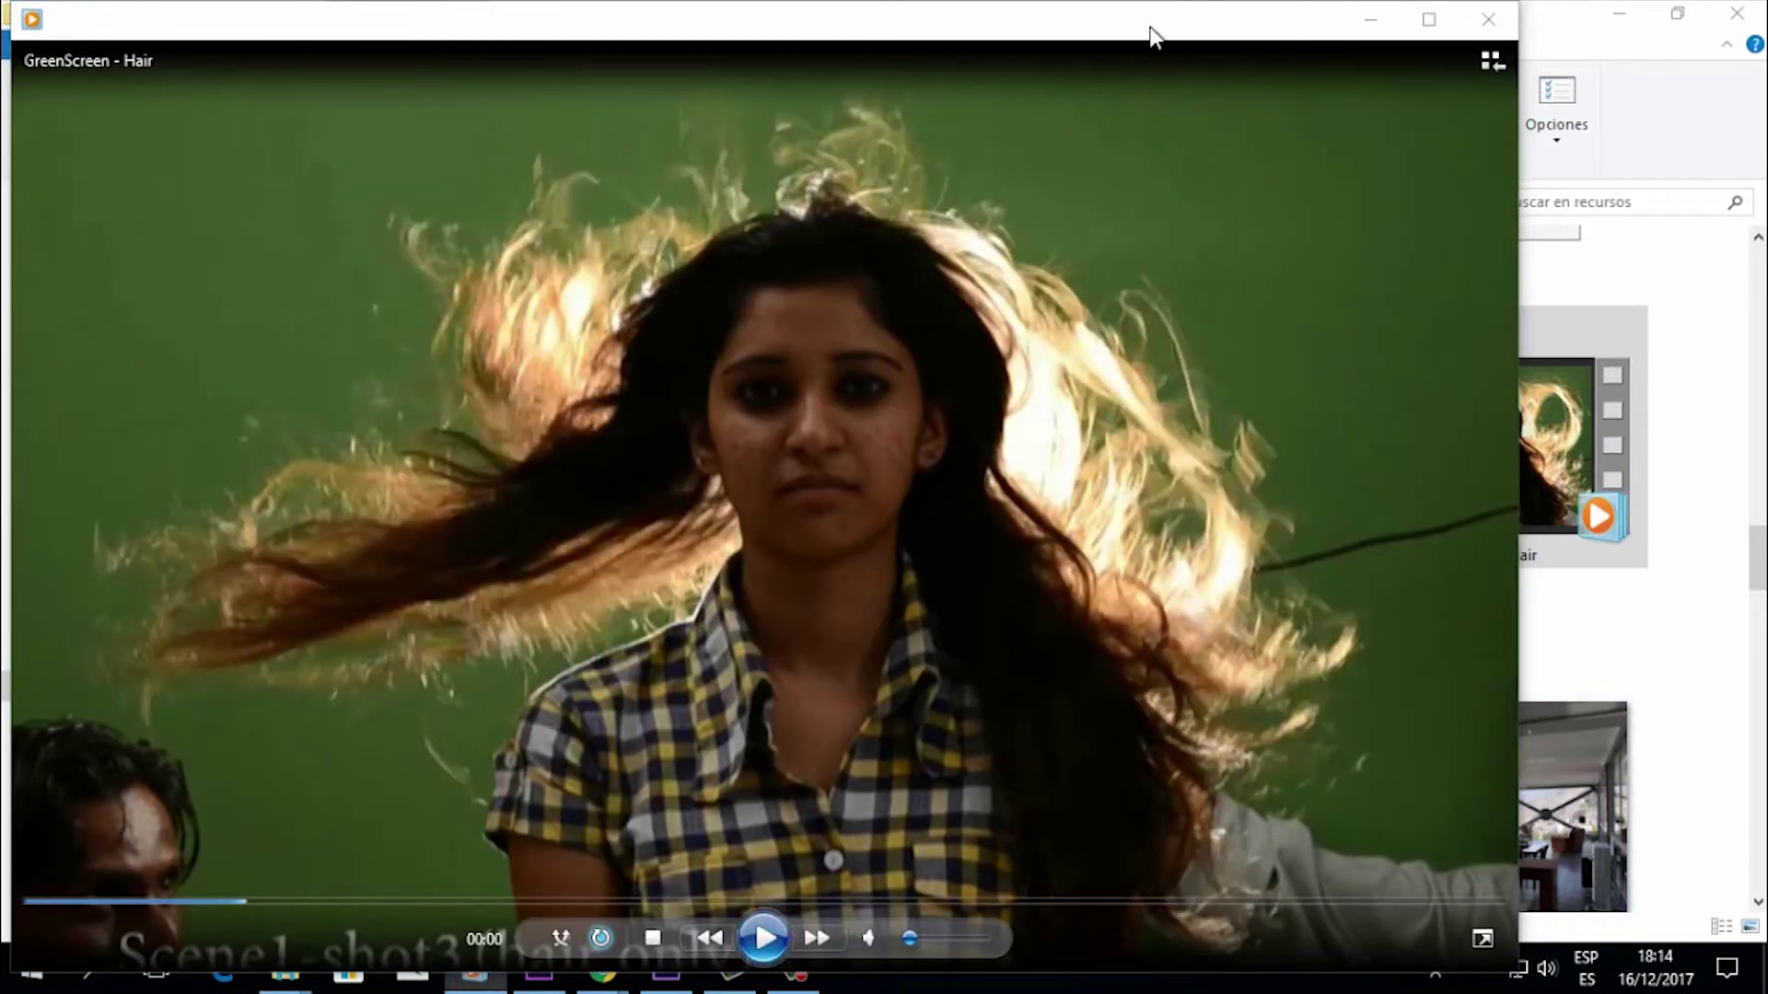
drag(1156, 29, 1263, 26)
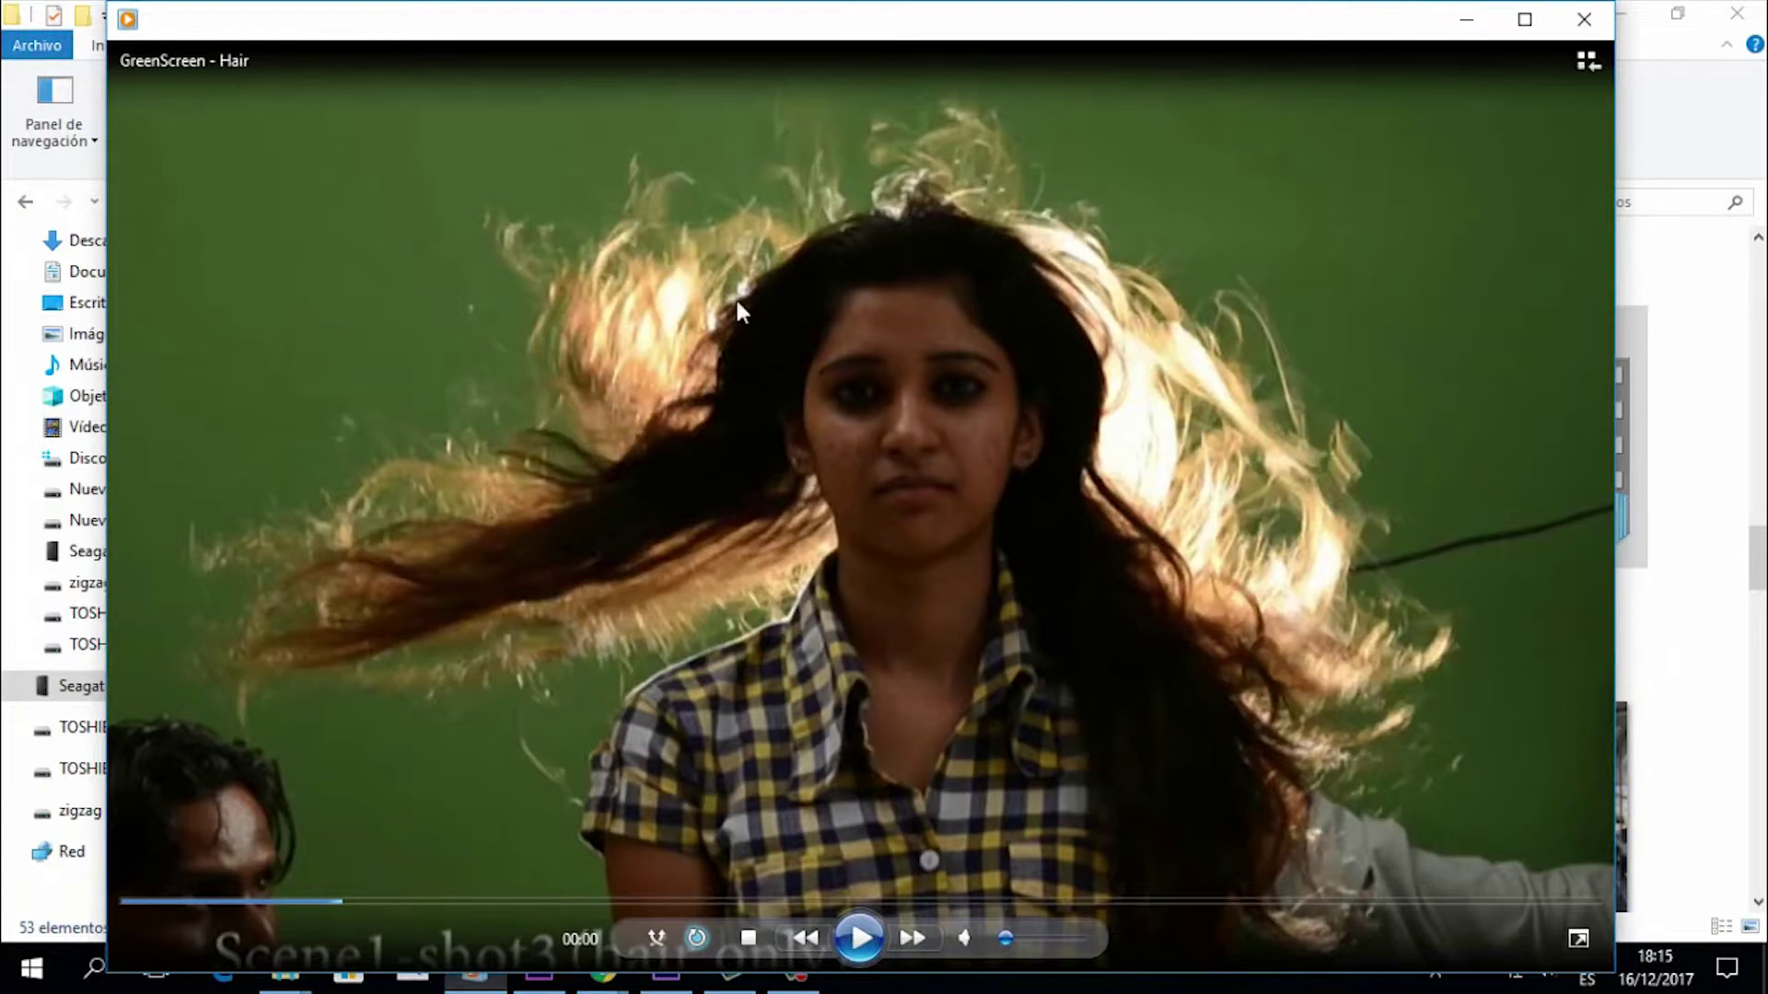
click(1589, 30)
click(666, 967)
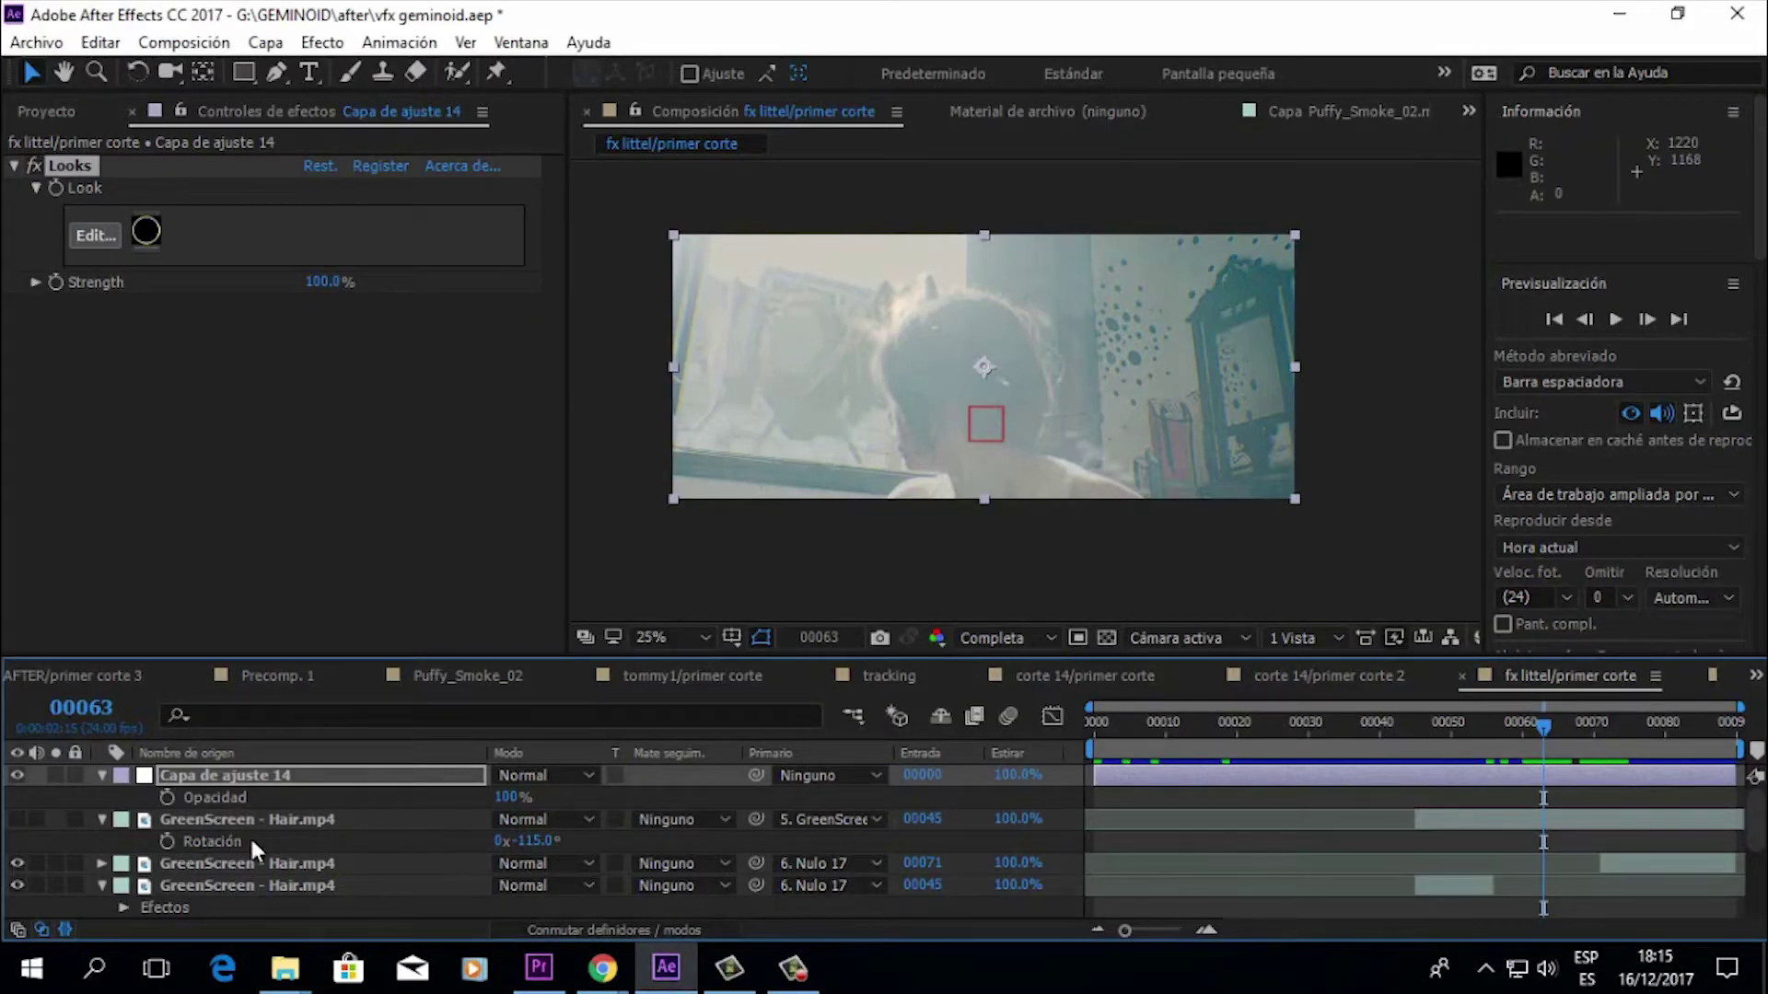
Step: Solo the short GreenScreen - Hair layer, view it over the transparency grid up to frame 00053, and turn solo off
click(293, 884)
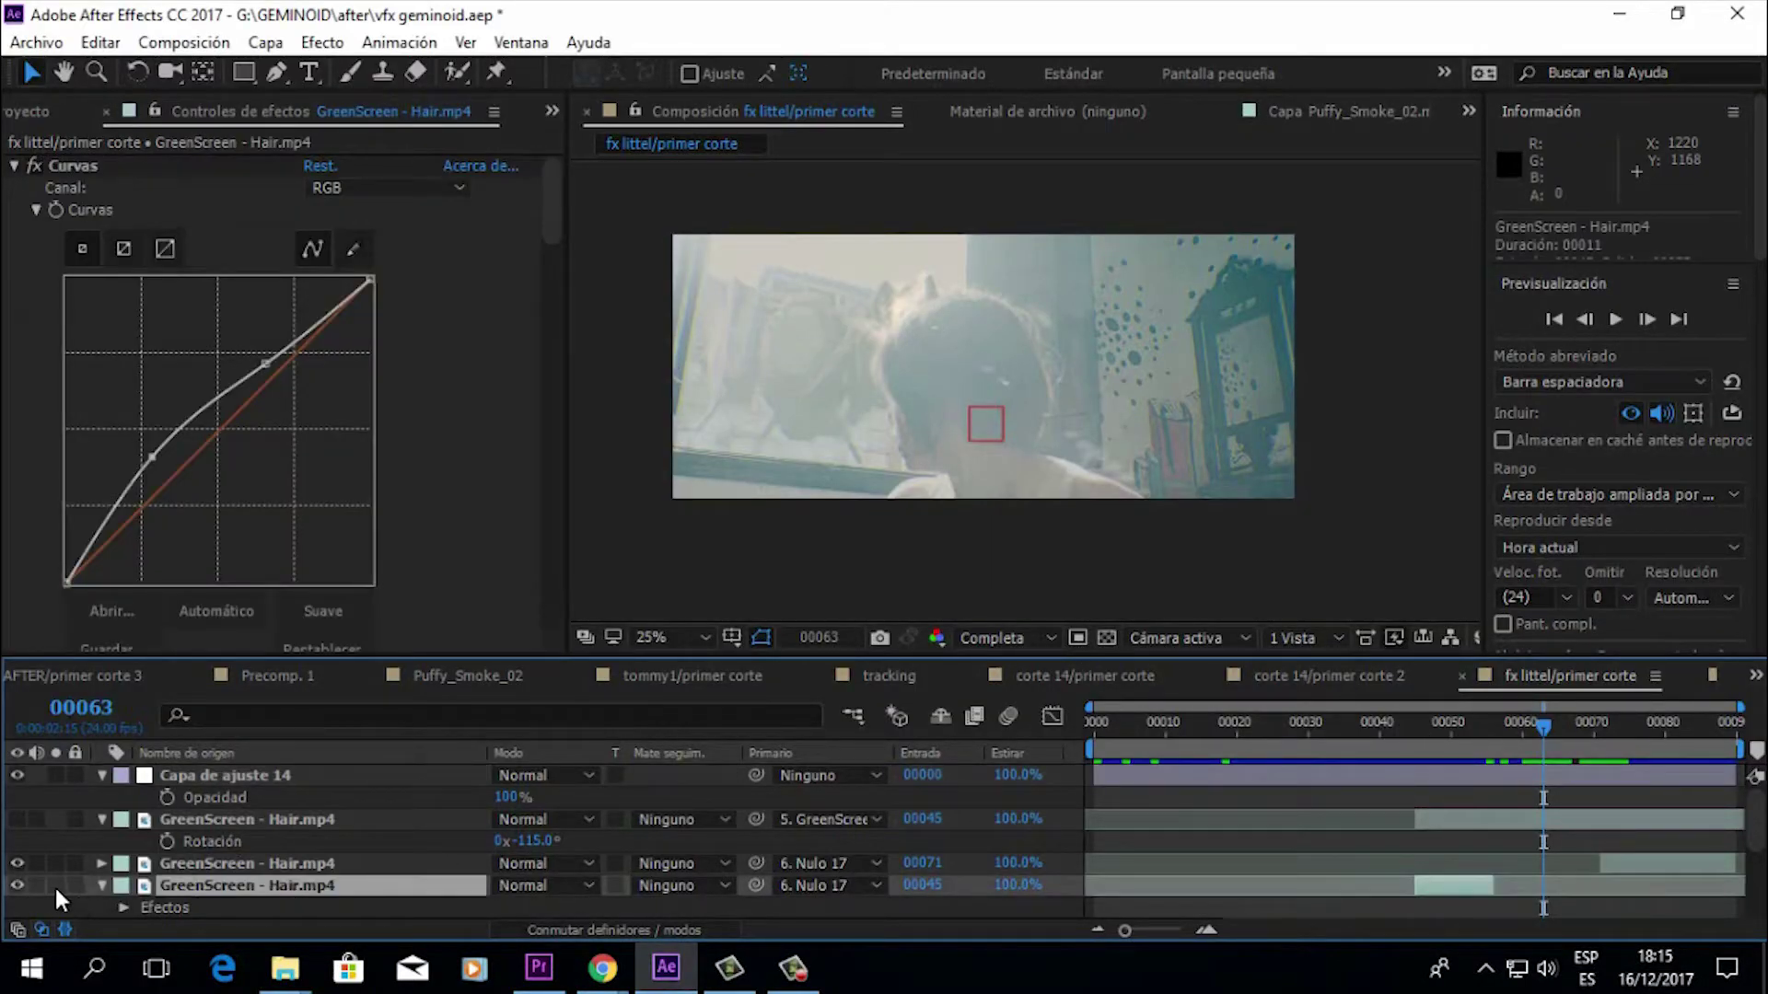
click(55, 885)
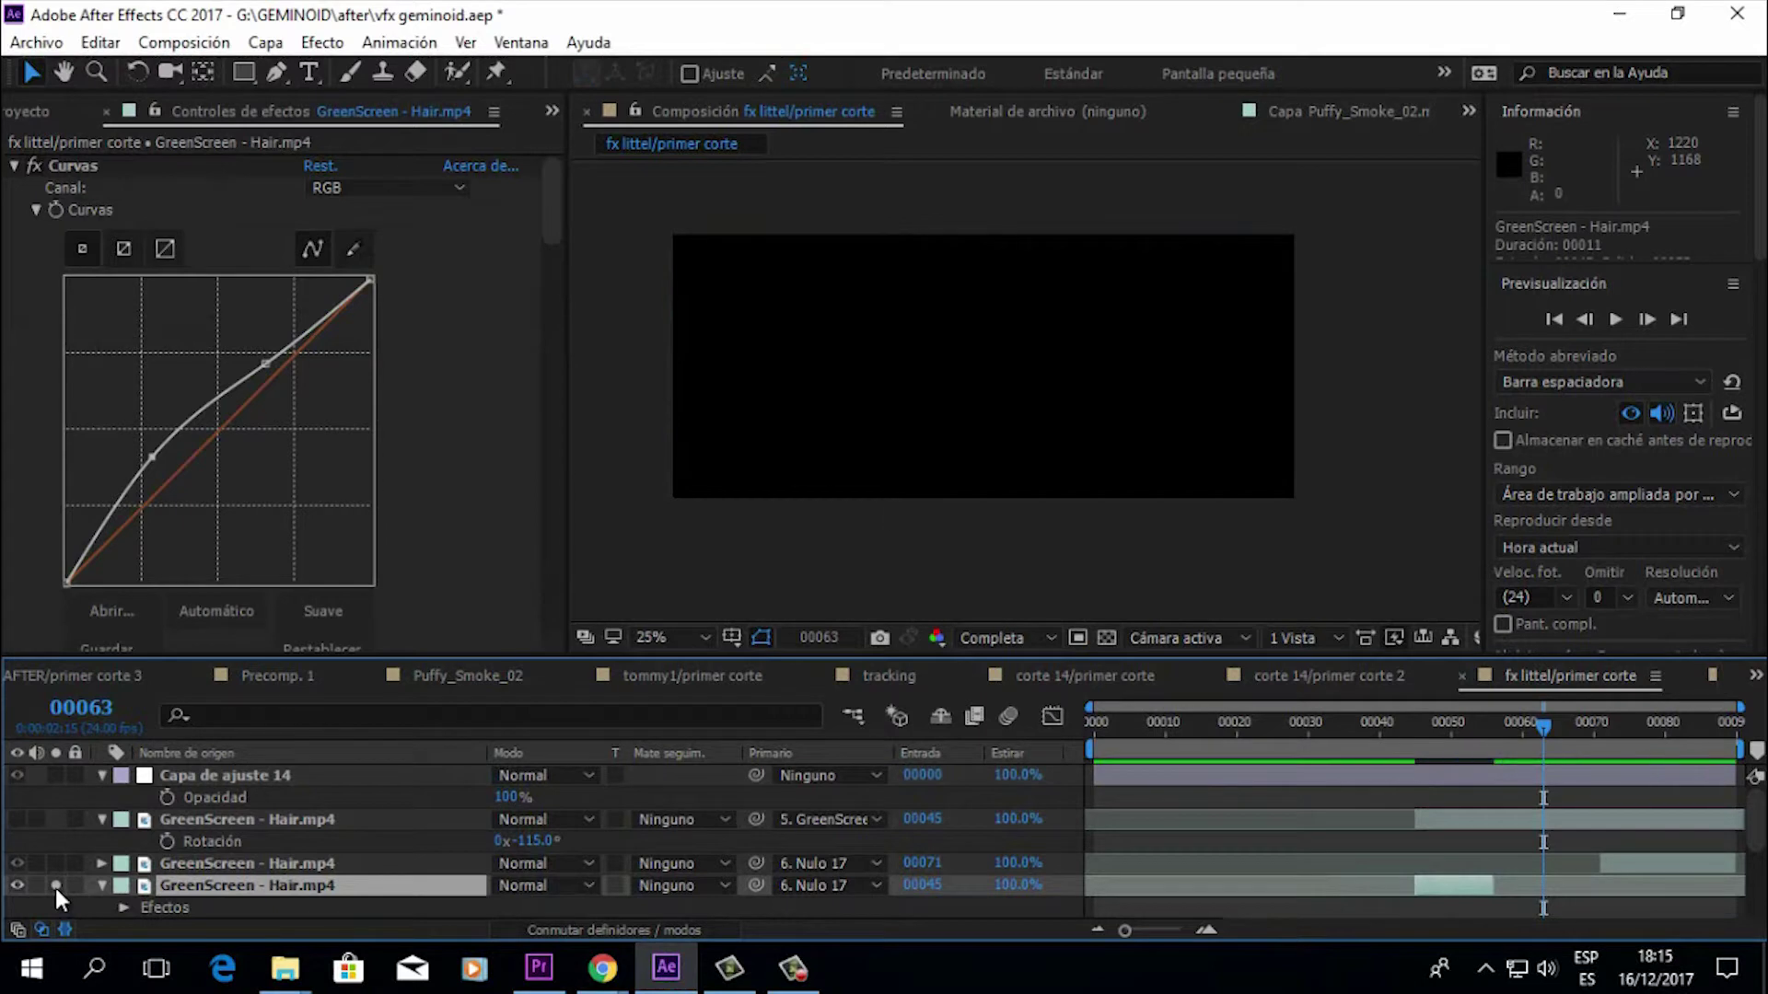
click(1460, 738)
click(1105, 639)
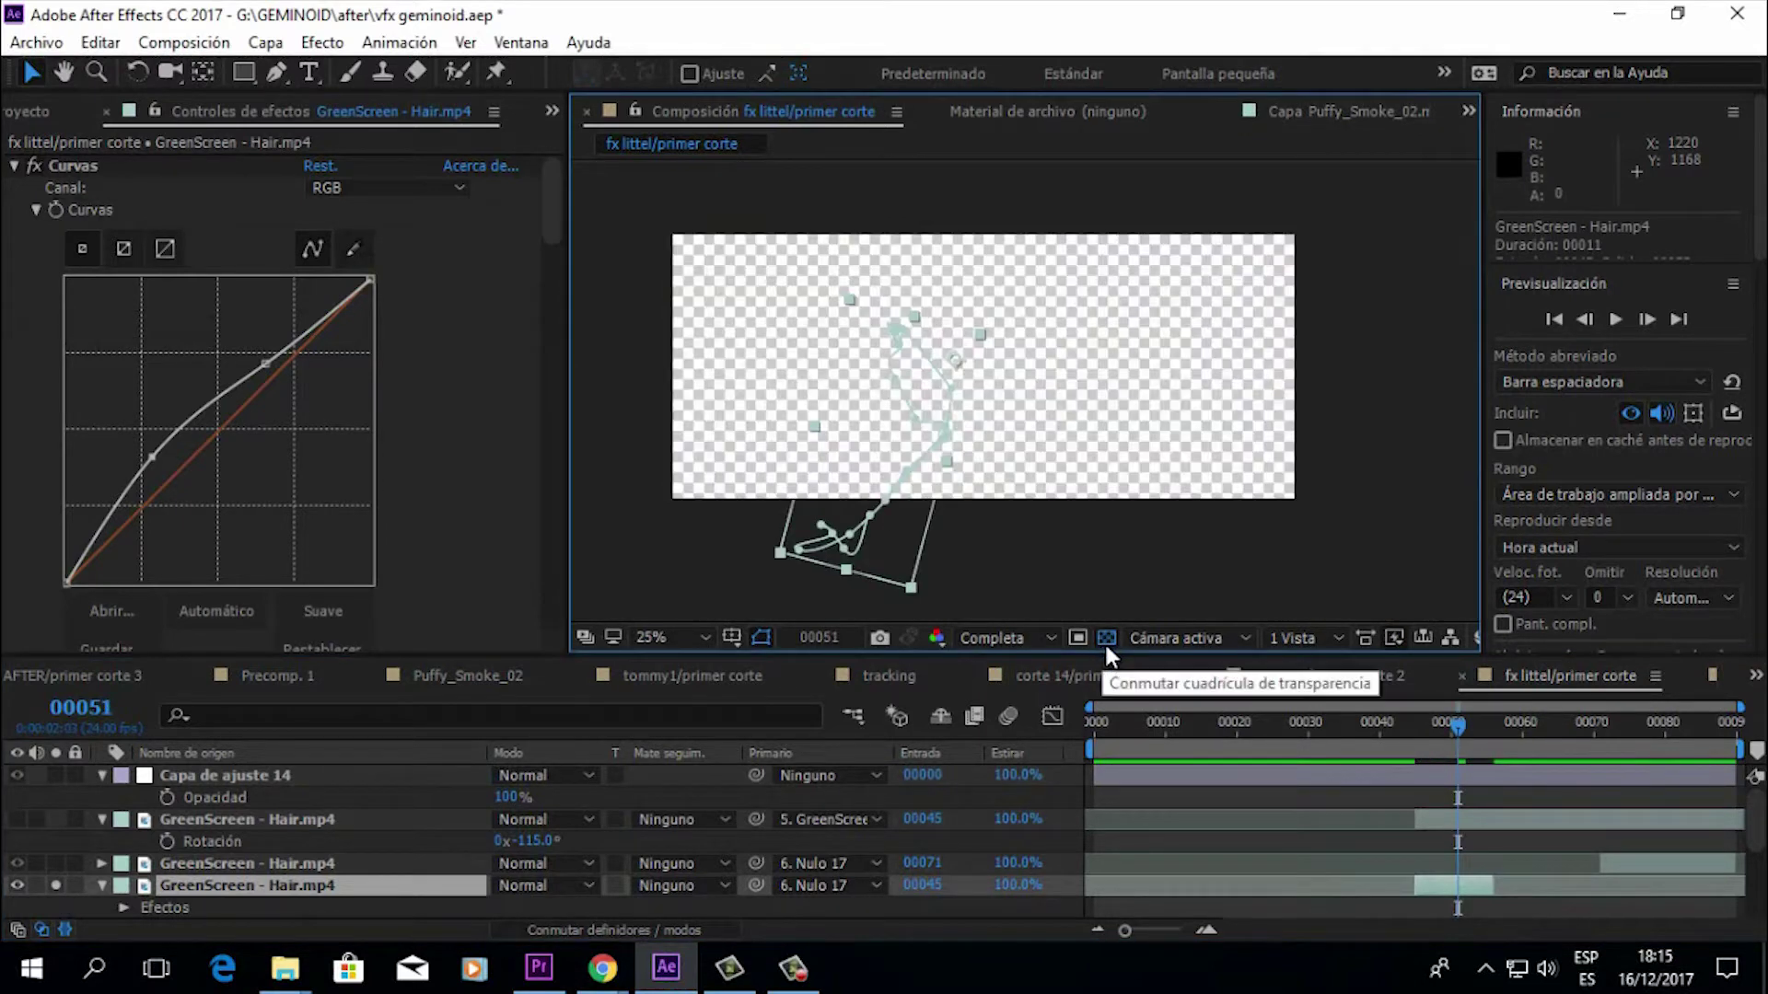
drag(1455, 731, 1472, 735)
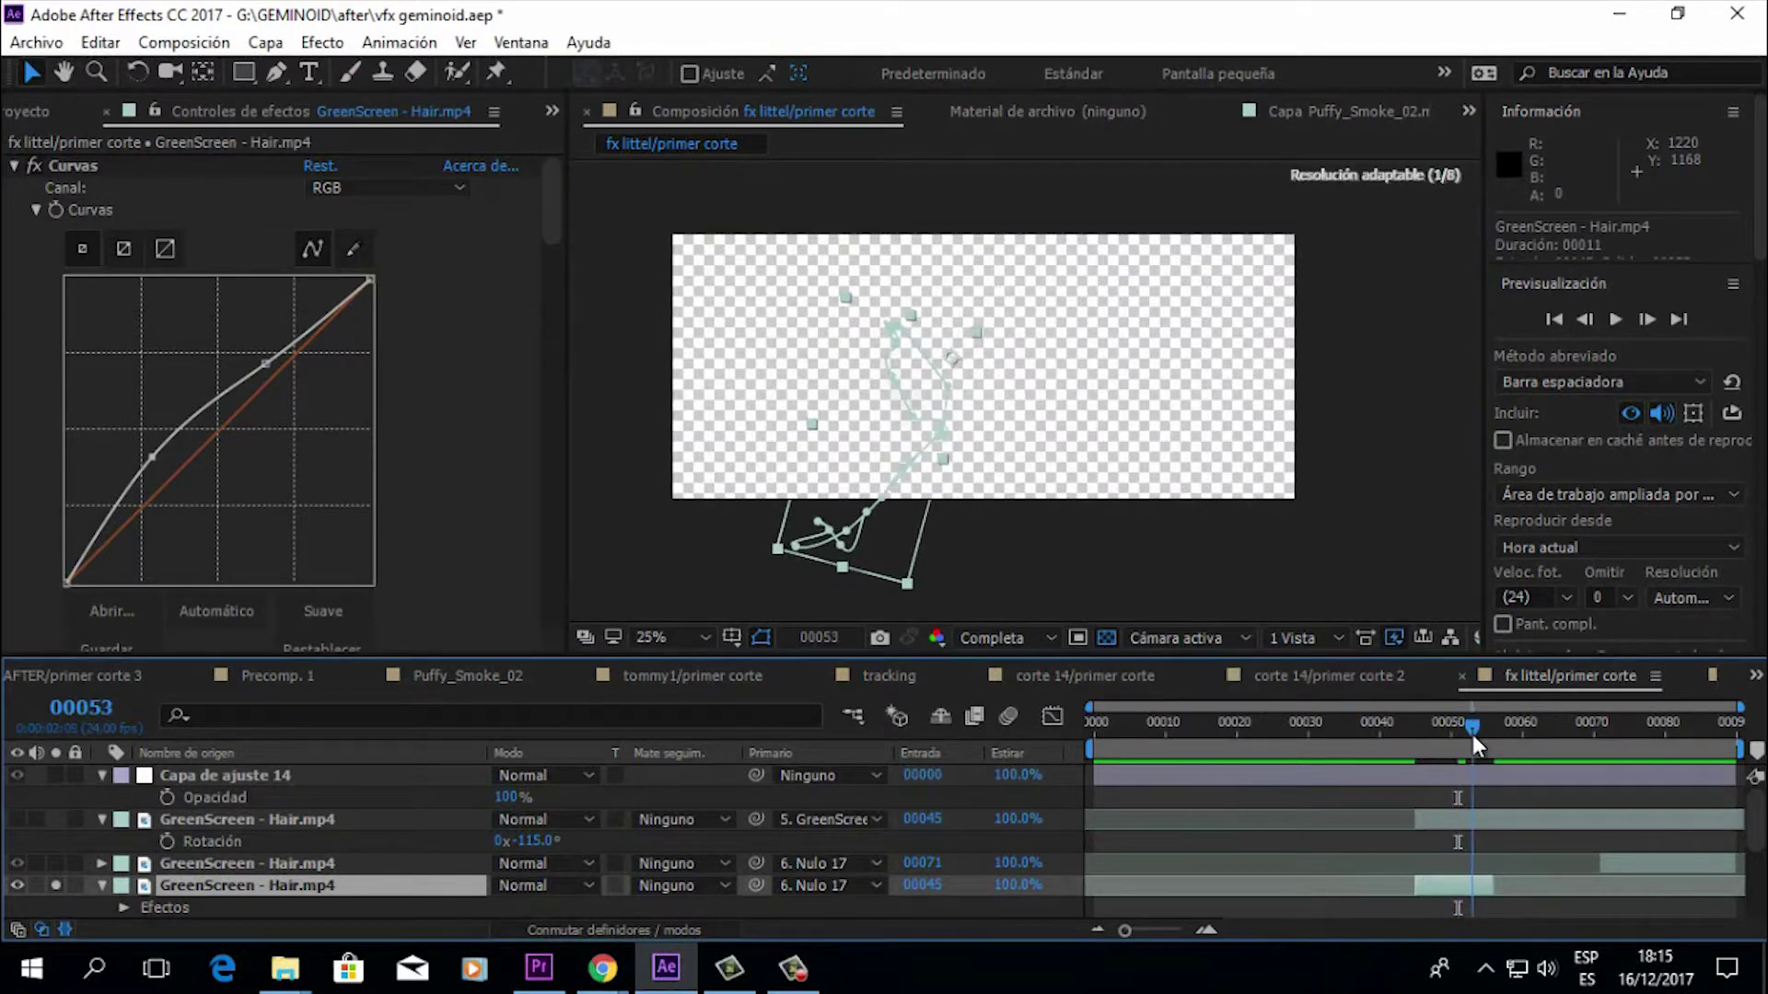
click(55, 885)
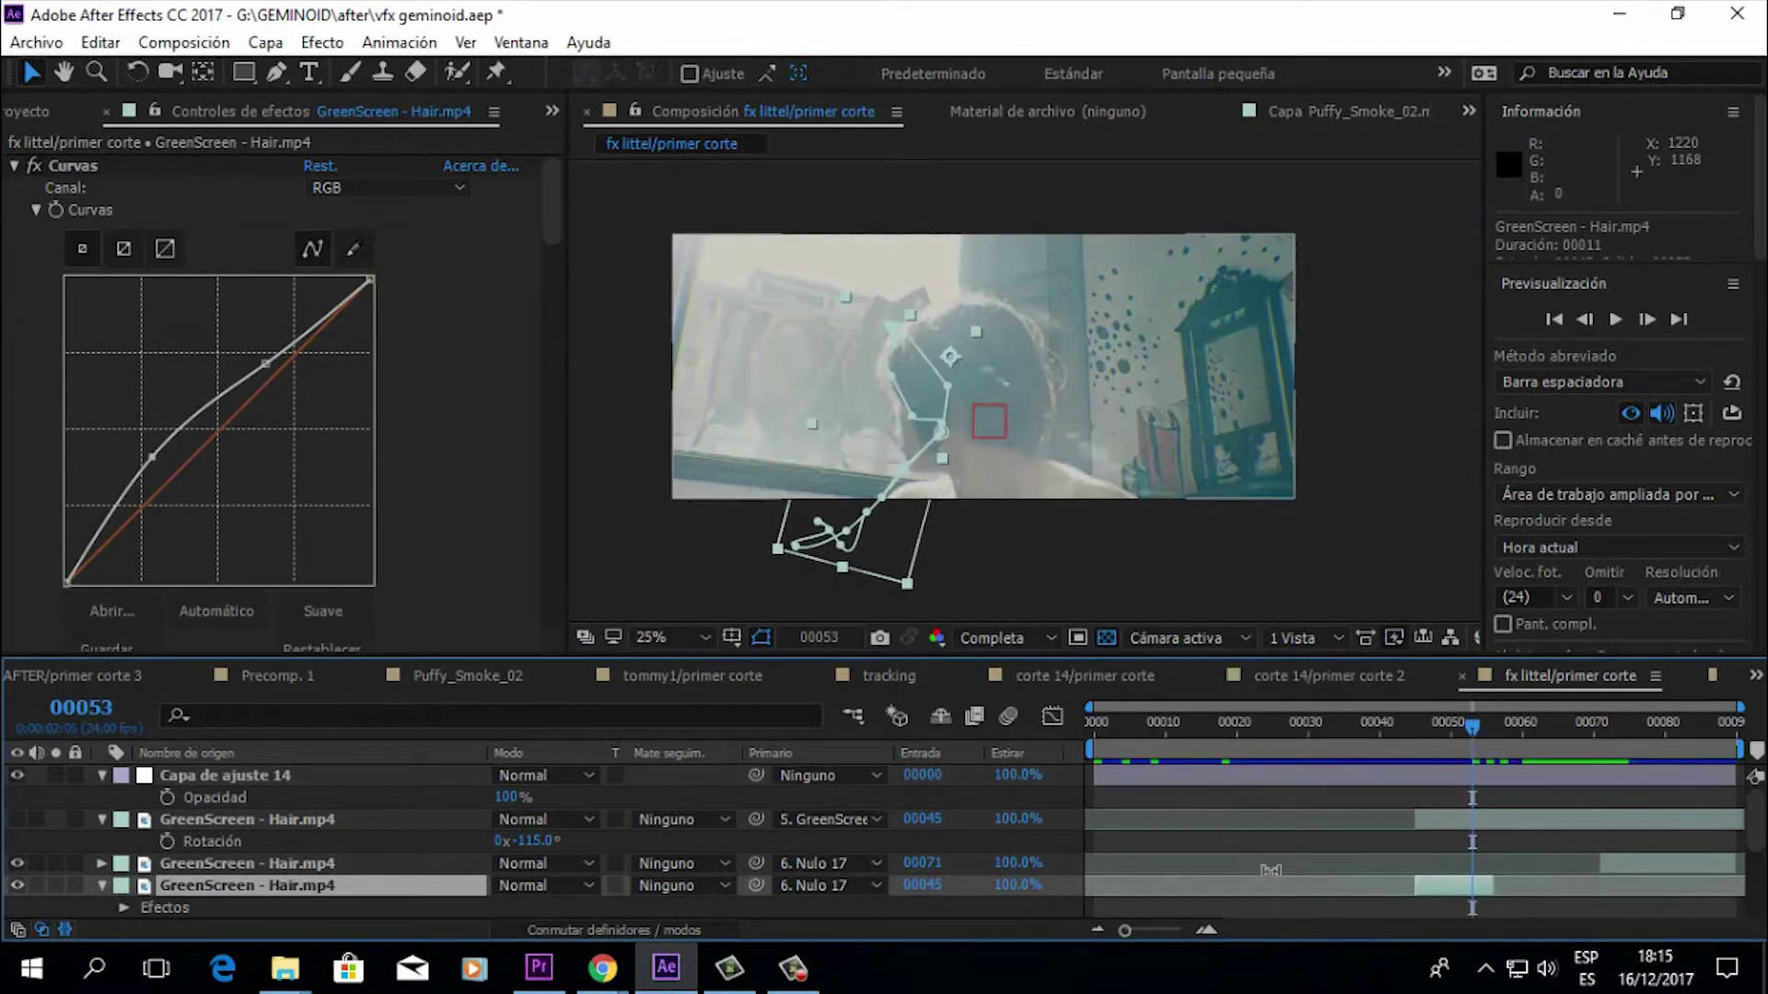
Step: Open the GreenScreen - Hair layer directly above Nulo 17 in its own layer view and enlarge the viewer area
scroll(1412, 855, down, 3)
scroll(1412, 854, down, 1)
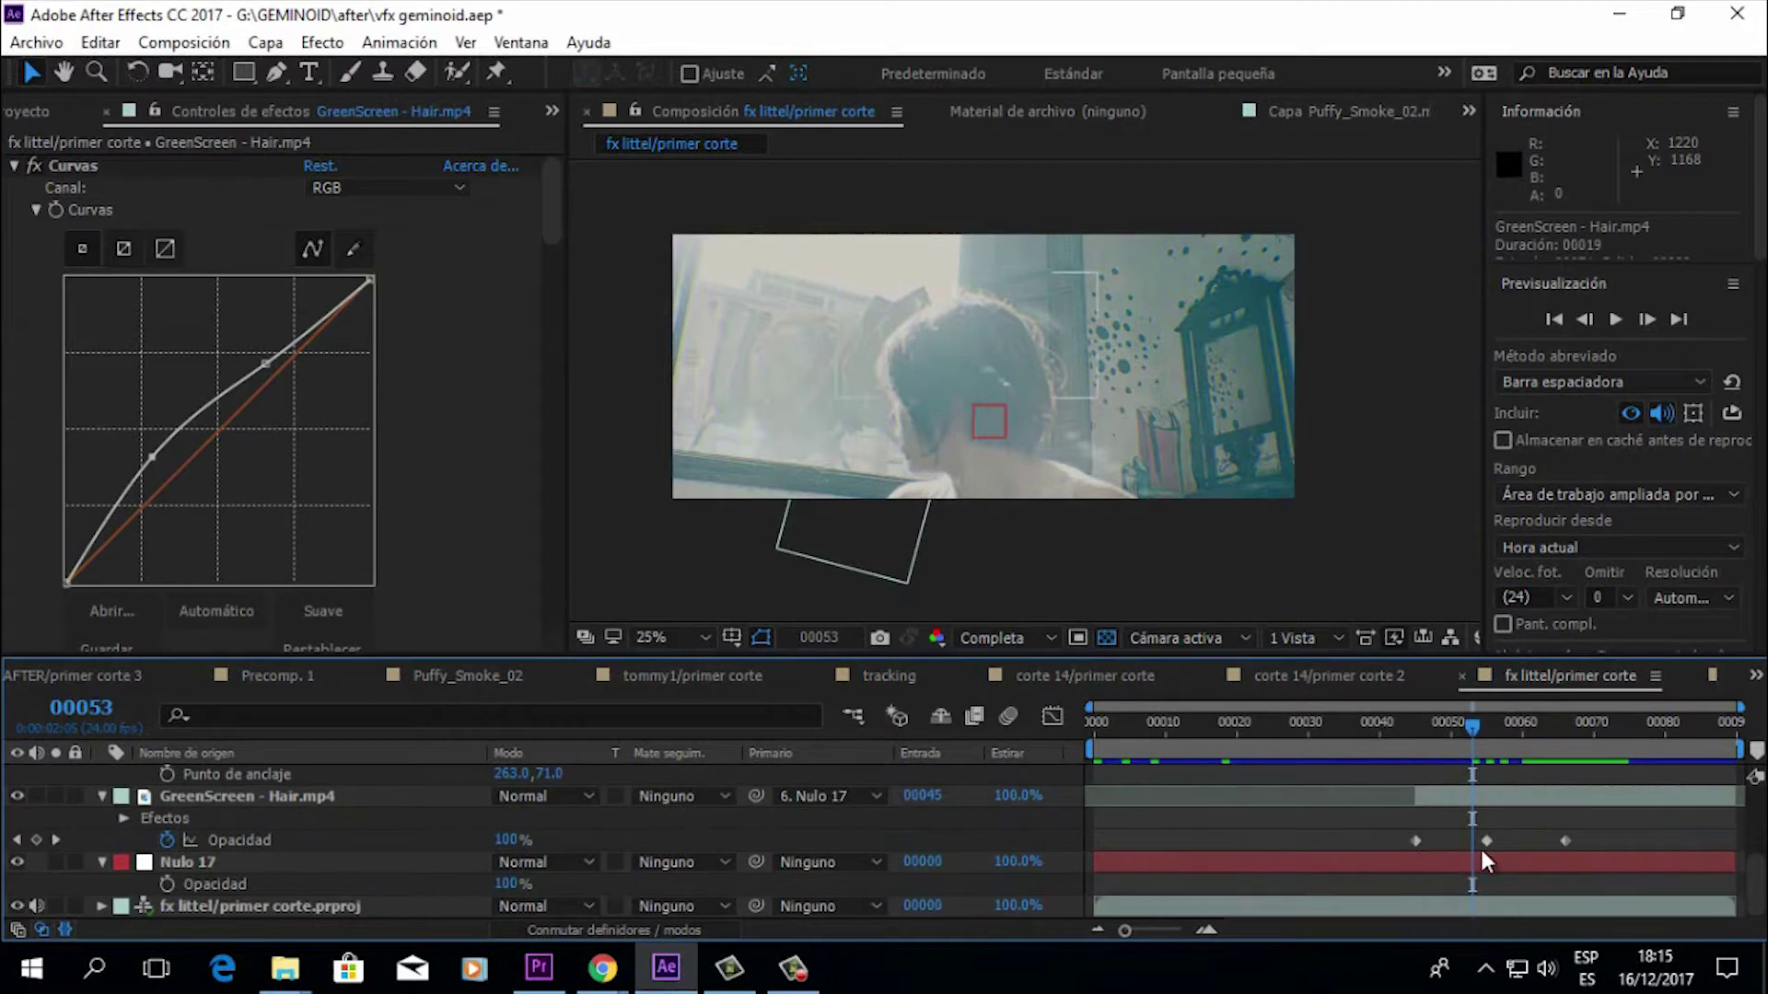
double_click(1507, 796)
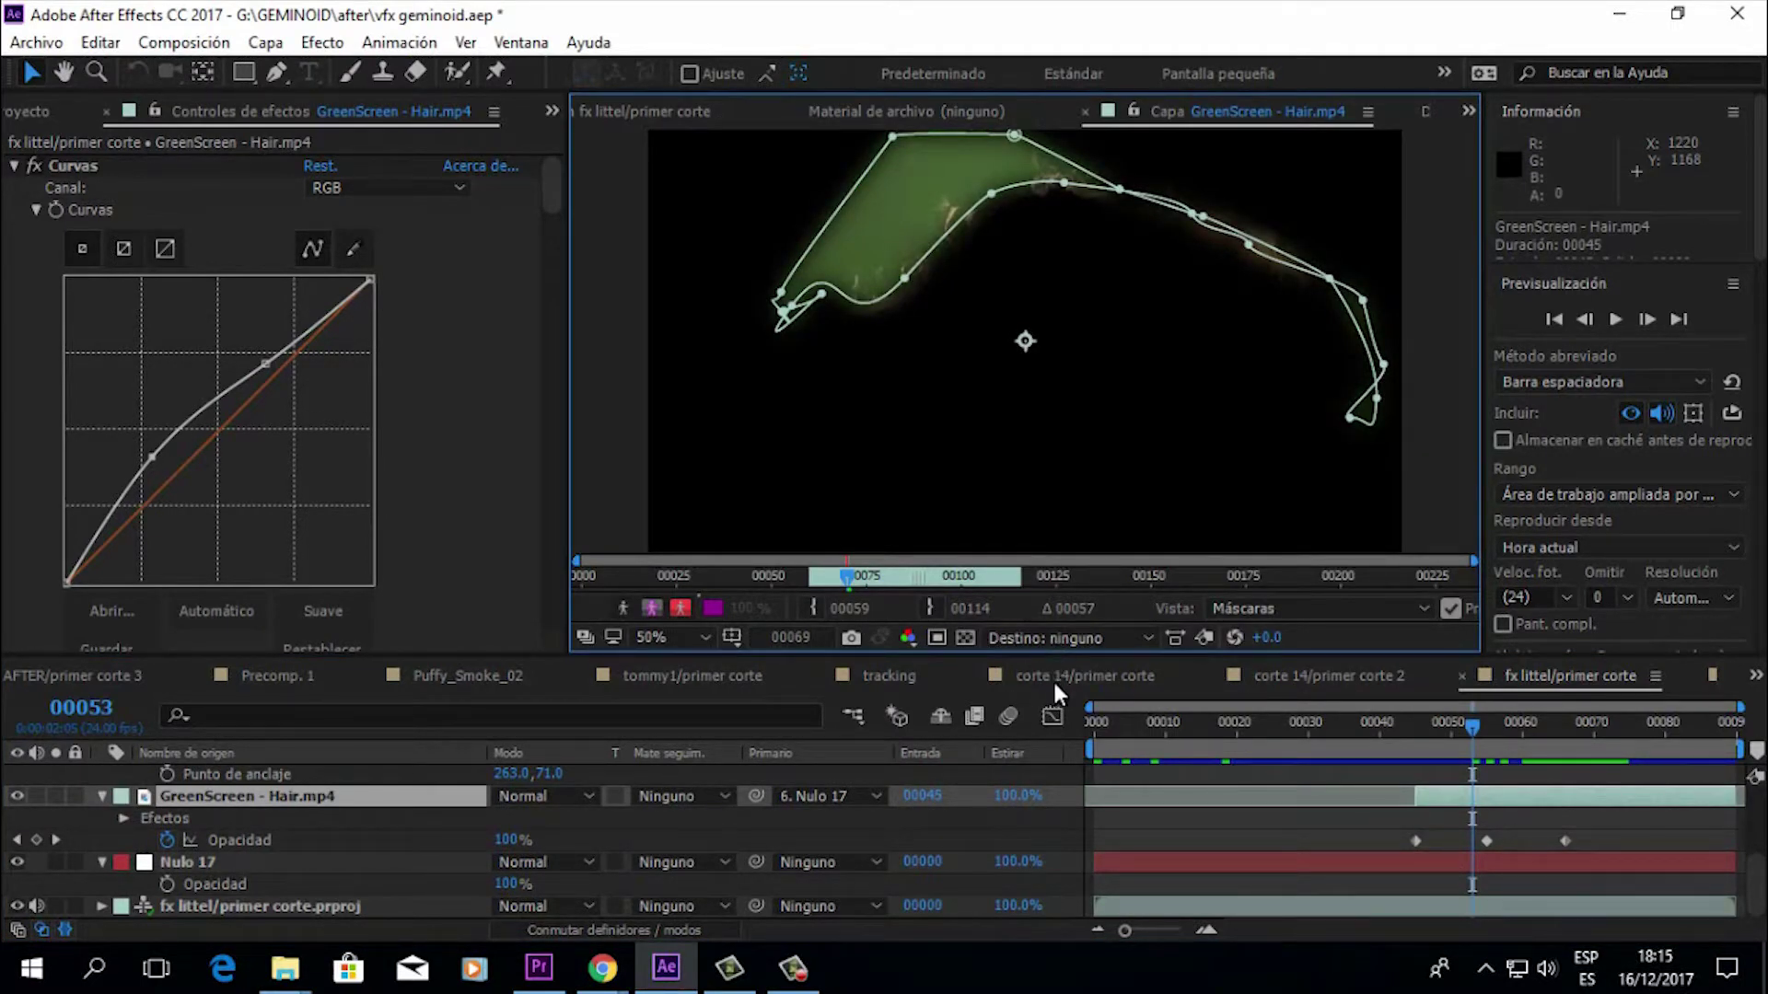
drag(1053, 657, 722, 718)
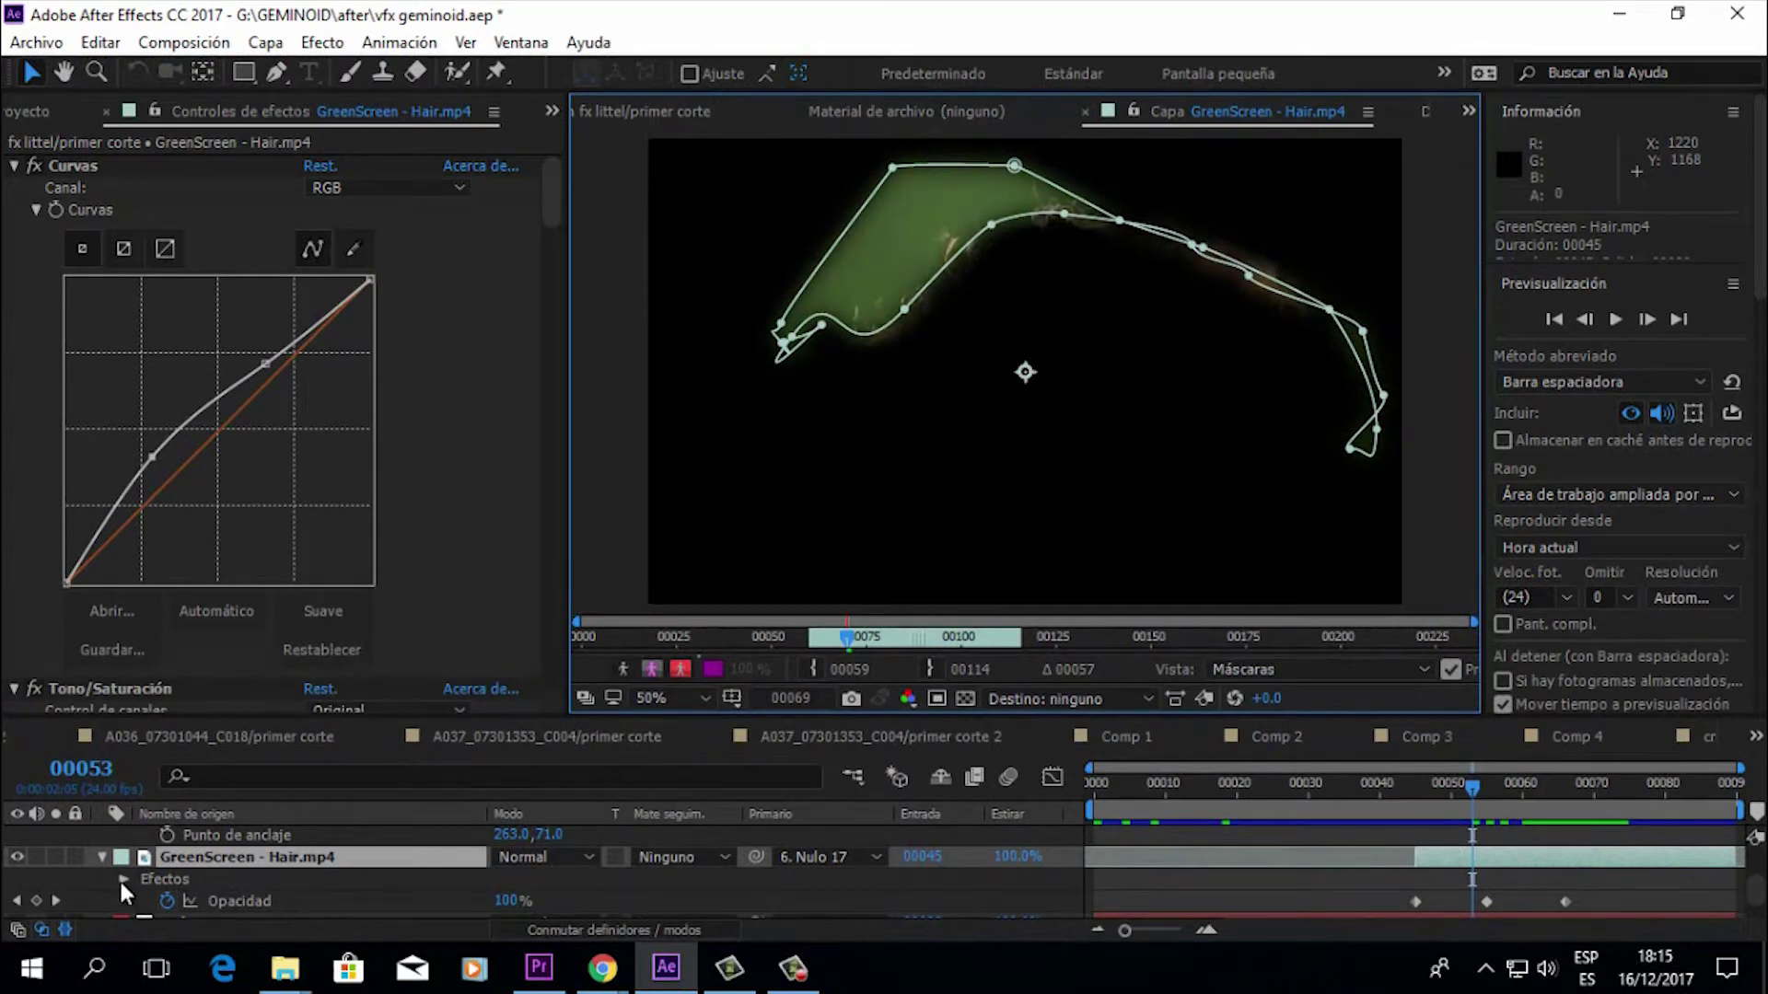
Step: Set the hair layer's Máscara 1 to ninguno and review the unmasked footage at frames 00062 and 00058
key(m)
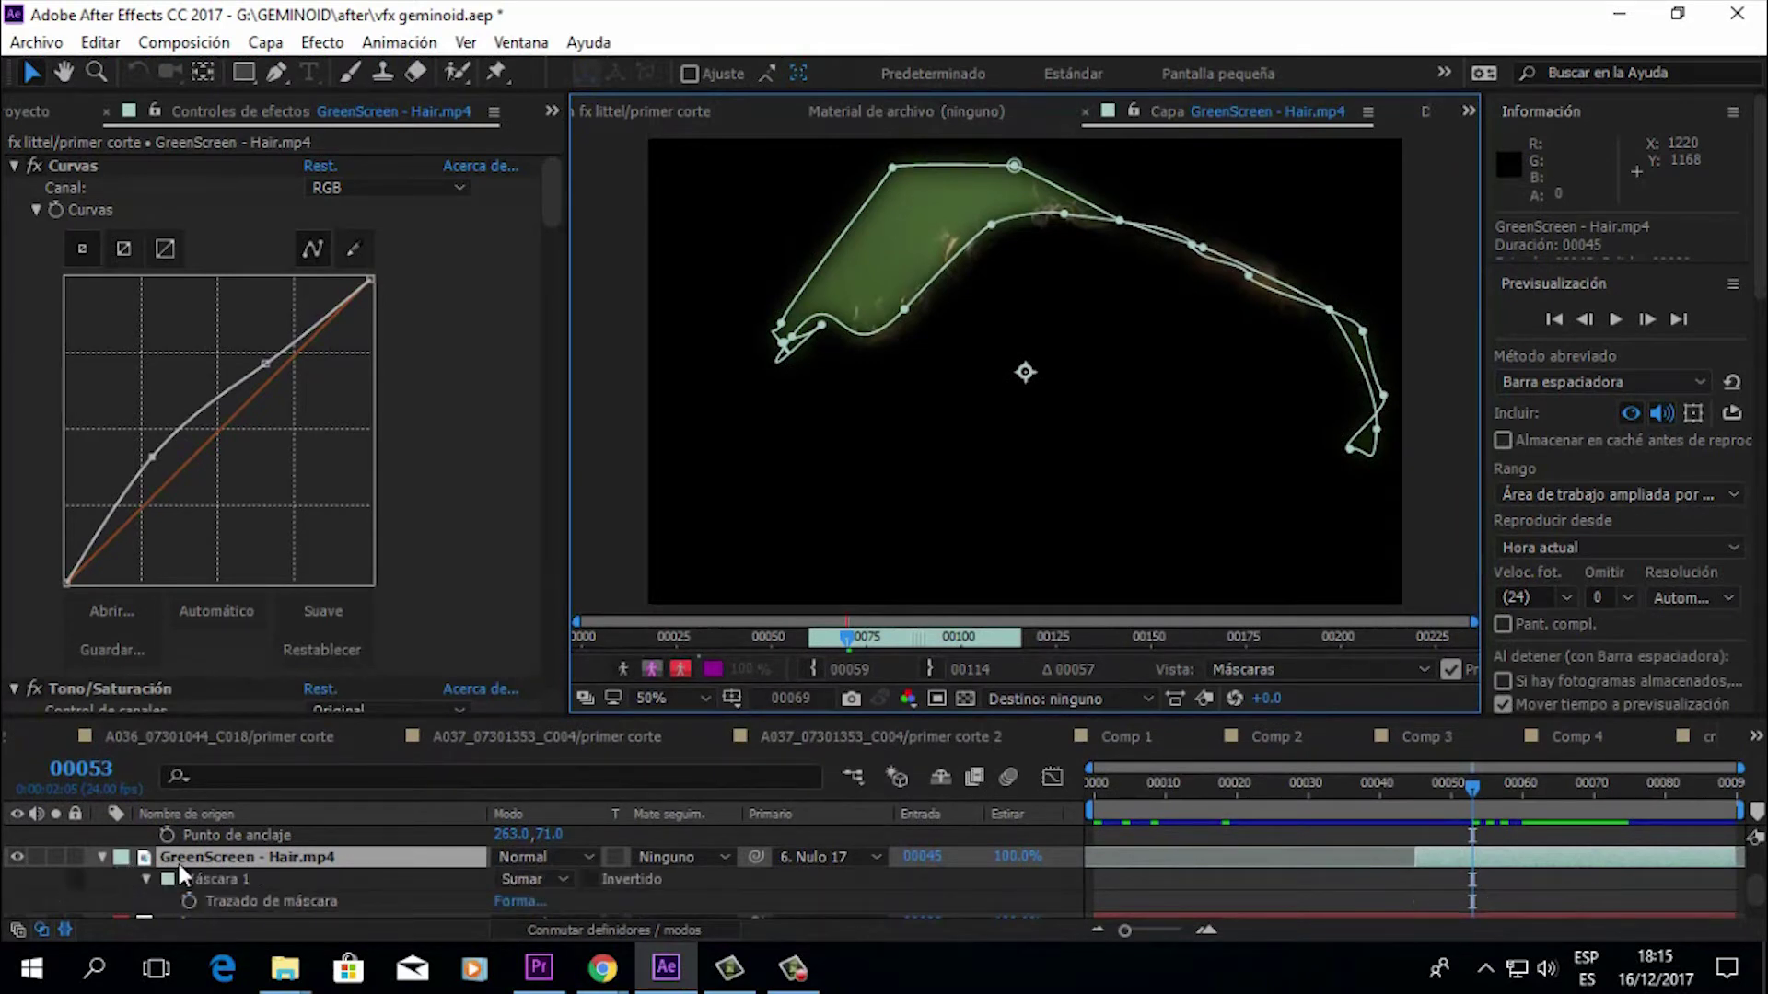
click(528, 880)
click(575, 681)
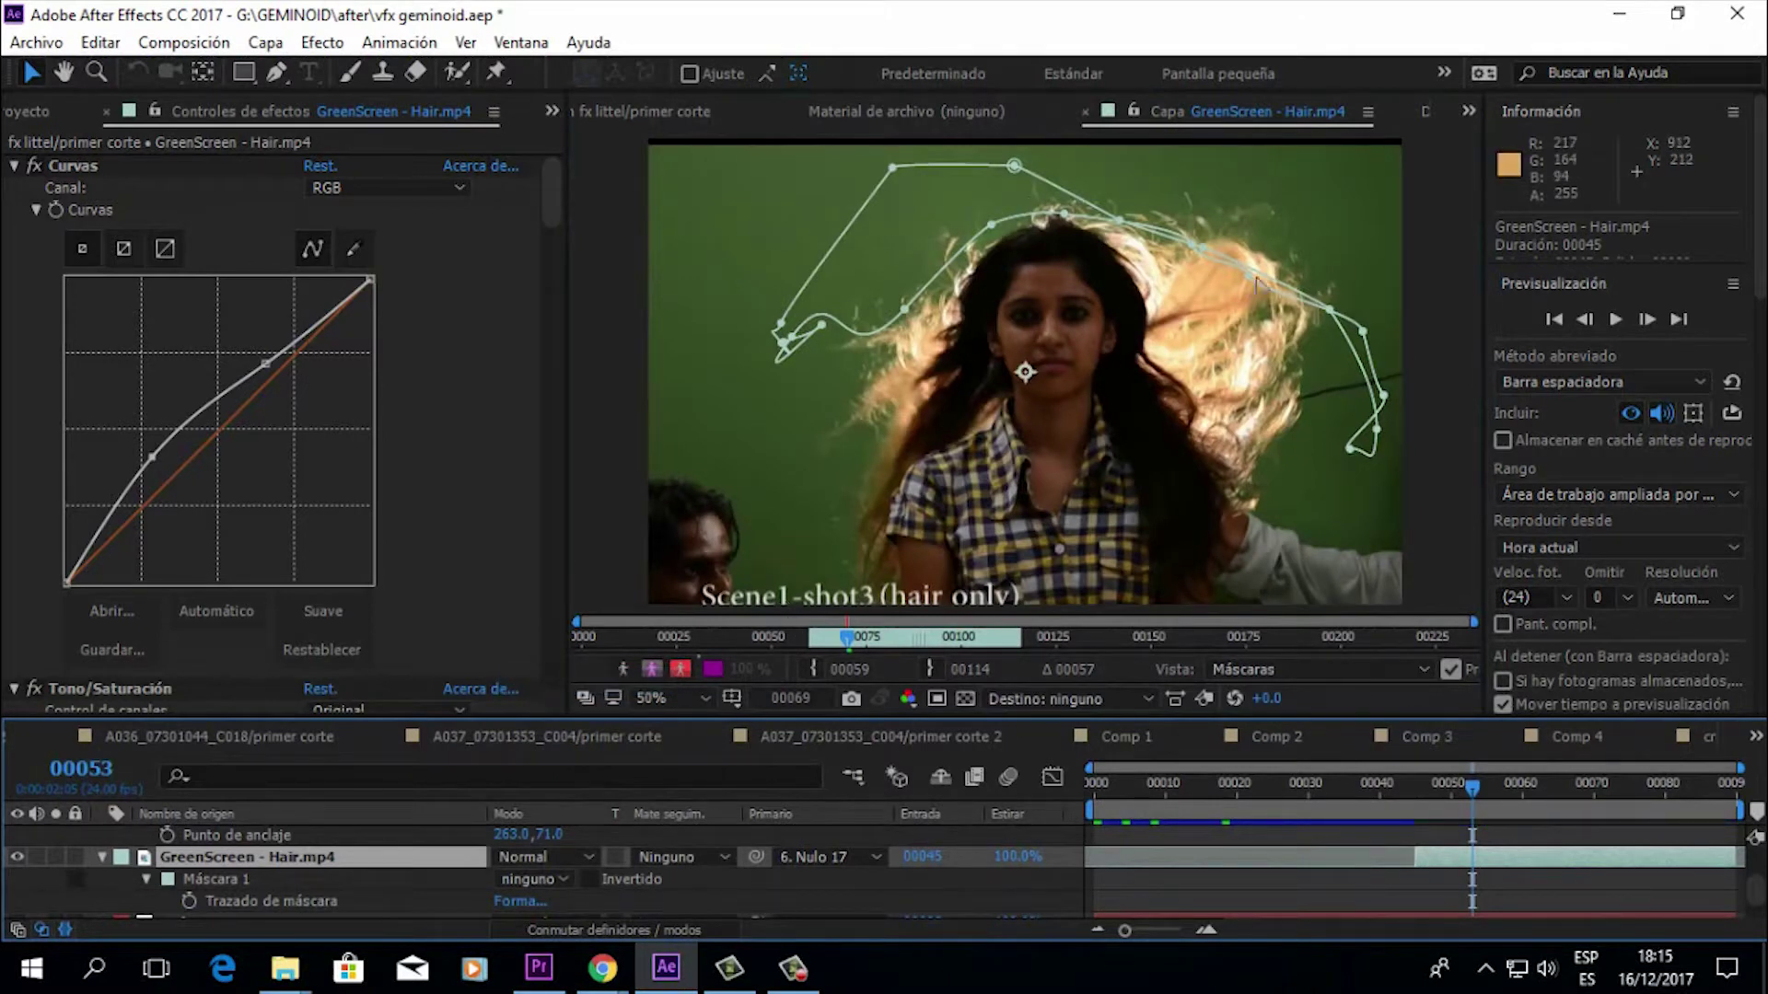
drag(1472, 784, 1537, 789)
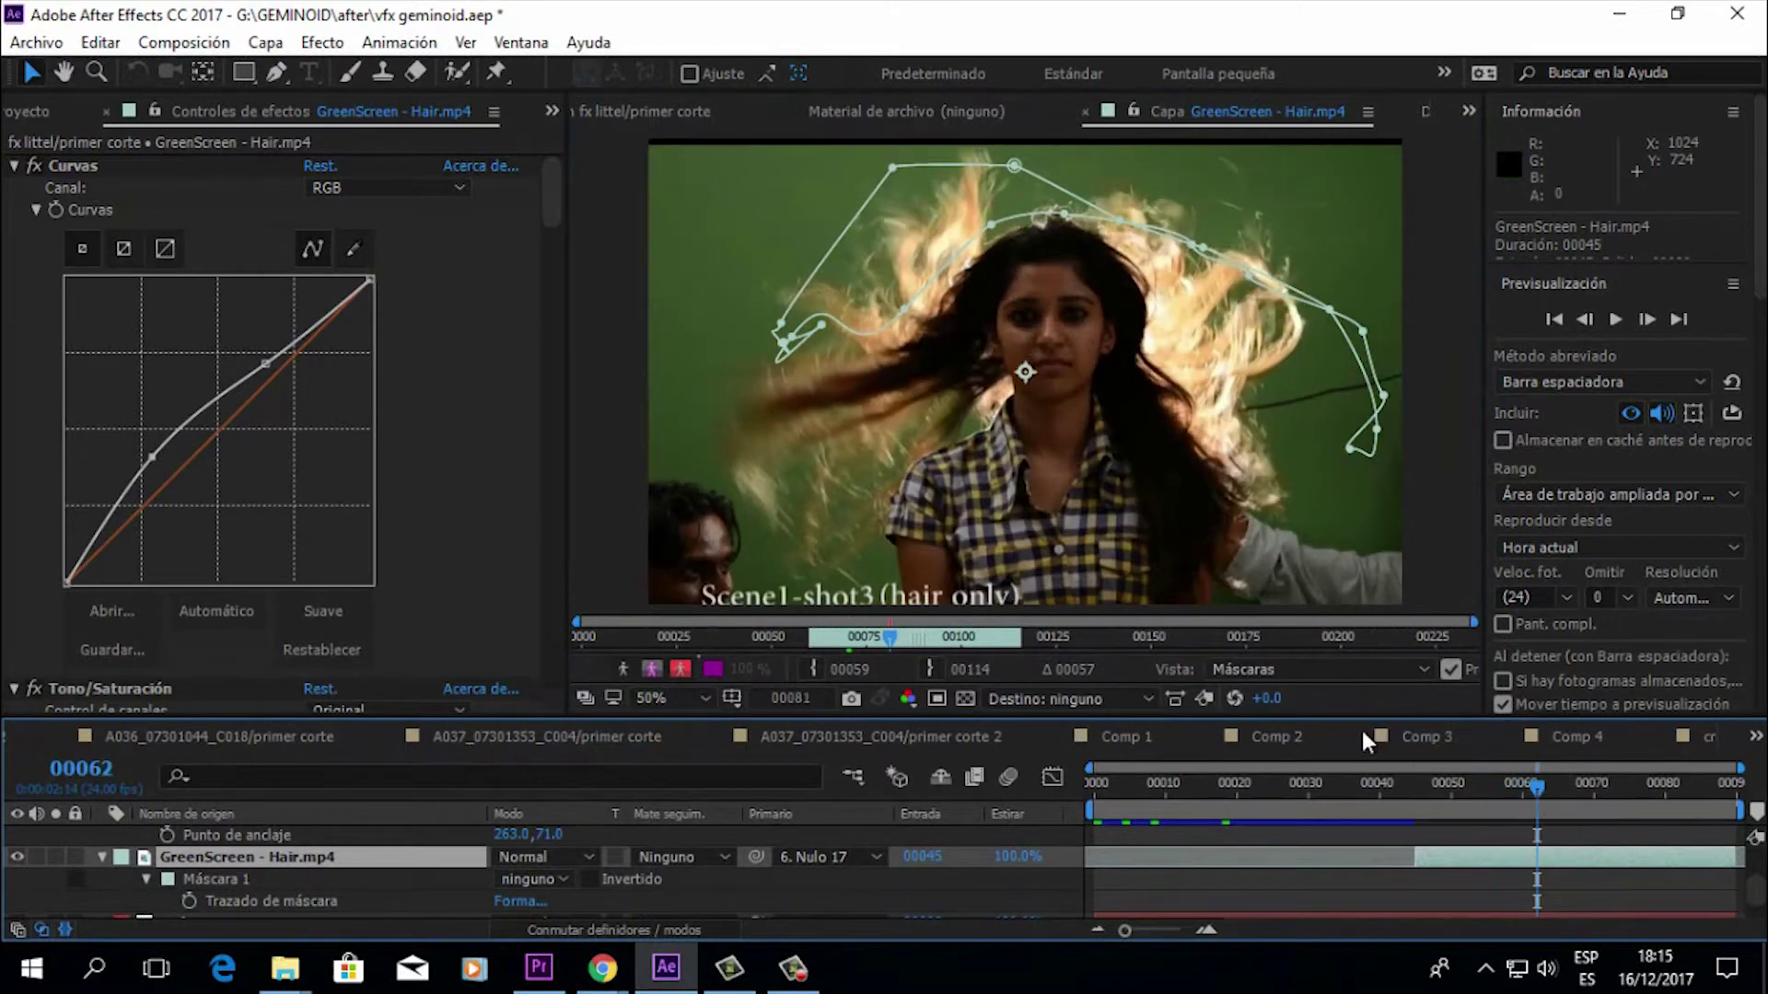
mouse_move(1531, 792)
mouse_down()
mouse_move(1610, 790)
mouse_move(1502, 793)
mouse_up()
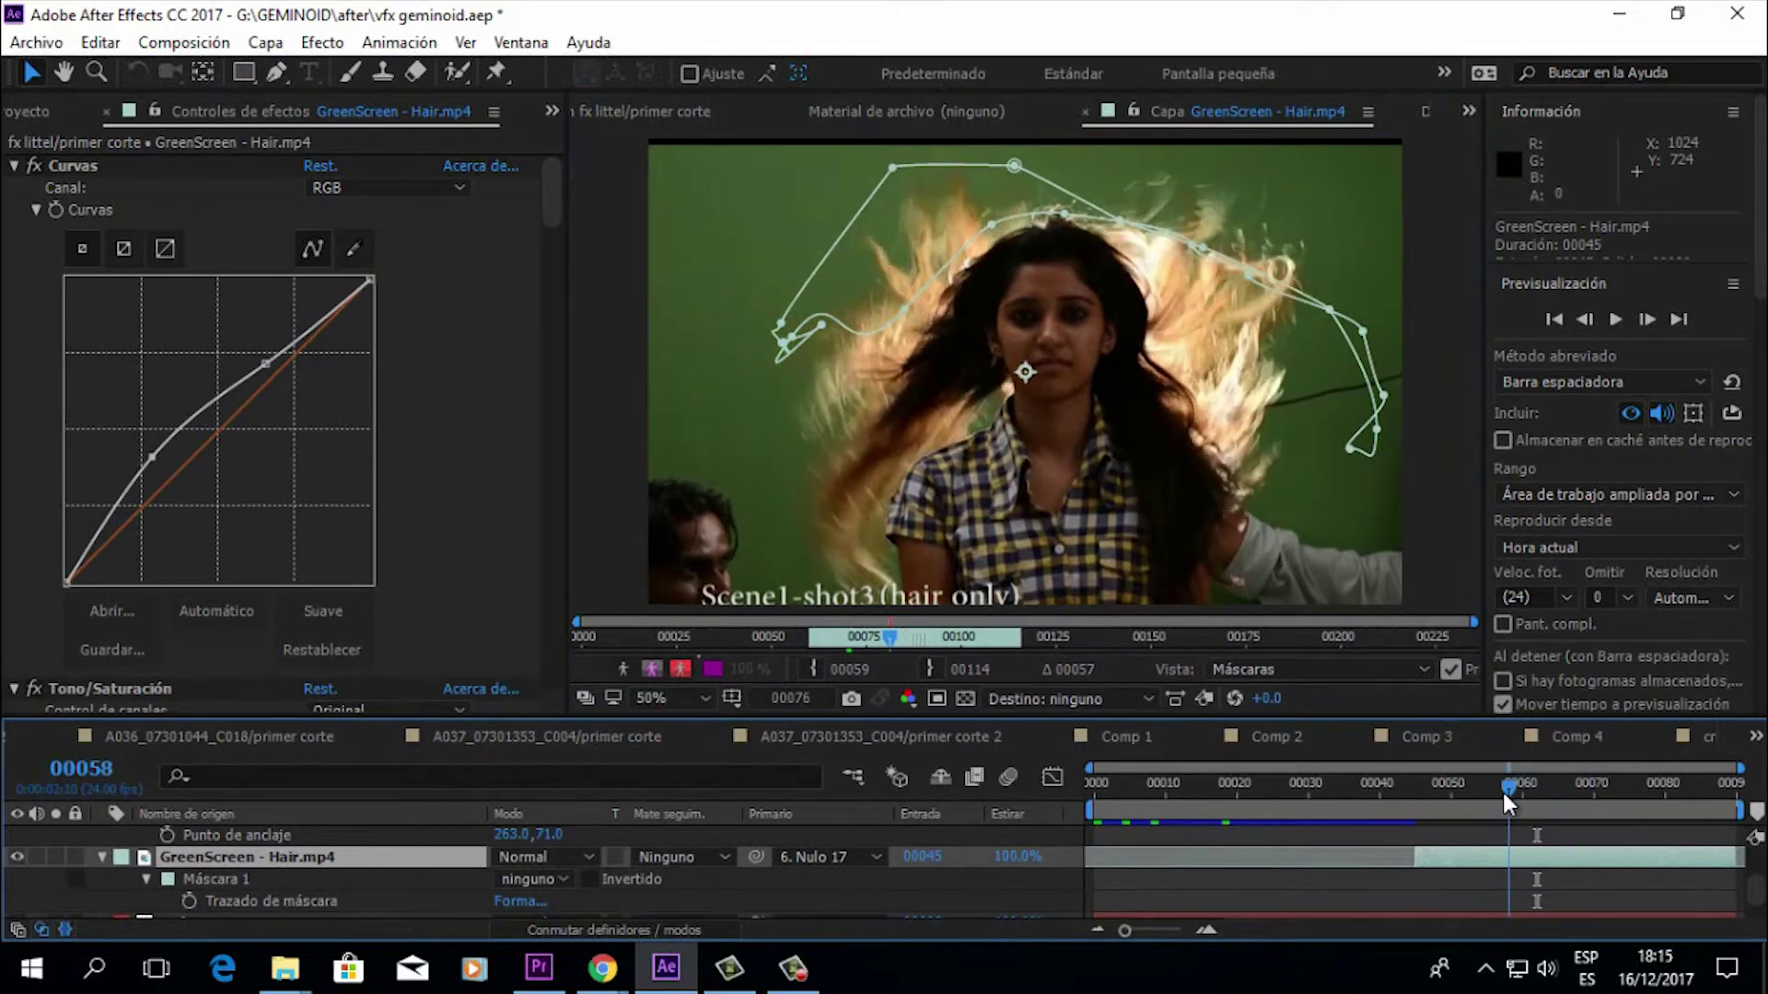
Step: Collapse the hair layer's Curvas effect to show Tono/Saturación and Keylight, and set Máscara 1 to Sumar
drag(552, 195, 579, 147)
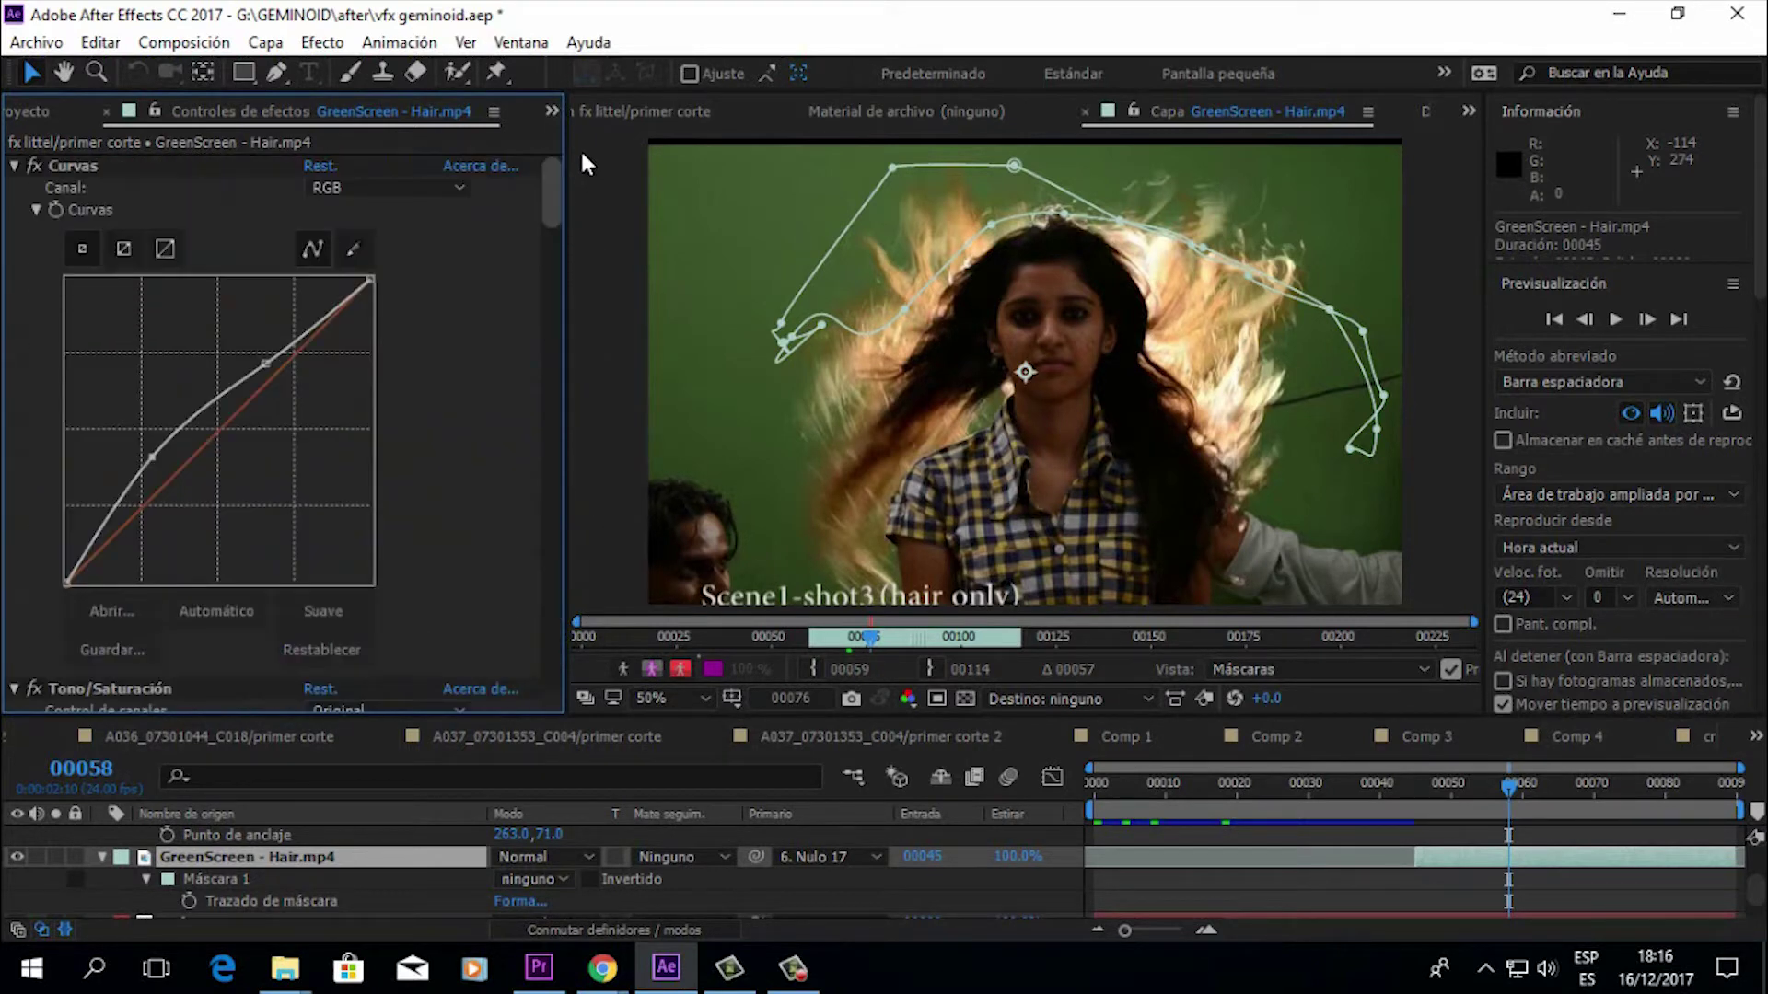
click(14, 166)
click(547, 876)
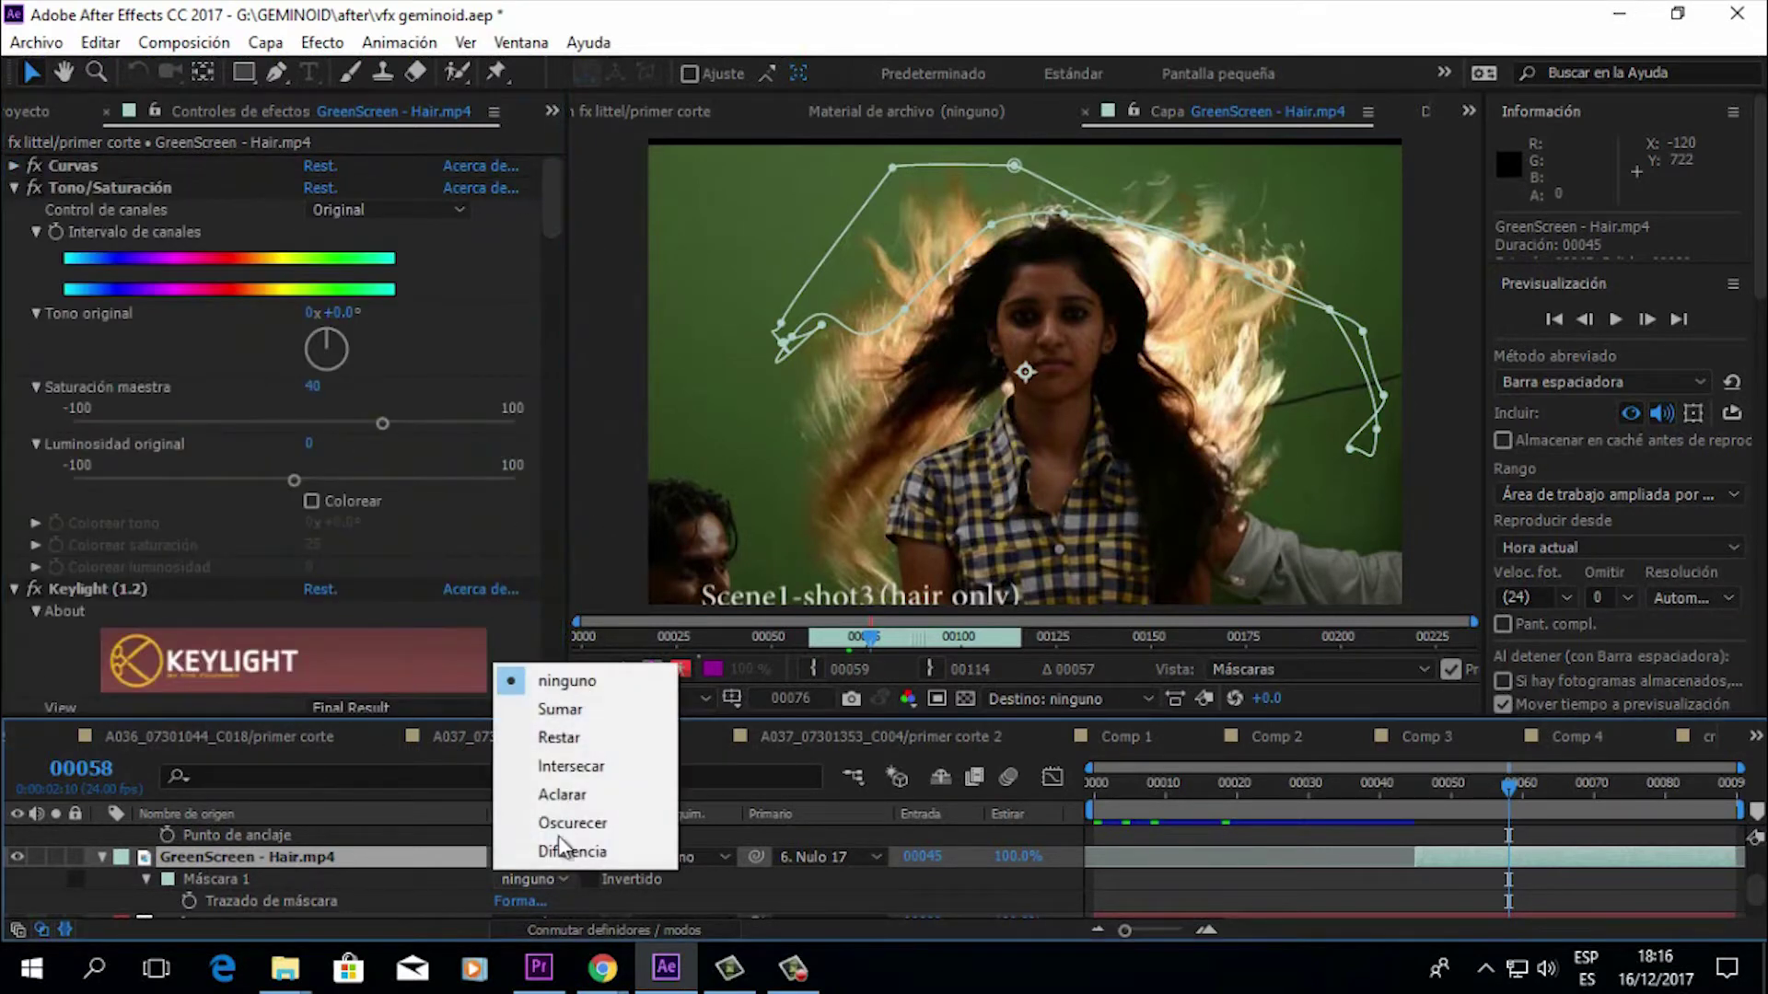
click(555, 711)
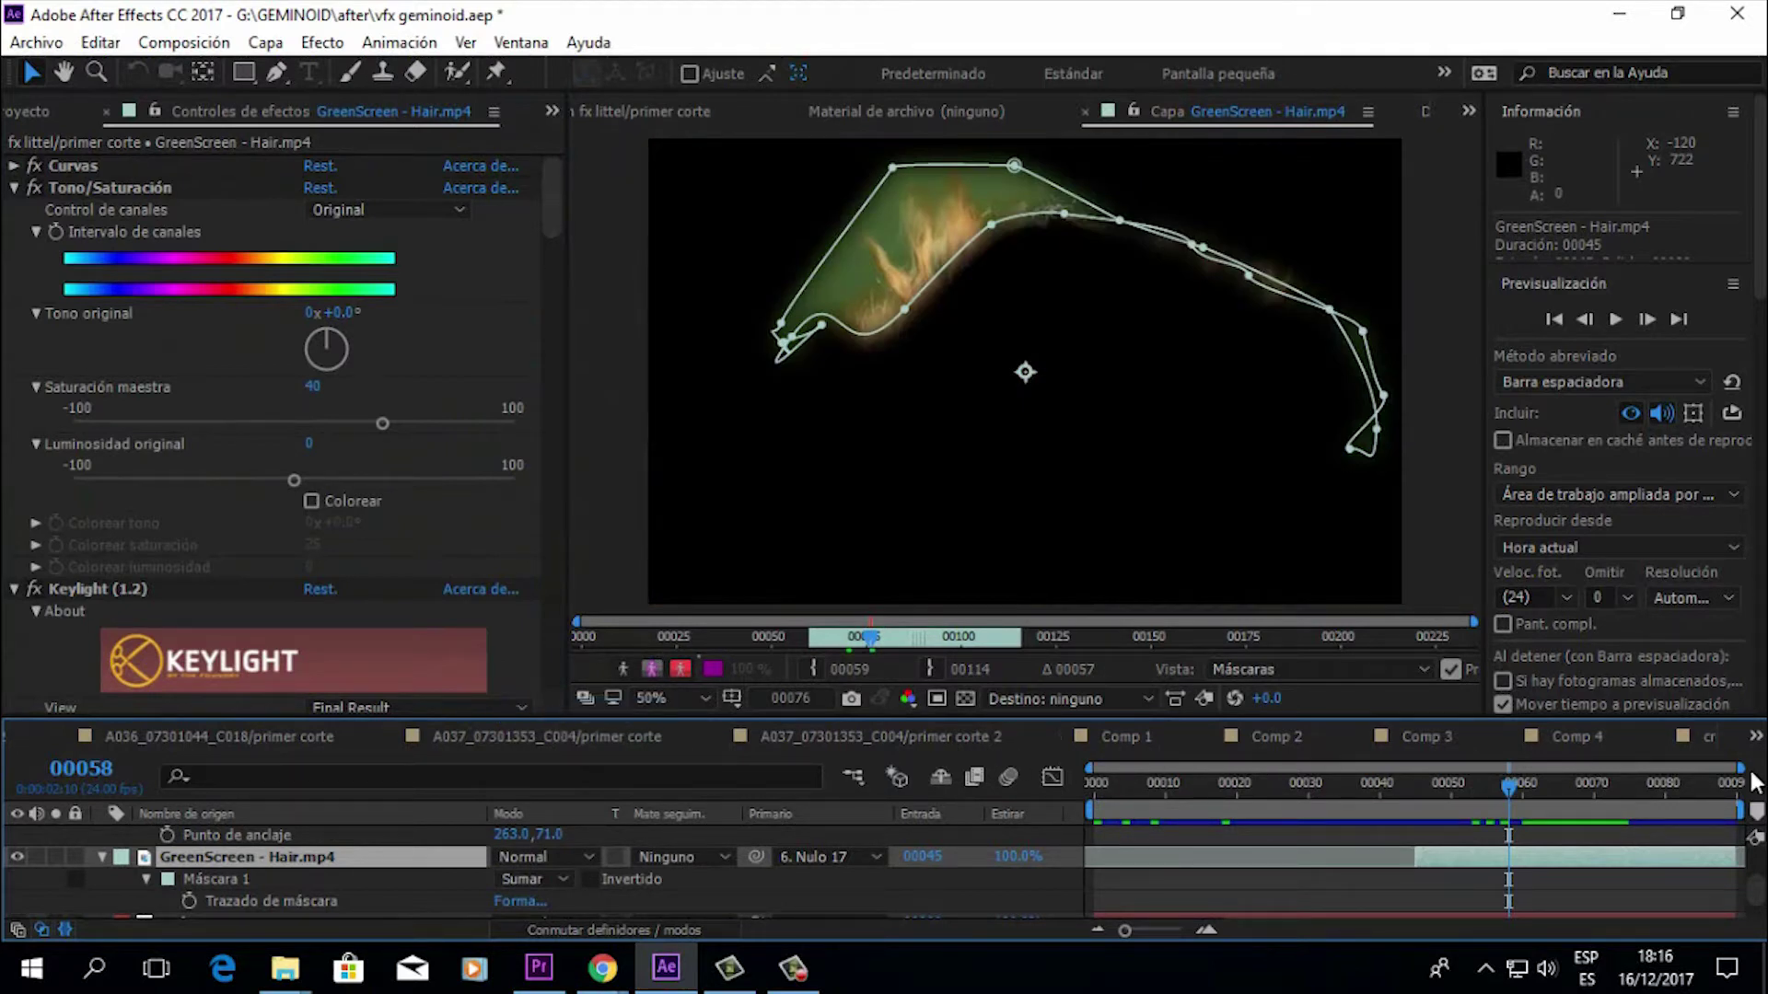
Step: Return to the fx littel/primer corte composition view and inspect the hair edge at 50%, moving to frame 00072
click(1756, 738)
click(1554, 590)
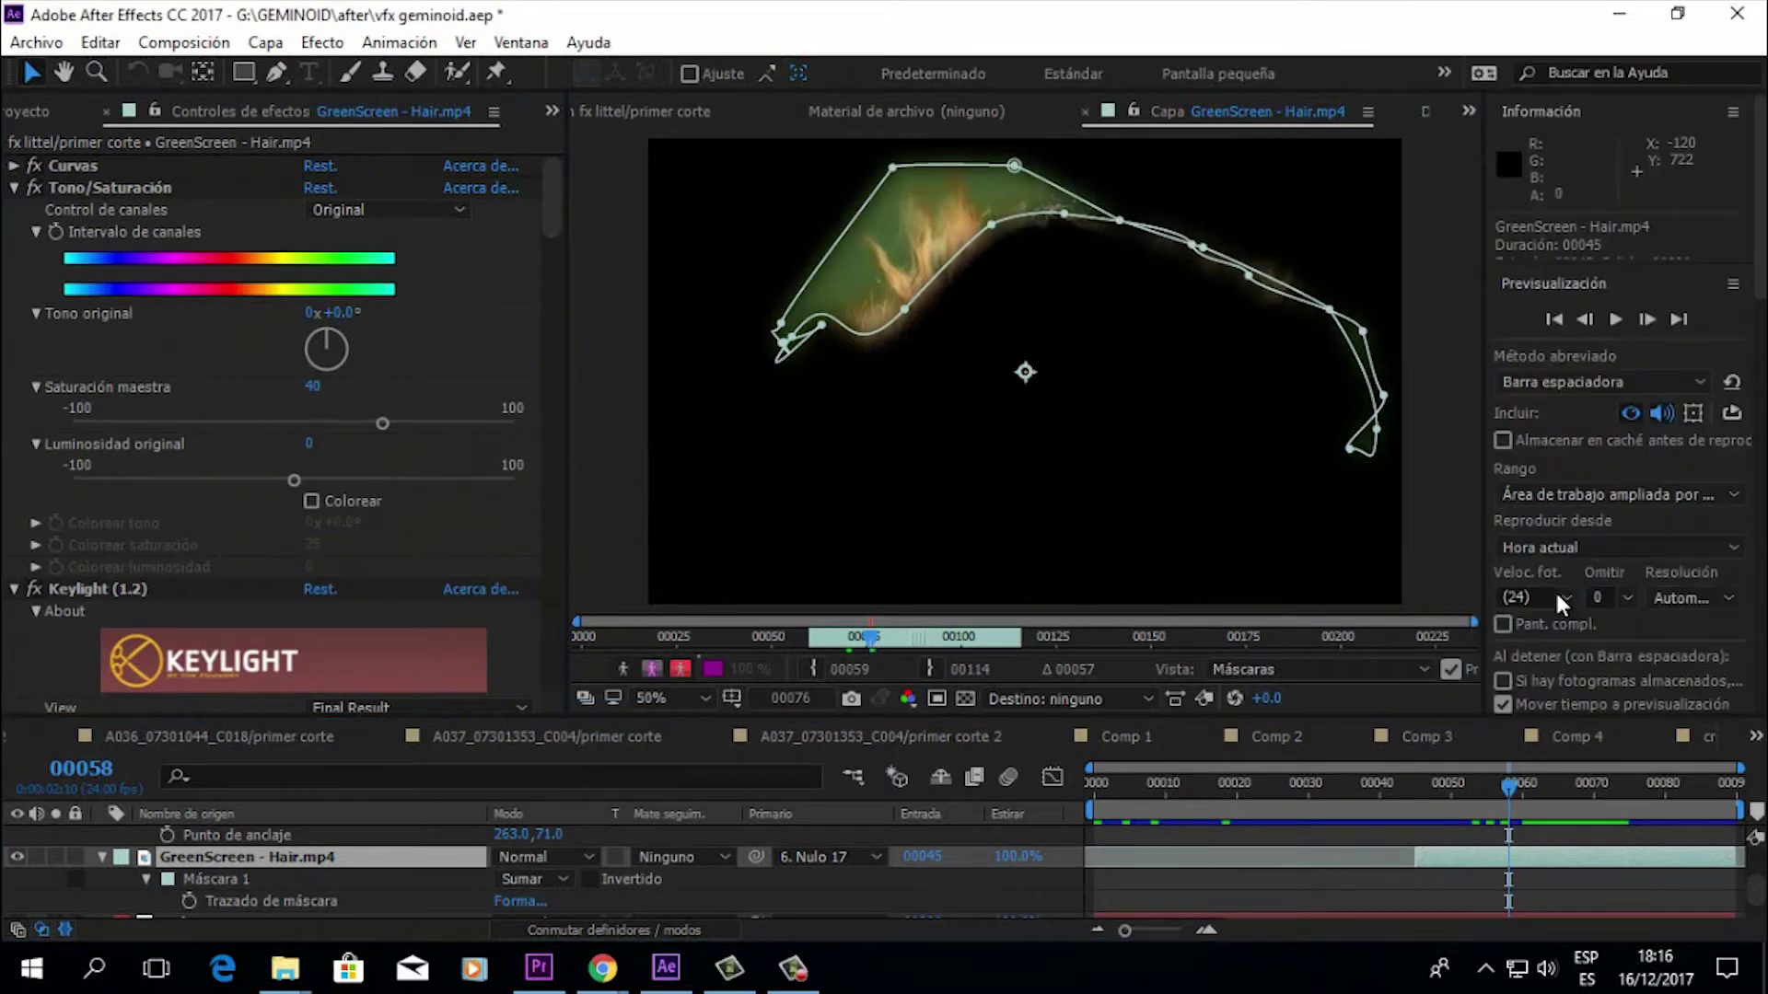
click(610, 110)
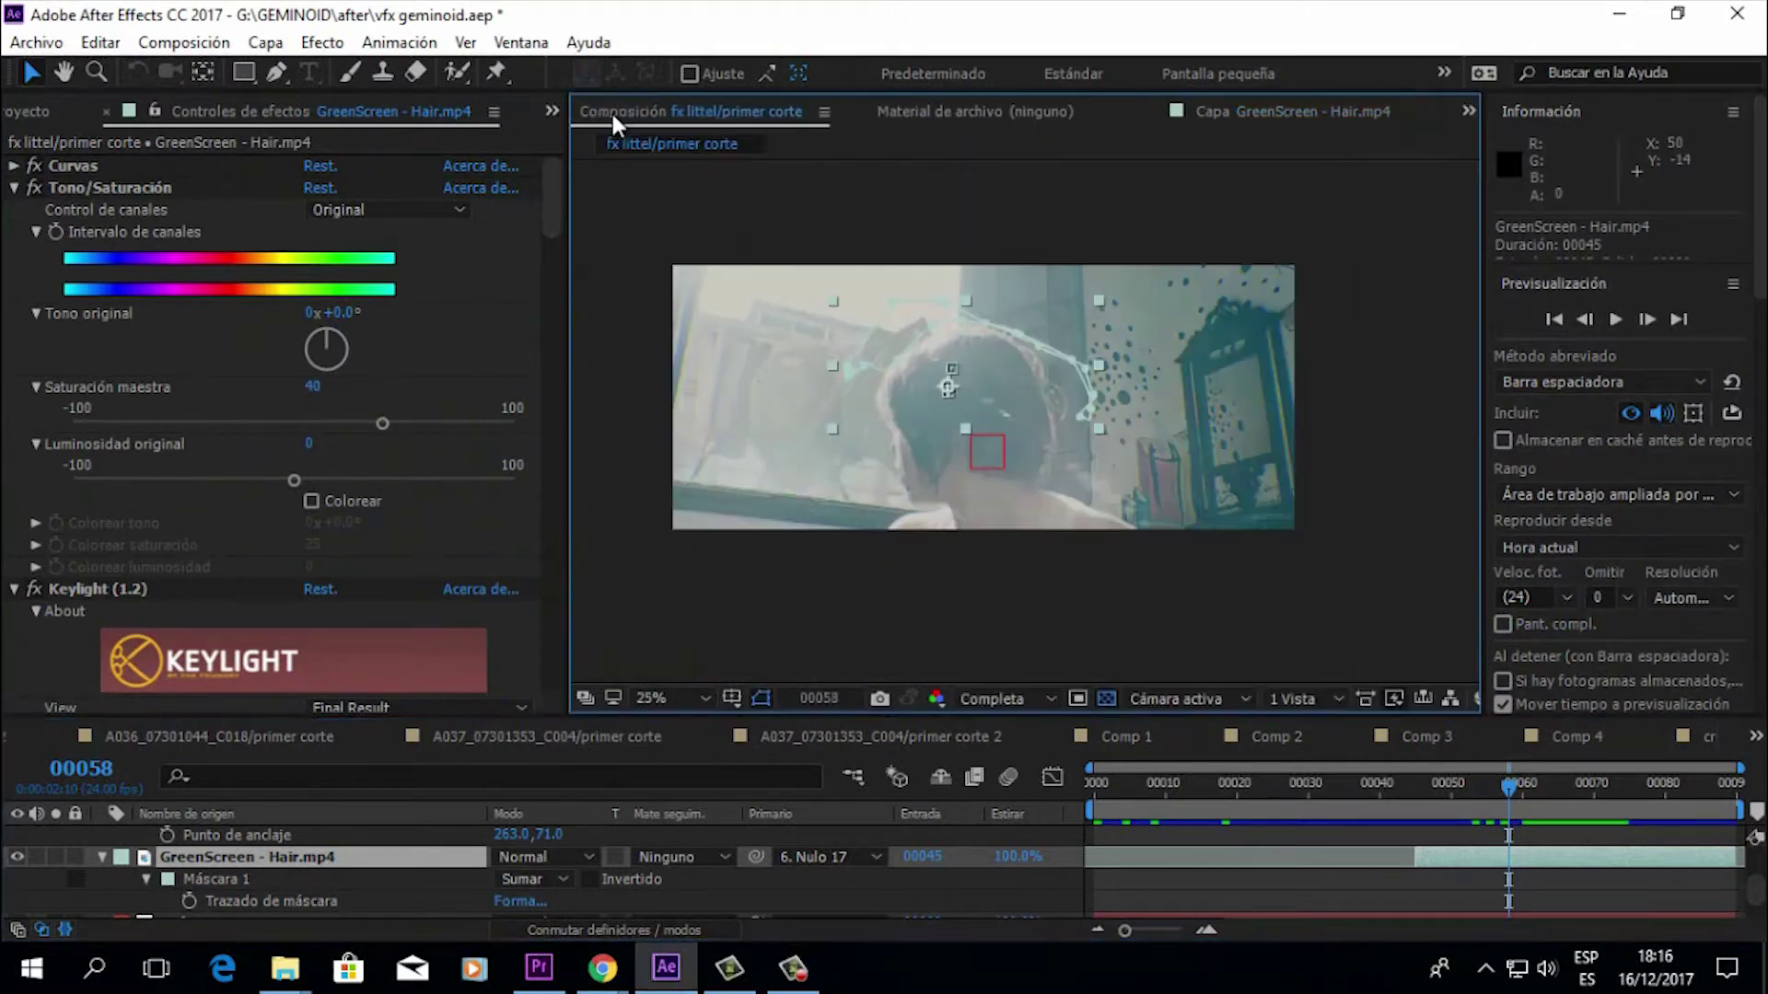
drag(957, 422, 1169, 473)
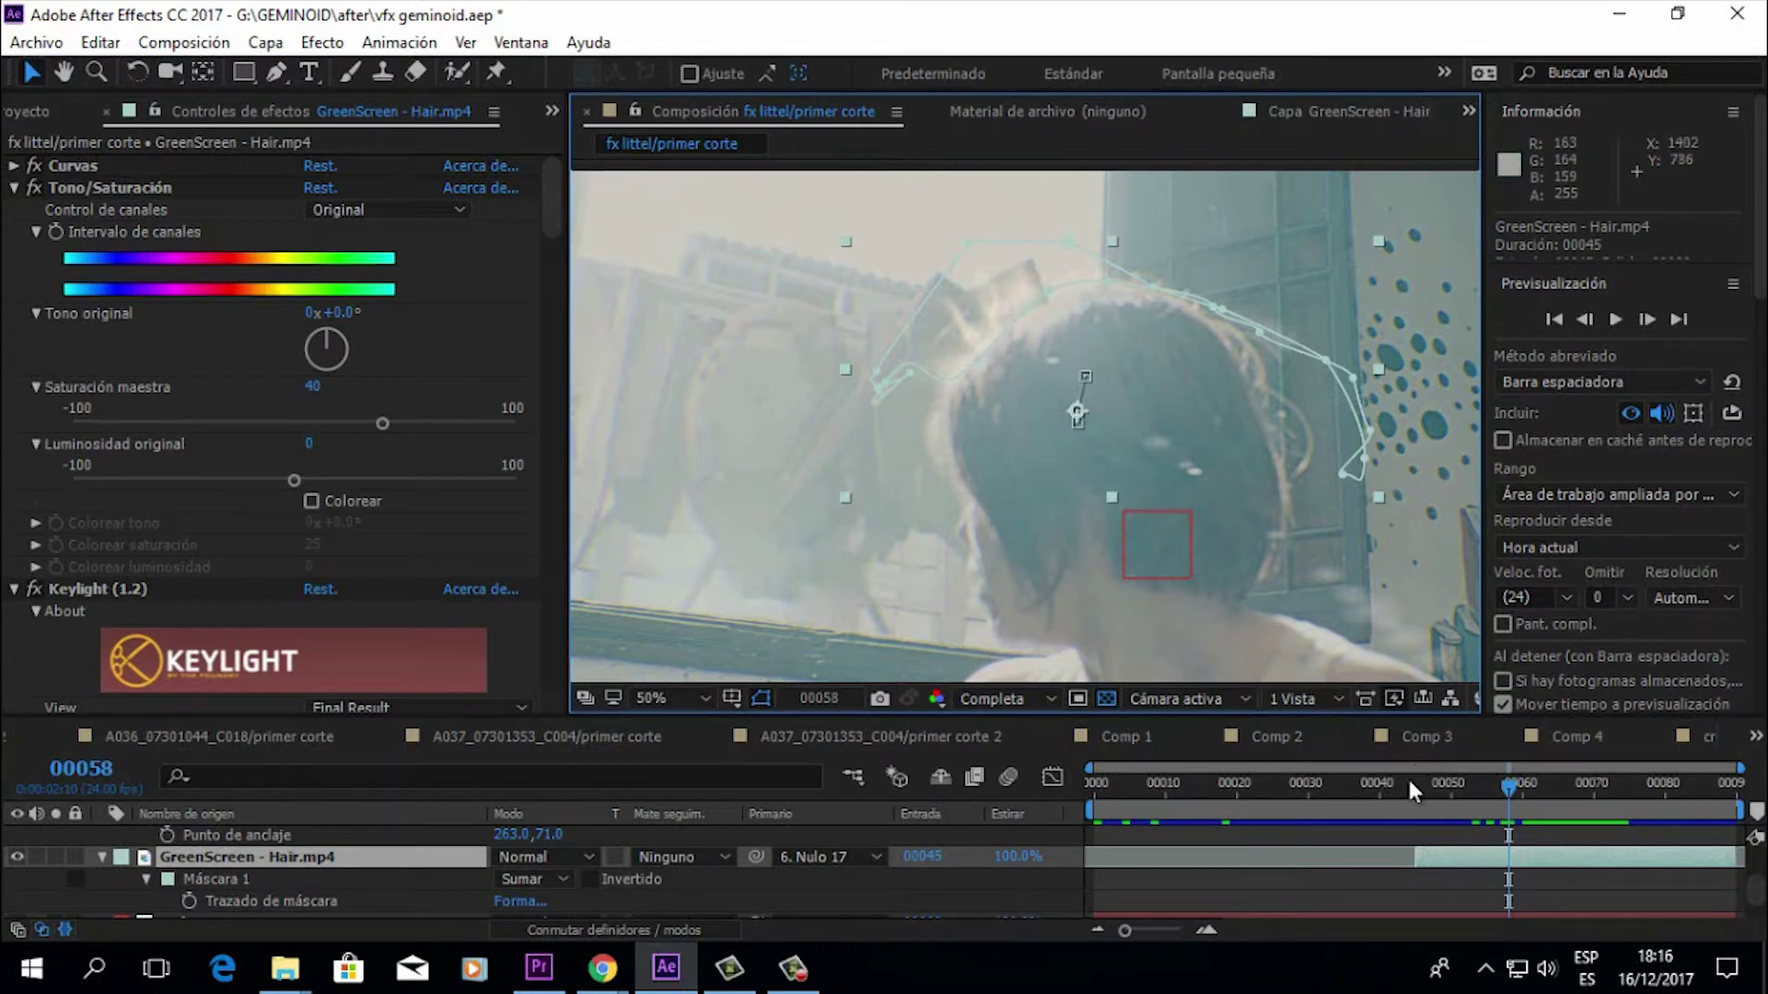
drag(1515, 794, 1615, 815)
Step: Examine the fx littel/primer corte.prproj layer and the GreenScreen - Hair layer starting at frame 00071, and move to frame 00075
scroll(1248, 877, down, 2)
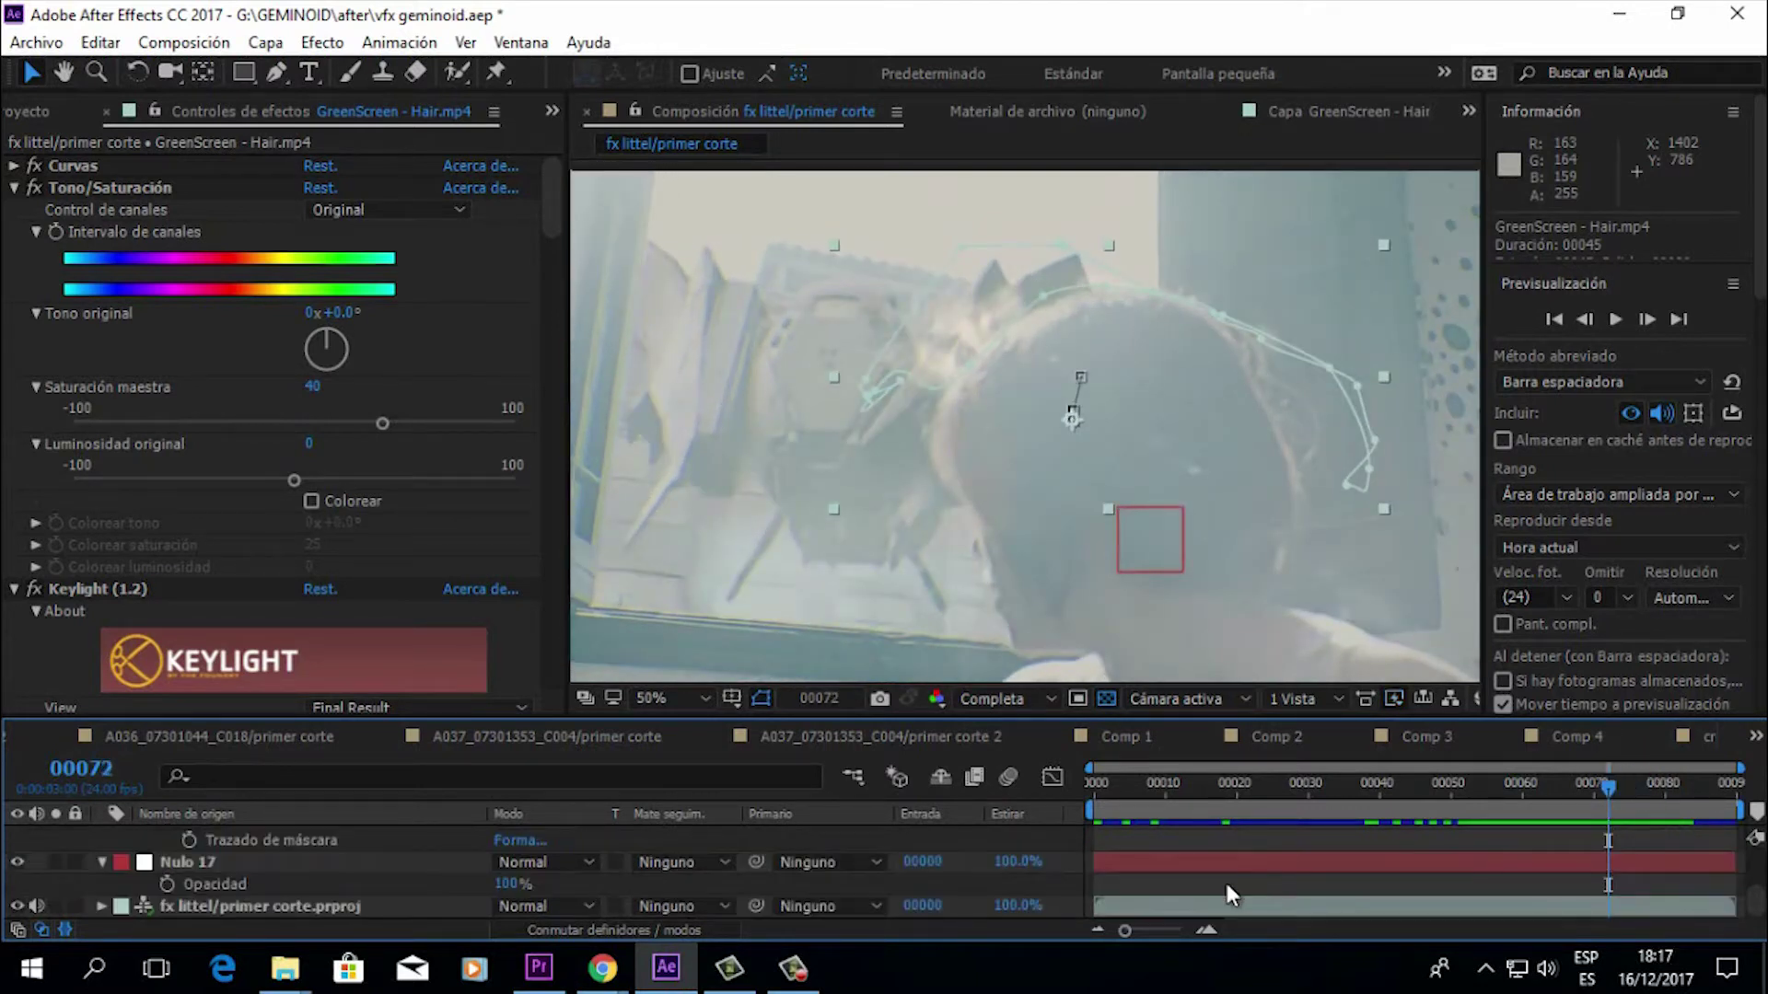
click(322, 906)
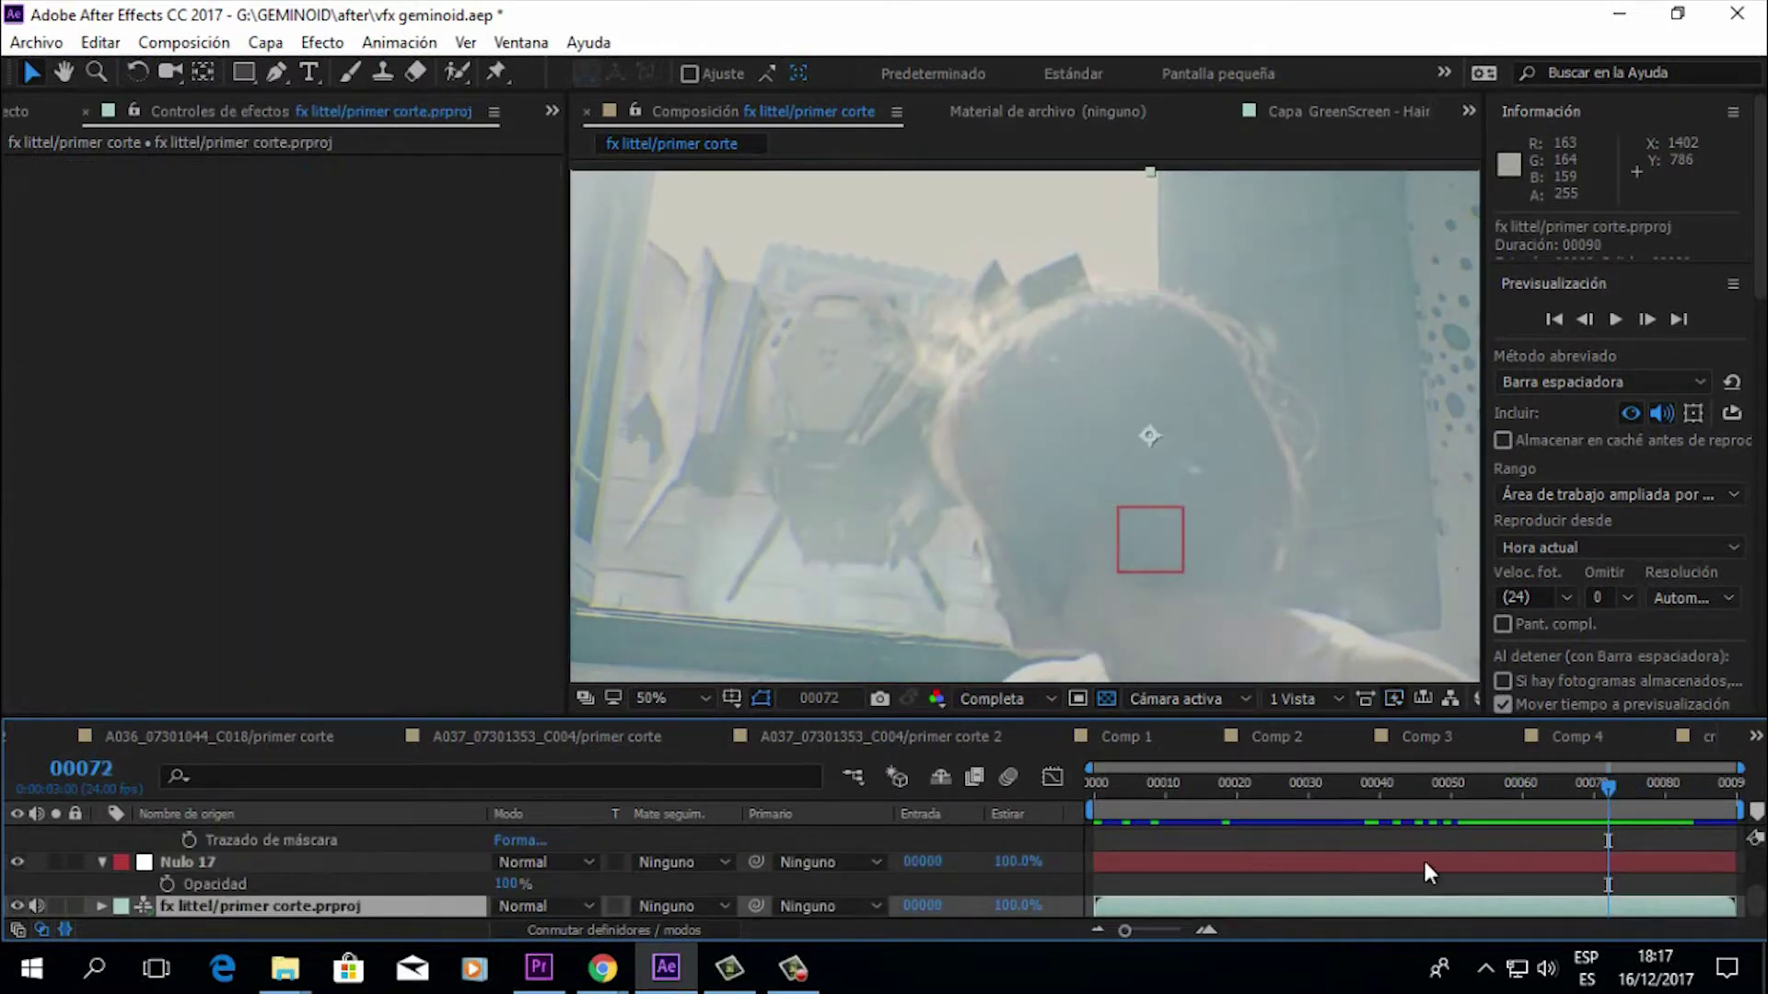
scroll(1465, 875, down, 3)
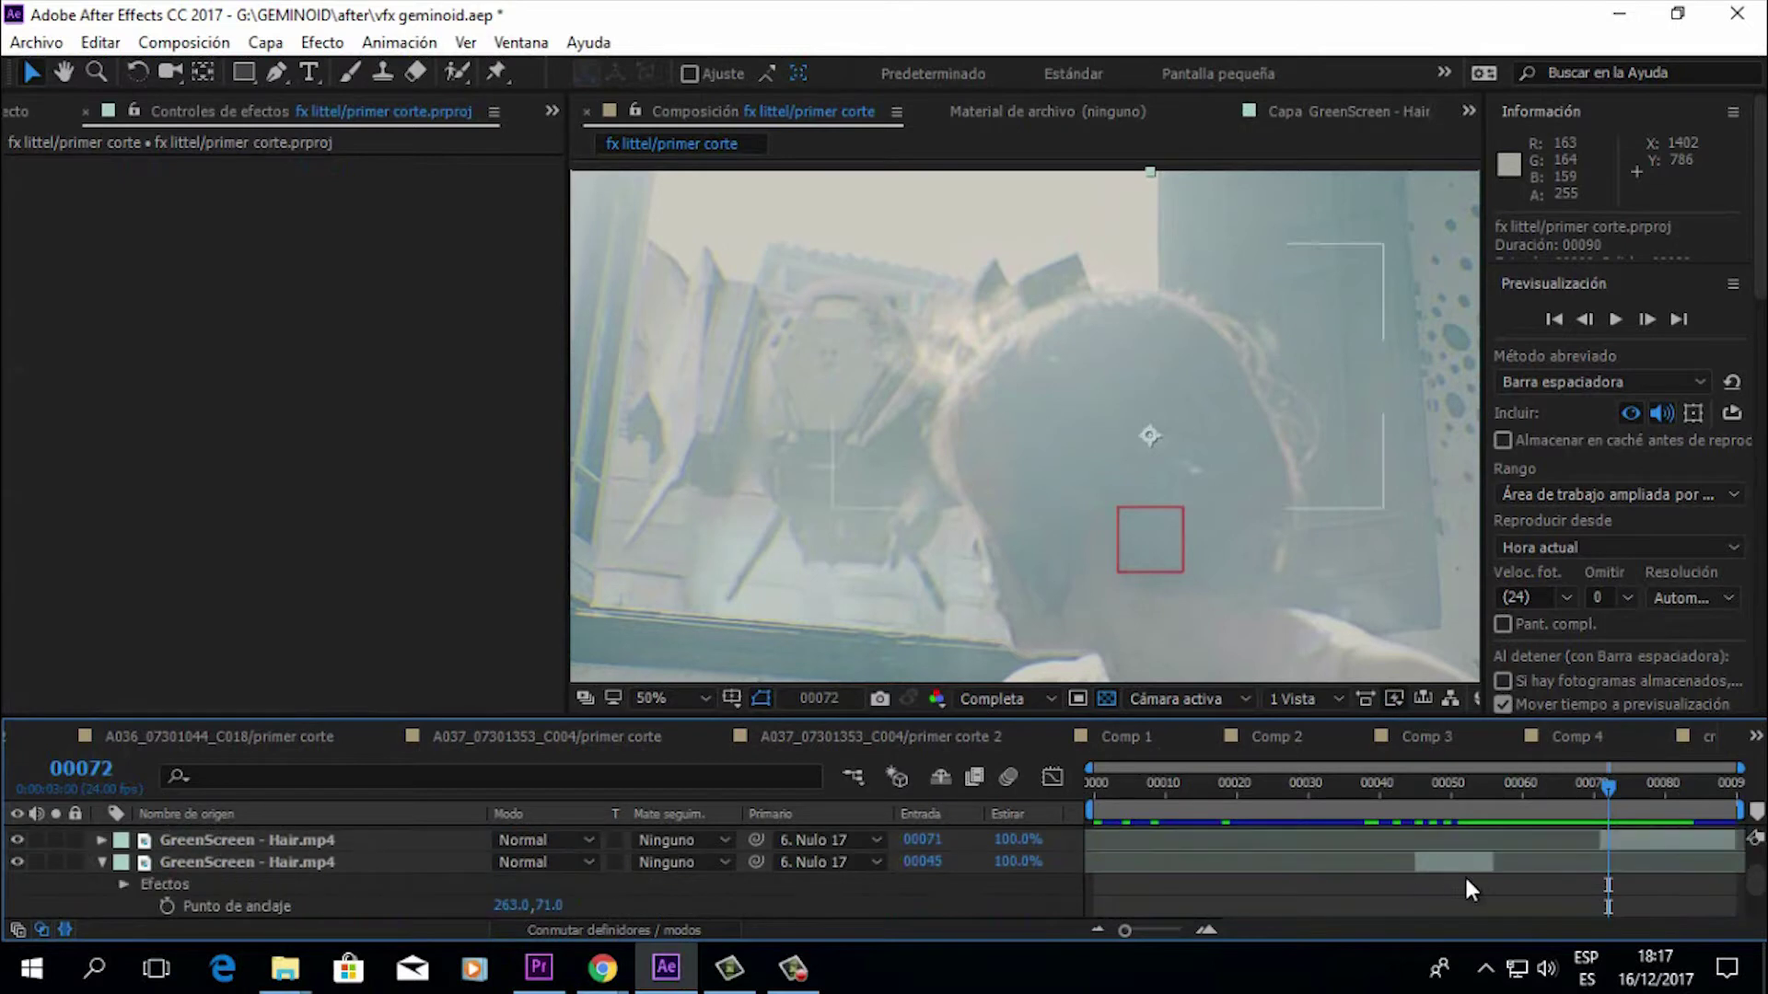
click(1636, 863)
click(1646, 907)
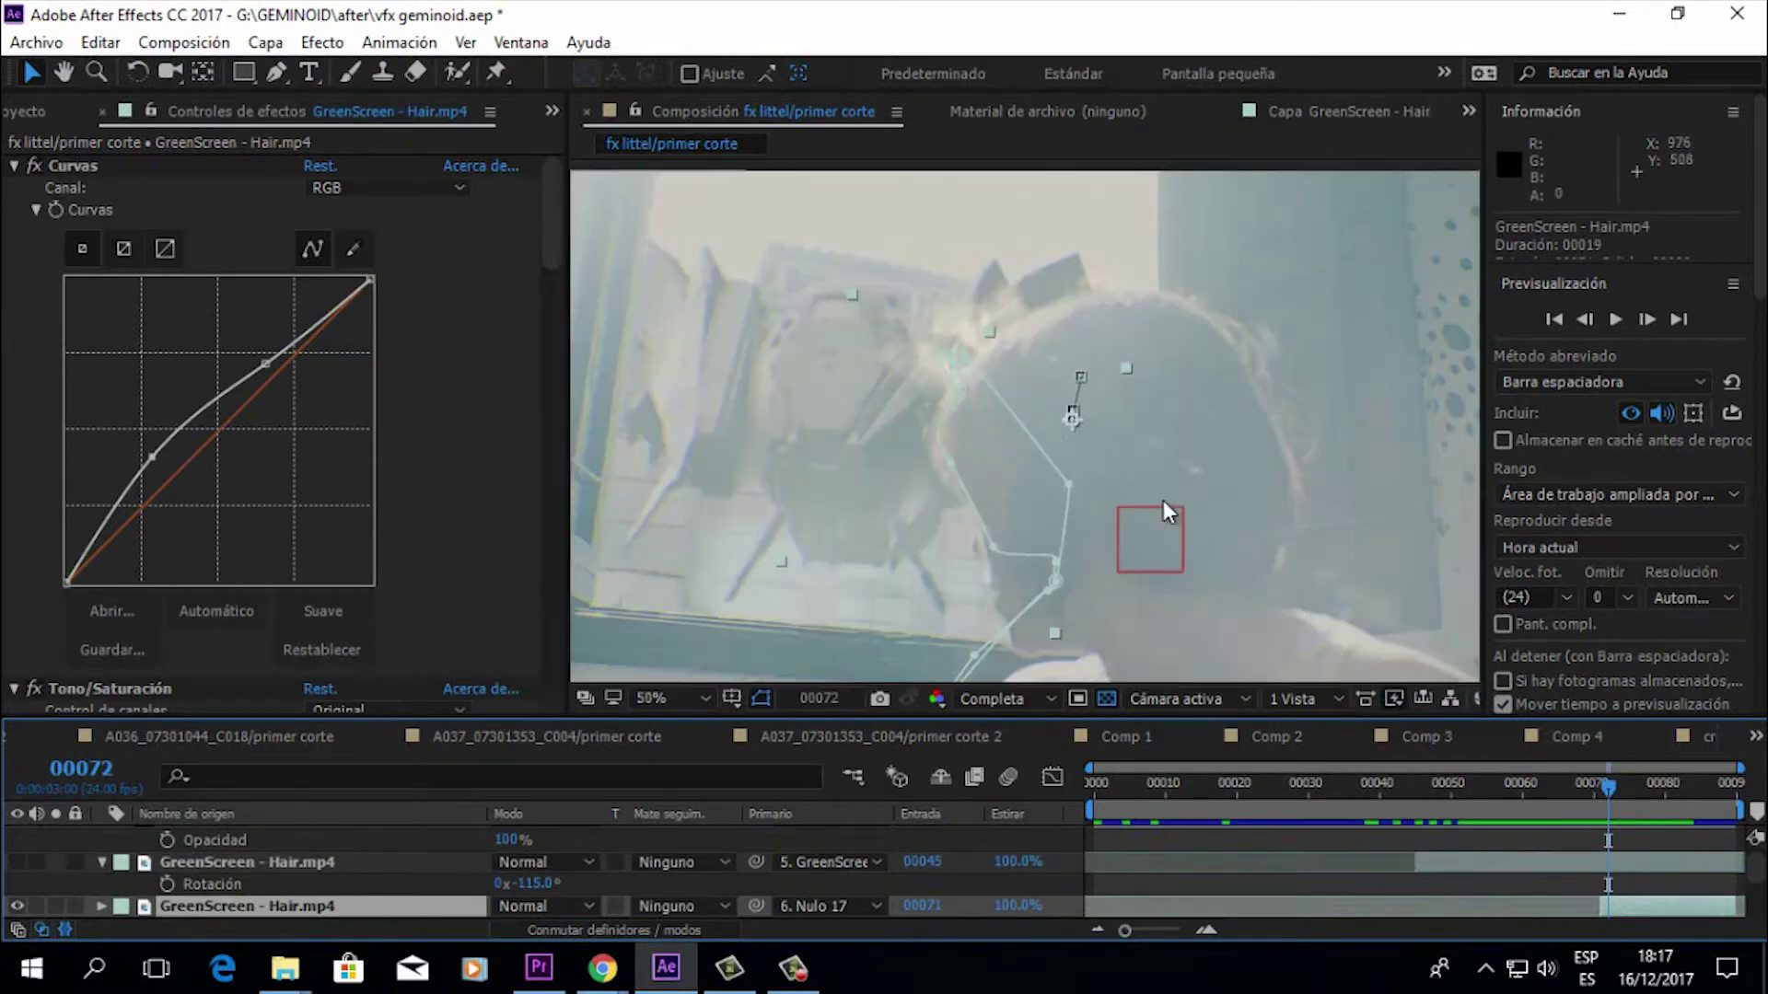
drag(1206, 536, 1145, 529)
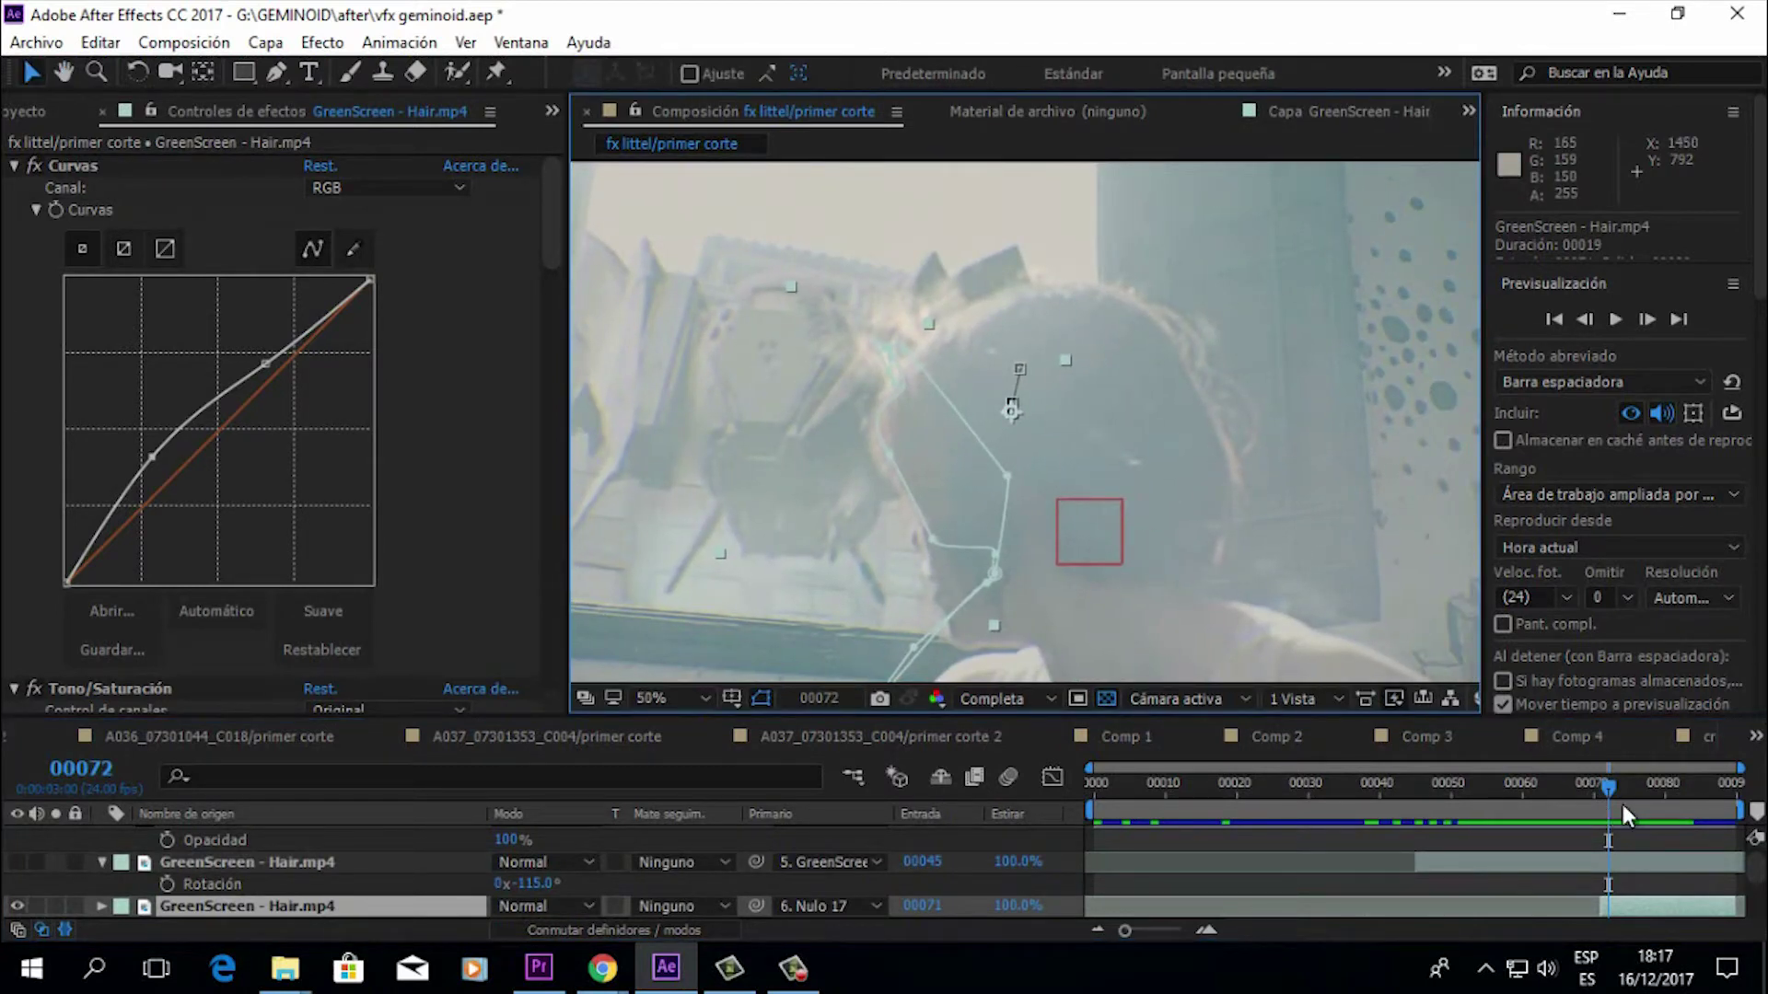
mouse_move(1617, 786)
mouse_down()
mouse_move(1656, 780)
mouse_move(1631, 785)
mouse_up()
scroll(334, 844, down, 1)
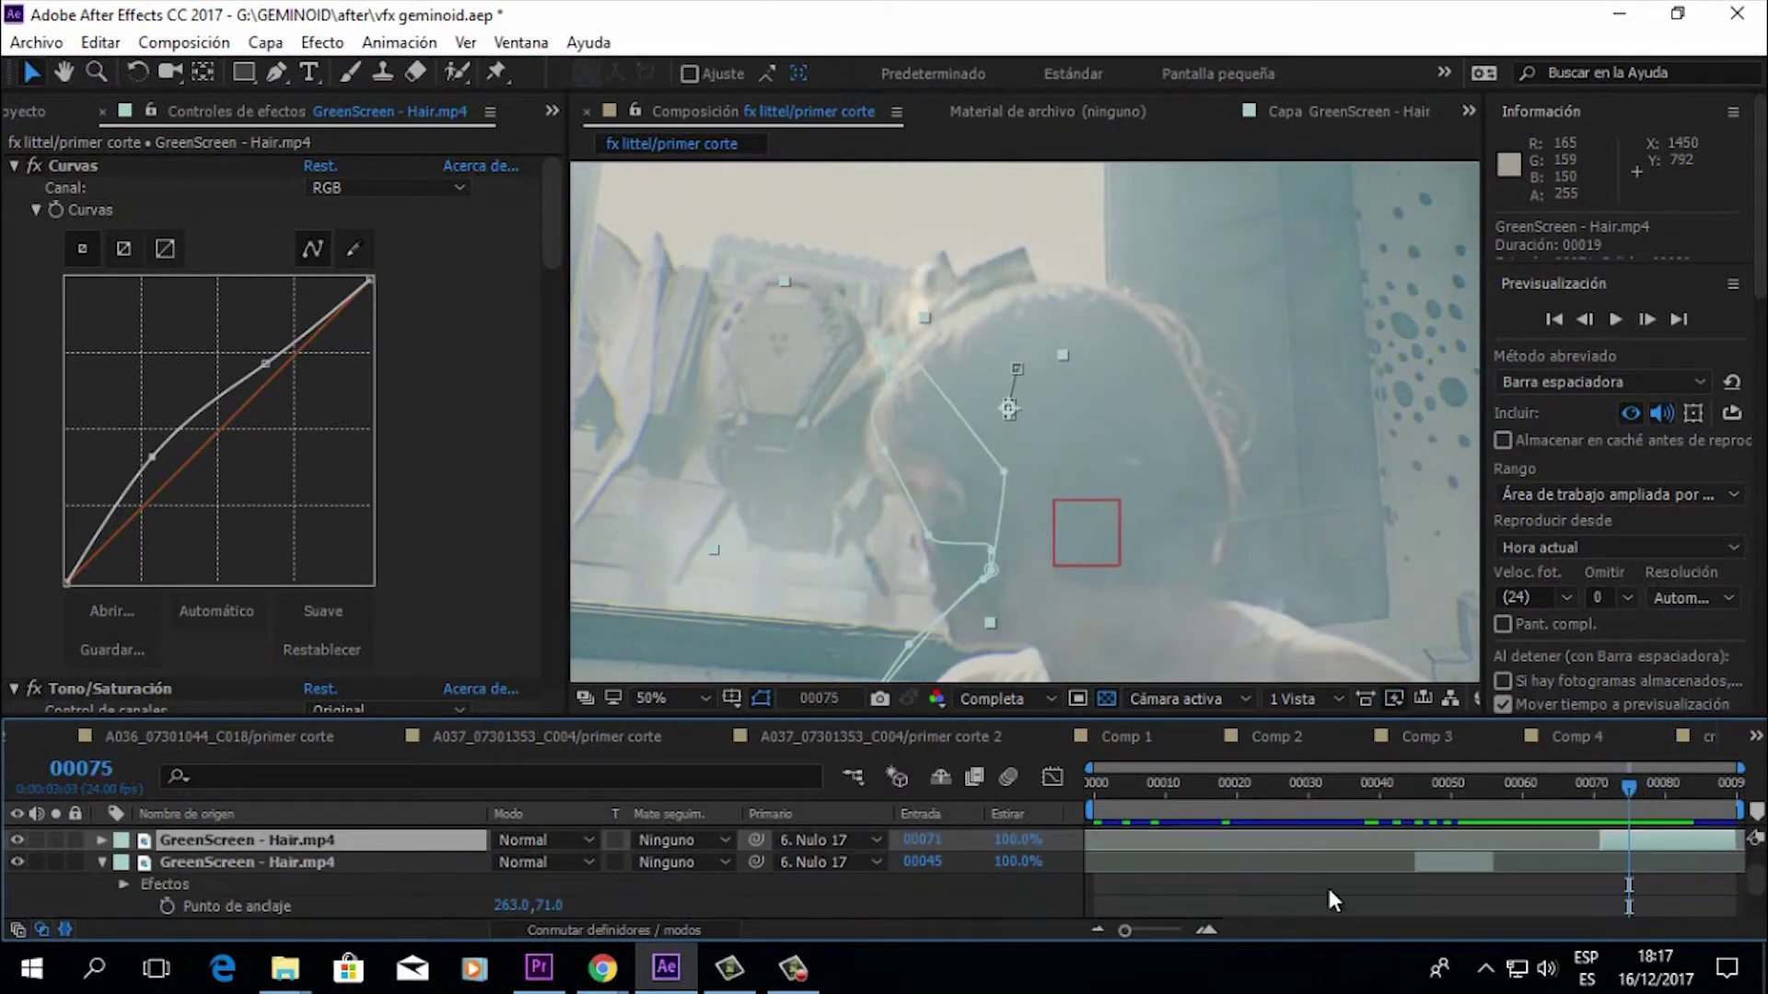
Step: Reveal the Nulo 17 layer's Posición and Escala keyframes to examine the tracking data the hair layers follow
scroll(1152, 888, up, 2)
scroll(361, 863, up, 3)
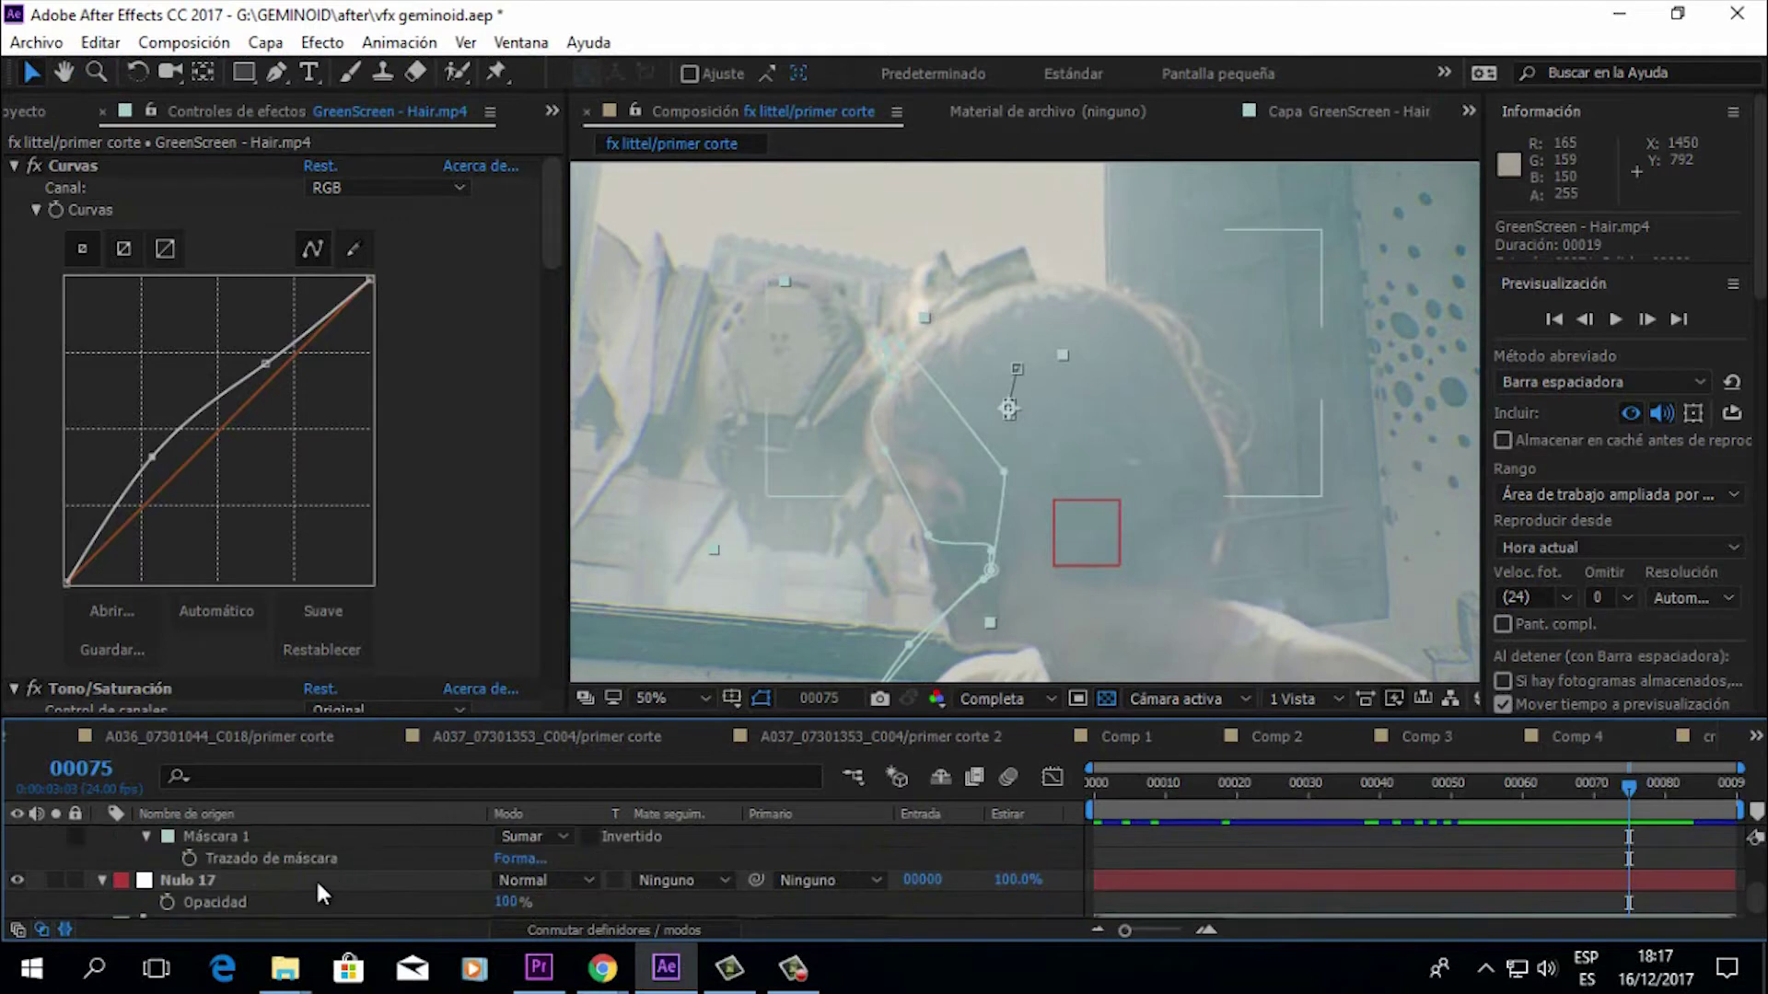
click(300, 881)
key(u)
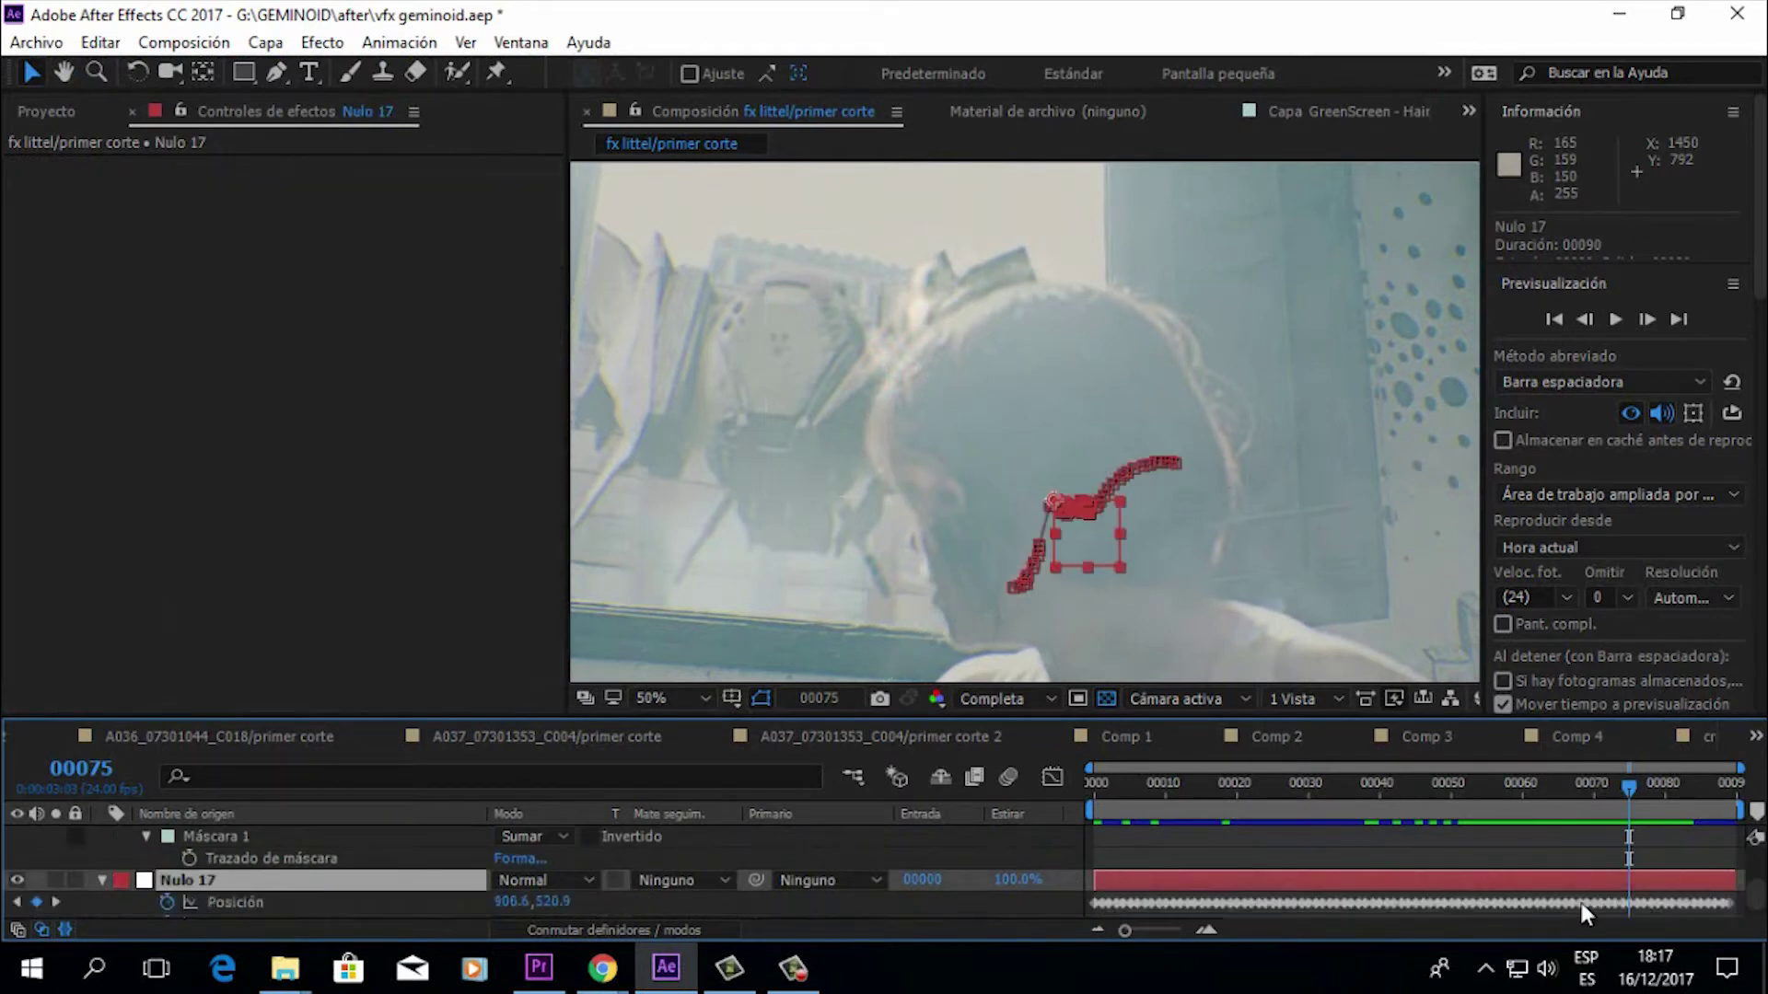
scroll(1570, 898, down, 1)
mouse_move(1627, 792)
mouse_down()
mouse_move(1168, 786)
mouse_move(1629, 774)
mouse_up()
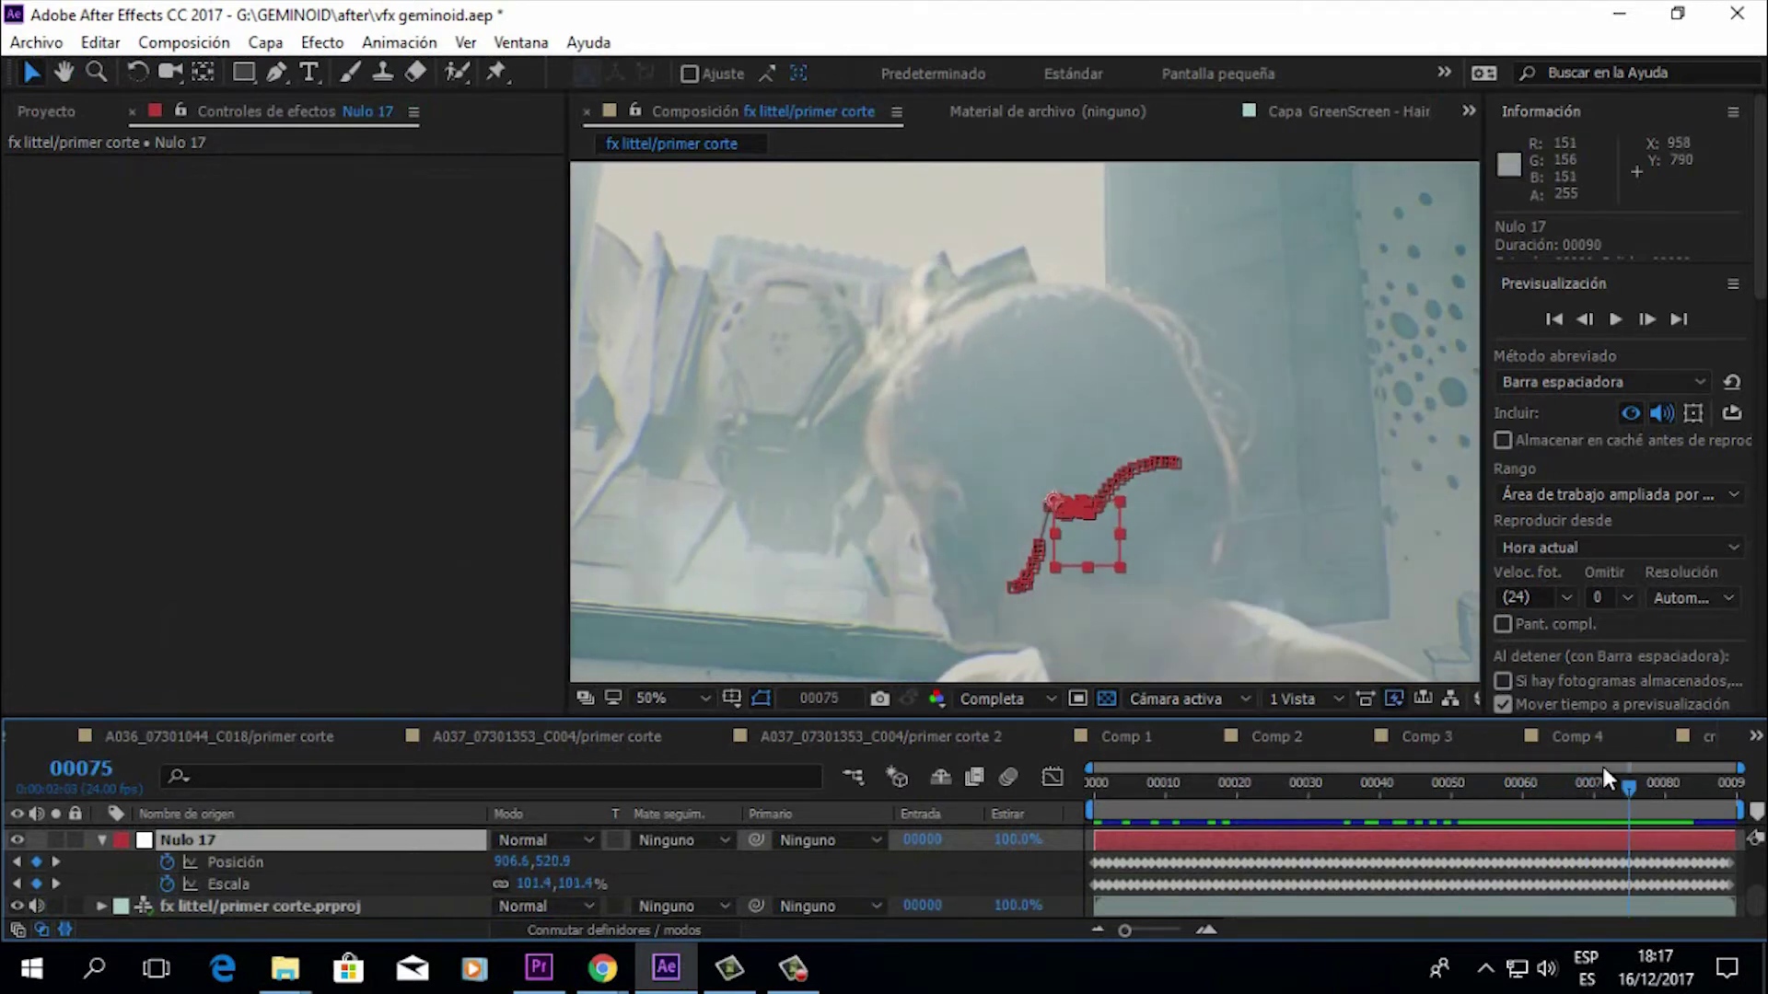
Step: Select the GreenScreen - Hair layer starting at frame 00071 and compare the head at frames 00064 and 00076
scroll(1593, 884, up, 3)
click(1643, 881)
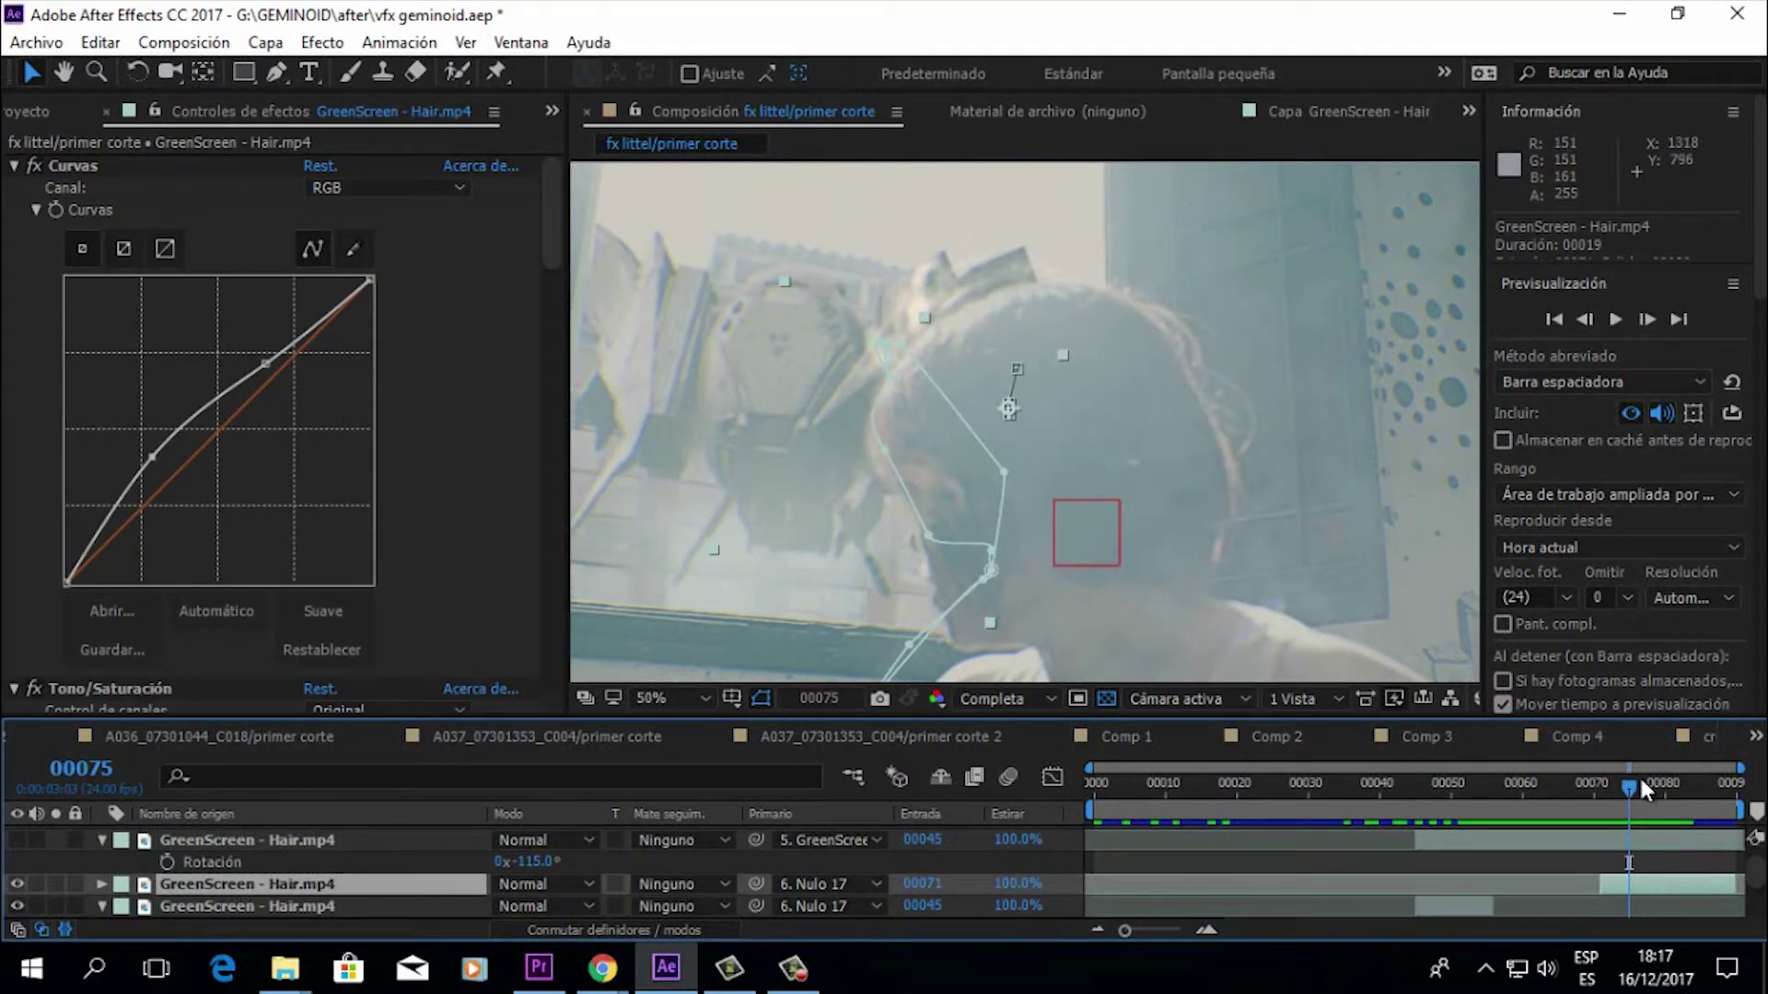
drag(1632, 790, 1560, 790)
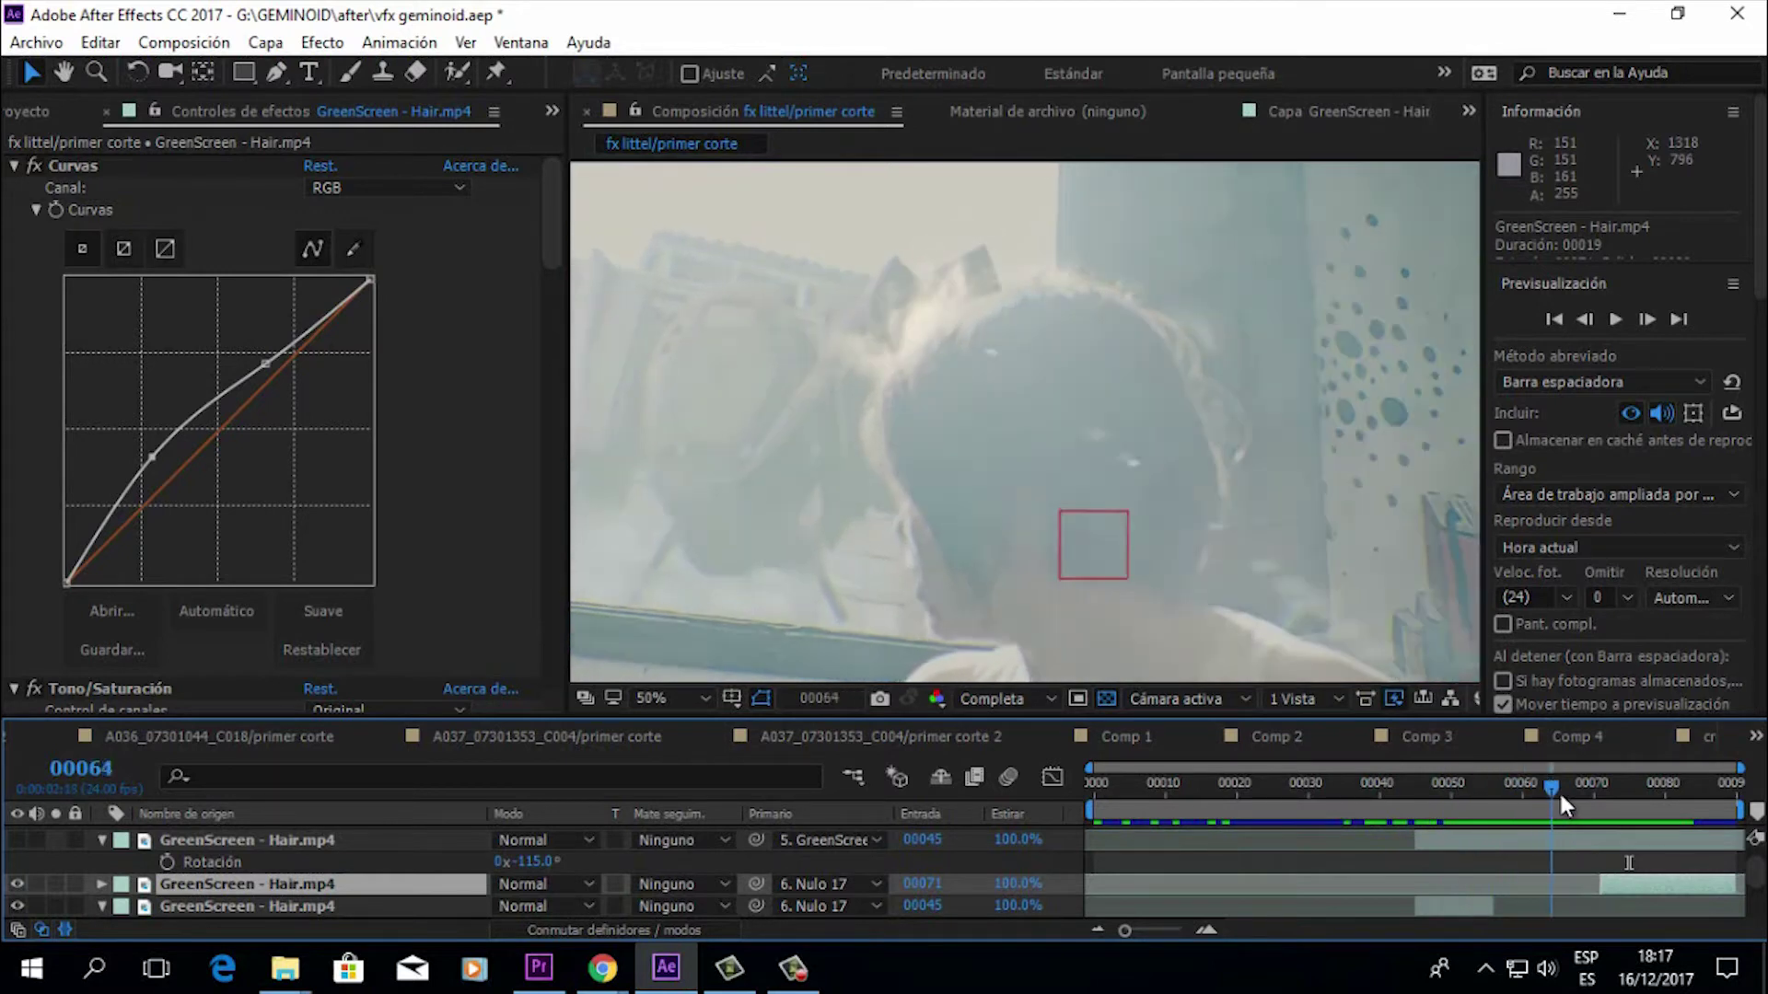
scroll(994, 464, down, 2)
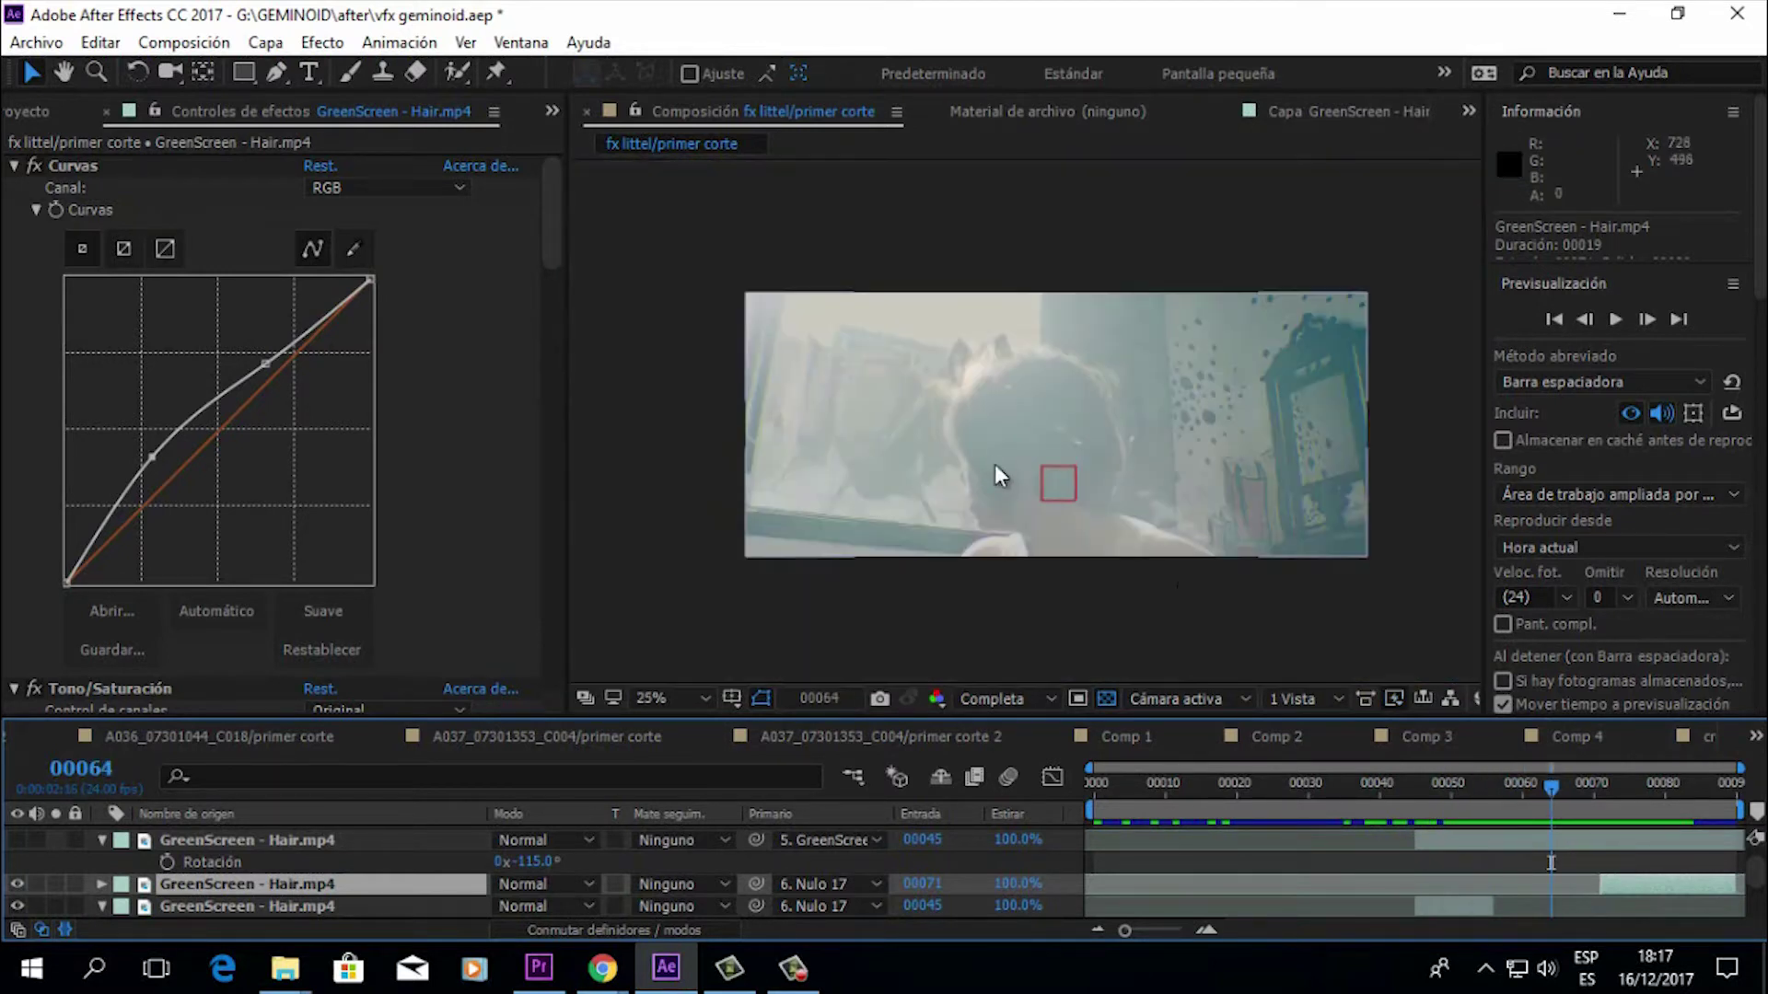
drag(1571, 799, 1643, 792)
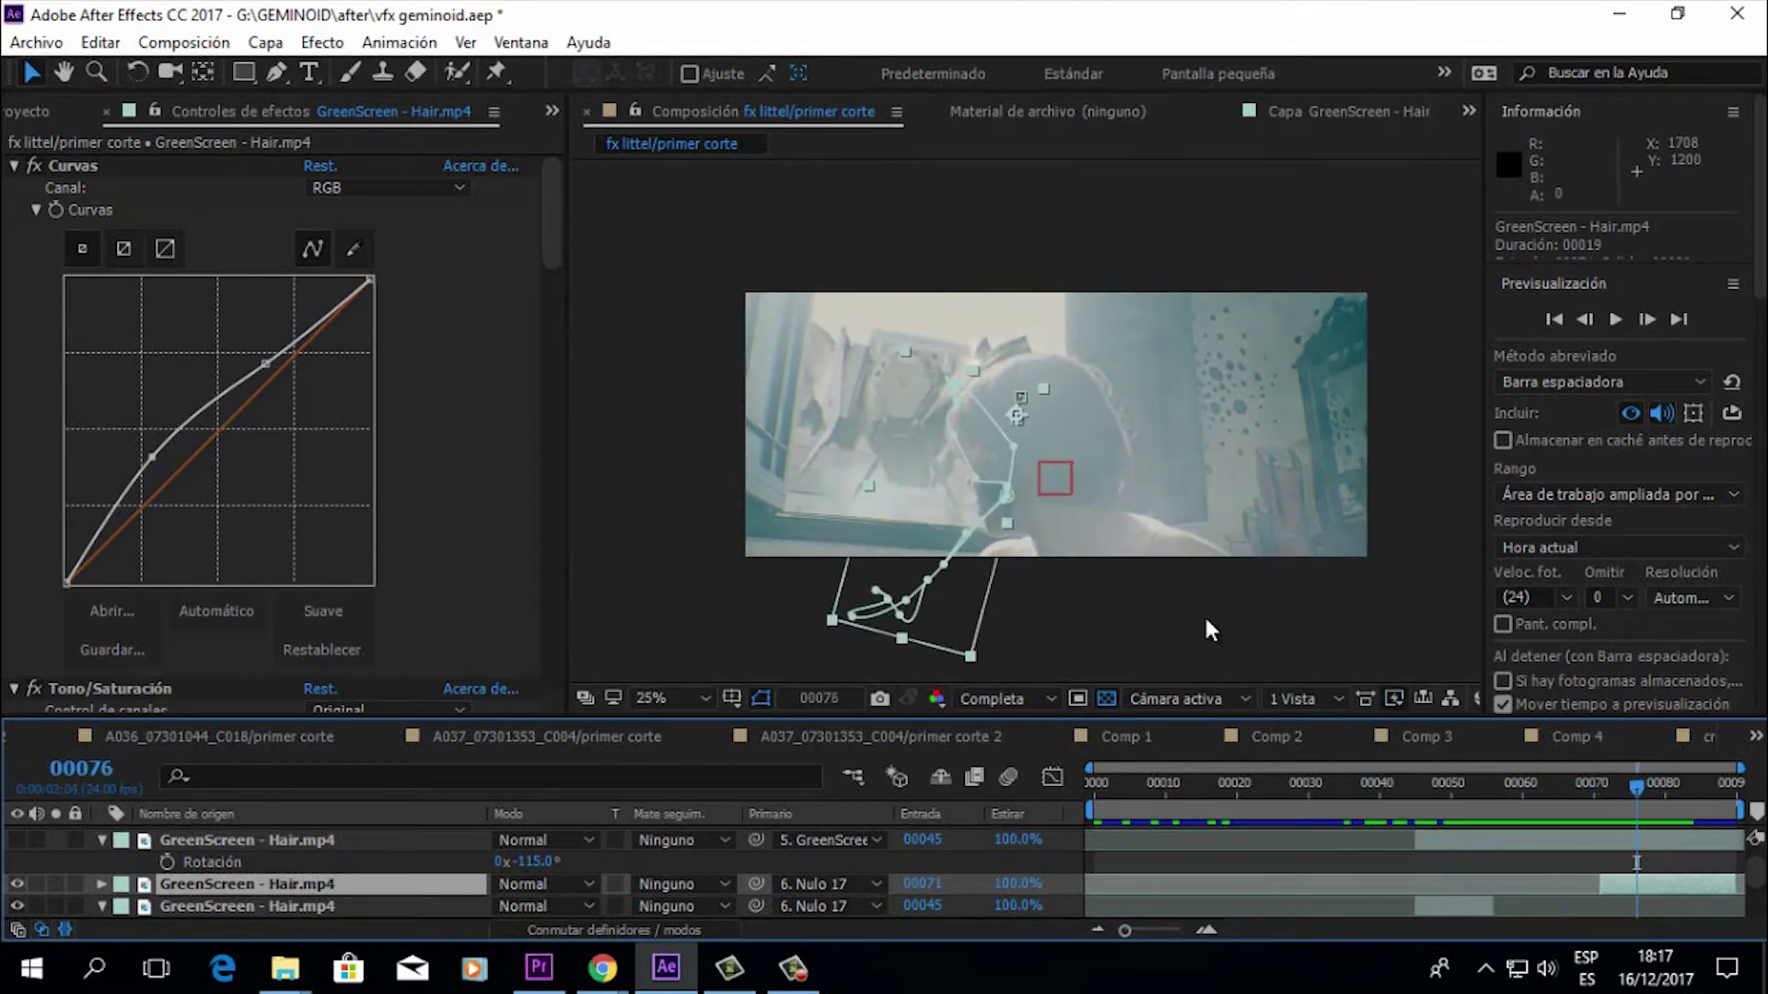
scroll(1202, 614, up, 2)
mouse_move(1652, 799)
mouse_down()
mouse_move(1600, 788)
mouse_move(1676, 790)
mouse_move(1636, 790)
mouse_up()
Step: Deselect the hair layer, inspect the hair edge and its Tono/Saturación settings, and move to frame 00085 at 25%
click(1544, 864)
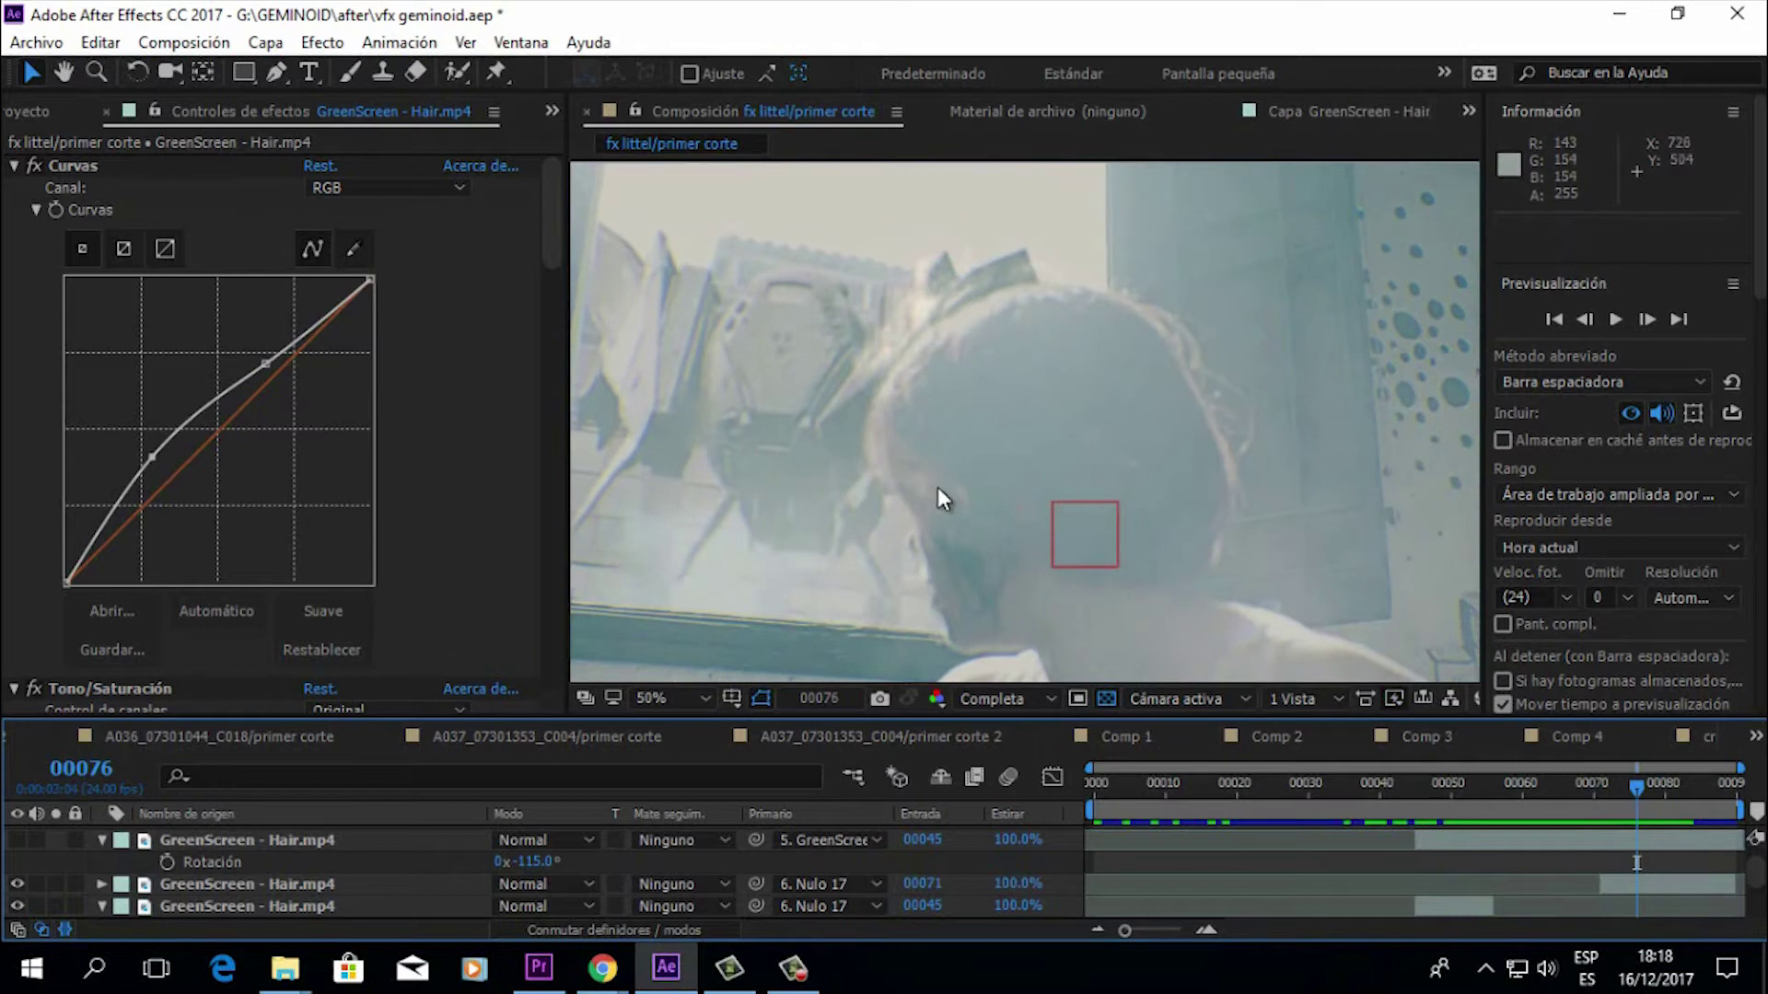
click(1649, 789)
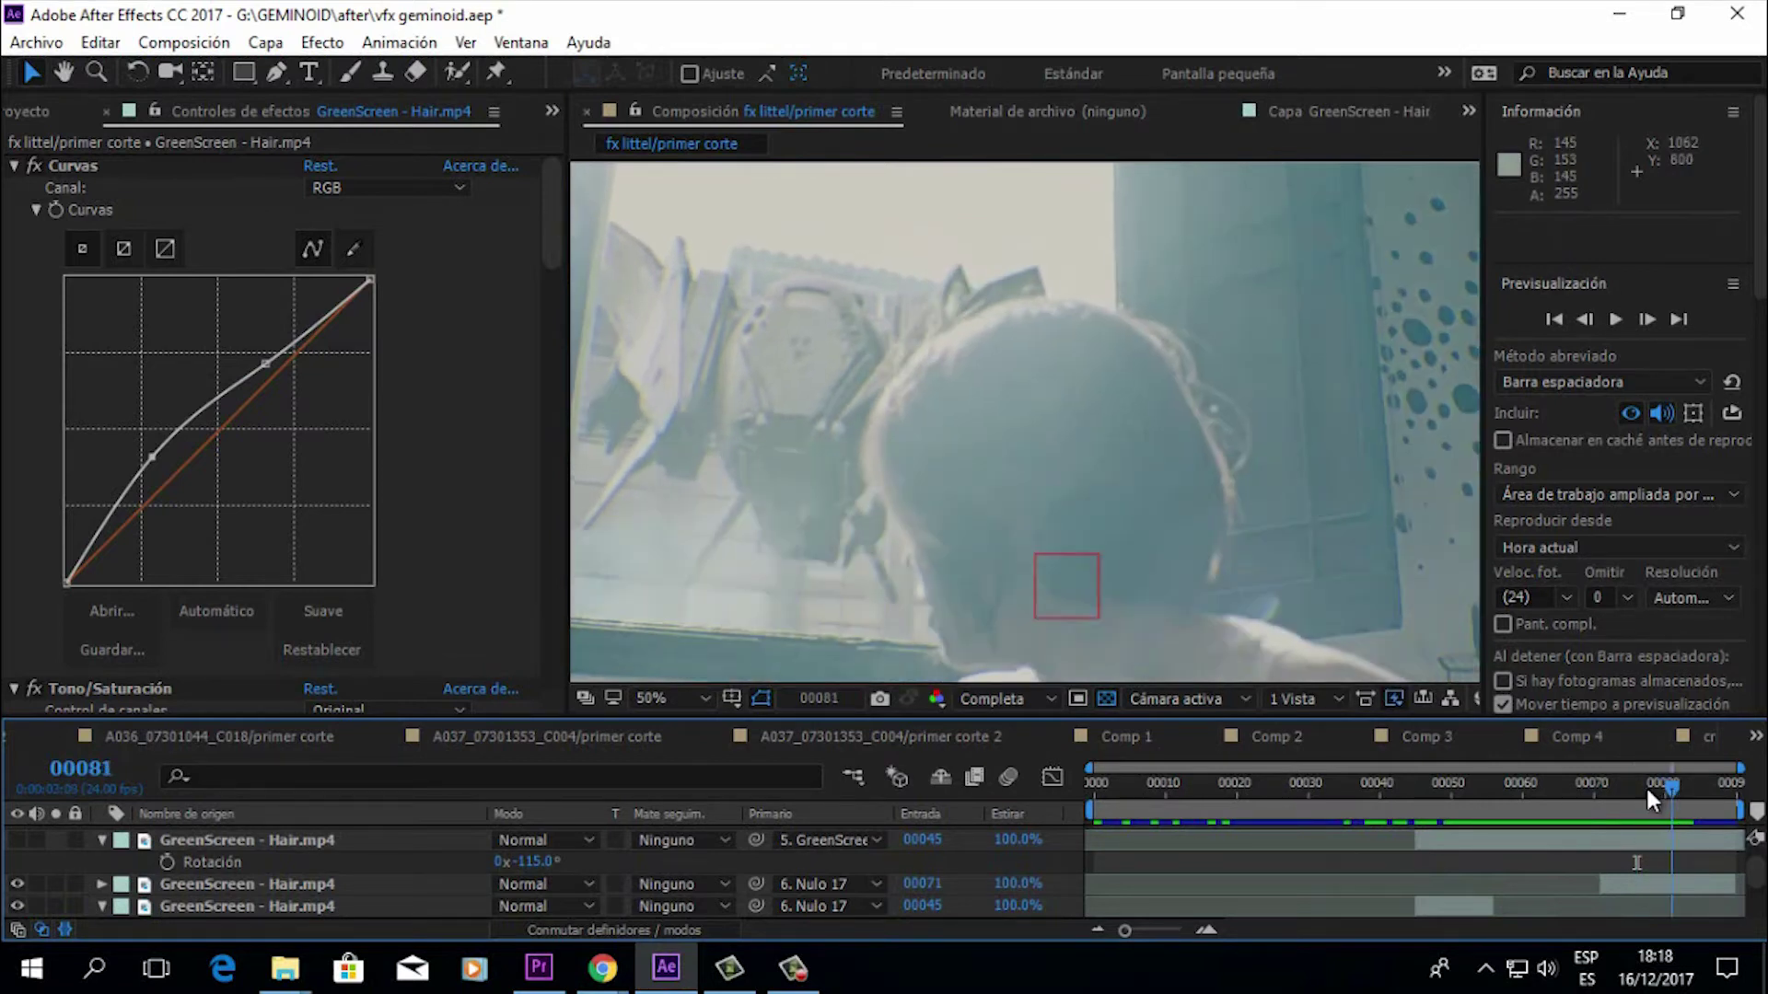
drag(545, 236, 547, 313)
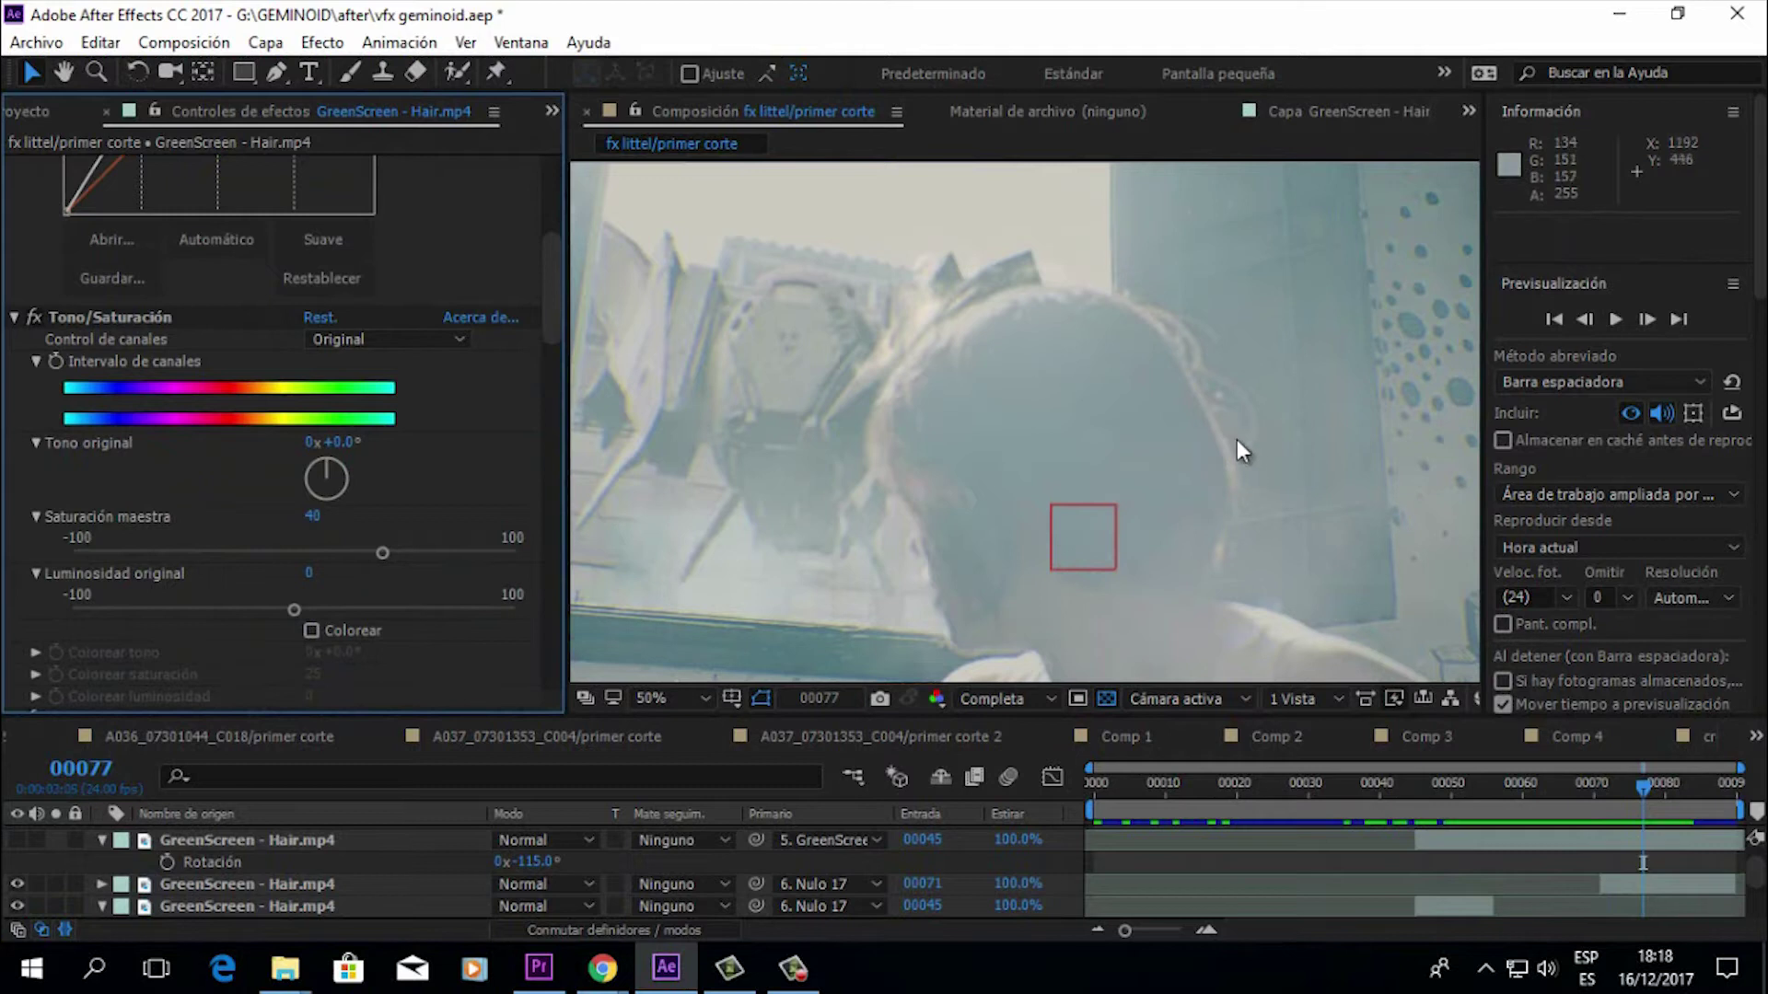
drag(1654, 790, 1564, 801)
drag(1518, 807, 1700, 777)
key(comma)
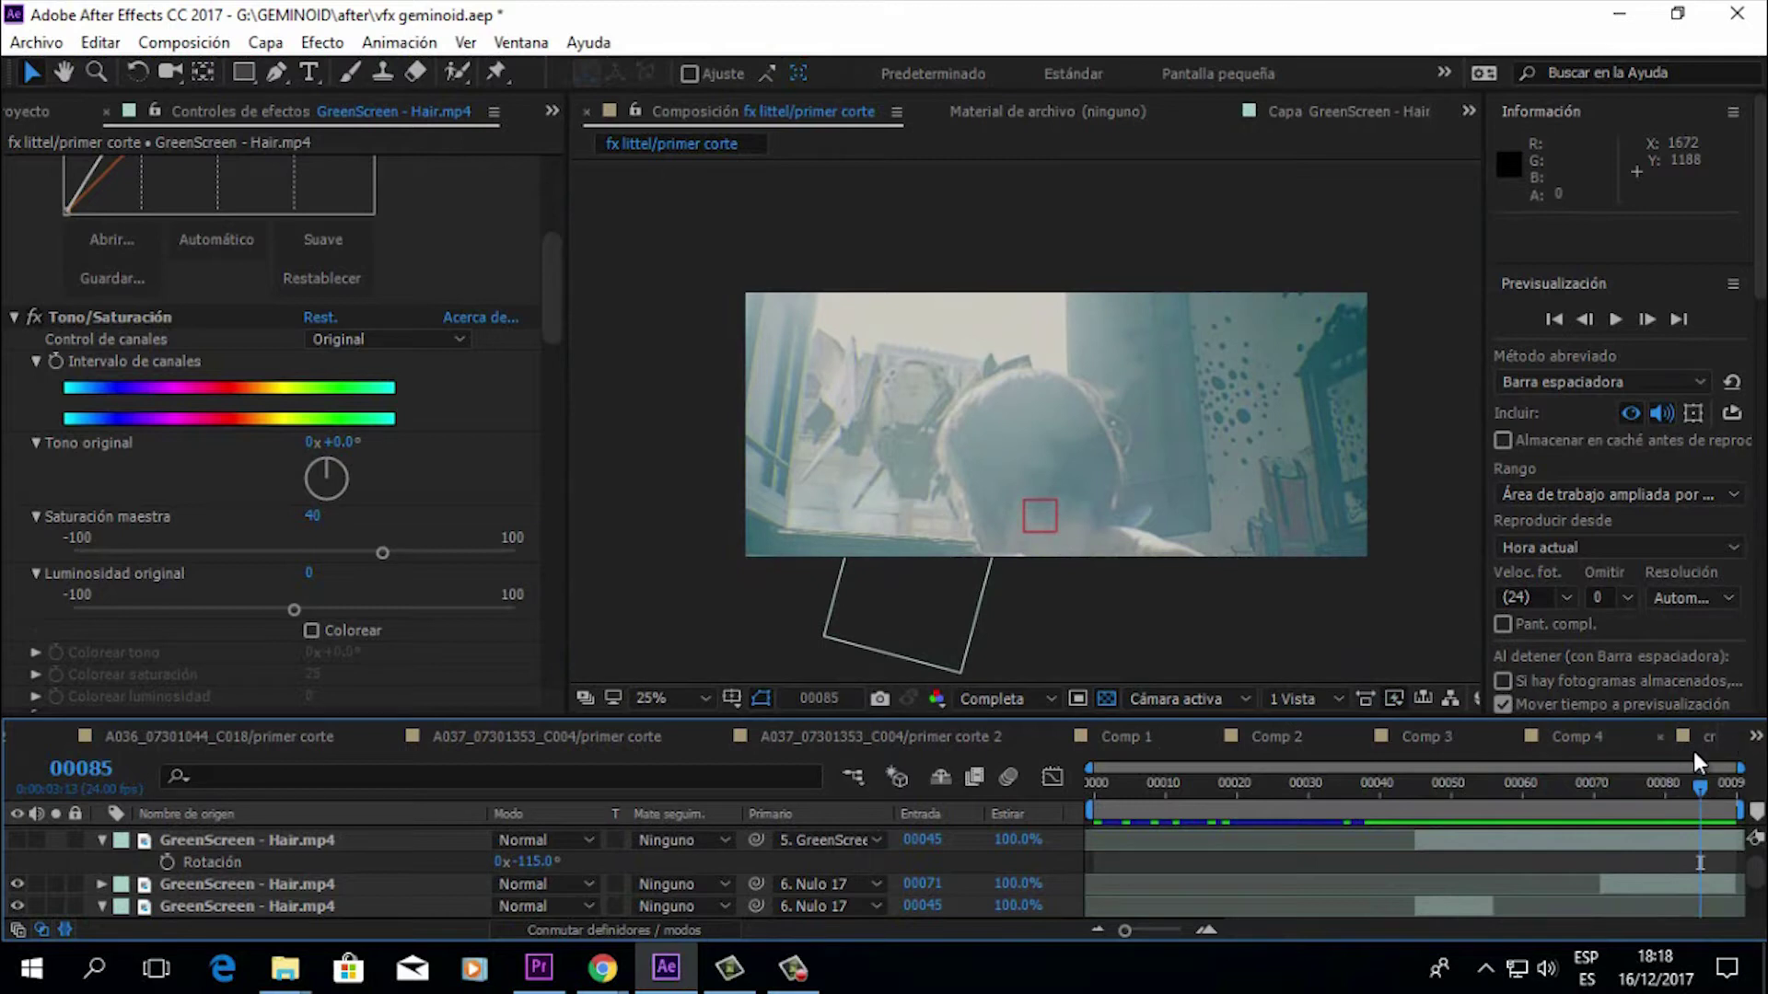
Step: Open the iltimooo composition and review the girl's shot at frames 00466 and 00463
click(1756, 735)
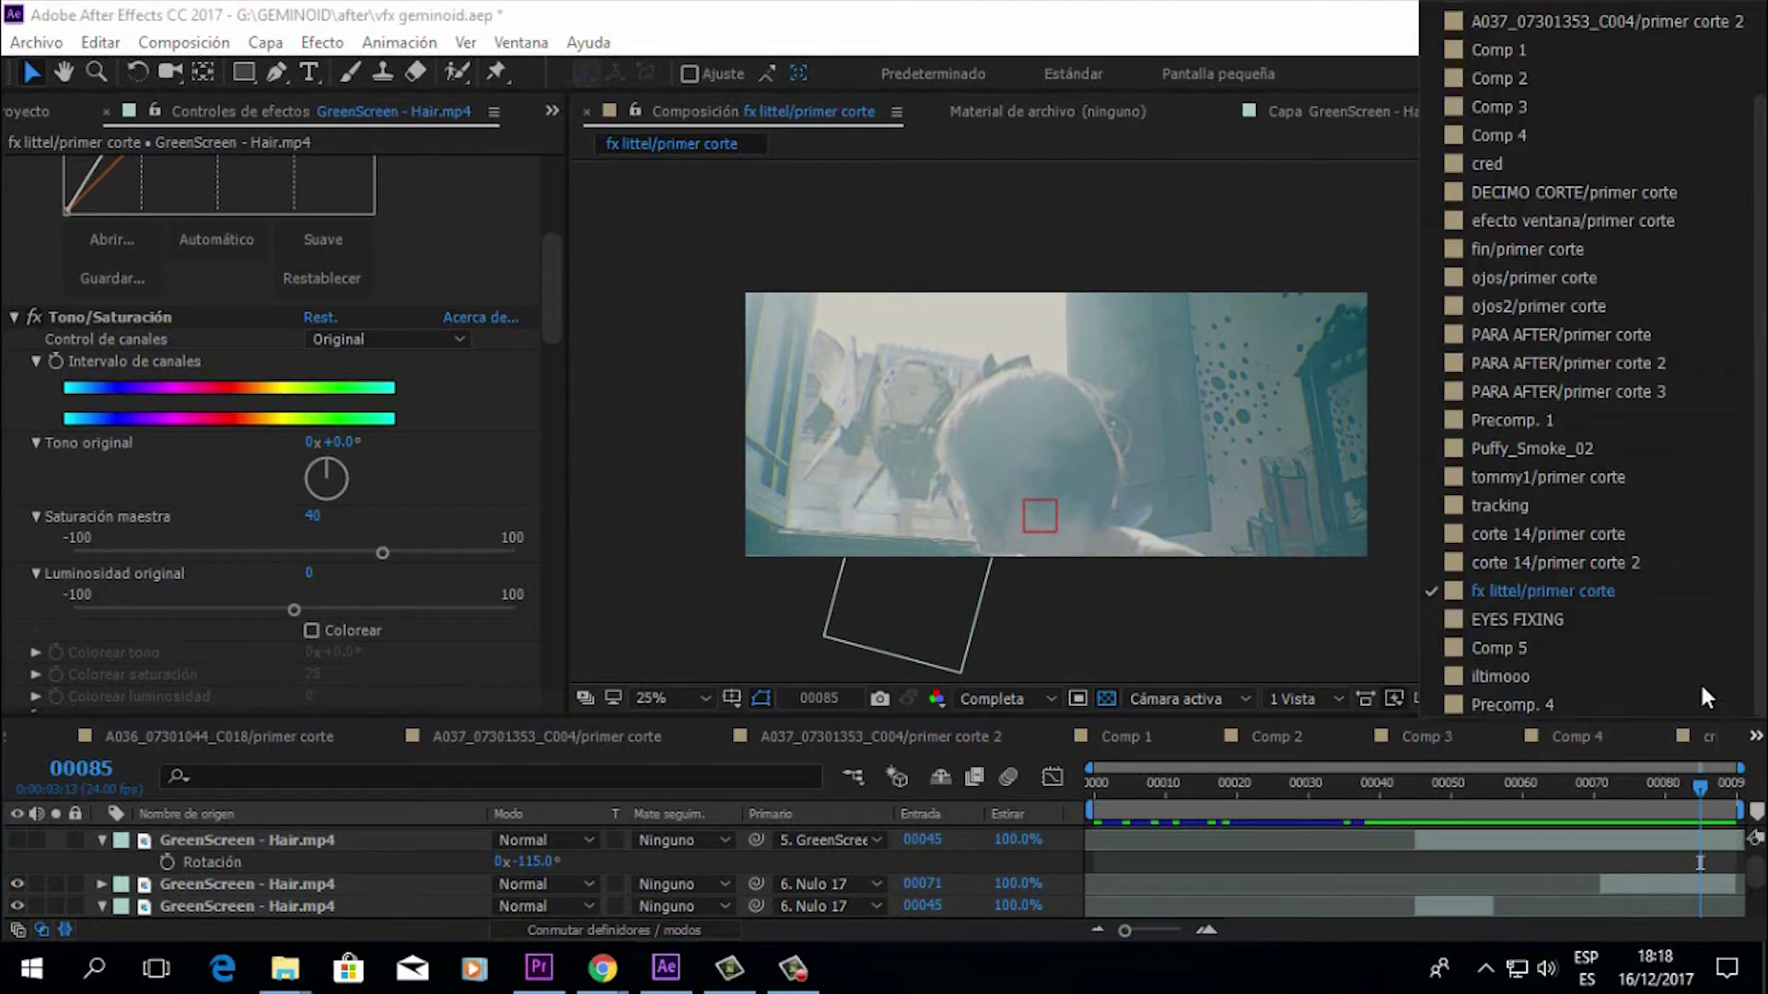
click(1547, 675)
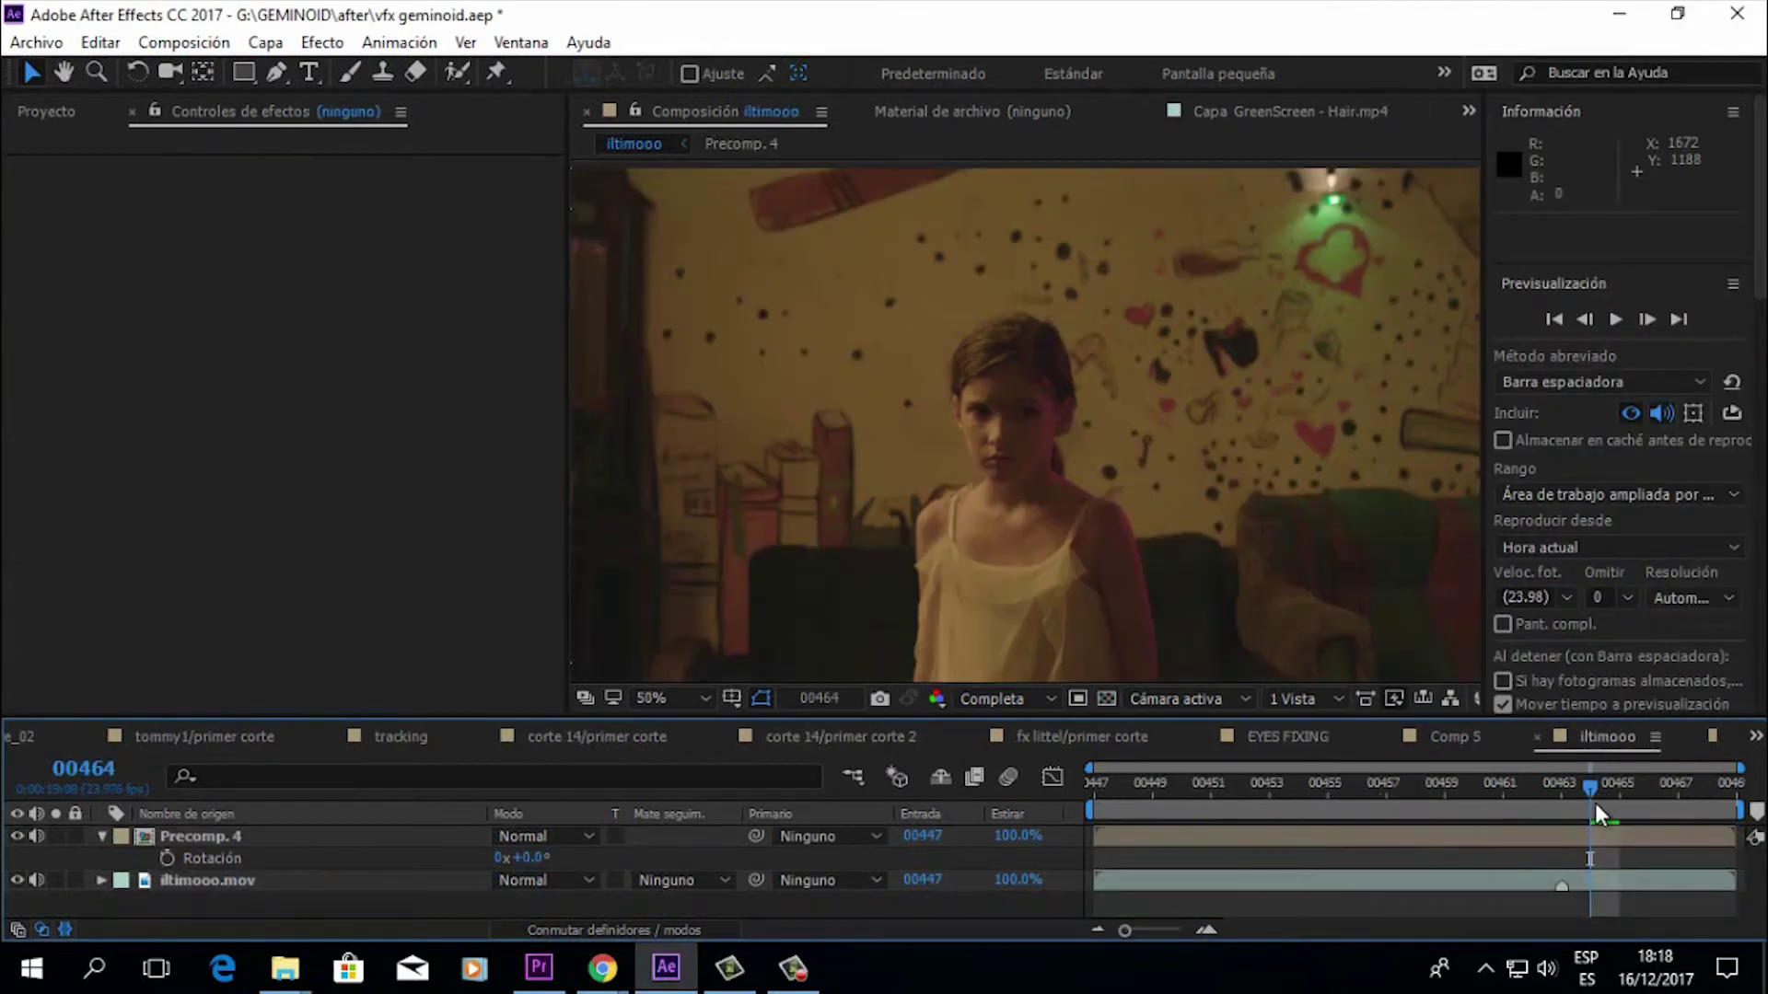
drag(1597, 798, 1652, 794)
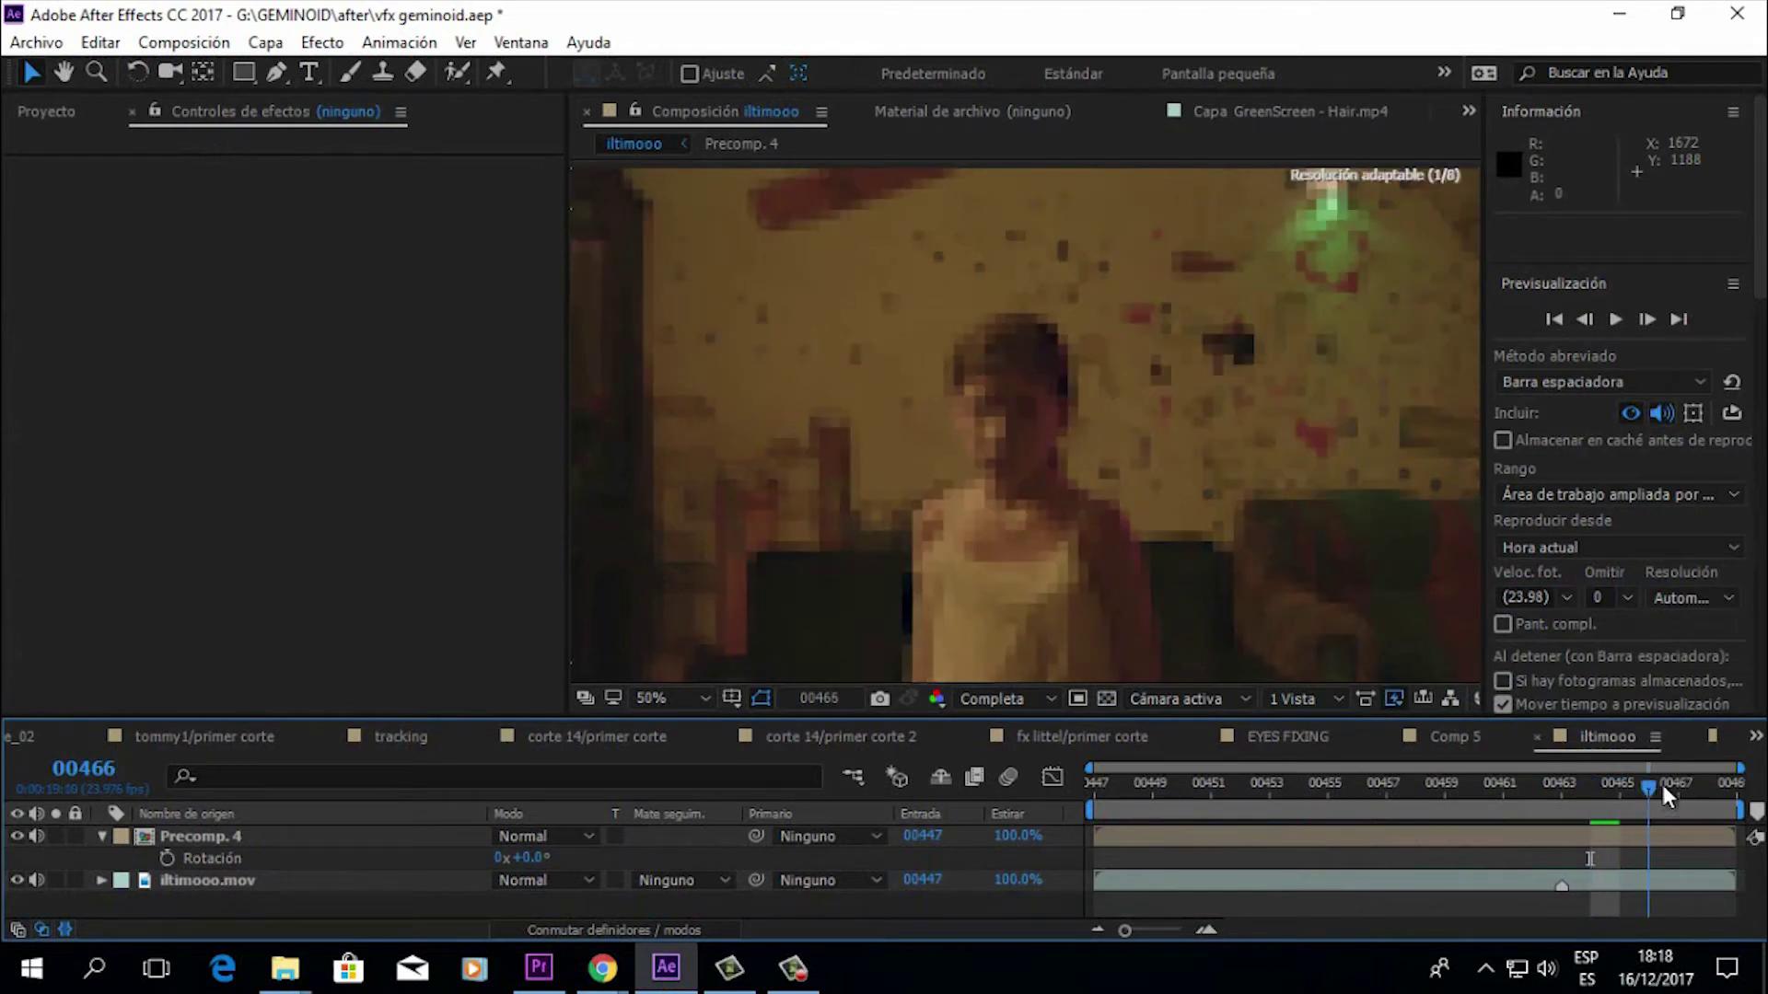
drag(1650, 792, 1562, 794)
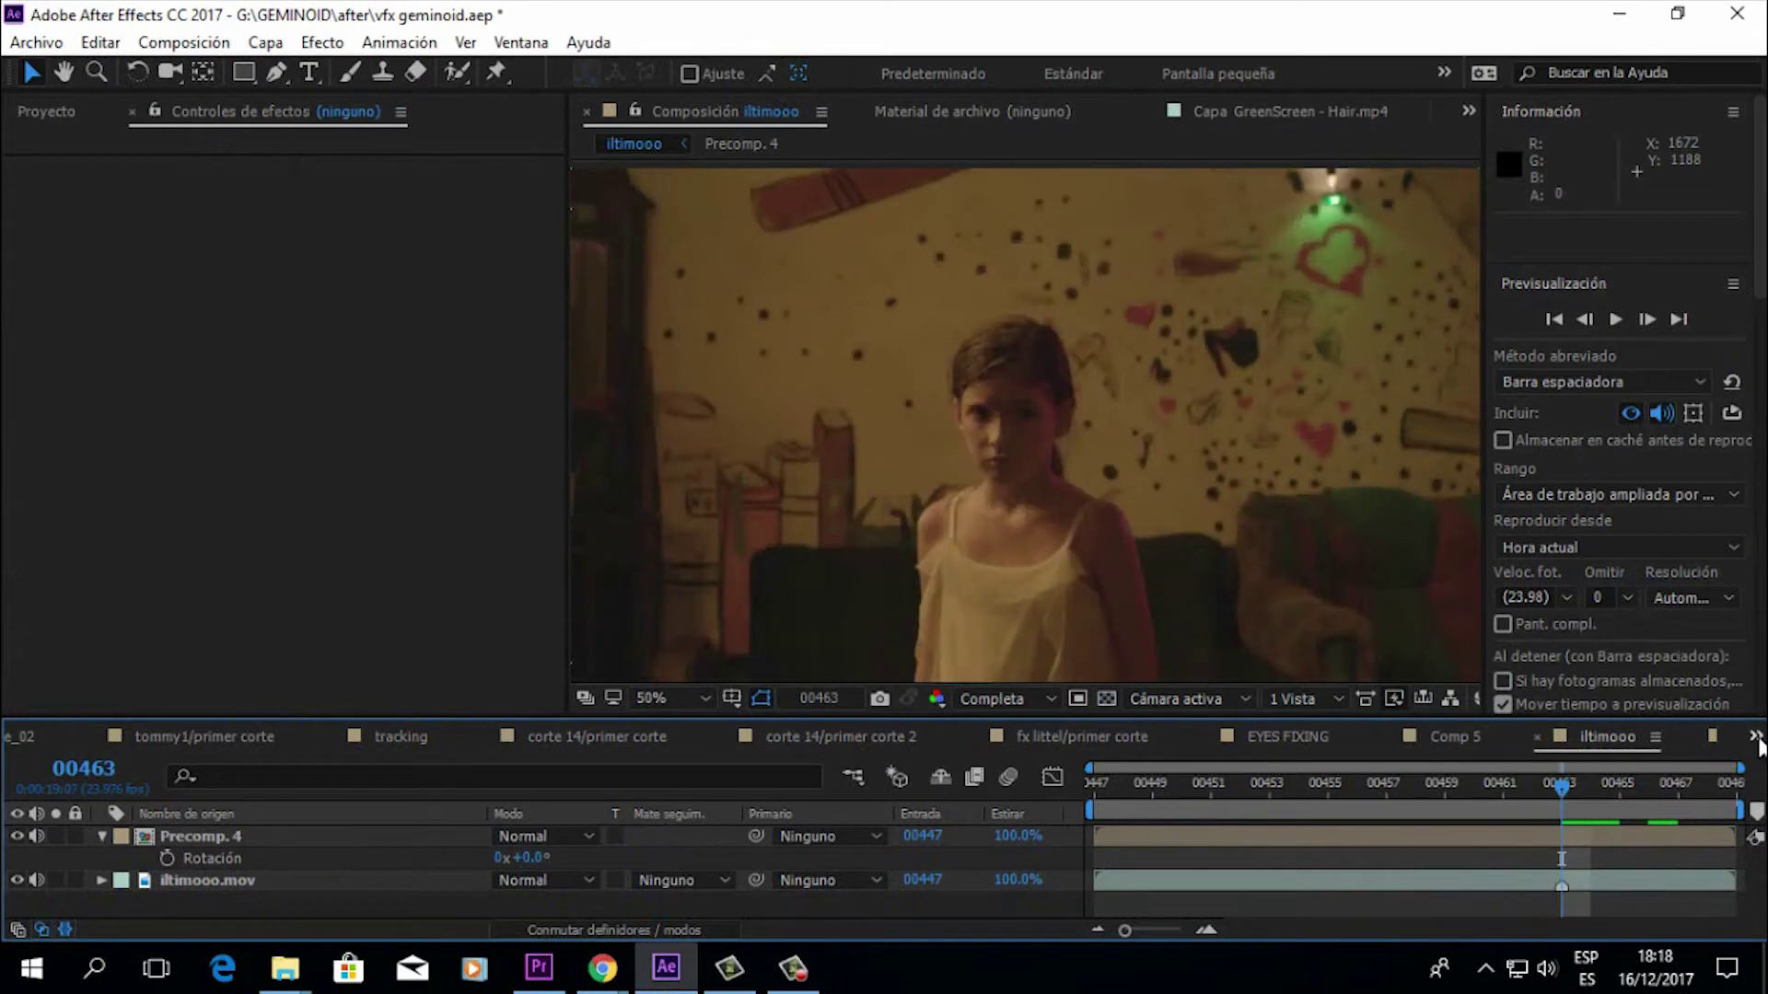
Step: Return to the fx littel/primer corte composition, widen its viewer, and preview the shot from frame 00000 at 25%
click(1756, 741)
click(1547, 591)
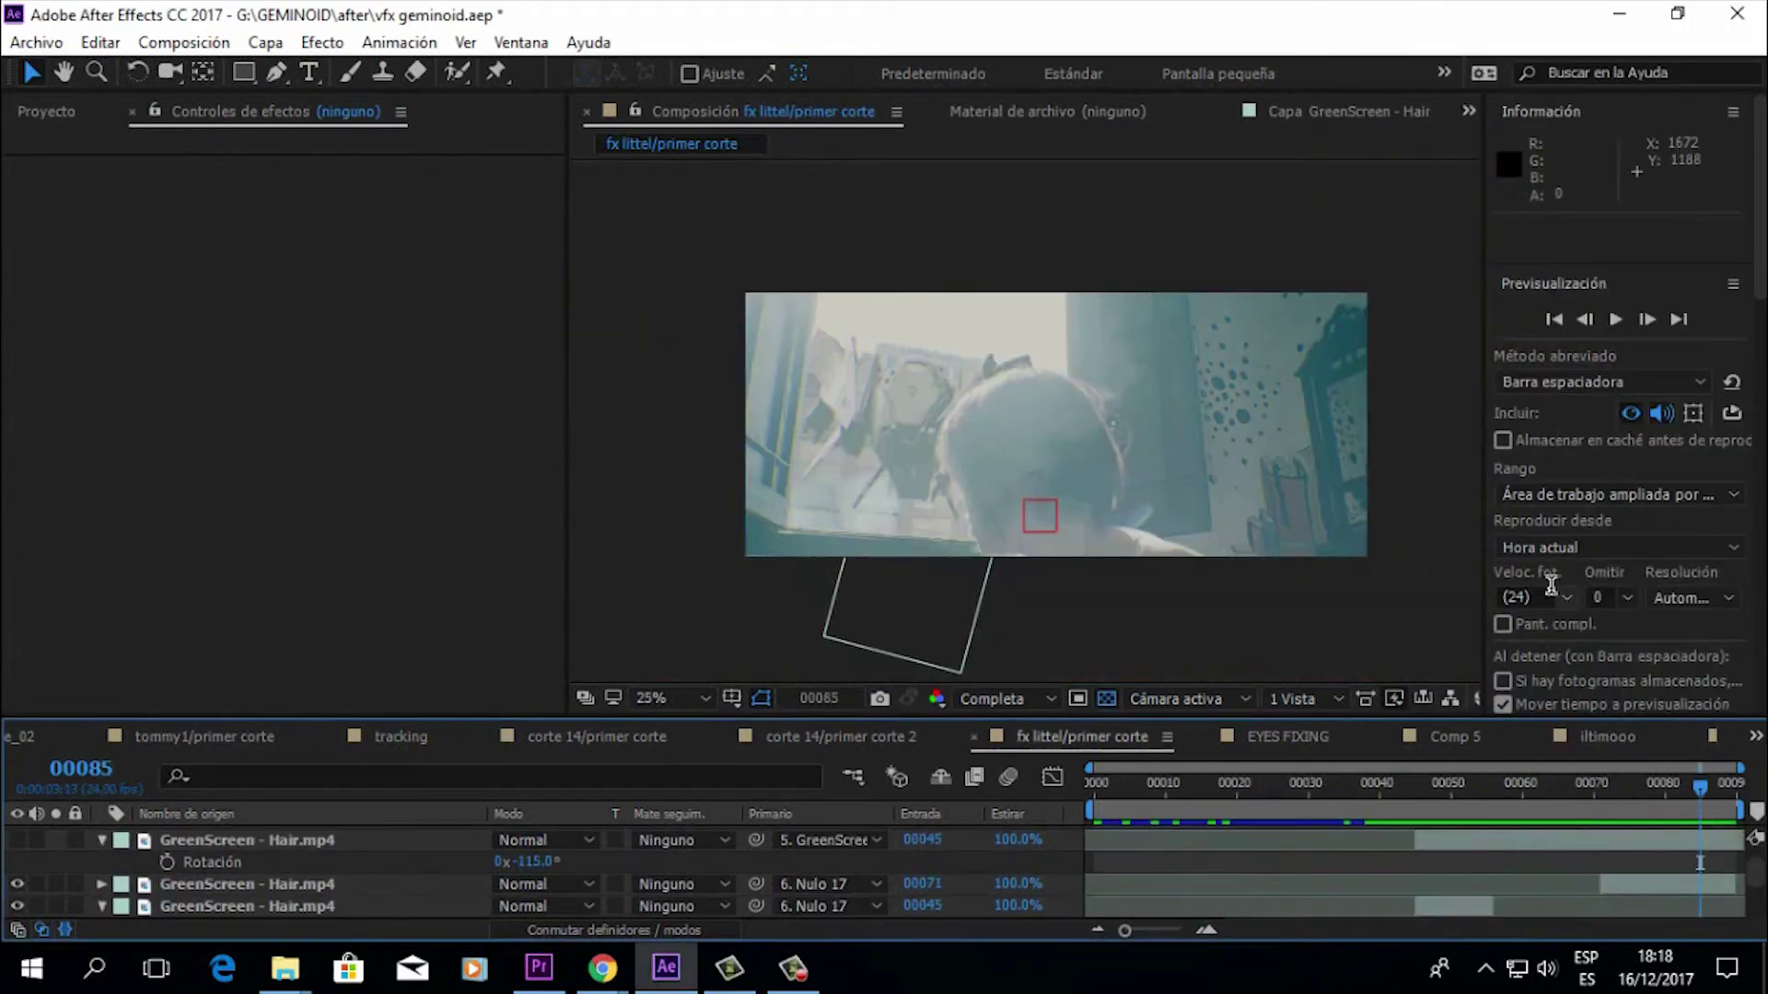
click(1132, 489)
key(period)
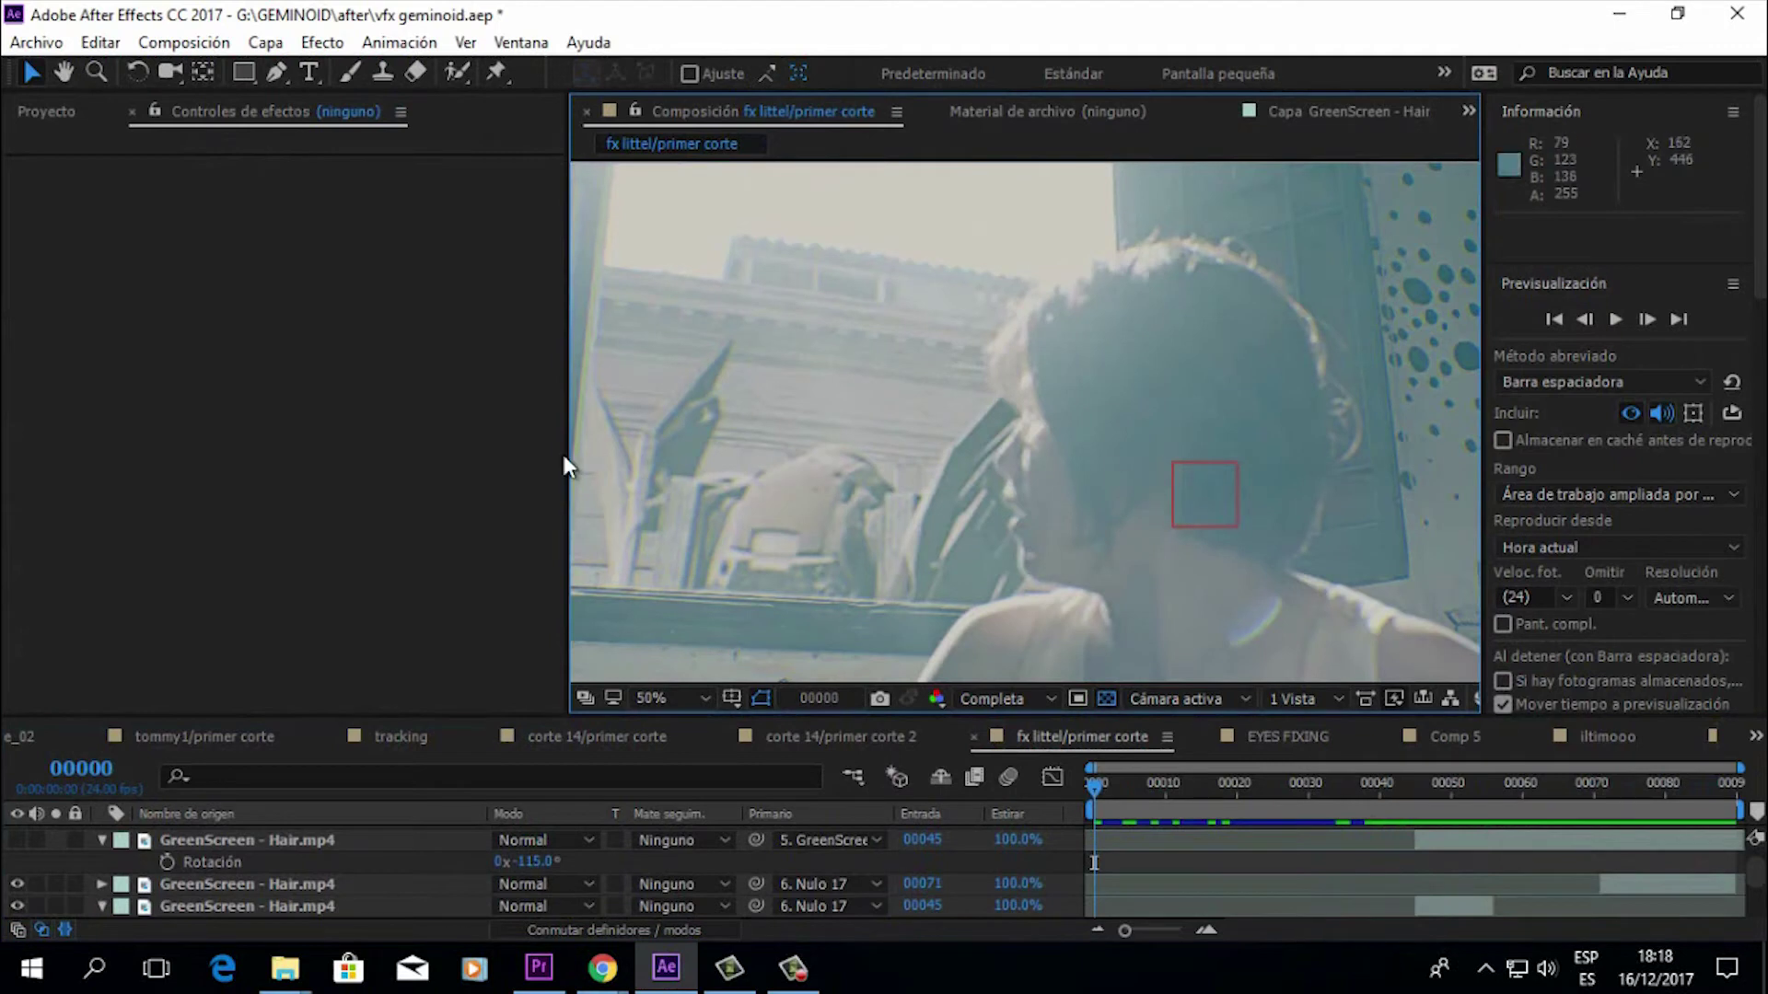
drag(562, 457, 308, 450)
key(comma)
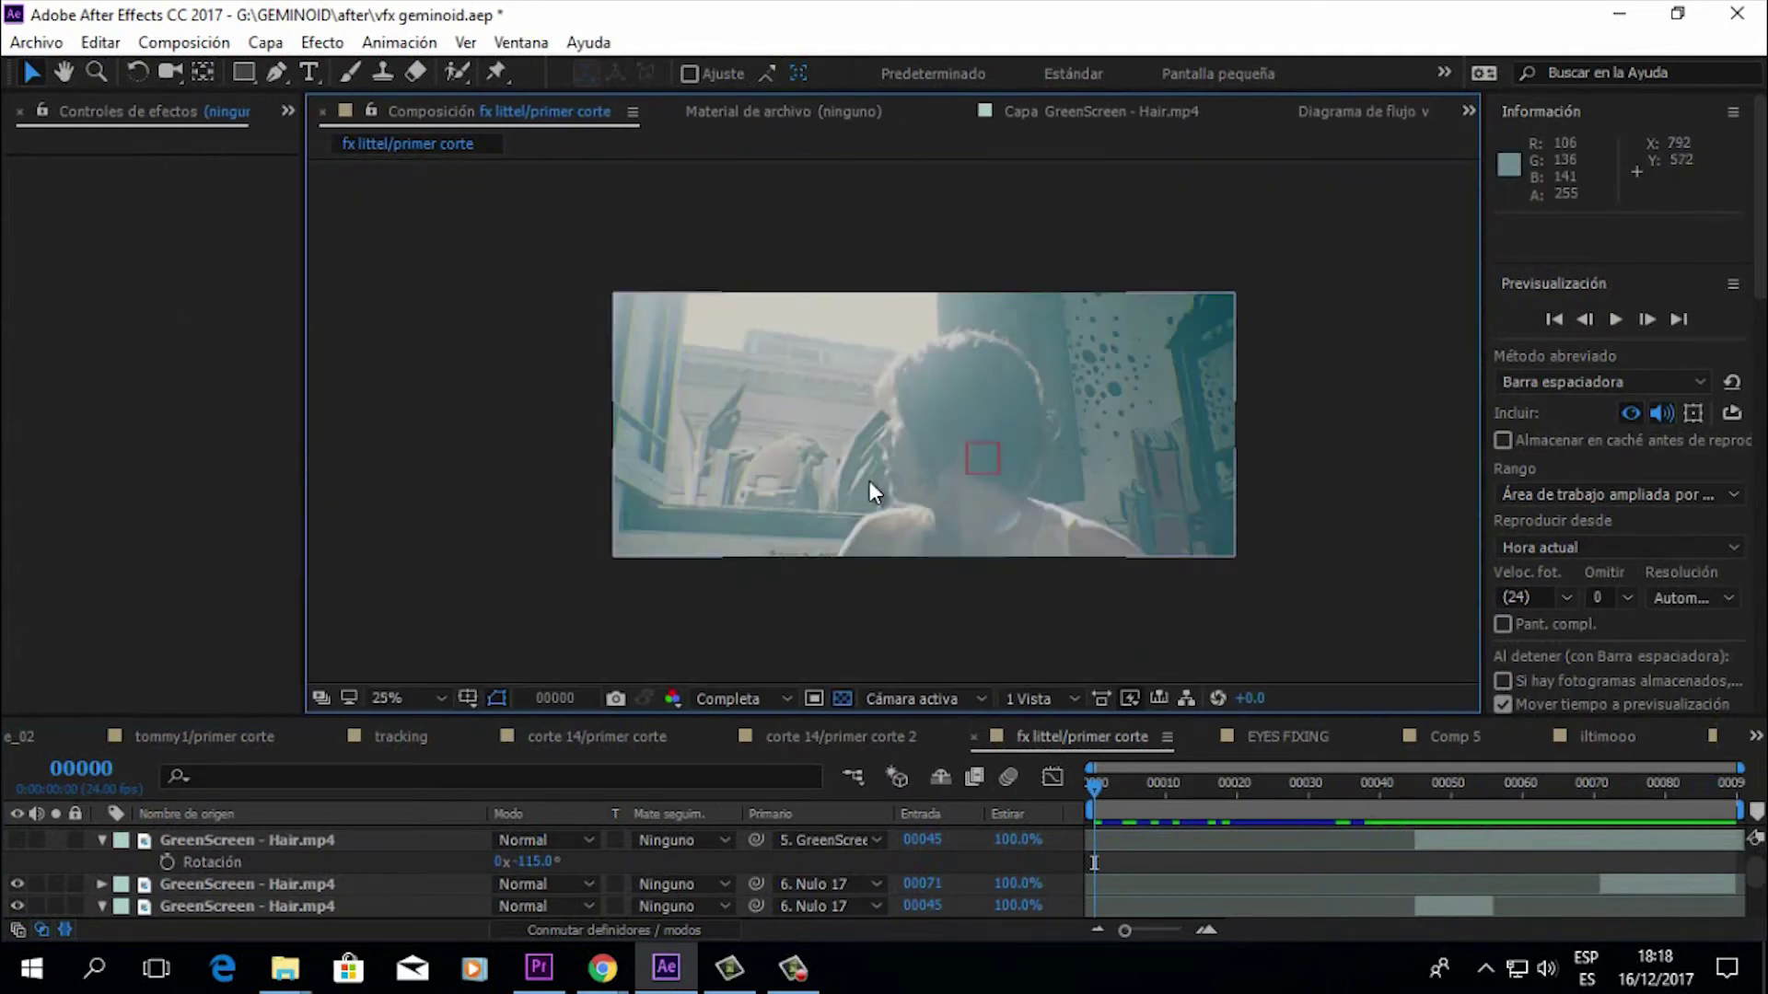
key(space)
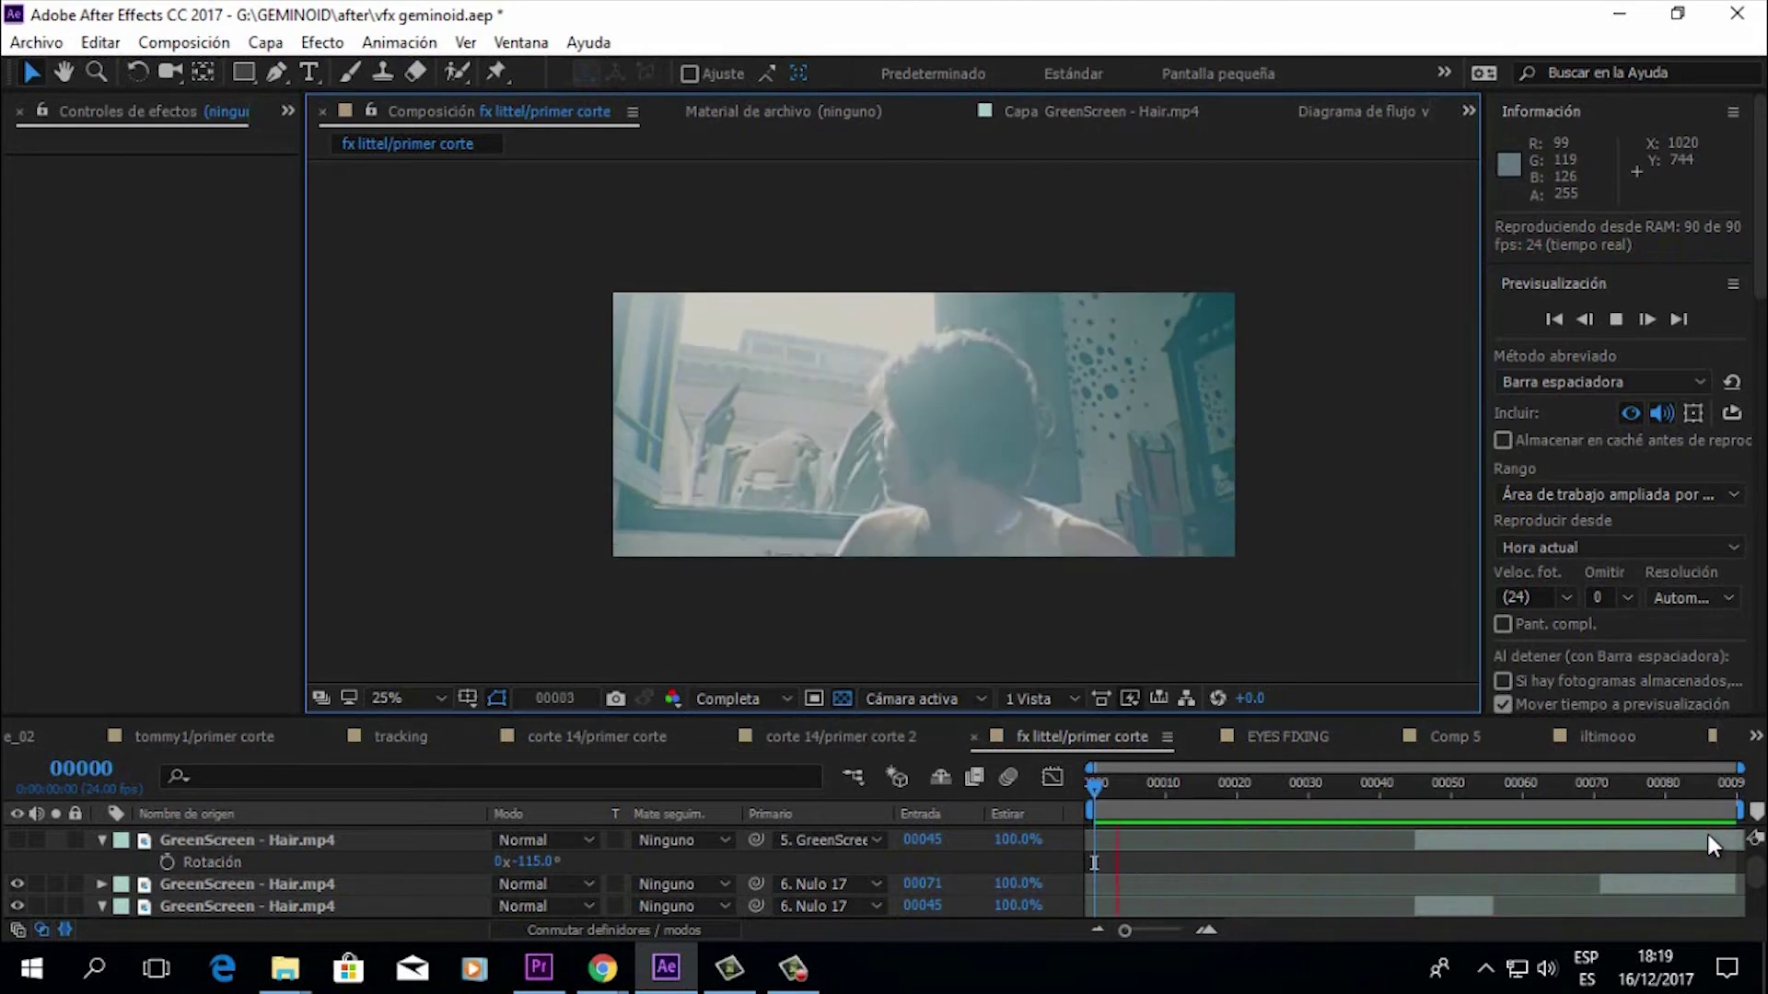
Step: Switch to Premiere Pro, enlarge the program monitor, play the colorizado sequence from its in point, and stop at 00:01:46:09
click(538, 967)
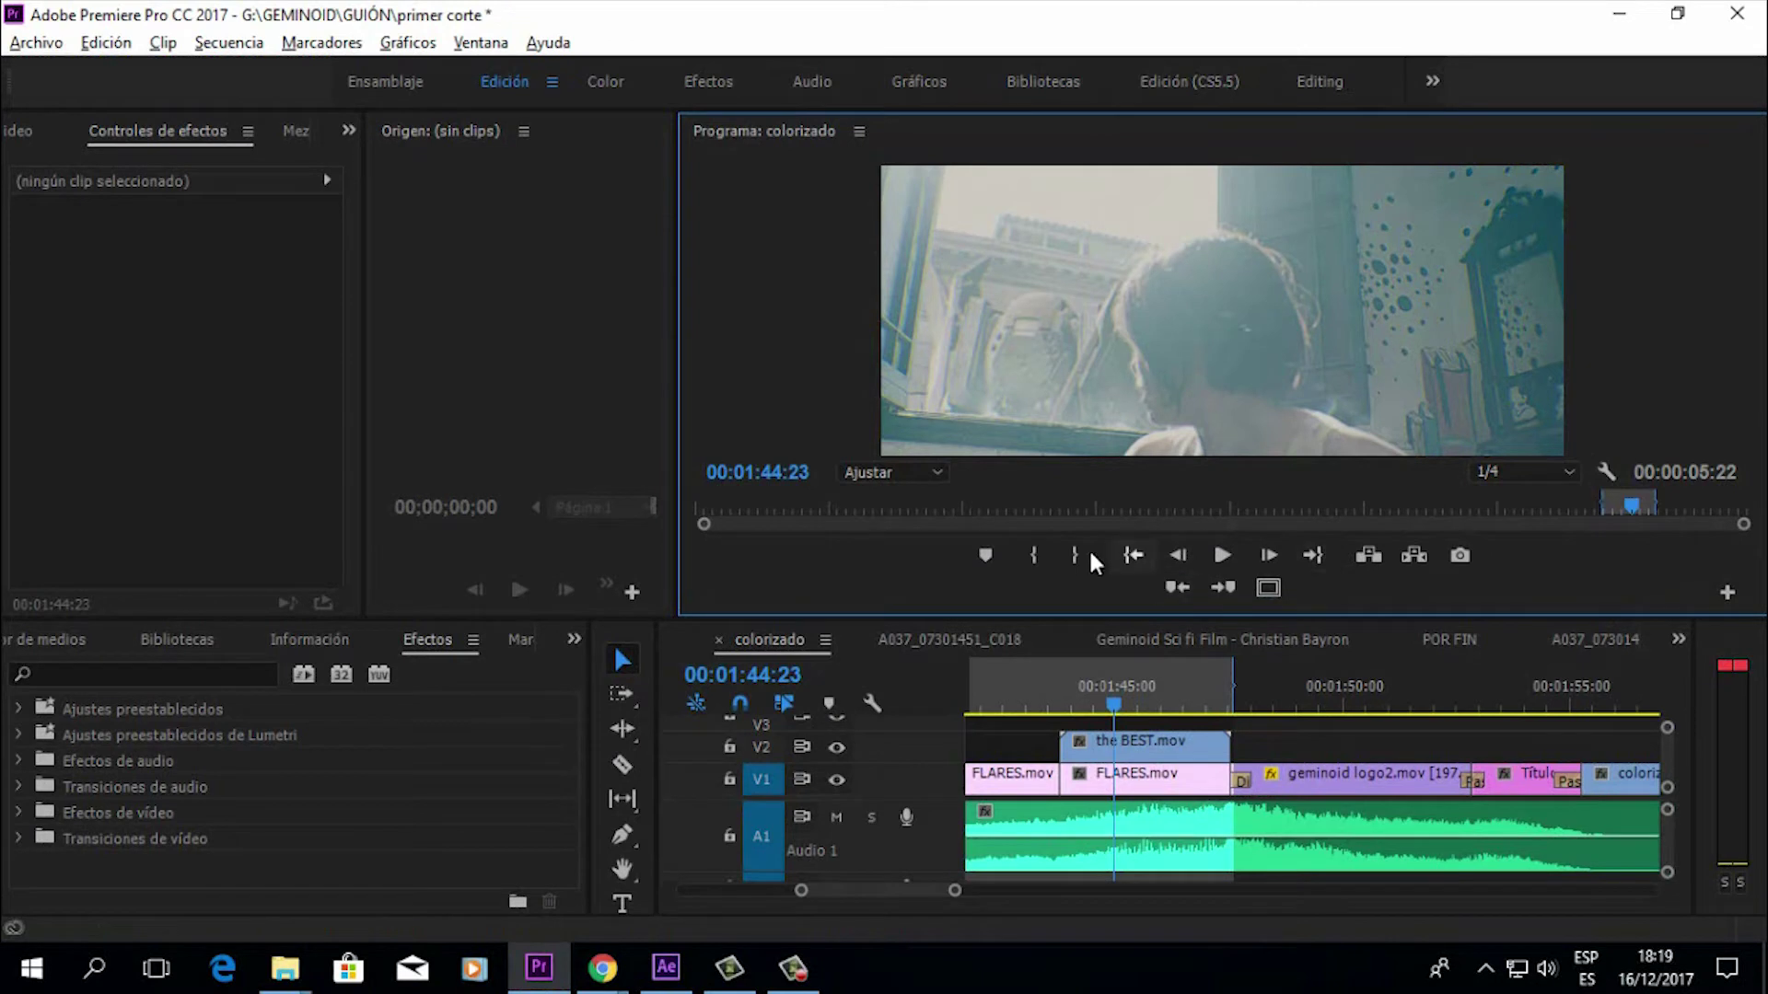
click(1133, 555)
drag(1251, 620, 1222, 753)
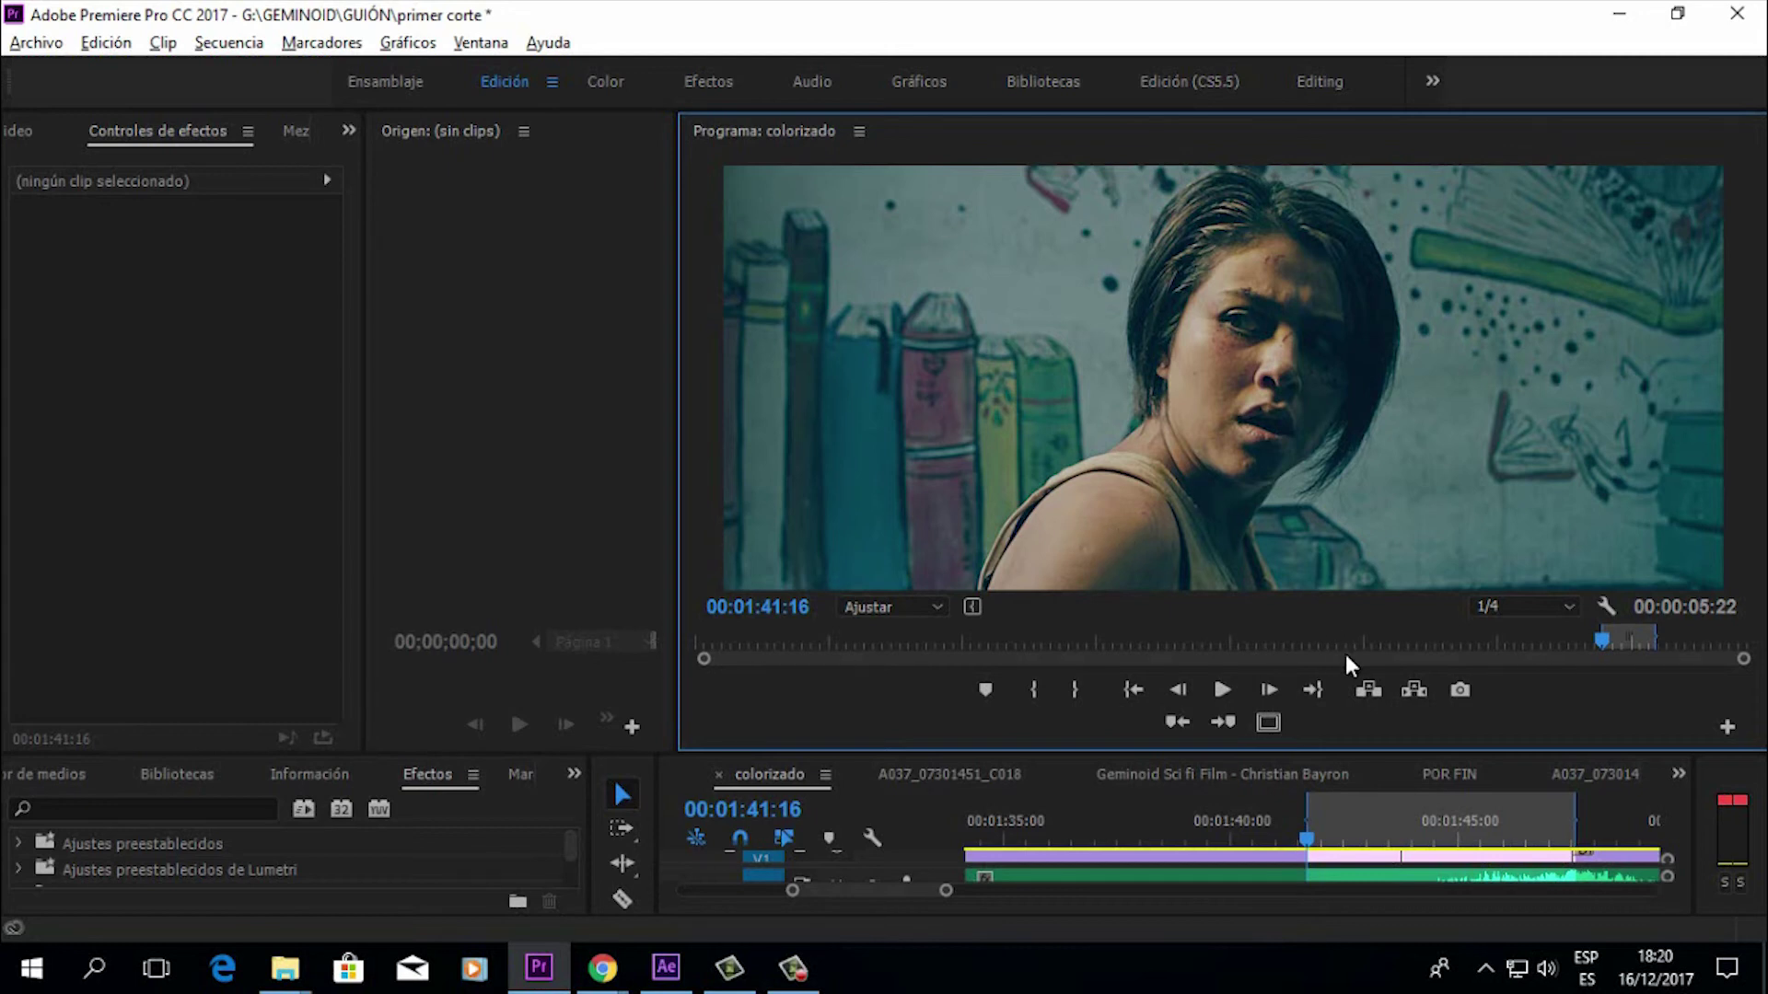
click(1222, 690)
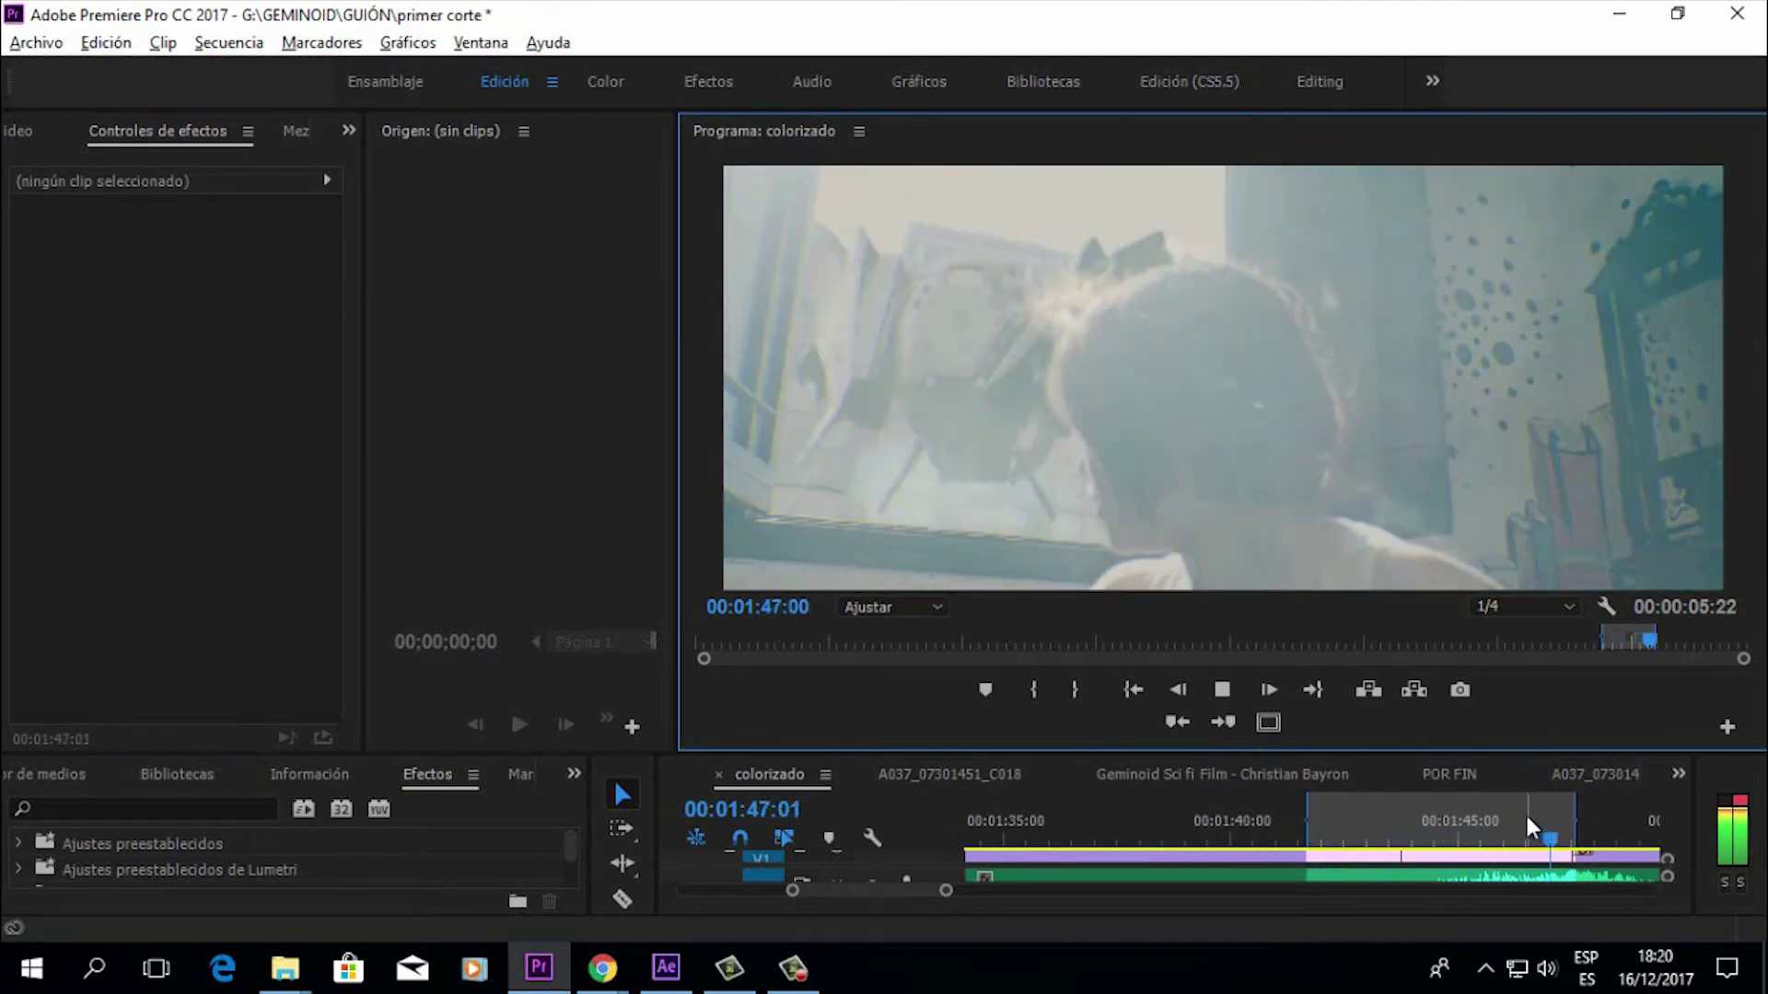
mouse_move(1533, 823)
mouse_down()
mouse_move(1556, 816)
mouse_move(1520, 822)
mouse_up()
Step: Switch to File Explorer and open the MASTER folder inside GEMINOID on the Seagate Expansion Drive (G:)
click(621, 984)
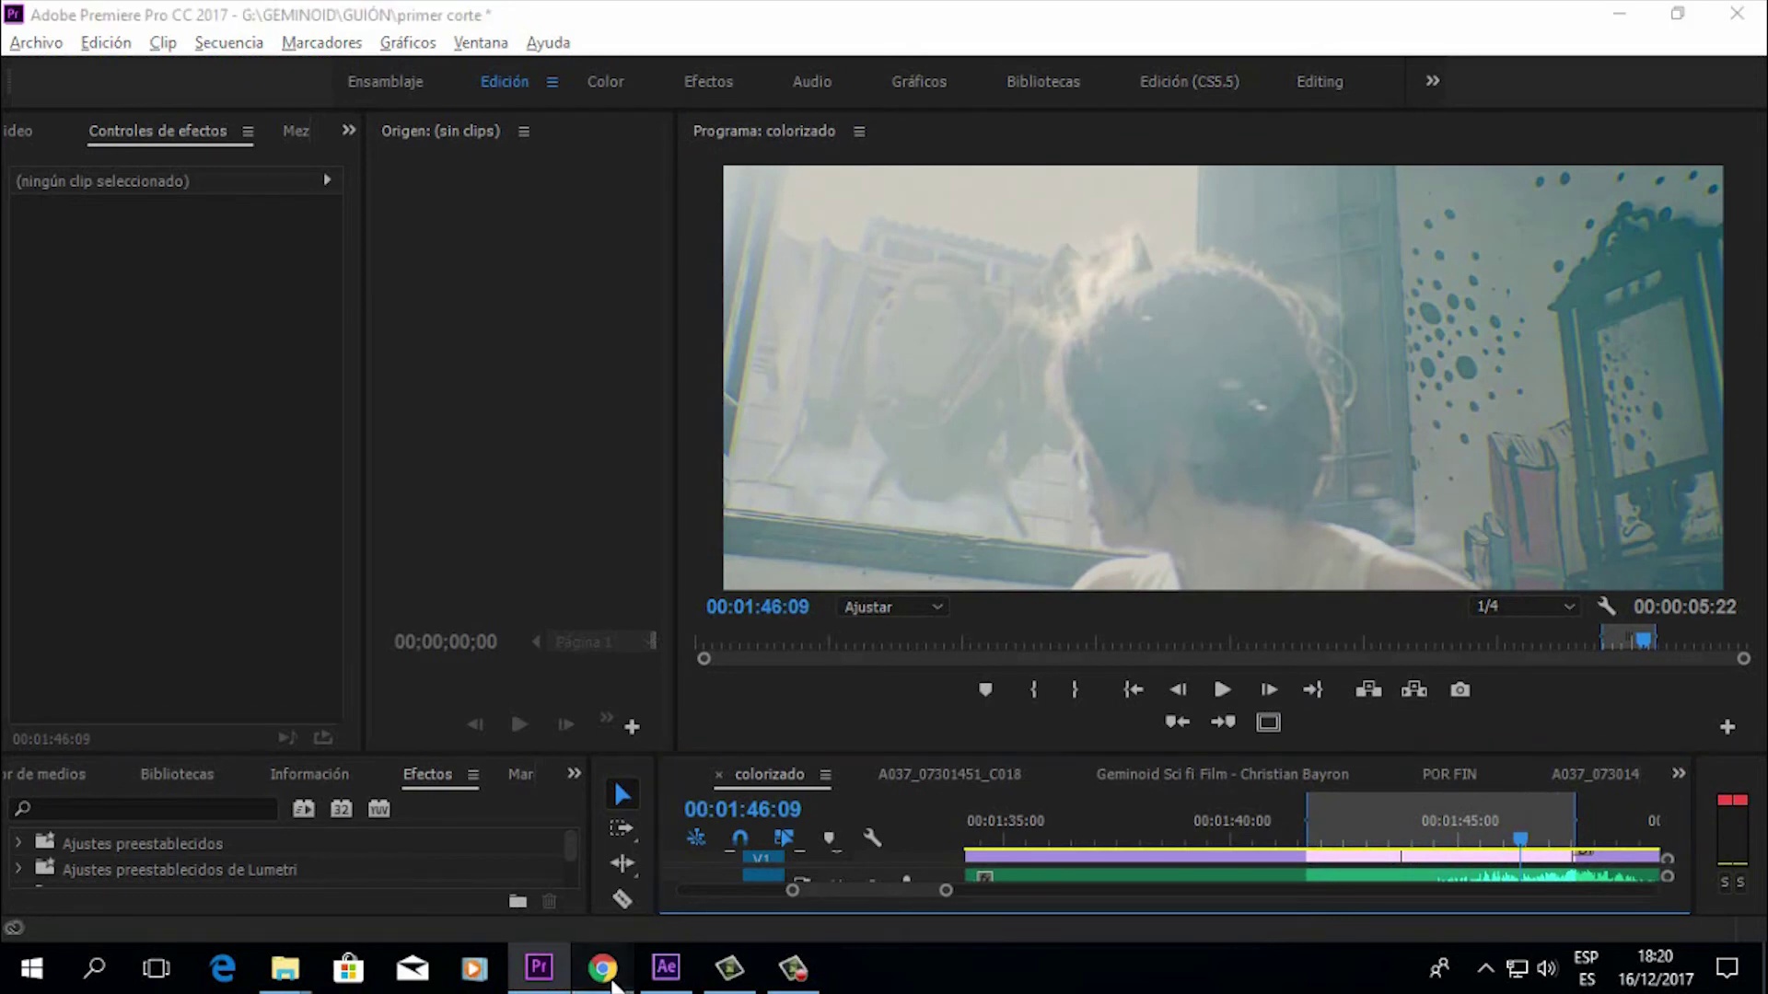
mouse_move(277, 976)
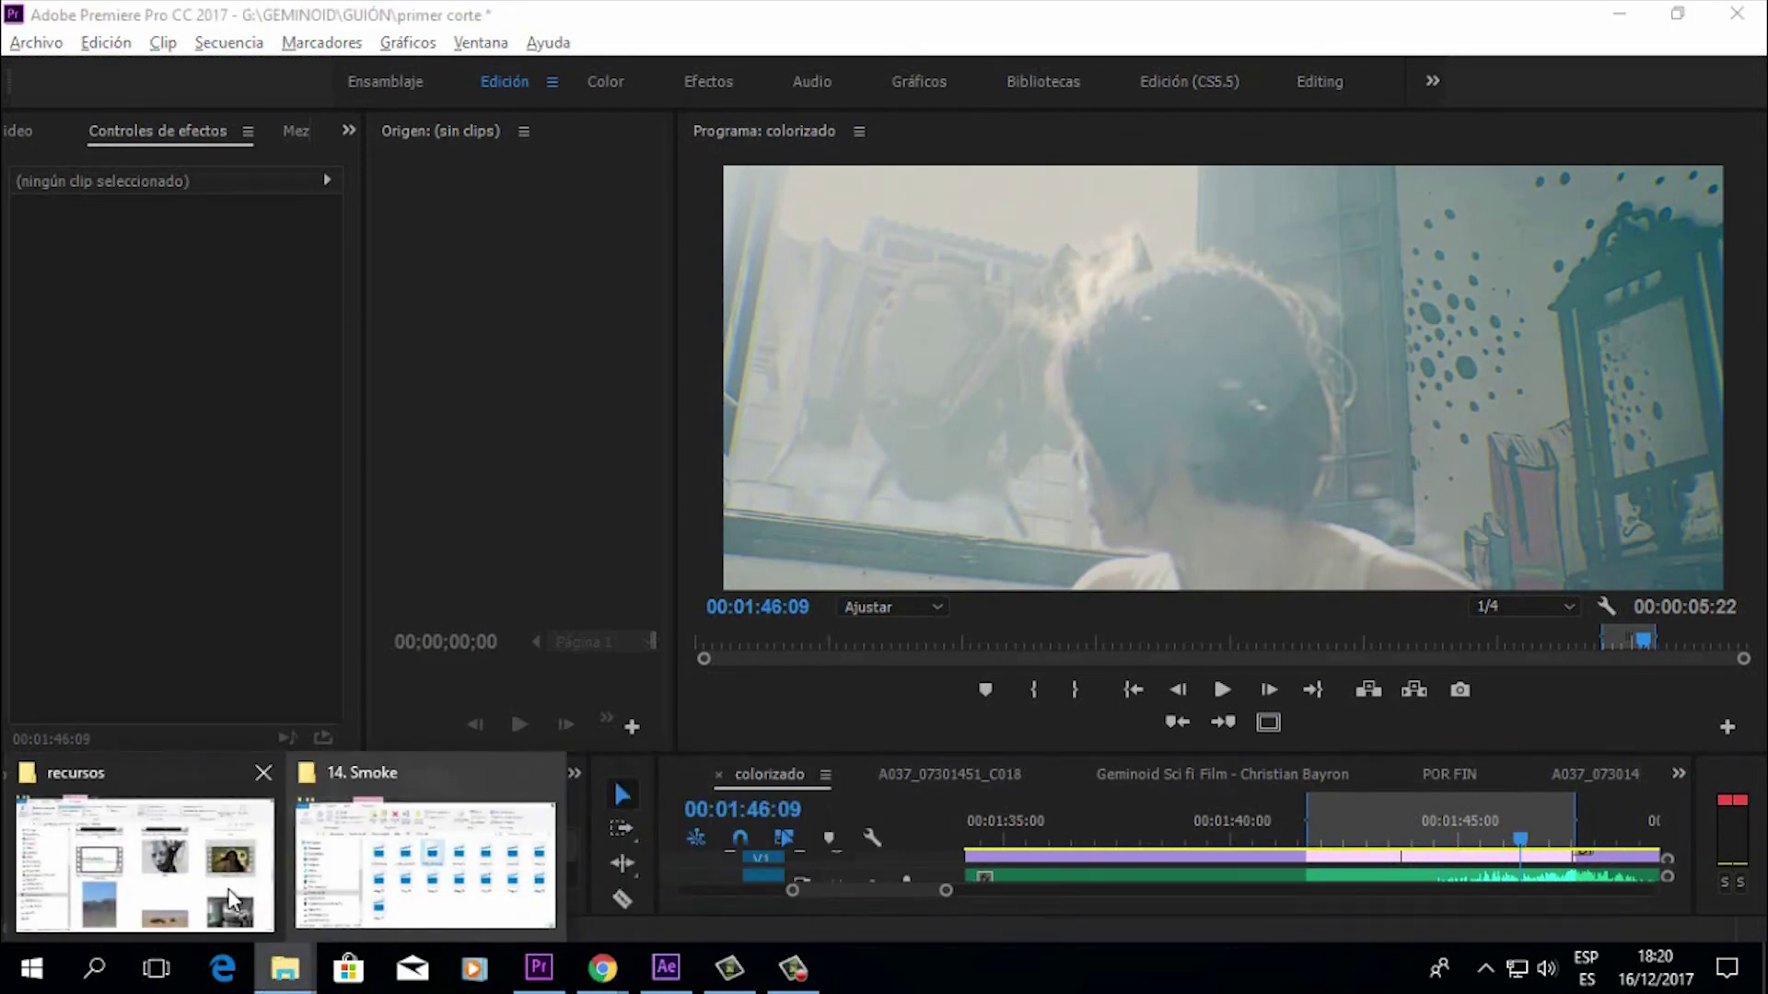
click(221, 895)
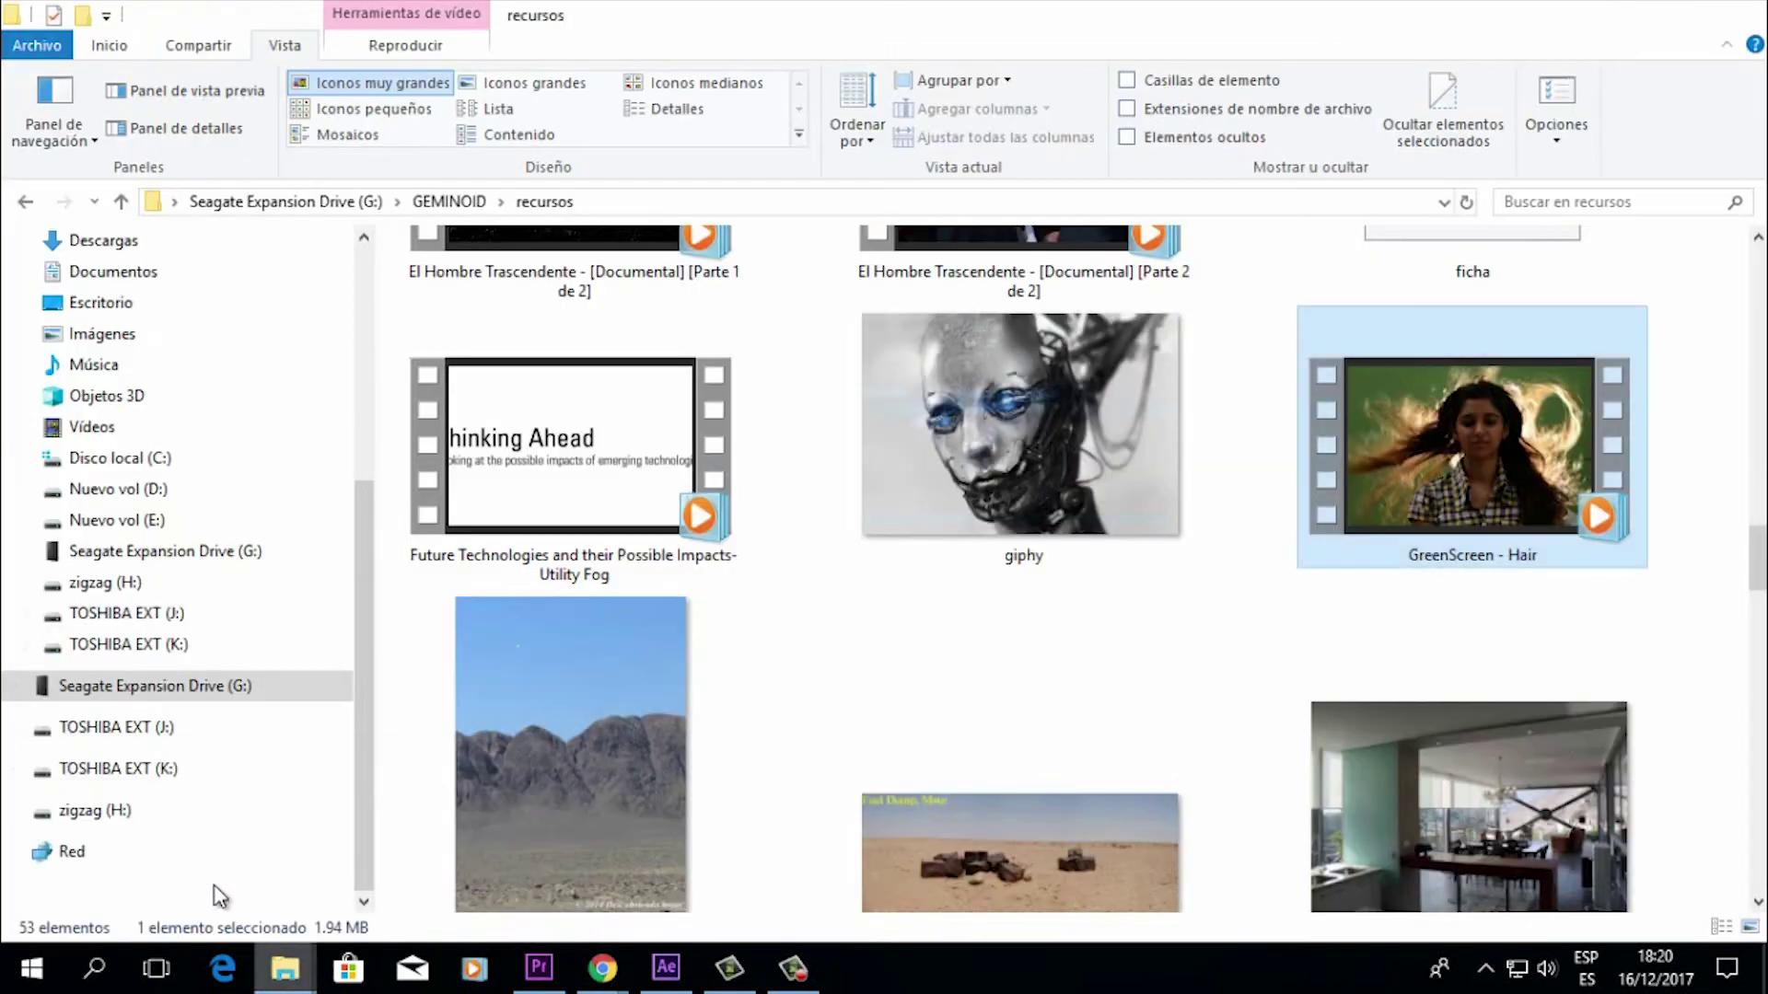
click(157, 686)
double_click(461, 474)
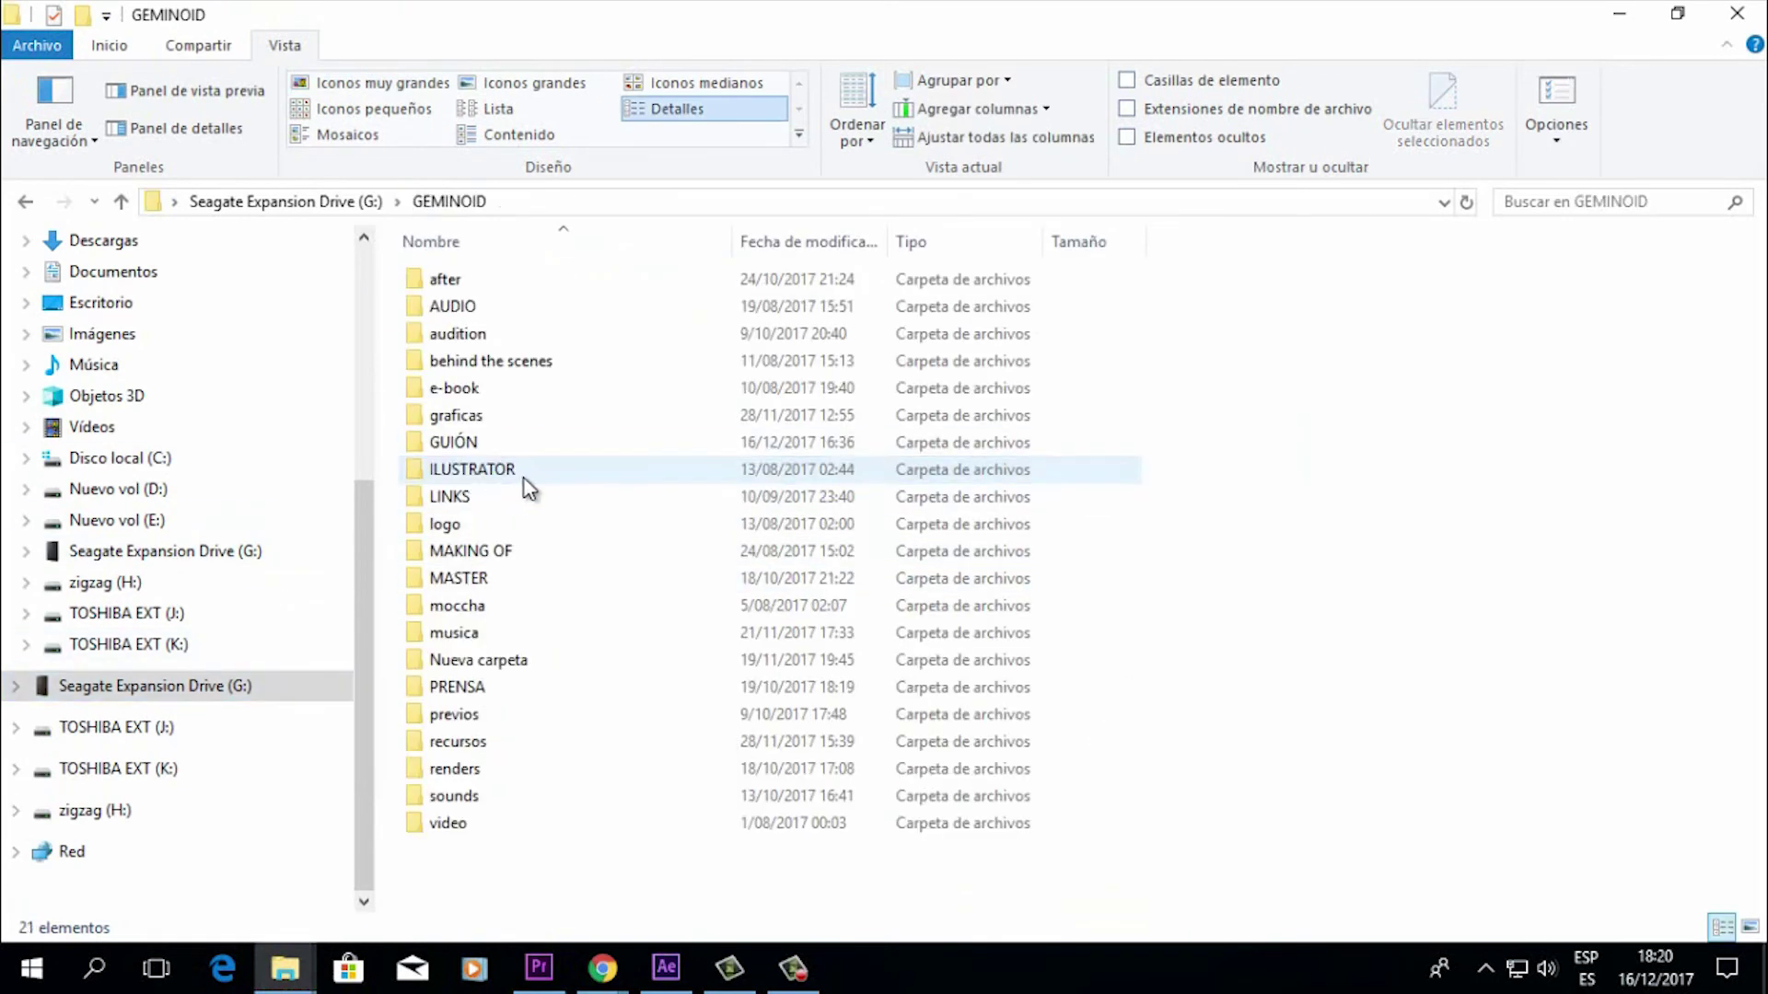
double_click(573, 578)
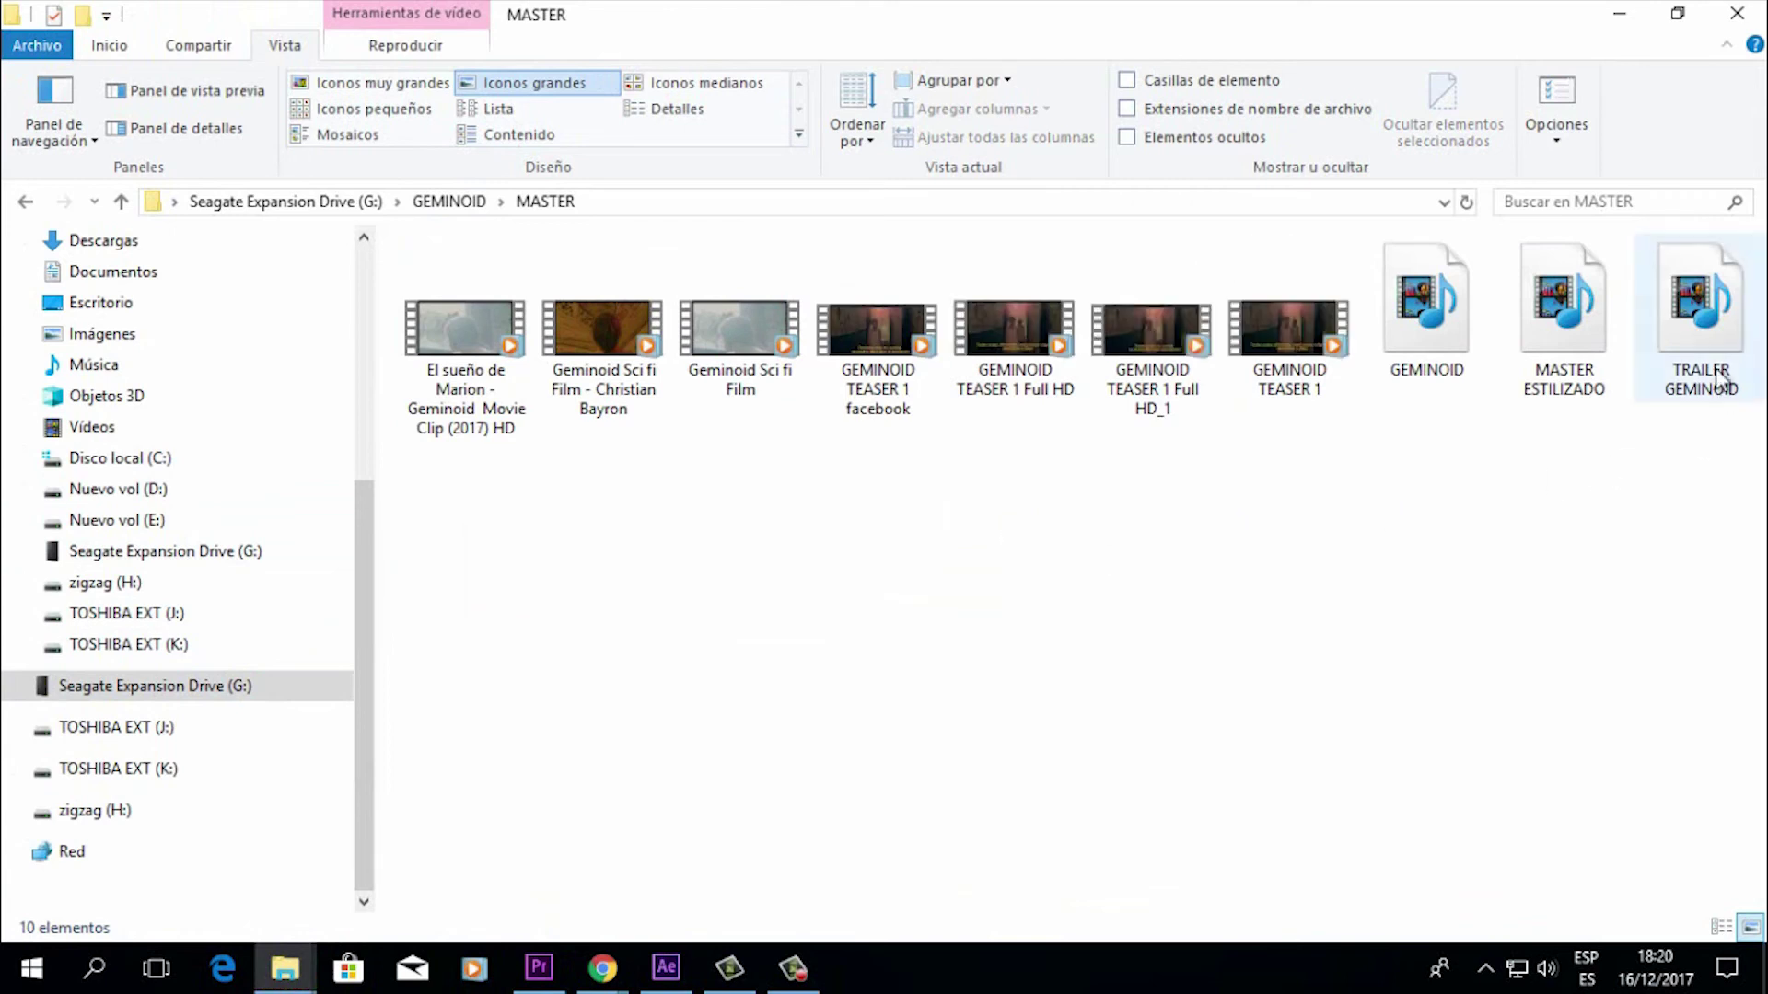
Step: Play the GEMINOID video from the MASTER folder, skip ahead to the woman's final shot, raise the volume, and show it full screen
double_click(1423, 334)
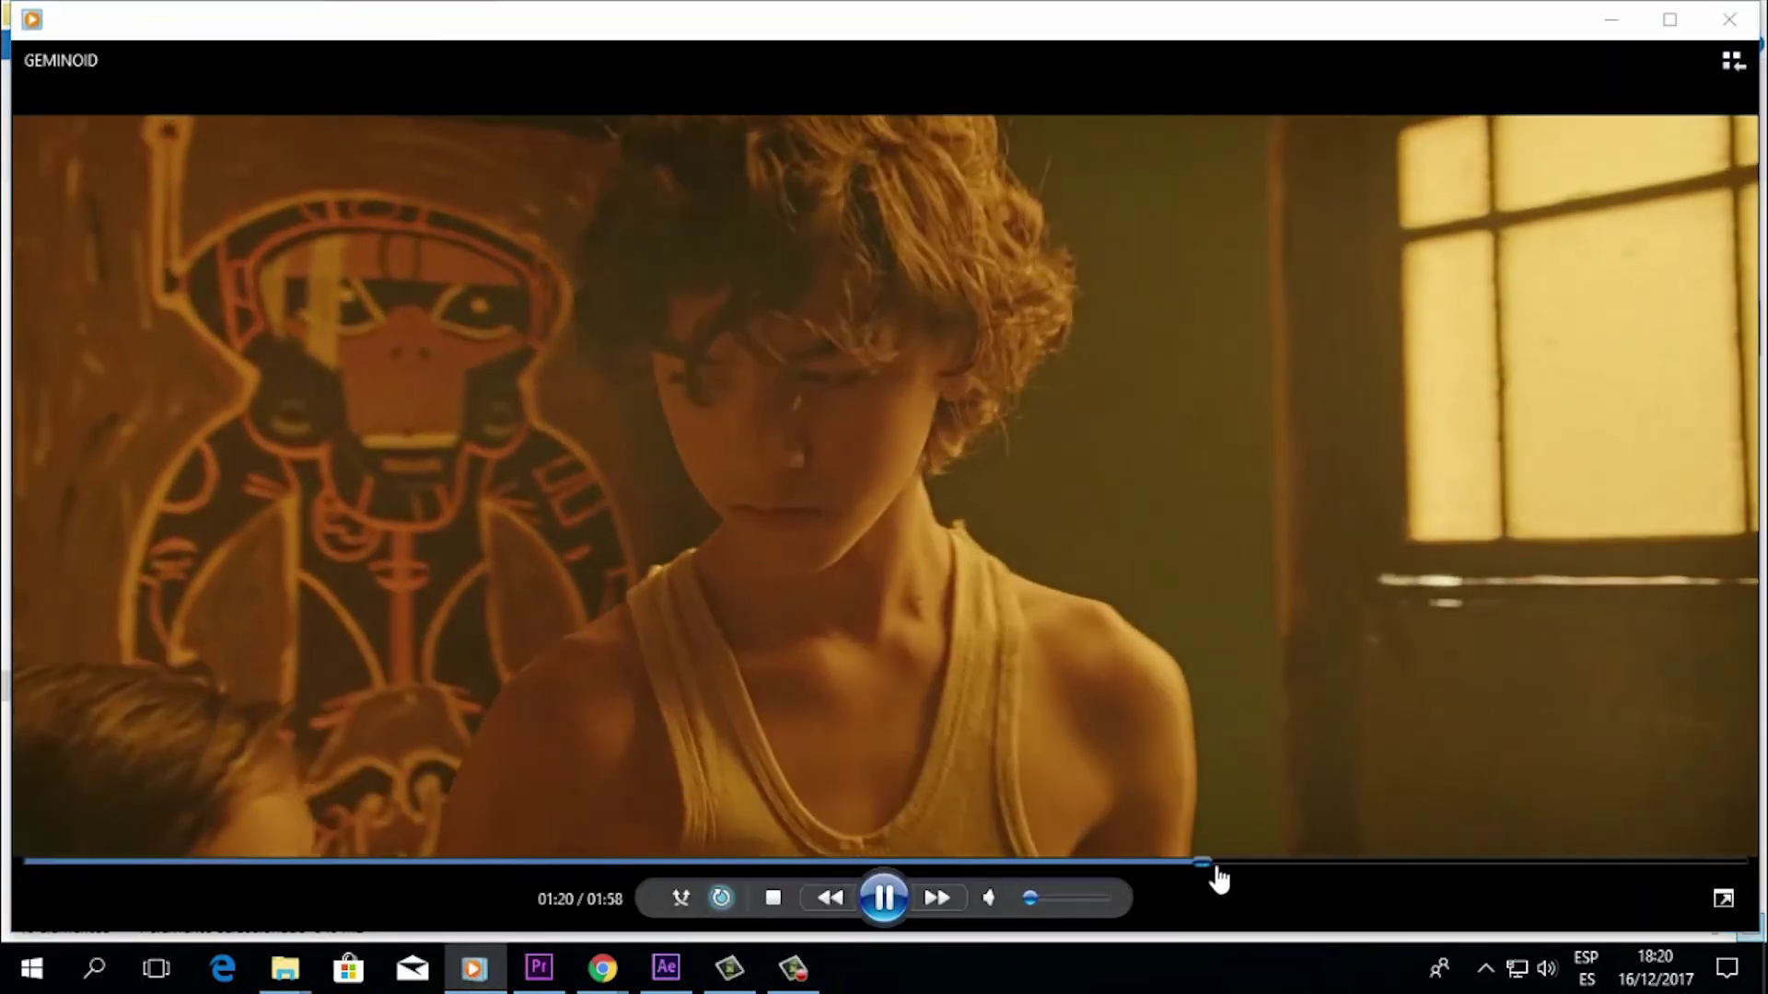
drag(1219, 879, 1424, 872)
drag(1046, 901, 1121, 919)
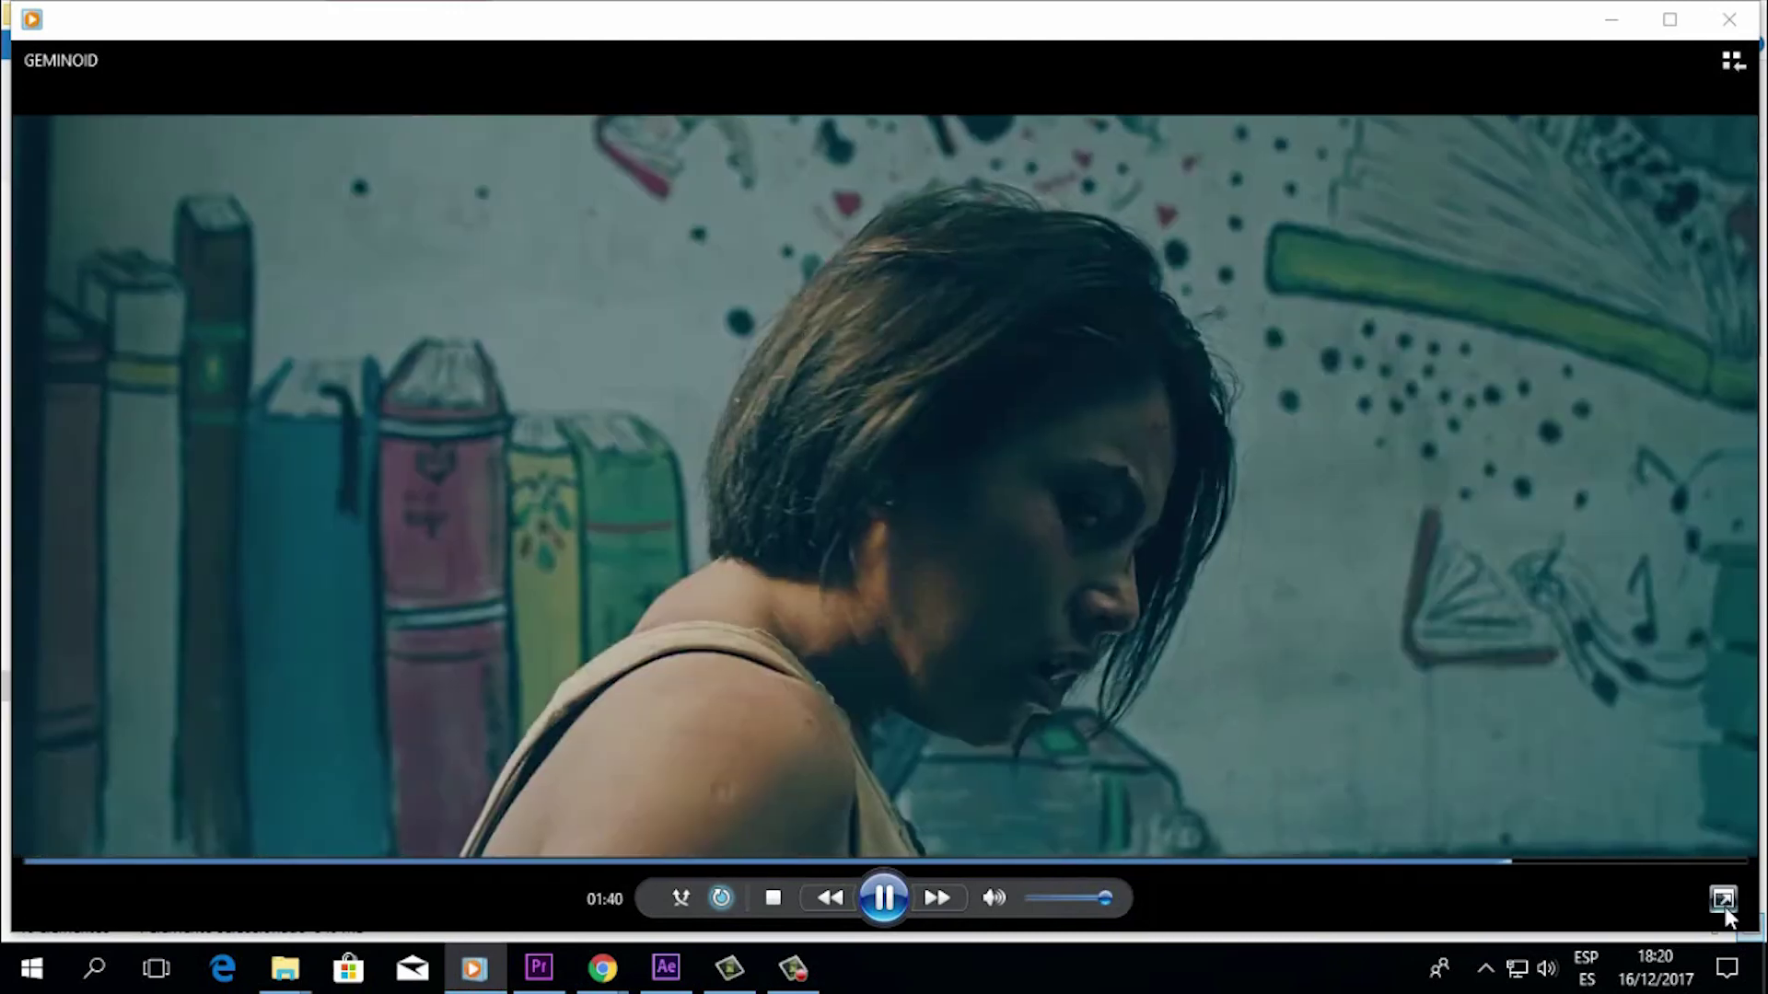
click(1723, 898)
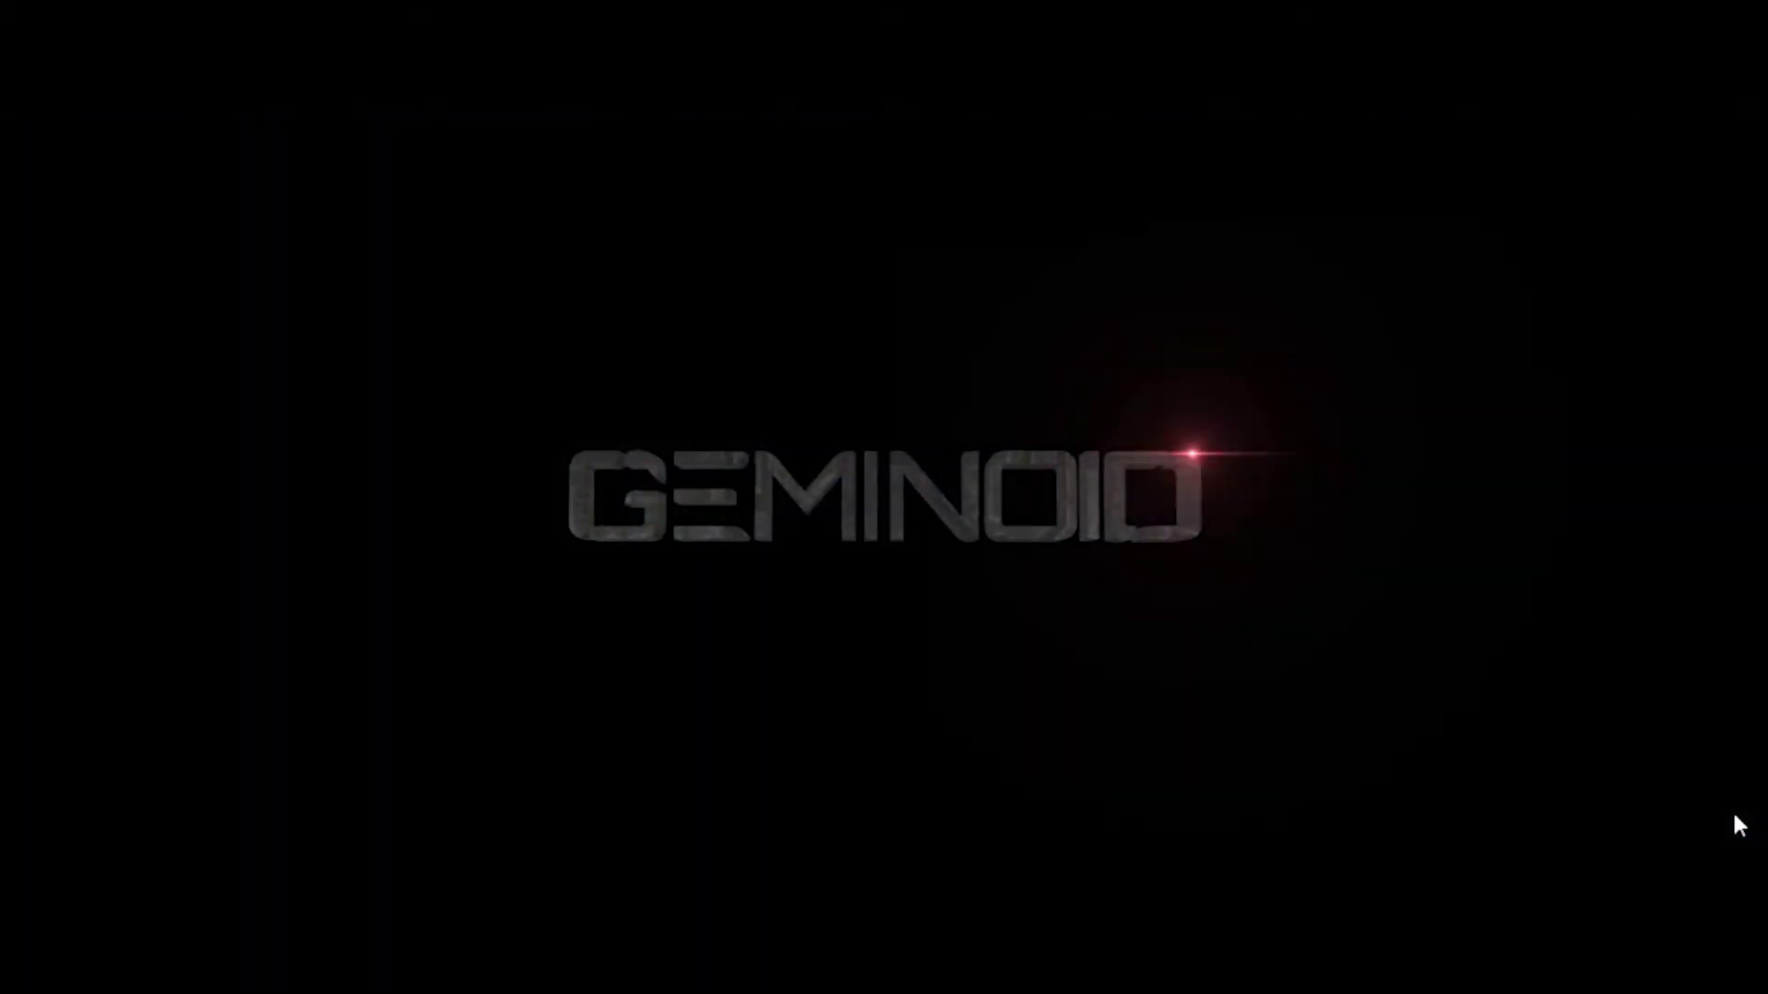
Step: Pause the GEMINOID video on its logo title and close the player to return to the MASTER folder
mouse_move(1338, 828)
click(886, 949)
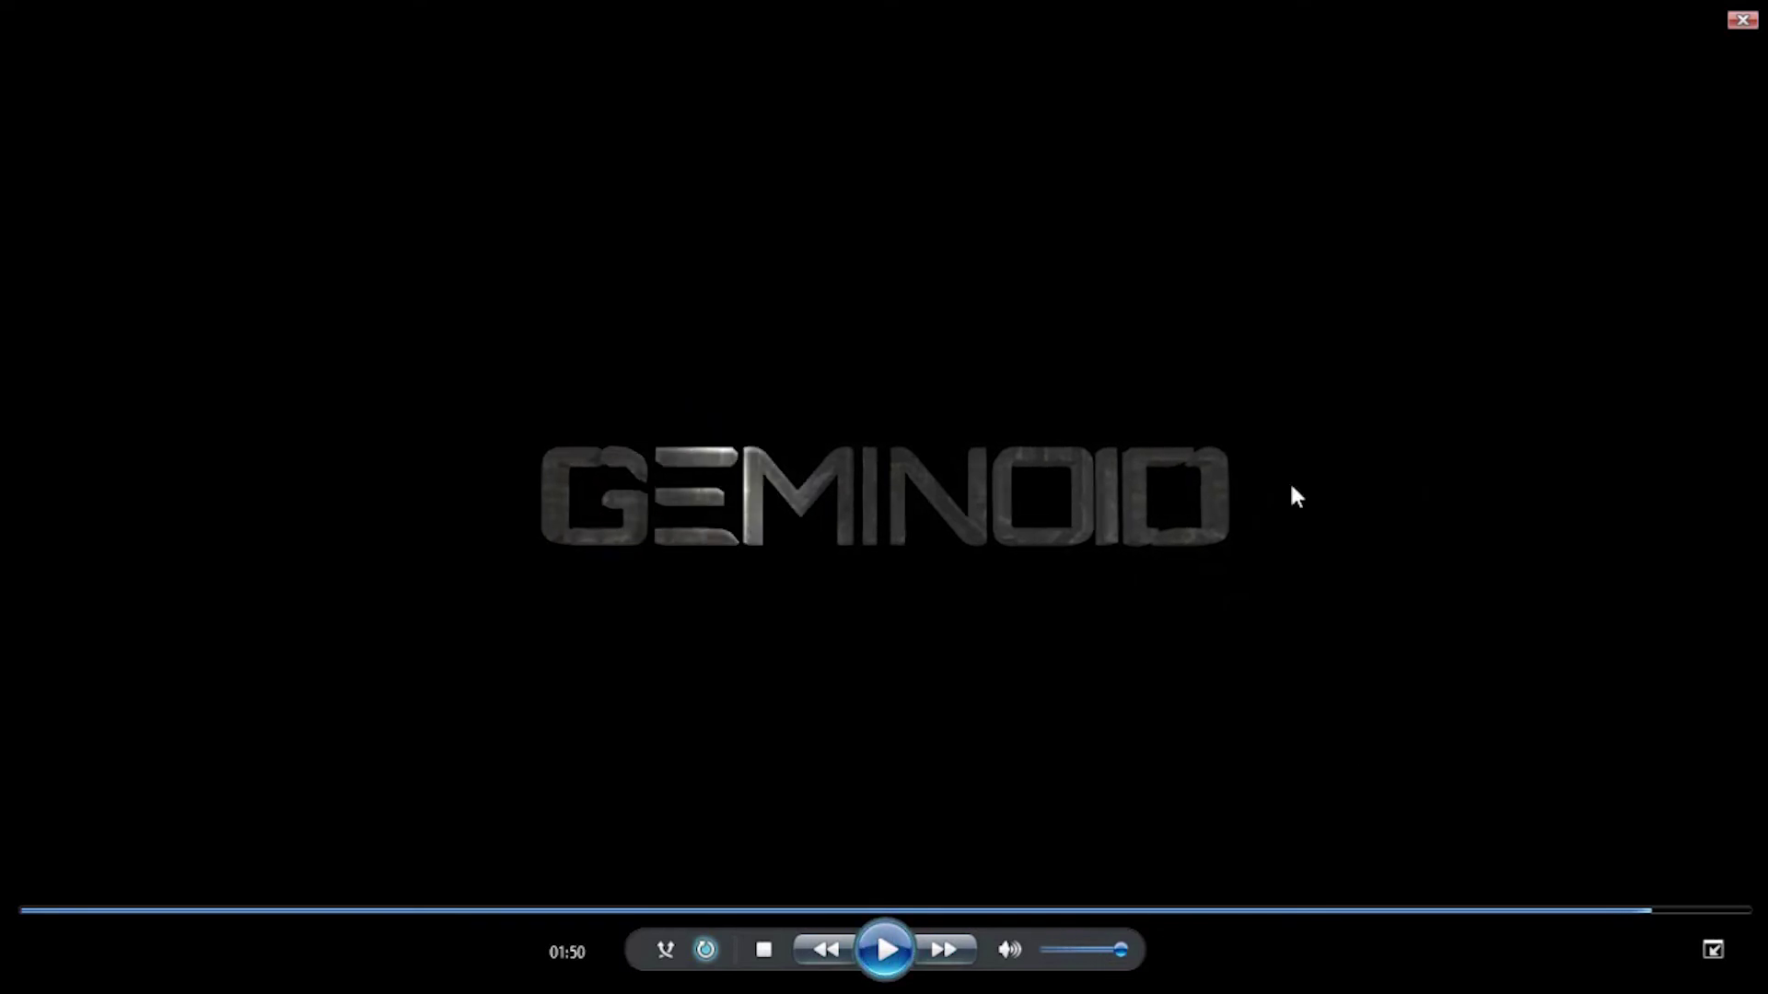
click(1744, 22)
click(1379, 580)
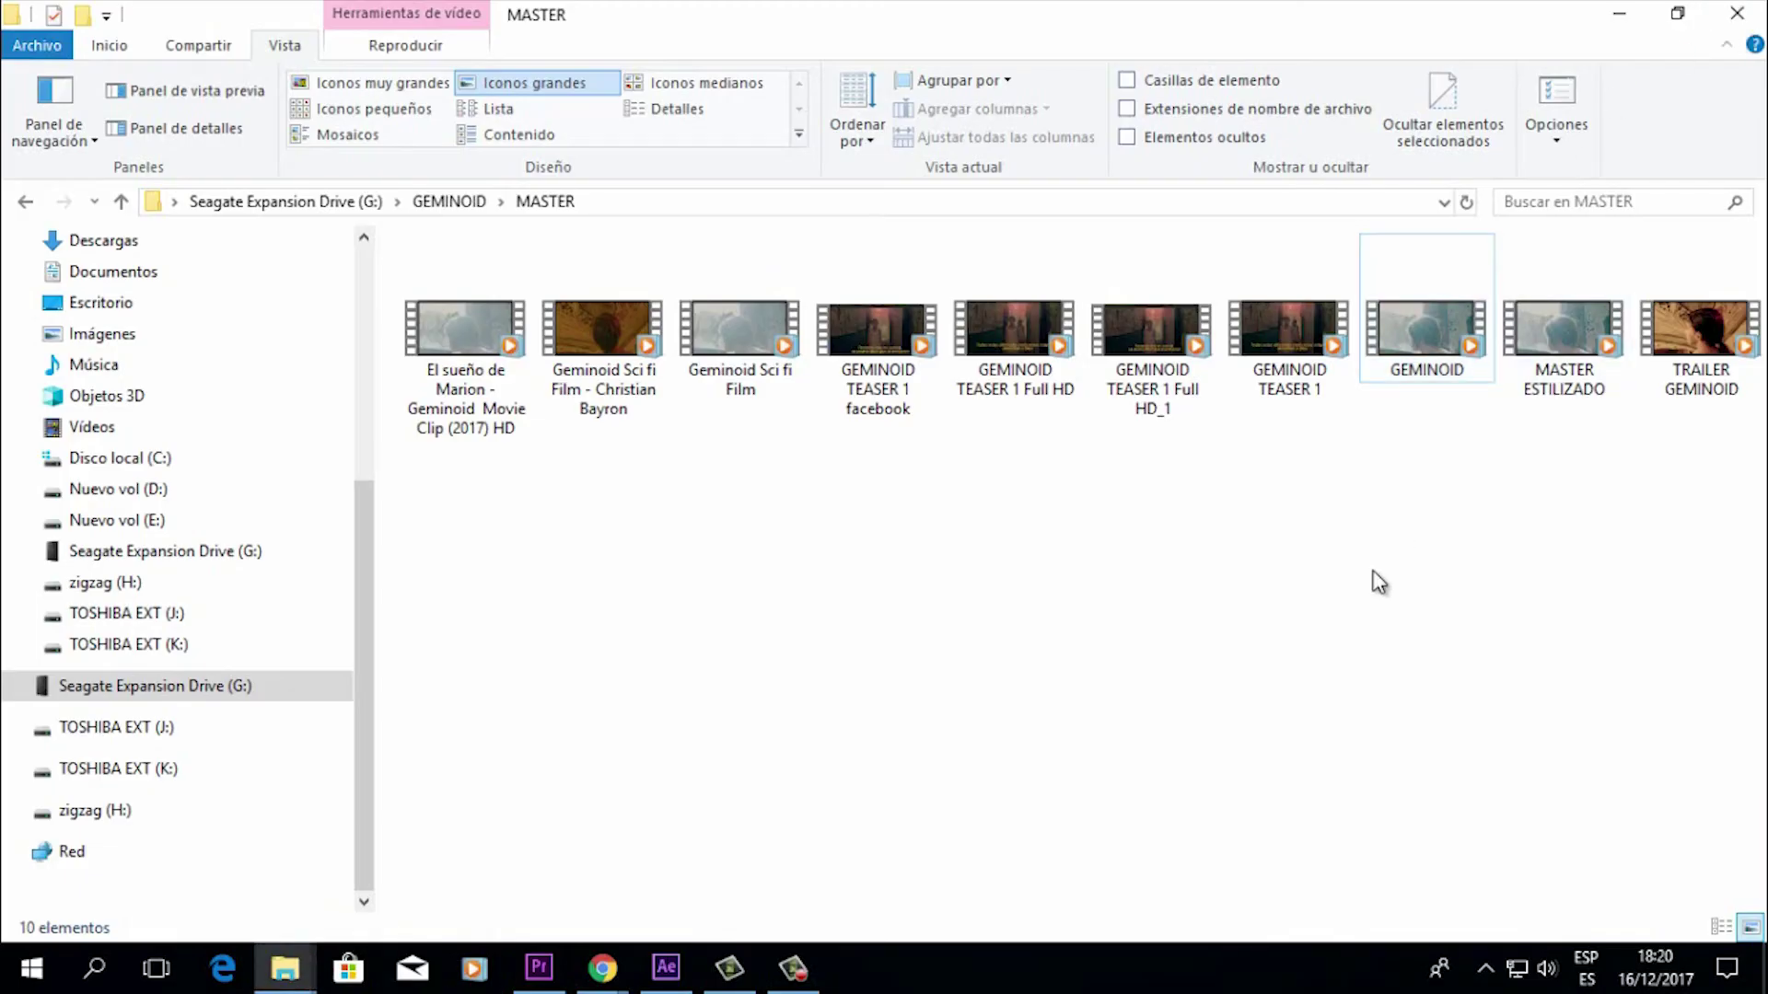